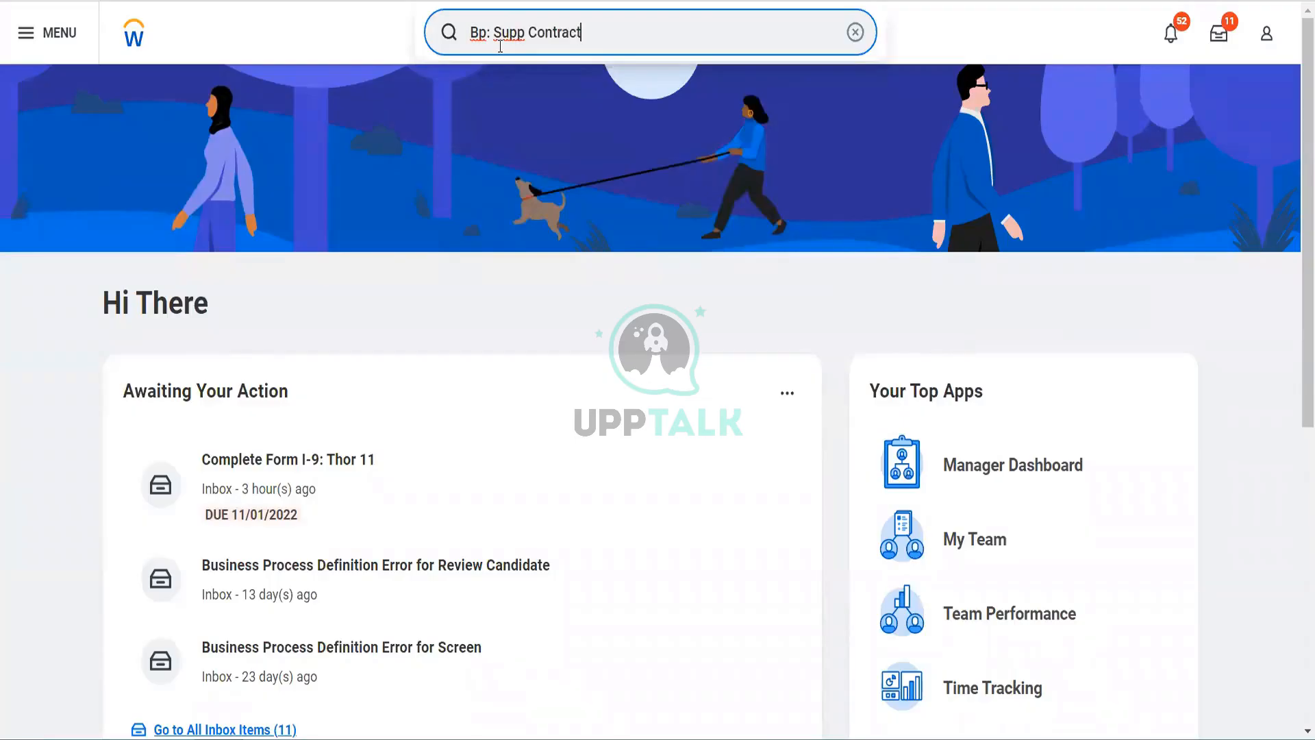
- Search for "Bp: Supp Contract" and open the Supplier Contract Event (Default Definition) business process
{"action": "key", "text": "Return"}
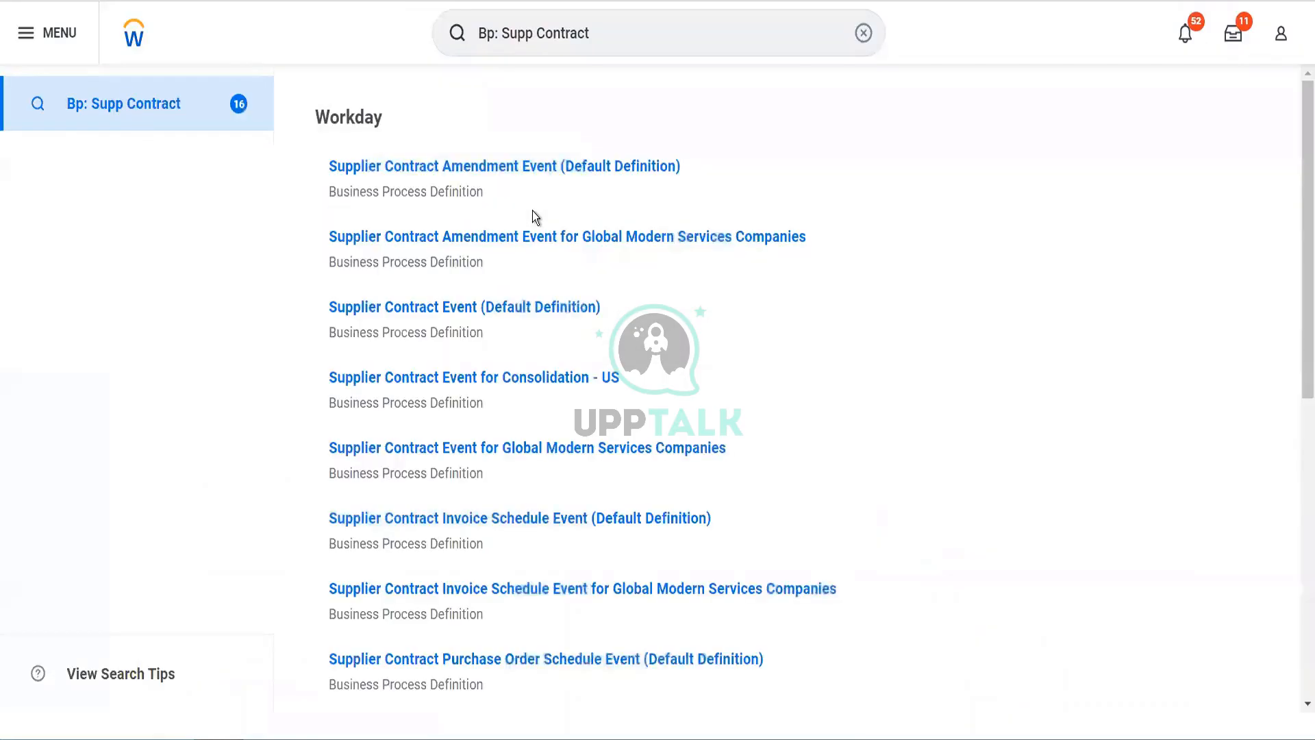
{"action": "left_click", "coordinate": [548, 312]}
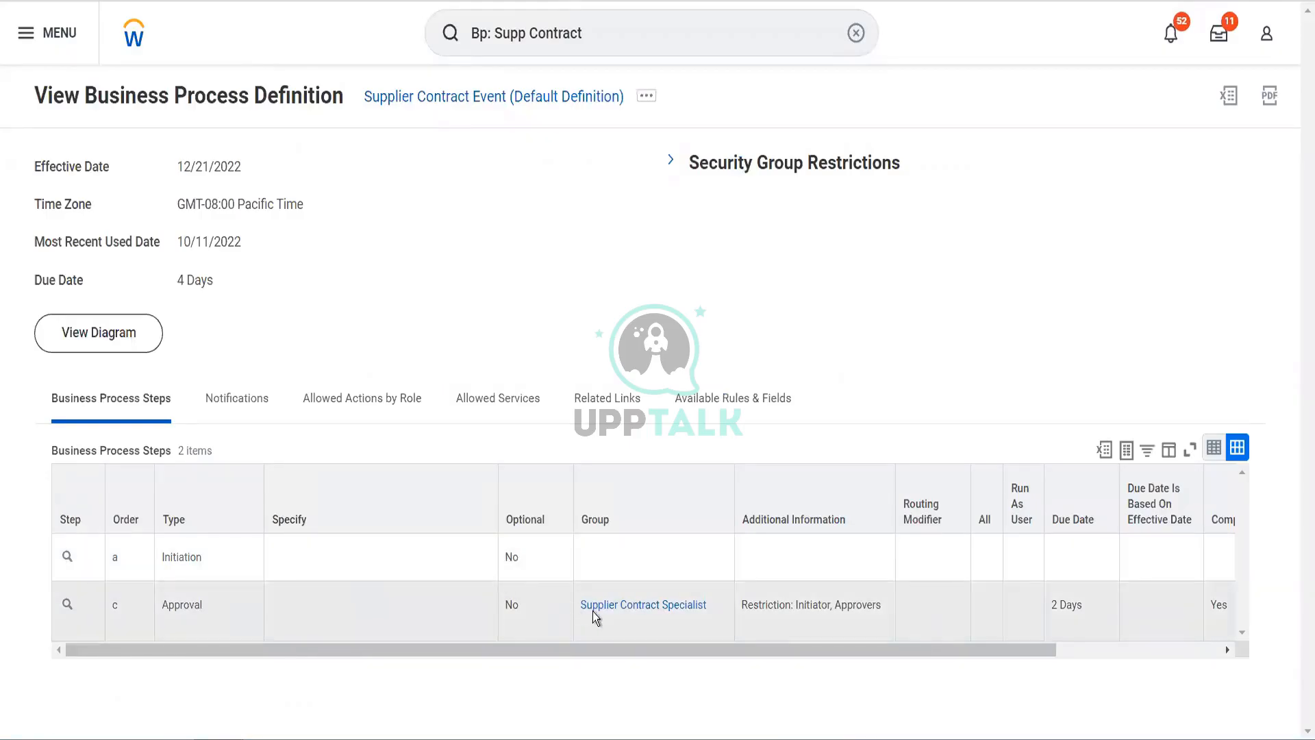
{"action": "mouse_move", "coordinate": [621, 615]}
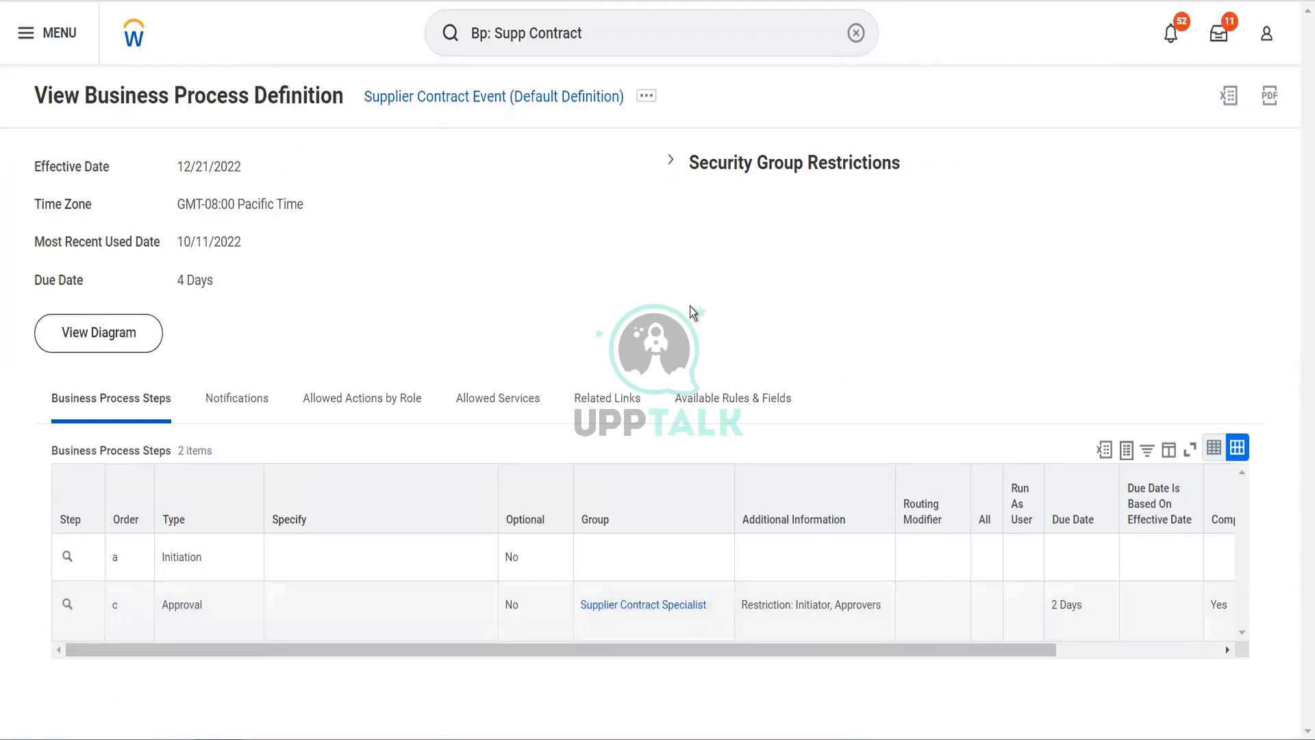
- Expand the Security Group Restrictions of the Supplier Contract Event definition to see its initiating security groups
{"action": "right_click", "coordinate": [674, 161]}
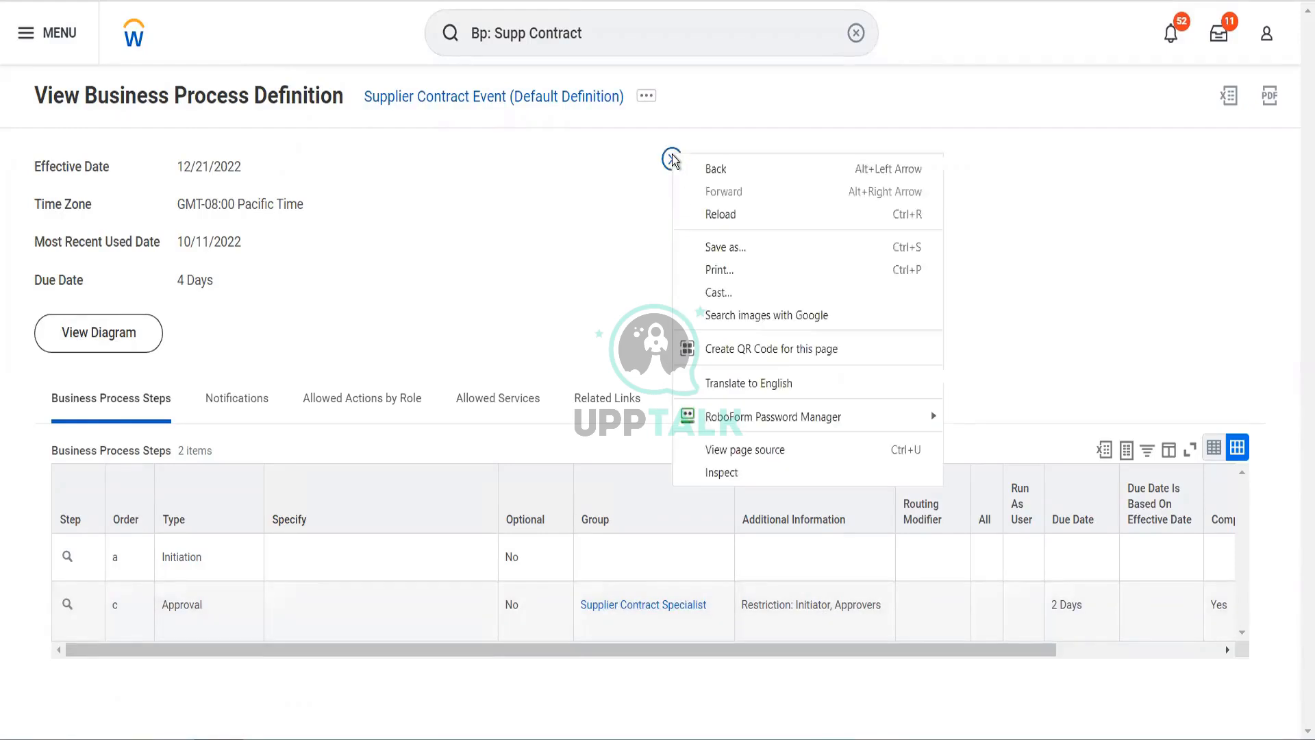
{"action": "left_click", "coordinate": [674, 160]}
{"action": "left_click", "coordinate": [674, 160]}
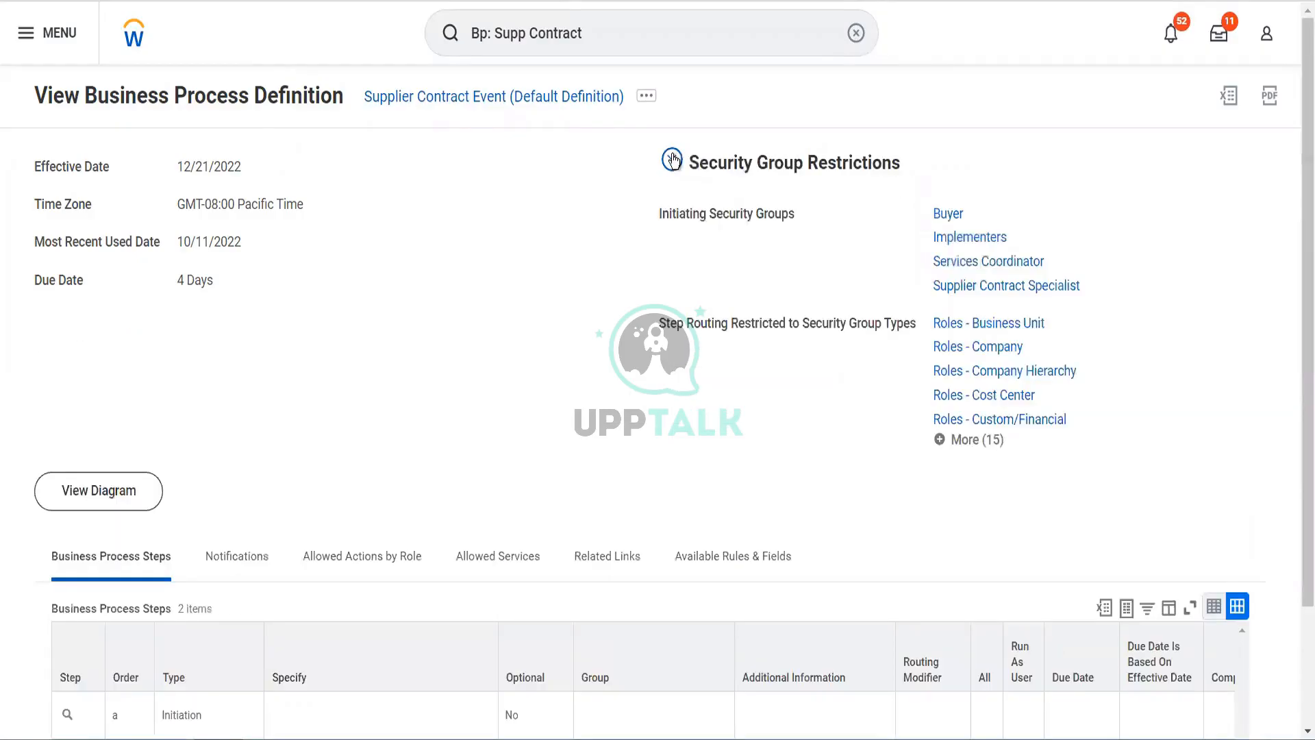
{"action": "left_click", "coordinate": [674, 161]}
{"action": "left_click", "coordinate": [674, 160]}
- View the business process security policy for the Supplier Contract Event through the definition's related actions
{"action": "left_click", "coordinate": [646, 97]}
{"action": "mouse_move", "coordinate": [795, 288]}
{"action": "mouse_move", "coordinate": [815, 241]}
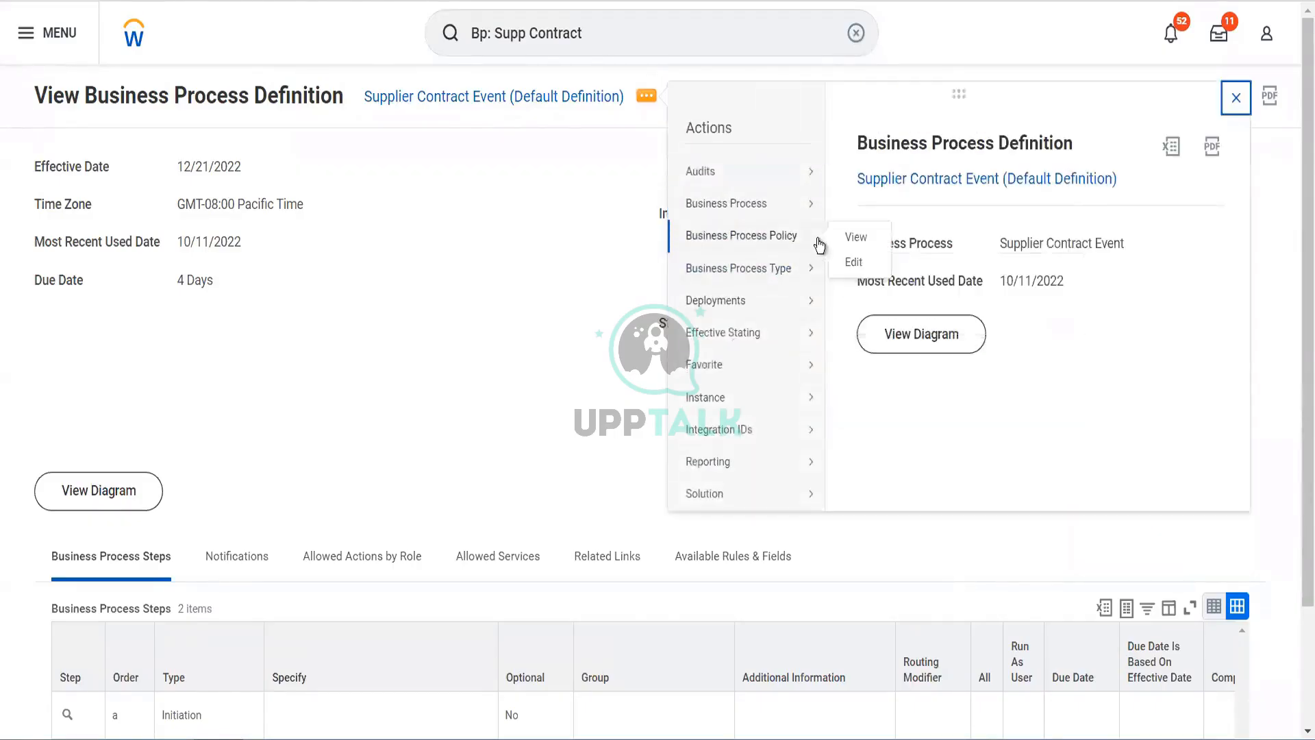
{"action": "left_click", "coordinate": [861, 240]}
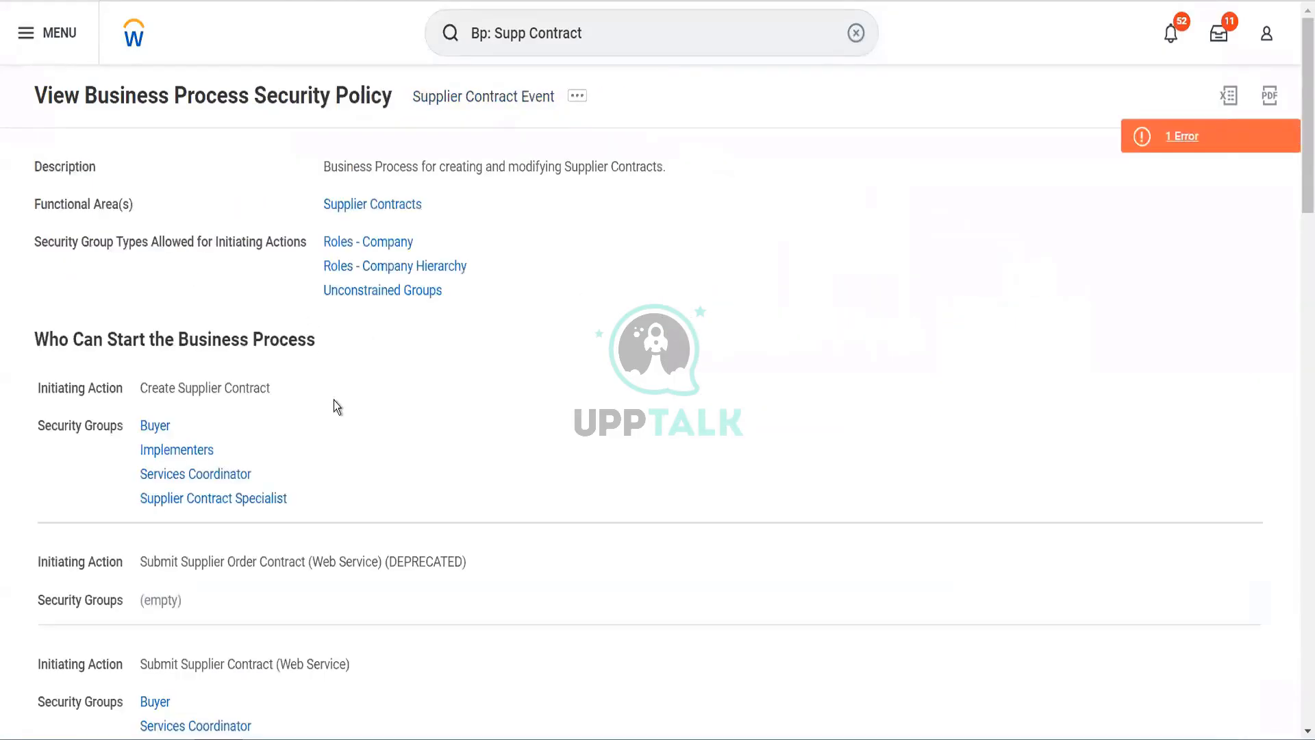
- Read the details of the error reported on the security policy and close them
{"action": "scroll", "coordinate": [215, 453], "scroll_direction": "down", "scroll_amount": 1}
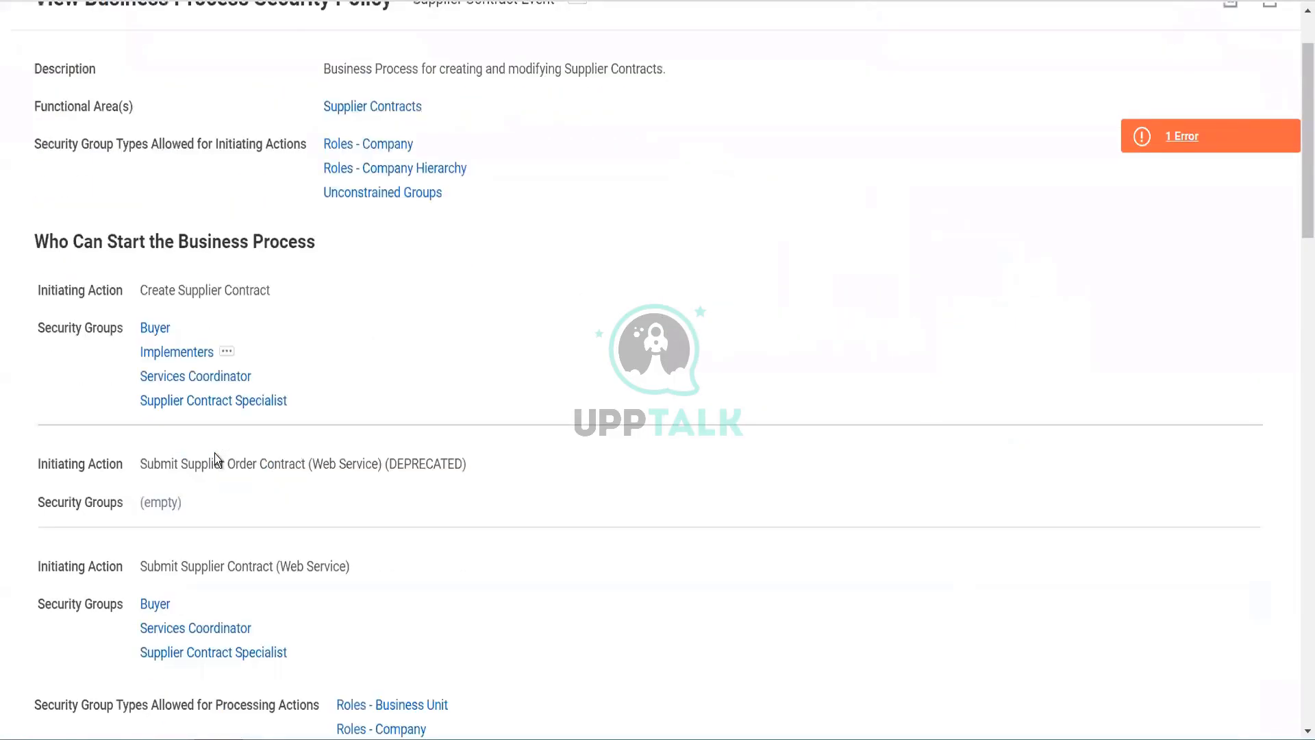
{"action": "left_click", "coordinate": [1173, 145]}
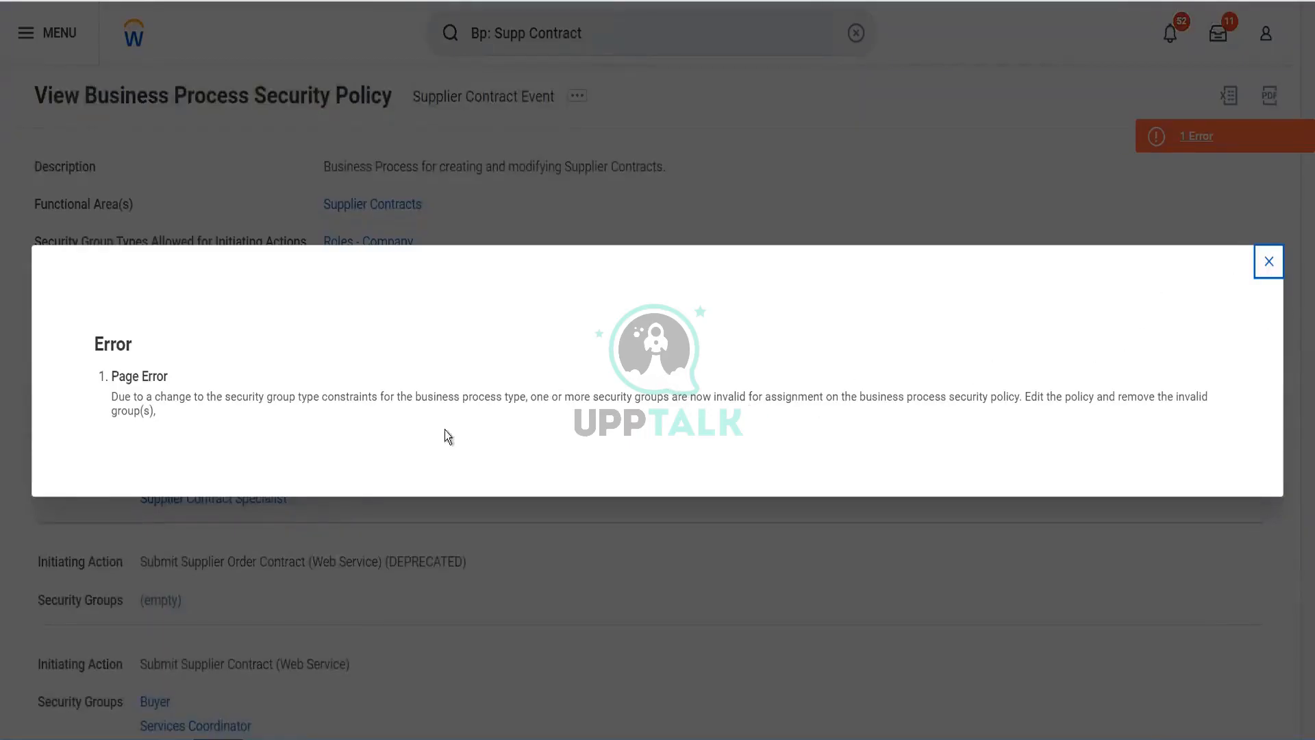
{"action": "key", "text": "Escape"}
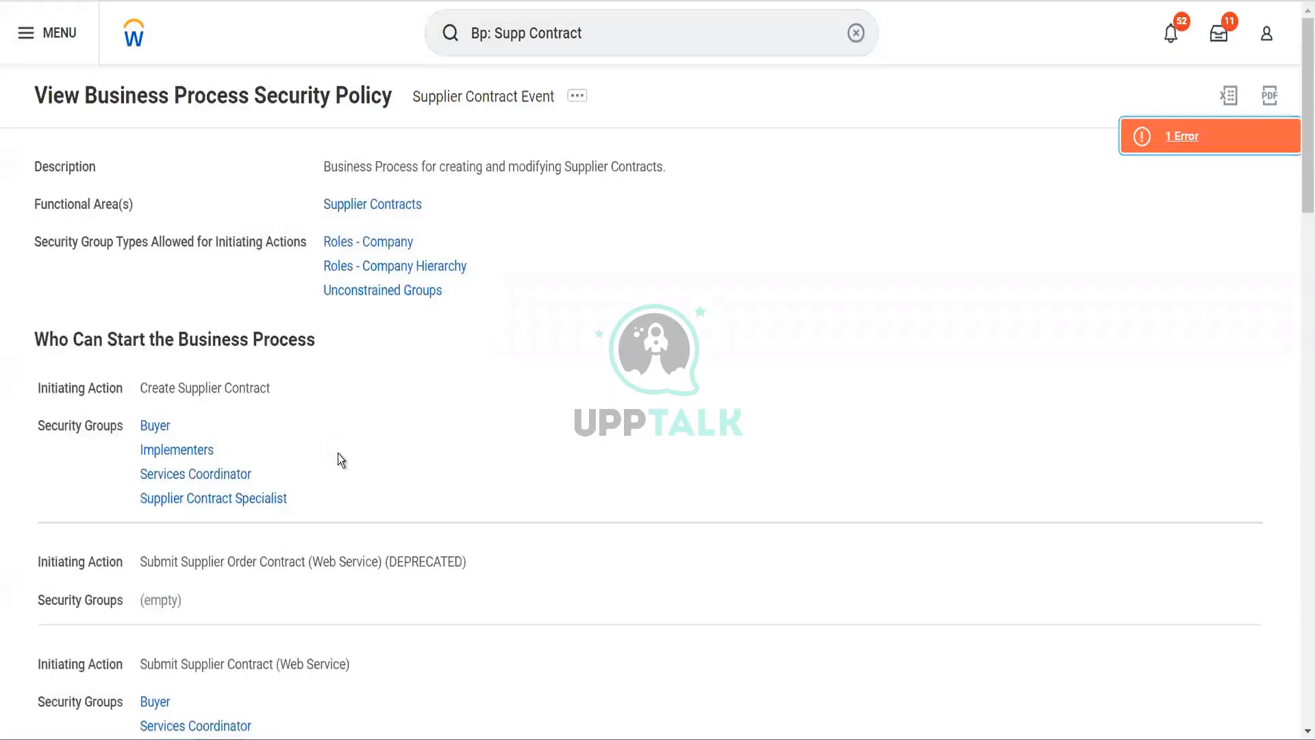
- Examine the whole security policy: who can start the process, action steps, actions on the entire process, policy restrictions and attachment settings
{"action": "scroll", "coordinate": [339, 454], "scroll_direction": "down", "scroll_amount": 3}
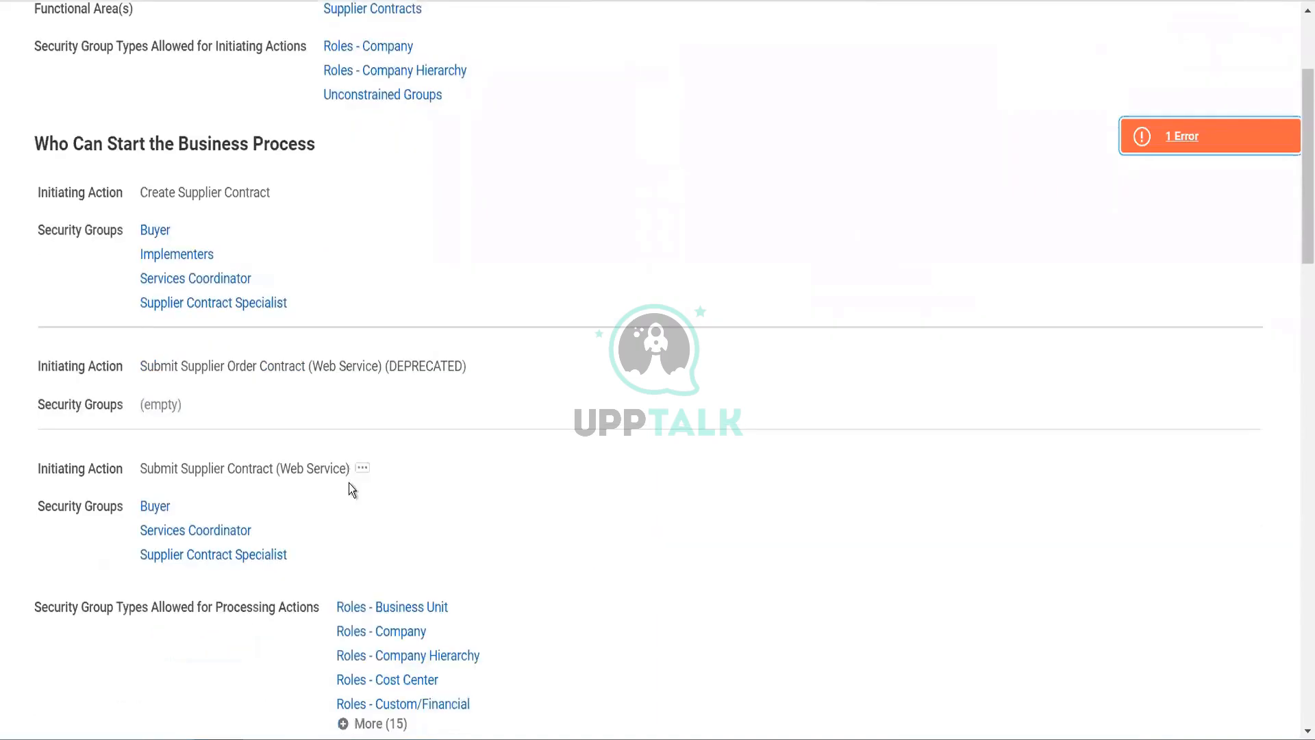
{"action": "mouse_move", "coordinate": [357, 484]}
{"action": "scroll", "coordinate": [381, 542], "scroll_direction": "down", "scroll_amount": 1}
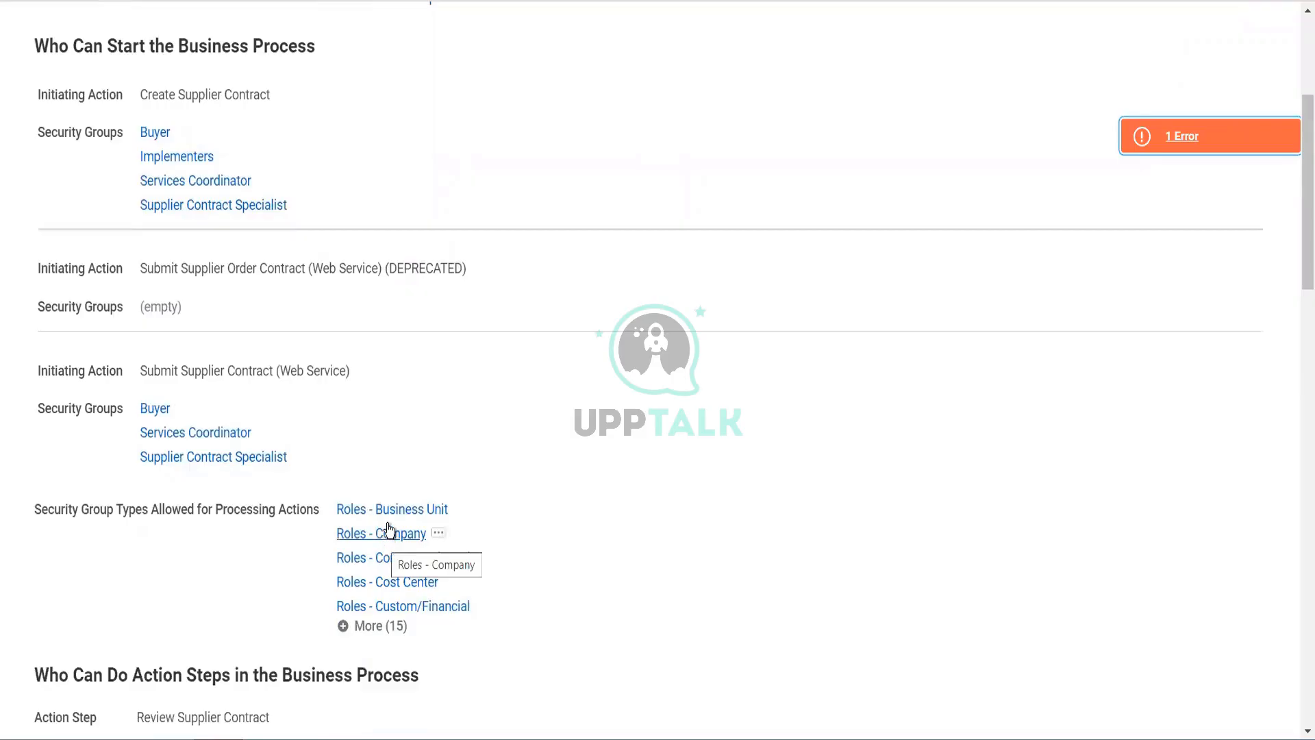
{"action": "scroll", "coordinate": [389, 529], "scroll_direction": "up", "scroll_amount": 1}
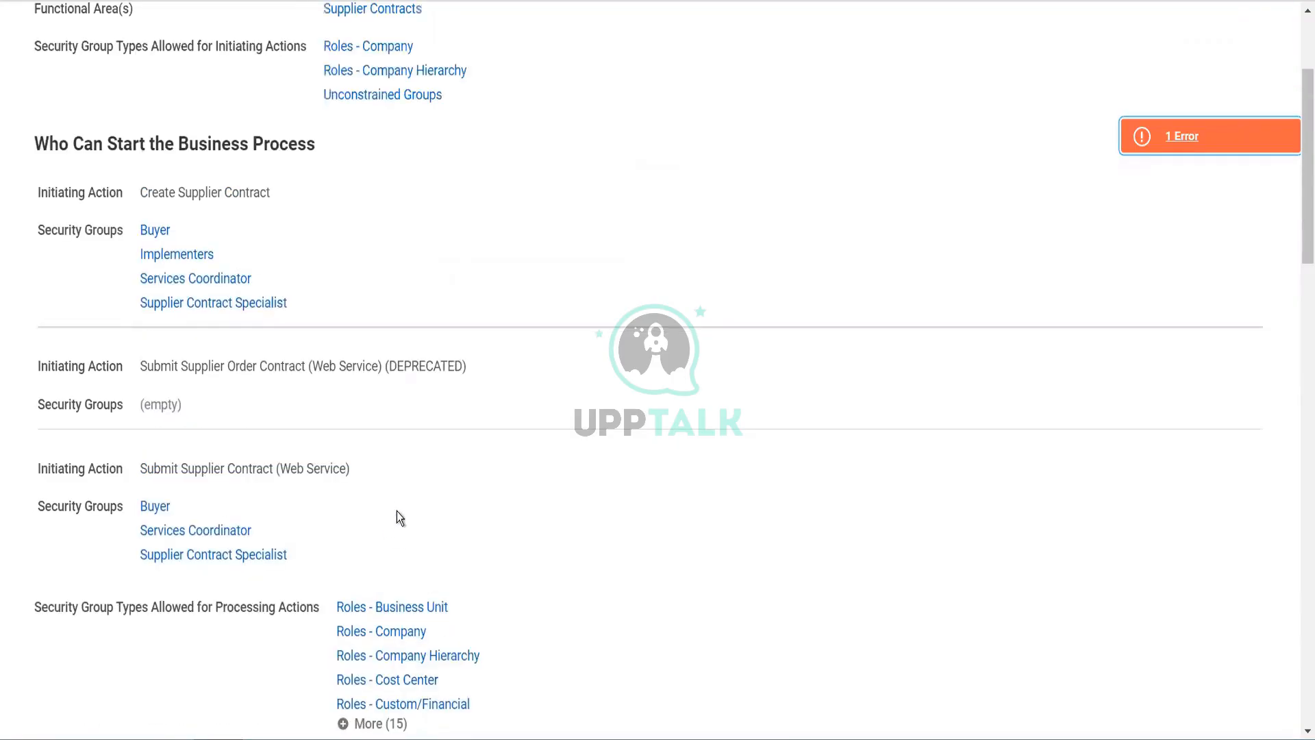
{"action": "scroll", "coordinate": [397, 506], "scroll_direction": "down", "scroll_amount": 3}
{"action": "scroll", "coordinate": [399, 497], "scroll_direction": "down", "scroll_amount": 5}
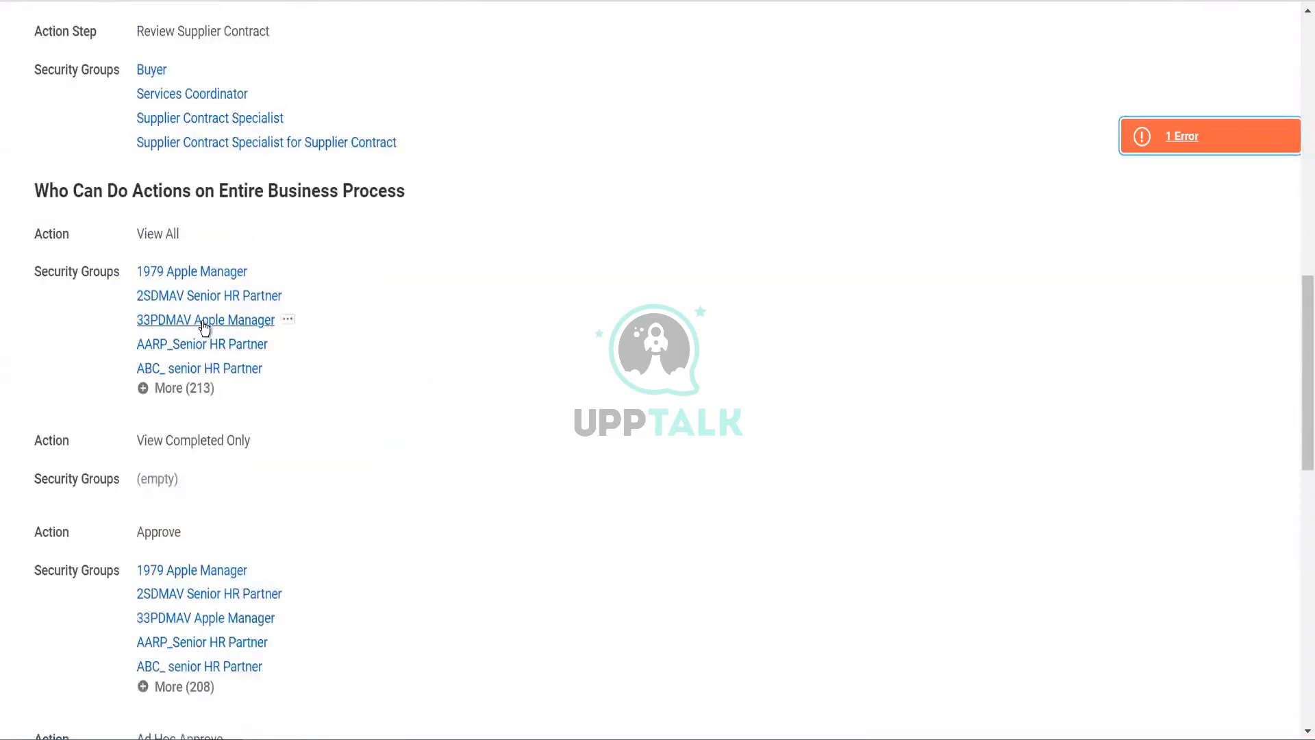
{"action": "scroll", "coordinate": [259, 500], "scroll_direction": "down", "scroll_amount": 3}
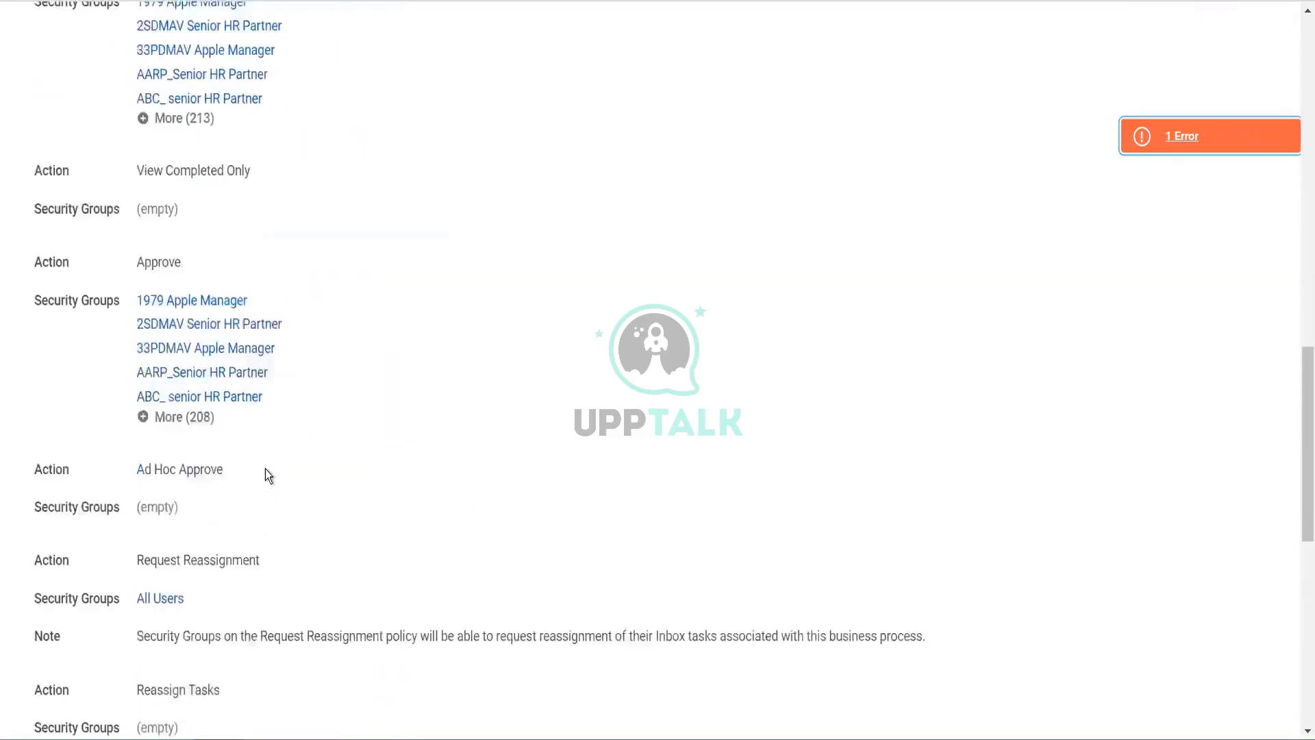
{"action": "scroll", "coordinate": [287, 450], "scroll_direction": "down", "scroll_amount": 6}
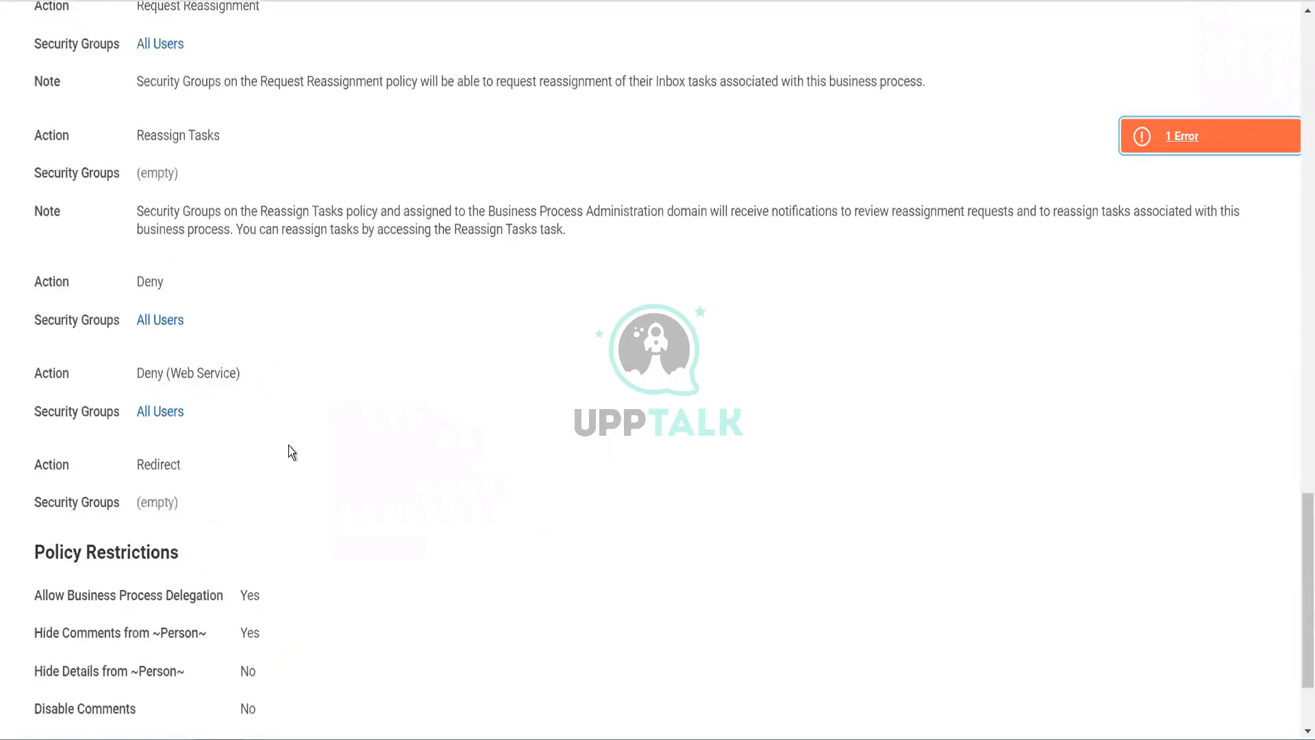
{"action": "scroll", "coordinate": [291, 445], "scroll_direction": "down", "scroll_amount": 2}
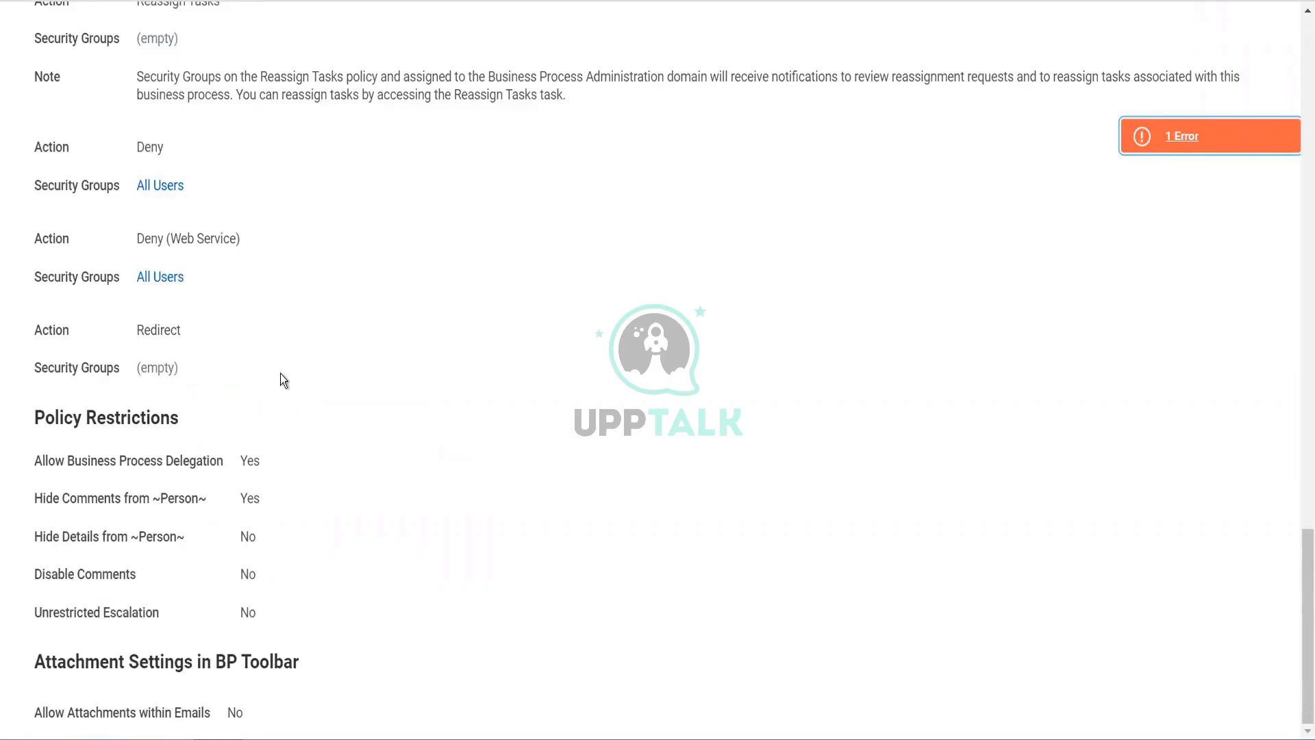
{"action": "scroll", "coordinate": [281, 377], "scroll_direction": "up", "scroll_amount": 15}
- Search for "cr supp contract" and open the Create Supplier Contract task
{"action": "left_click", "coordinate": [631, 24]}
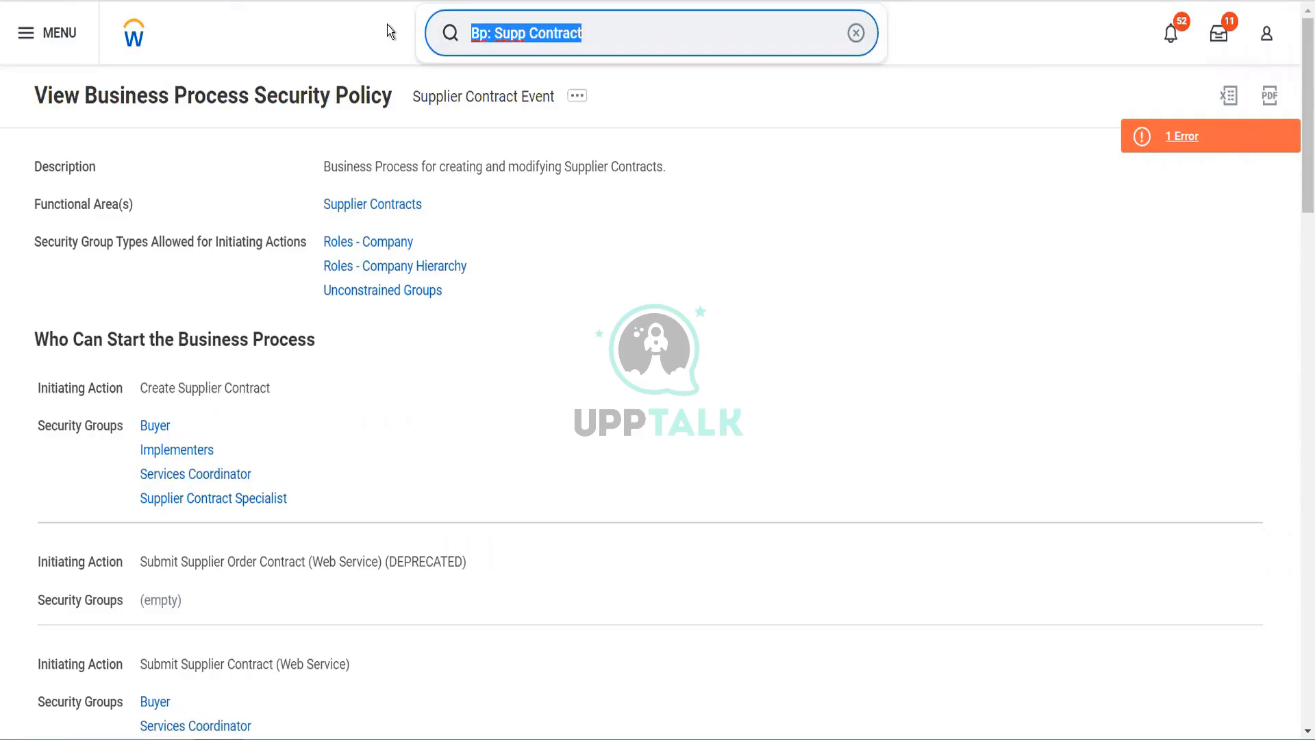
{"action": "type", "text": "cr"}
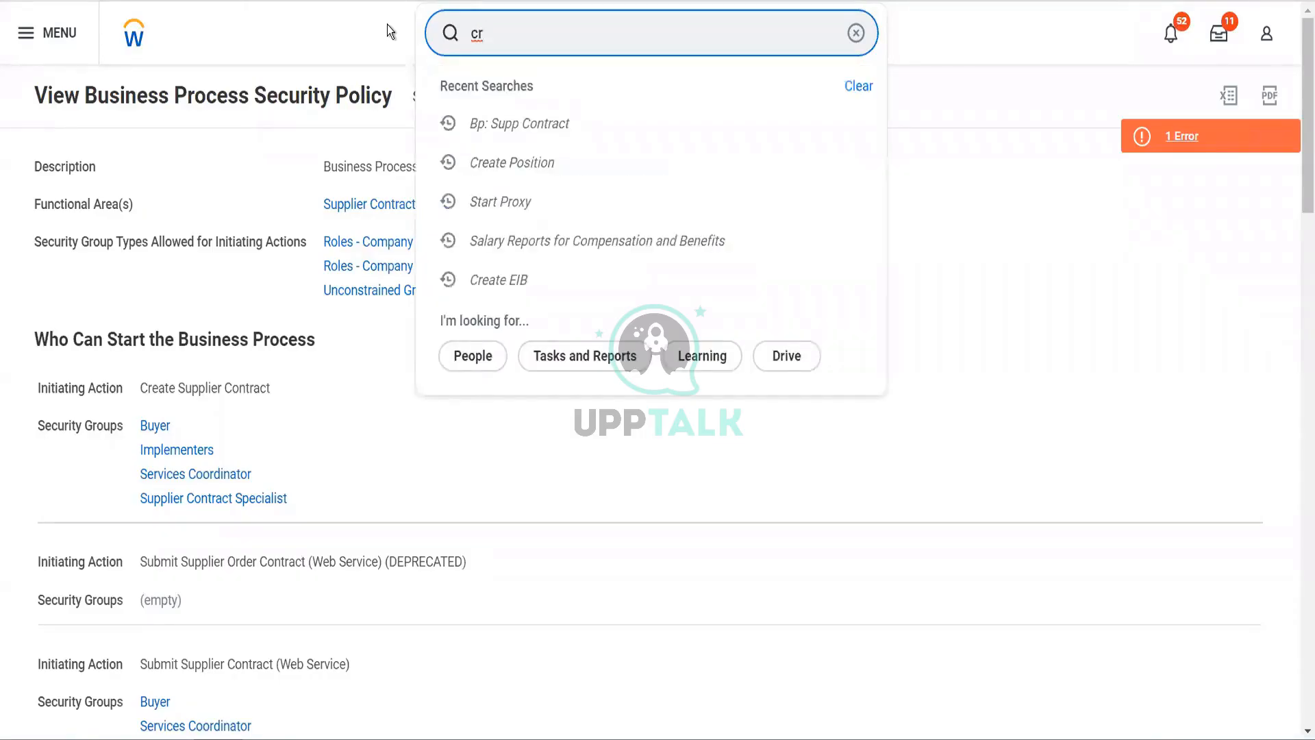
{"action": "mouse_move", "coordinate": [283, 391]}
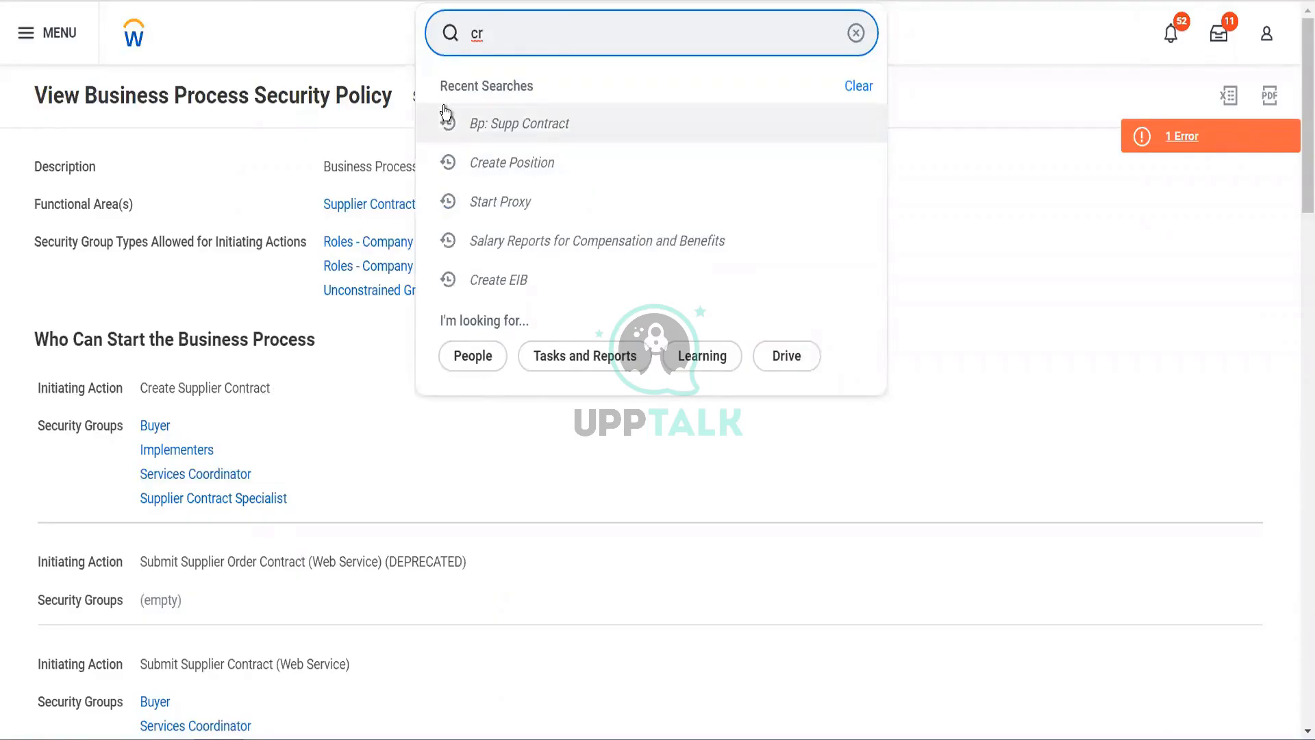
{"action": "type", "text": "supp cpn"}
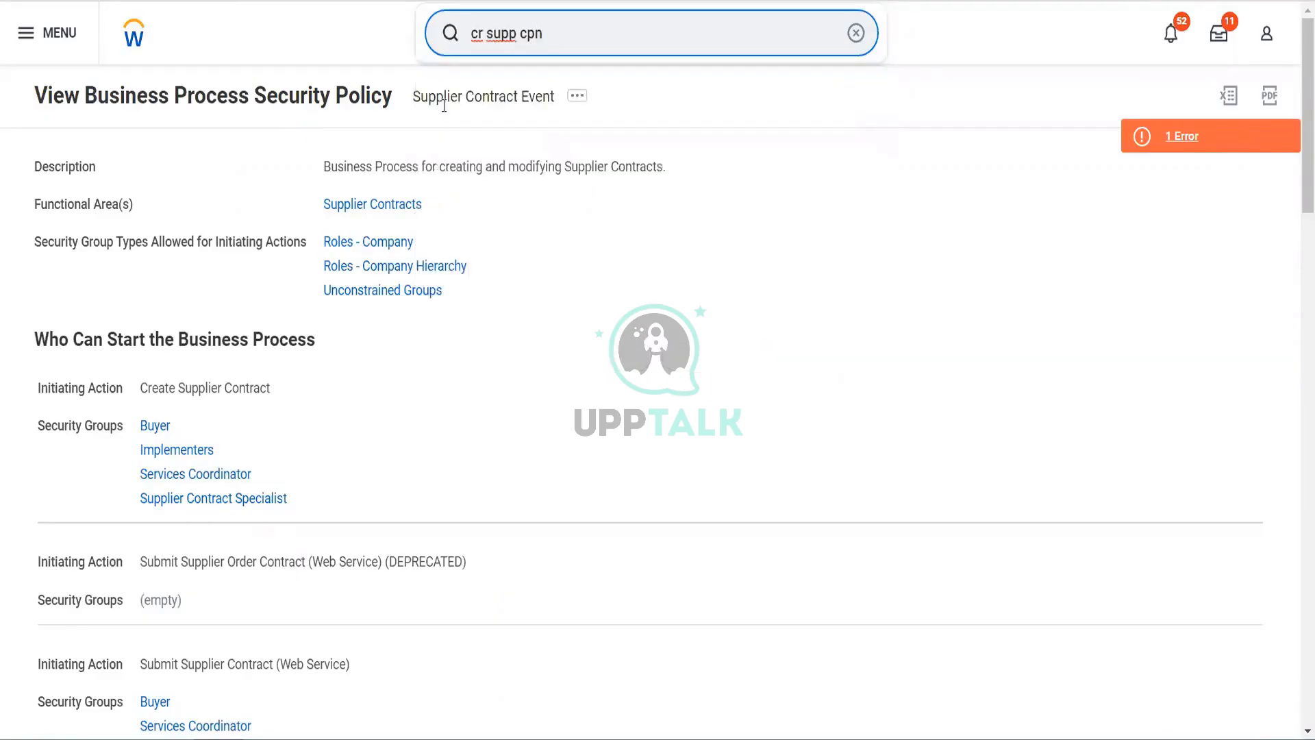
{"action": "key", "text": "BackSpace"}
{"action": "key", "text": "BackSpace"}
{"action": "type", "text": "ontrac"}
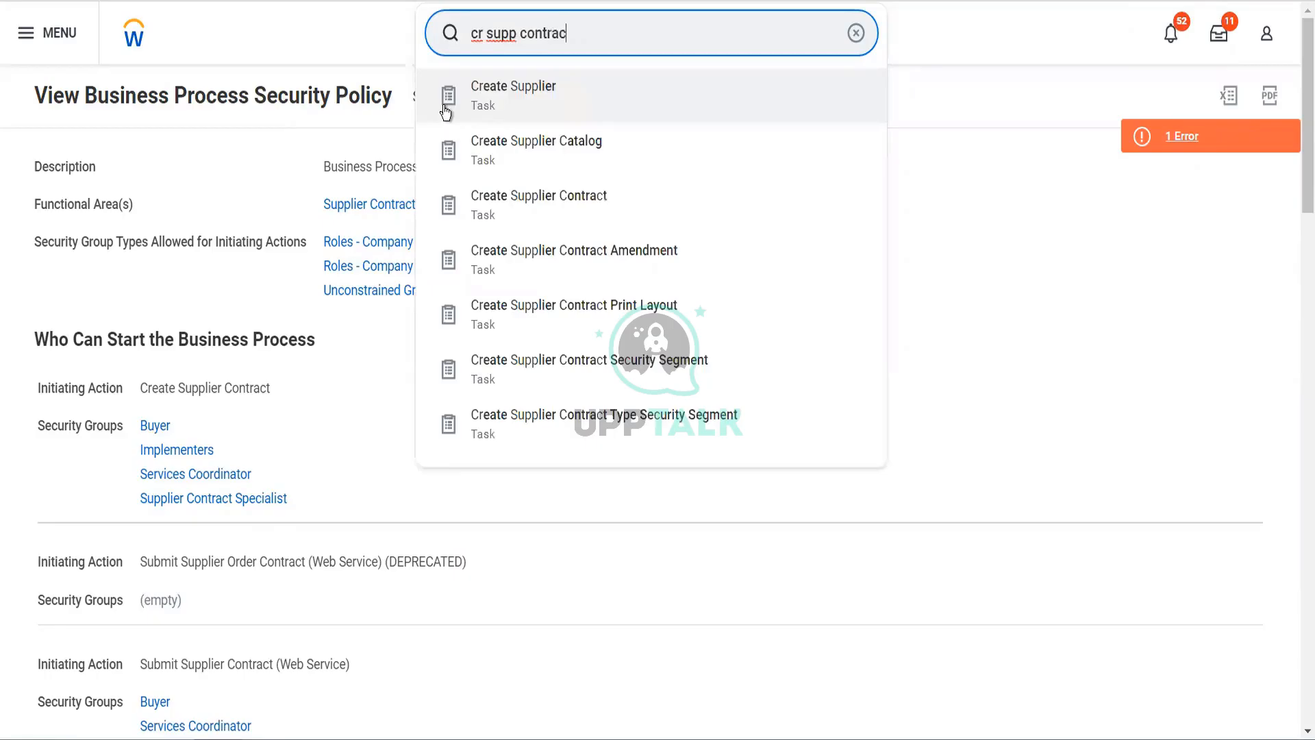
{"action": "type", "text": "t"}
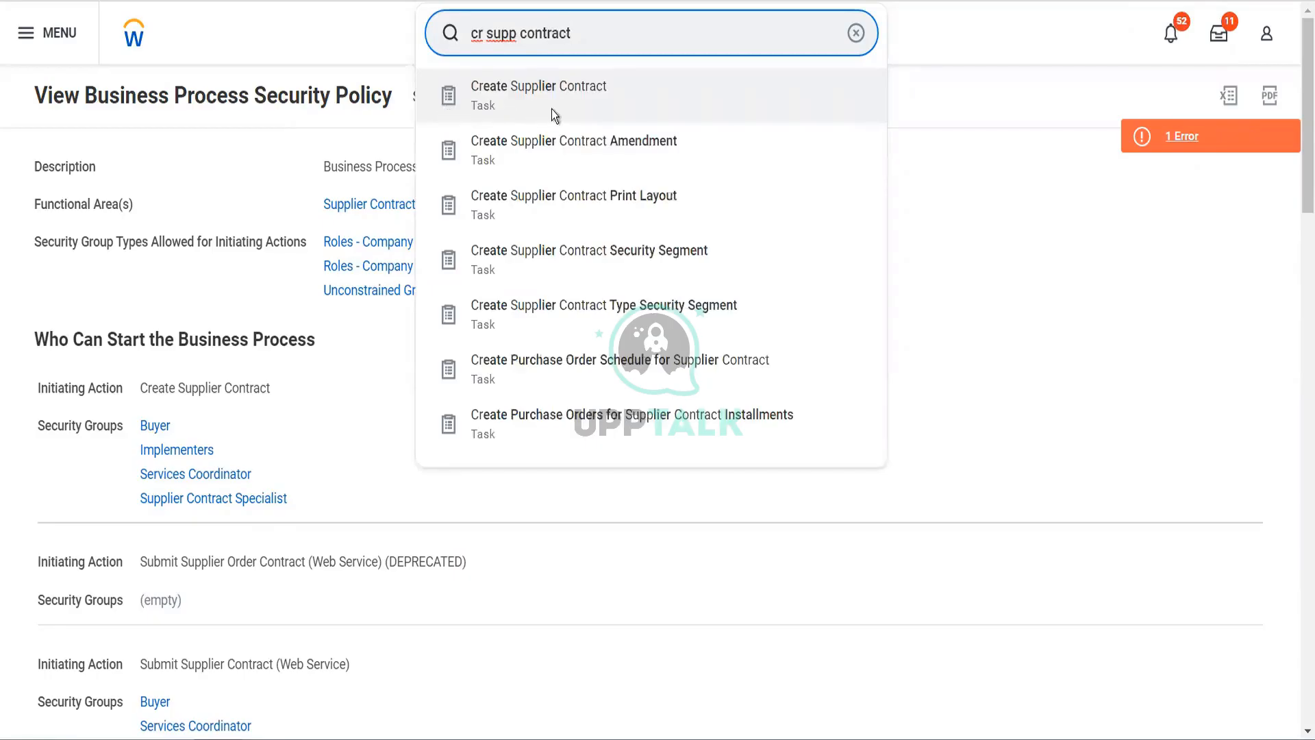
{"action": "left_click", "coordinate": [552, 109]}
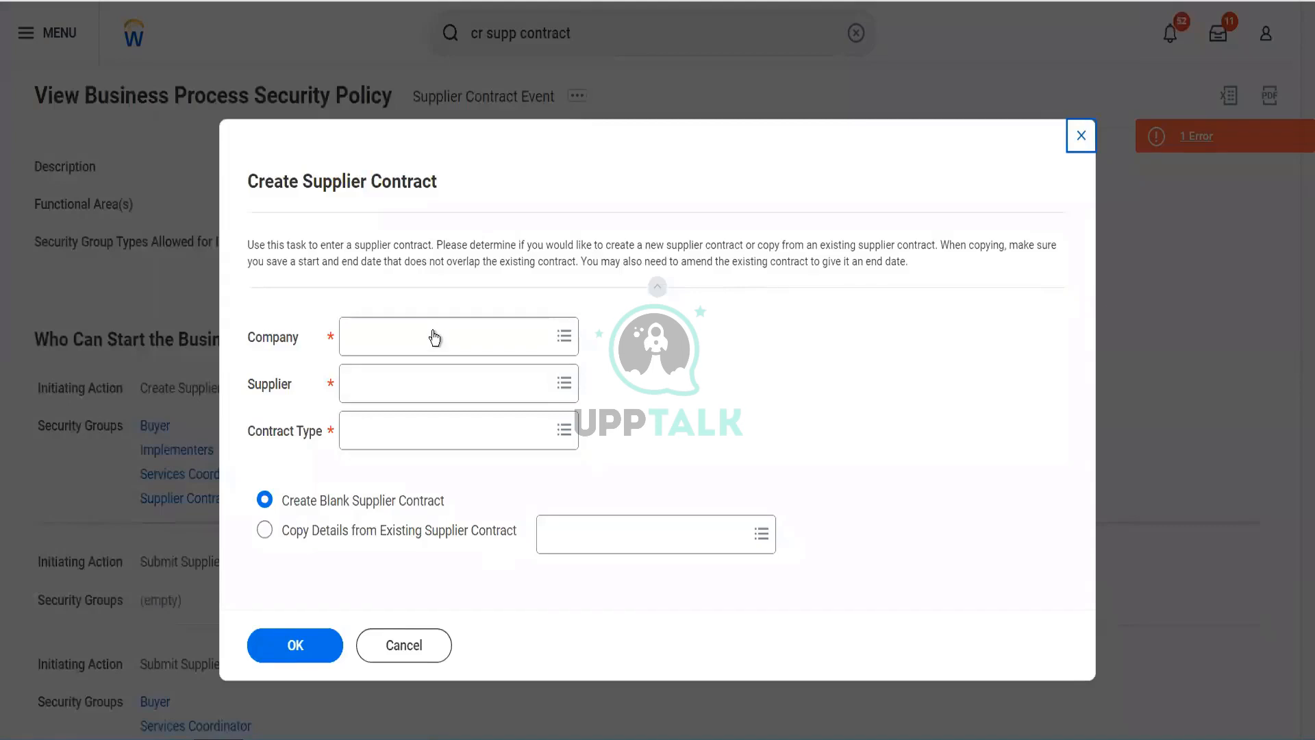
- Start a blank supplier contract for company OG001 The Olive Garden, supplier Herbal Life Pvt Ltd and contract type Purchase Contract
{"action": "left_click", "coordinate": [434, 337]}
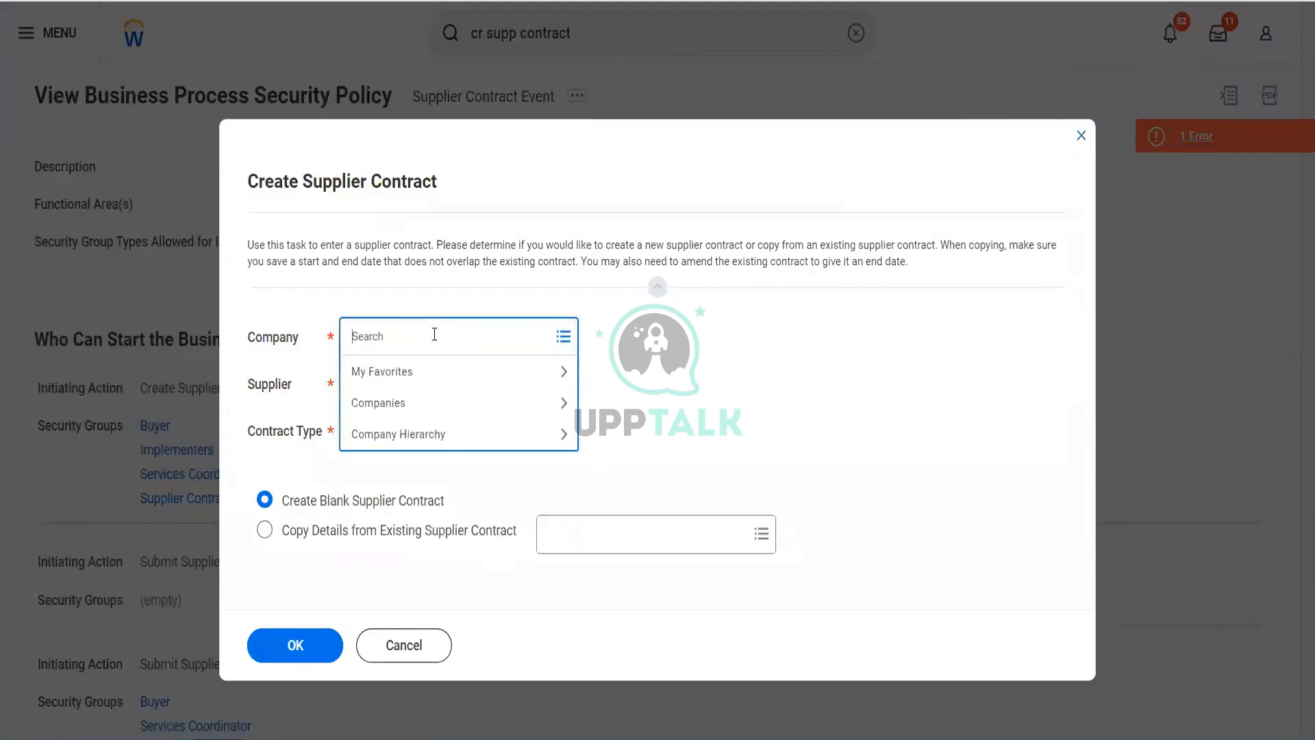
{"action": "type", "text": "og001"}
{"action": "key", "text": "Return"}
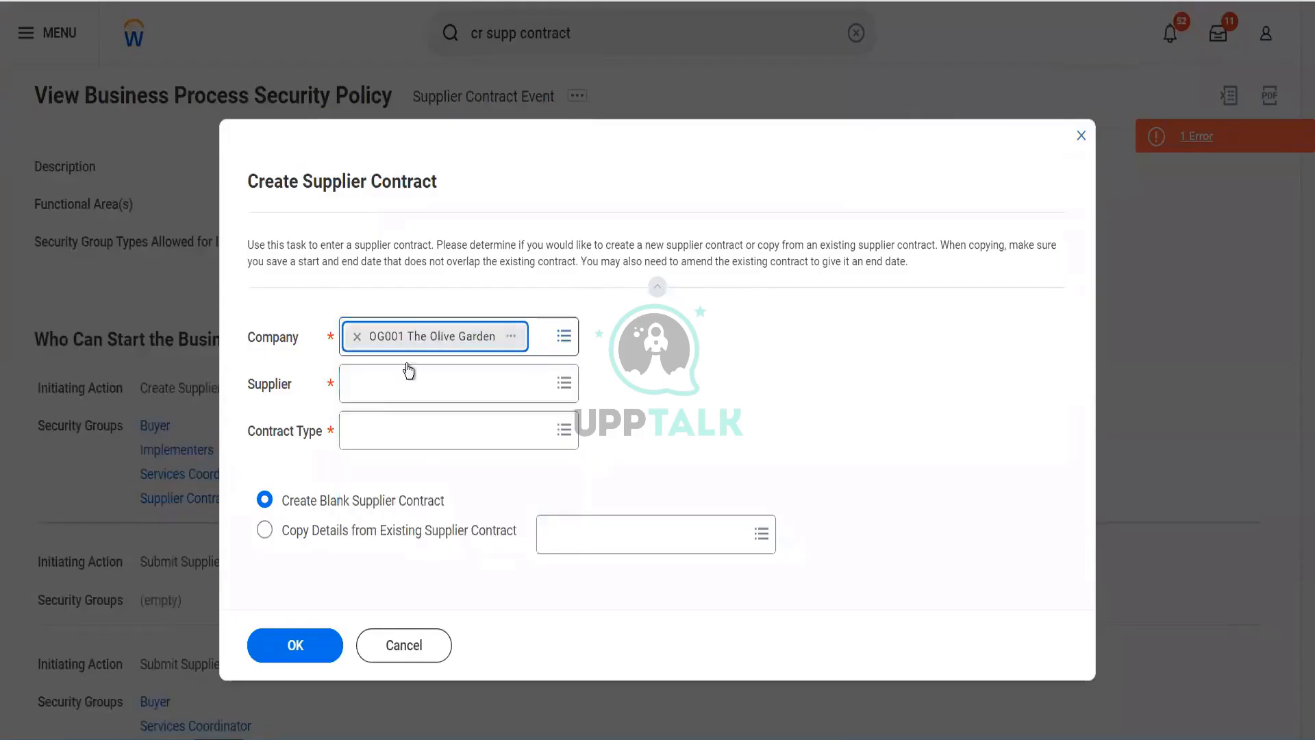
{"action": "left_click", "coordinate": [385, 394]}
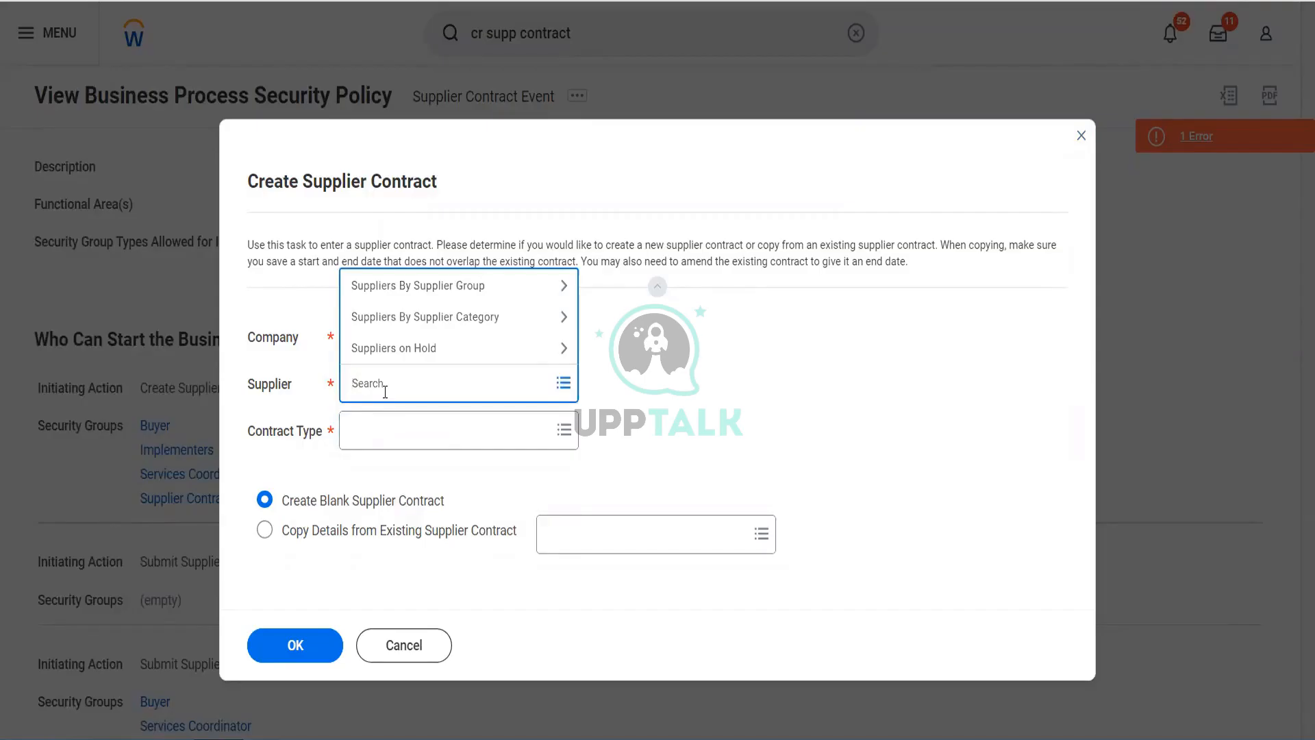
{"action": "type", "text": "herbal life"}
{"action": "key", "text": "Return"}
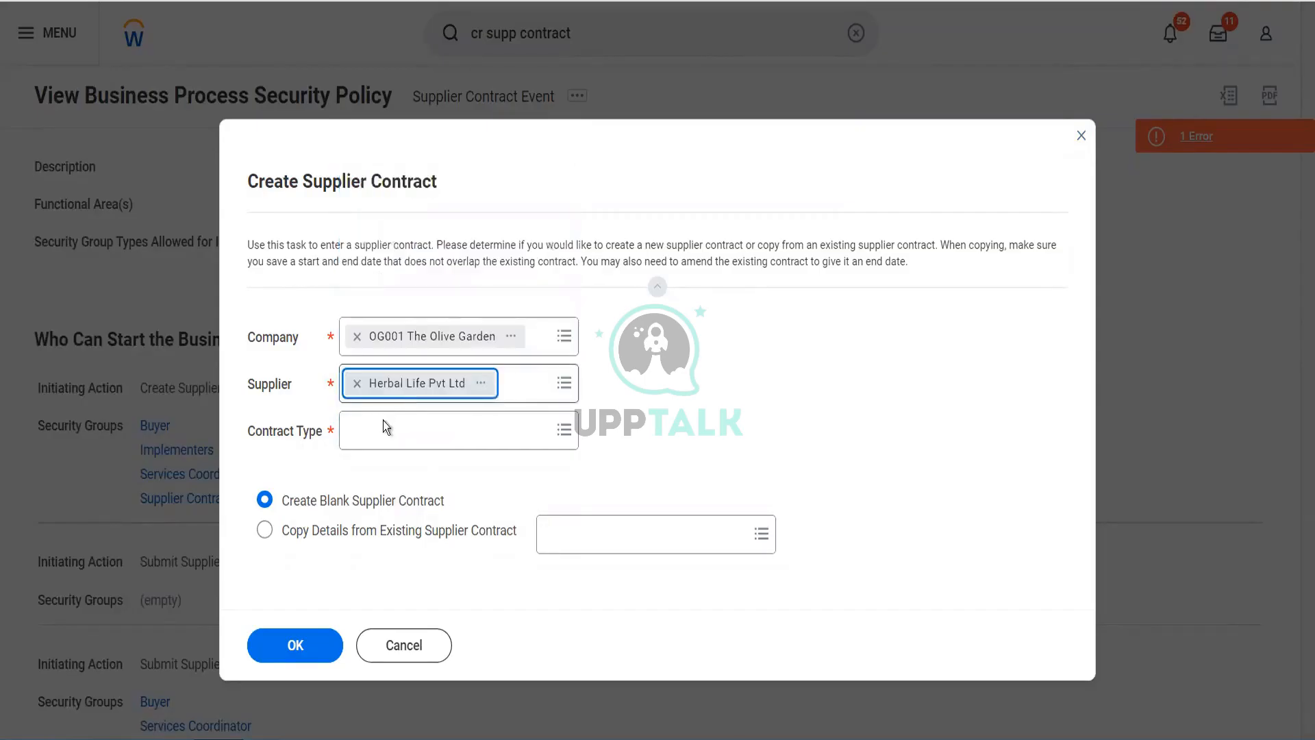
{"action": "left_click", "coordinate": [383, 425]}
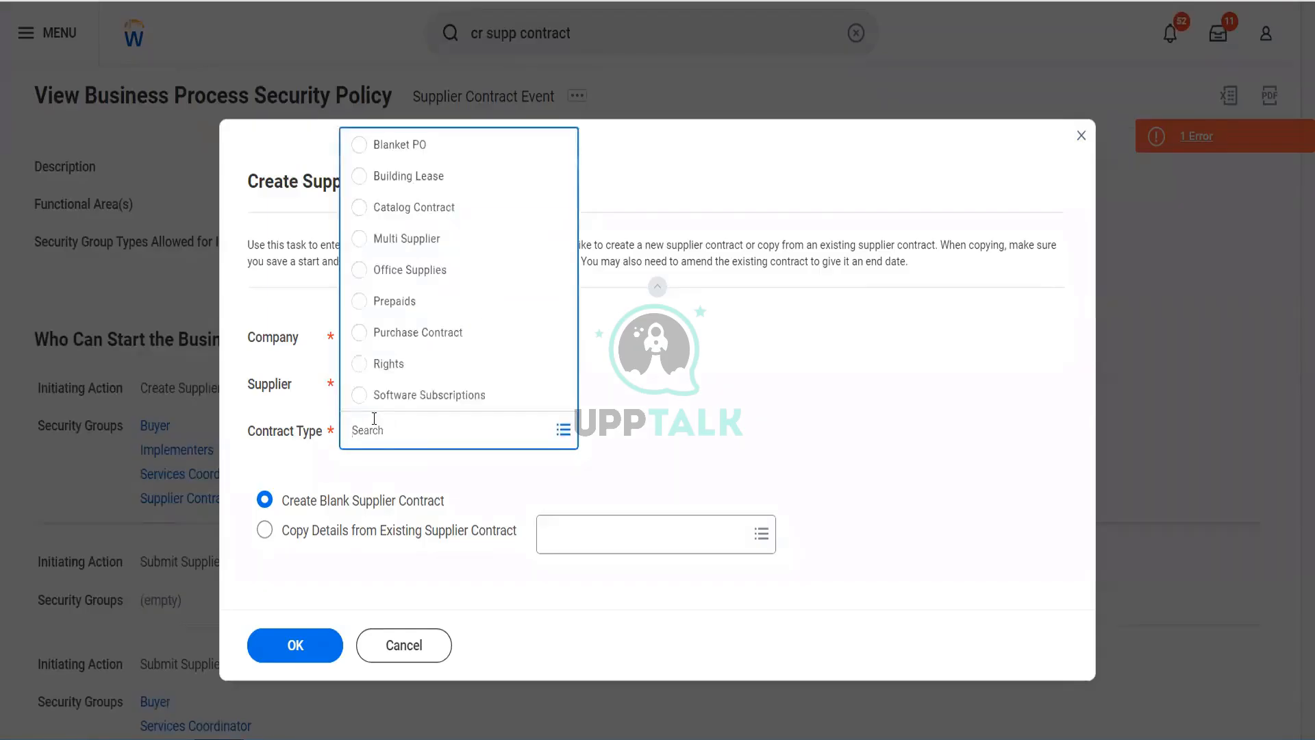
{"action": "left_click", "coordinate": [428, 335]}
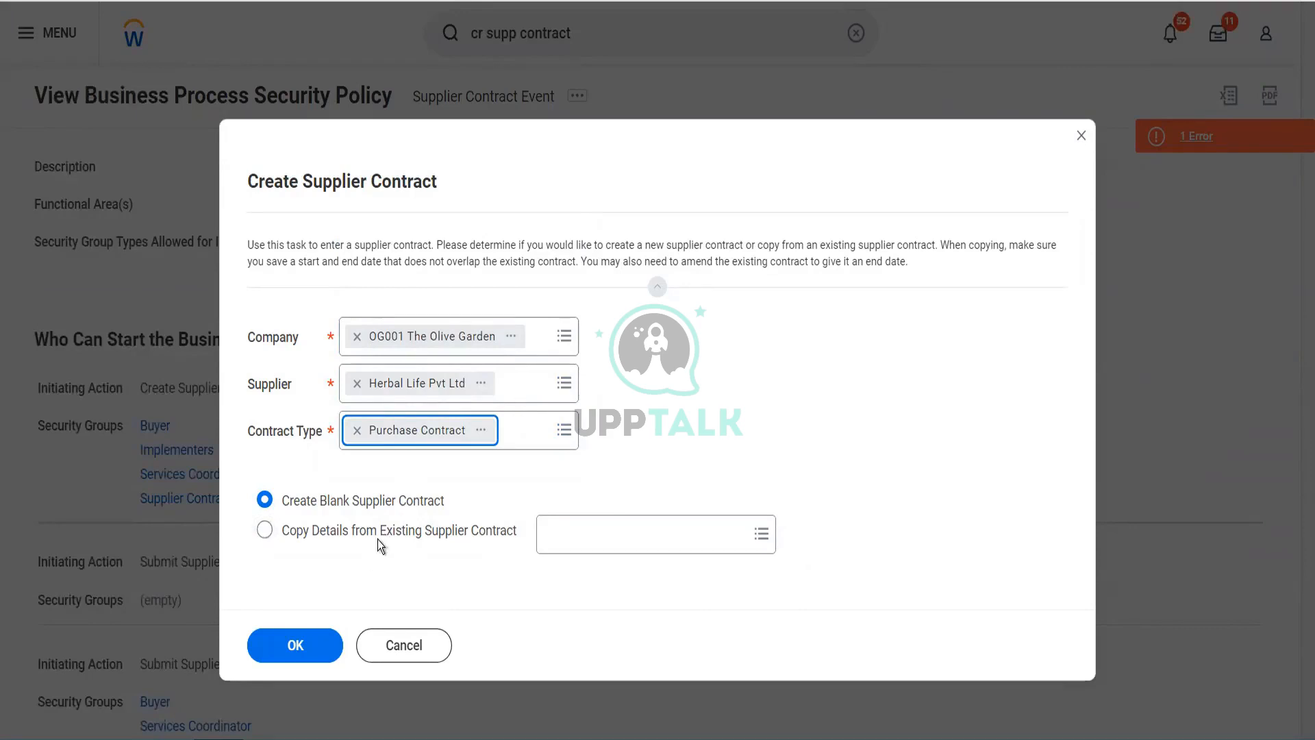
{"action": "left_click", "coordinate": [318, 644]}
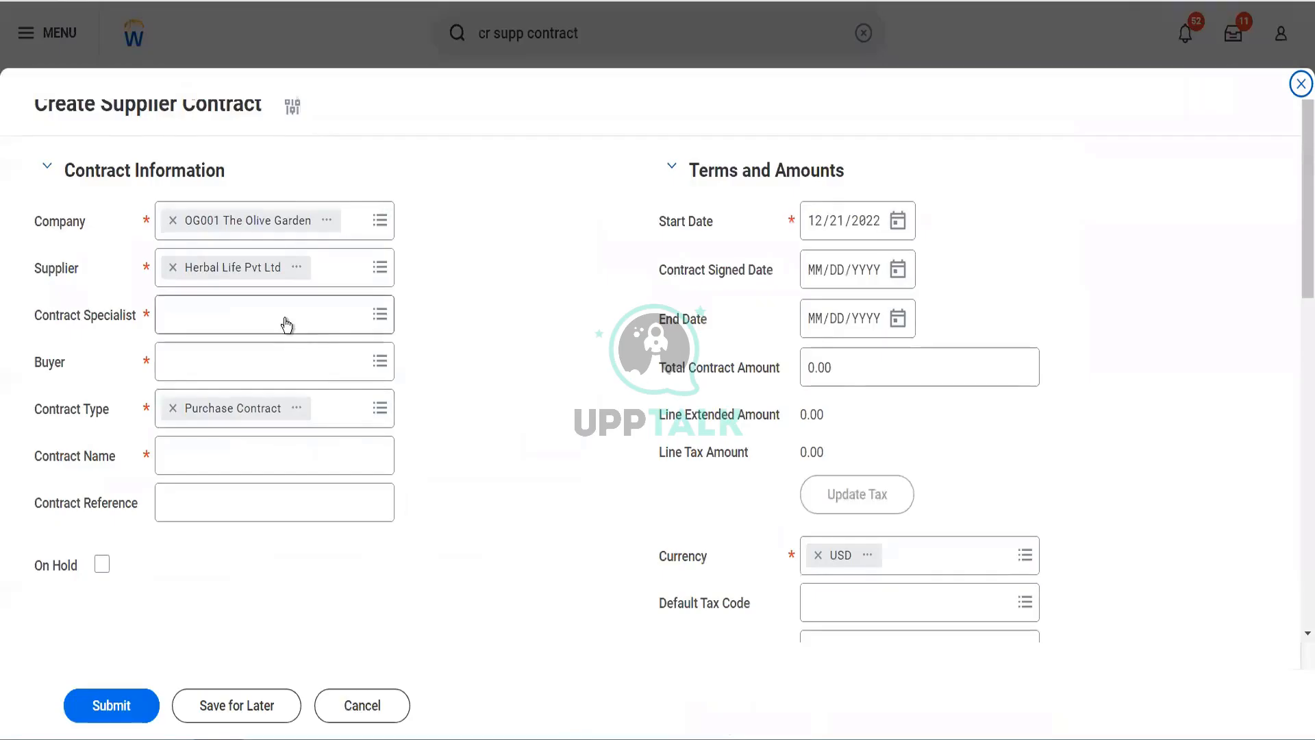
- Search for the contract specialist by name and assign the matching senior financial analyst to the contract
{"action": "left_click", "coordinate": [286, 325]}
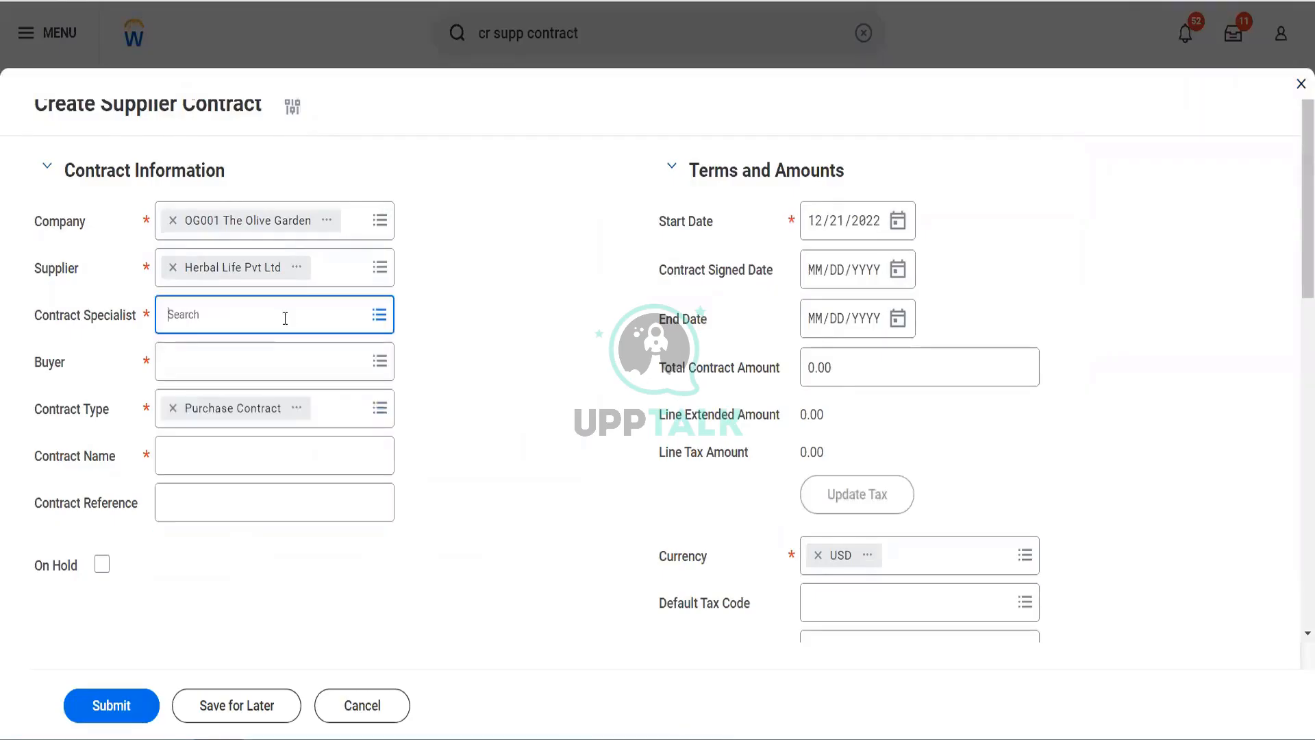
{"action": "type", "text": "ter ser"}
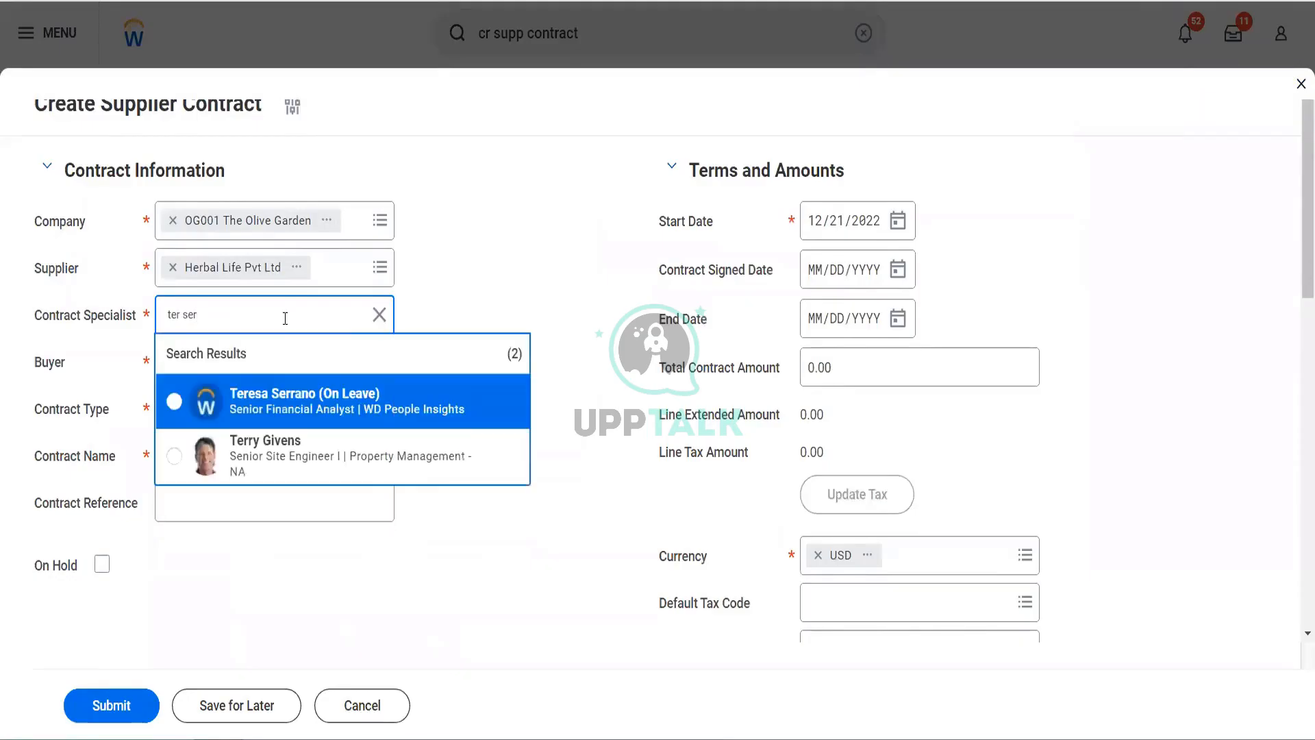
{"action": "left_click", "coordinate": [279, 392]}
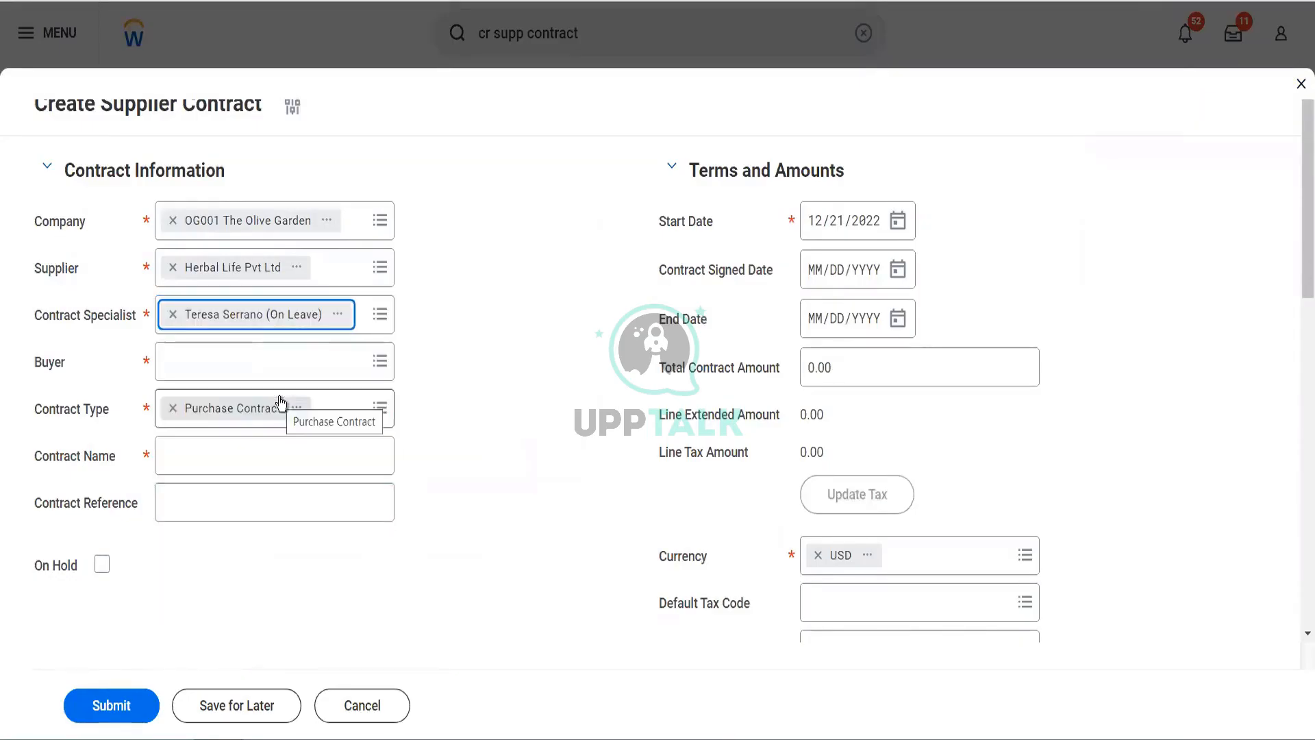
- Search for the buyer by name and assign the same person who is the contract specialist
{"action": "left_click", "coordinate": [212, 376]}
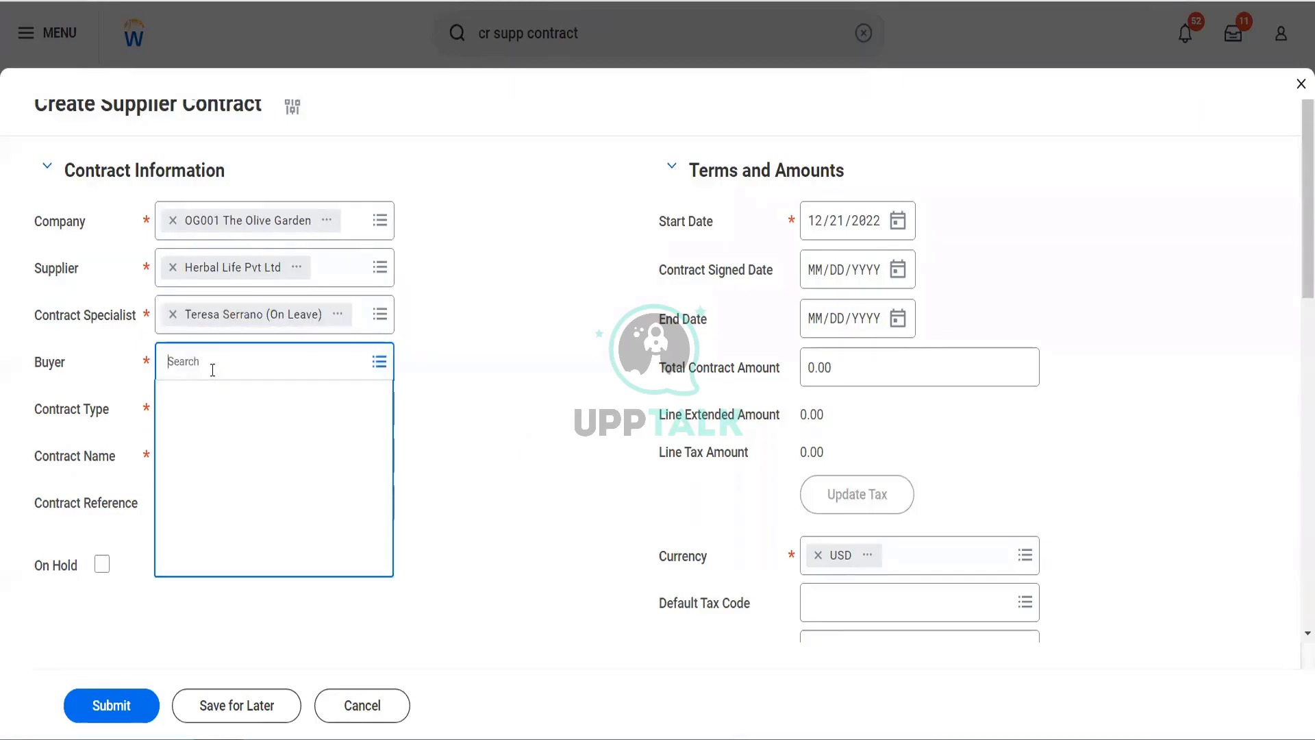
{"action": "type", "text": "ter ser"}
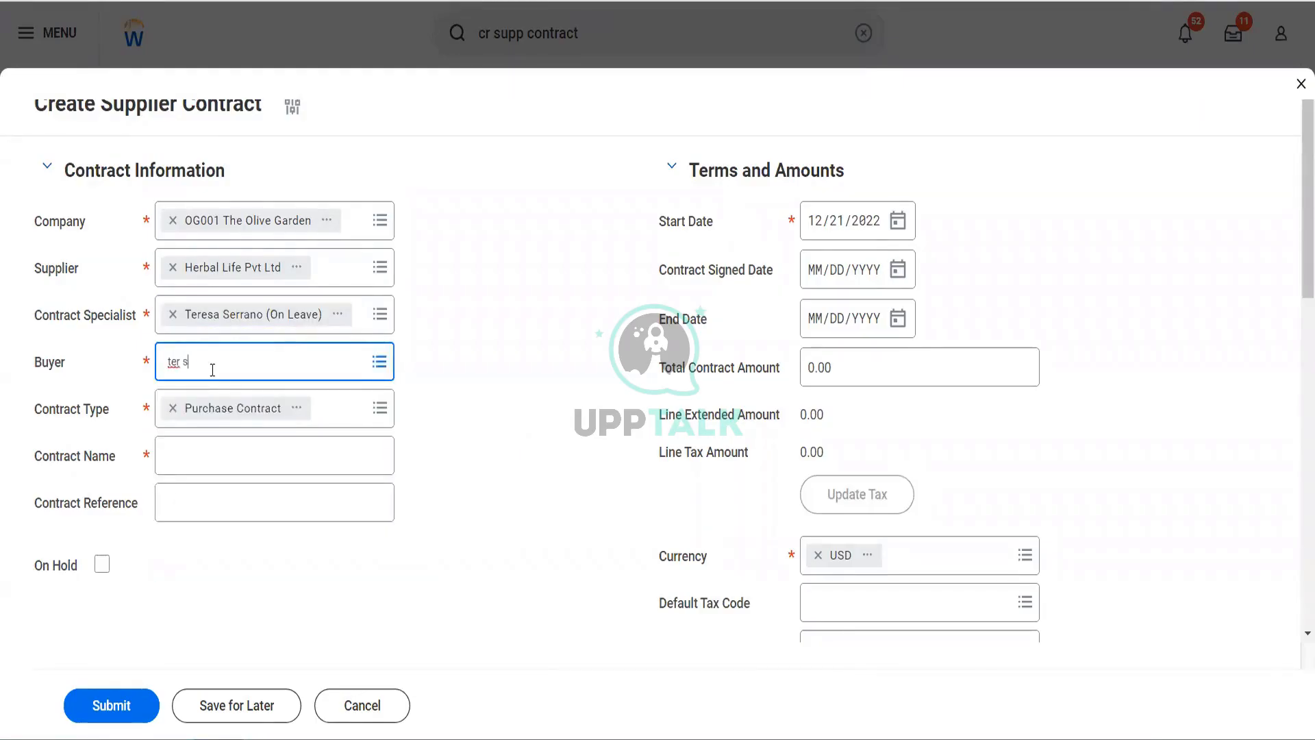
{"action": "key", "text": "Return"}
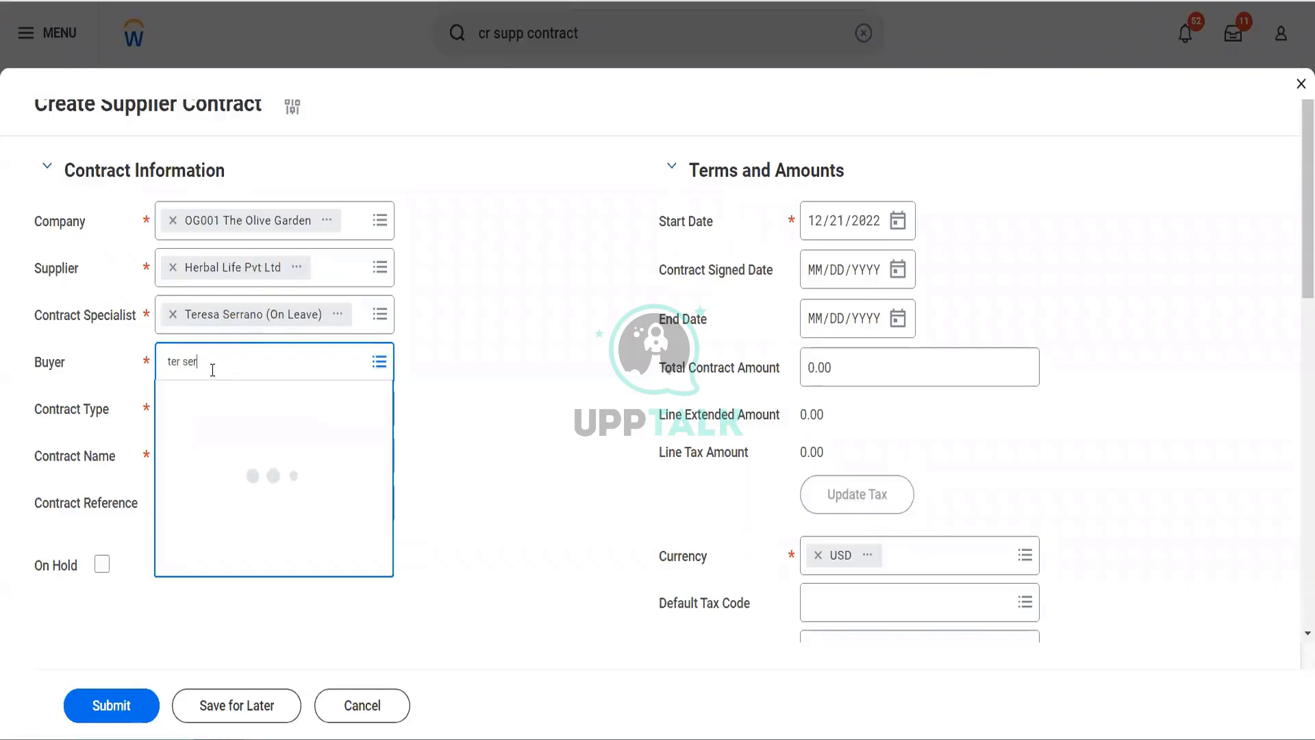
{"action": "left_click", "coordinate": [275, 452]}
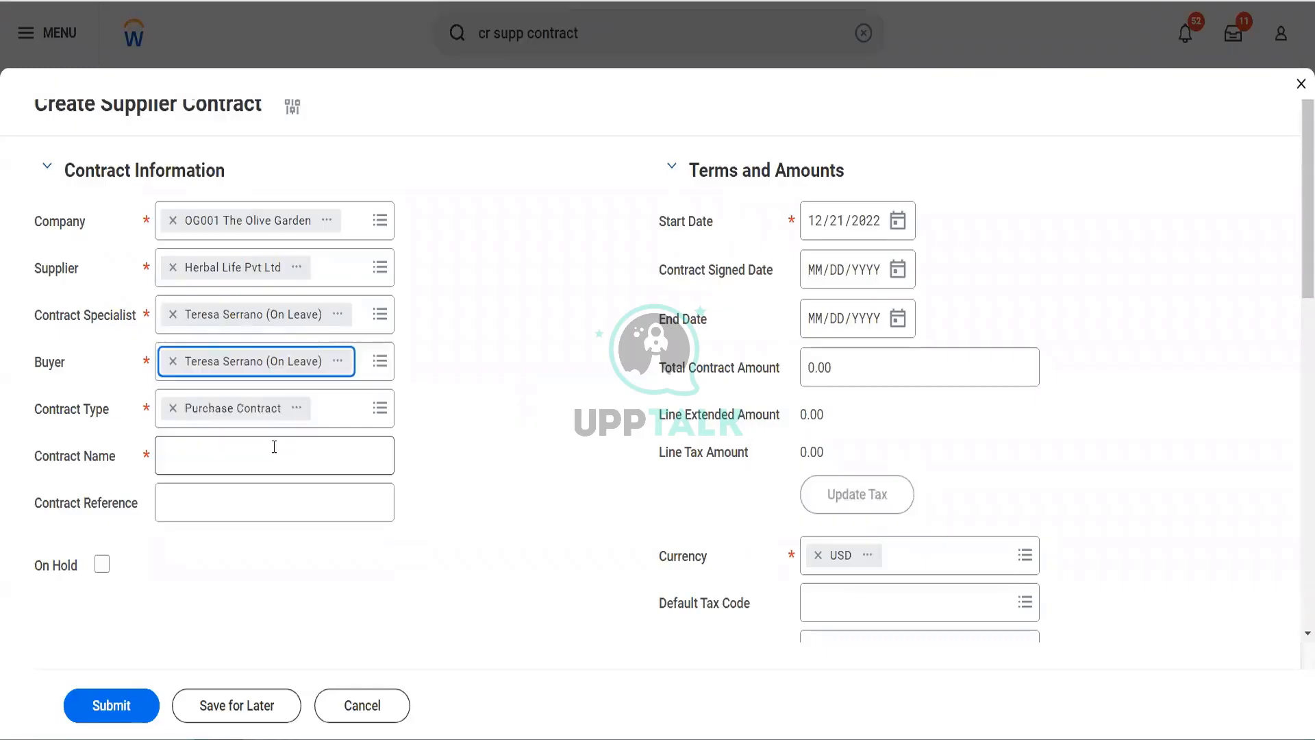
- Name the contract "First Olive and Herbal Contract"
{"action": "left_click", "coordinate": [274, 447]}
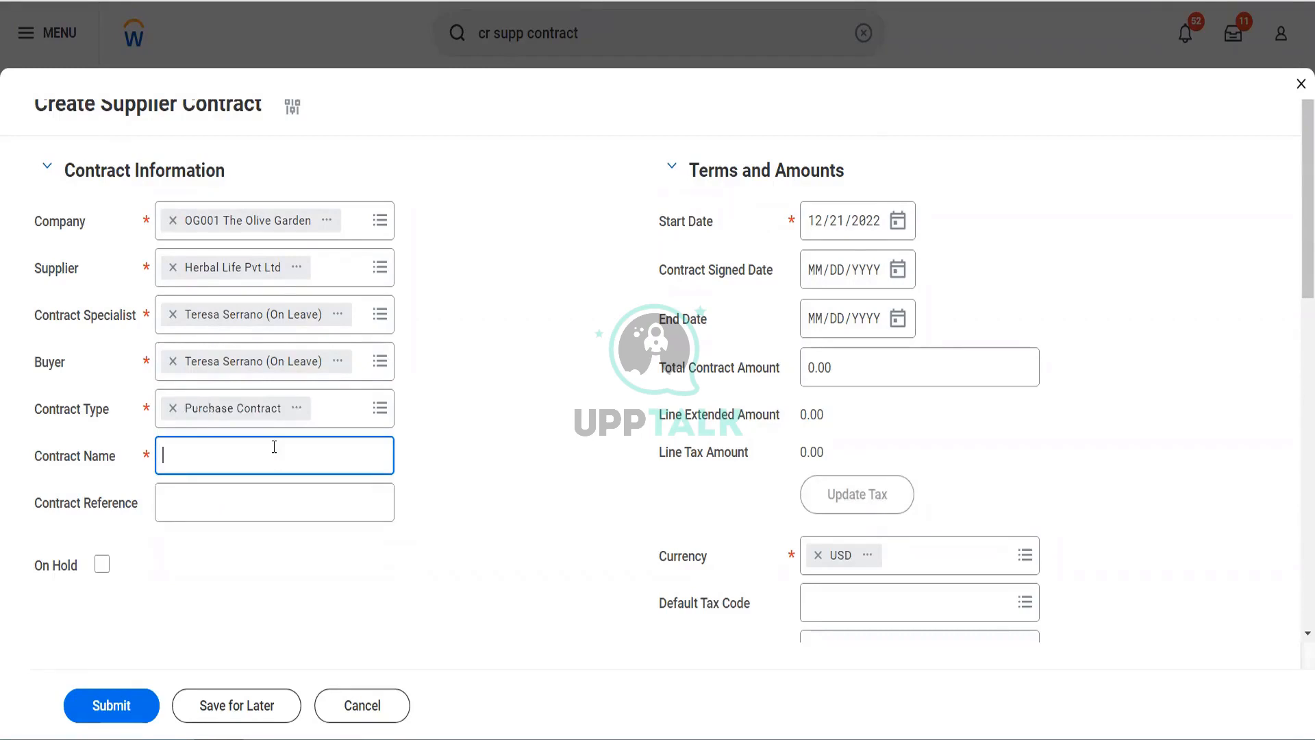
{"action": "type", "text": "First Olve and"}
{"action": "key", "text": "BackSpace"}
{"action": "key", "text": "BackSpace"}
{"action": "key", "text": "BackSpace"}
{"action": "key", "text": "BackSpace"}
{"action": "key", "text": "BackSpace"}
{"action": "key", "text": "BackSpace"}
{"action": "type", "text": "ive and"}
{"action": "key", "text": "BackSpace"}
{"action": "key", "text": "BackSpace"}
{"action": "type", "text": "and Her"}
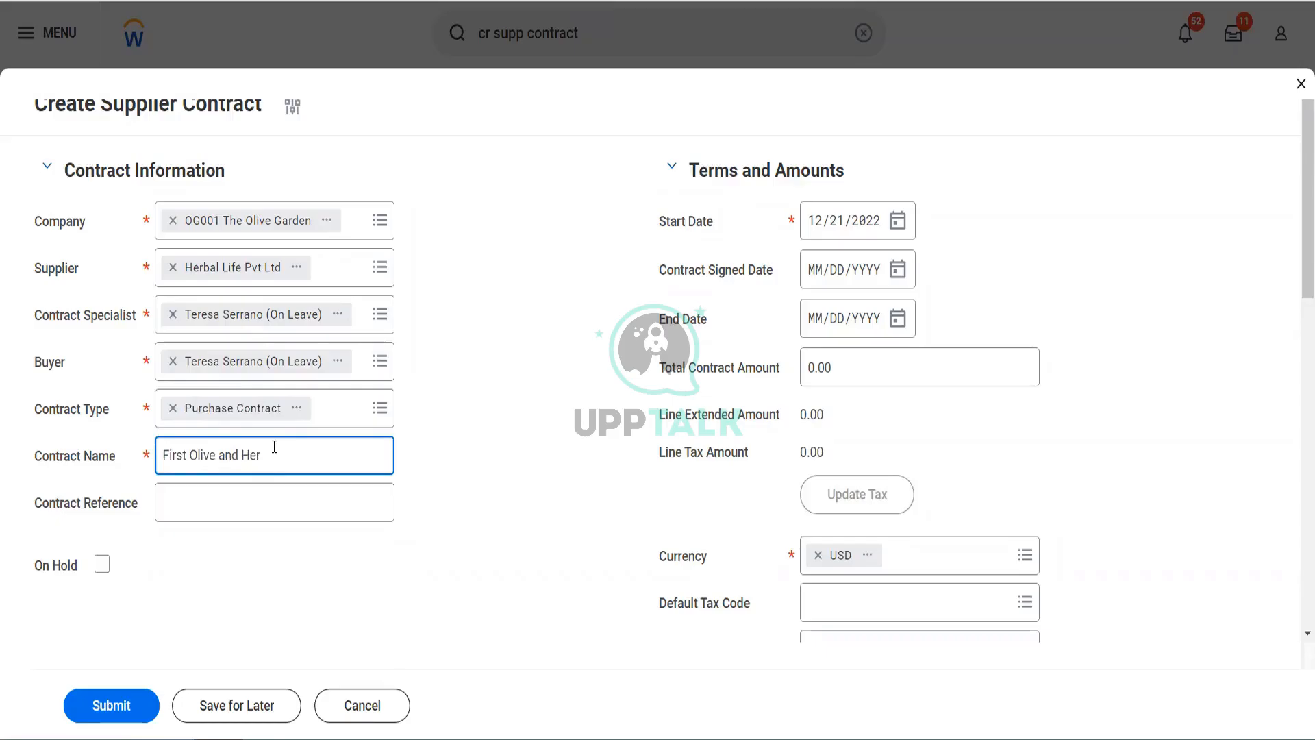
{"action": "type", "text": "bal Contract"}
{"action": "key", "text": "Tab"}
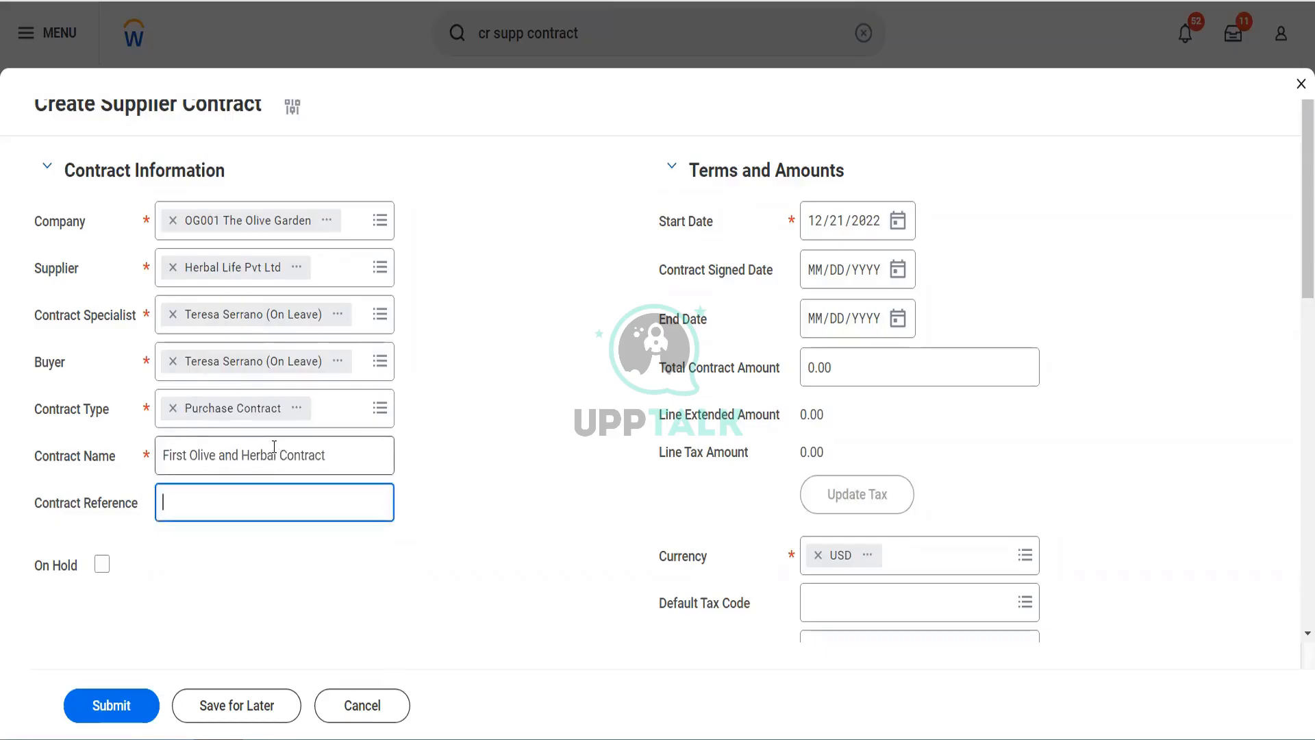
- Enter "To buy entertainment tickets in bulk" as the contract reference, with the spelling of "entertainment" corrected
{"action": "type", "text": "To"}
{"action": "type", "text": "buy entertaine"}
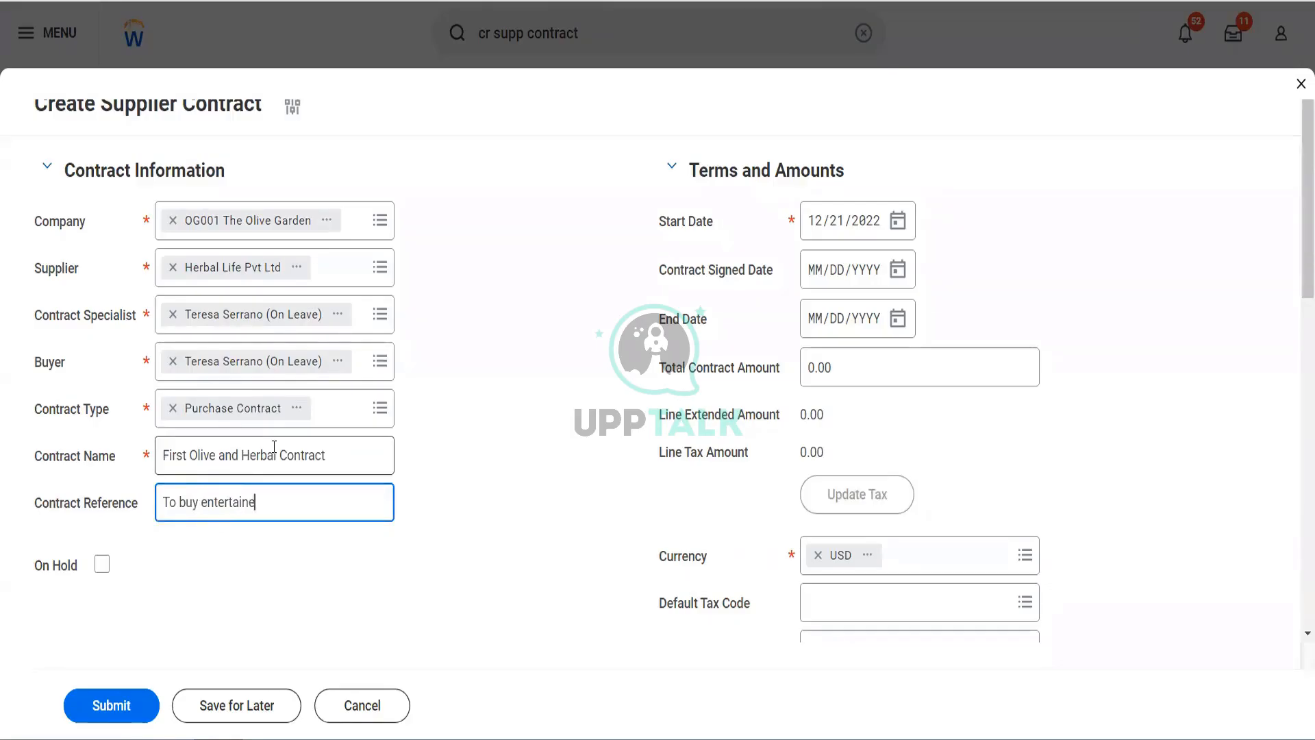
{"action": "type", "text": "ment tikets"}
{"action": "key", "text": "BackSpace"}
{"action": "key", "text": "BackSpace"}
{"action": "key", "text": "BackSpace"}
{"action": "key", "text": "BackSpace"}
{"action": "type", "text": "ckets"}
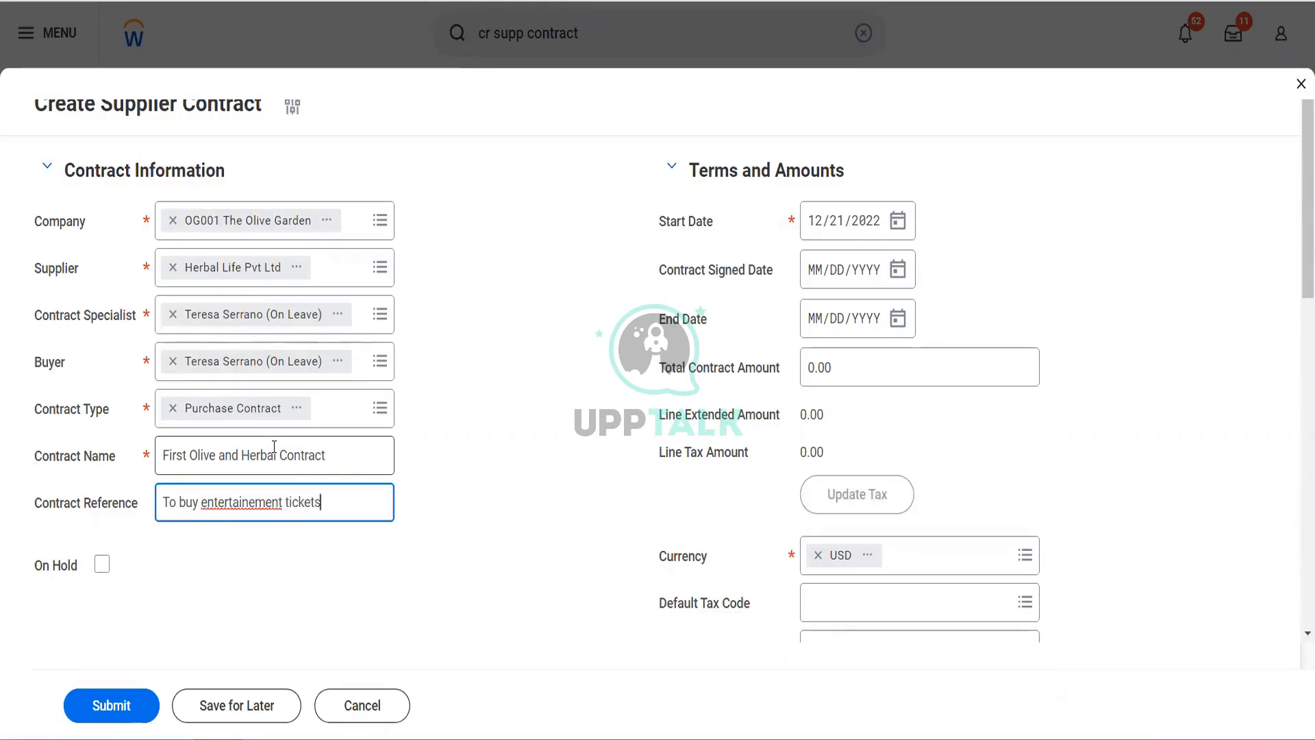
{"action": "type", "text": " in bulk"}
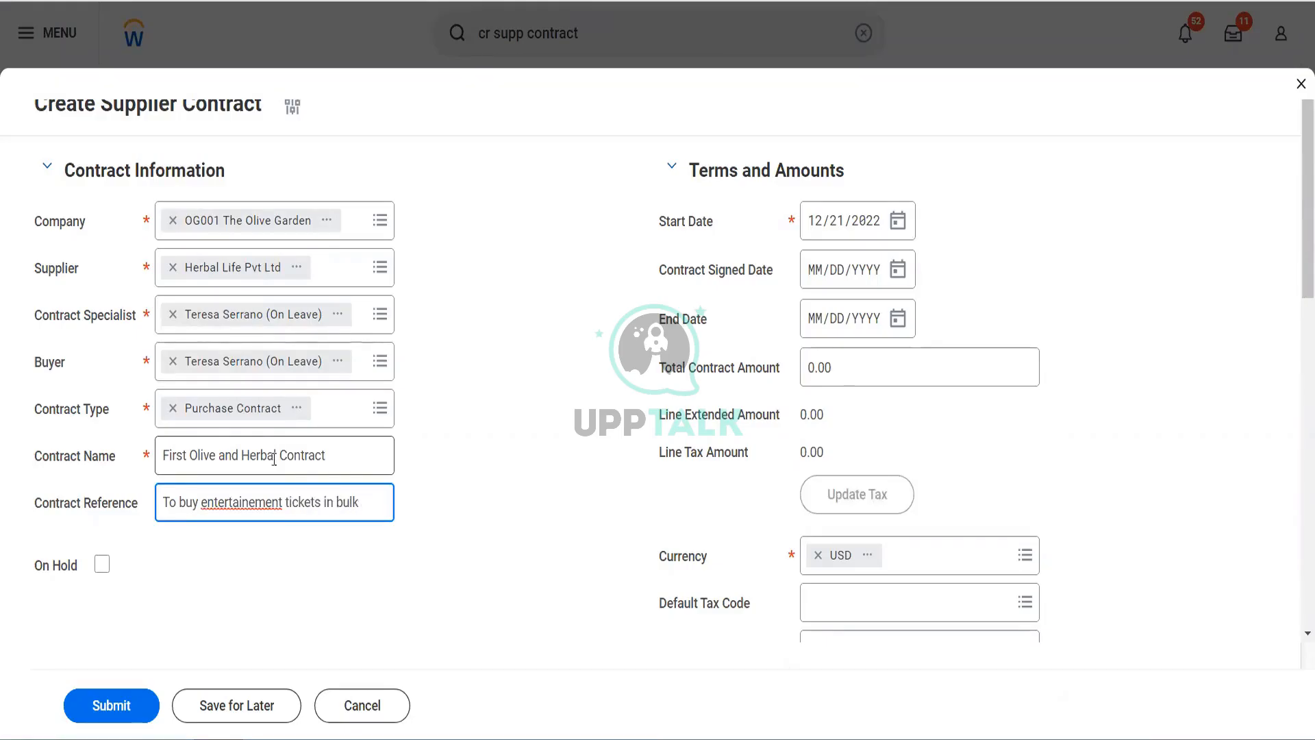
{"action": "right_click", "coordinate": [257, 500]}
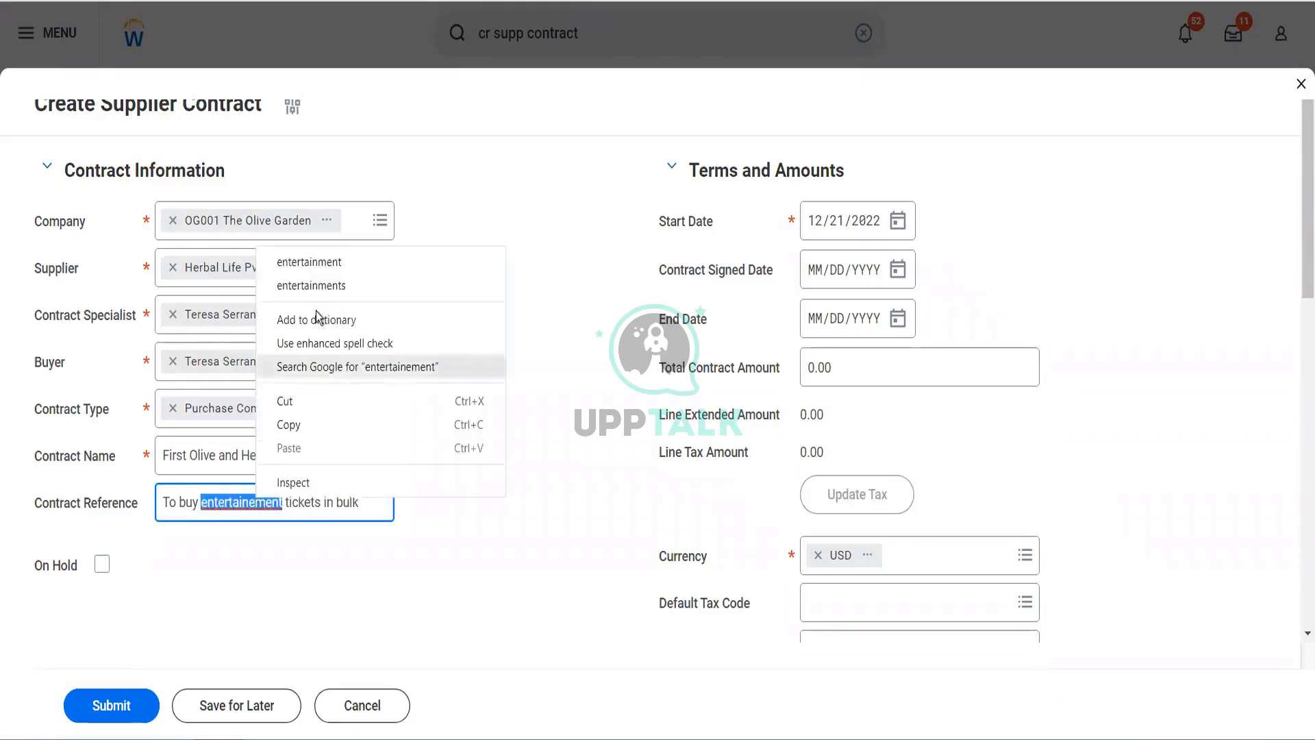
{"action": "left_click", "coordinate": [318, 265]}
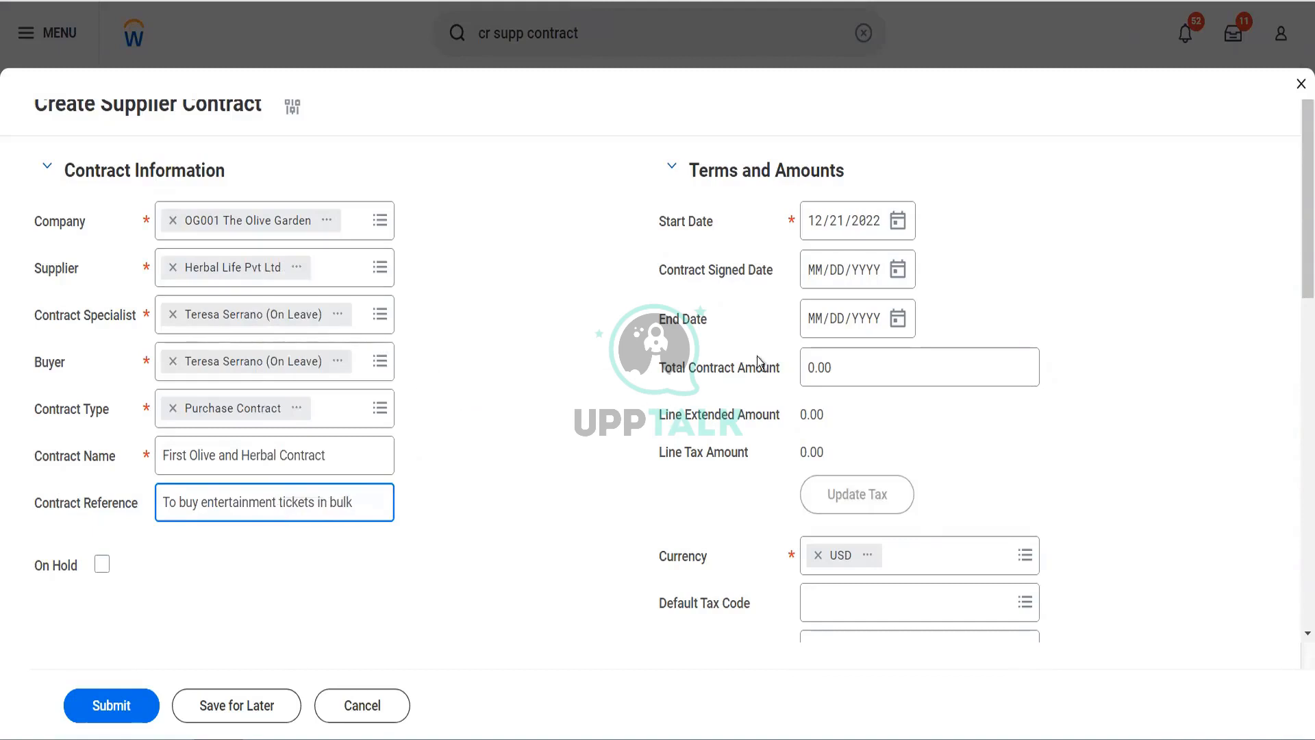
- Set both the start date and the contract signed date to 01/01/2022
{"action": "left_click", "coordinate": [815, 224]}
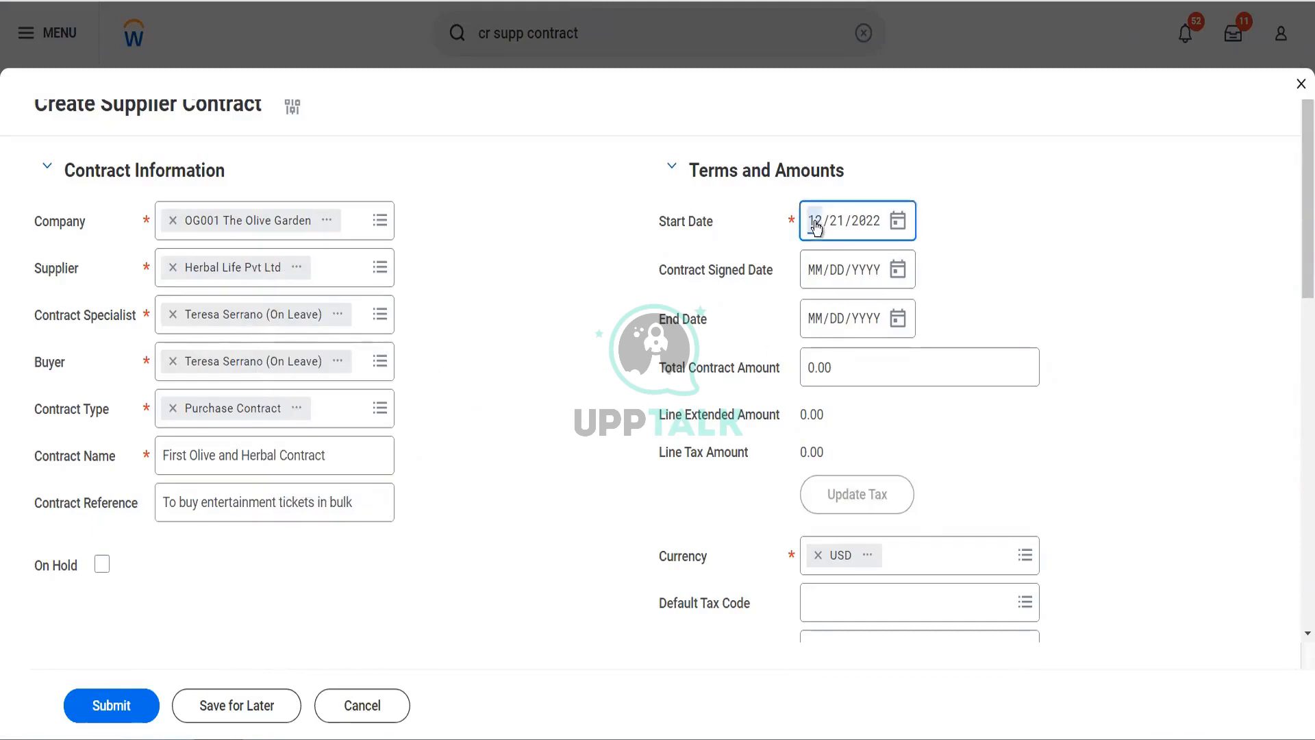
{"action": "type", "text": "0101"}
{"action": "left_click", "coordinate": [819, 277]}
{"action": "type", "text": "0101"}
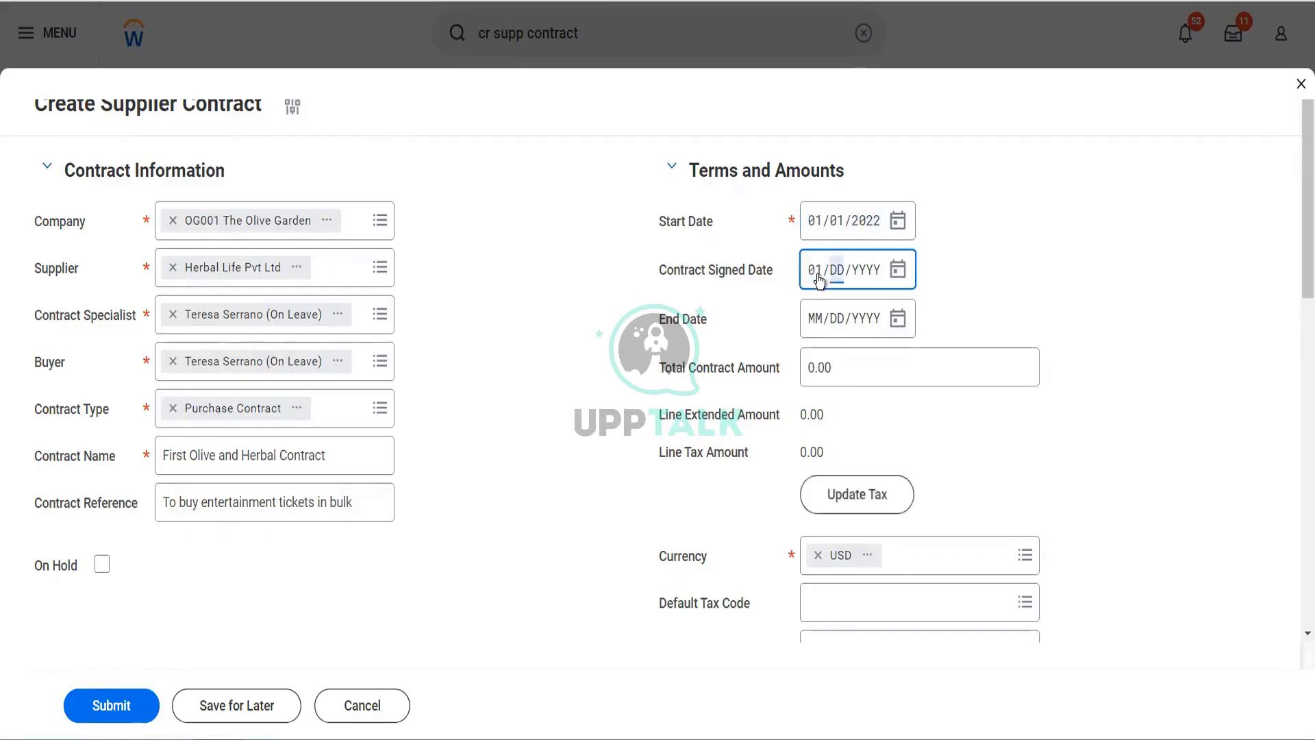
- Set the contract's end date to 12/31/2022 and its total contract amount to 12,000
{"action": "left_click", "coordinate": [816, 323]}
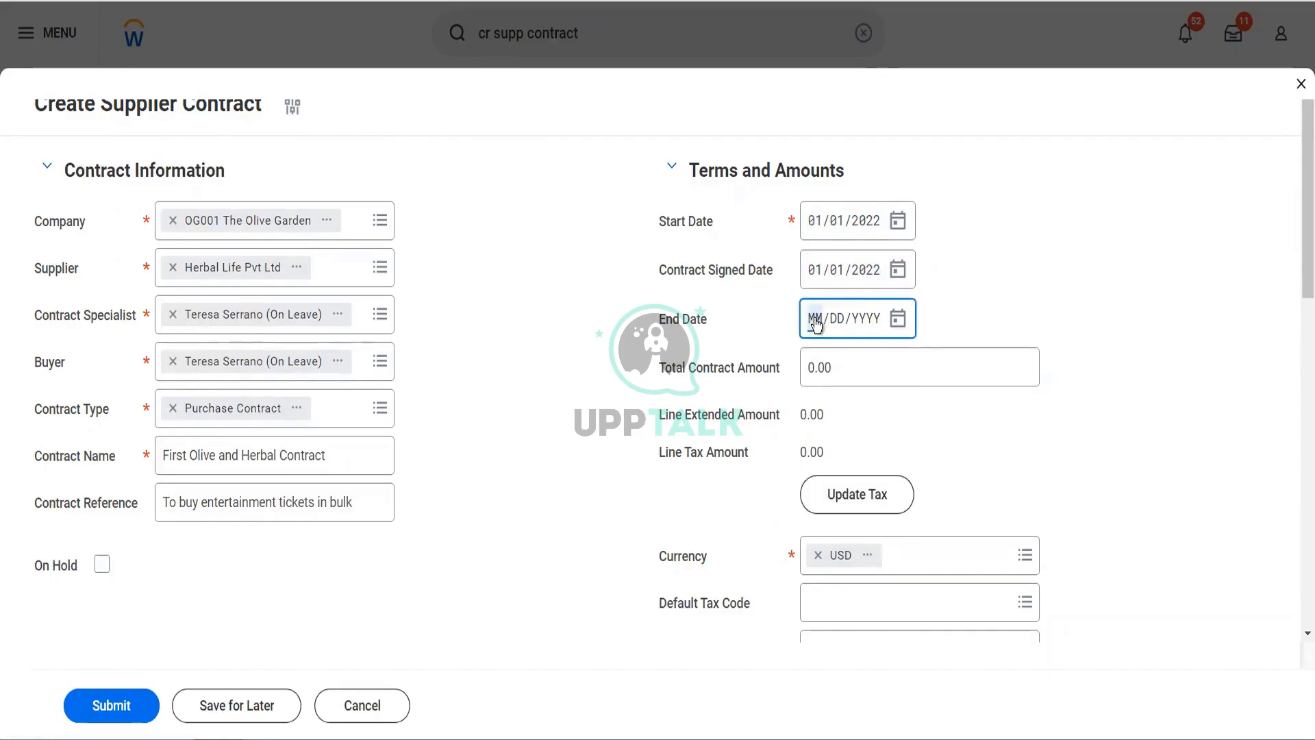
{"action": "type", "text": "0301"}
{"action": "left_click", "coordinate": [817, 323]}
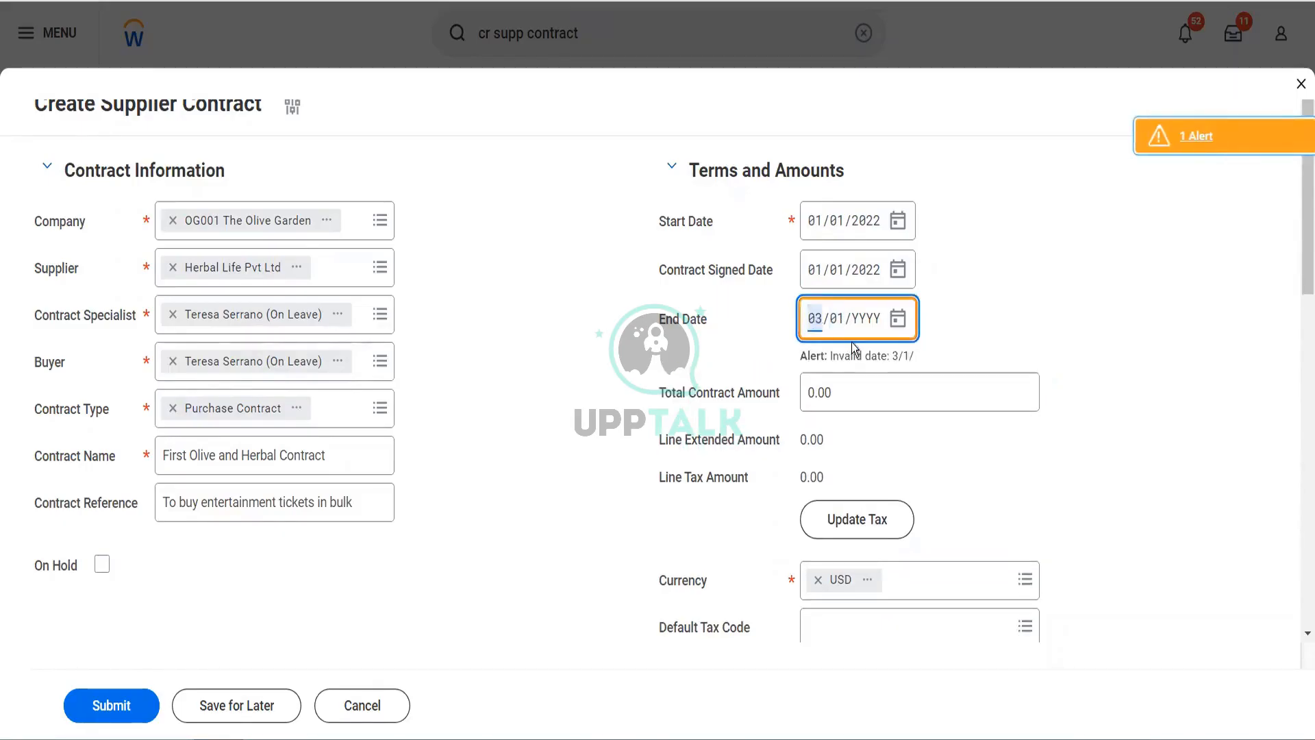
{"action": "type", "text": "12/31/2022"}
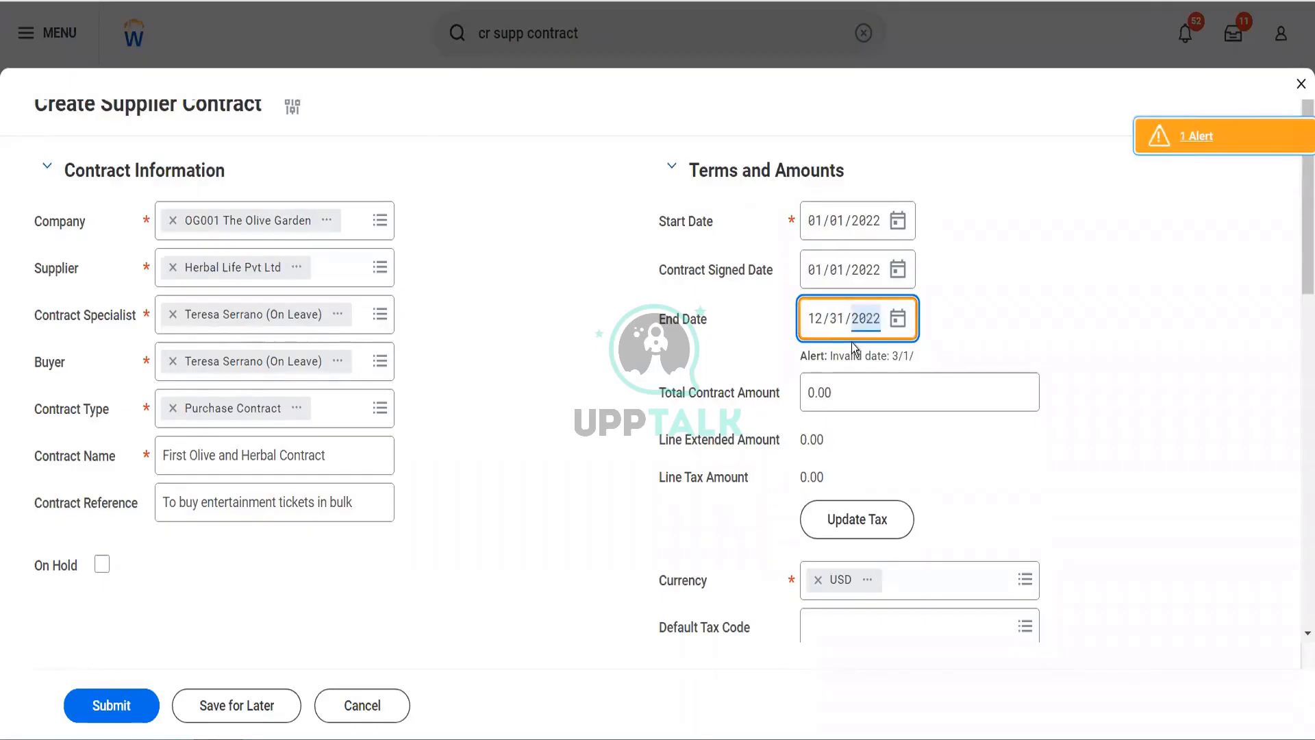
{"action": "left_click", "coordinate": [844, 387]}
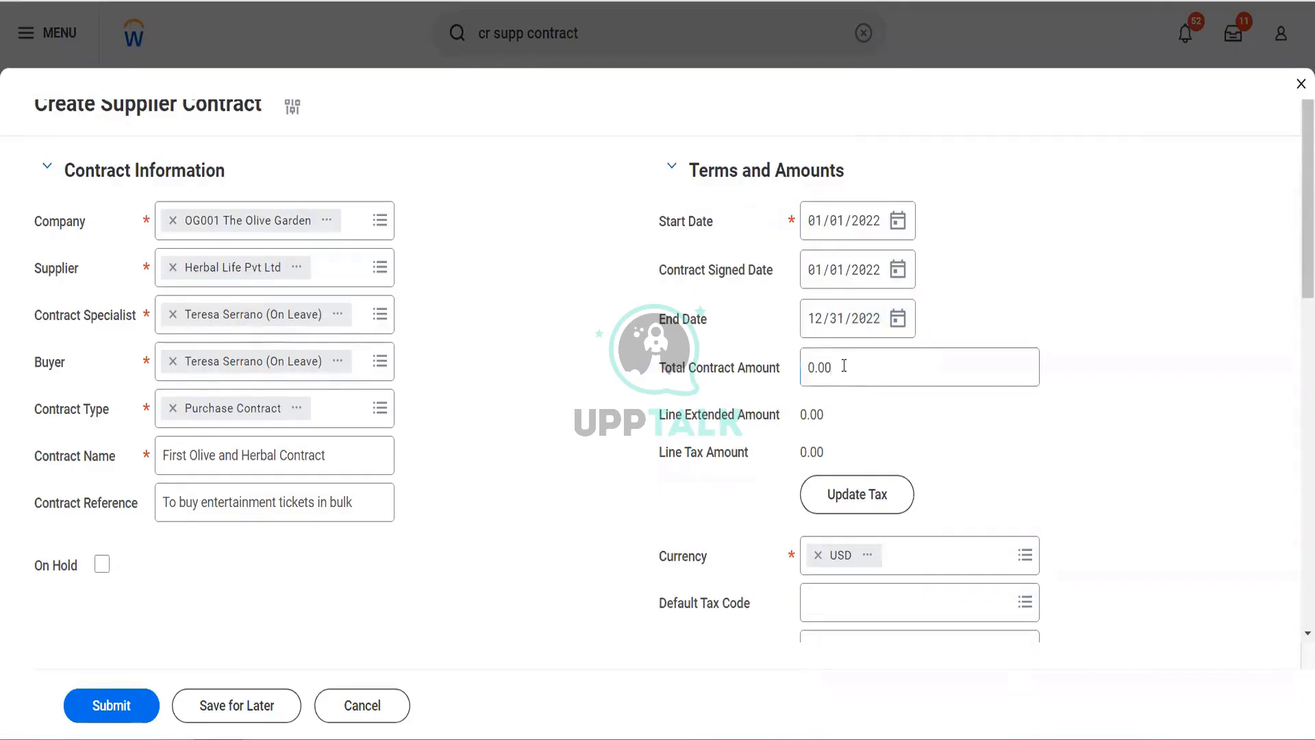
{"action": "left_click_drag", "start_coordinate": [843, 388], "coordinate": [792, 387]}
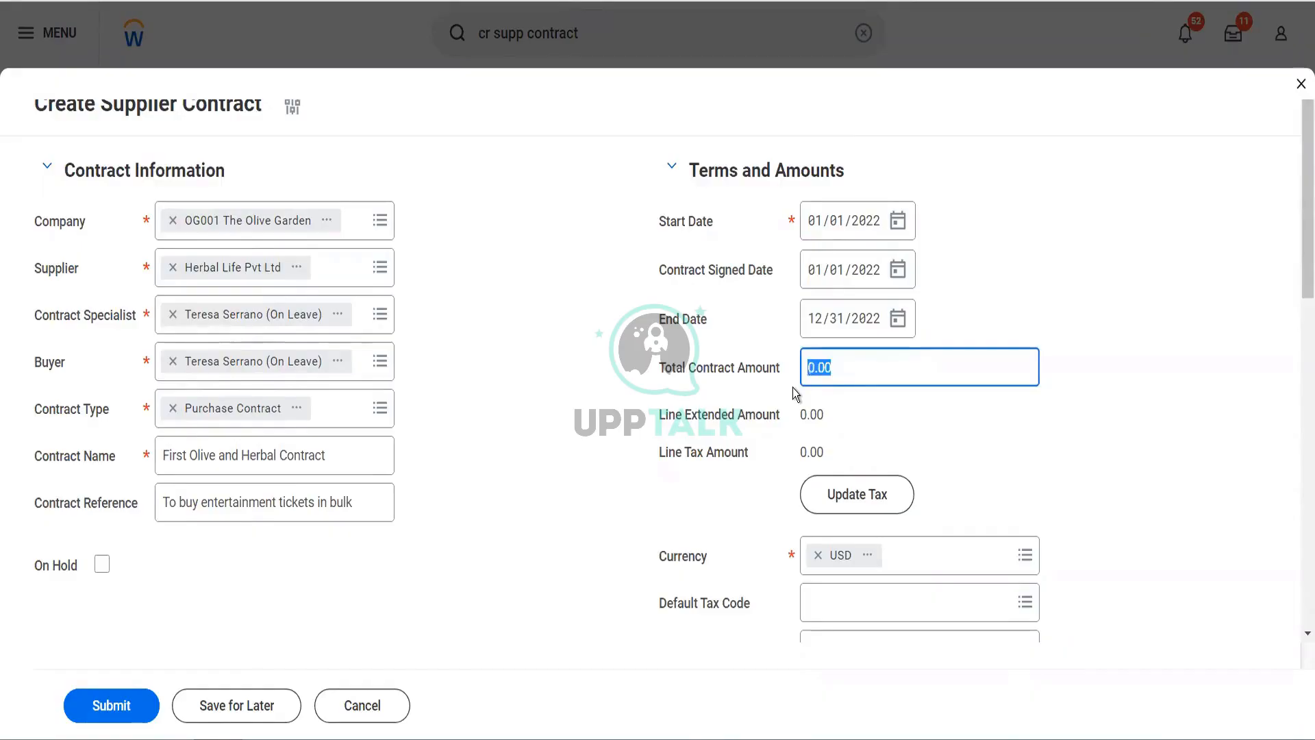
{"action": "type", "text": "12000"}
{"action": "key", "text": "Tab"}
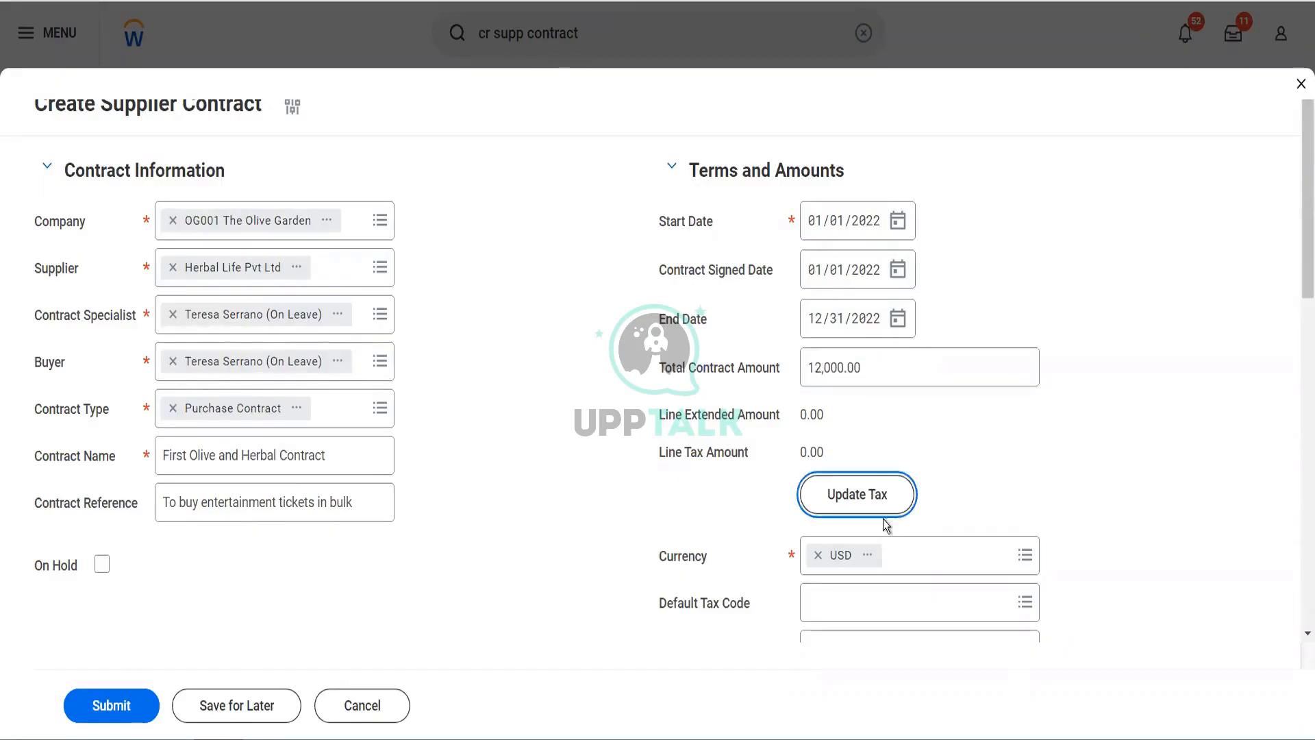
- Search the payment terms for "immed" and choose Pay Immediately
{"action": "scroll", "coordinate": [882, 519], "scroll_direction": "down", "scroll_amount": 3}
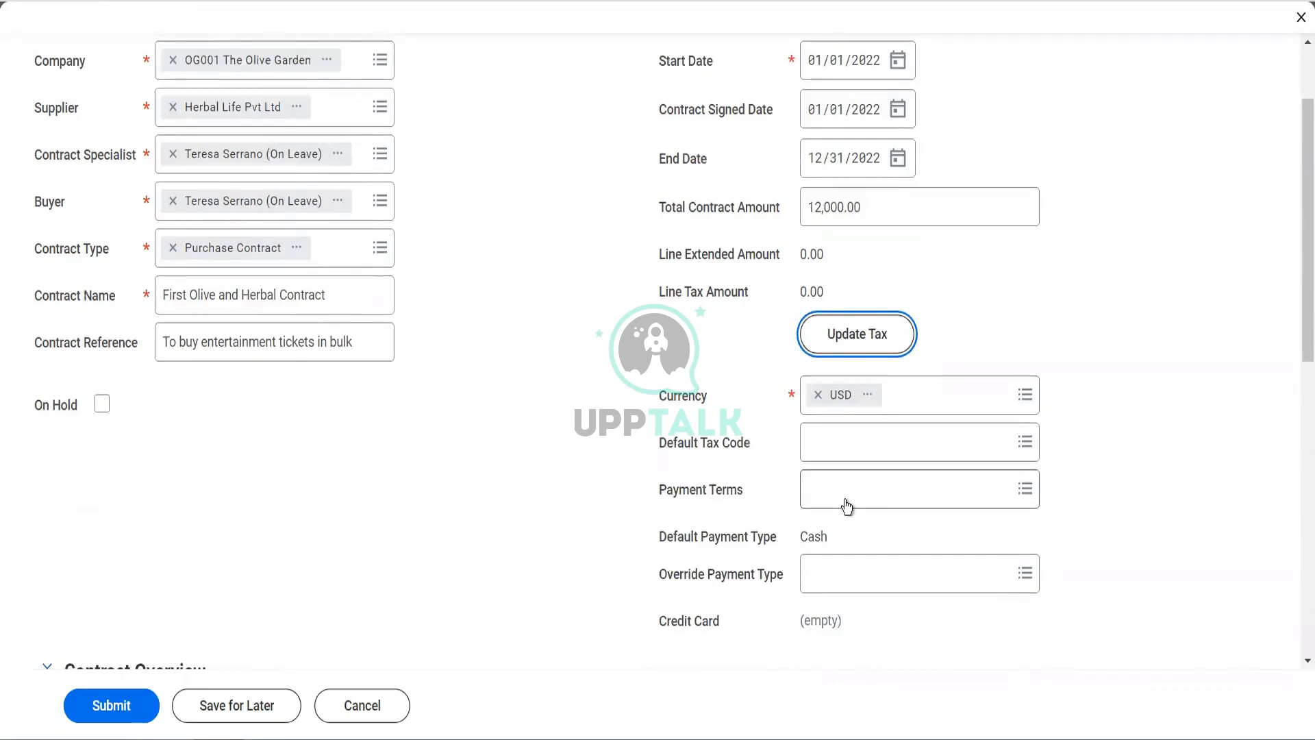
{"action": "left_click", "coordinate": [816, 490]}
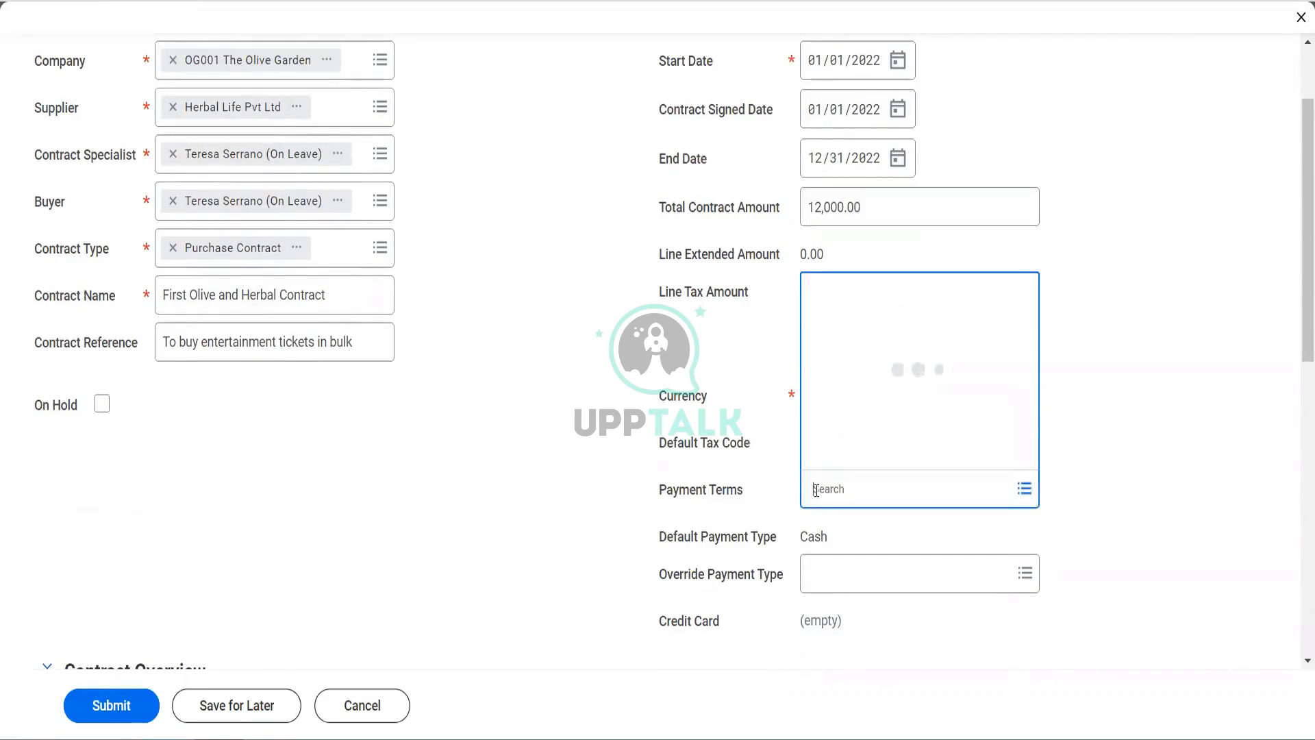
{"action": "type", "text": "immed"}
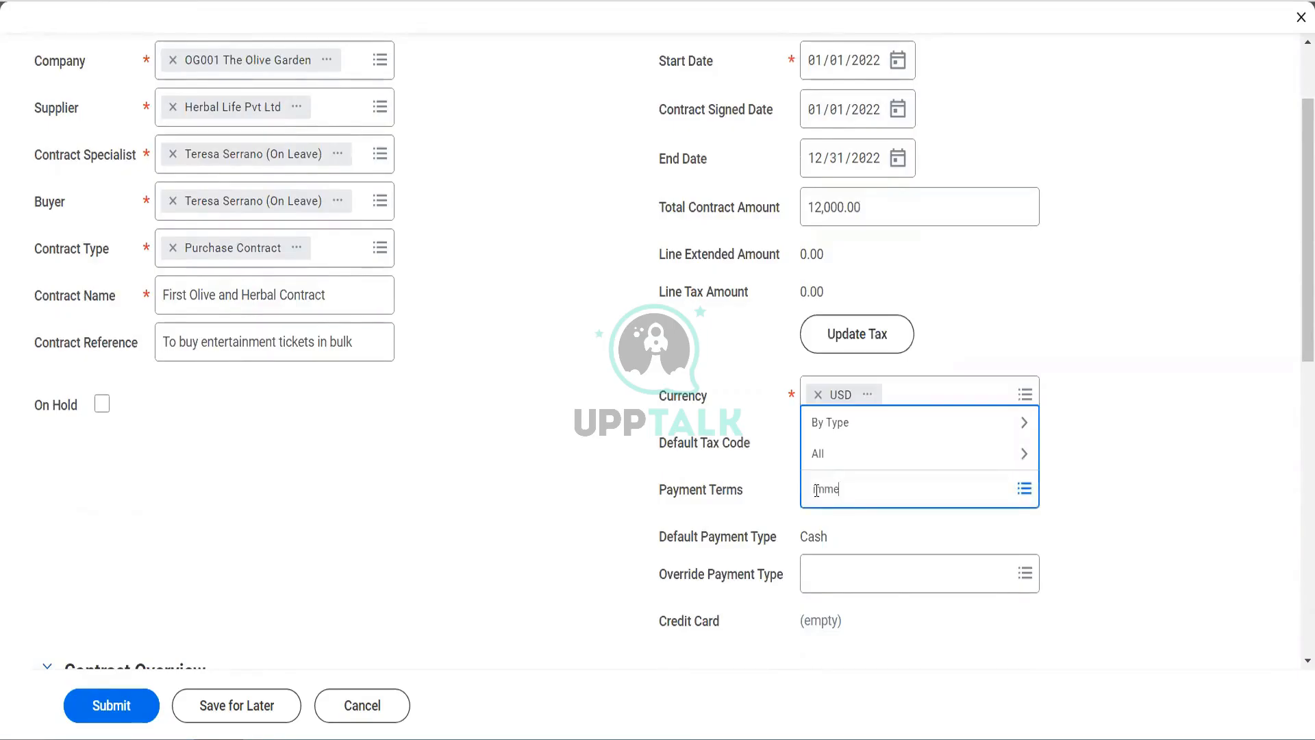
{"action": "key", "text": "Return"}
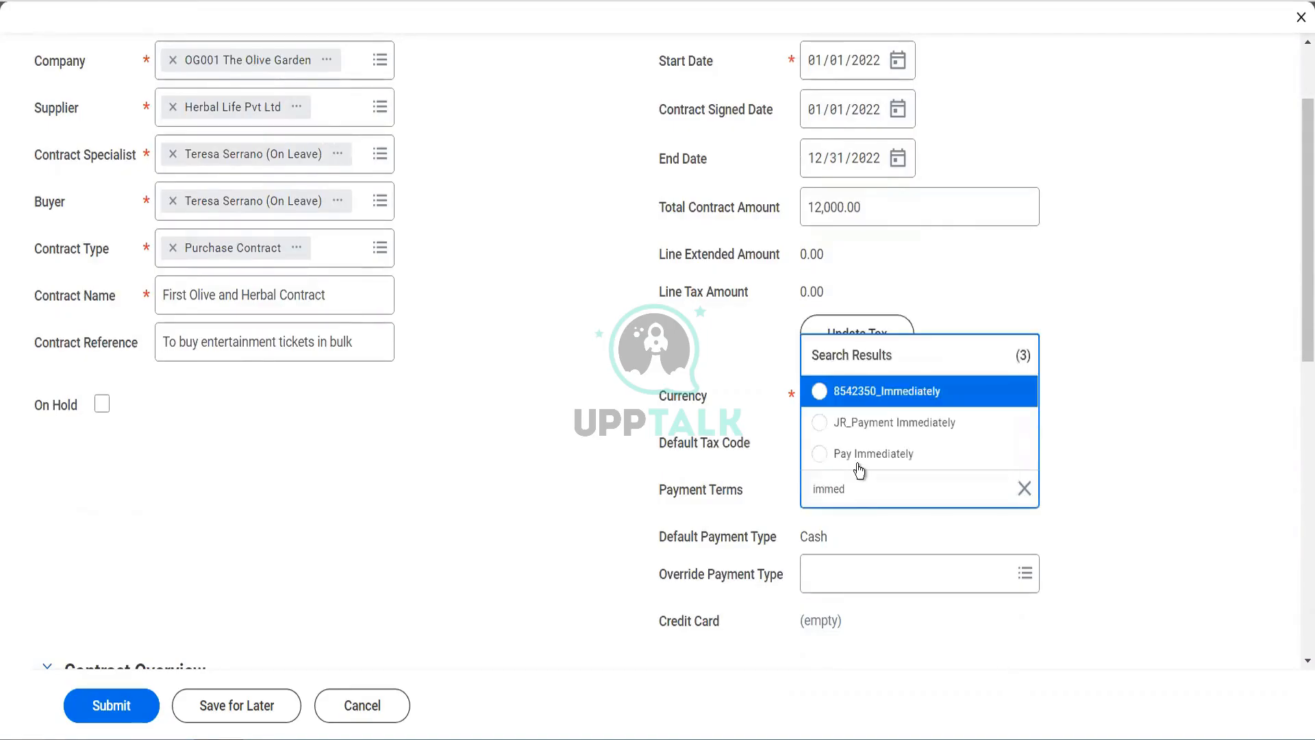
{"action": "left_click", "coordinate": [860, 455]}
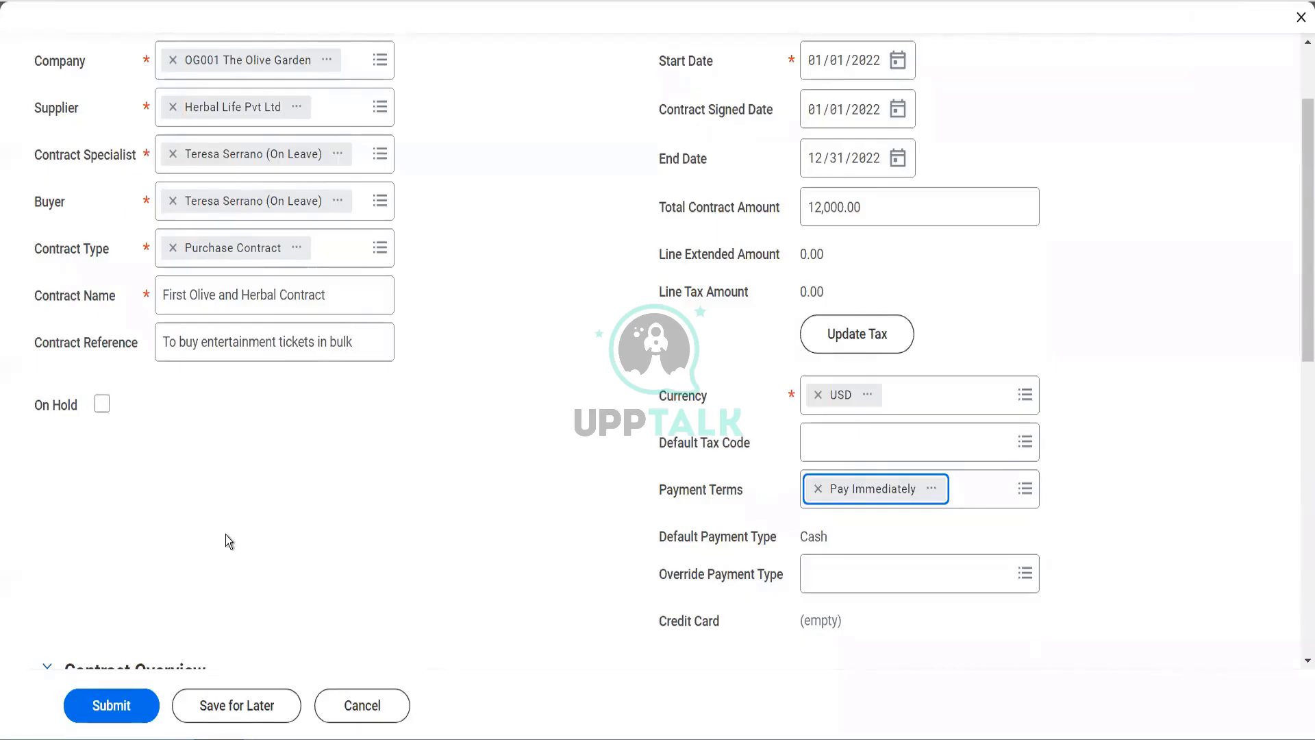
- Write "its used for T&C" as the contract overview
{"action": "scroll", "coordinate": [225, 534], "scroll_direction": "down", "scroll_amount": 3}
{"action": "scroll", "coordinate": [225, 535], "scroll_direction": "down", "scroll_amount": 3}
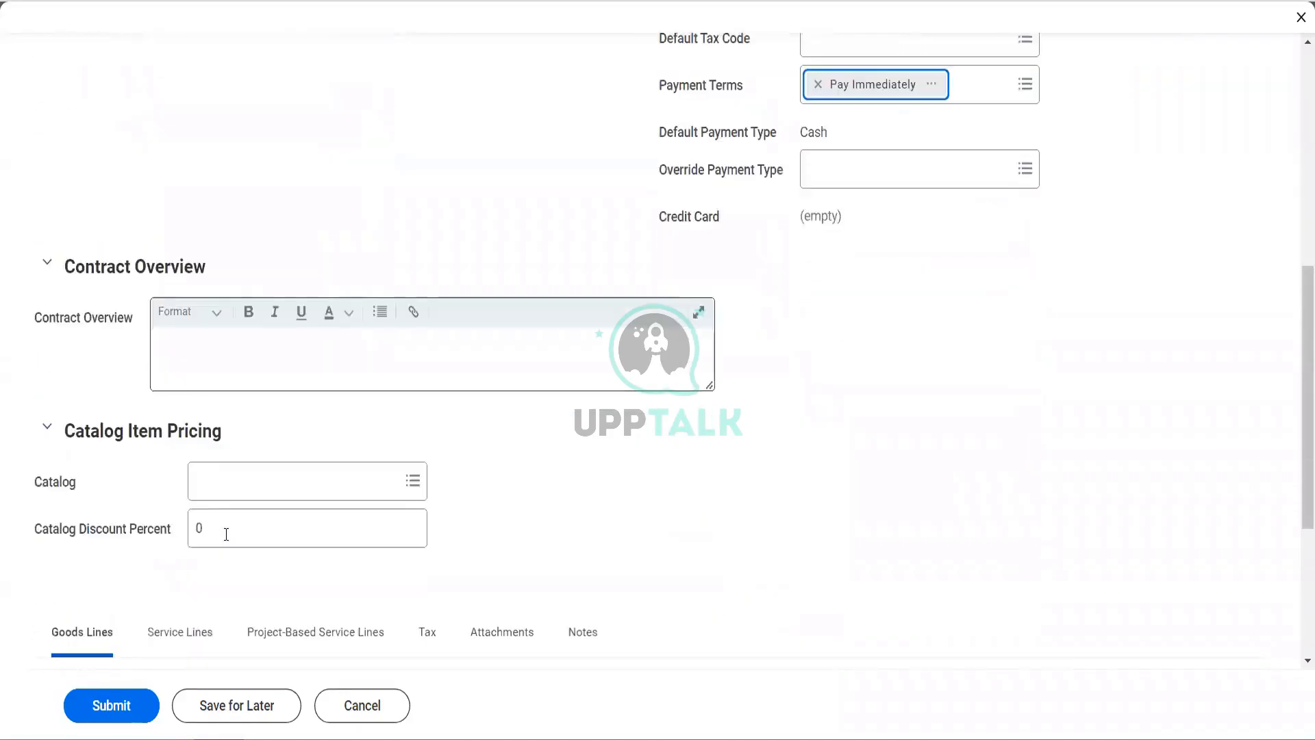
{"action": "left_click", "coordinate": [192, 370]}
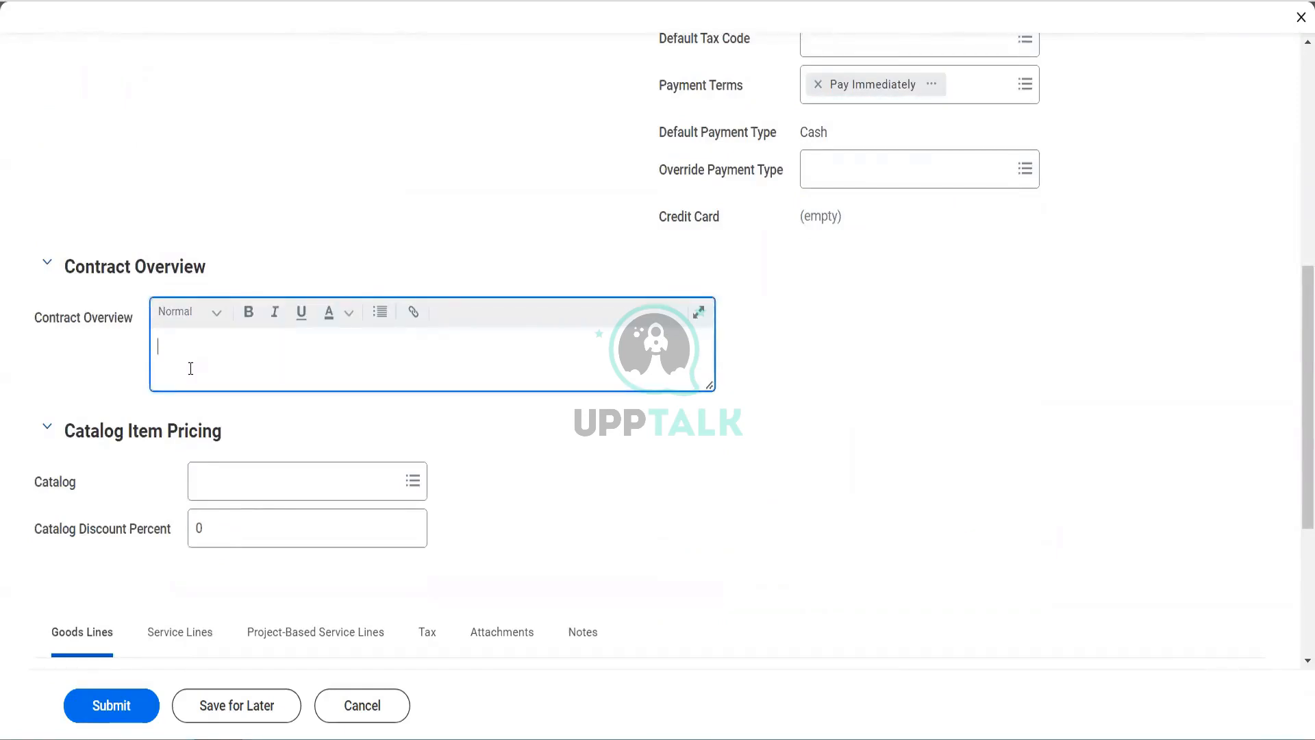
{"action": "type", "text": "its used for T&C"}
{"action": "left_click", "coordinate": [226, 434]}
- Add a goods line with line number 1 and the item ST1234 - Shows Ticket, found by searching for "ticket"
{"action": "scroll", "coordinate": [226, 434], "scroll_direction": "down", "scroll_amount": 2}
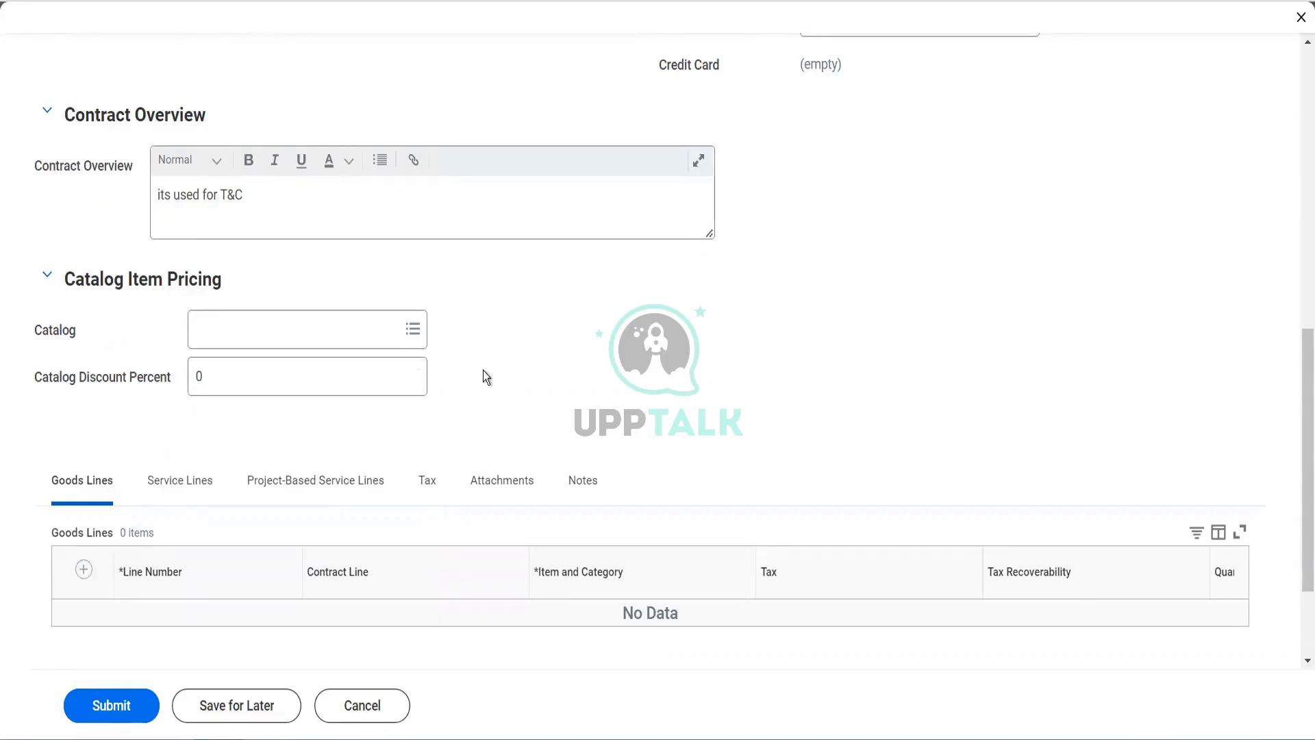
{"action": "scroll", "coordinate": [483, 375], "scroll_direction": "down", "scroll_amount": 2}
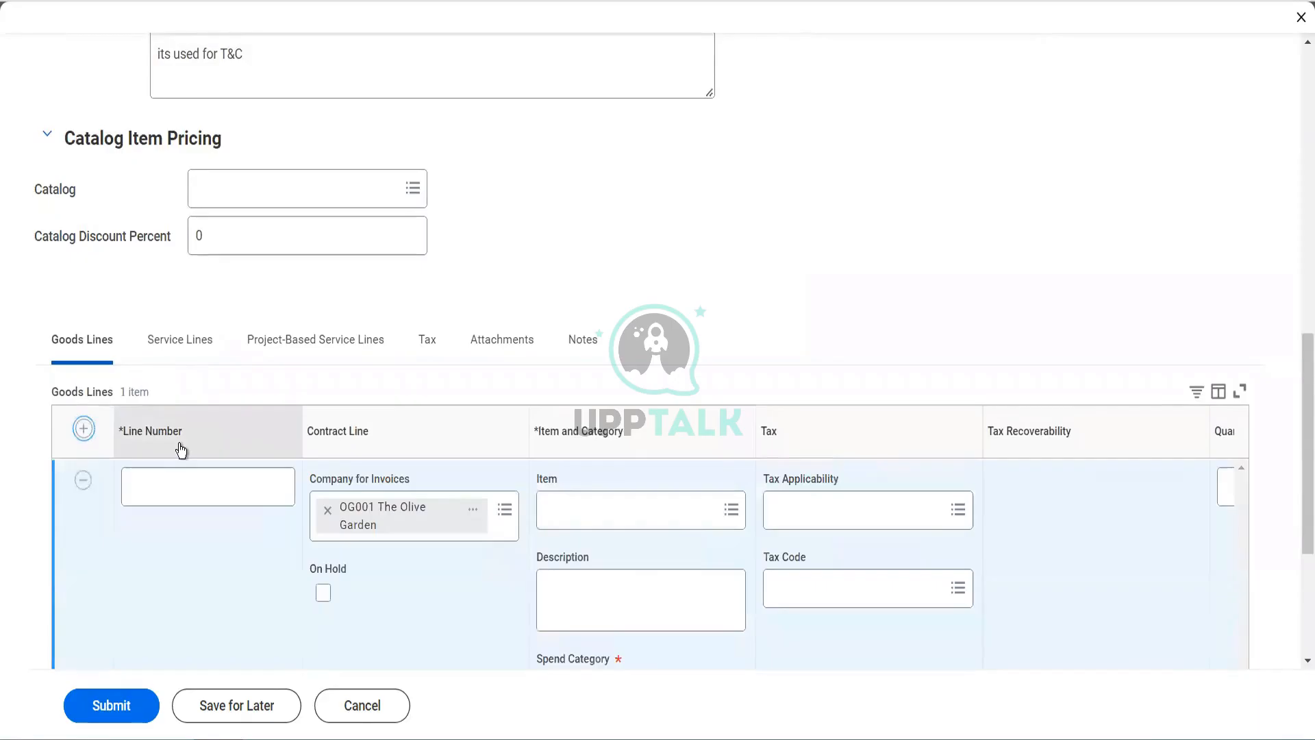
{"action": "left_click", "coordinate": [176, 500]}
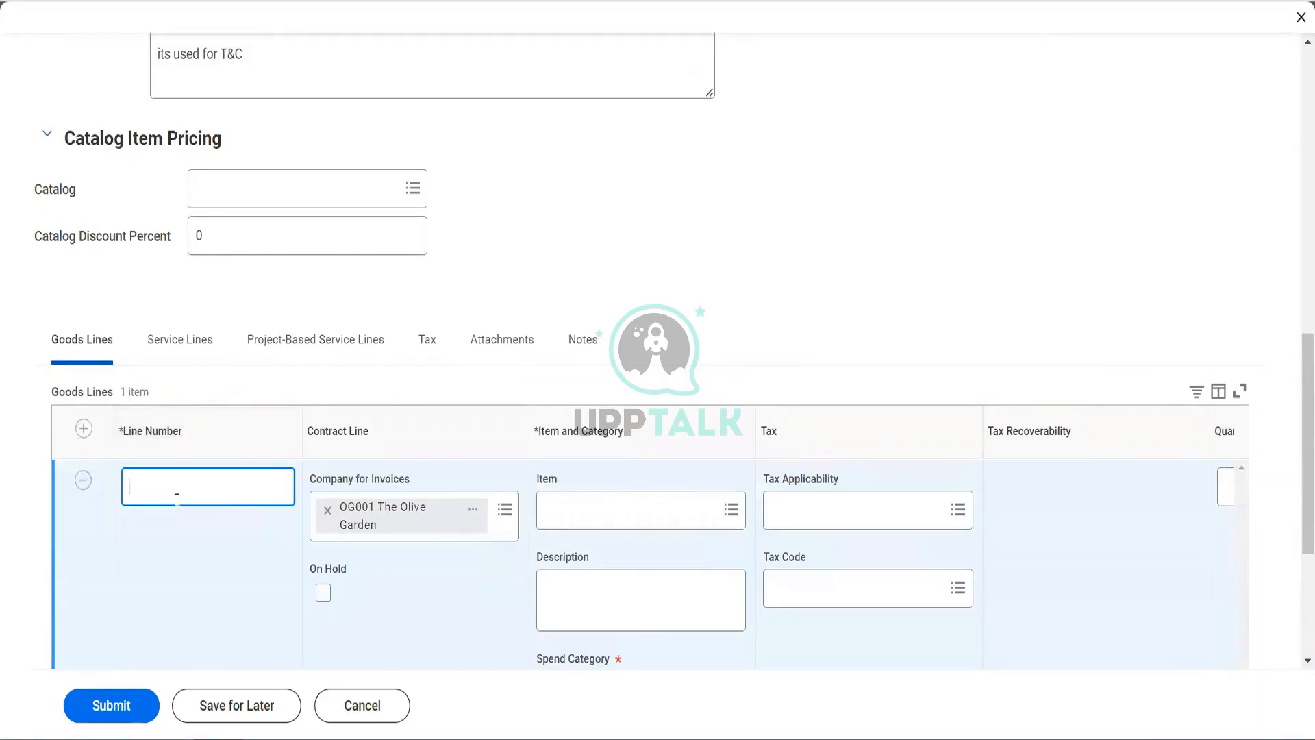
{"action": "type", "text": "1"}
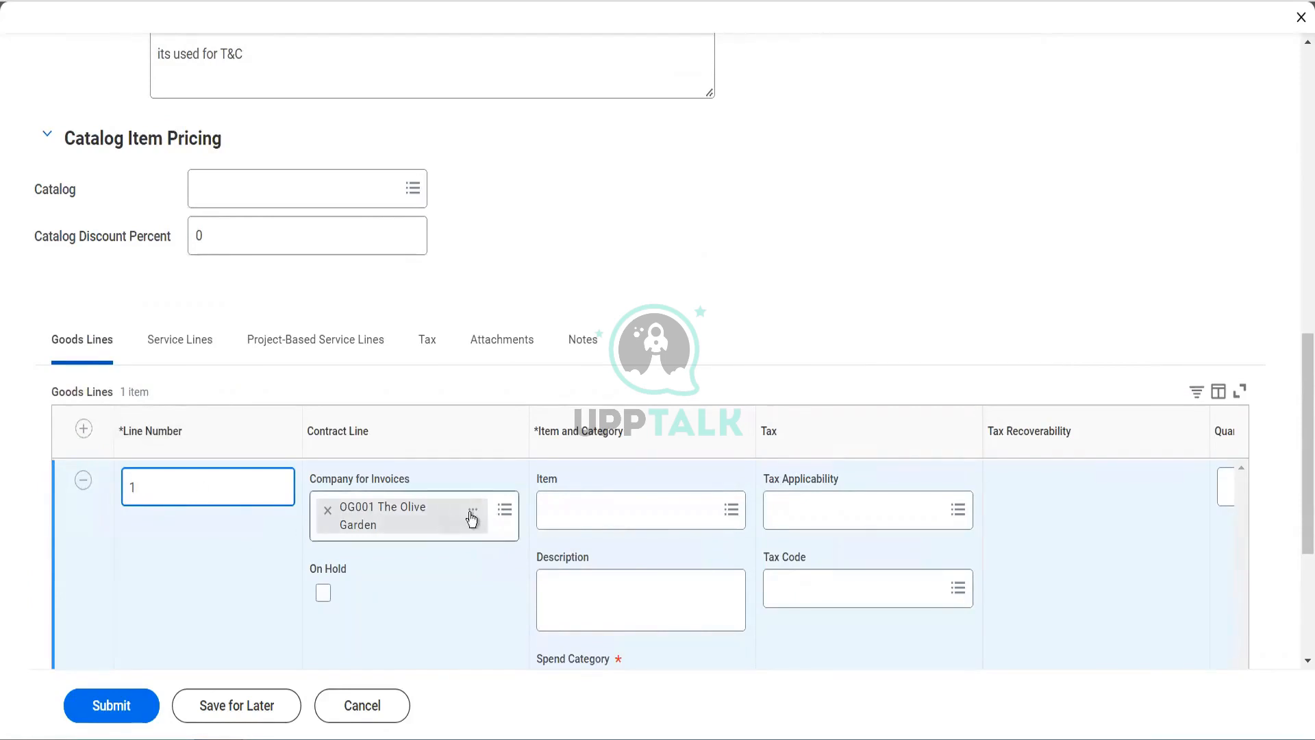
{"action": "left_click", "coordinate": [554, 525]}
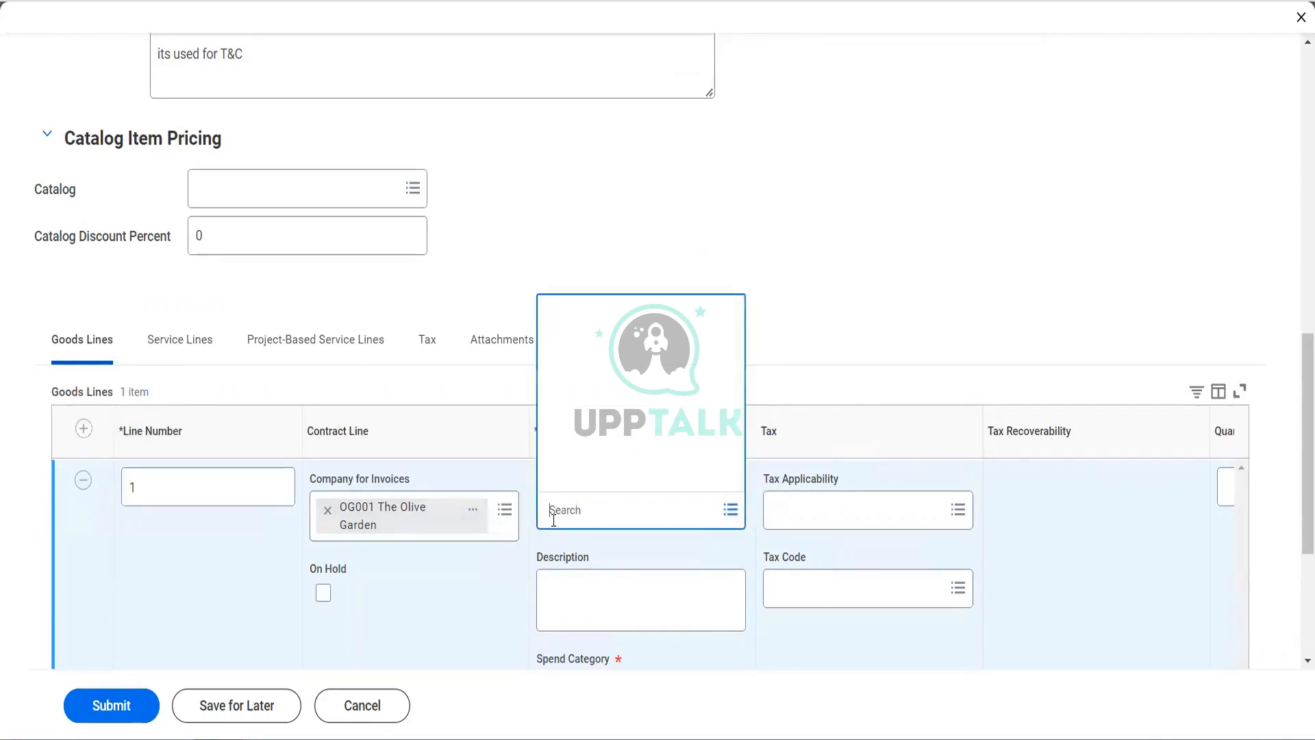
{"action": "type", "text": "ticket"}
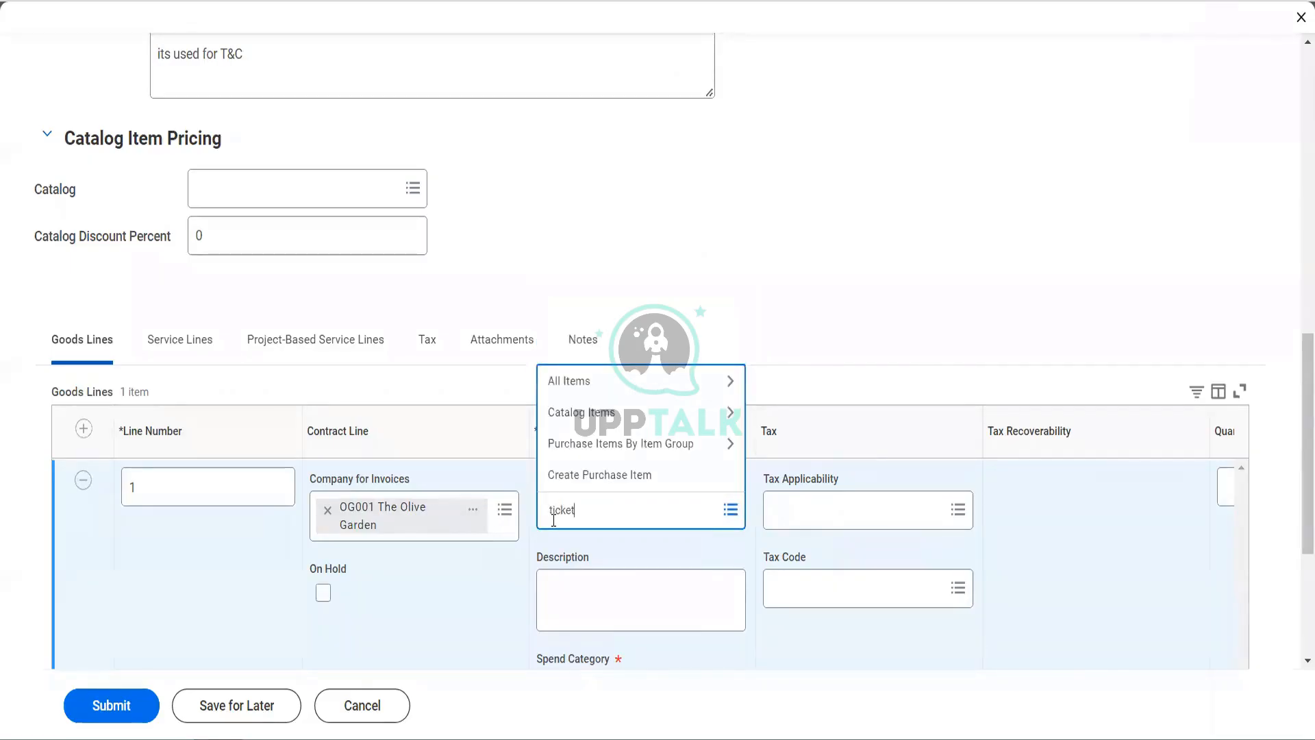
{"action": "key", "text": "Return"}
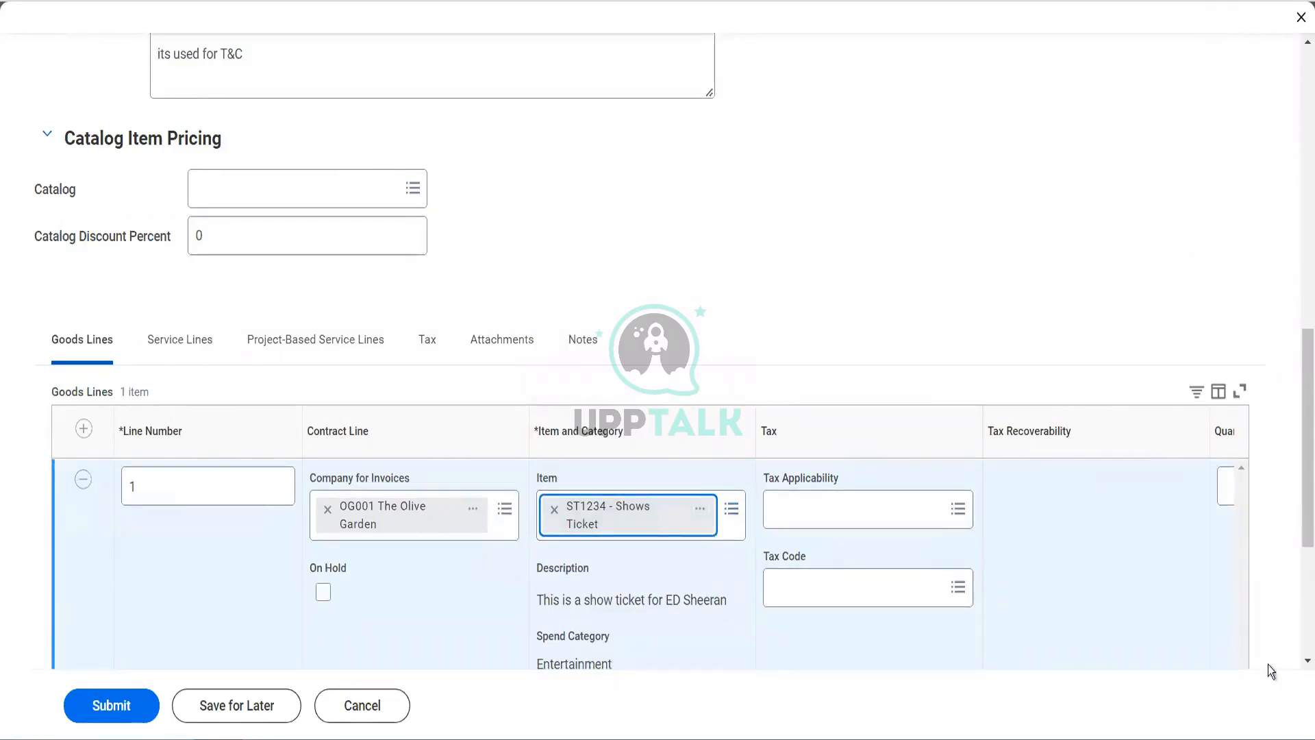
{"action": "left_click", "coordinate": [1307, 661]}
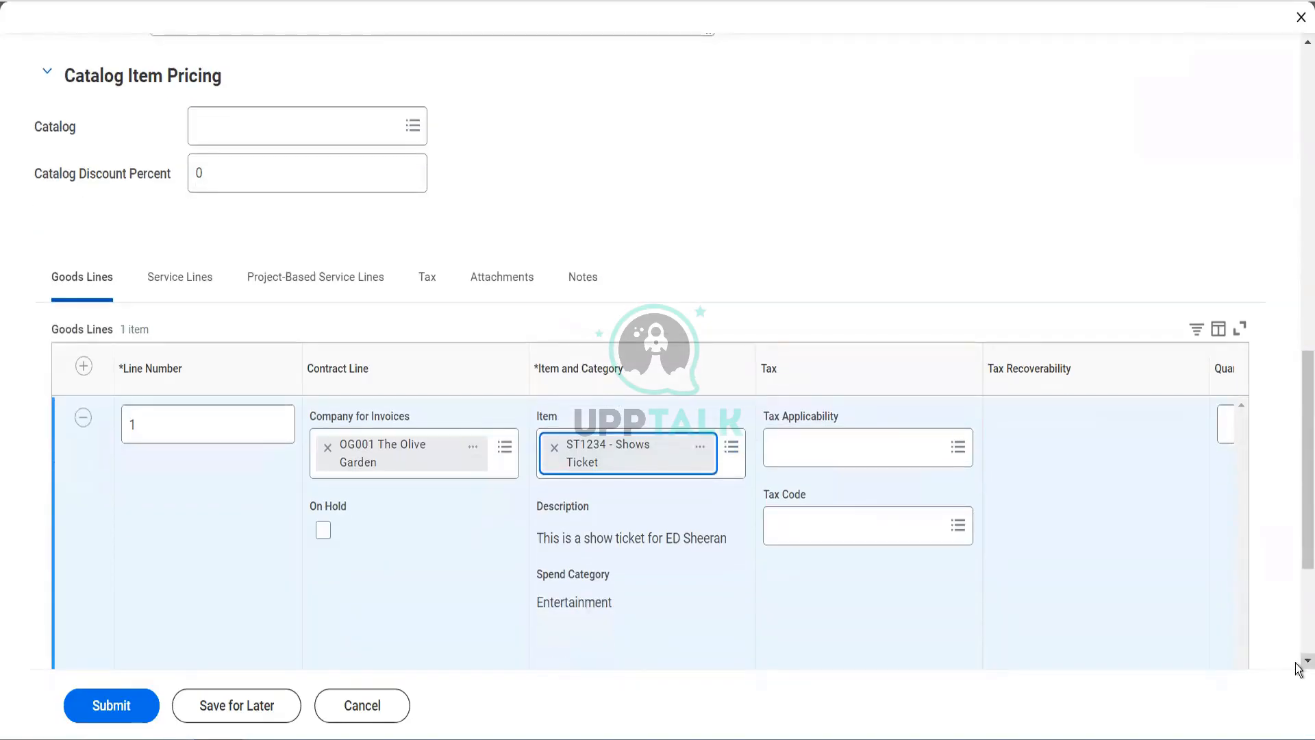
- Set the goods line's quantity to 12 and its unit of measure to Each
{"action": "left_click", "coordinate": [1307, 661]}
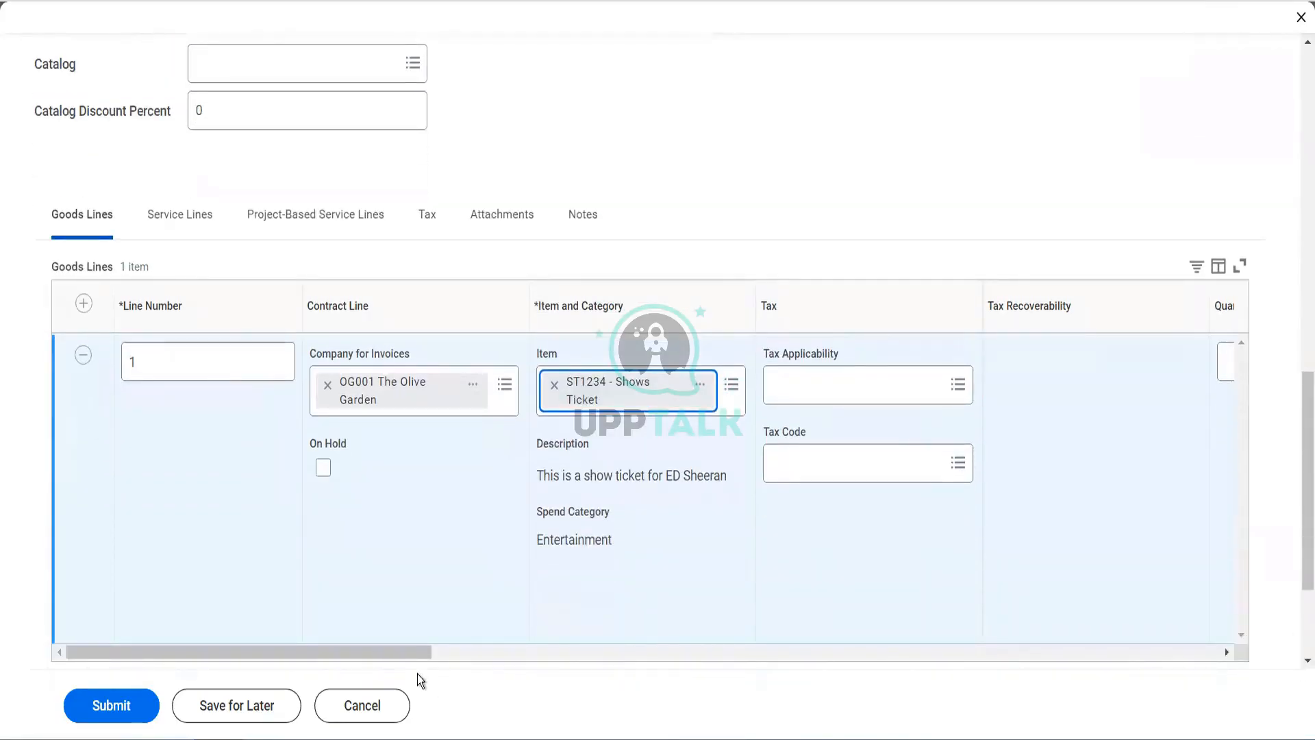
{"action": "left_click_drag", "start_coordinate": [412, 655], "coordinate": [622, 648]}
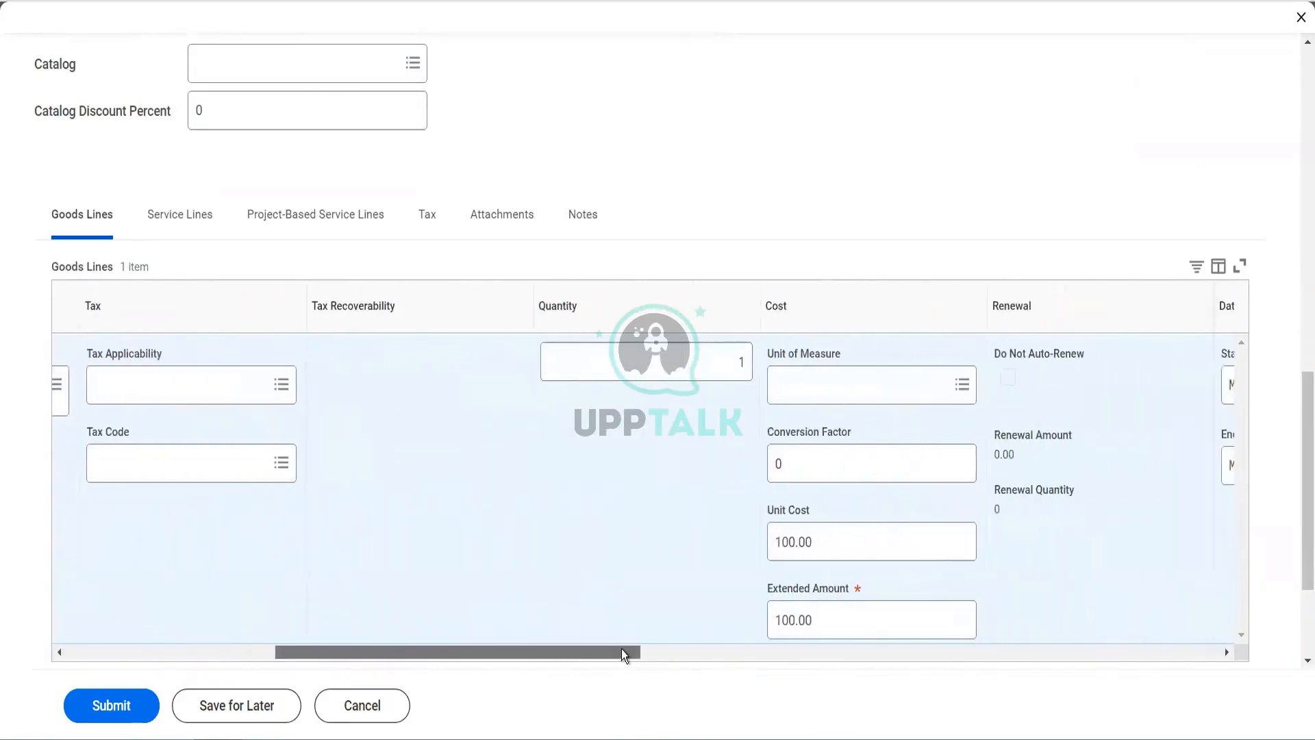
{"action": "left_click_drag", "start_coordinate": [642, 654], "coordinate": [661, 654]}
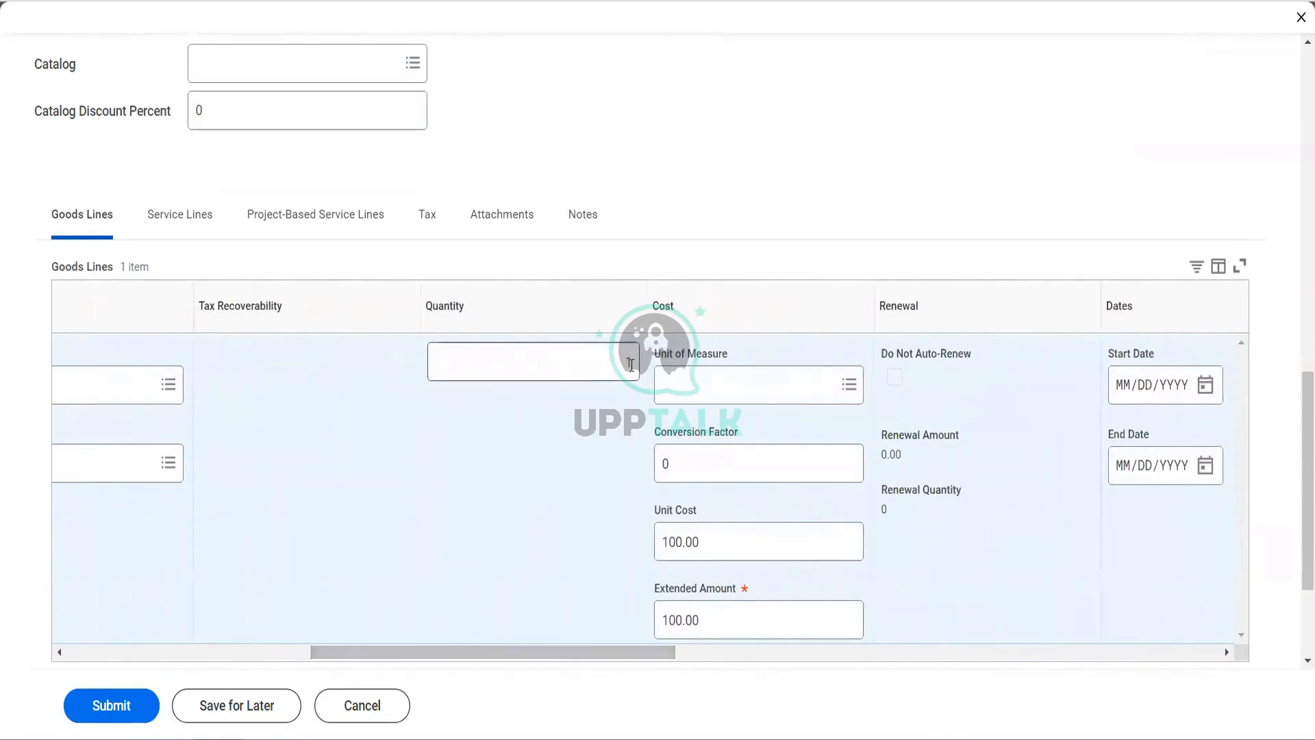
{"action": "left_click", "coordinate": [623, 363]}
{"action": "type", "text": "2"}
{"action": "key", "text": "Tab"}
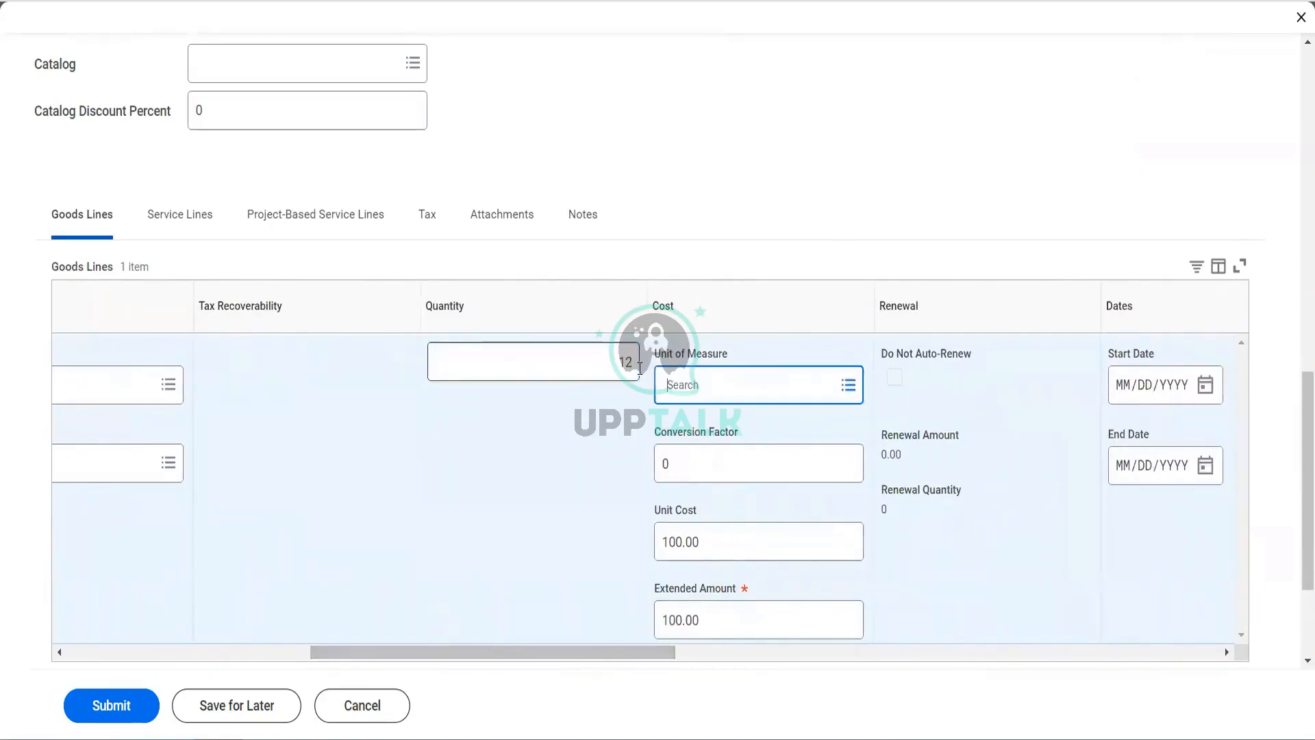
{"action": "type", "text": "eac"}
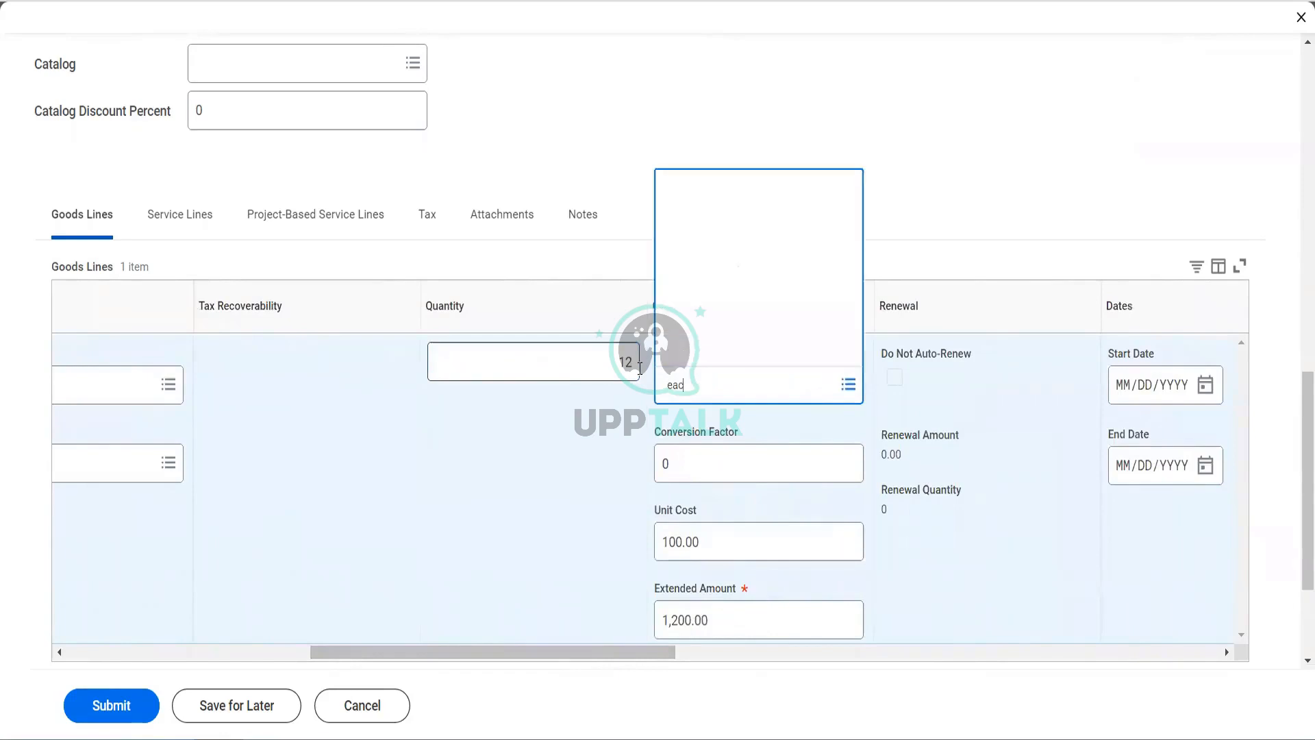
{"action": "key", "text": "Return"}
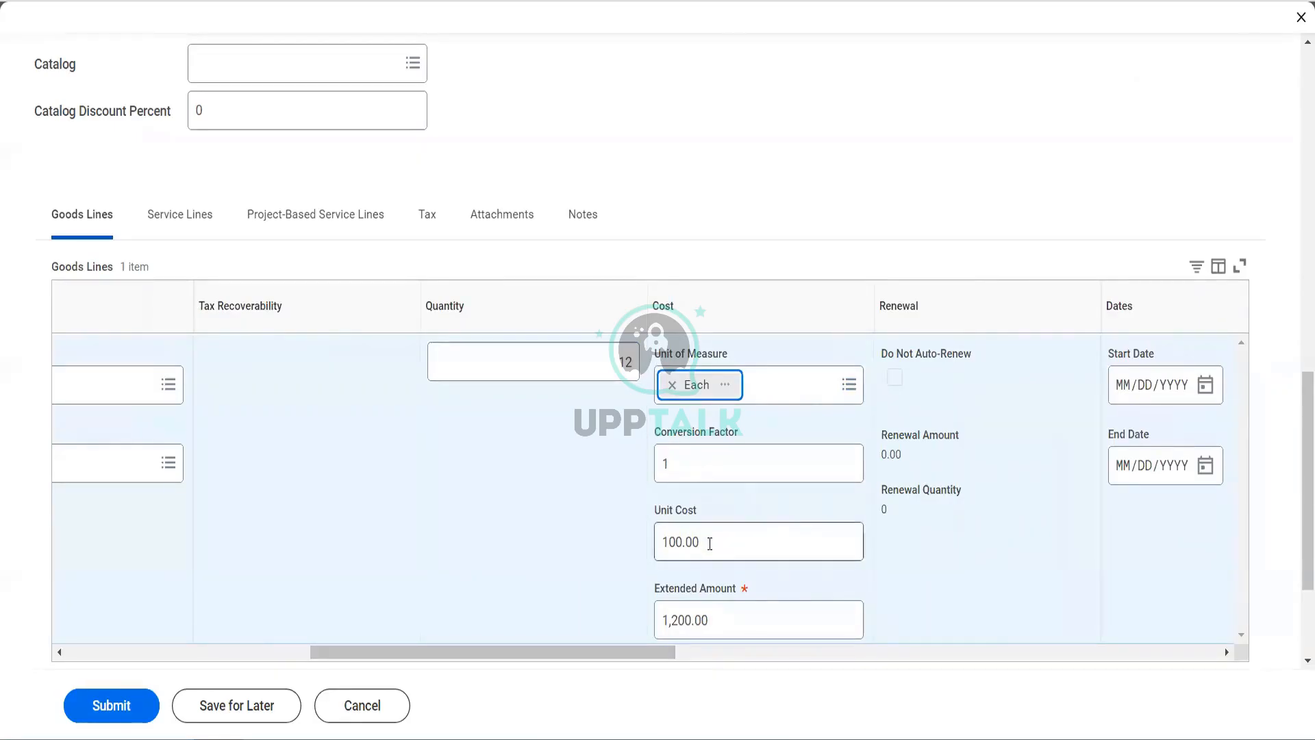
- Set the goods line's unit cost to 1,000 and its extended amount to 12,000
{"action": "left_click", "coordinate": [683, 543]}
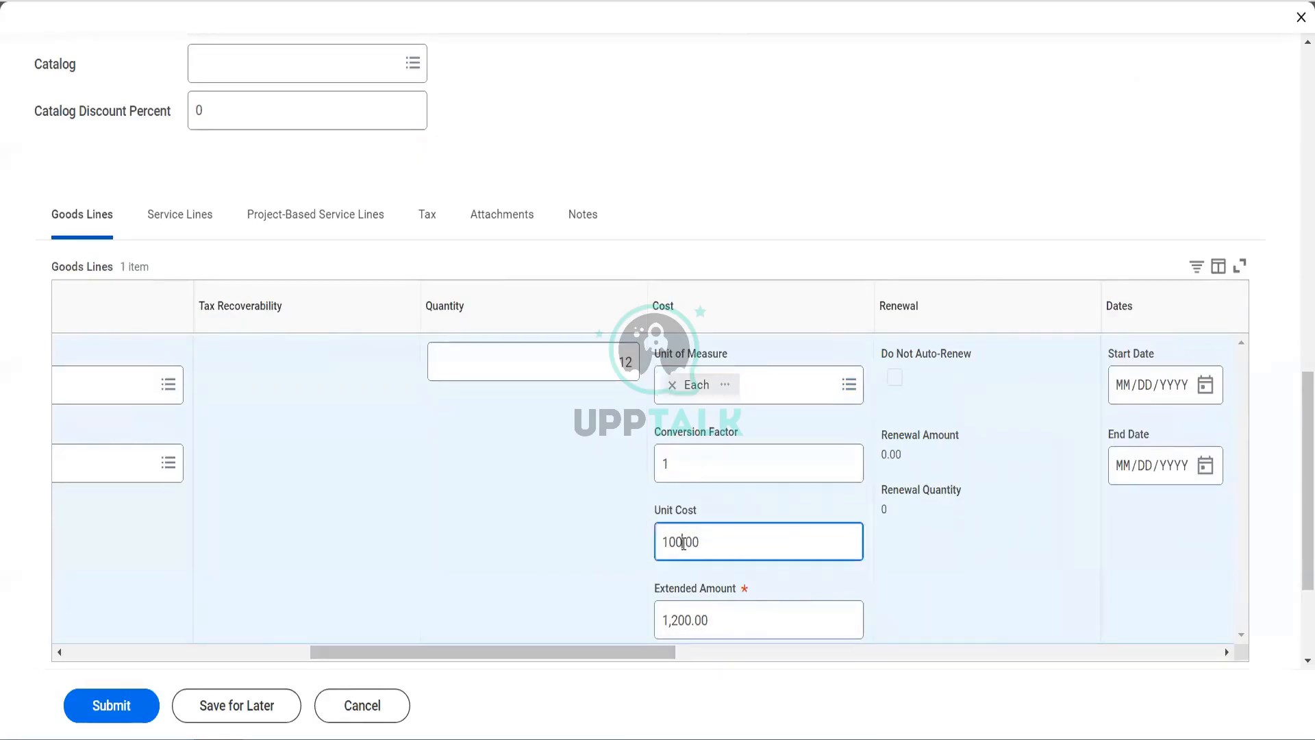
{"action": "type", "text": "0"}
{"action": "left_click", "coordinate": [720, 621]}
{"action": "type", "text": "12000"}
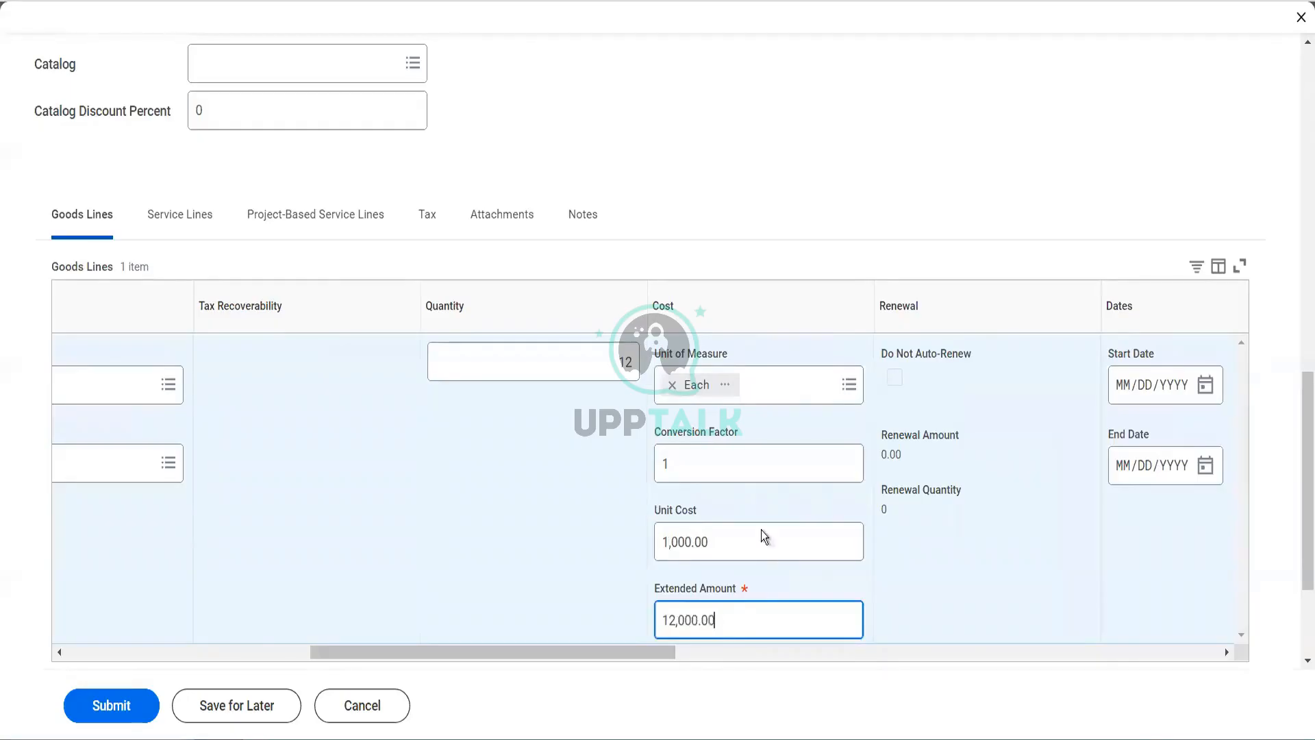
{"action": "mouse_move", "coordinate": [744, 451]}
{"action": "left_click", "coordinate": [876, 175]}
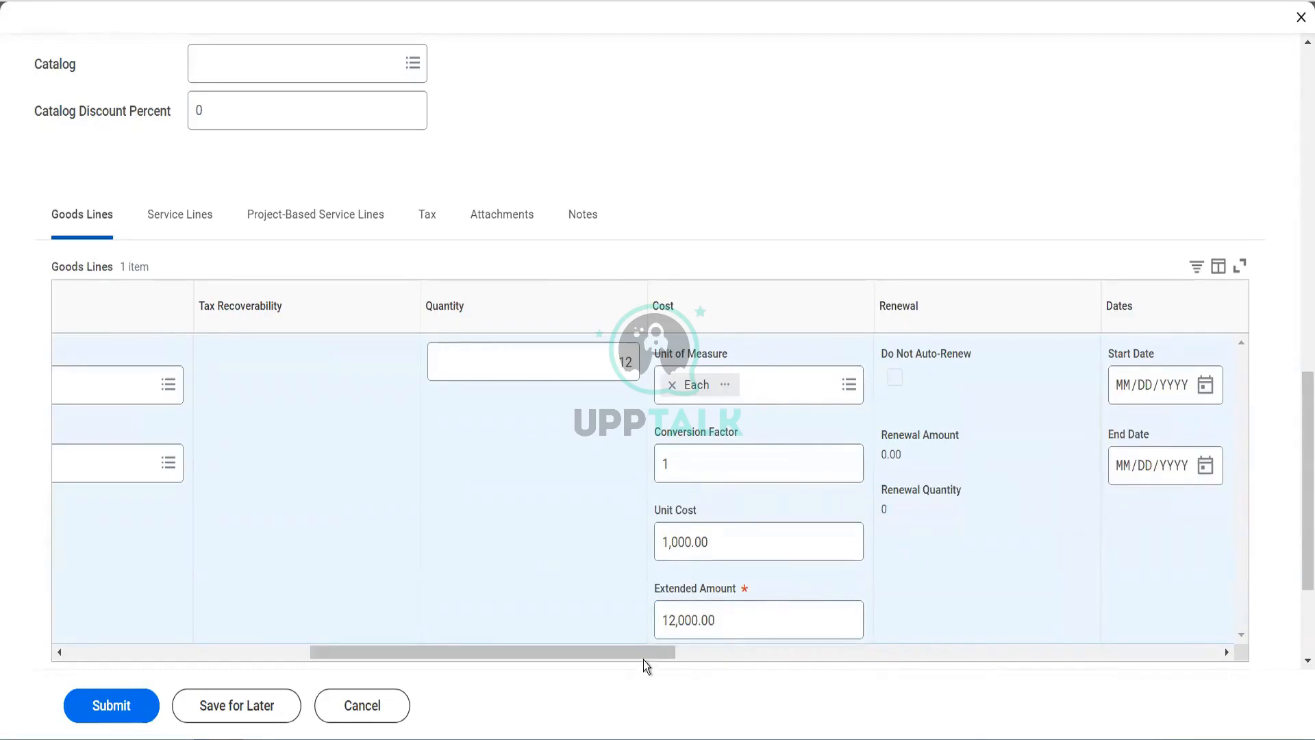
- Set the goods line's start date to 01/01/2022 and its end date to 12/31/2022
{"action": "left_click_drag", "start_coordinate": [651, 652], "coordinate": [750, 648]}
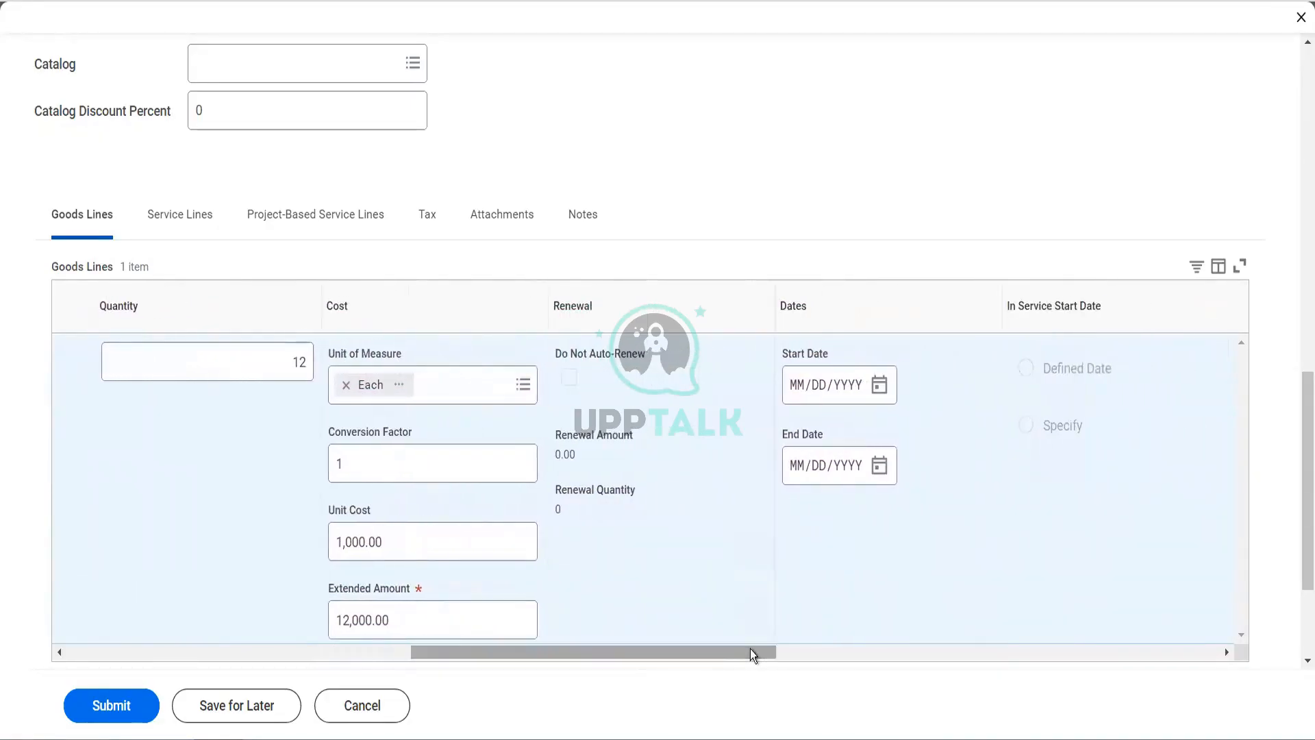
{"action": "left_click", "coordinate": [795, 391]}
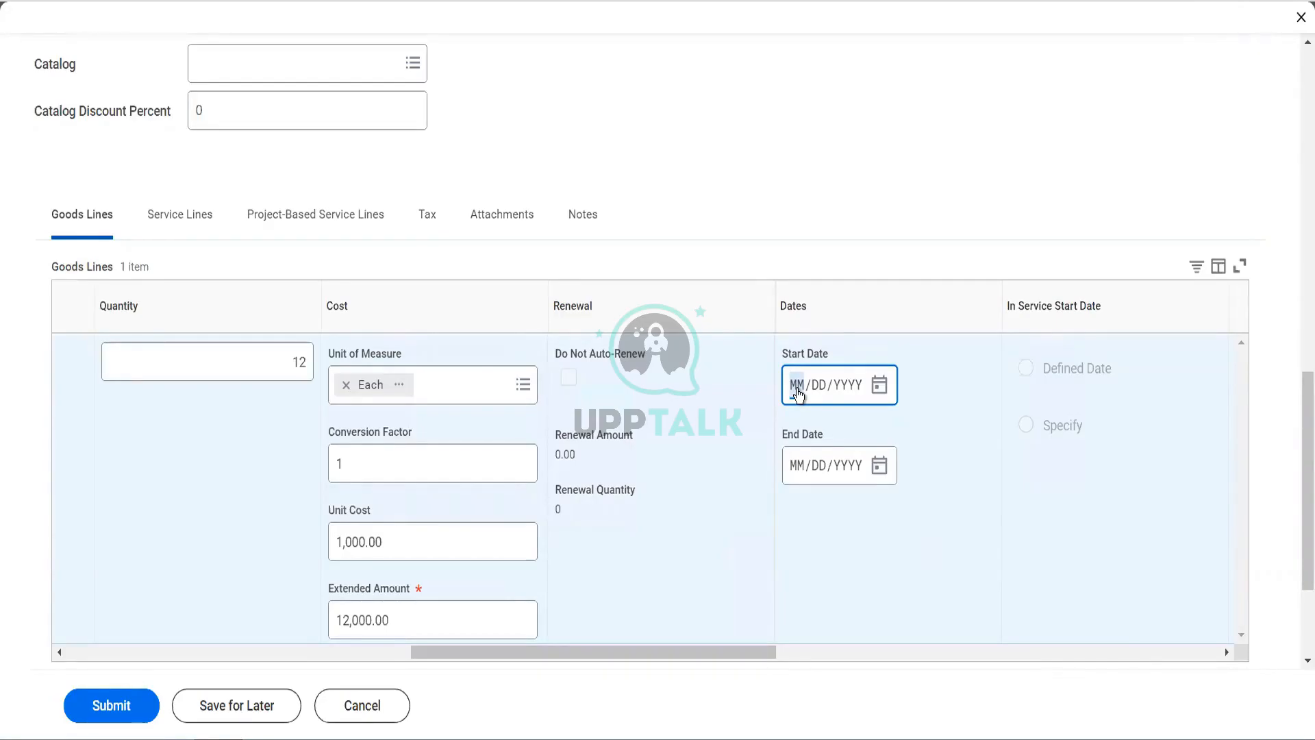
{"action": "type", "text": "01/01/"}
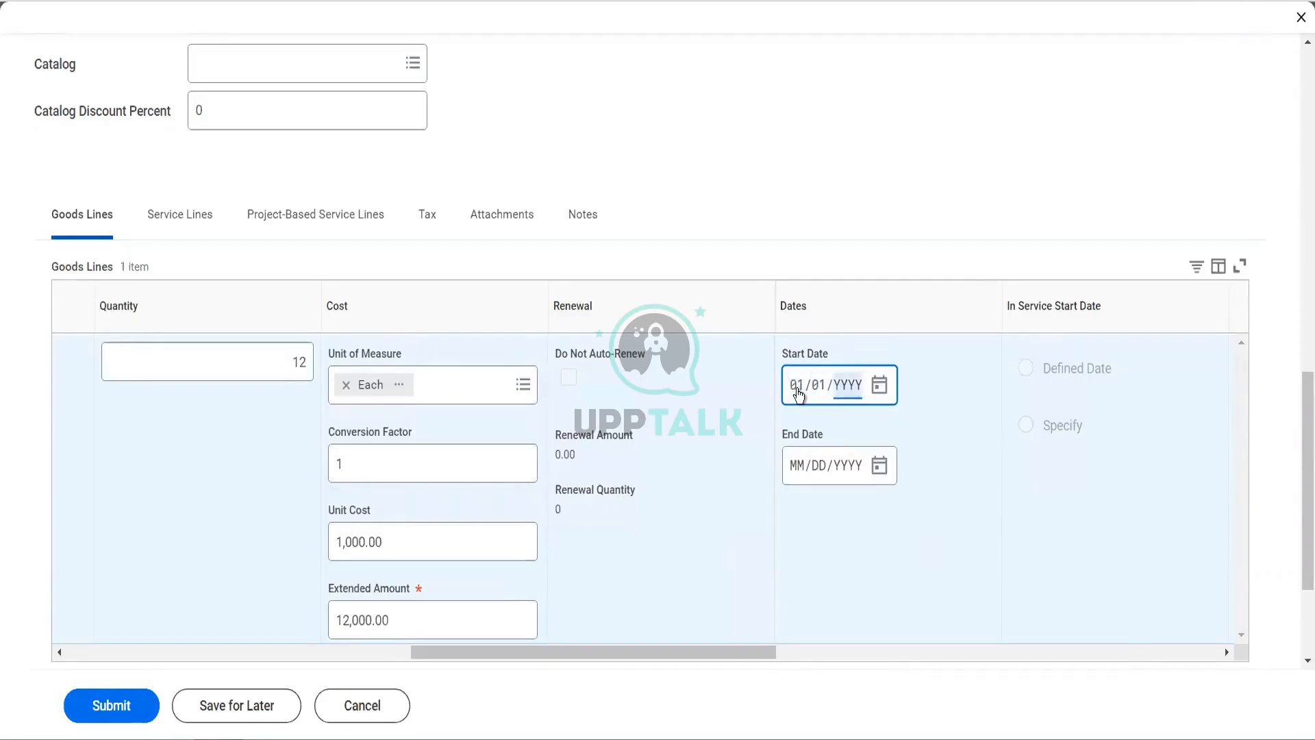
{"action": "type", "text": "2022"}
{"action": "left_click", "coordinate": [799, 466]}
{"action": "type", "text": "12/31/202"}
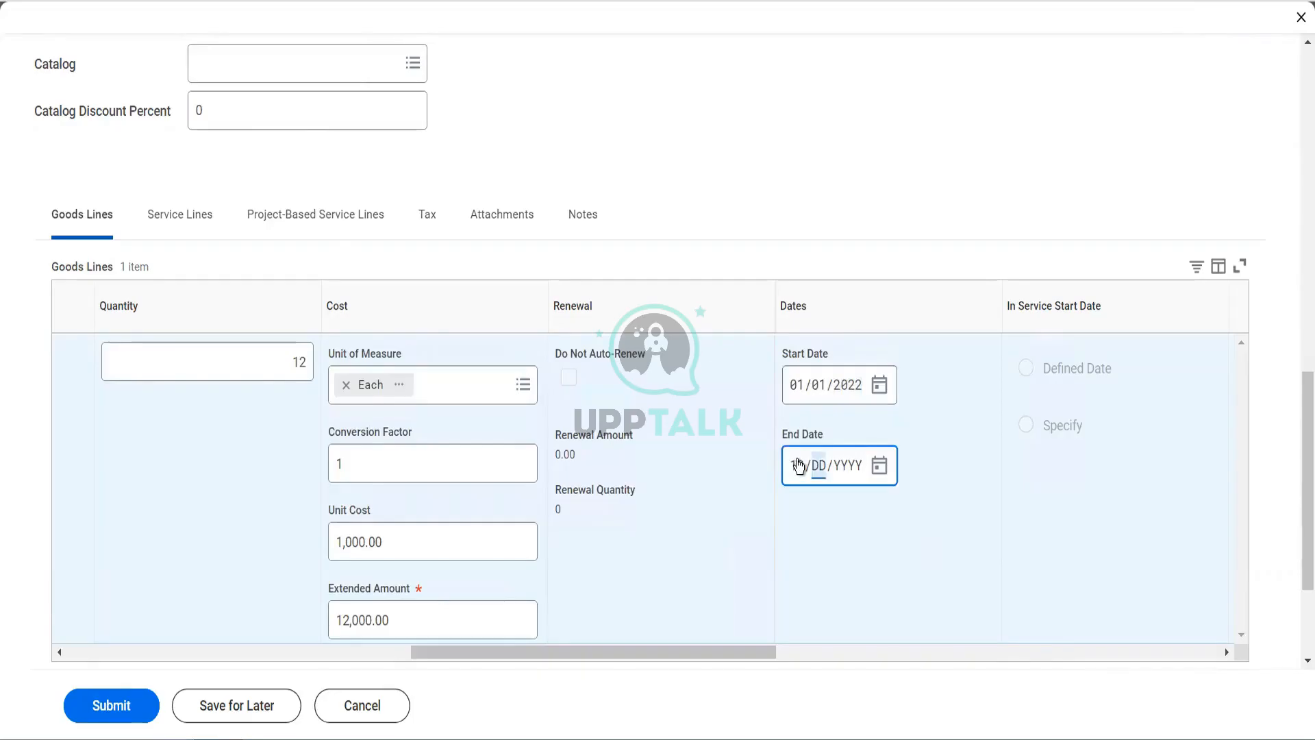
{"action": "type", "text": "2"}
- Look up the goods line's available ship-to addresses by company, without choosing one
{"action": "left_click_drag", "start_coordinate": [741, 655], "coordinate": [848, 651]}
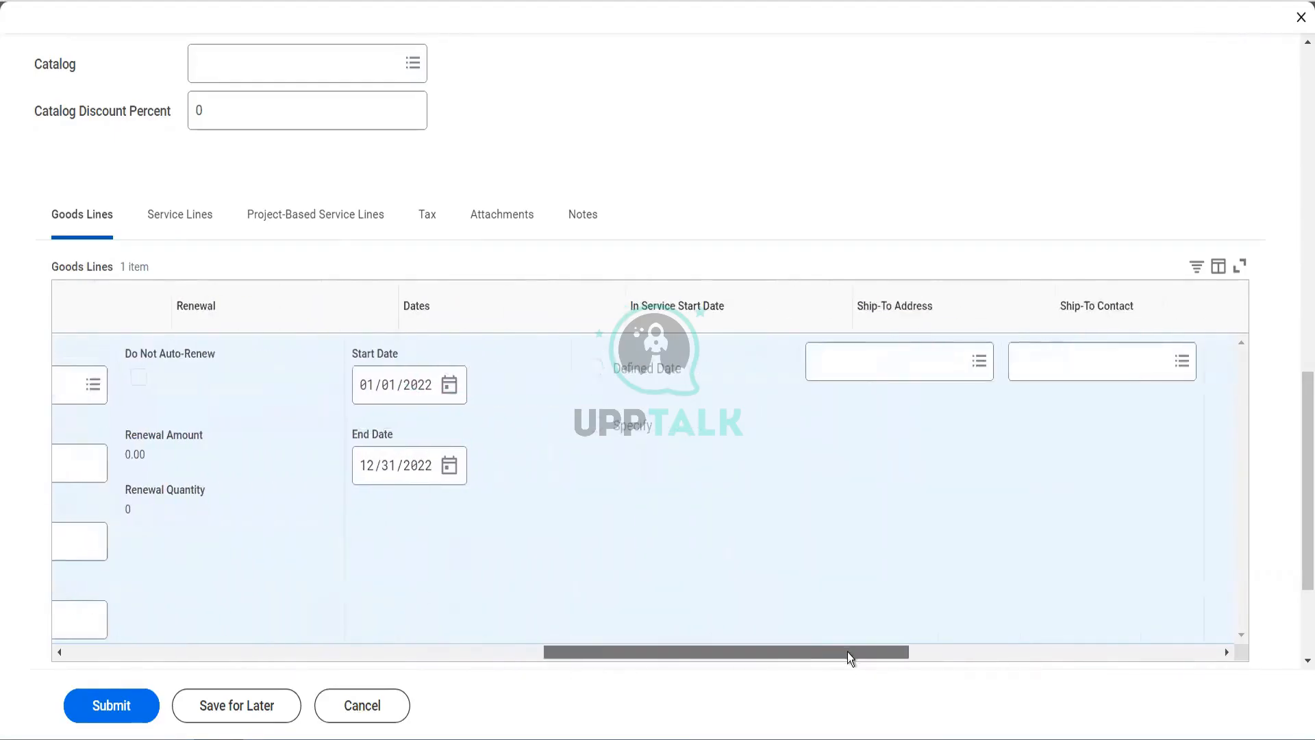
{"action": "left_click", "coordinate": [854, 364]}
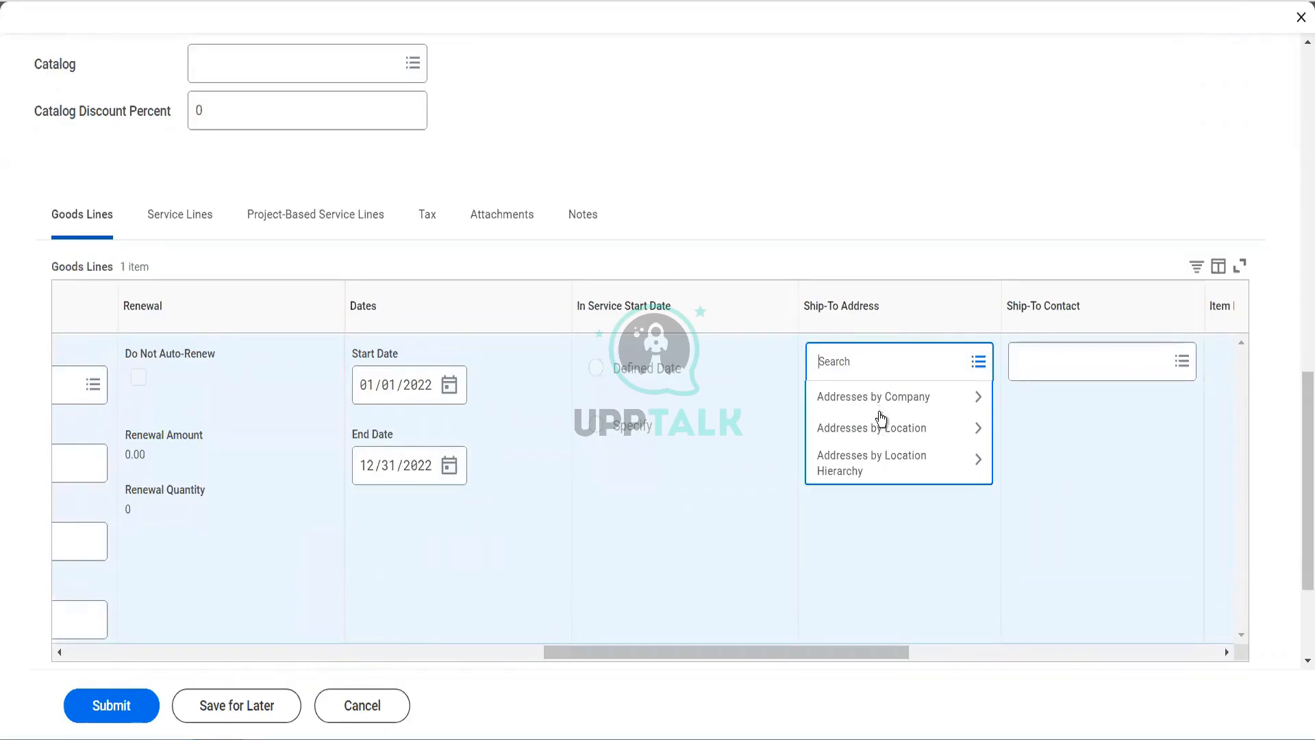
{"action": "left_click", "coordinate": [881, 410]}
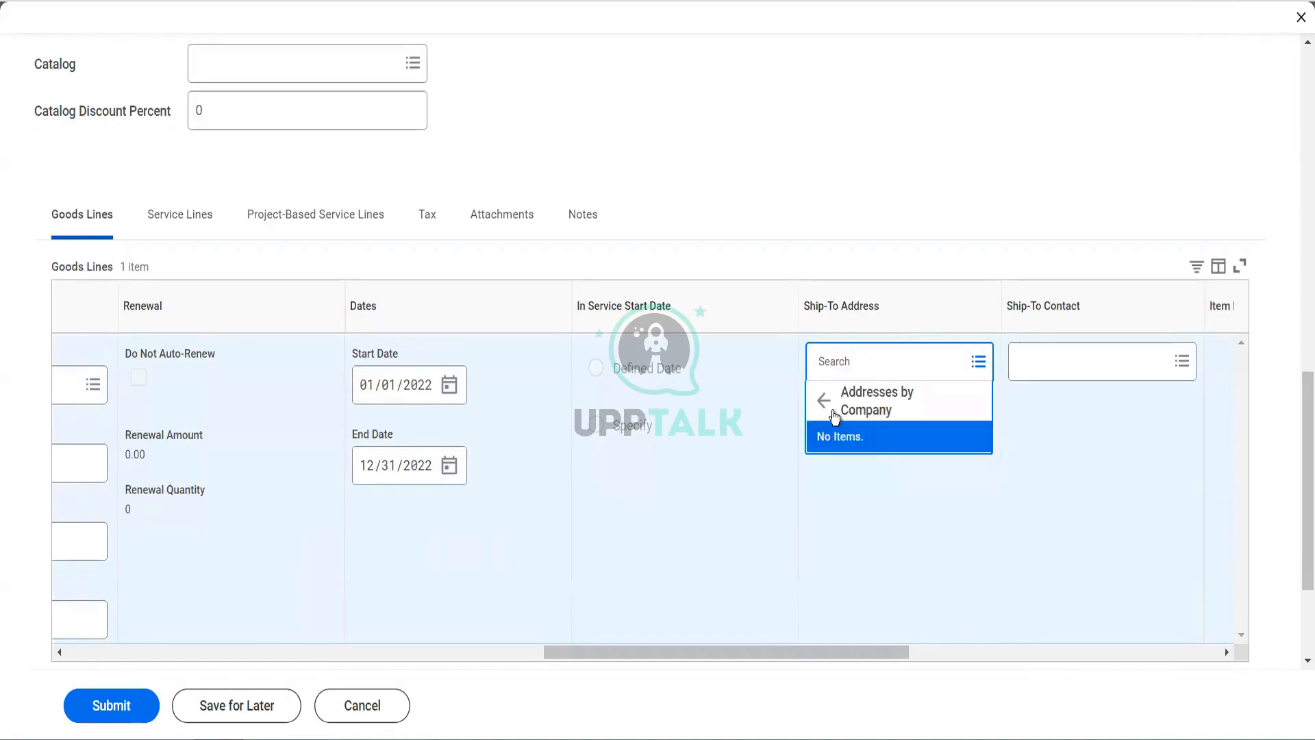
{"action": "left_click", "coordinate": [865, 489]}
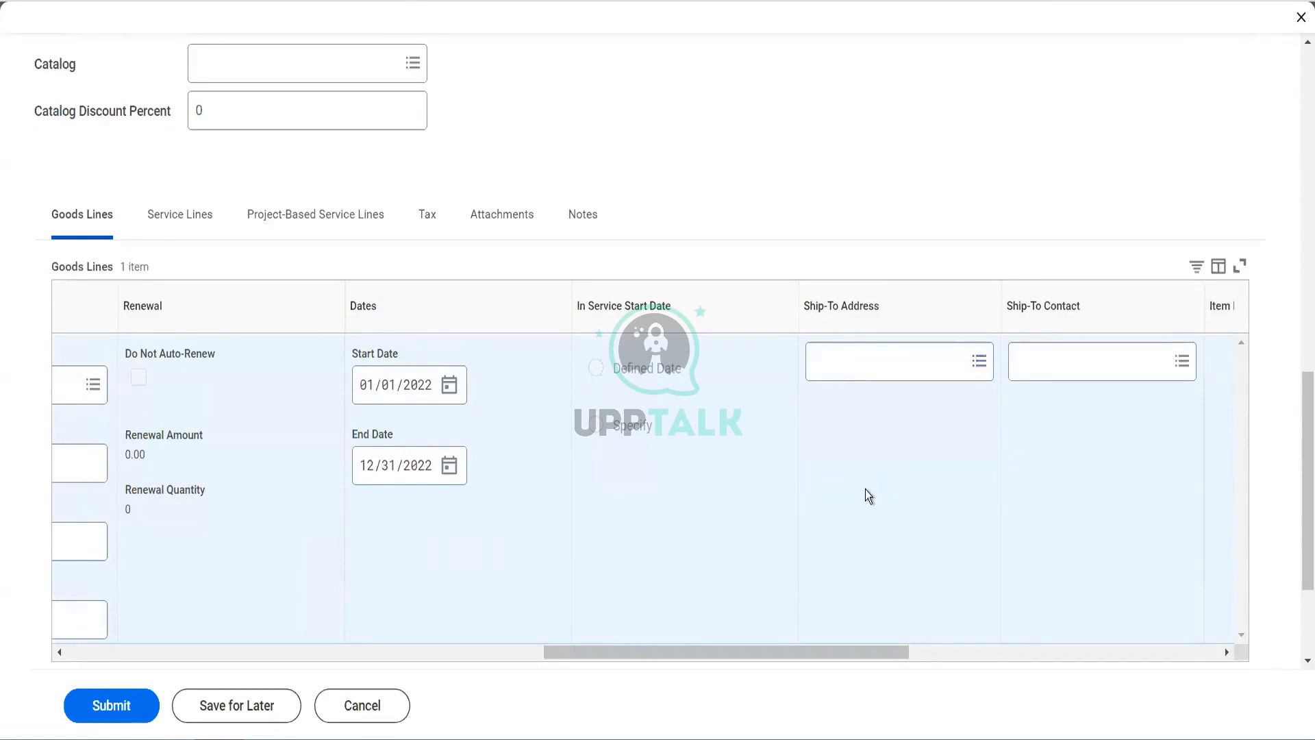
- Open the OG001 The Olive Garden company record separately and bring up its contact information for editing
{"action": "scroll", "coordinate": [865, 489], "scroll_direction": "up", "scroll_amount": 10}
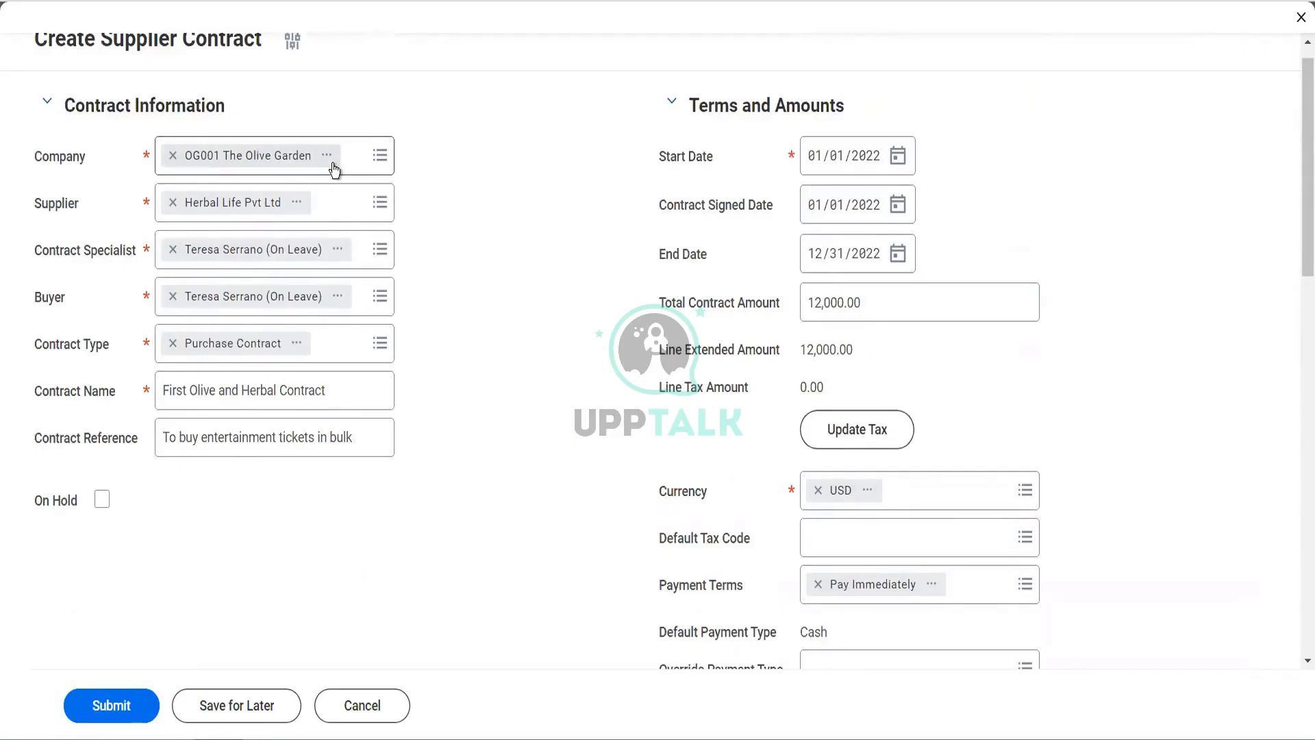
{"action": "right_click", "coordinate": [336, 170]}
{"action": "left_click", "coordinate": [348, 177]}
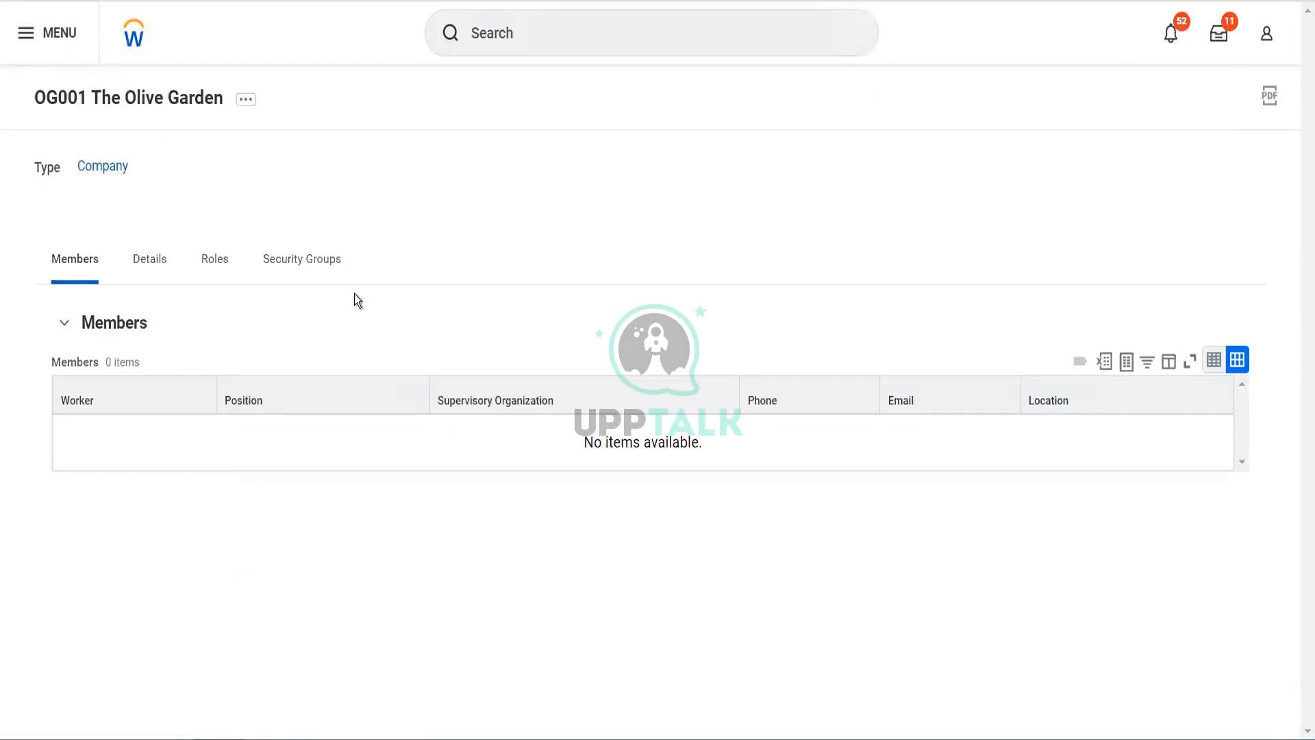
{"action": "left_click", "coordinate": [247, 100]}
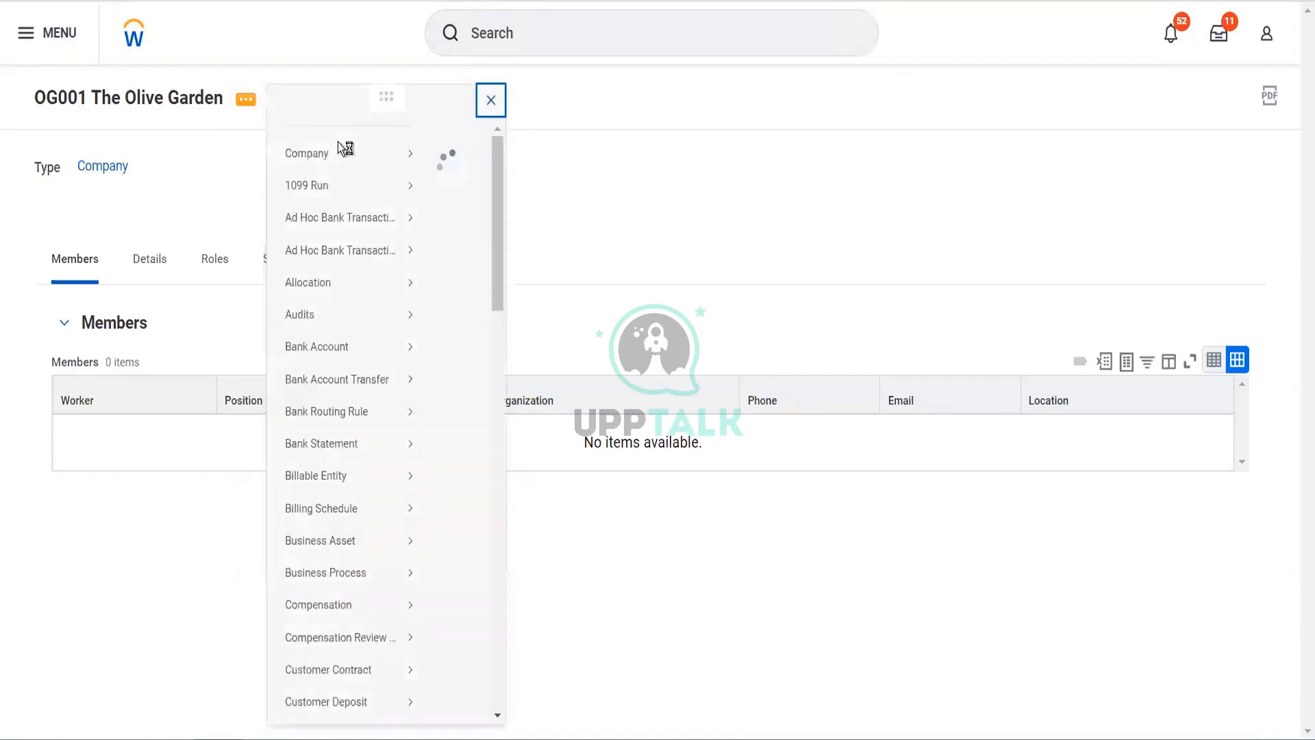
{"action": "mouse_move", "coordinate": [394, 176]}
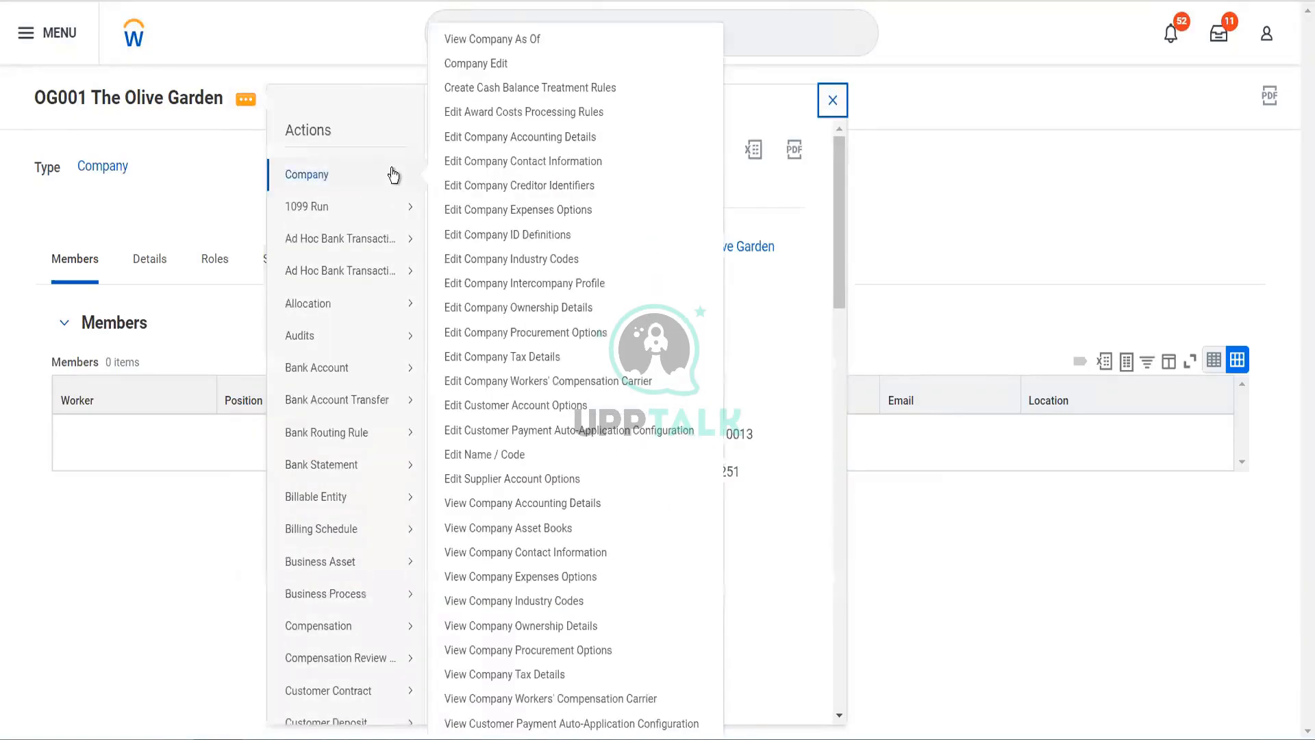
{"action": "left_click", "coordinate": [470, 163]}
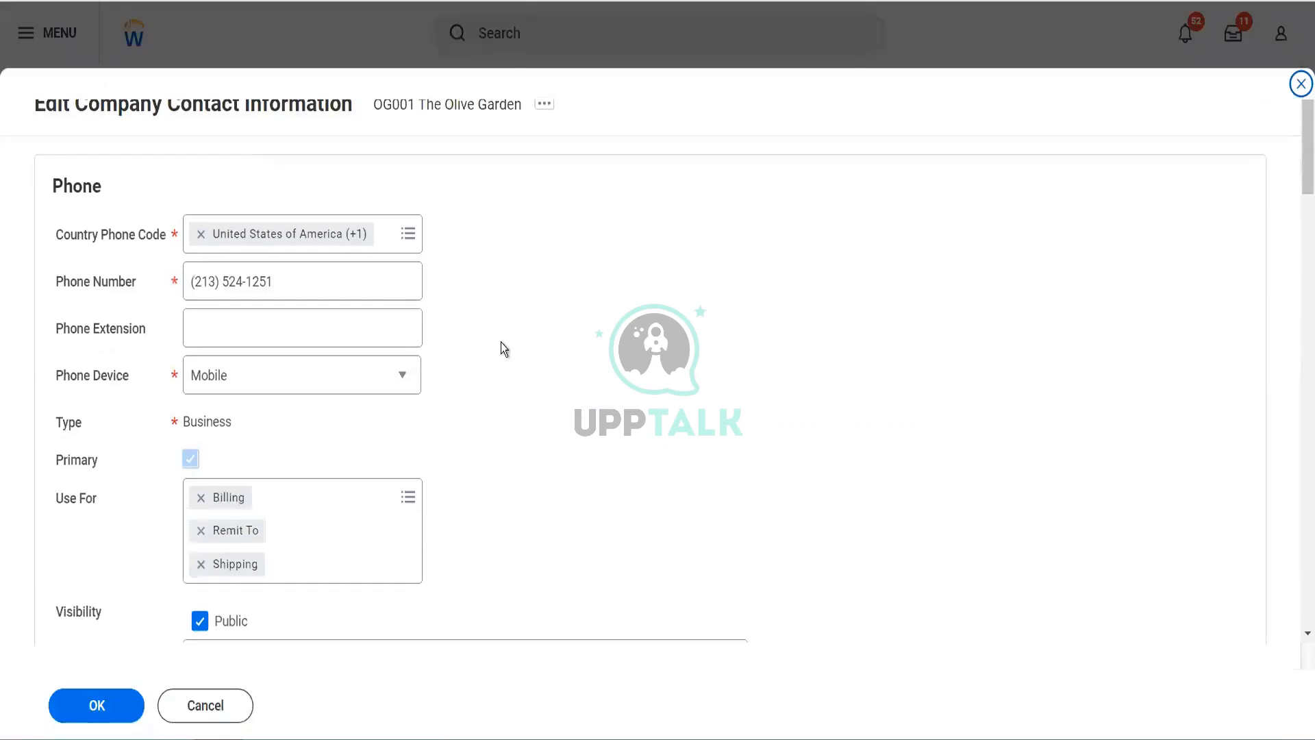
- Review the company's phone and address details and their usage, and return to the supplier contract by closing that page
{"action": "scroll", "coordinate": [501, 343], "scroll_direction": "down", "scroll_amount": 15}
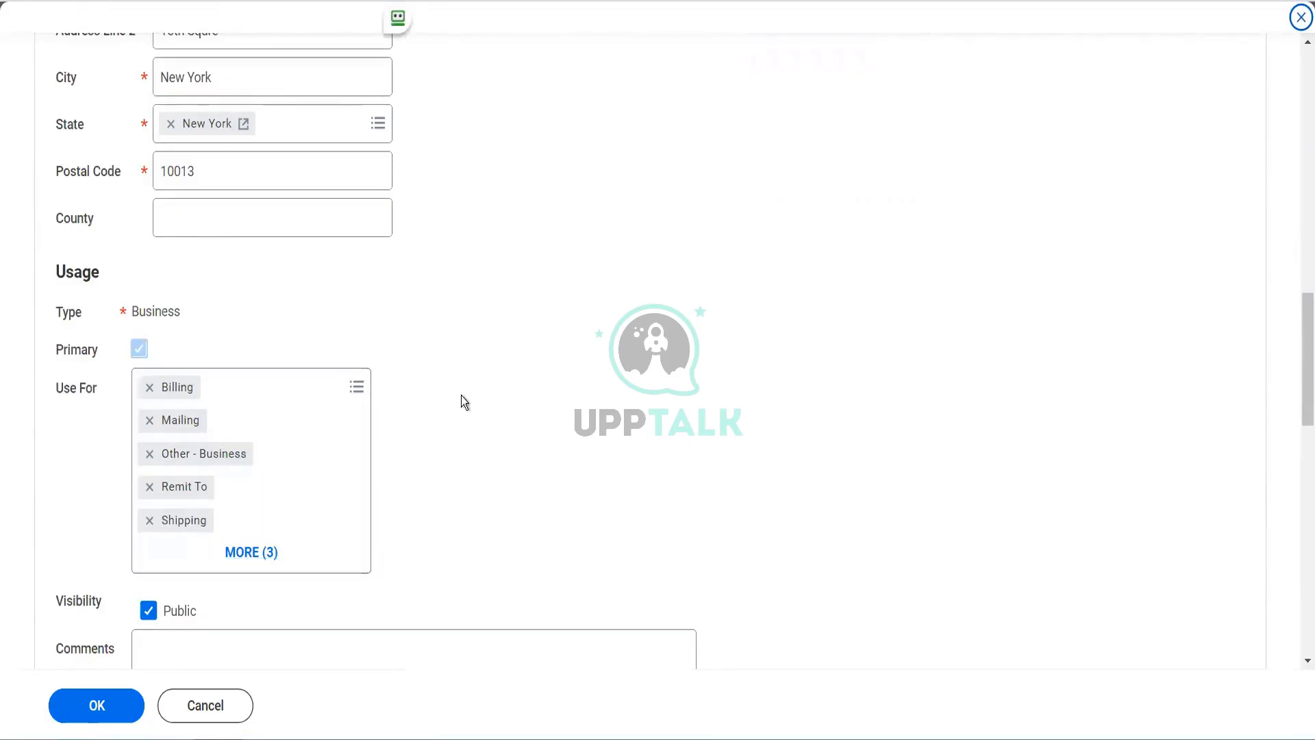
{"action": "scroll", "coordinate": [462, 402], "scroll_direction": "up", "scroll_amount": 5}
{"action": "scroll", "coordinate": [462, 396], "scroll_direction": "up", "scroll_amount": 9}
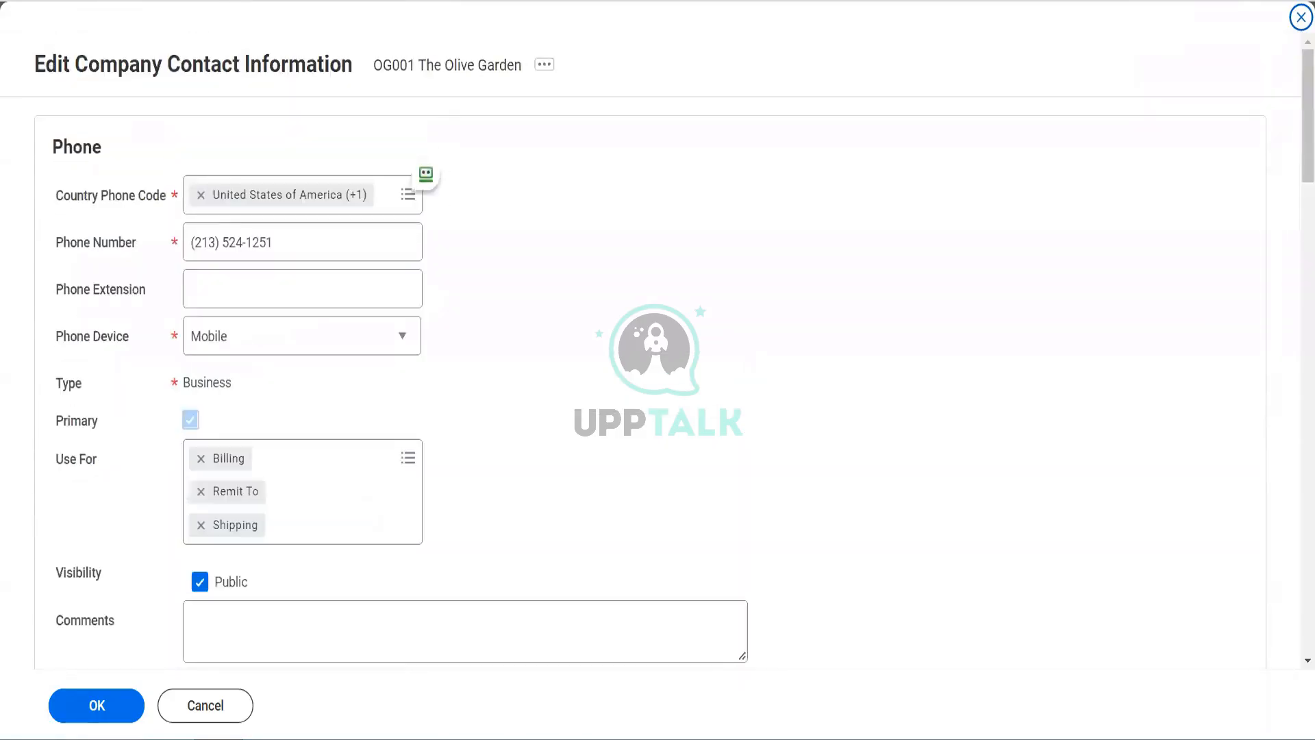
{"action": "right_click", "coordinate": [423, 1]}
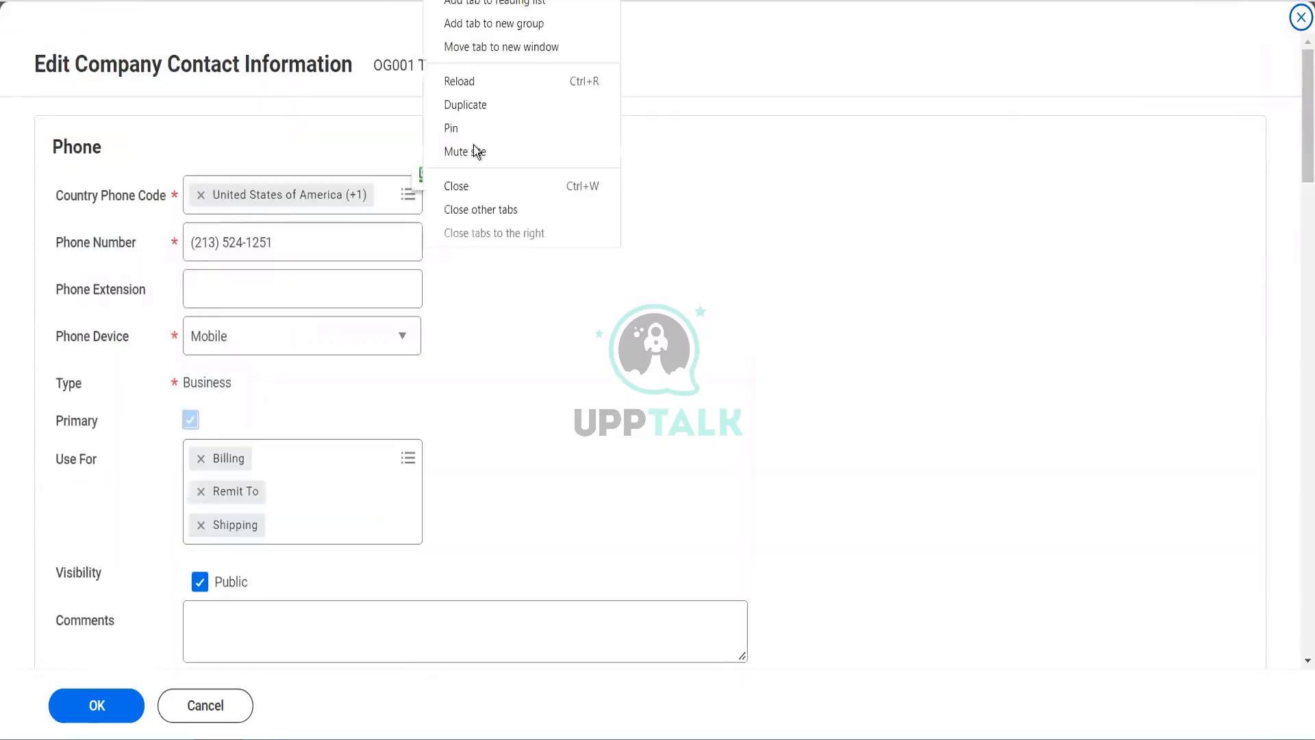
{"action": "left_click", "coordinate": [465, 187]}
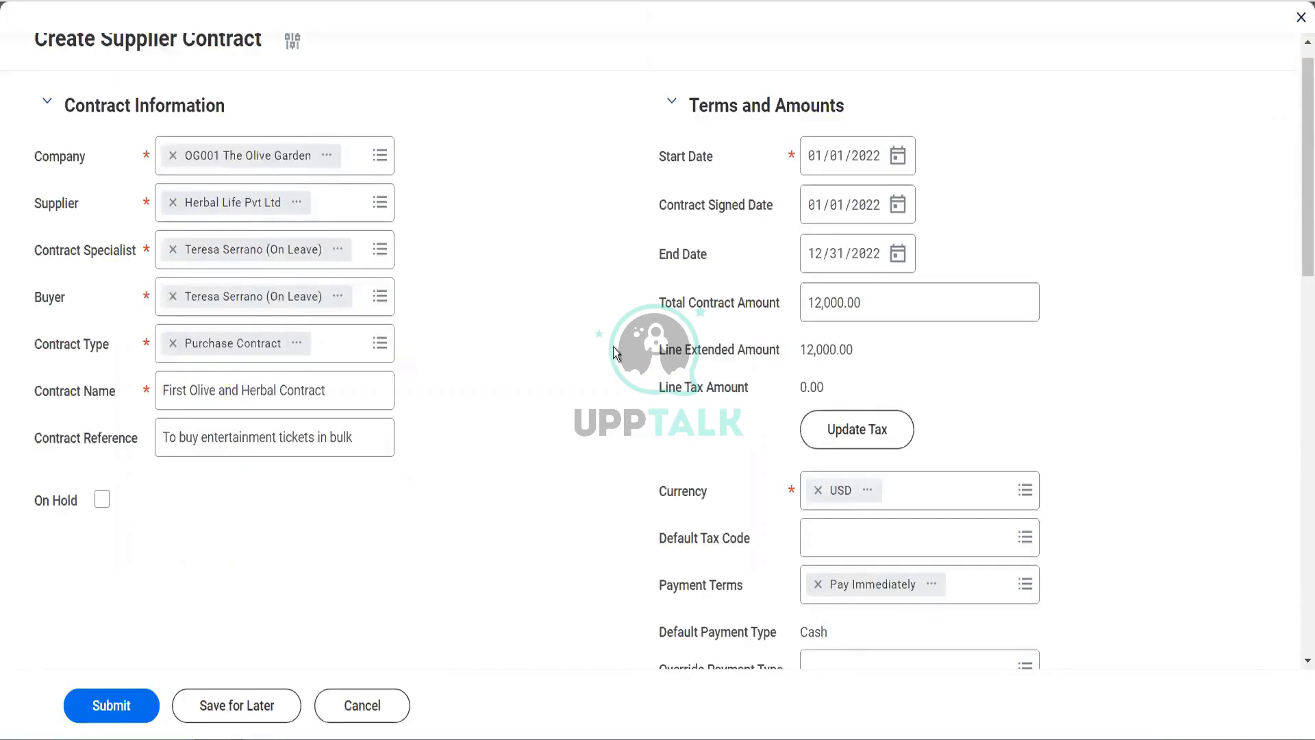
- Search the goods line's ship-to addresses for "NEW YORK" and choose the New York Building entry
{"action": "scroll", "coordinate": [615, 352], "scroll_direction": "down", "scroll_amount": 5}
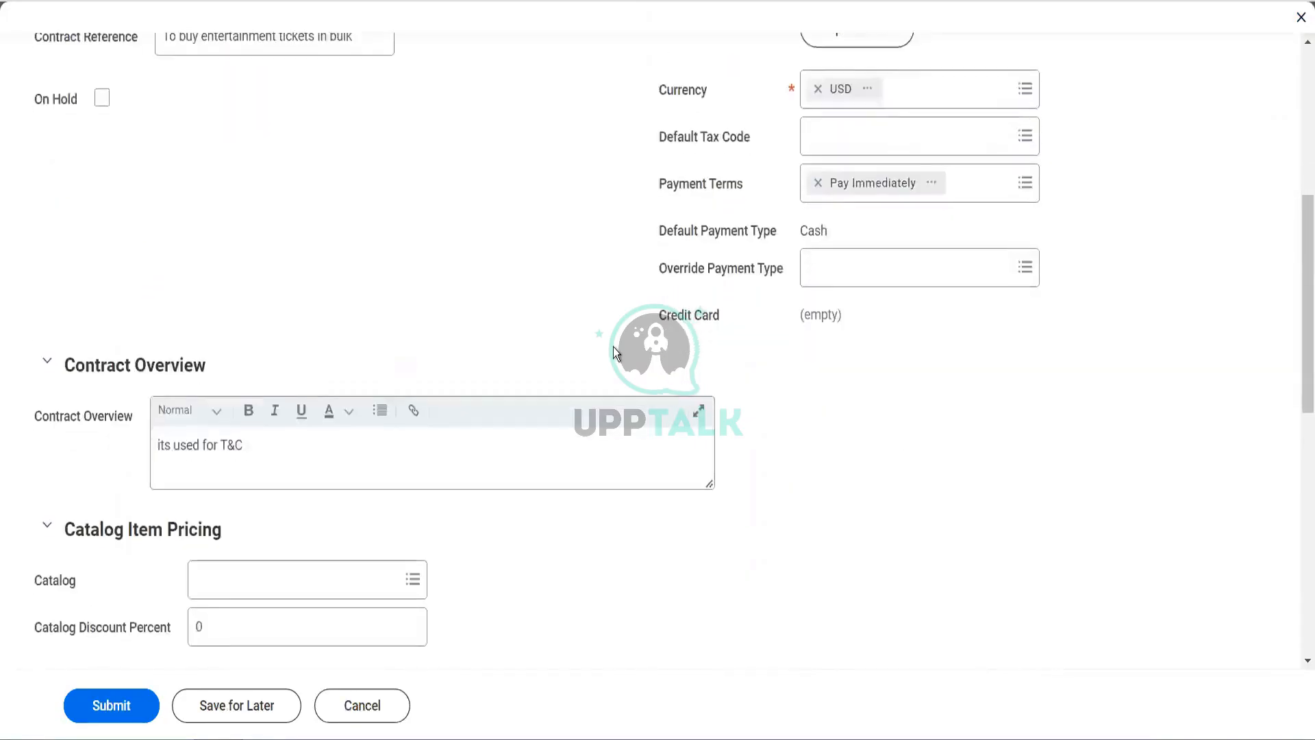
{"action": "scroll", "coordinate": [614, 353], "scroll_direction": "down", "scroll_amount": 10}
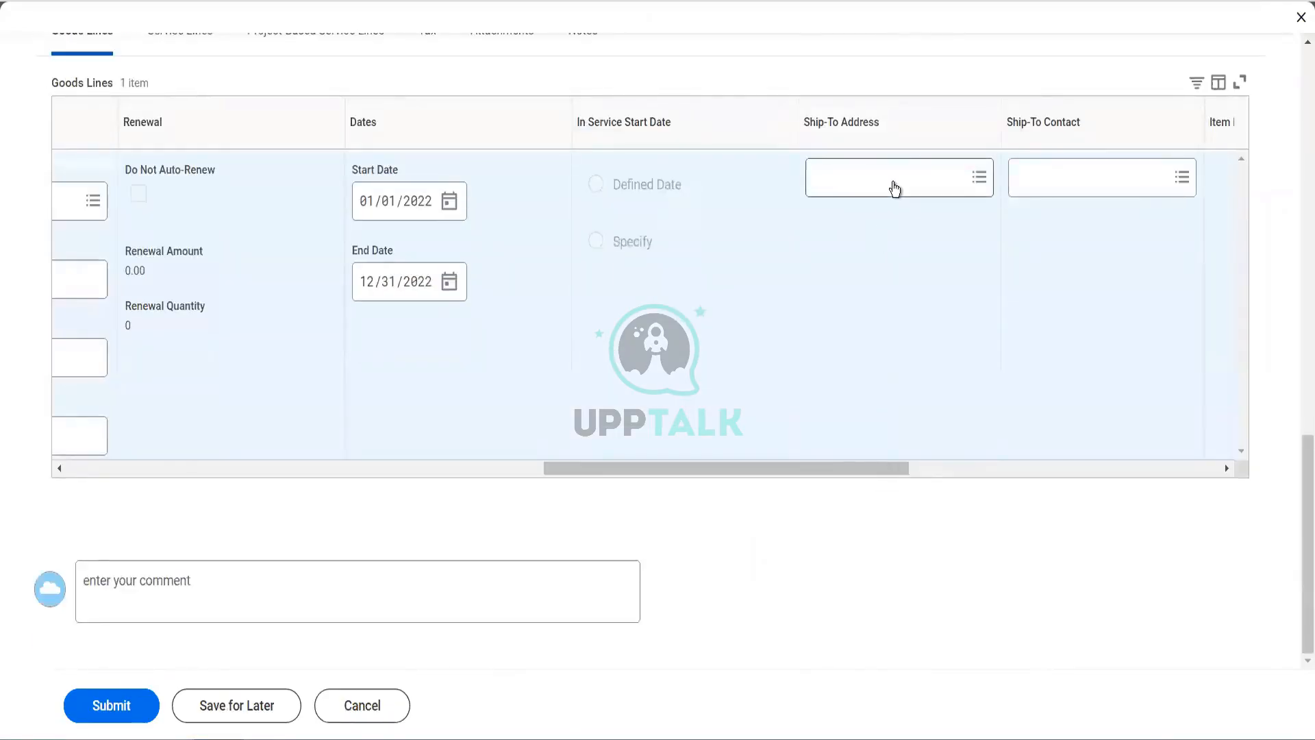
{"action": "left_click", "coordinate": [895, 188]}
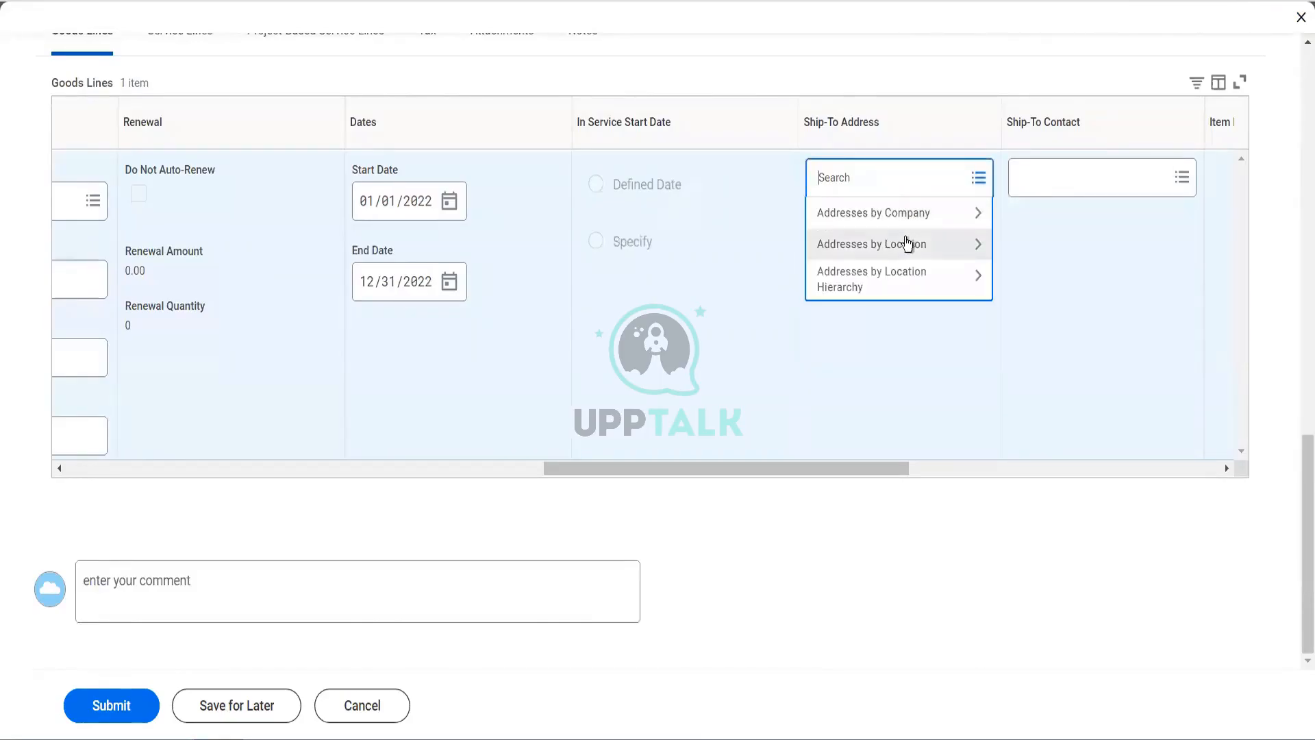
{"action": "left_click", "coordinate": [906, 241]}
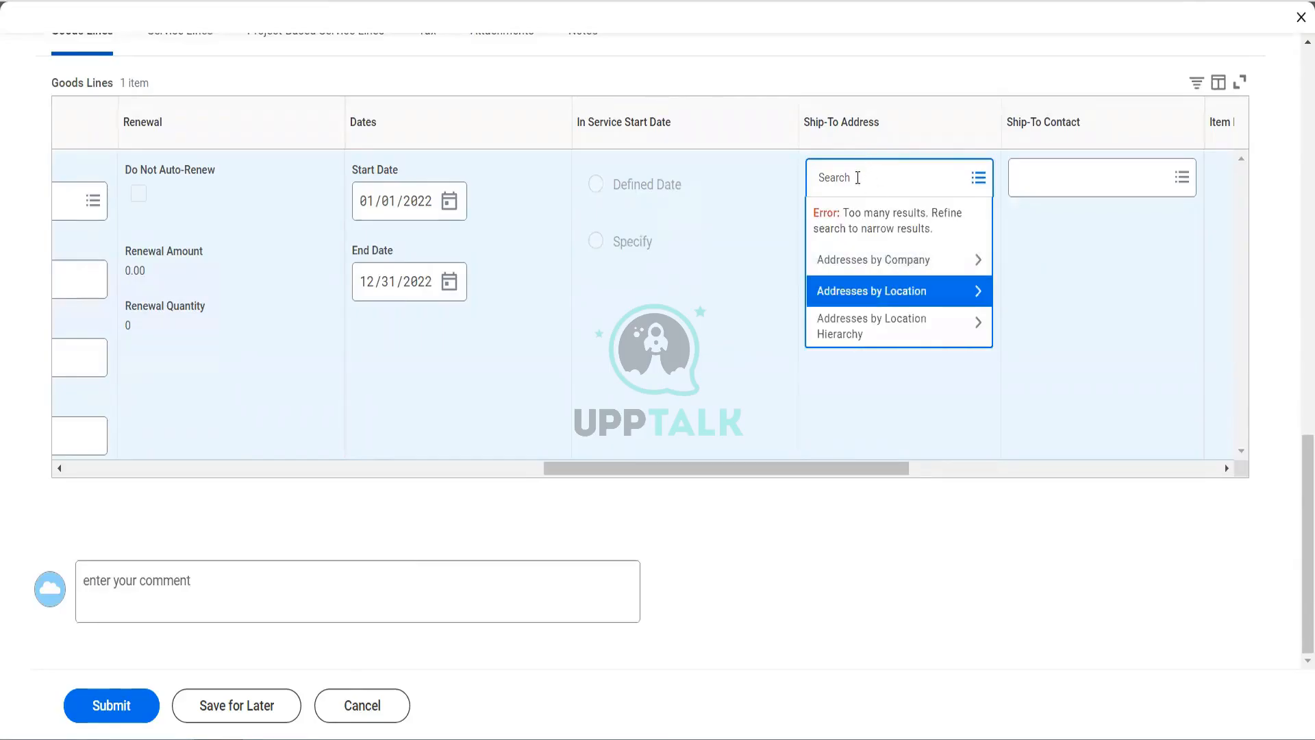
{"action": "type", "text": "NERW Y"}
{"action": "key", "text": "BackSpace"}
{"action": "key", "text": "BackSpace"}
{"action": "key", "text": "BackSpace"}
{"action": "key", "text": "BackSpace"}
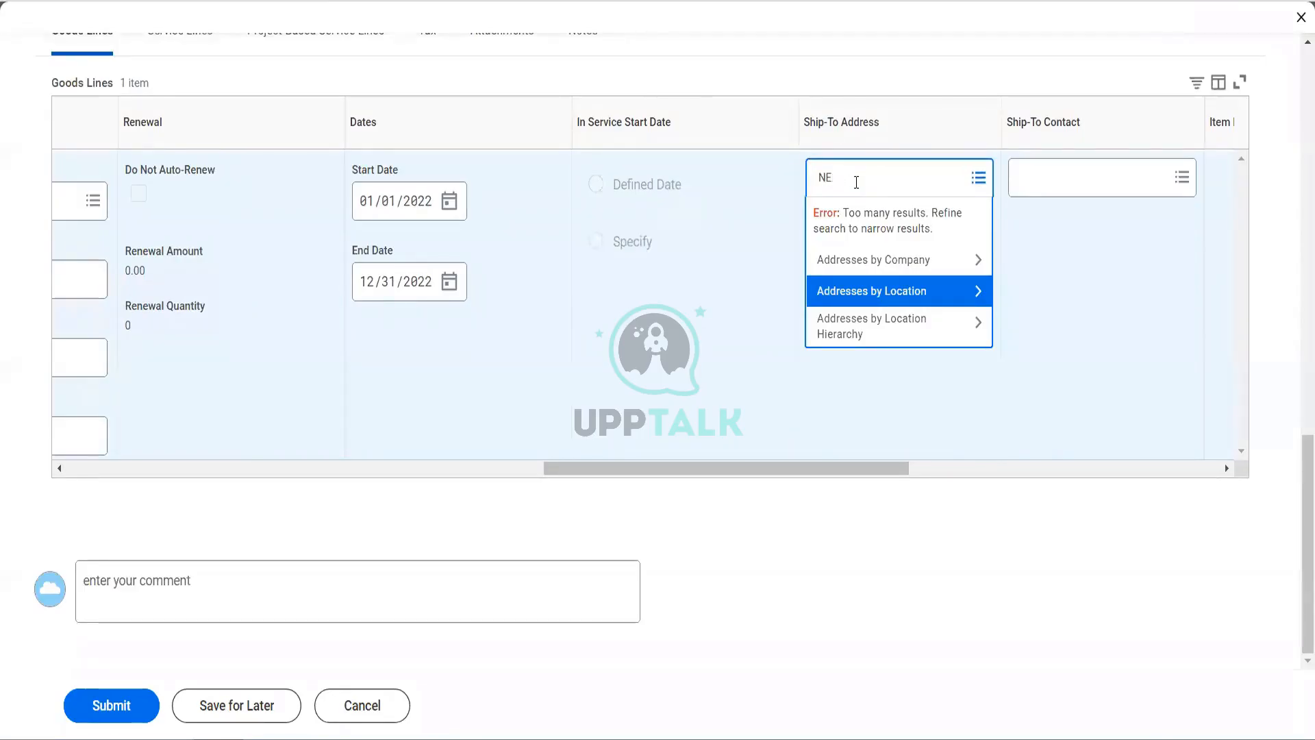
{"action": "type", "text": "W YORK"}
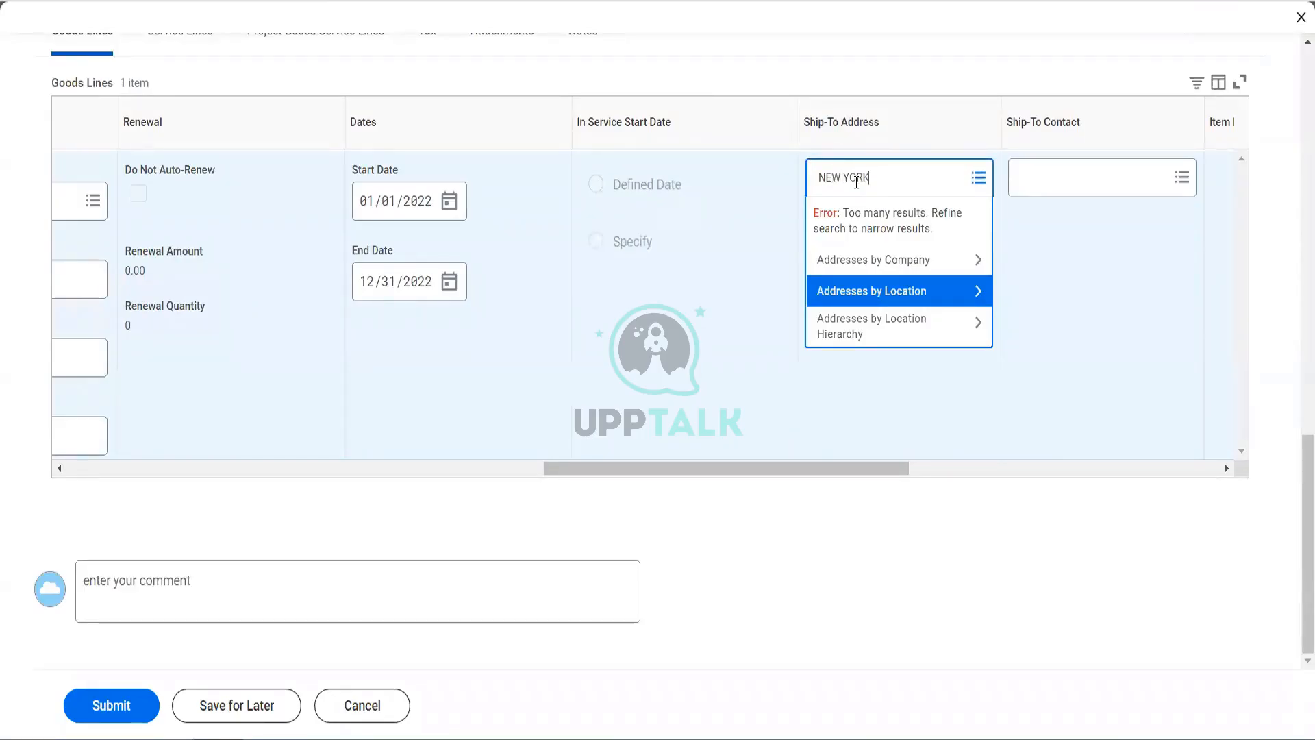
{"action": "key", "text": "Return"}
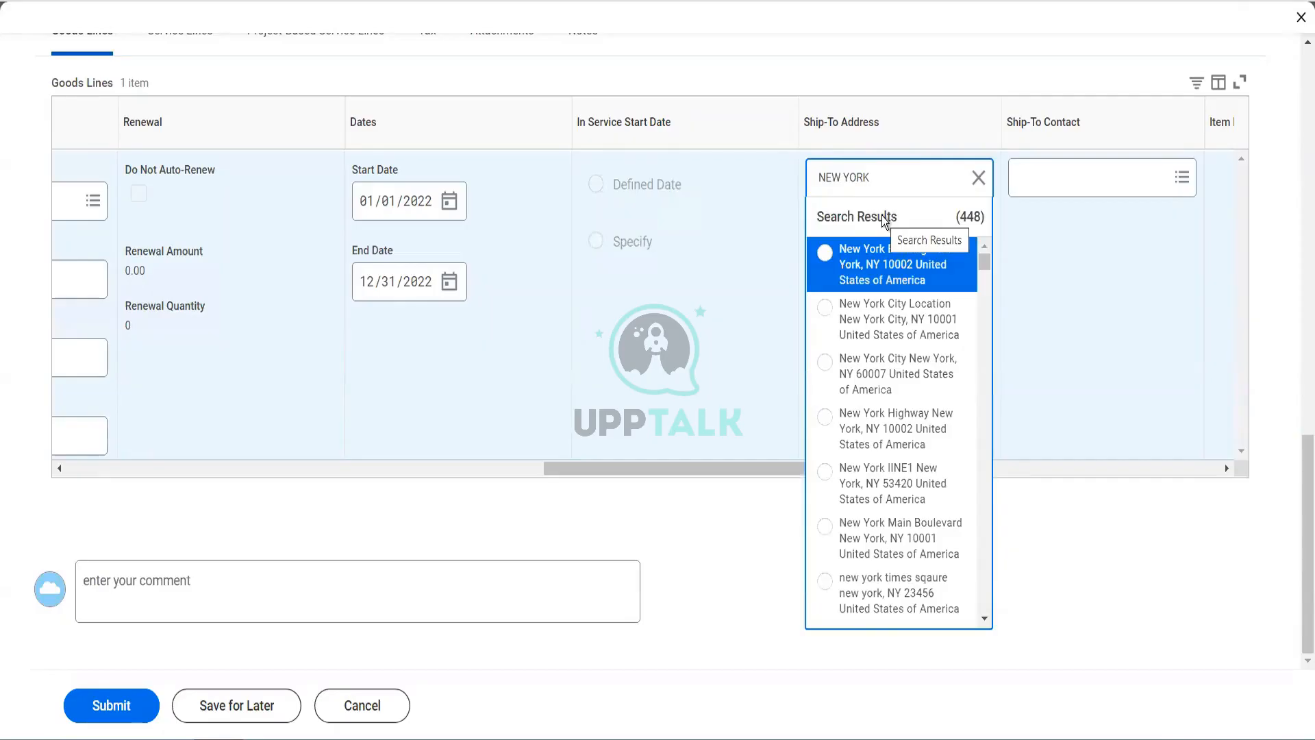
{"action": "left_click", "coordinate": [877, 268]}
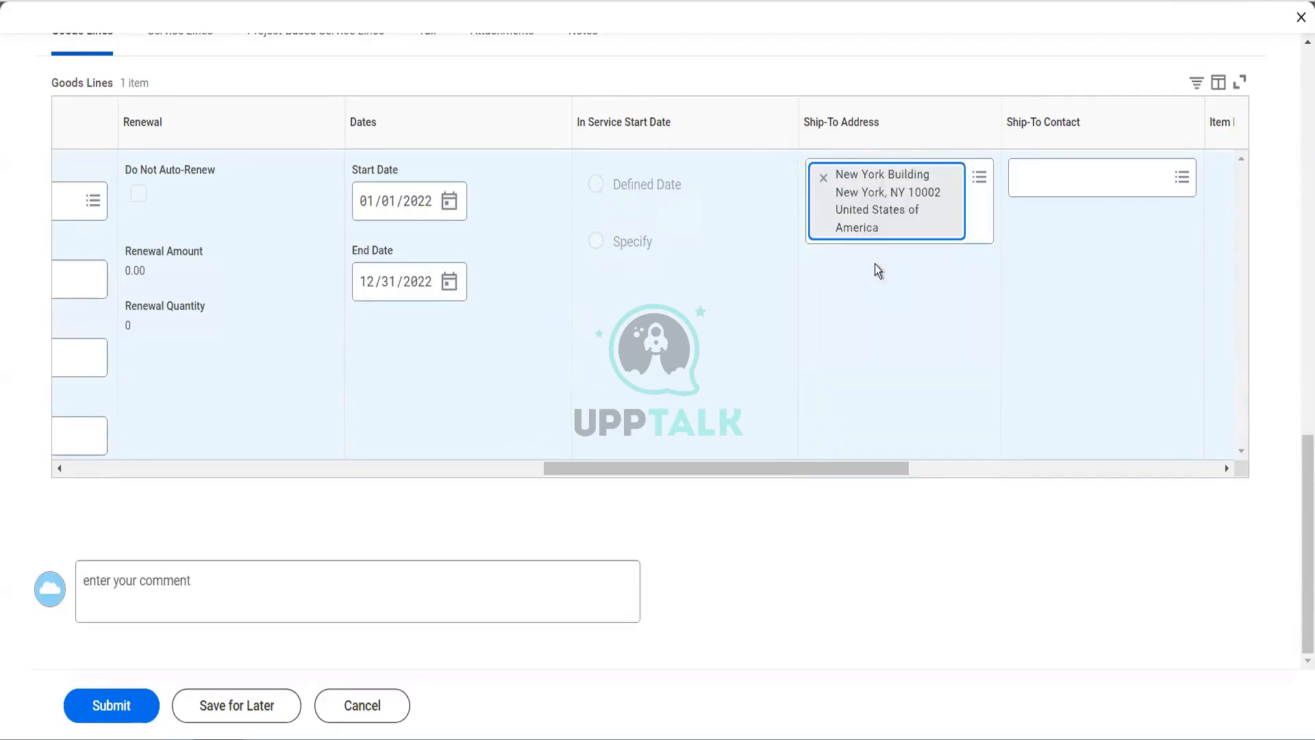
{"action": "left_click", "coordinate": [795, 476]}
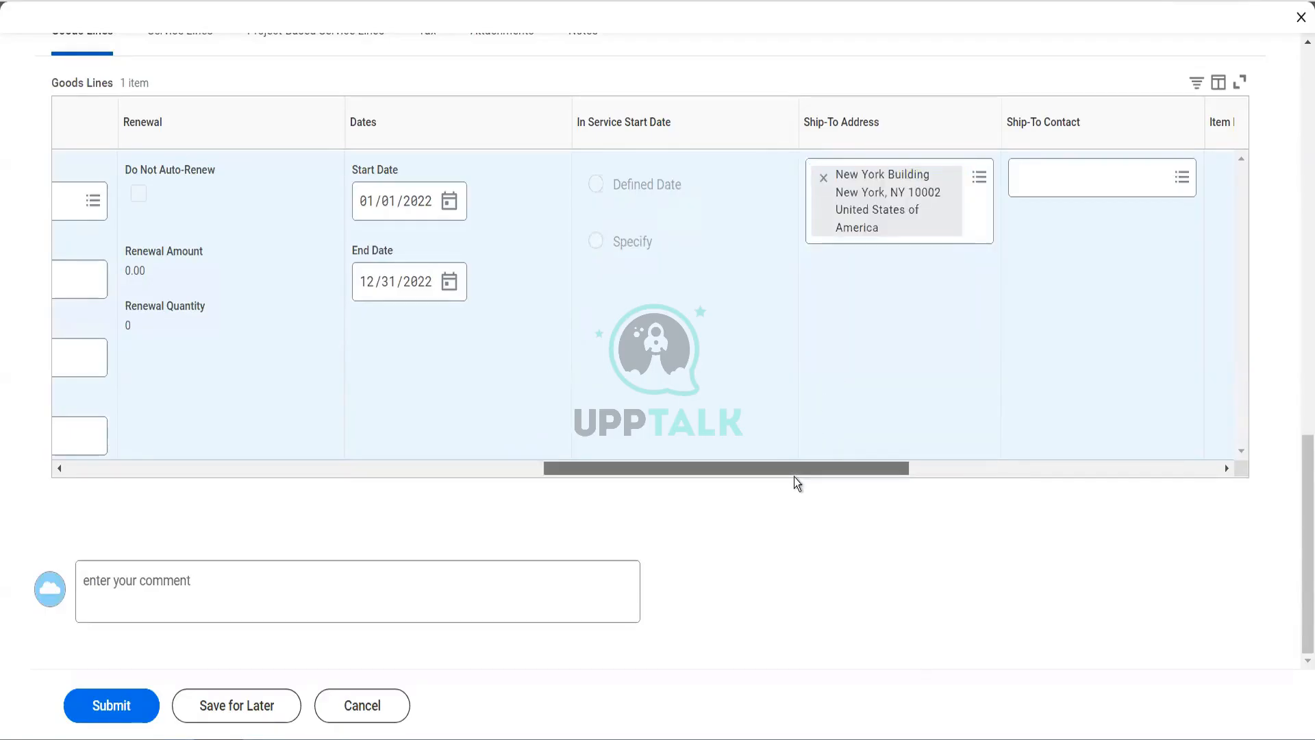
- Search the goods line's cost centers for "ARC" and choose ARC78_ Enterprise
{"action": "left_click_drag", "start_coordinate": [795, 476], "coordinate": [799, 476]}
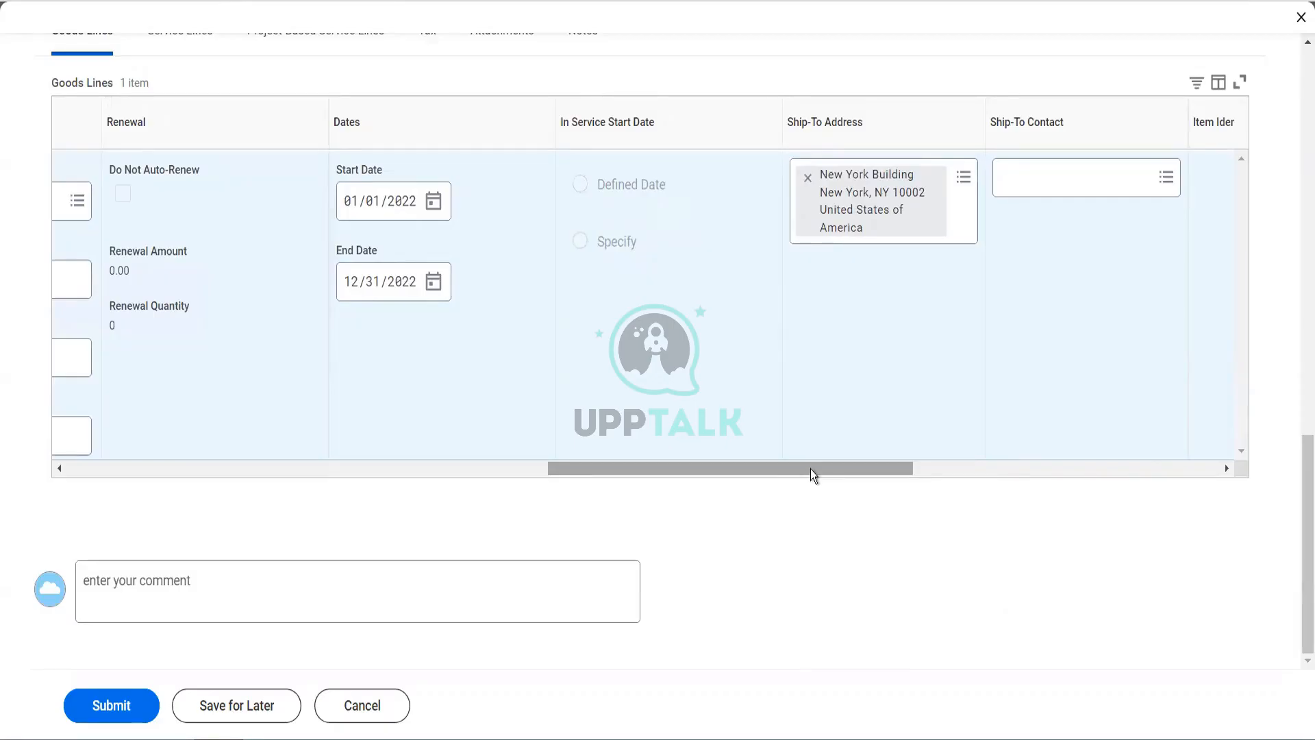
{"action": "left_click_drag", "start_coordinate": [811, 469], "coordinate": [1083, 495]}
{"action": "left_click", "coordinate": [832, 182]}
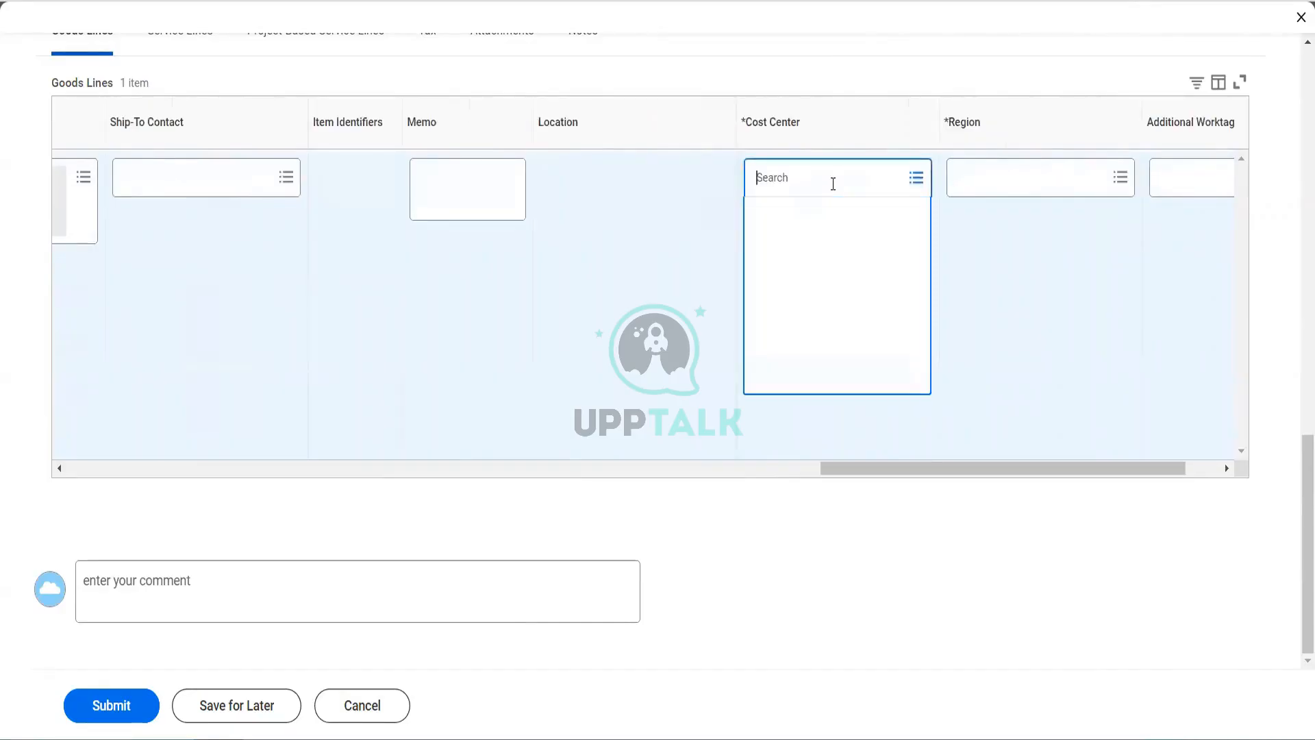
{"action": "type", "text": "ARC"}
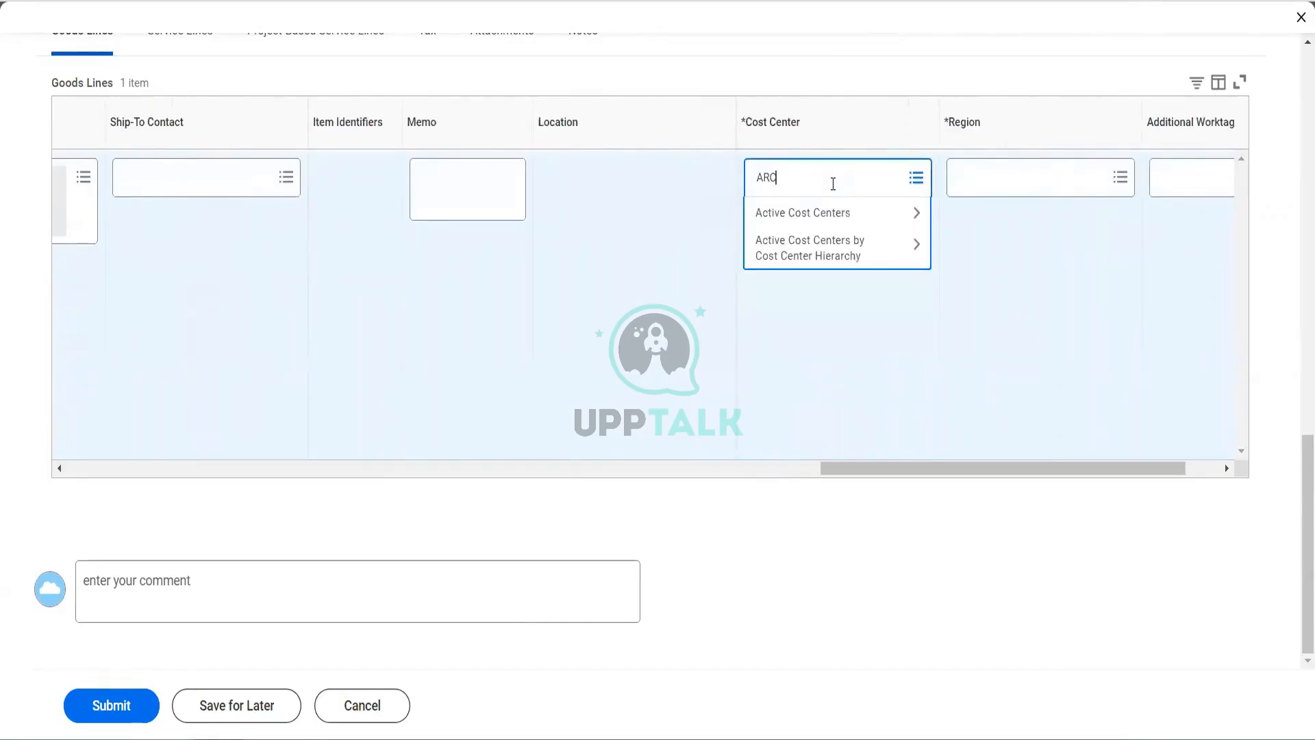
{"action": "key", "text": "Return"}
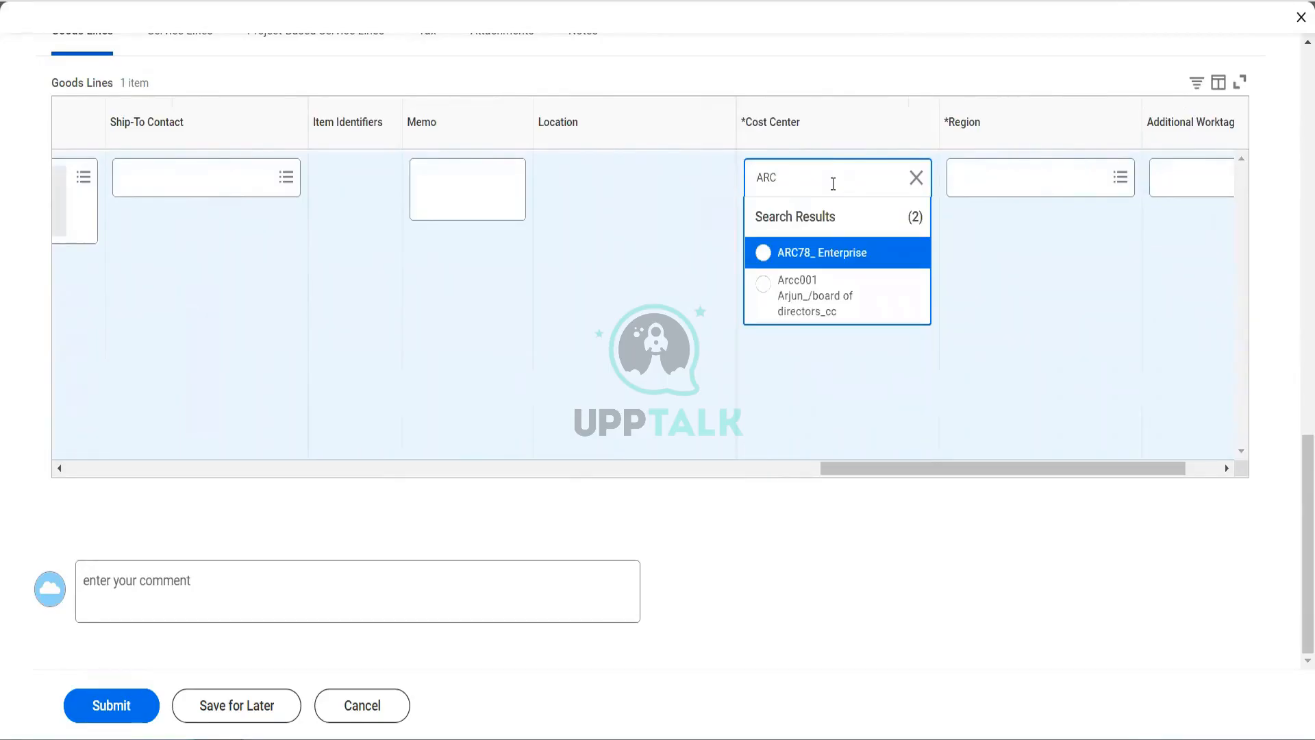
{"action": "left_click", "coordinate": [828, 263]}
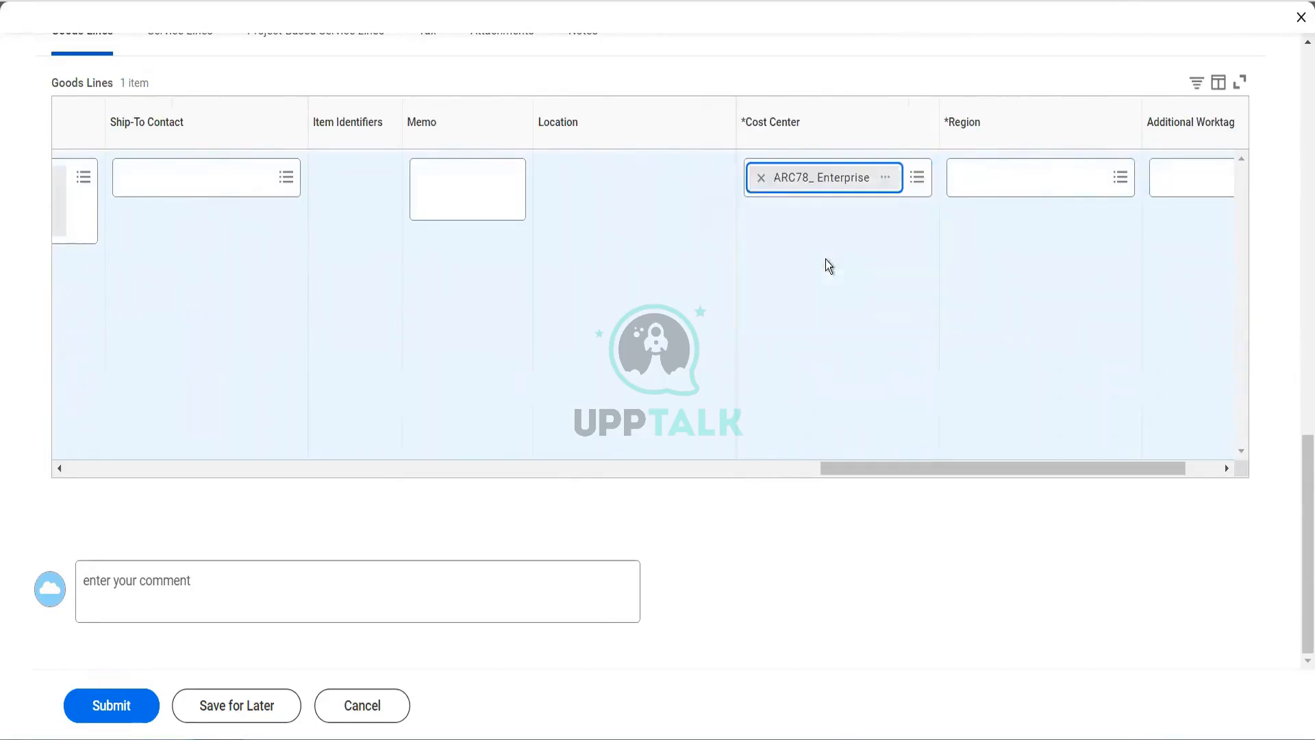
- Search the goods line's regions for "americas" and choose Americas
{"action": "left_click", "coordinate": [970, 187]}
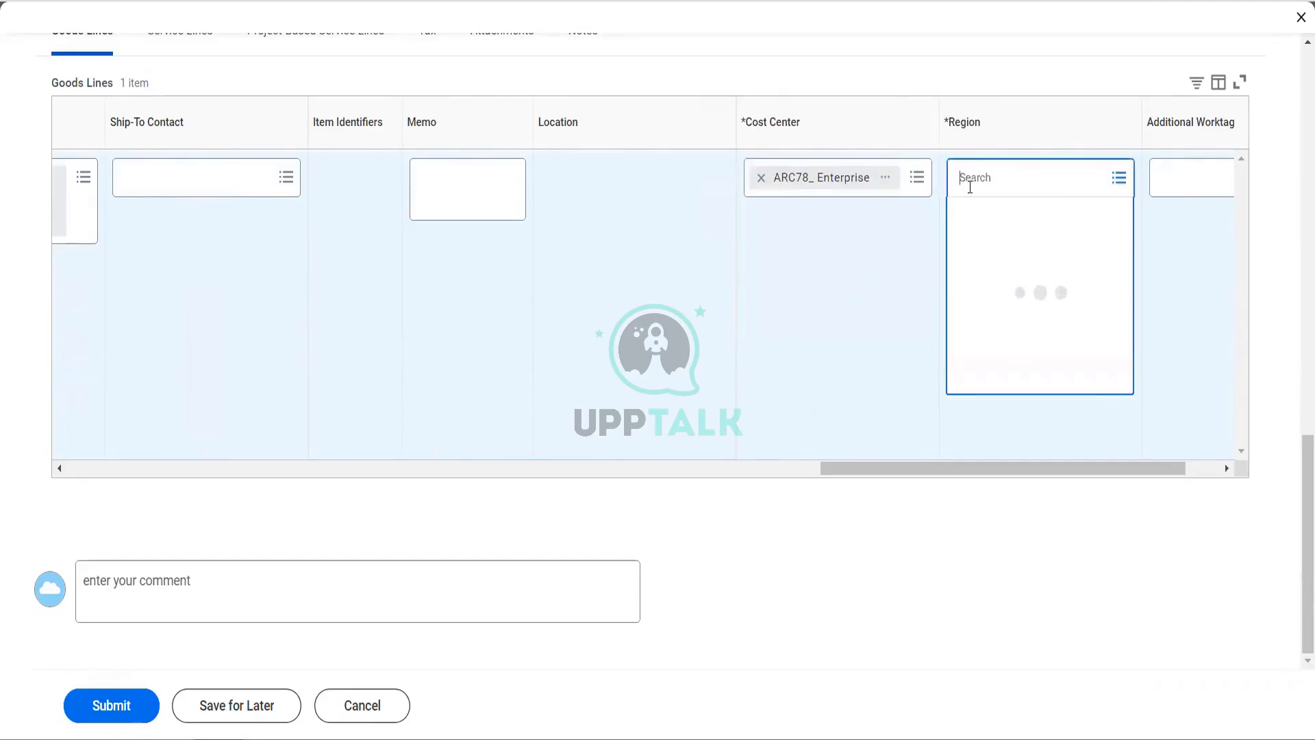
{"action": "type", "text": "m"}
{"action": "key", "text": "BackSpace"}
{"action": "type", "text": "americas"}
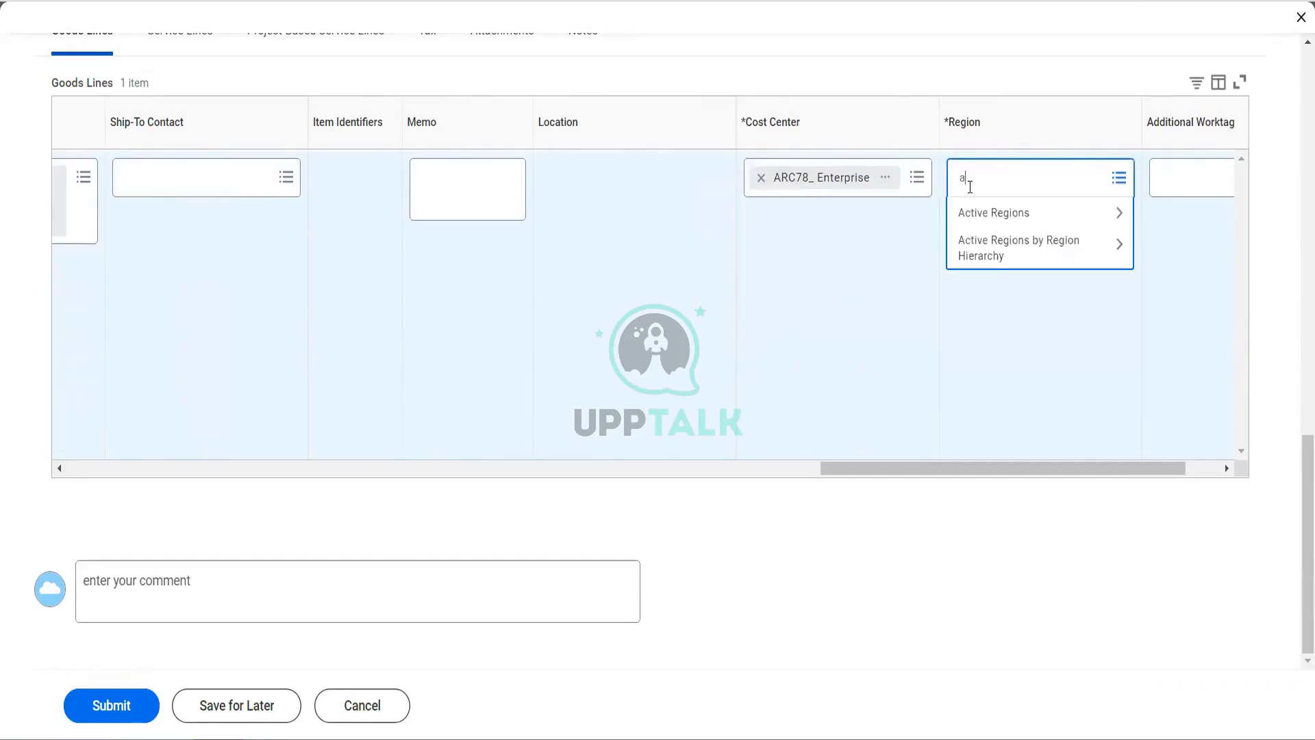
{"action": "key", "text": "Return"}
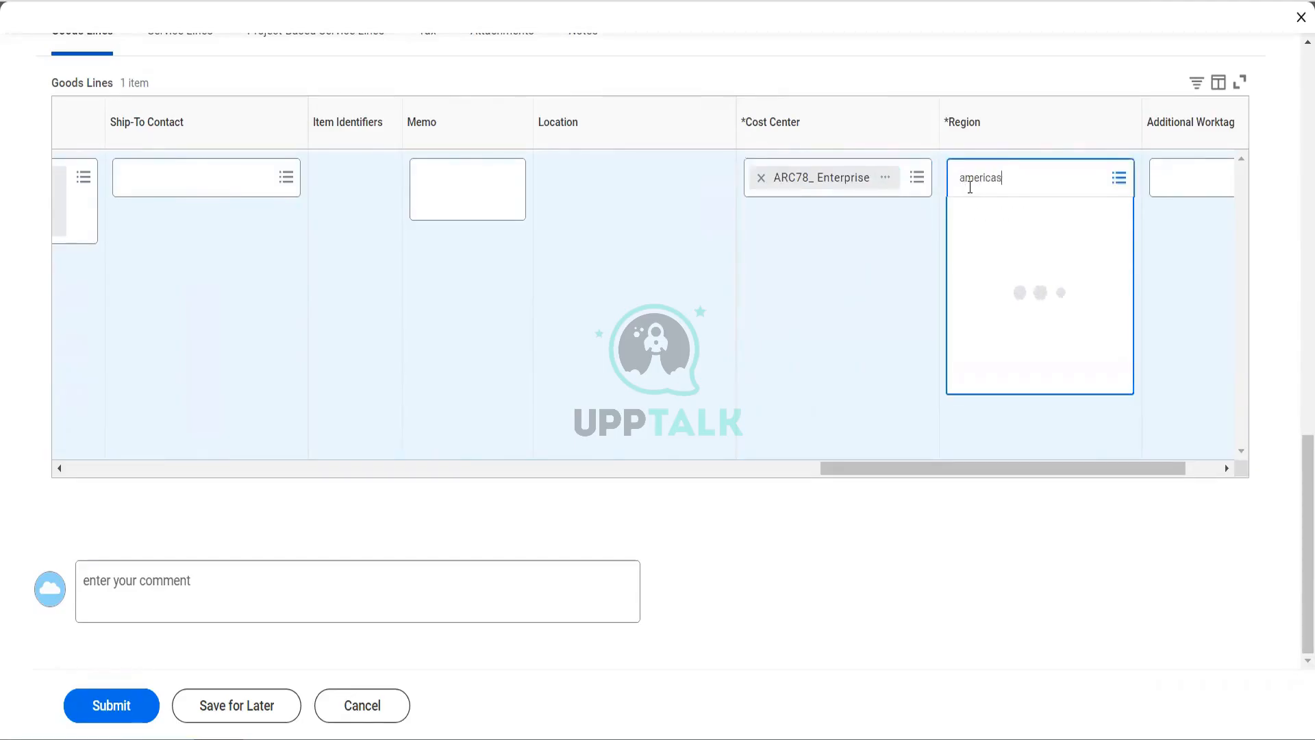
{"action": "left_click", "coordinate": [1018, 264]}
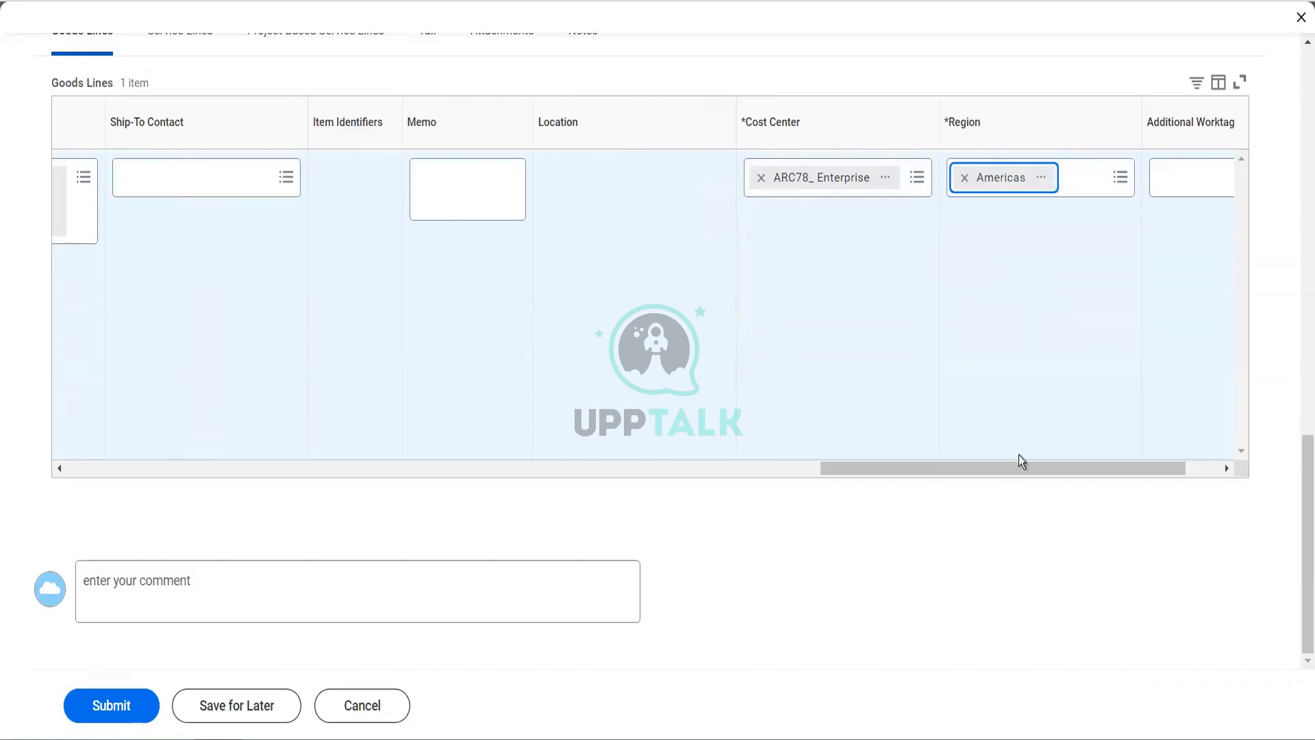
- Check the goods line's remaining fields and the contract's service lines, and submit the supplier contract
{"action": "left_click_drag", "start_coordinate": [1014, 466], "coordinate": [1080, 471]}
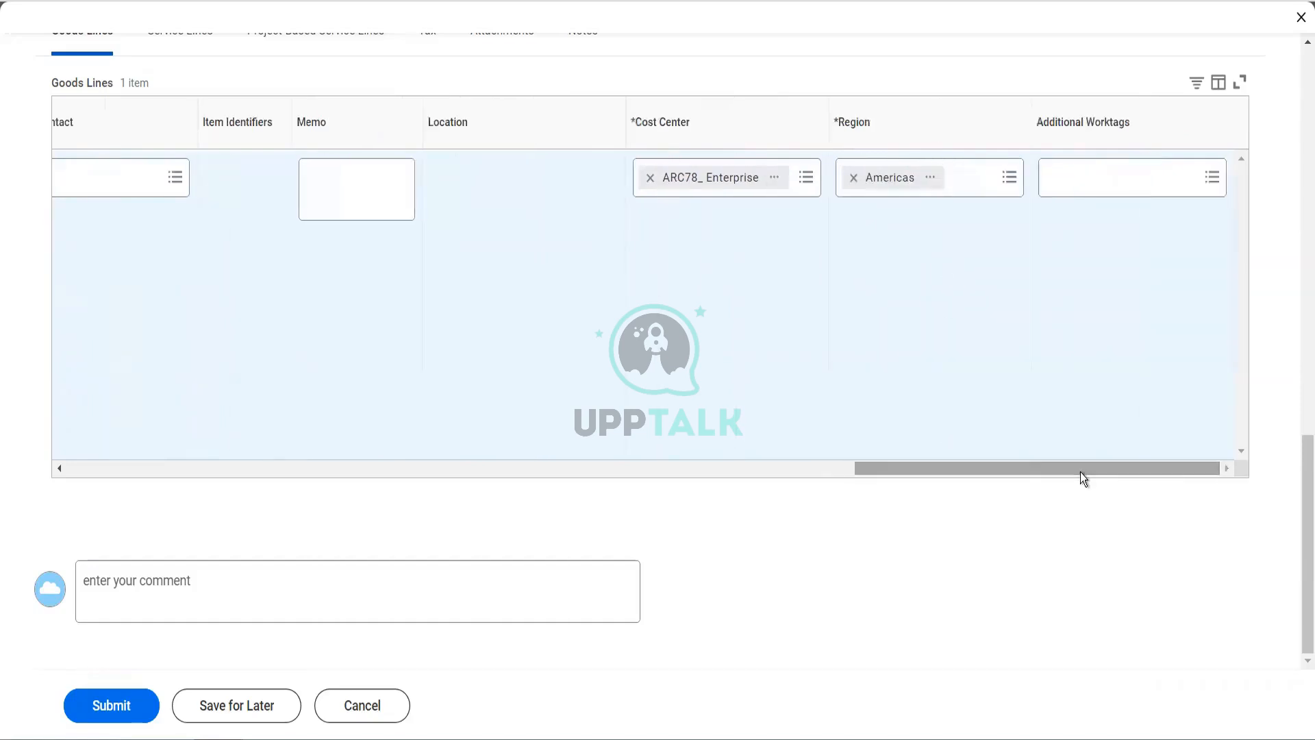
{"action": "scroll", "coordinate": [487, 562], "scroll_direction": "up", "scroll_amount": 7}
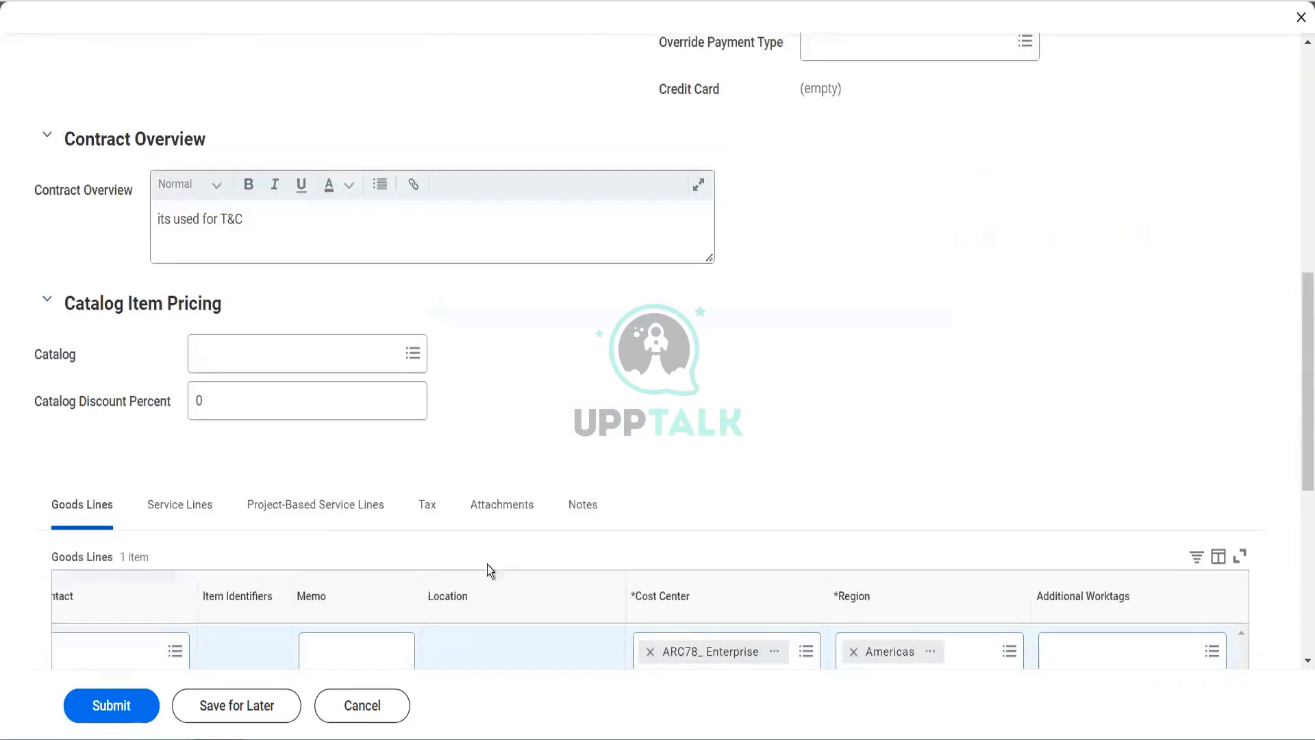
{"action": "left_click", "coordinate": [196, 528]}
{"action": "scroll", "coordinate": [544, 470], "scroll_direction": "down", "scroll_amount": 5}
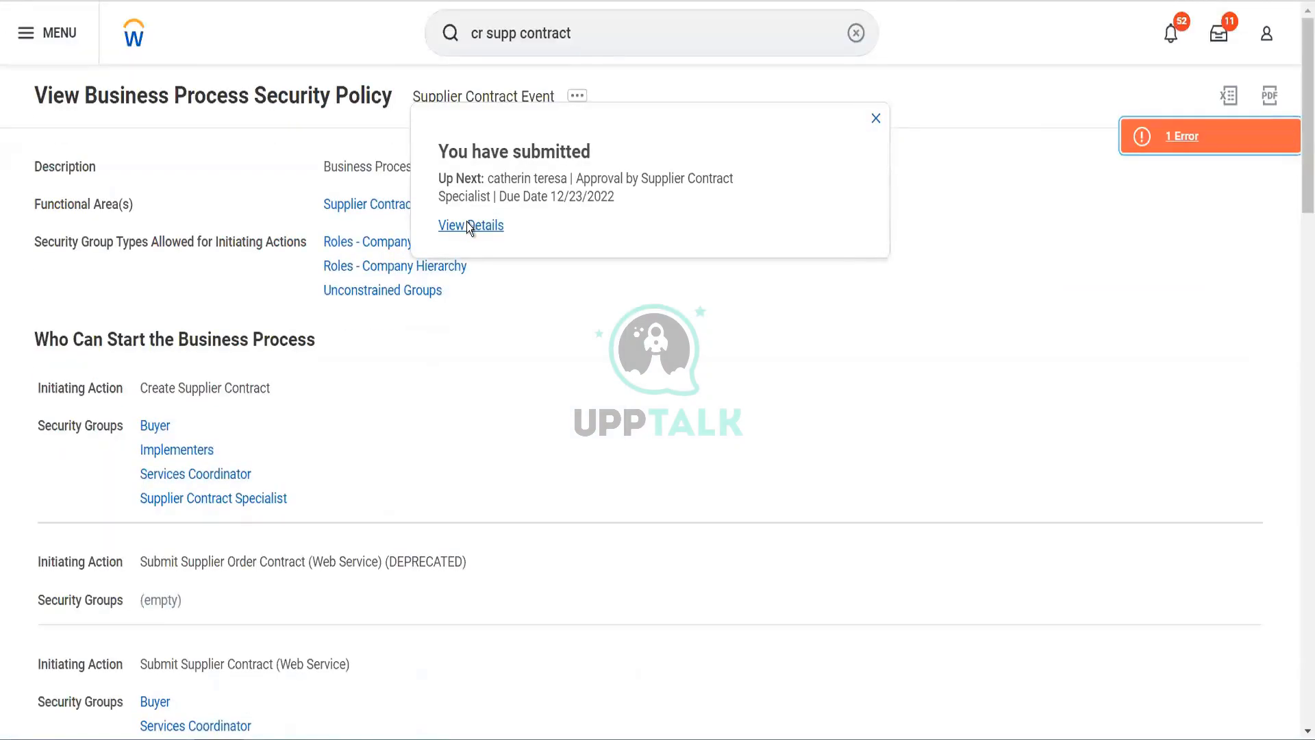
- Open the submitted contract's details and examine its process history, including the approval step and its assignee
{"action": "left_click", "coordinate": [468, 225]}
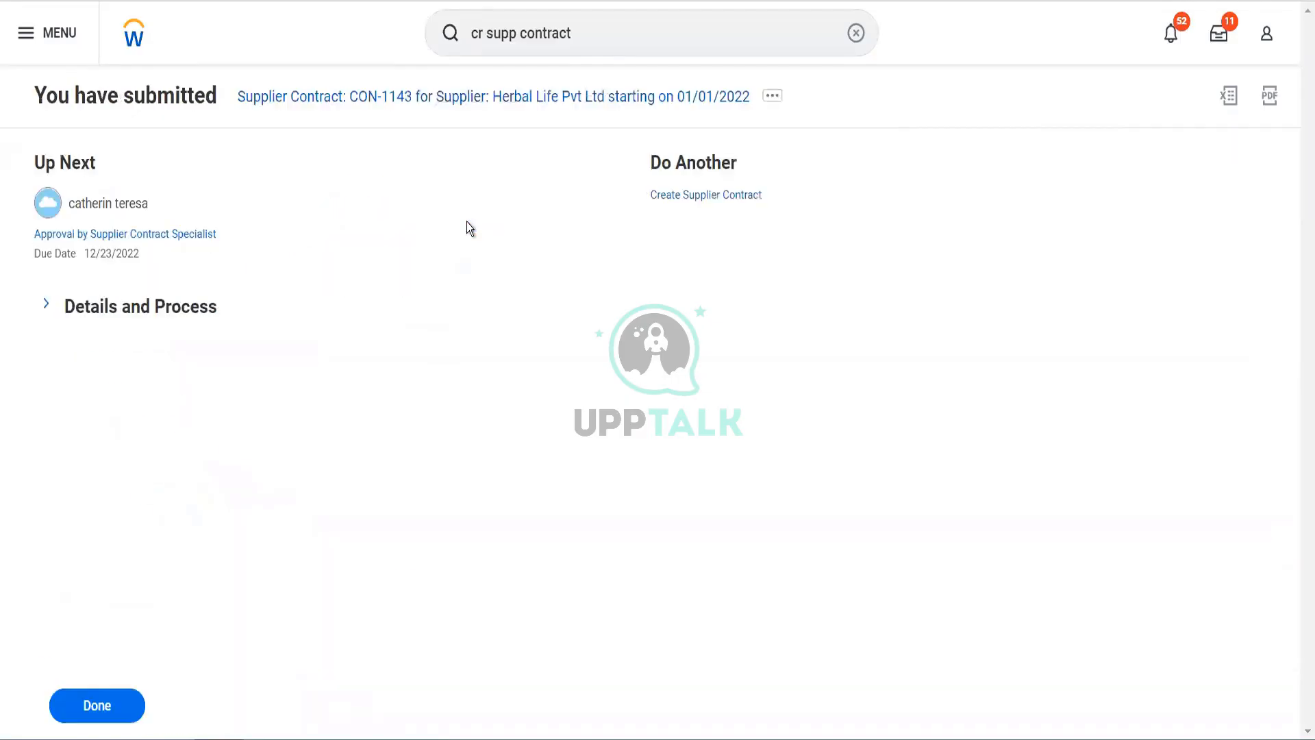
{"action": "left_click", "coordinate": [183, 309]}
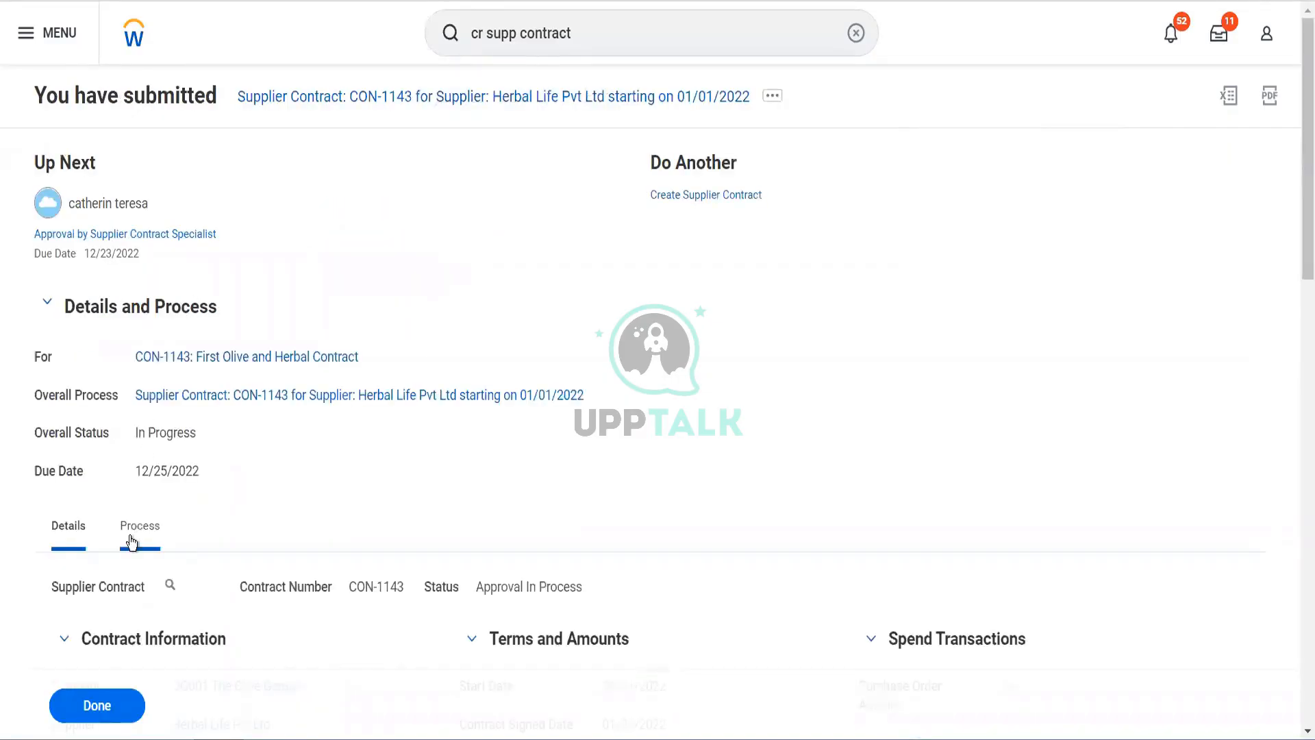
{"action": "left_click", "coordinate": [131, 543]}
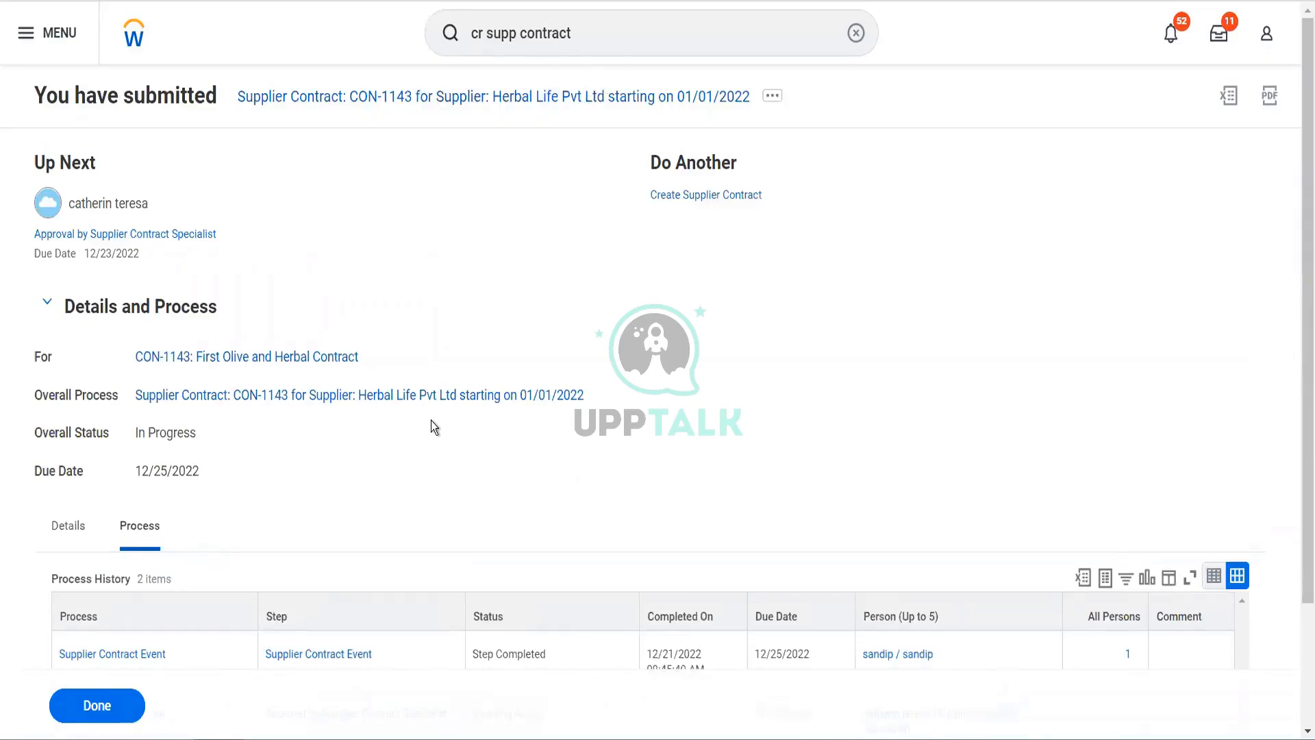
{"action": "scroll", "coordinate": [430, 421], "scroll_direction": "down", "scroll_amount": 2}
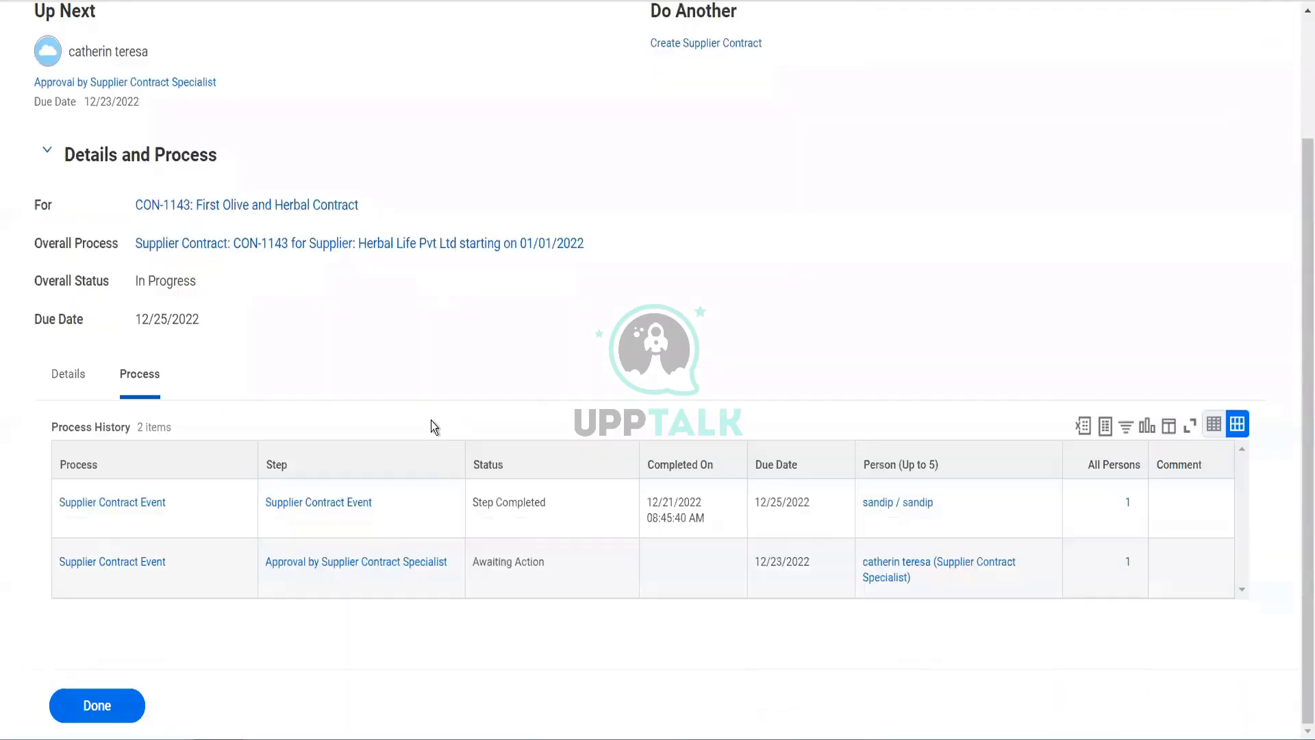
- Look through the available actions for the worker assigned to the approval, including the Security Profile options, and close that worker's preview
{"action": "left_click", "coordinate": [925, 582]}
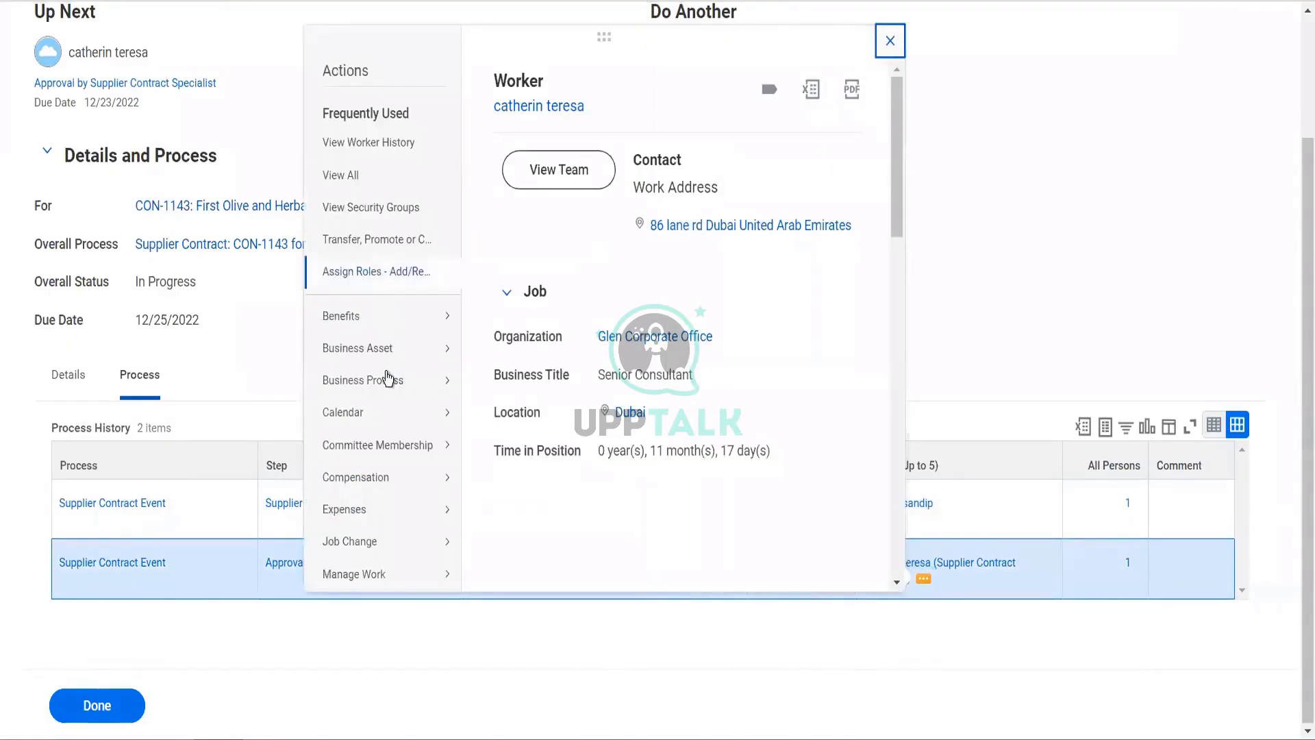
{"action": "scroll", "coordinate": [377, 406], "scroll_direction": "down", "scroll_amount": 3}
{"action": "mouse_move", "coordinate": [396, 412]}
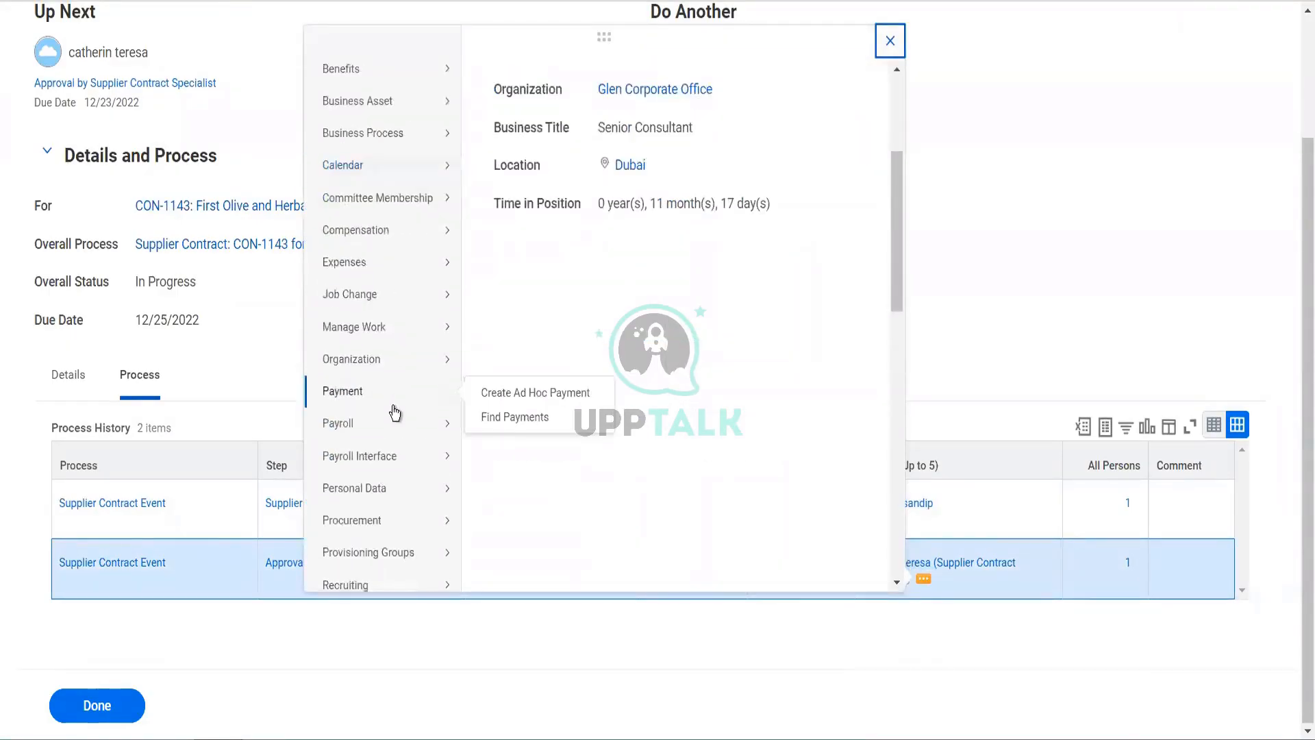
{"action": "scroll", "coordinate": [395, 412], "scroll_direction": "down", "scroll_amount": 6}
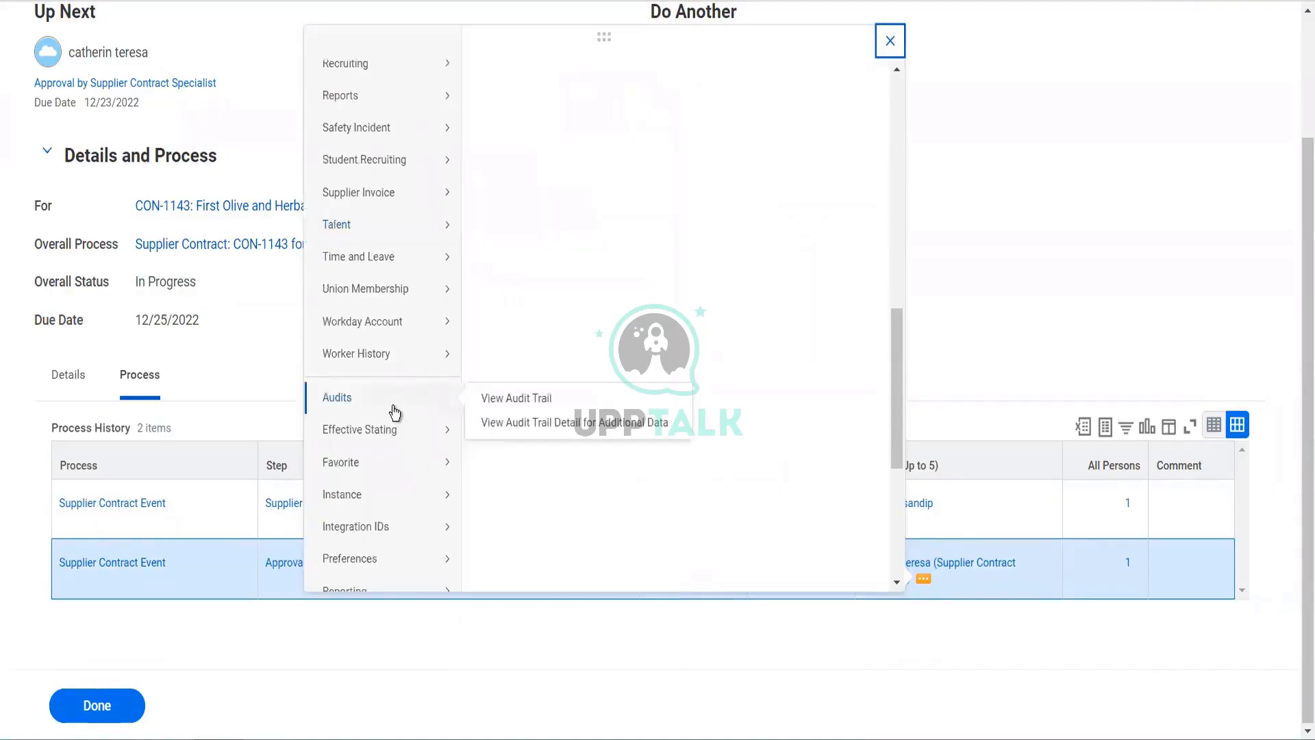
{"action": "scroll", "coordinate": [396, 412], "scroll_direction": "down", "scroll_amount": 3}
{"action": "scroll", "coordinate": [395, 412], "scroll_direction": "down", "scroll_amount": 1}
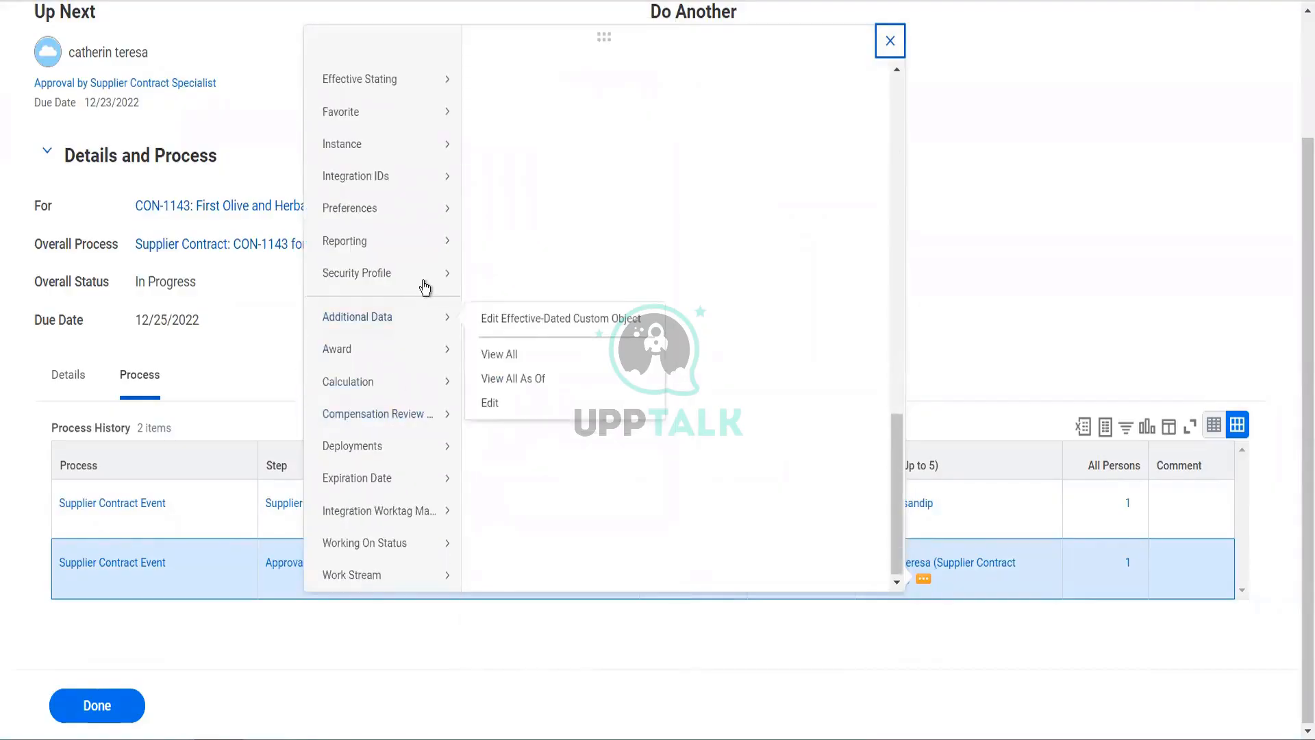
{"action": "mouse_move", "coordinate": [422, 281]}
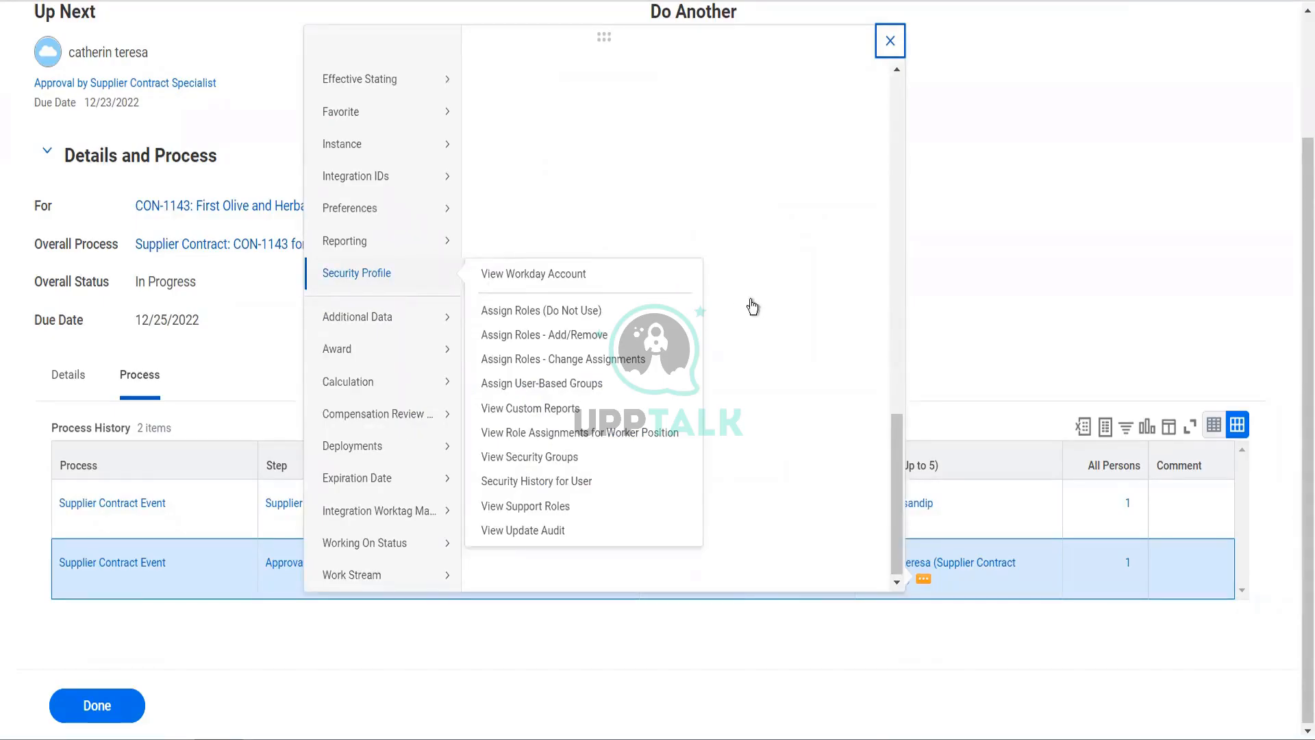
{"action": "left_click", "coordinate": [898, 73]}
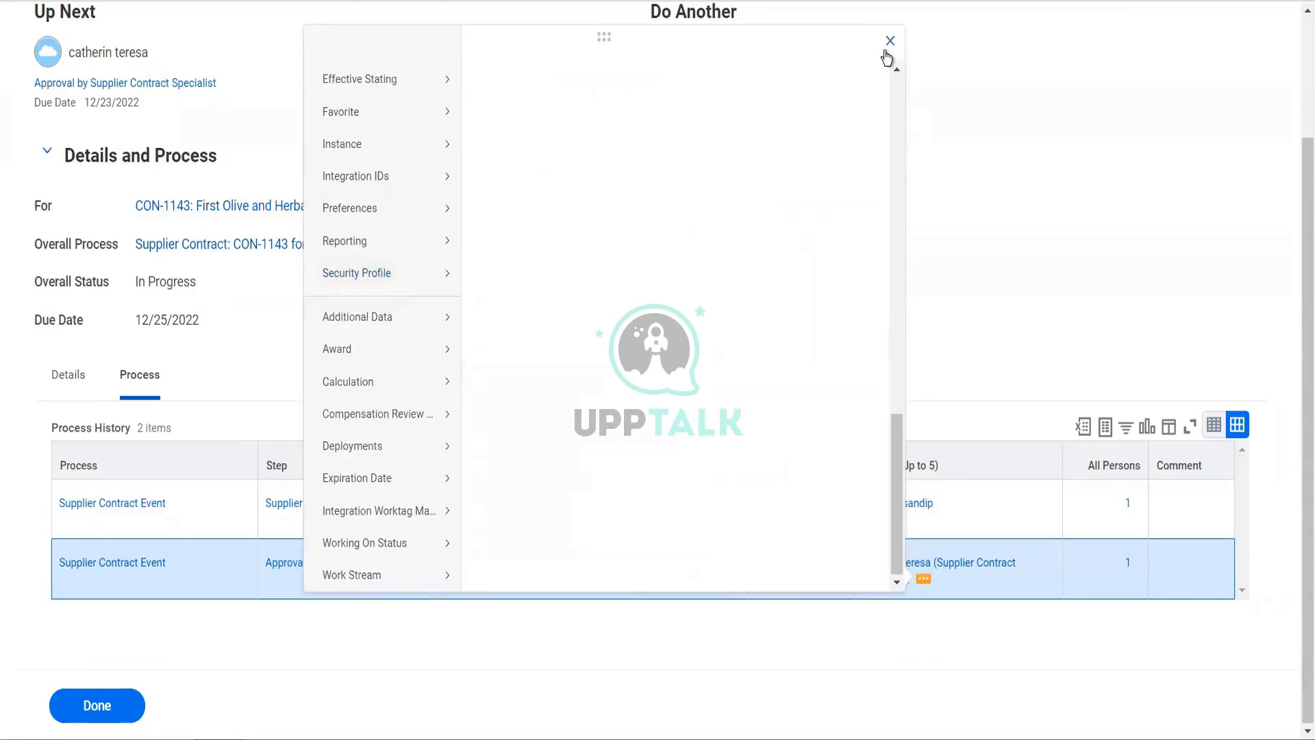
{"action": "left_click", "coordinate": [886, 53]}
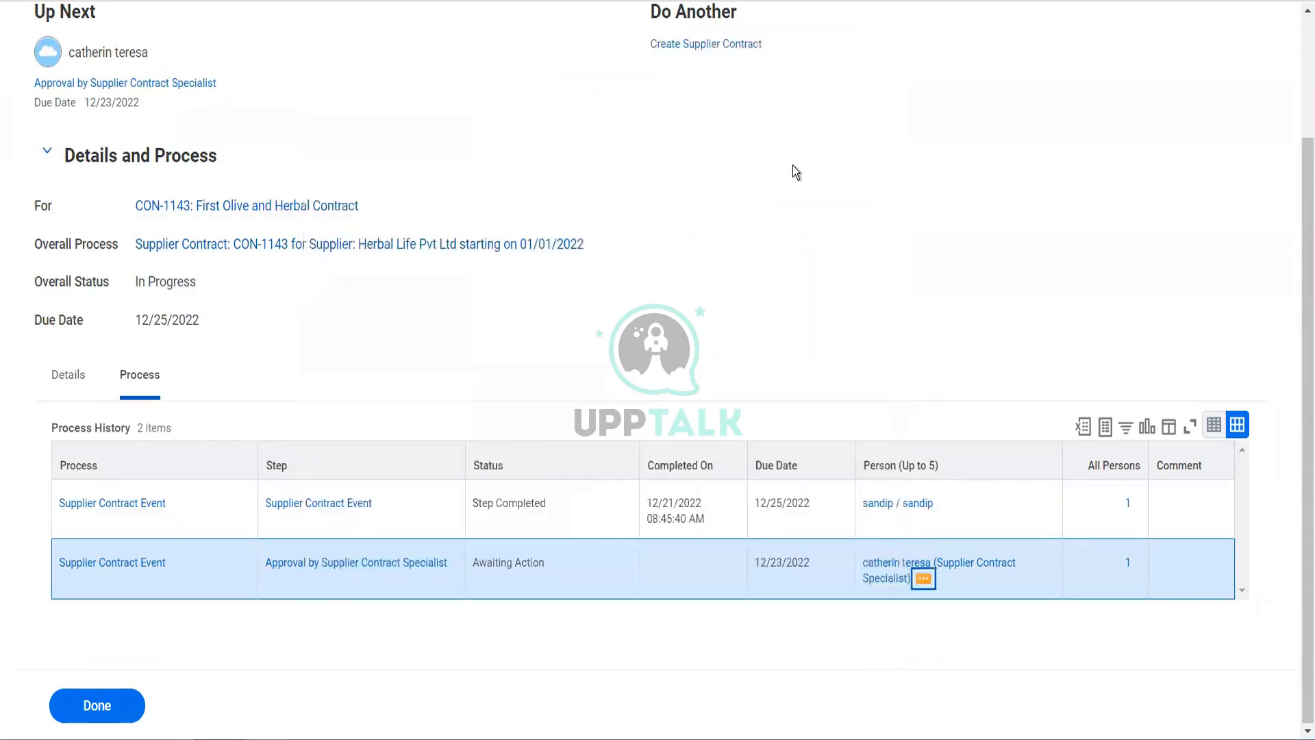
- Search for "sec prox" and open the Edit Security Proxy task
{"action": "scroll", "coordinate": [788, 170], "scroll_direction": "up", "scroll_amount": 2}
{"action": "left_click", "coordinate": [627, 45]}
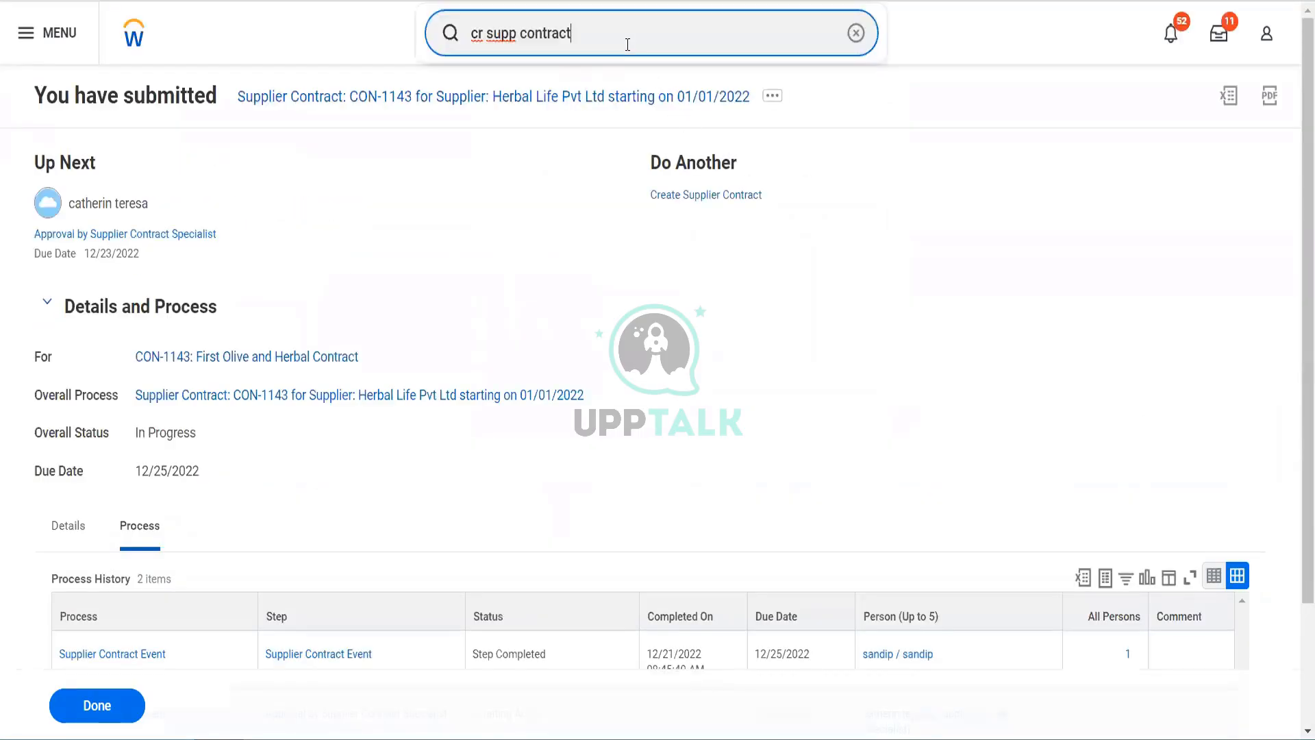
{"action": "key", "text": "ctrl+a"}
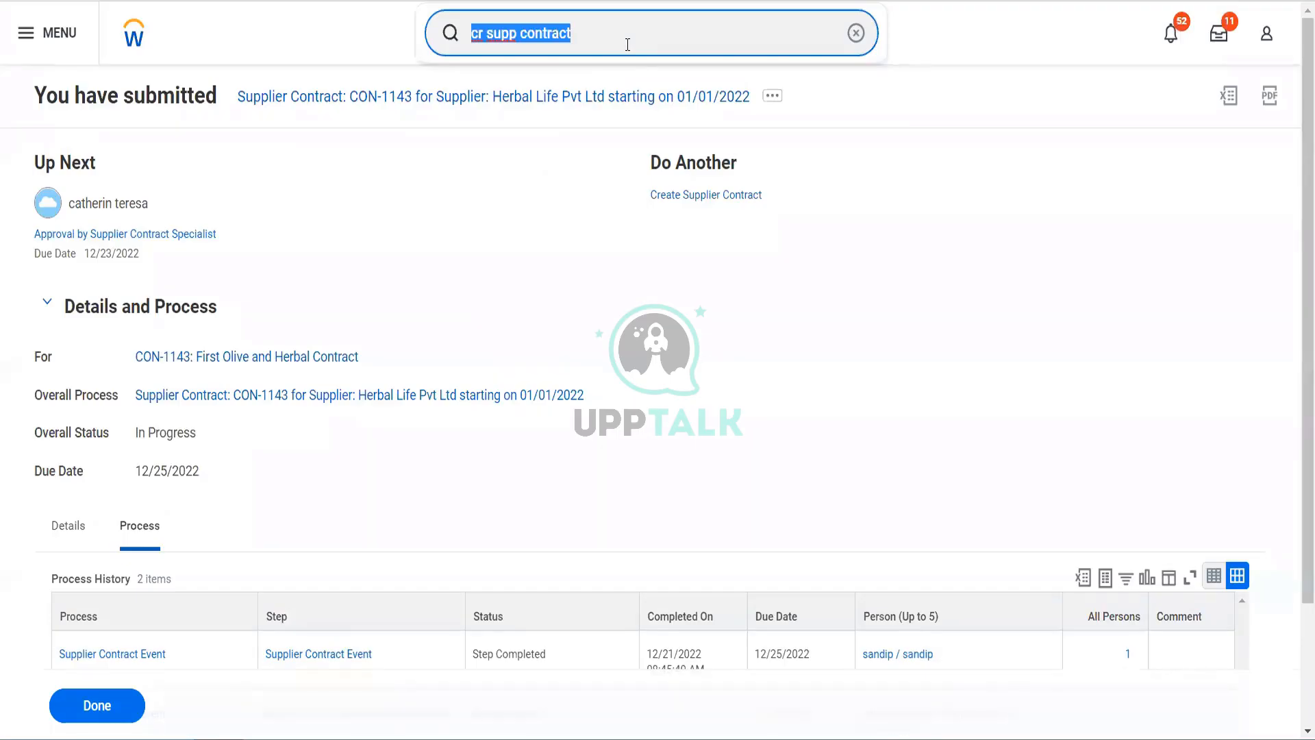
{"action": "type", "text": "sec prox"}
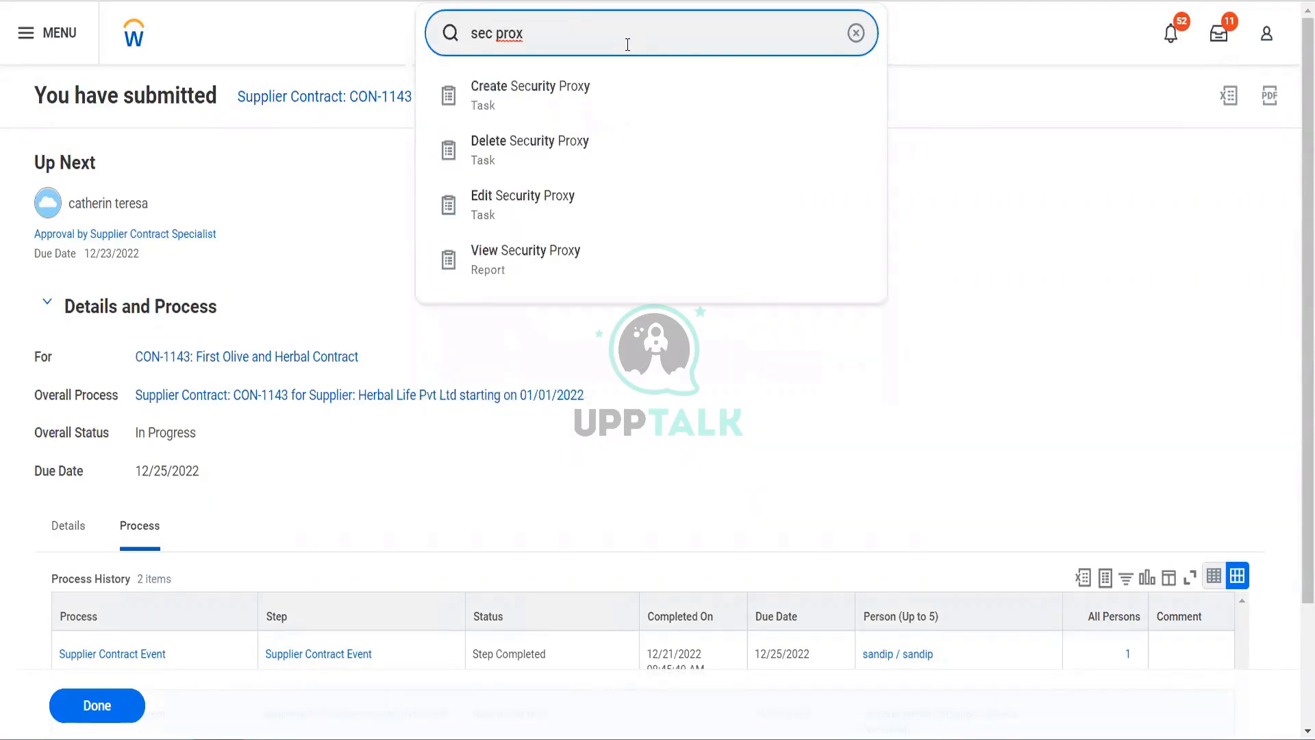
{"action": "key", "text": "Down"}
{"action": "key", "text": "Down"}
{"action": "key", "text": "Down"}
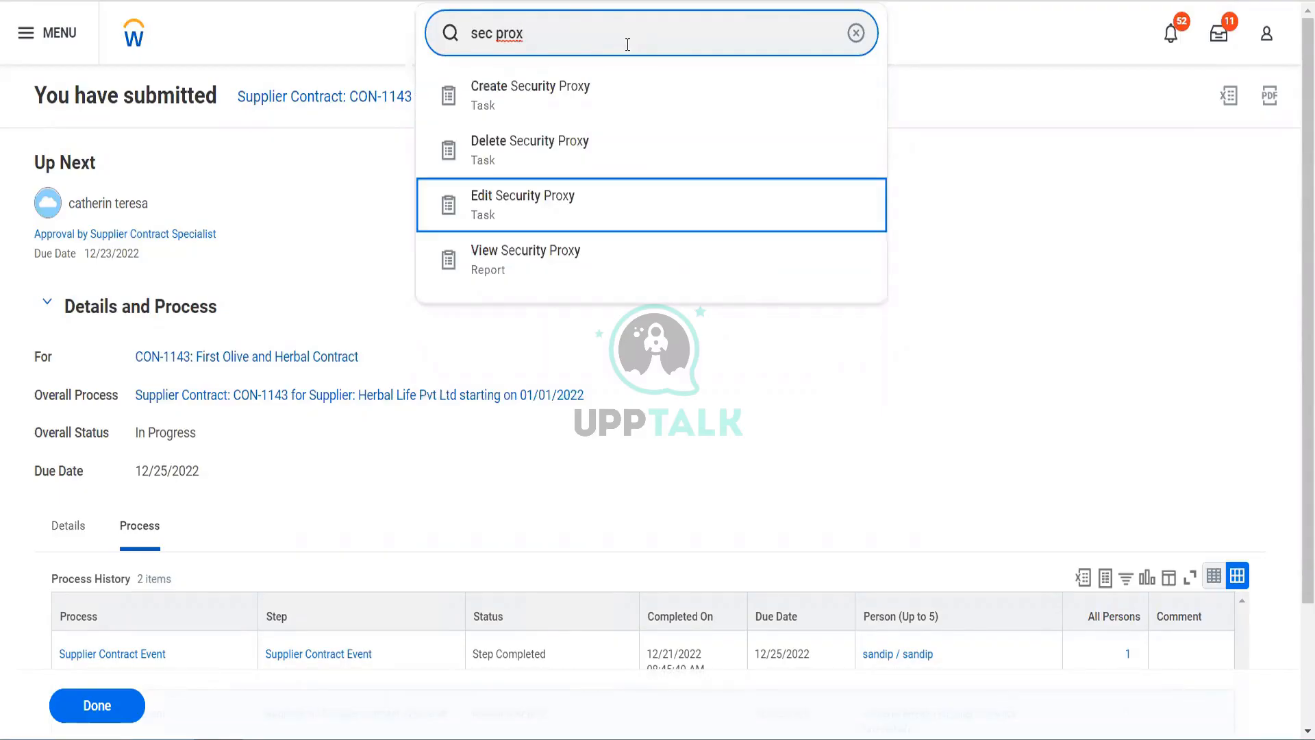
{"action": "key", "text": "Return"}
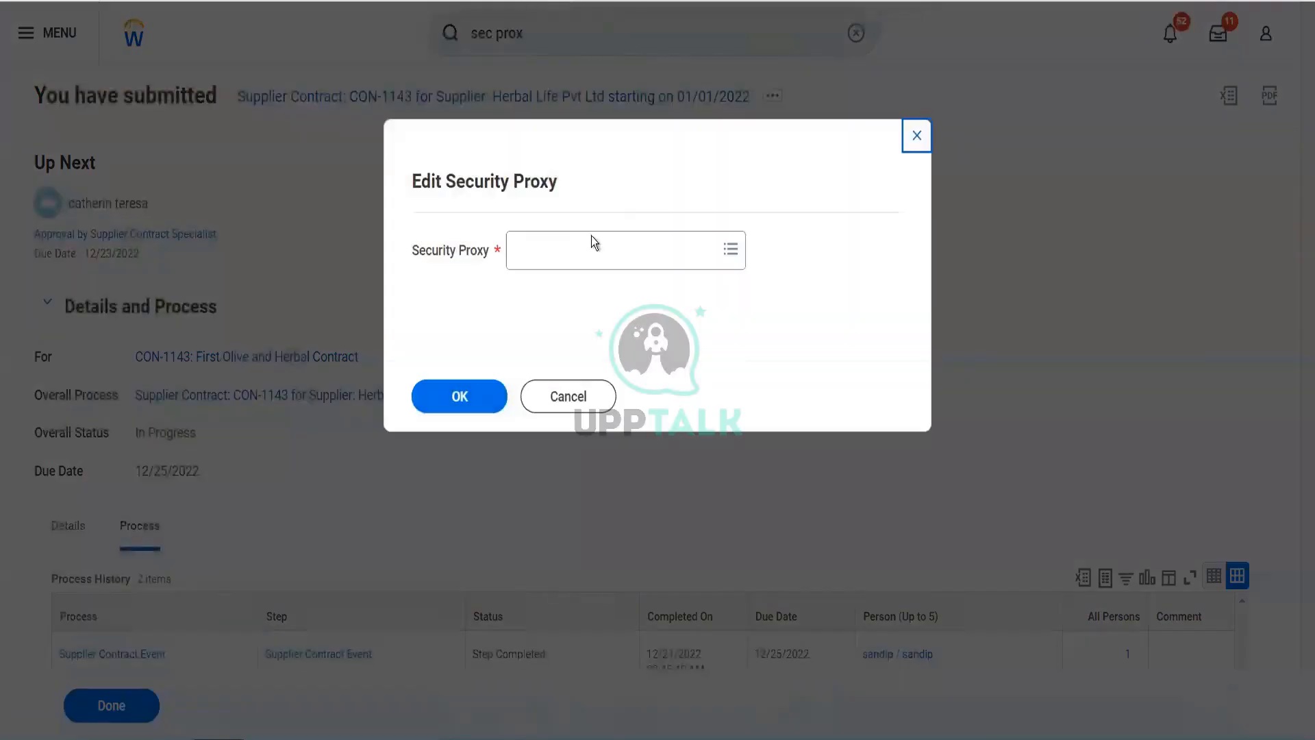
- Look through the list of all existing security proxies without choosing one
{"action": "left_click", "coordinate": [592, 241]}
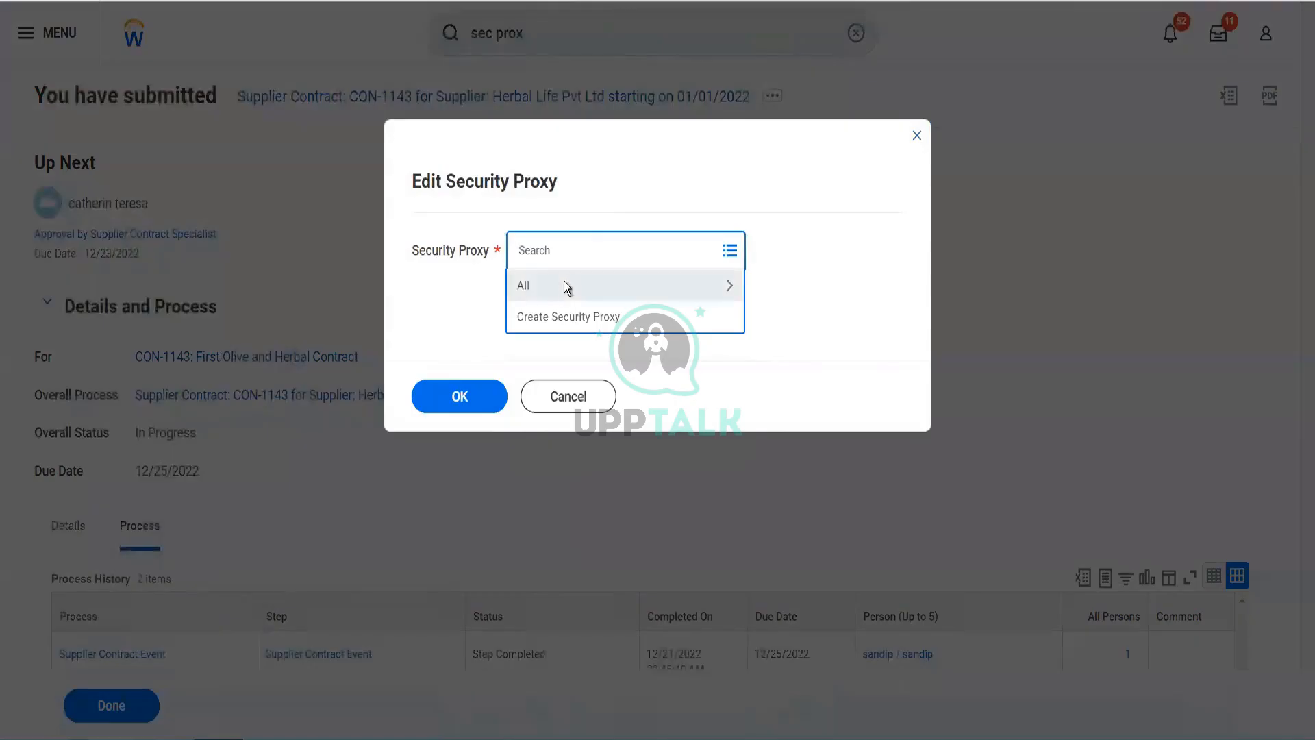
{"action": "left_click", "coordinate": [565, 285]}
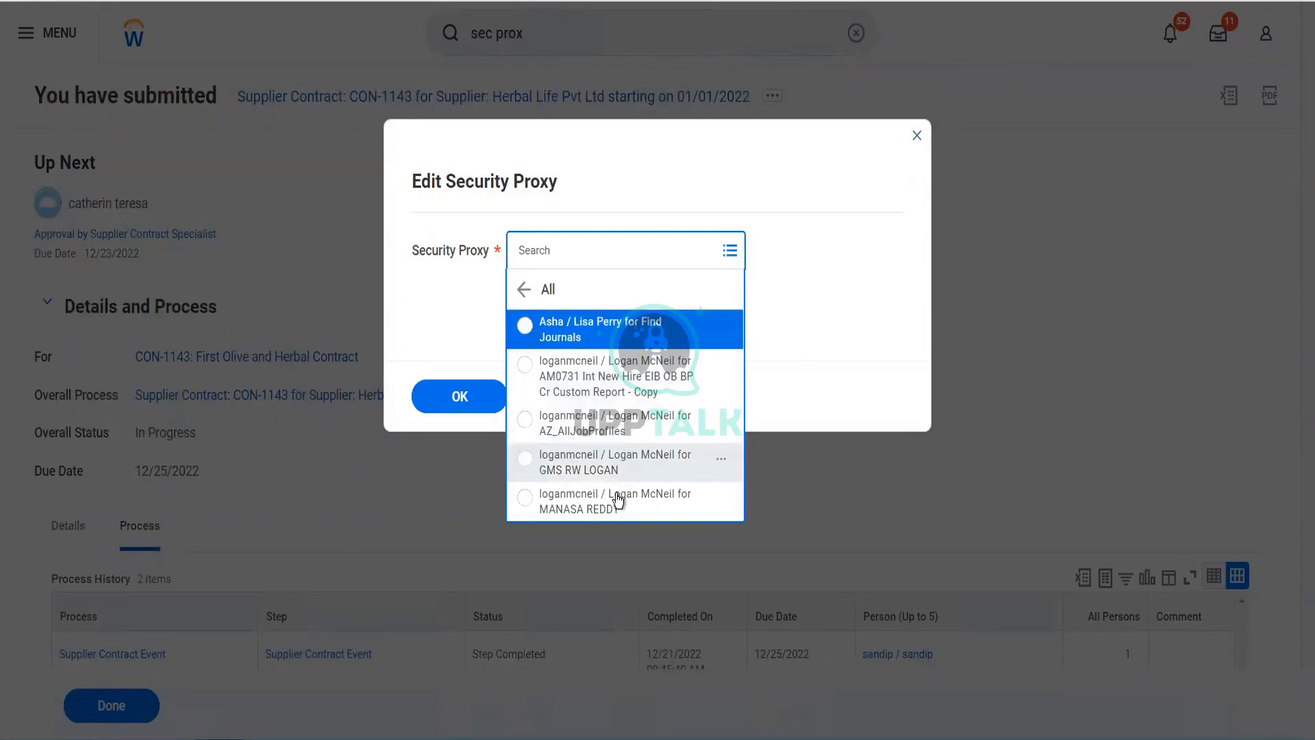
{"action": "left_click", "coordinate": [795, 388]}
{"action": "left_click", "coordinate": [635, 256]}
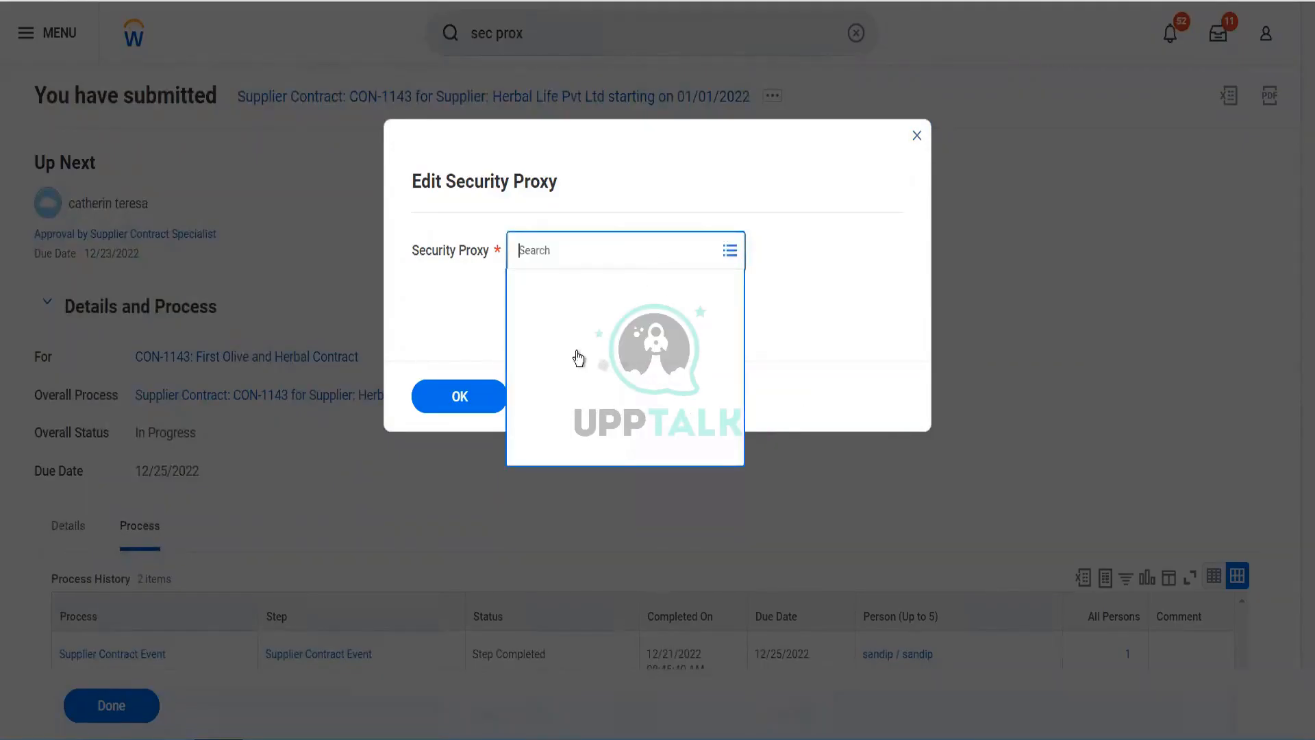
{"action": "left_click", "coordinate": [479, 301]}
{"action": "left_click", "coordinate": [566, 267]}
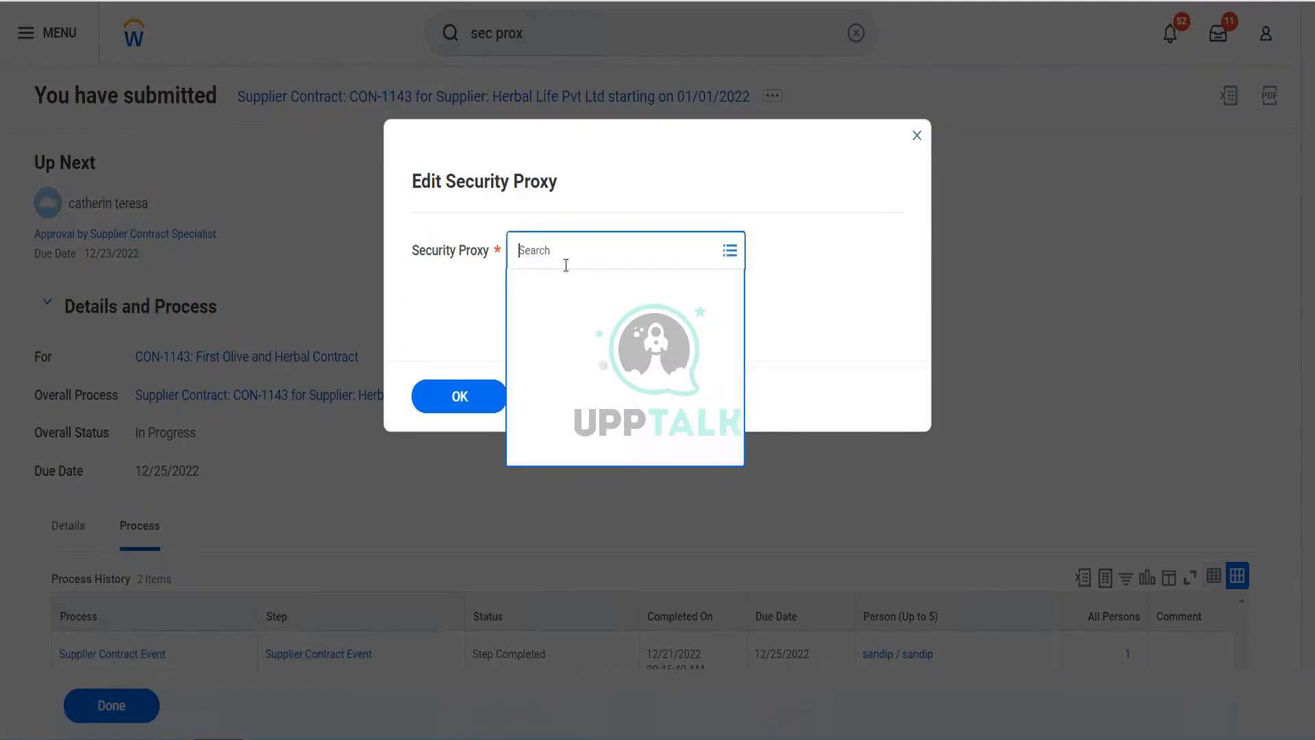
- Bring up the Create Security Proxy form, and cancel both it and the Edit Security Proxy task
{"action": "left_click", "coordinate": [567, 318]}
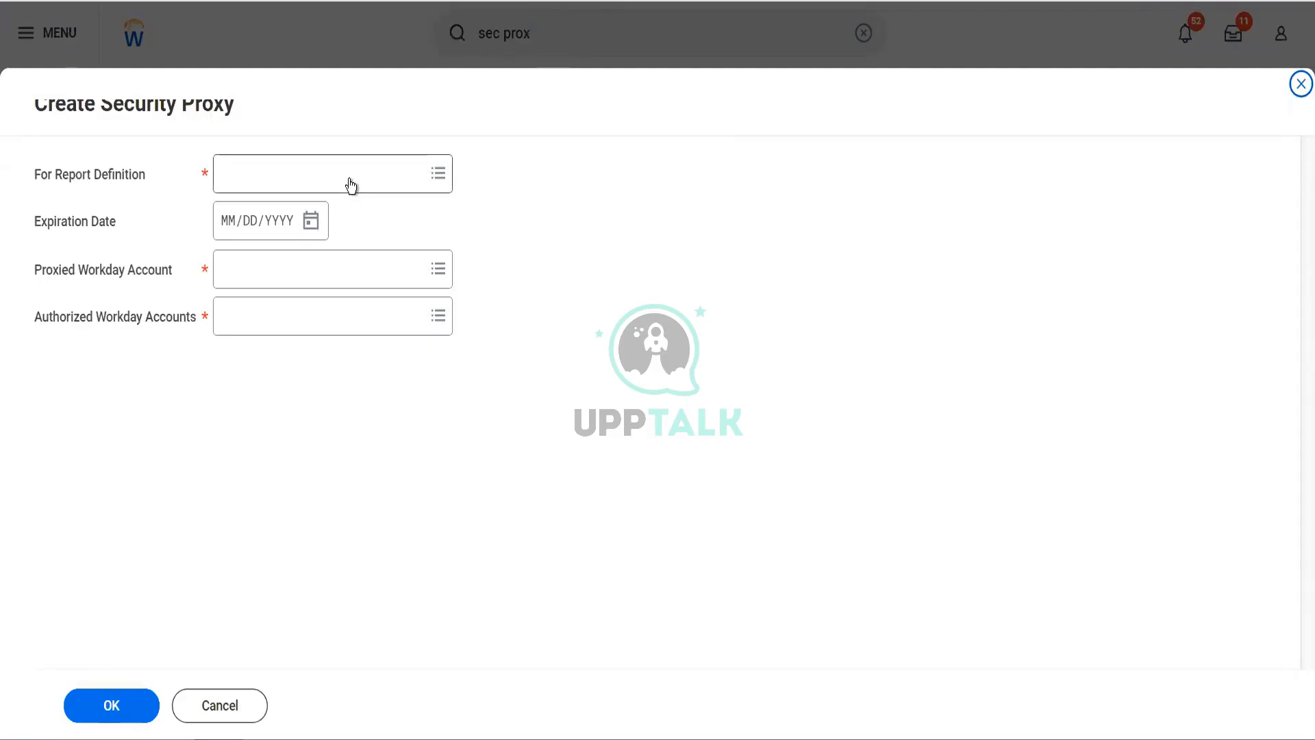
{"action": "left_click", "coordinate": [243, 717]}
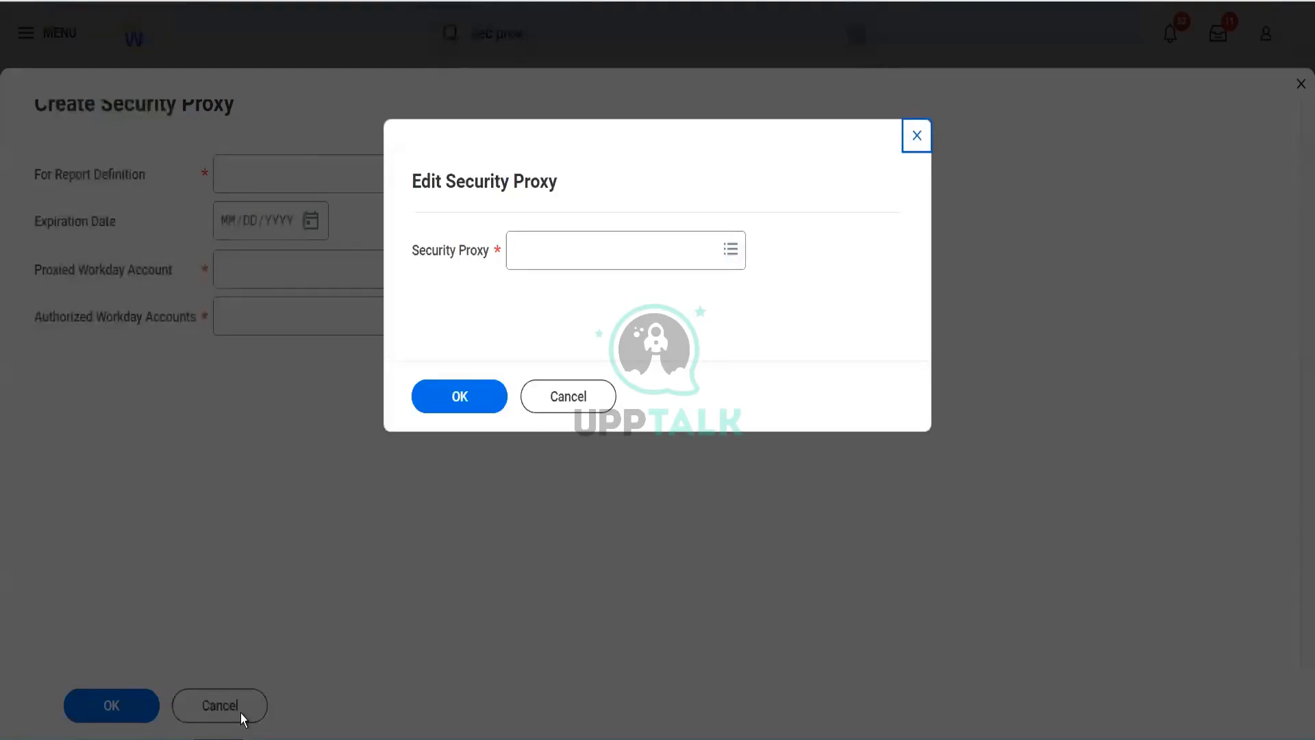
{"action": "left_click", "coordinate": [567, 398]}
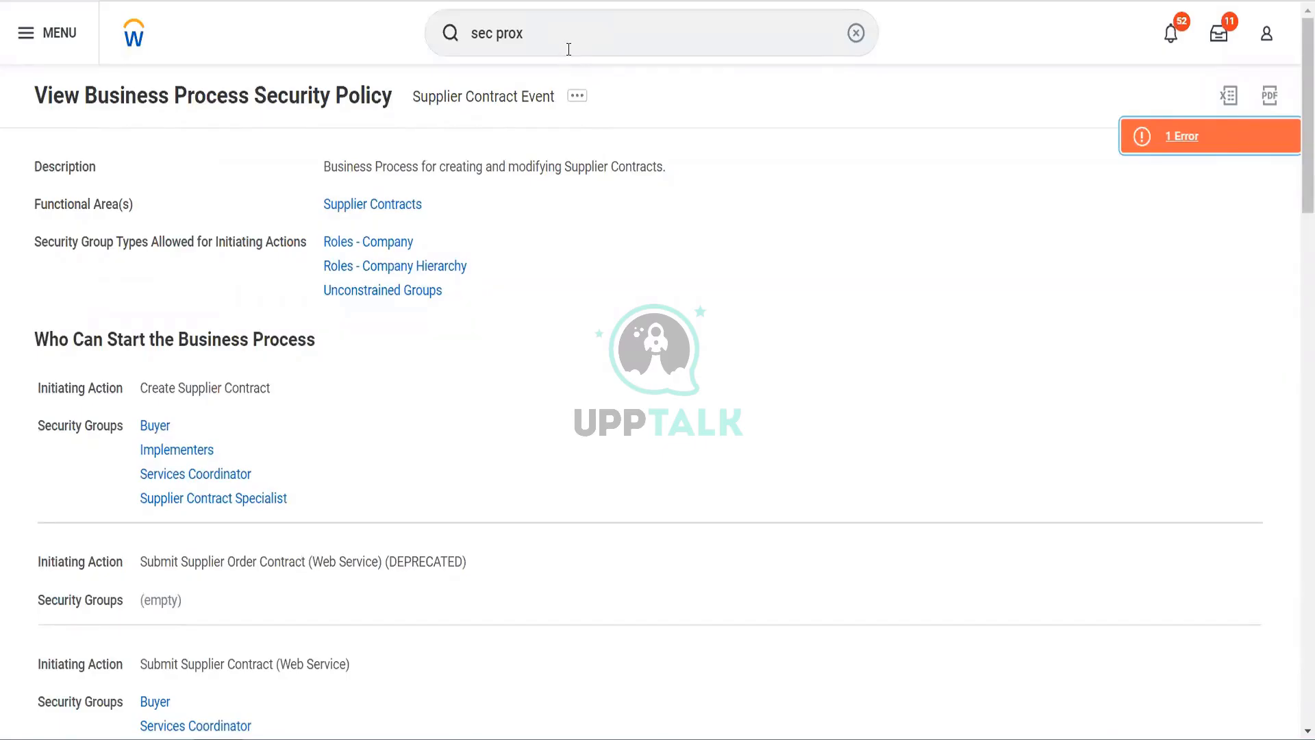
- Search for "proxy policy" and open the Edit Proxy Access Policy task
{"action": "left_click_drag", "start_coordinate": [566, 47], "coordinate": [476, 38]}
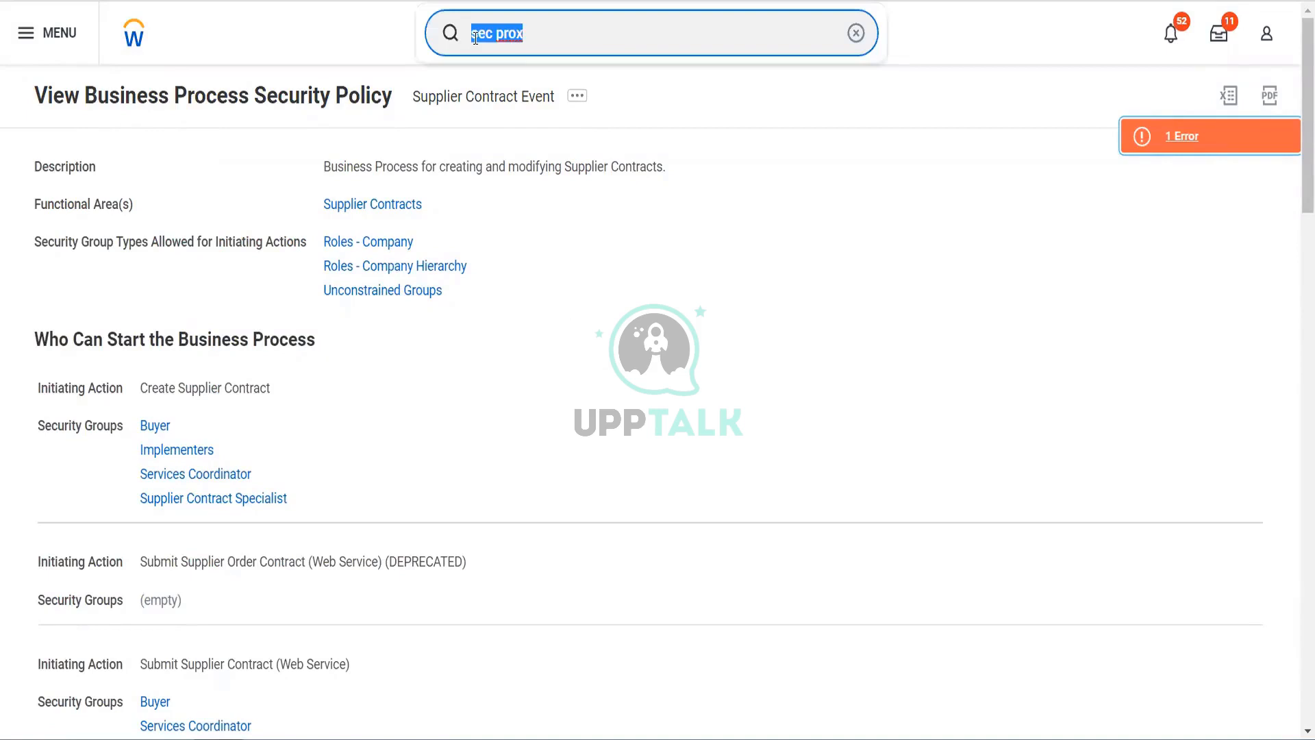
{"action": "type", "text": "proxy polic"}
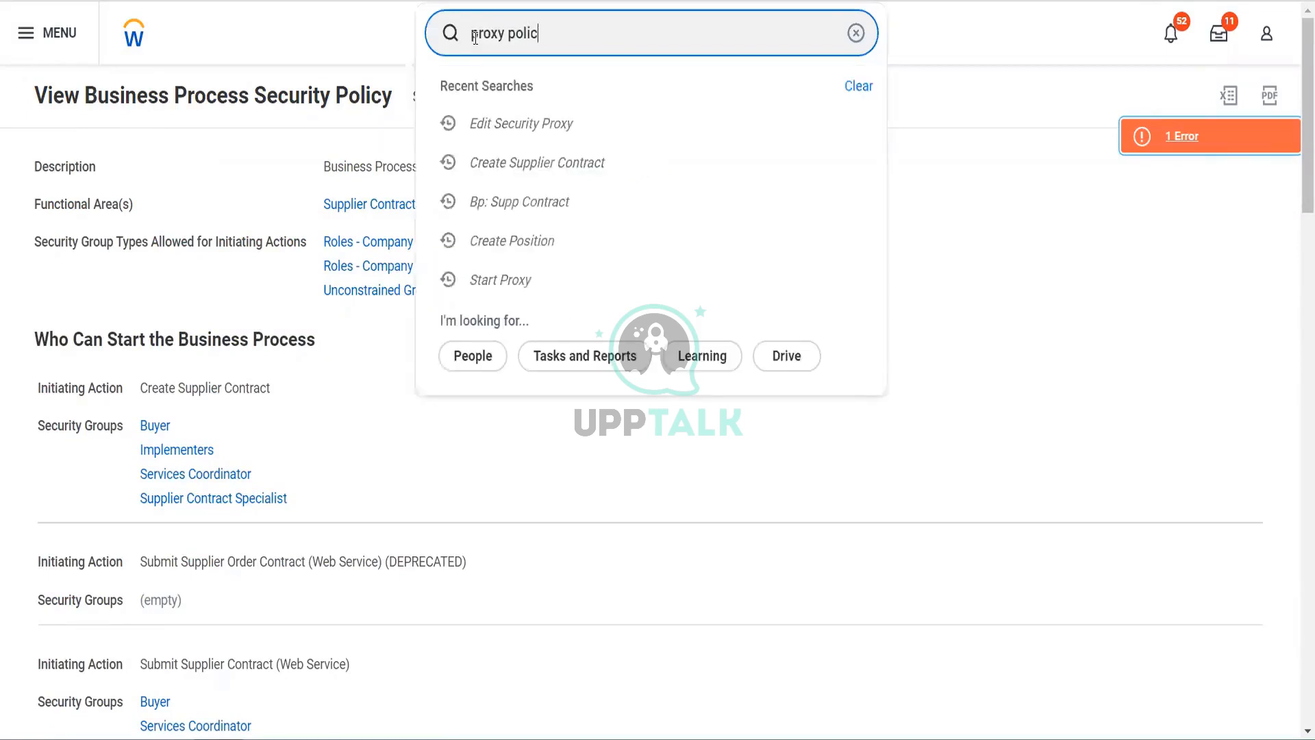
{"action": "type", "text": "y"}
{"action": "key", "text": "Down"}
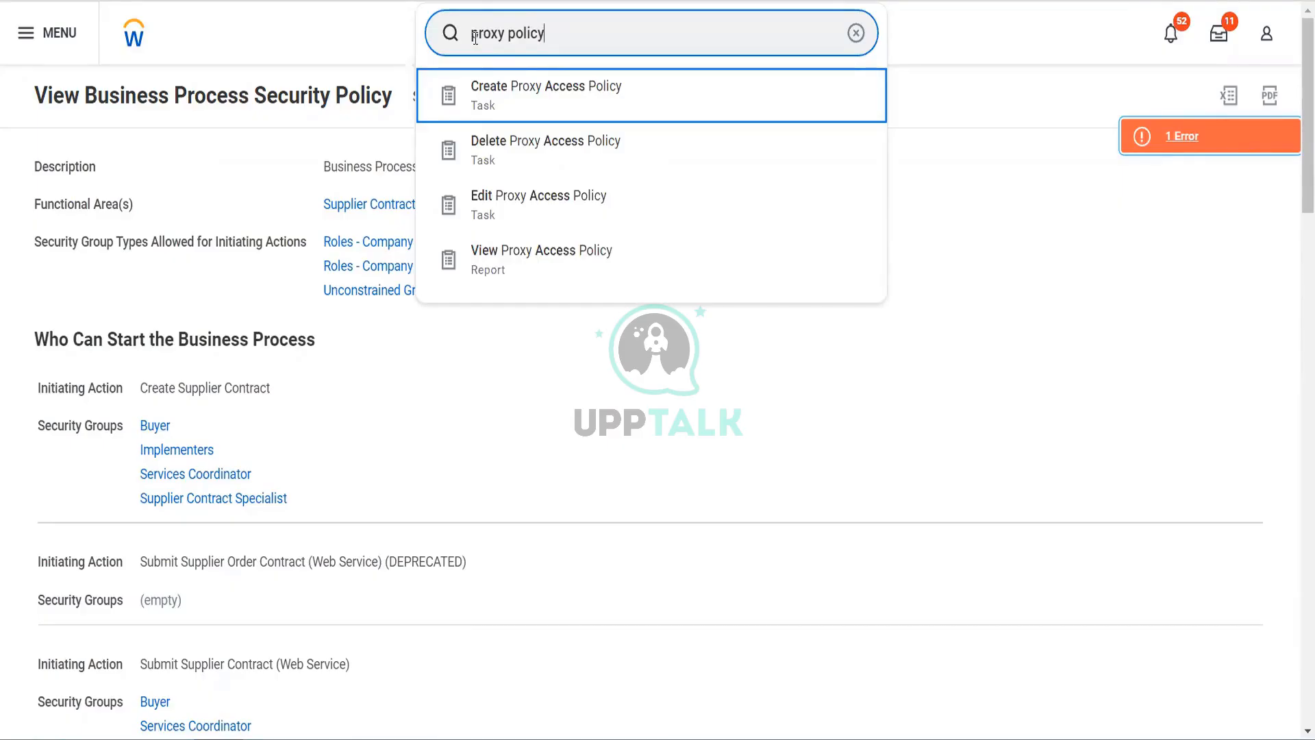
{"action": "key", "text": "Down"}
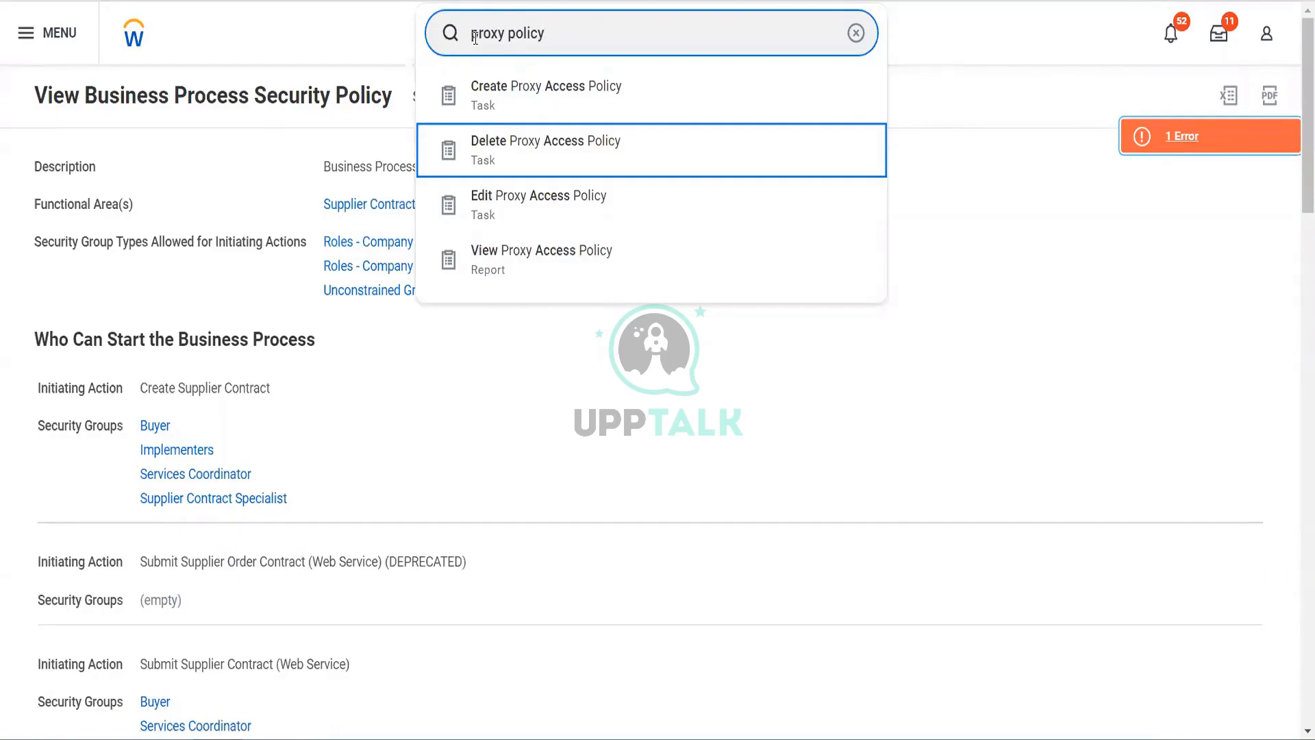
{"action": "key", "text": "Down"}
{"action": "key", "text": "Up"}
{"action": "key", "text": "Down"}
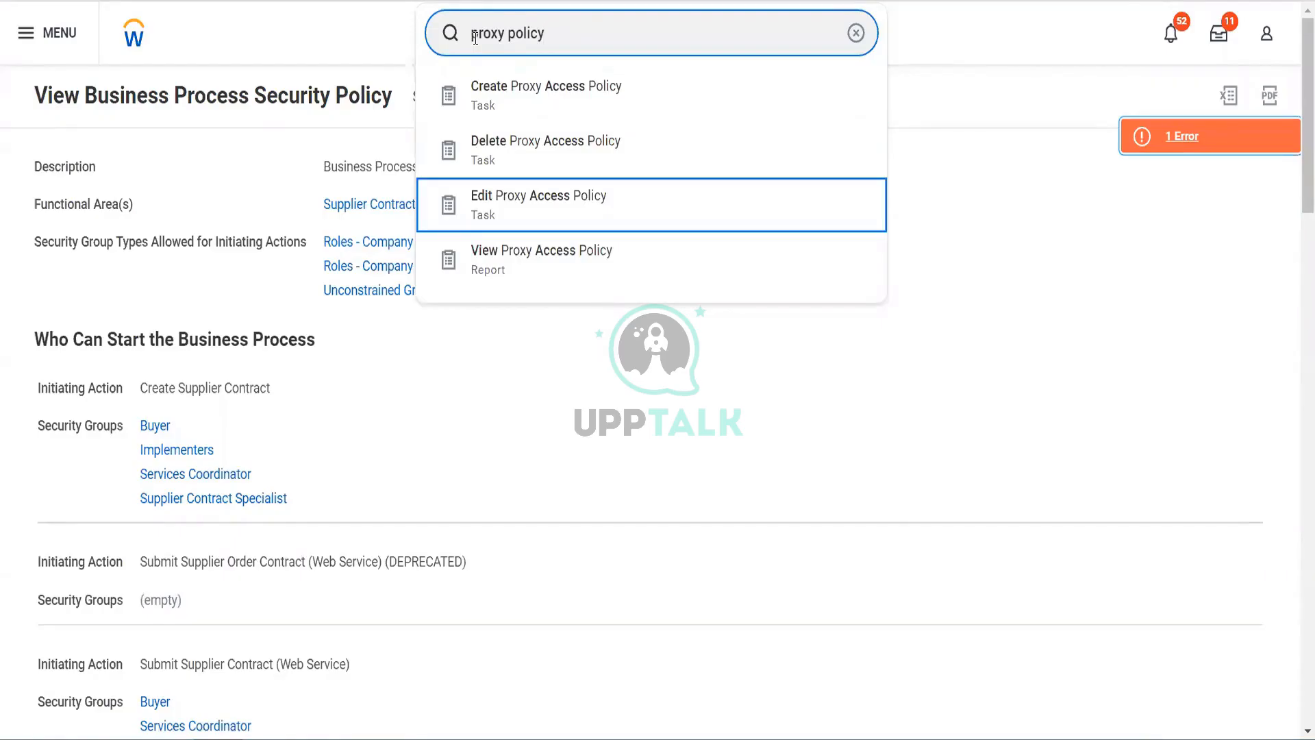
{"action": "key", "text": "Return"}
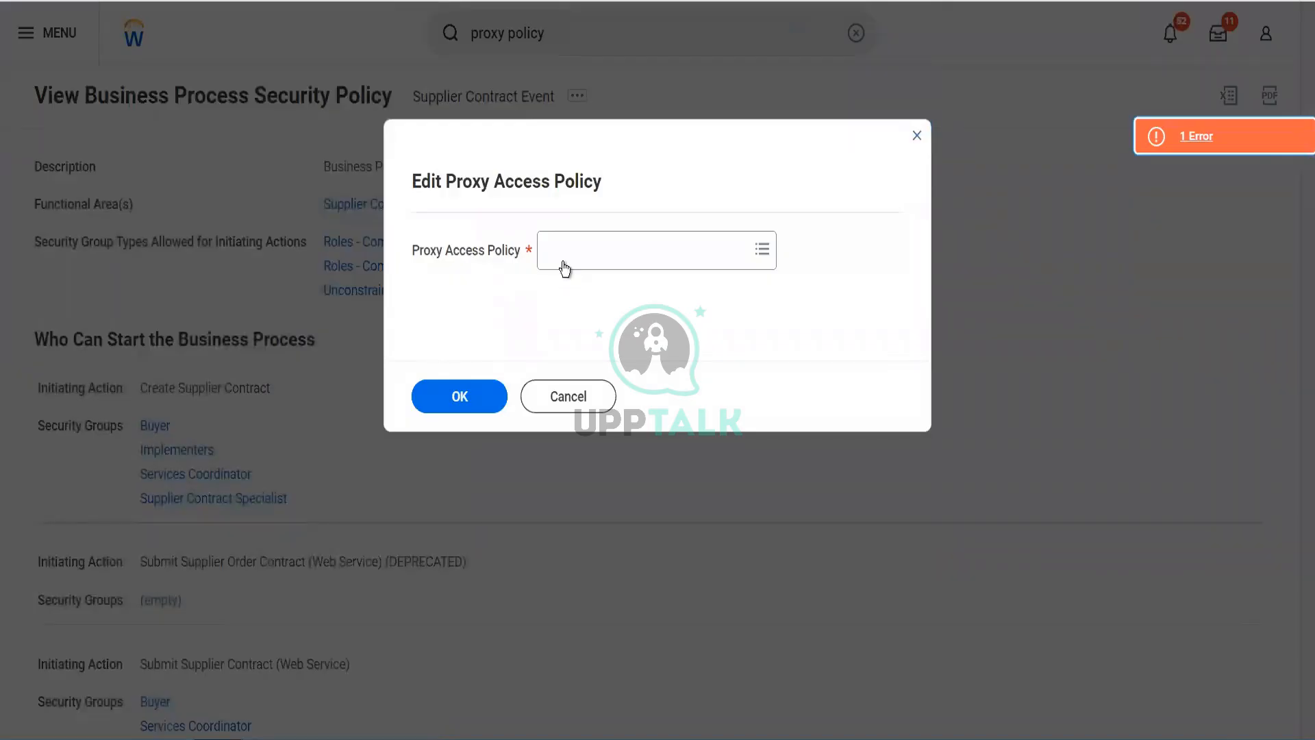
- Choose the existing proxy policy for CONVTEST, IMPL, SALES, SANDBOX, TEST, TRAIN, WCPDEV and open it for editing
{"action": "left_click", "coordinate": [564, 265]}
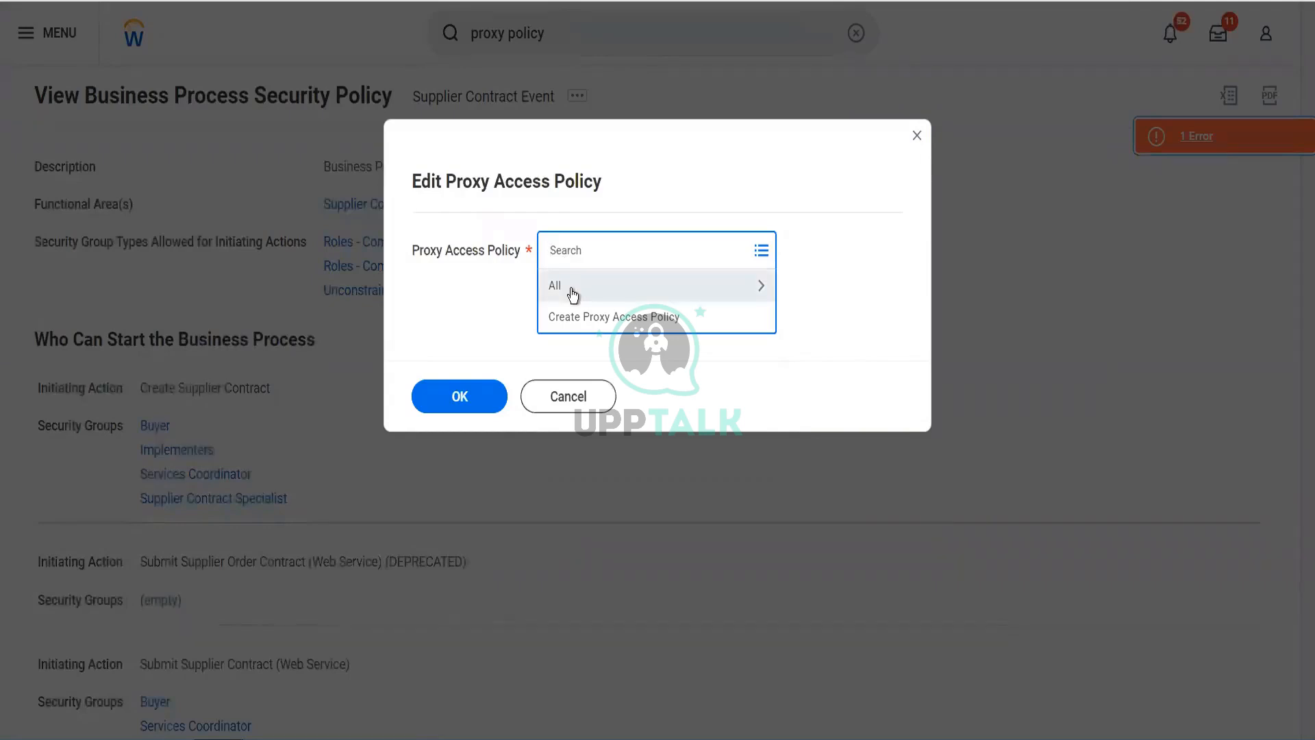
{"action": "left_click", "coordinate": [570, 288]}
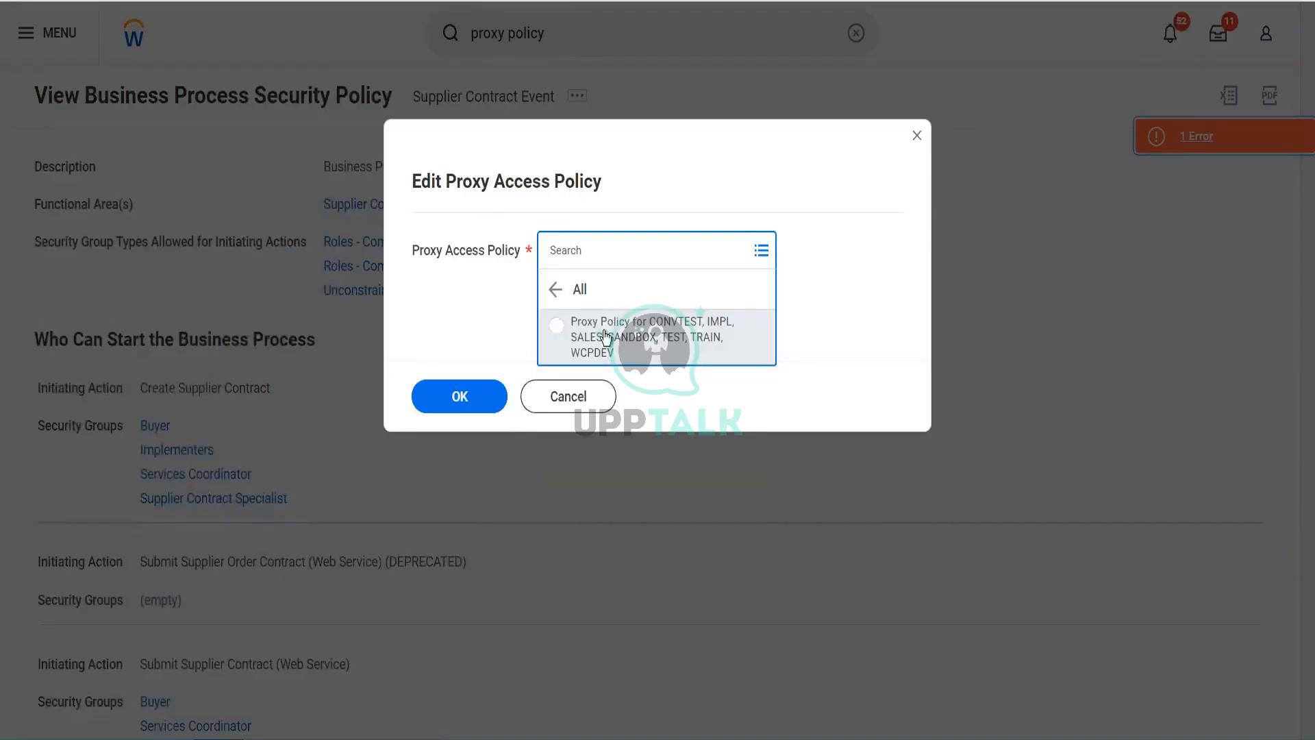
{"action": "left_click", "coordinate": [579, 337]}
{"action": "left_click", "coordinate": [451, 399]}
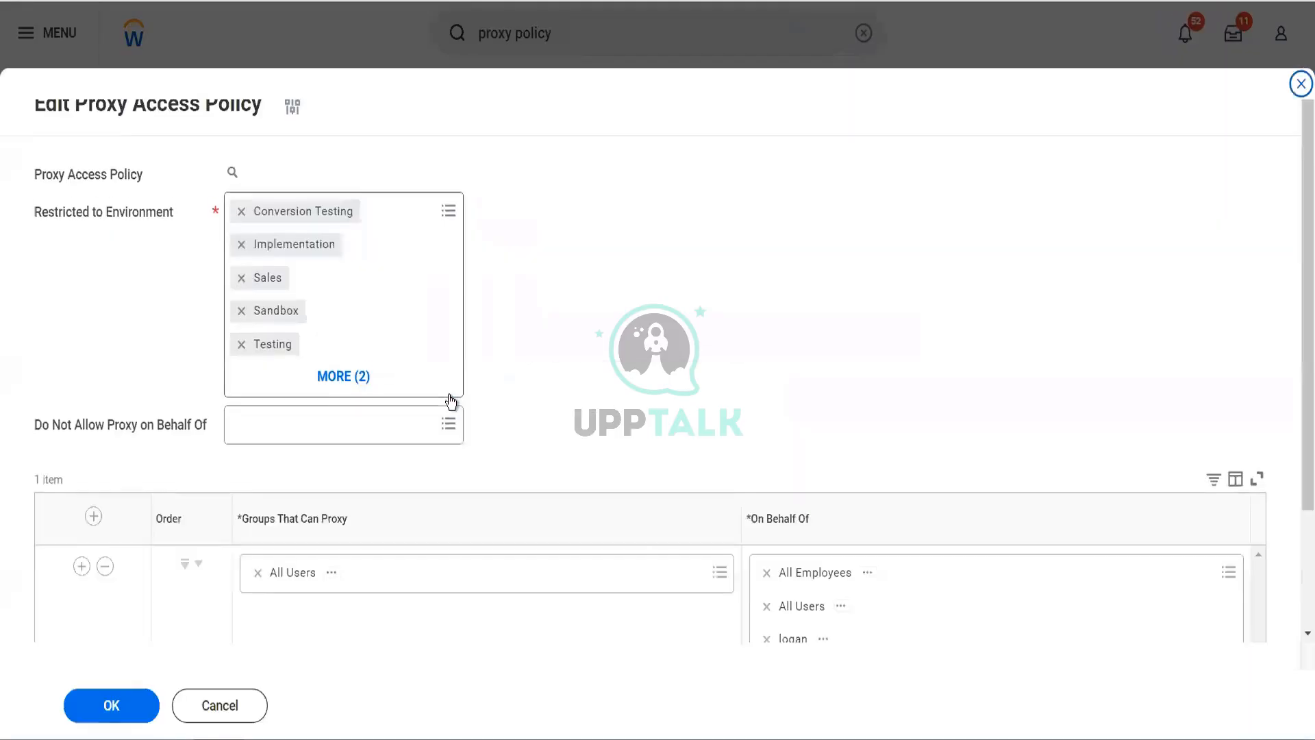
- Add All Employees, All Pre-Employees, All_Active _Employees and LBS - All US Employees to the policy's Groups That Can Proxy
{"action": "scroll", "coordinate": [660, 409], "scroll_direction": "down", "scroll_amount": 2}
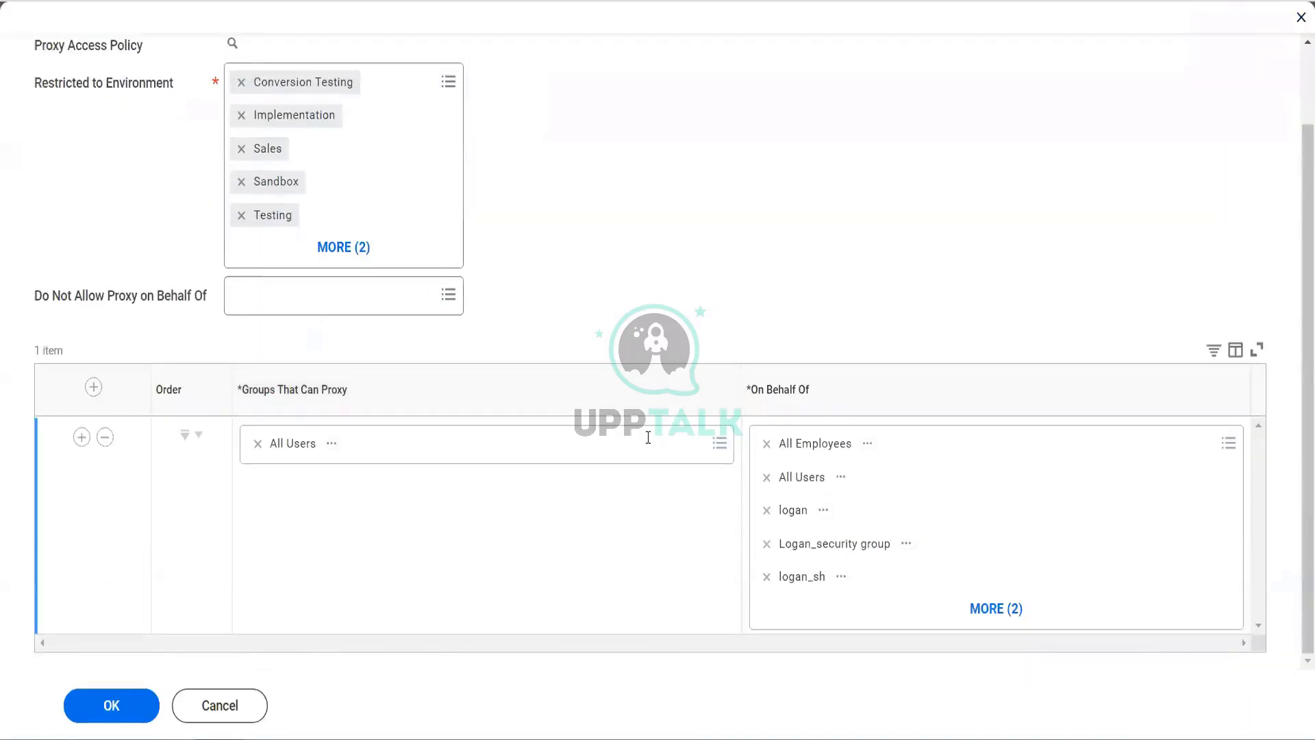
{"action": "left_click", "coordinate": [648, 437]}
{"action": "type", "text": "all emp"}
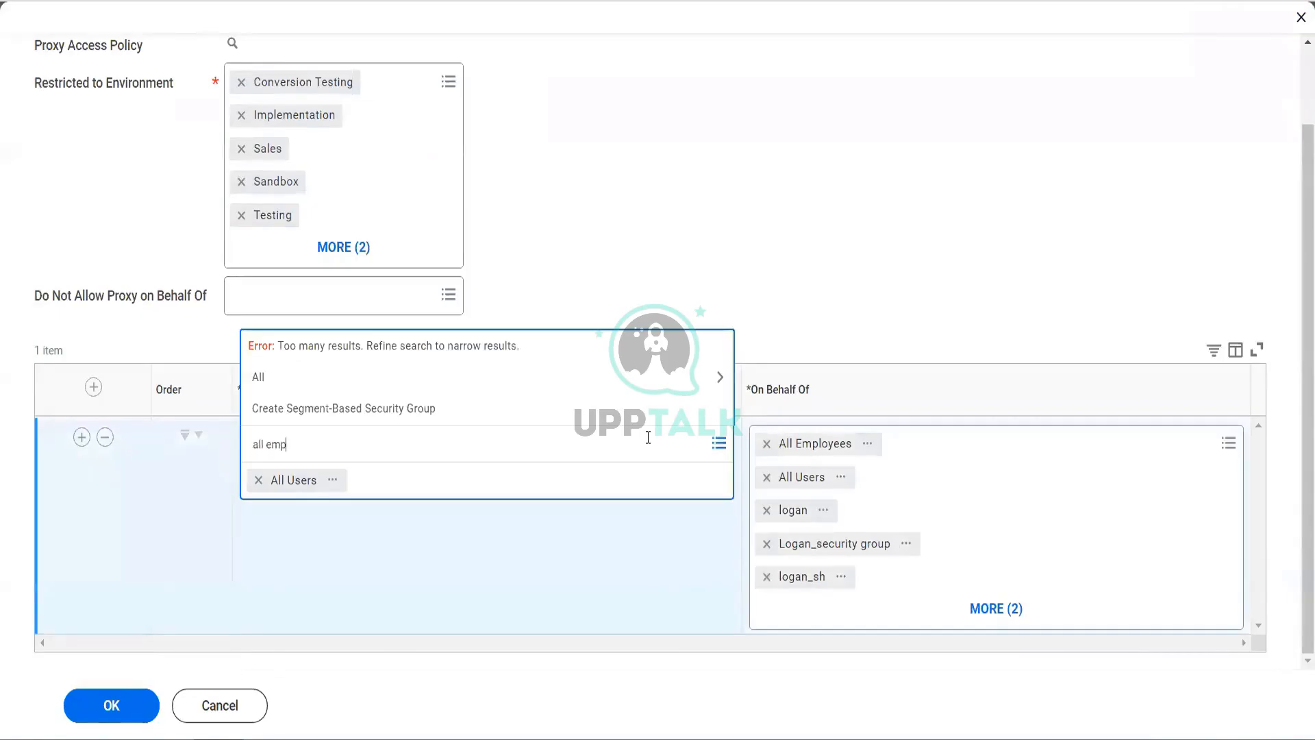
{"action": "type", "text": "loyee"}
{"action": "key", "text": "Return"}
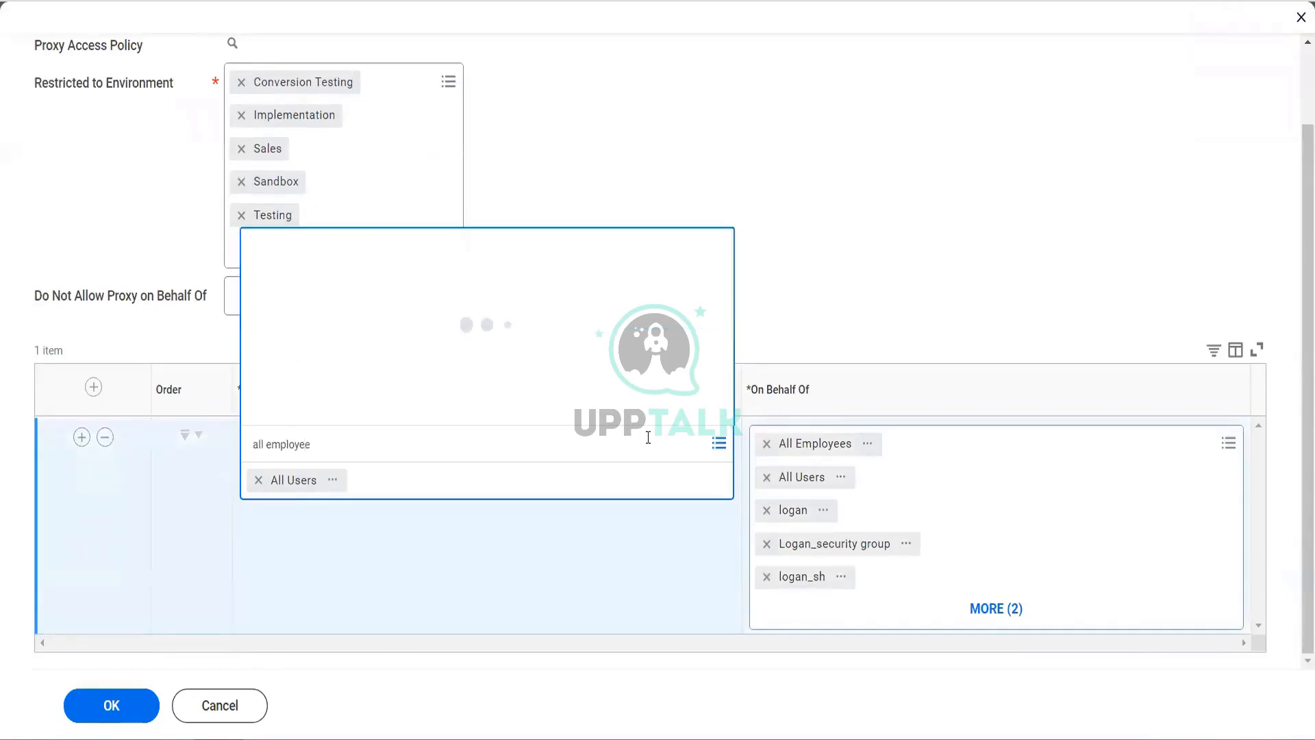
{"action": "key", "text": "ctrl+a"}
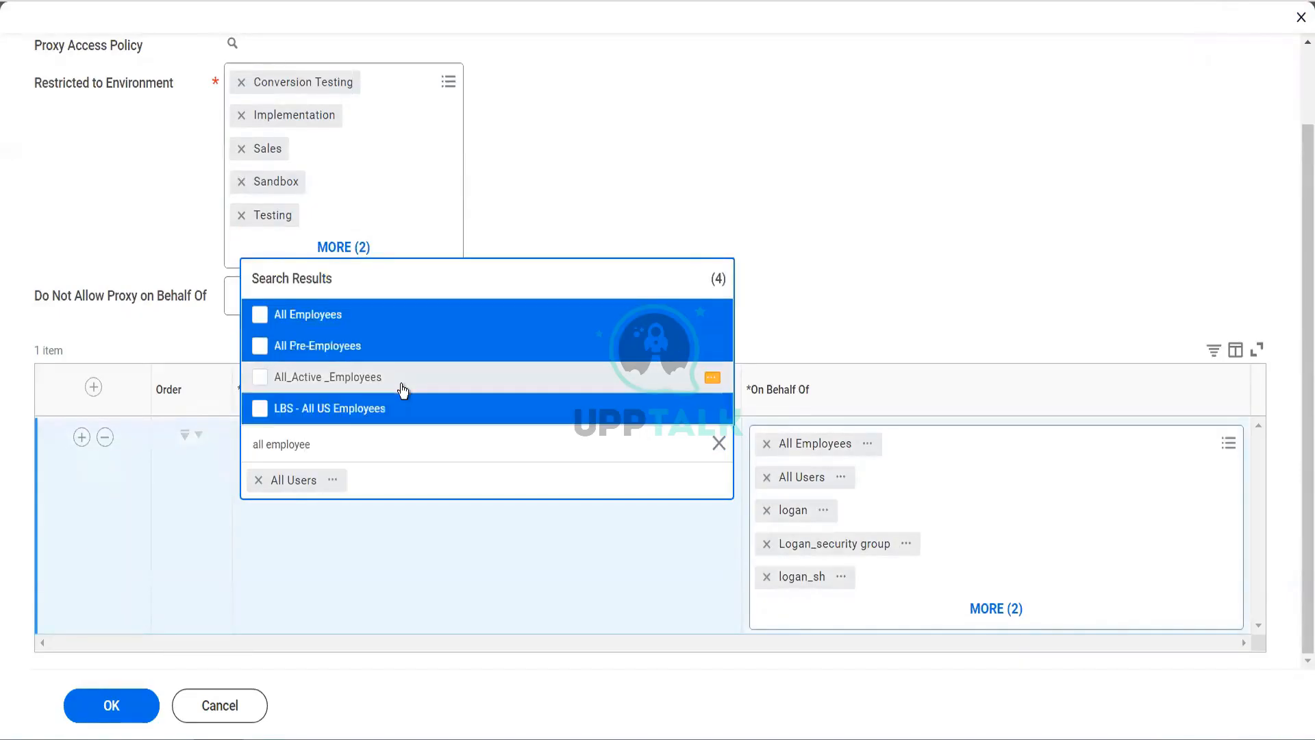
{"action": "key", "text": "Return"}
{"action": "left_click", "coordinate": [865, 271]}
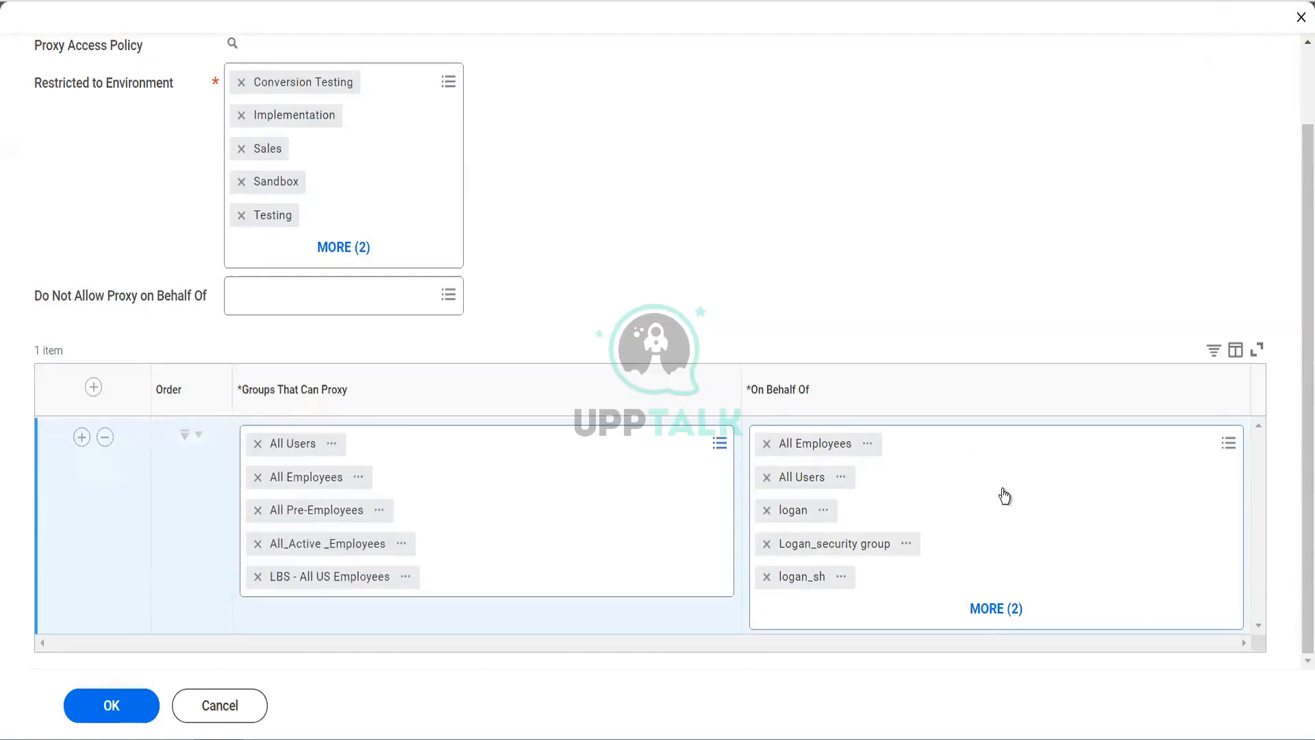
- Include All Employees, All Pre-Employees, All_Active _Employees and LBS - All US Employees in the policy's On Behalf Of groups
{"action": "left_click", "coordinate": [1012, 445]}
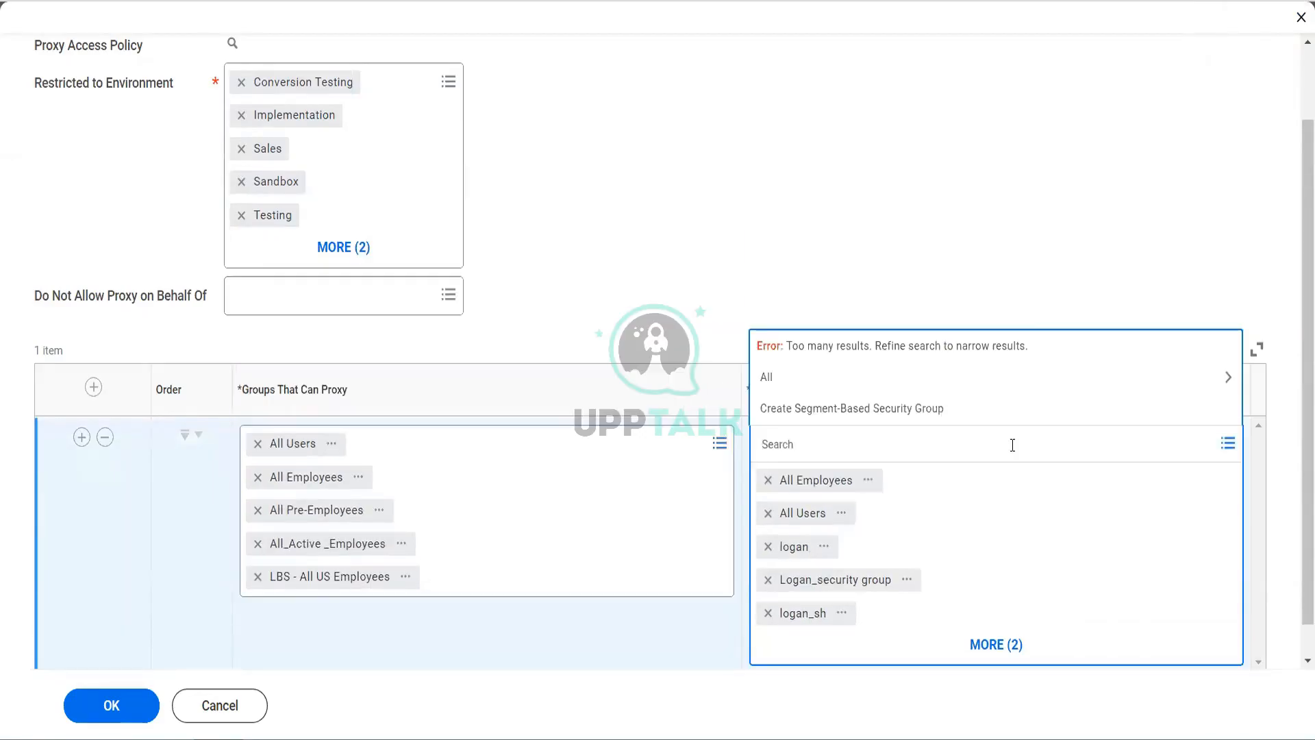
{"action": "type", "text": "all employee"}
{"action": "key", "text": "Return"}
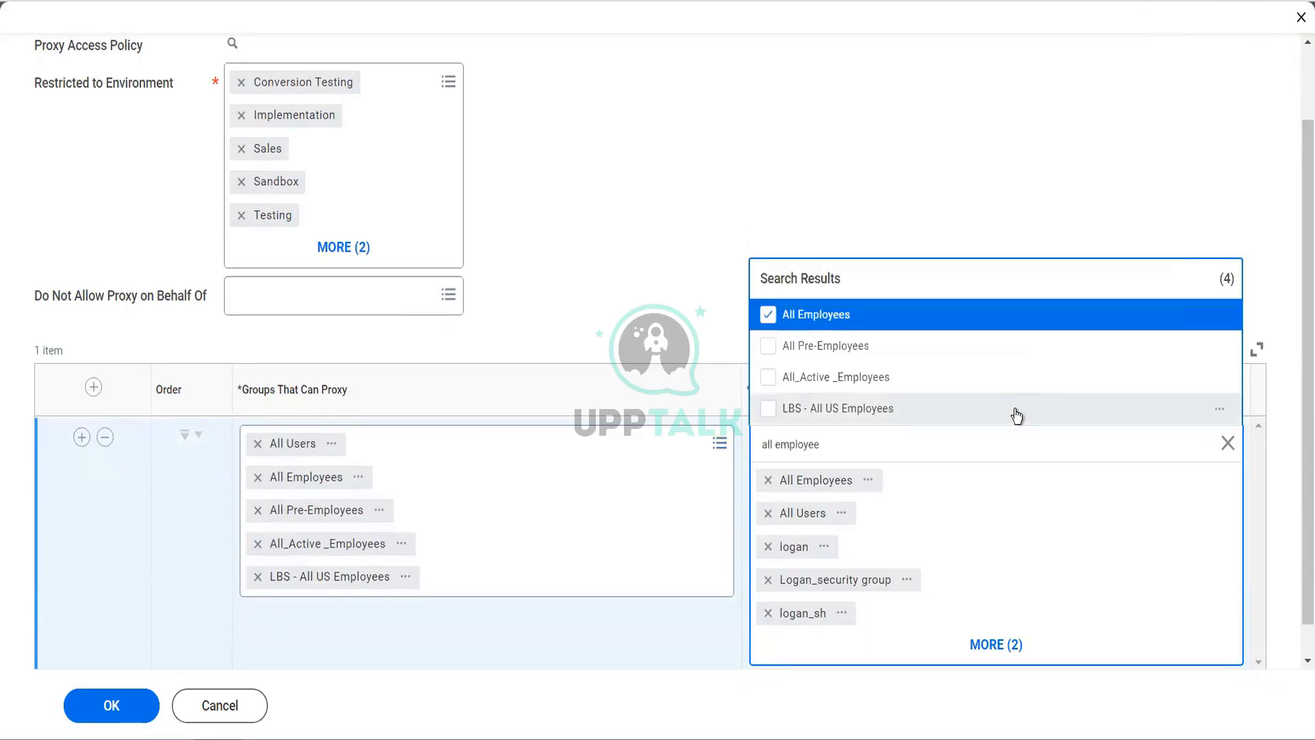
{"action": "key", "text": "ctrl+a"}
{"action": "key", "text": "Return"}
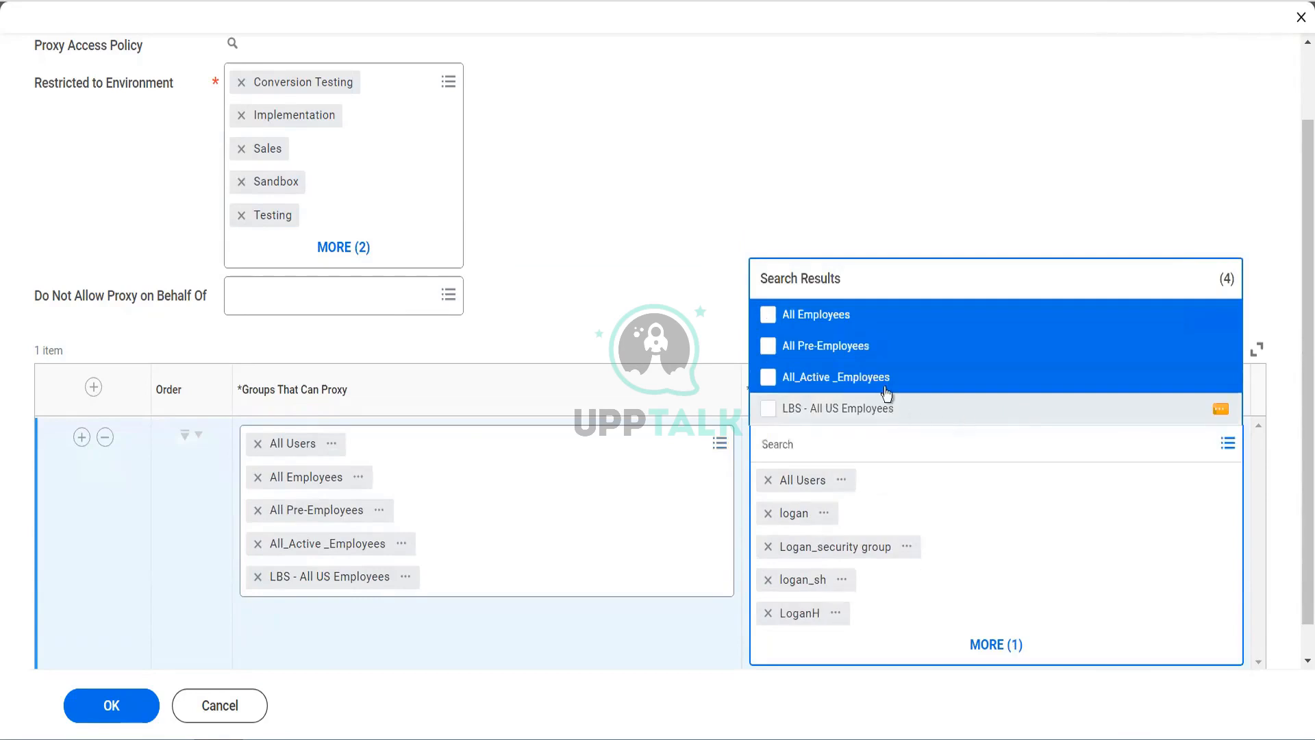
{"action": "left_click", "coordinate": [841, 357]}
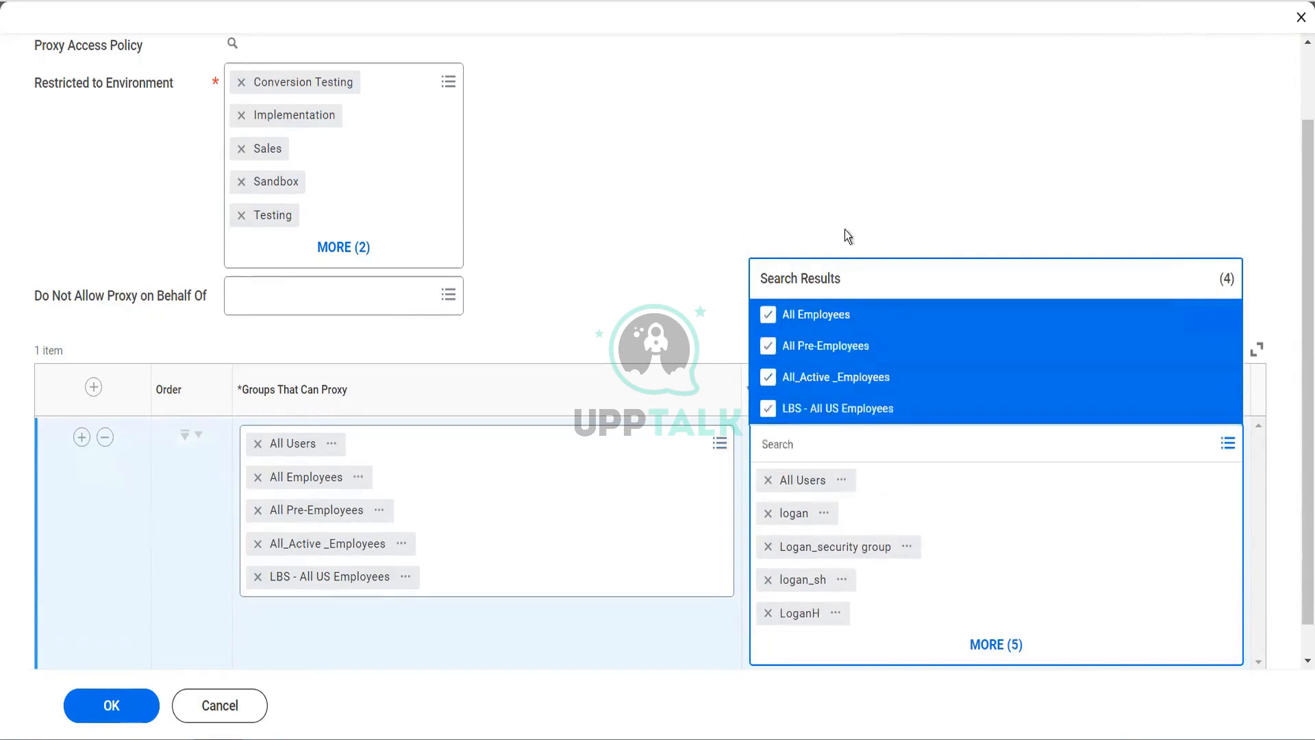
{"action": "left_click", "coordinate": [912, 478]}
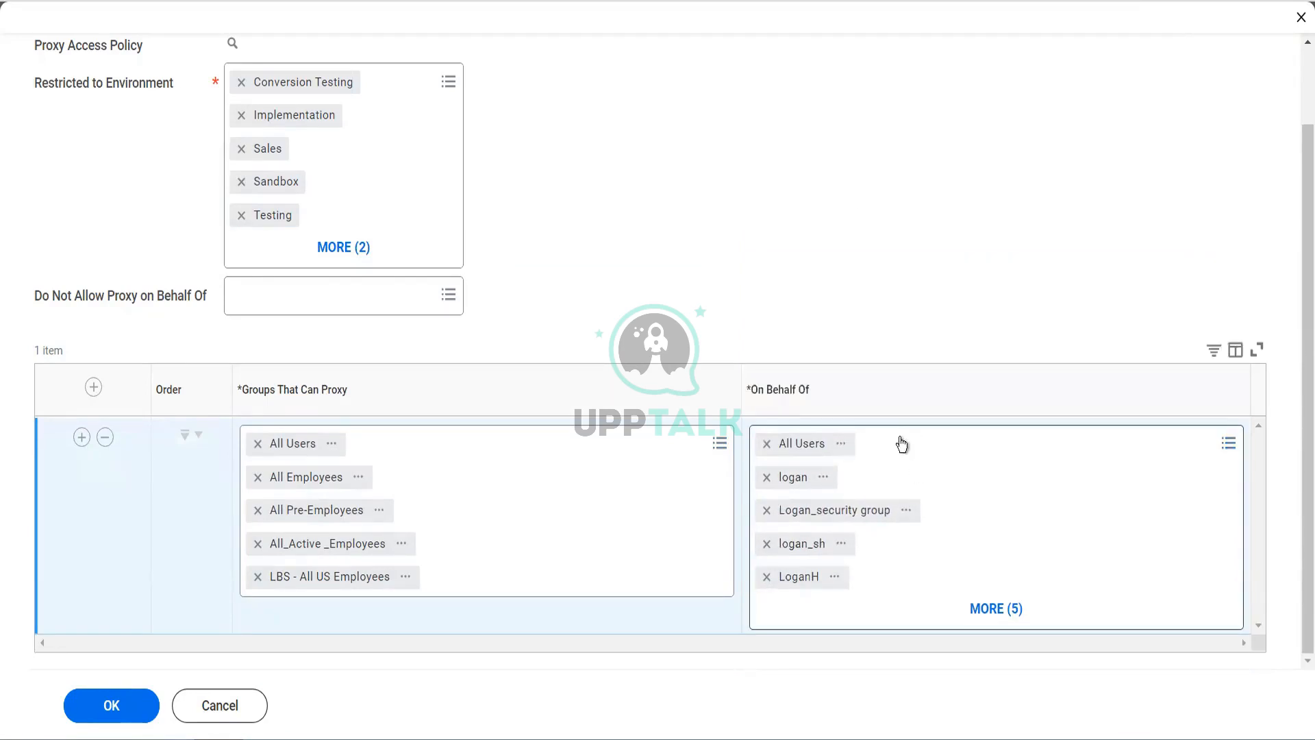
- Search the On Behalf Of groups for "worker" and look through the matching groups without choosing one
{"action": "left_click", "coordinate": [915, 455]}
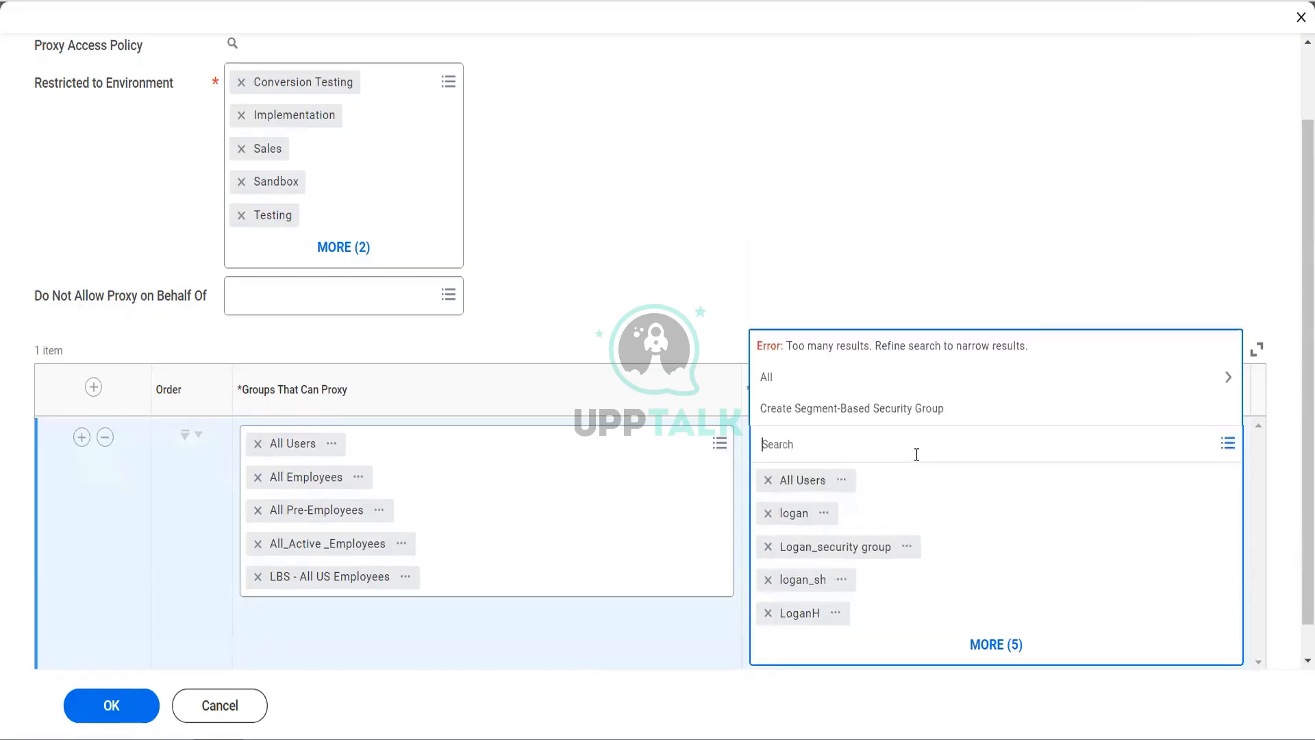
{"action": "type", "text": "worker"}
{"action": "key", "text": "Return"}
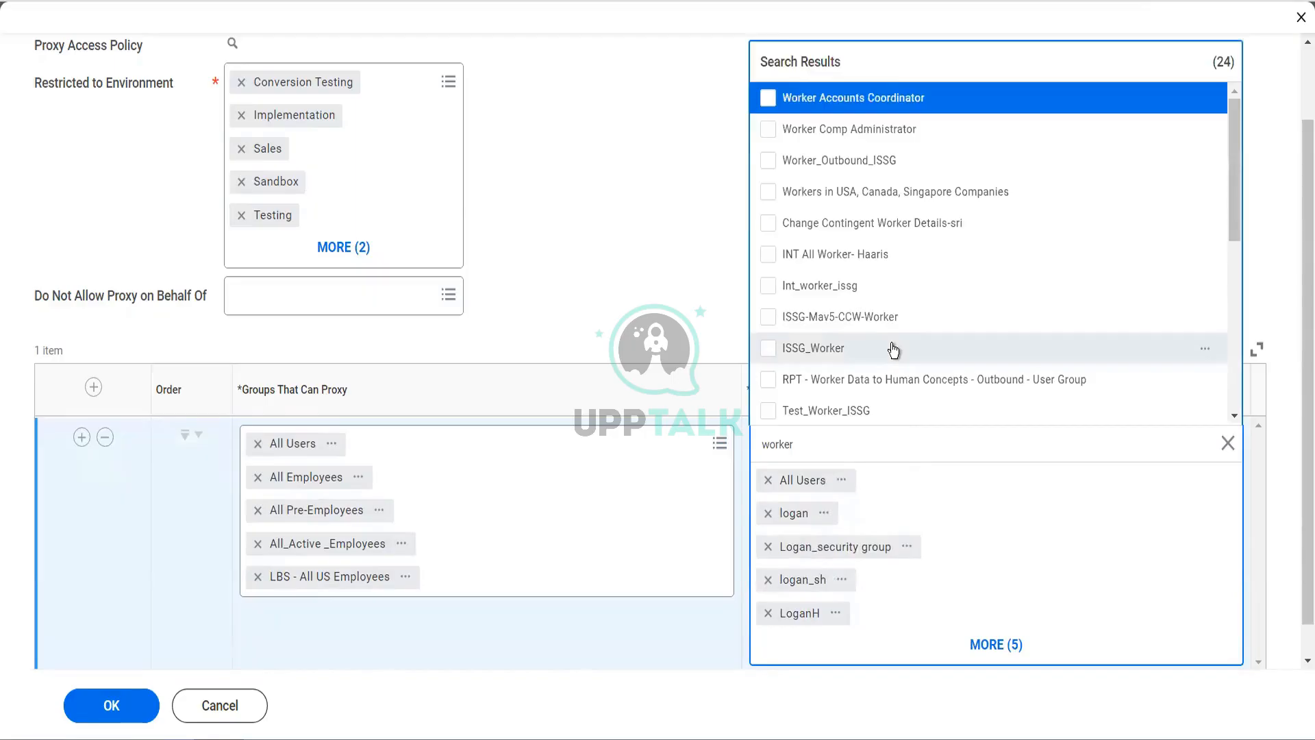
{"action": "scroll", "coordinate": [893, 349], "scroll_direction": "down", "scroll_amount": 5}
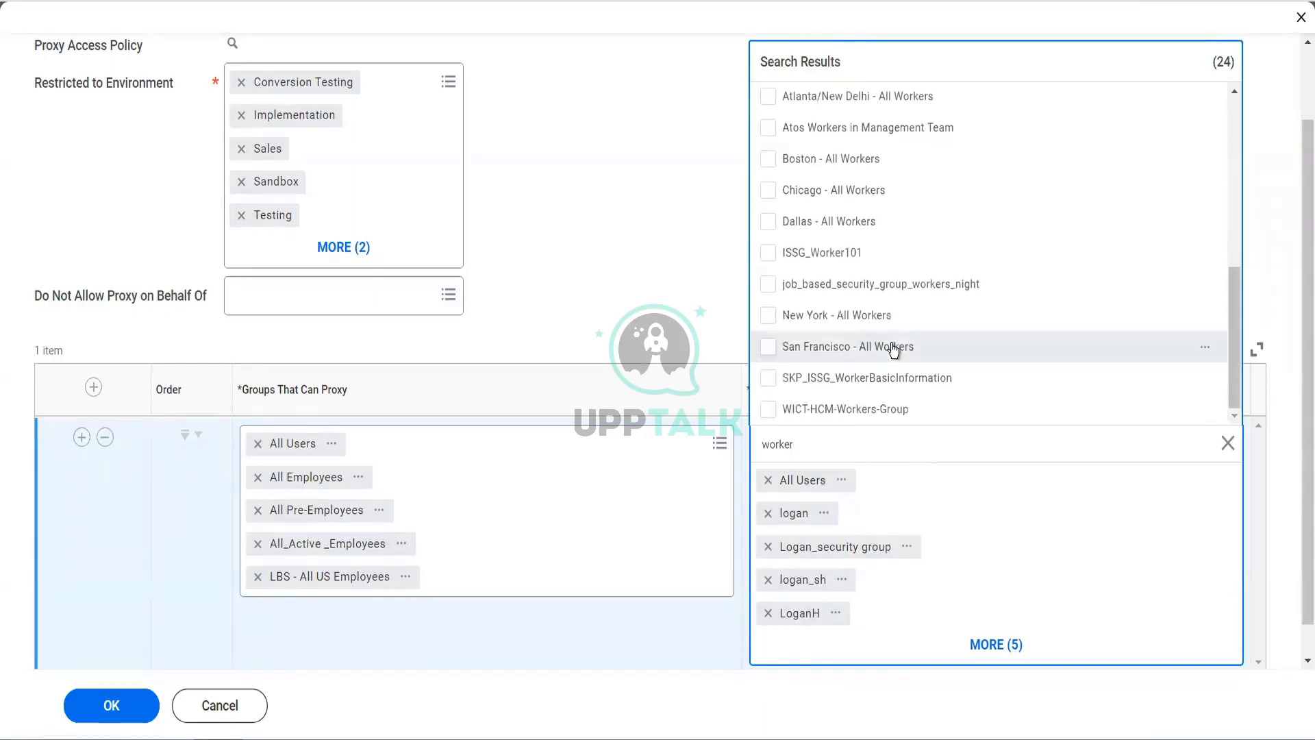
{"action": "scroll", "coordinate": [894, 350], "scroll_direction": "up", "scroll_amount": 5}
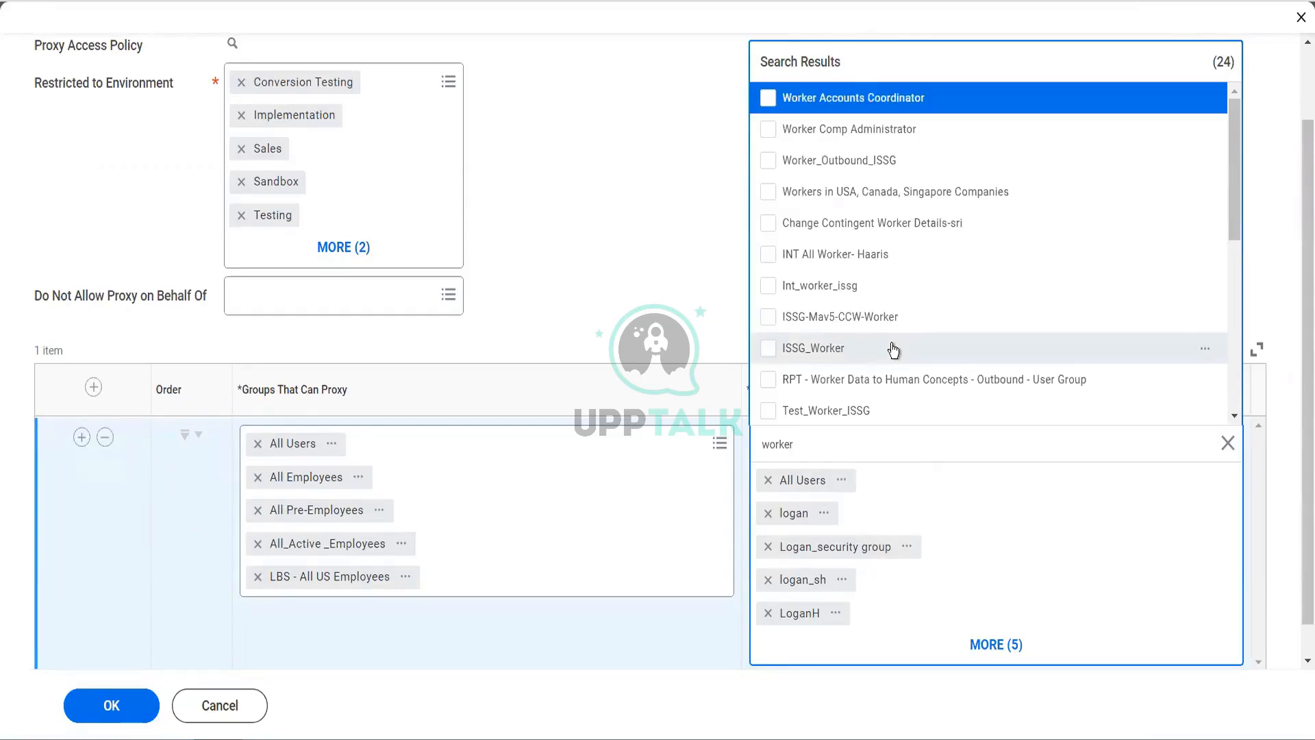
{"action": "left_click", "coordinate": [648, 226]}
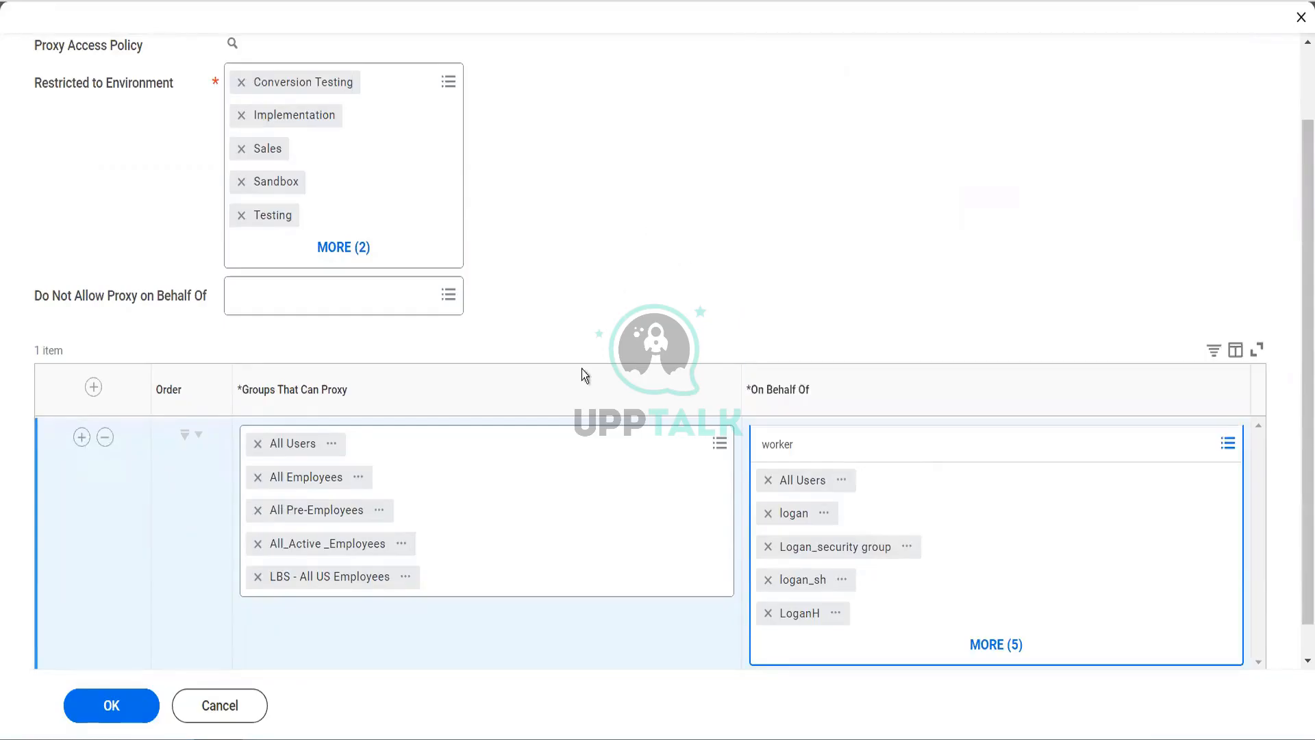
- Add the Change Contingent Worker Details, All Contingent Workers and All Pre-Contingent Workers groups to Groups That Can Proxy
{"action": "left_click", "coordinate": [562, 444]}
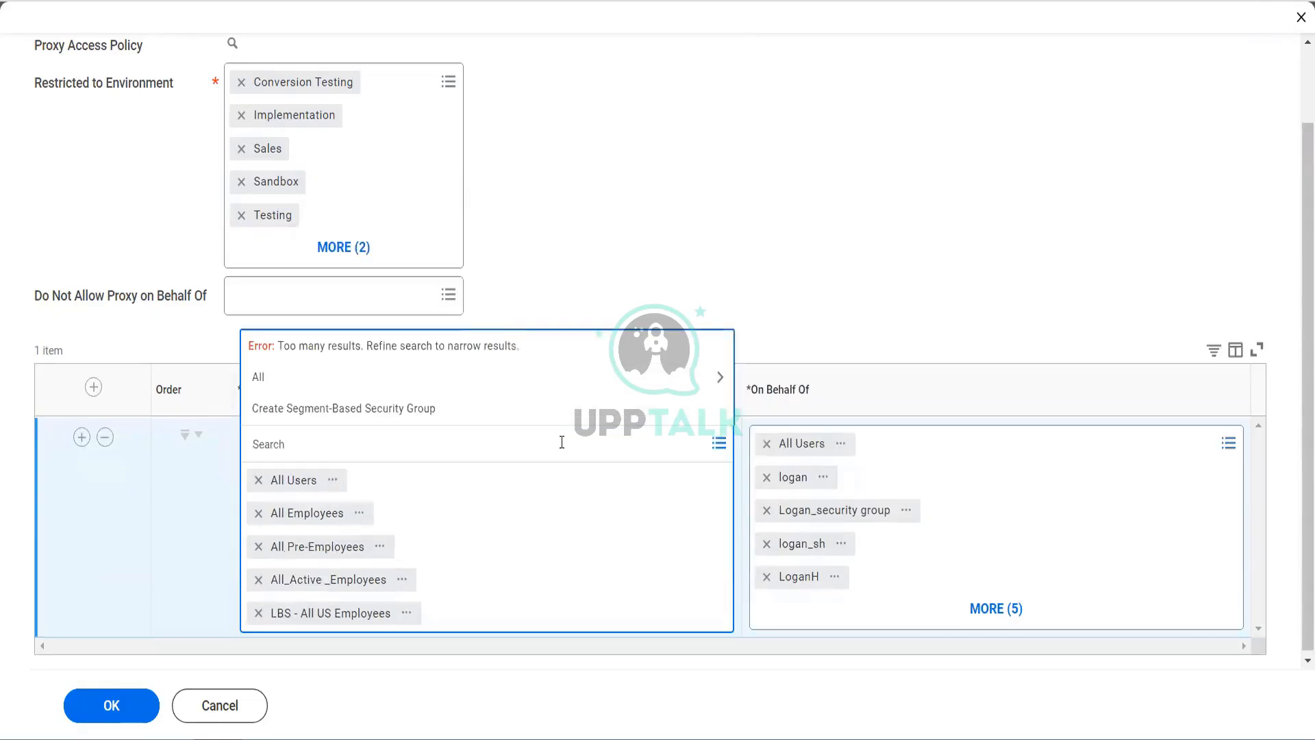
{"action": "type", "text": "contingent worker"}
{"action": "key", "text": "Return"}
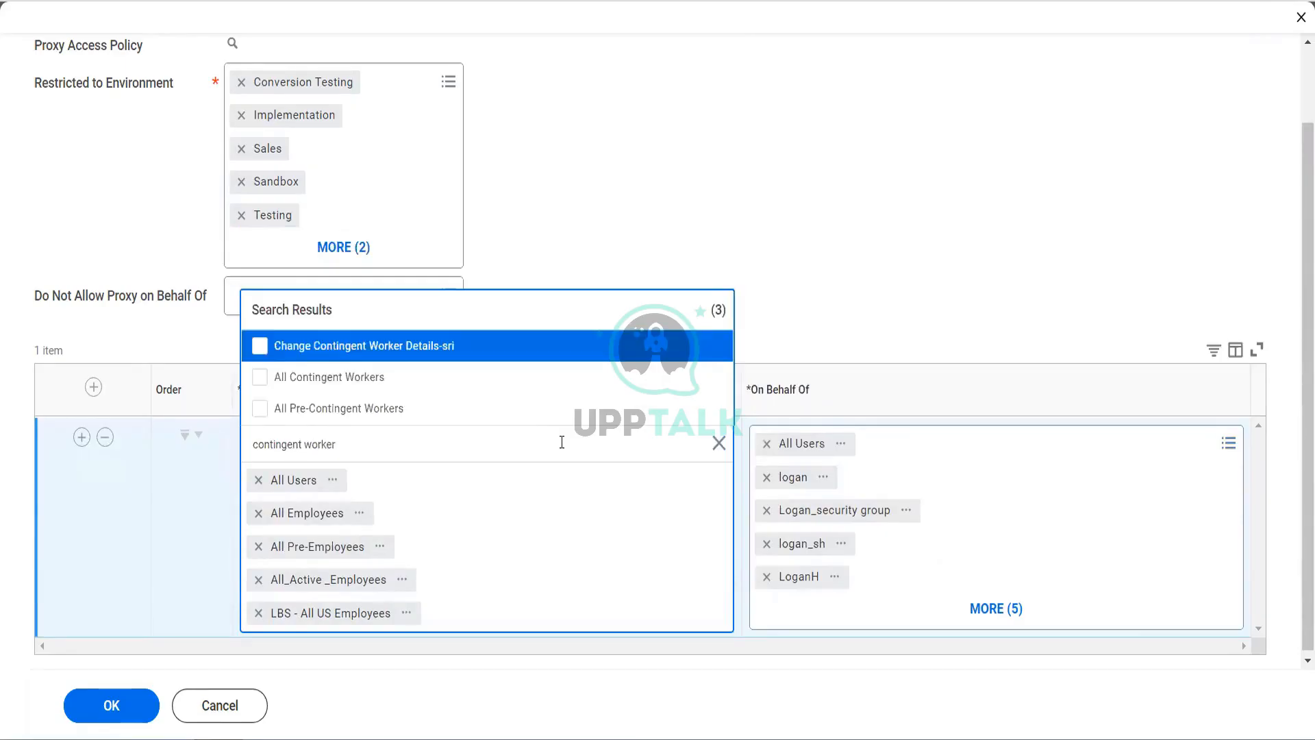
{"action": "key", "text": "ctrl+a"}
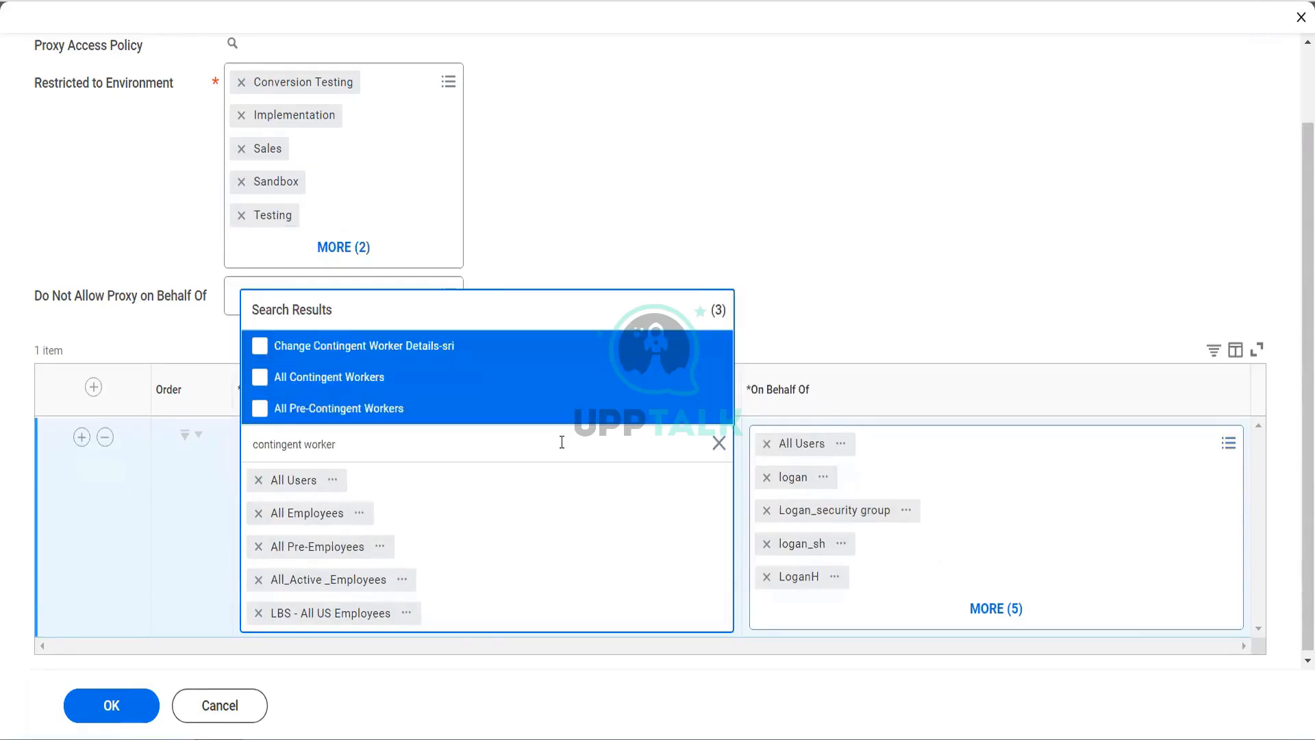
{"action": "key", "text": "Return"}
{"action": "left_click", "coordinate": [836, 226]}
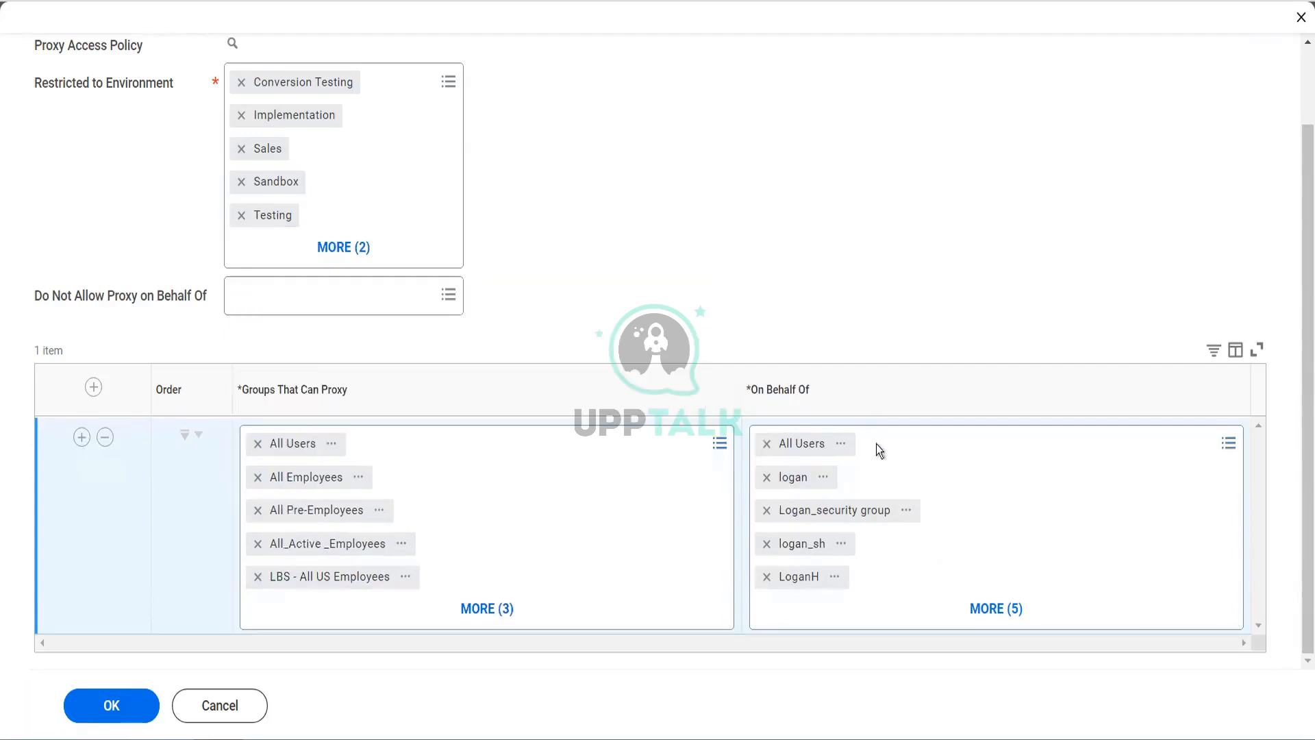
- Add the All Contingent Workers, All Pre-Contingent Workers and Change Contingent Worker Details groups to On Behalf Of, and save the proxy access policy
{"action": "left_click", "coordinate": [926, 439]}
{"action": "type", "text": "contin"}
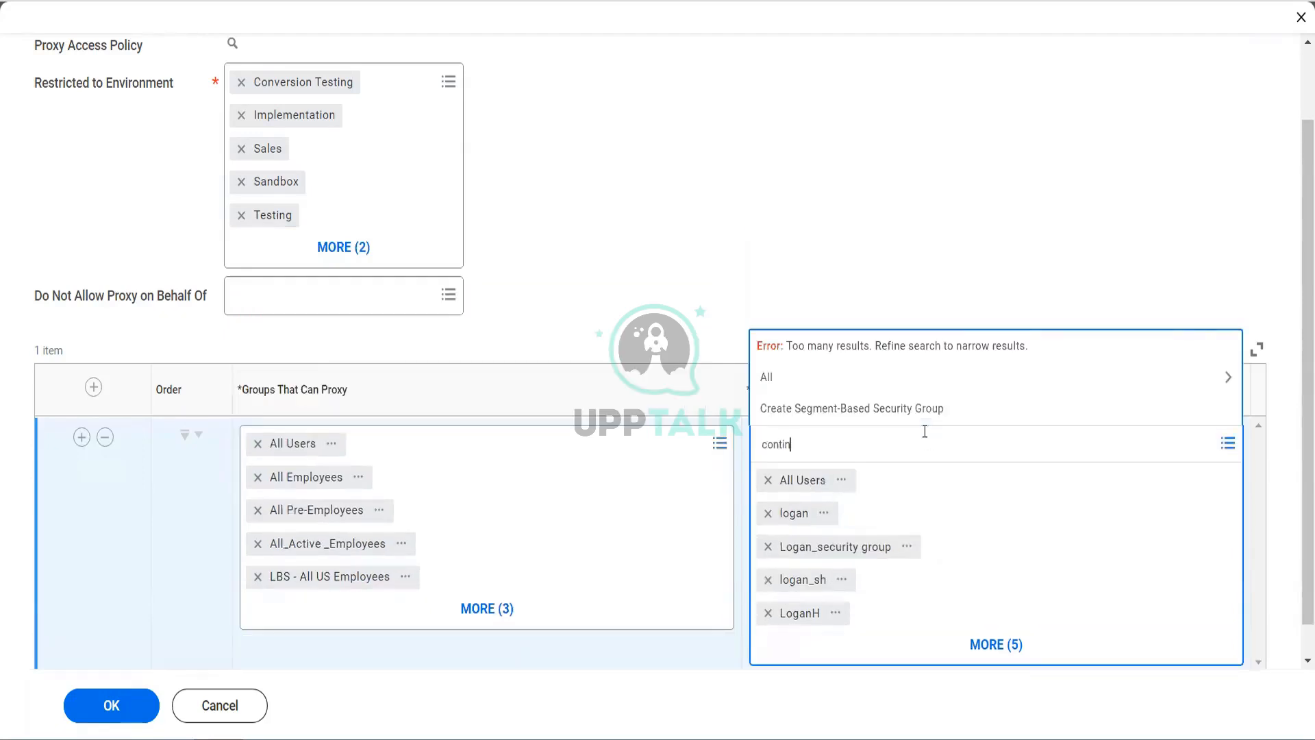
{"action": "type", "text": "gent"}
{"action": "key", "text": "Return"}
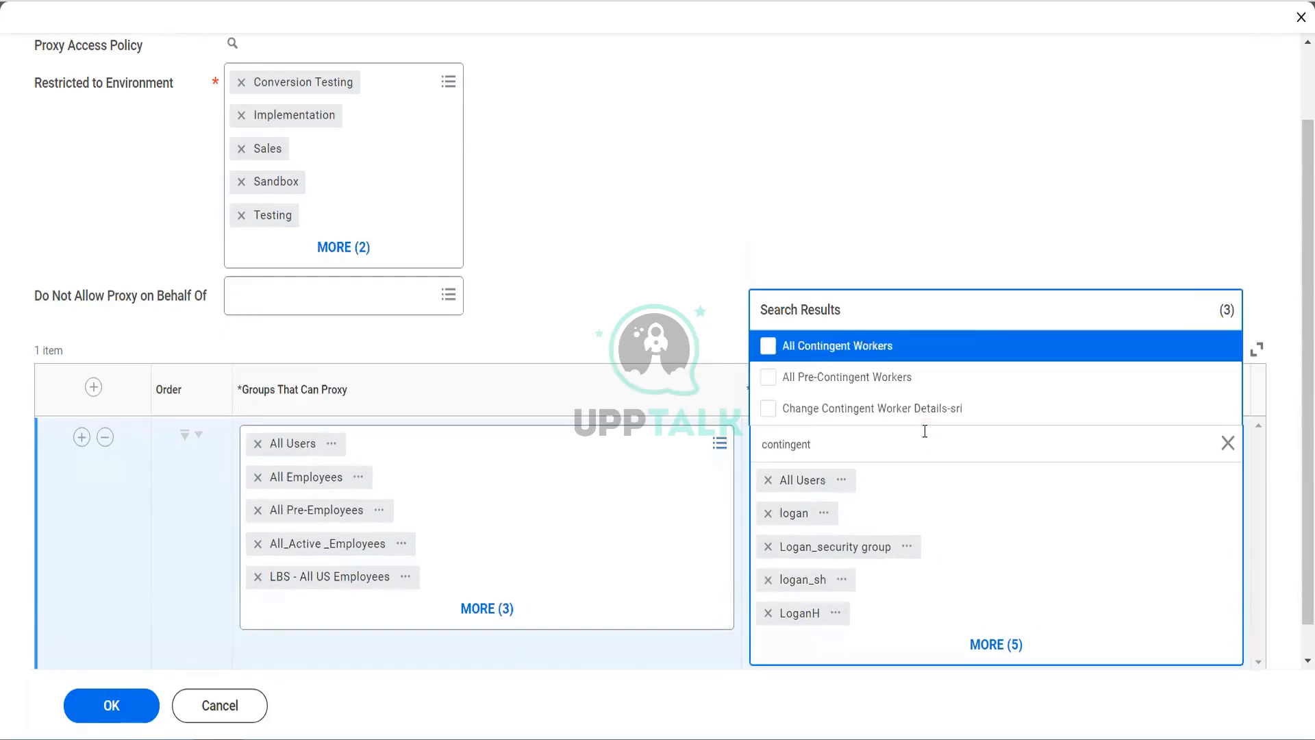
{"action": "key", "text": "ctrl+a"}
{"action": "key", "text": "Return"}
{"action": "left_click", "coordinate": [720, 277]}
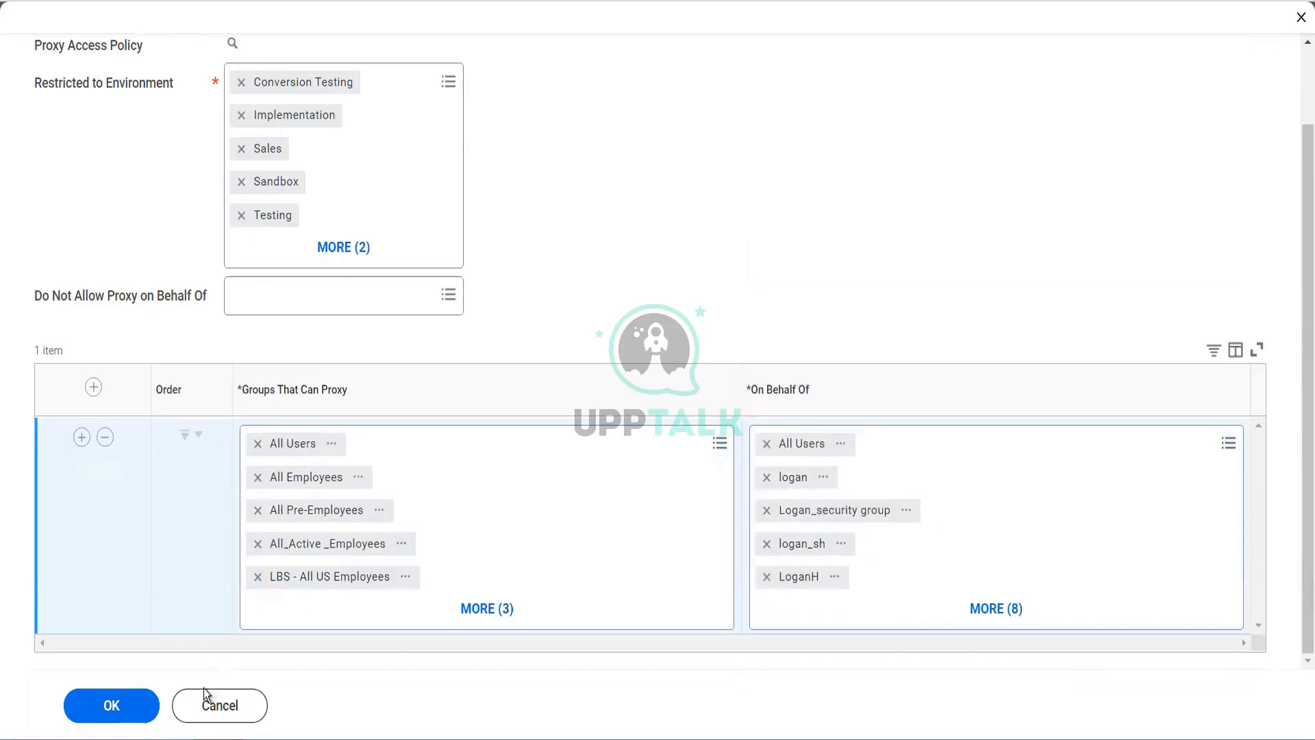
{"action": "left_click", "coordinate": [112, 706]}
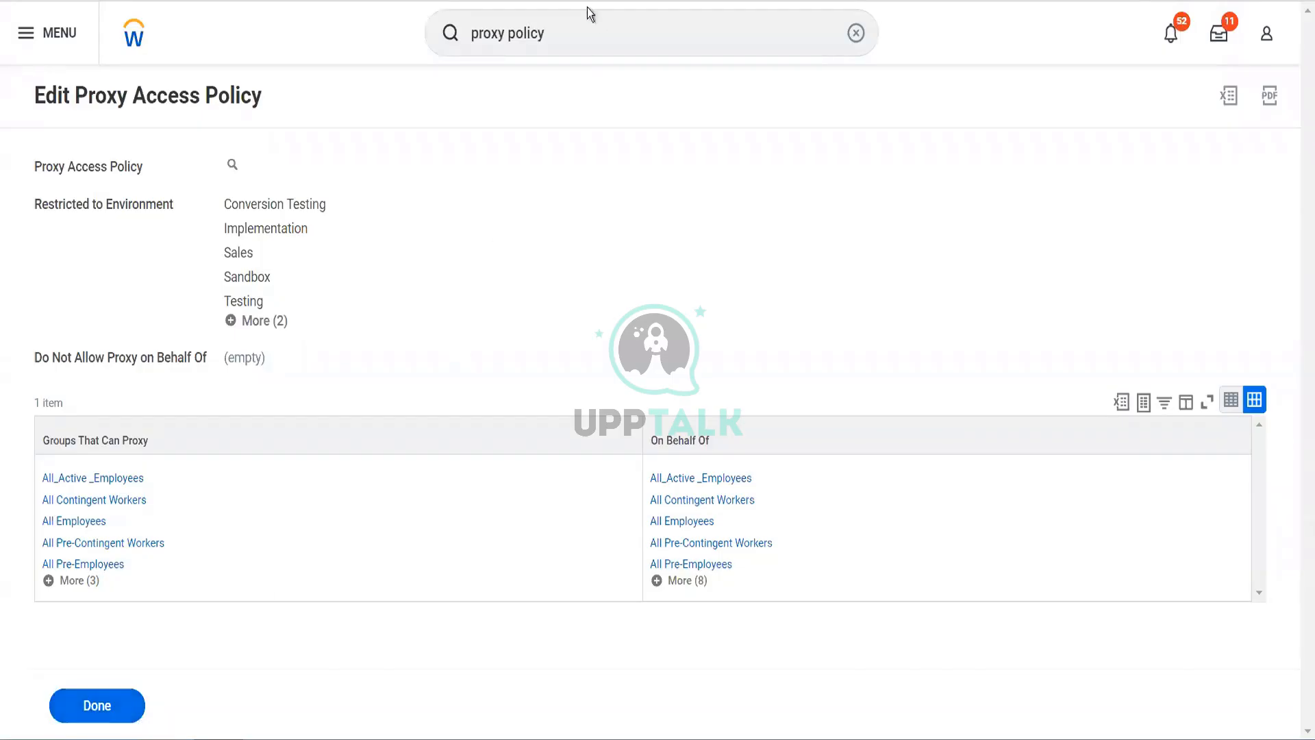
- Search for "find supp contract" and open the Find Supplier Contracts report
{"action": "left_click_drag", "start_coordinate": [575, 23], "coordinate": [441, 33]}
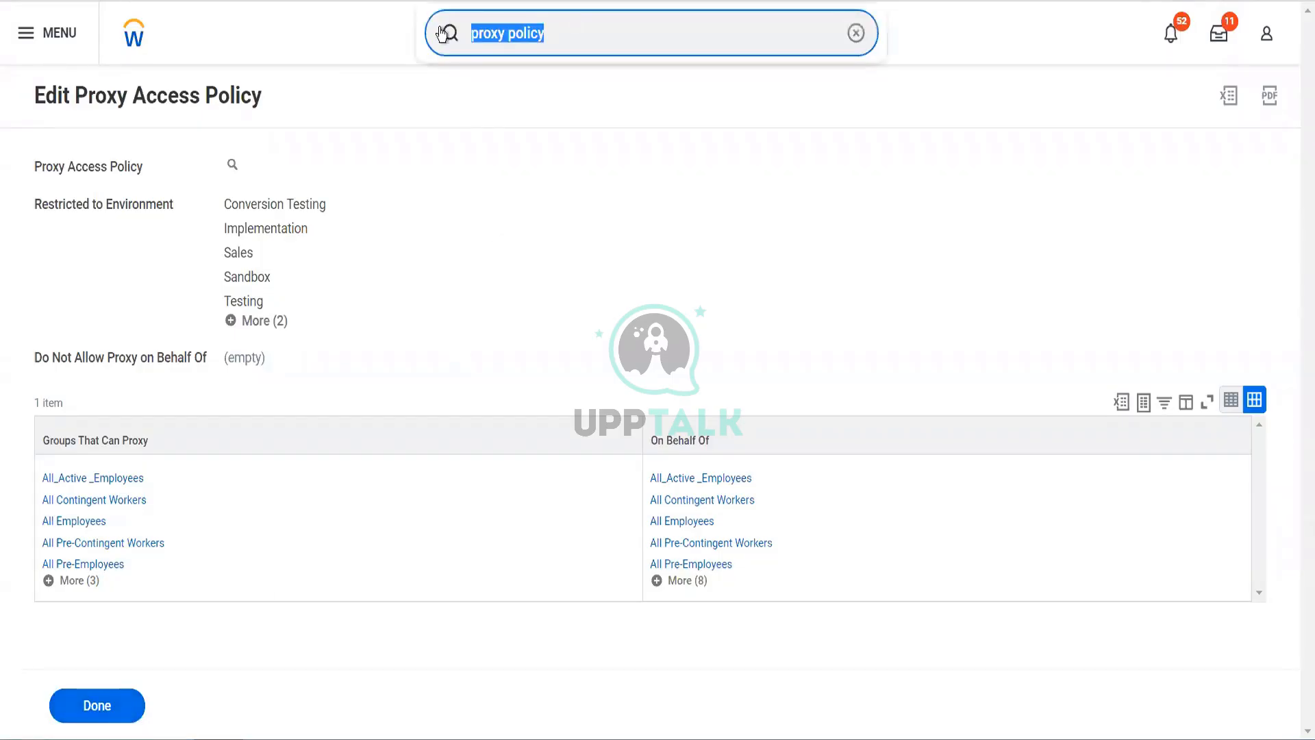
{"action": "type", "text": "find supp"}
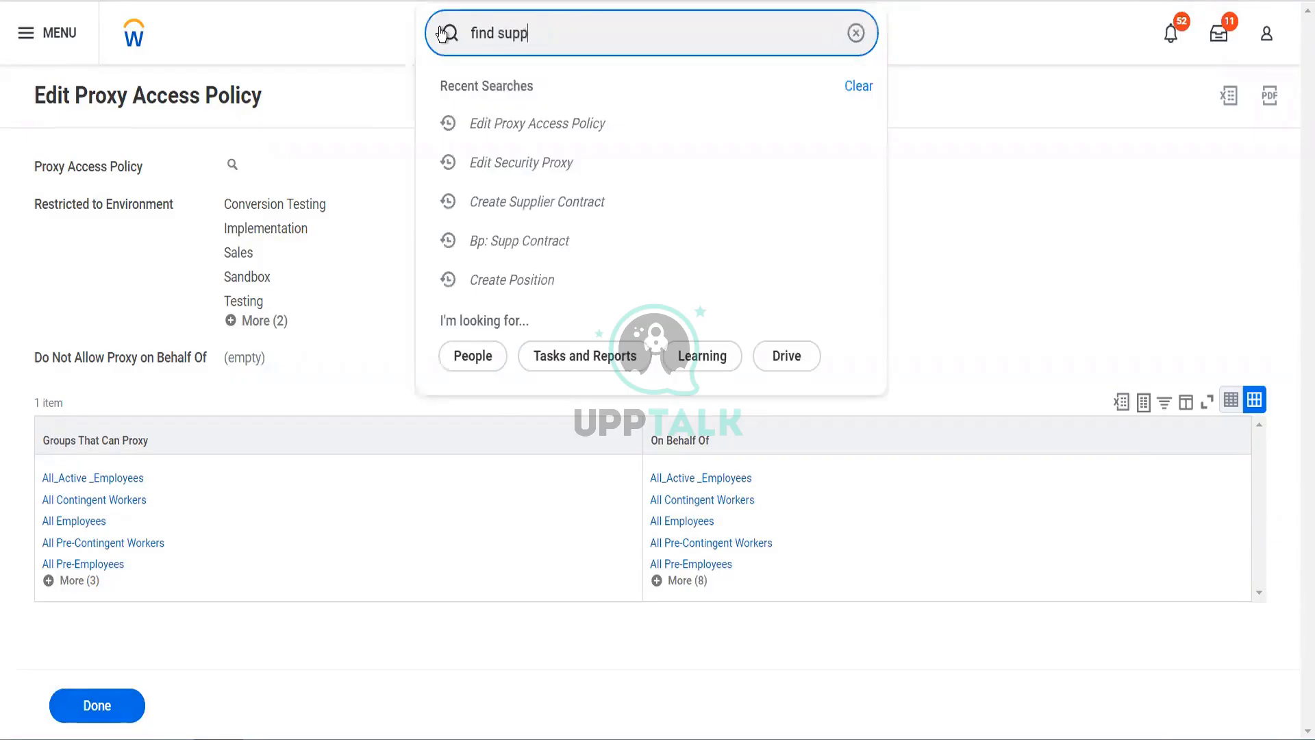
{"action": "type", "text": " contract"}
{"action": "left_click", "coordinate": [569, 104]}
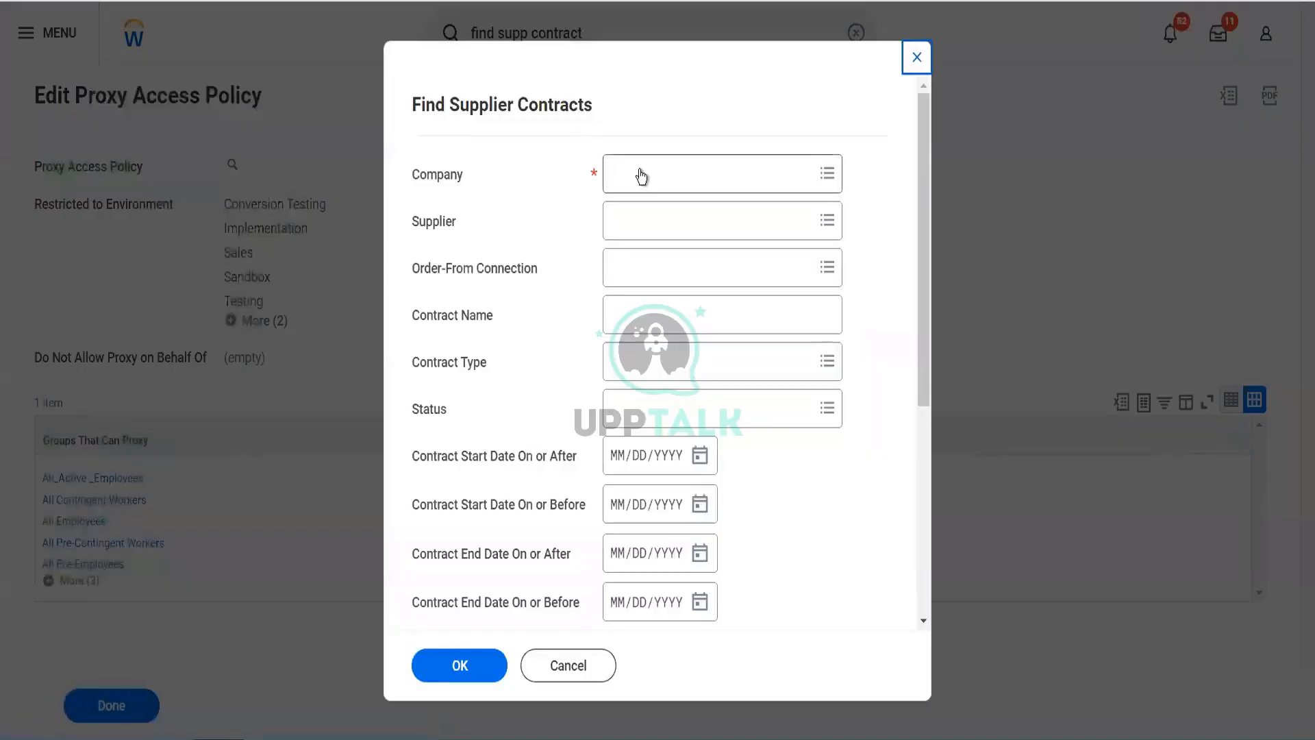
- Run the Find Supplier Contracts report for the company OG001 The Olive Garden
{"action": "left_click", "coordinate": [641, 172]}
{"action": "type", "text": "og"}
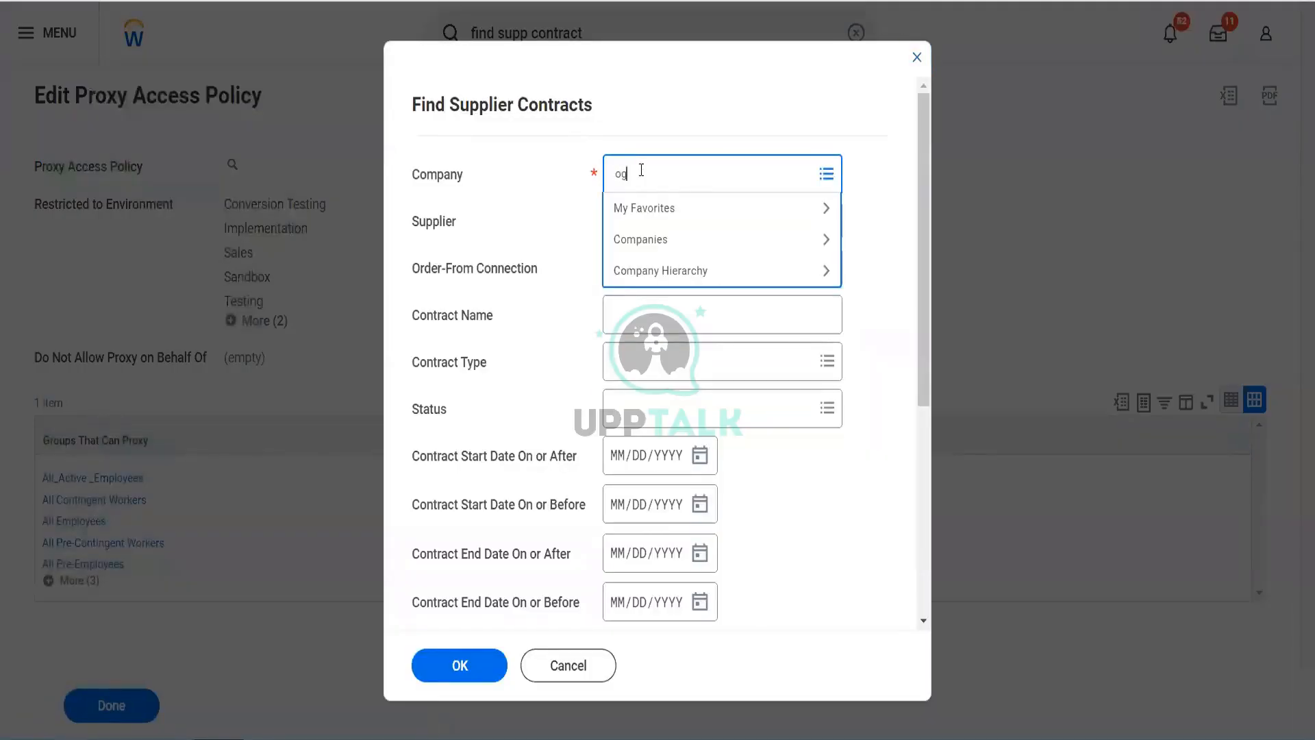
{"action": "type", "text": "001"}
{"action": "key", "text": "Return"}
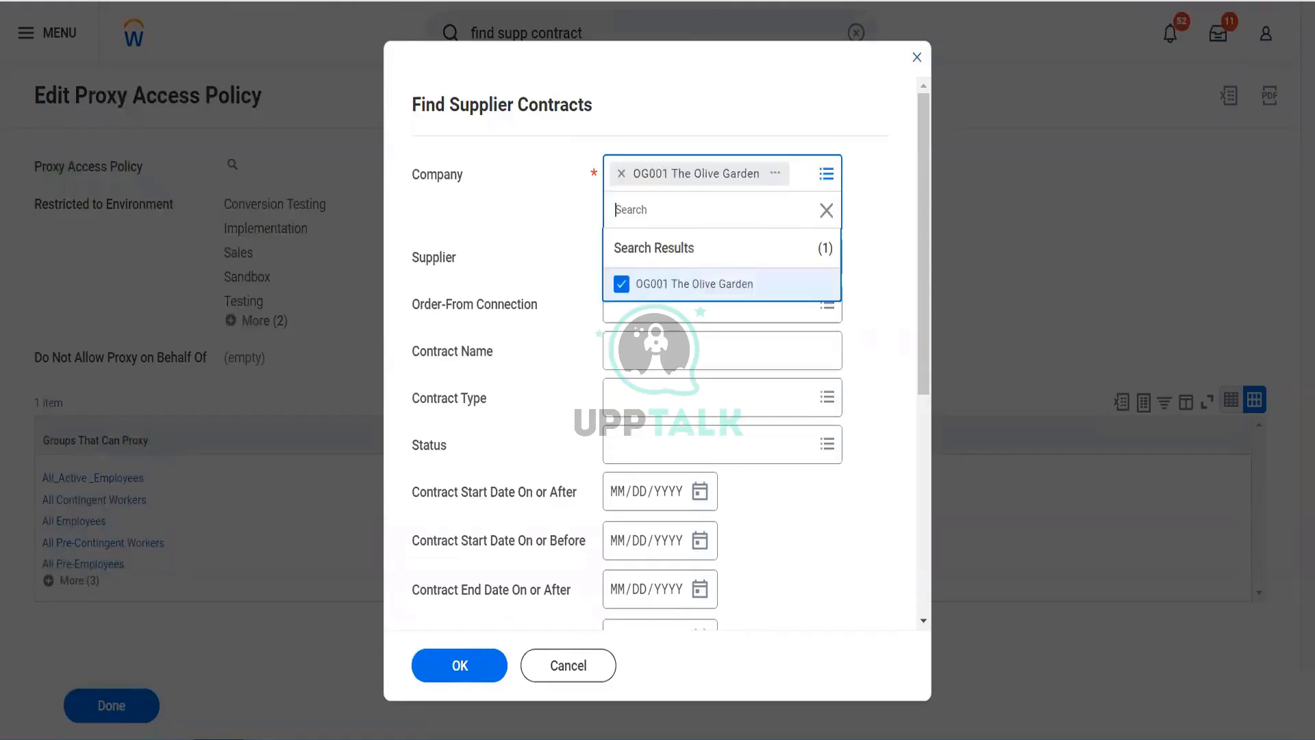
{"action": "left_click", "coordinate": [499, 256]}
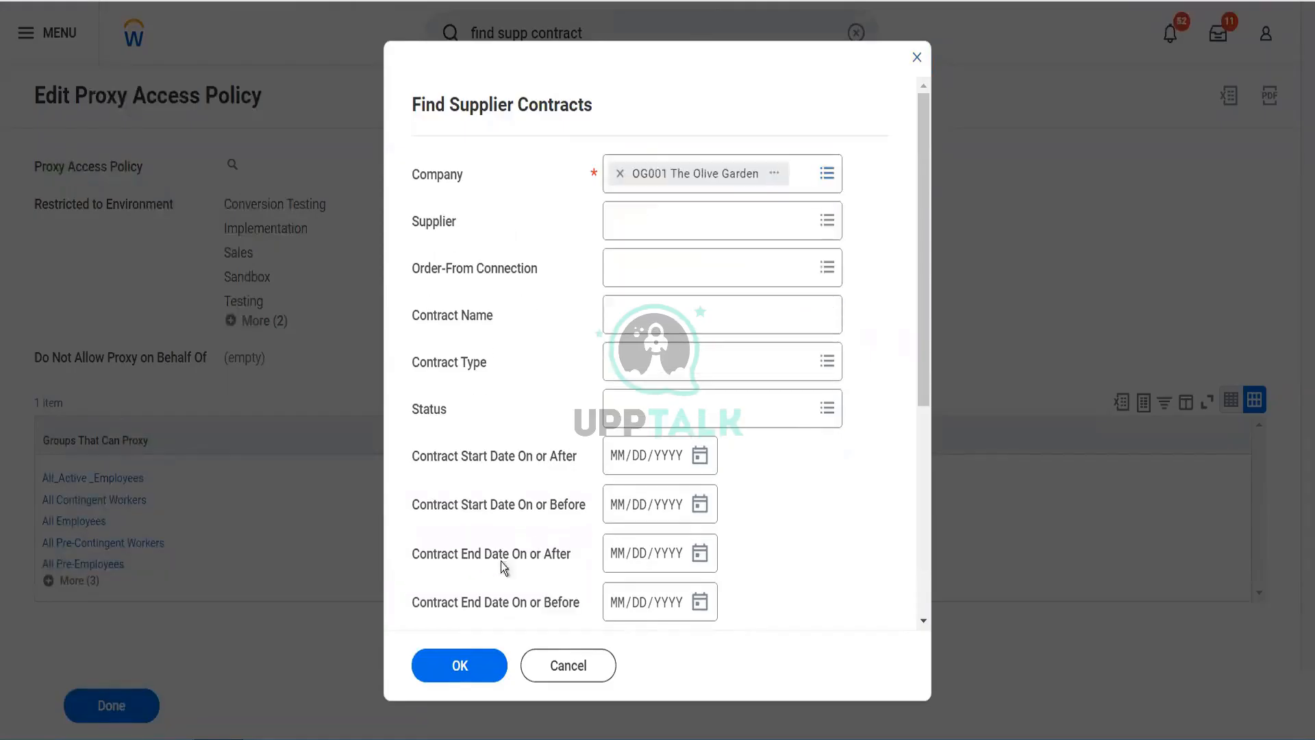
{"action": "left_click", "coordinate": [462, 671]}
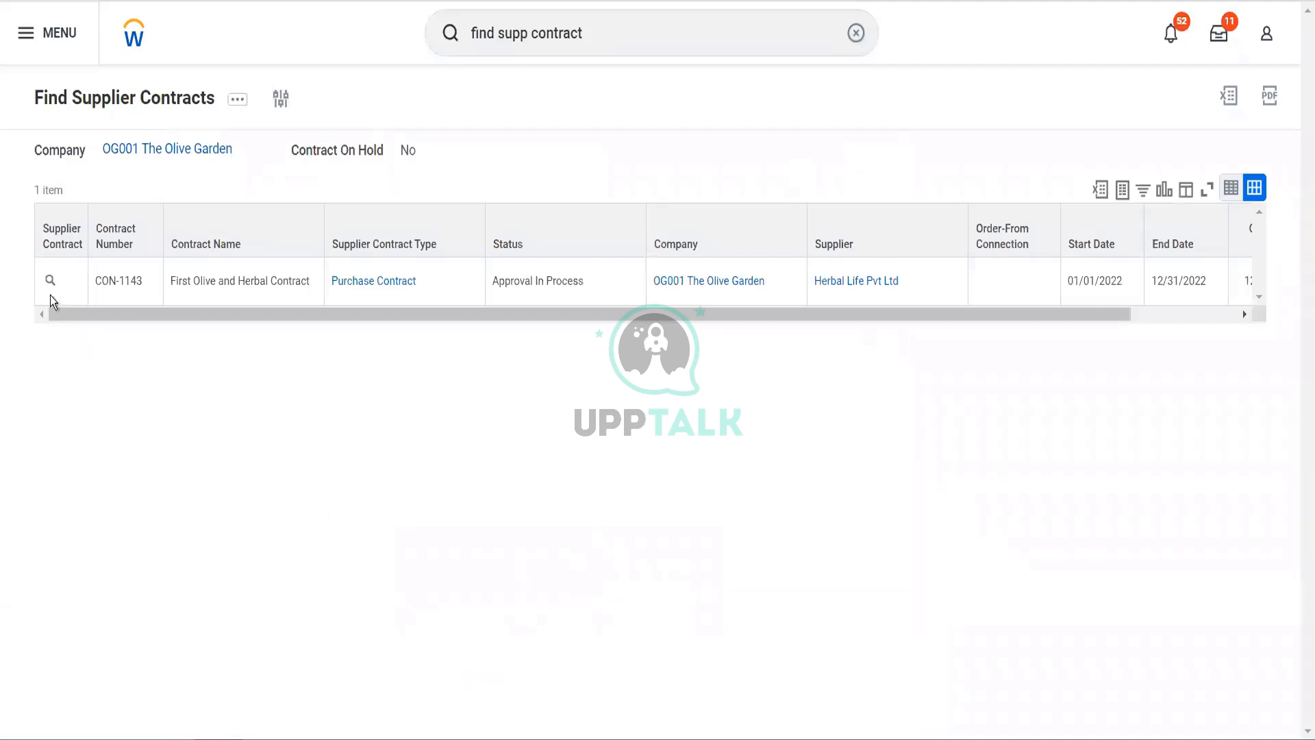
- Open the First Olive and Herbal Contract from the report and view its process history
{"action": "left_click", "coordinate": [55, 274]}
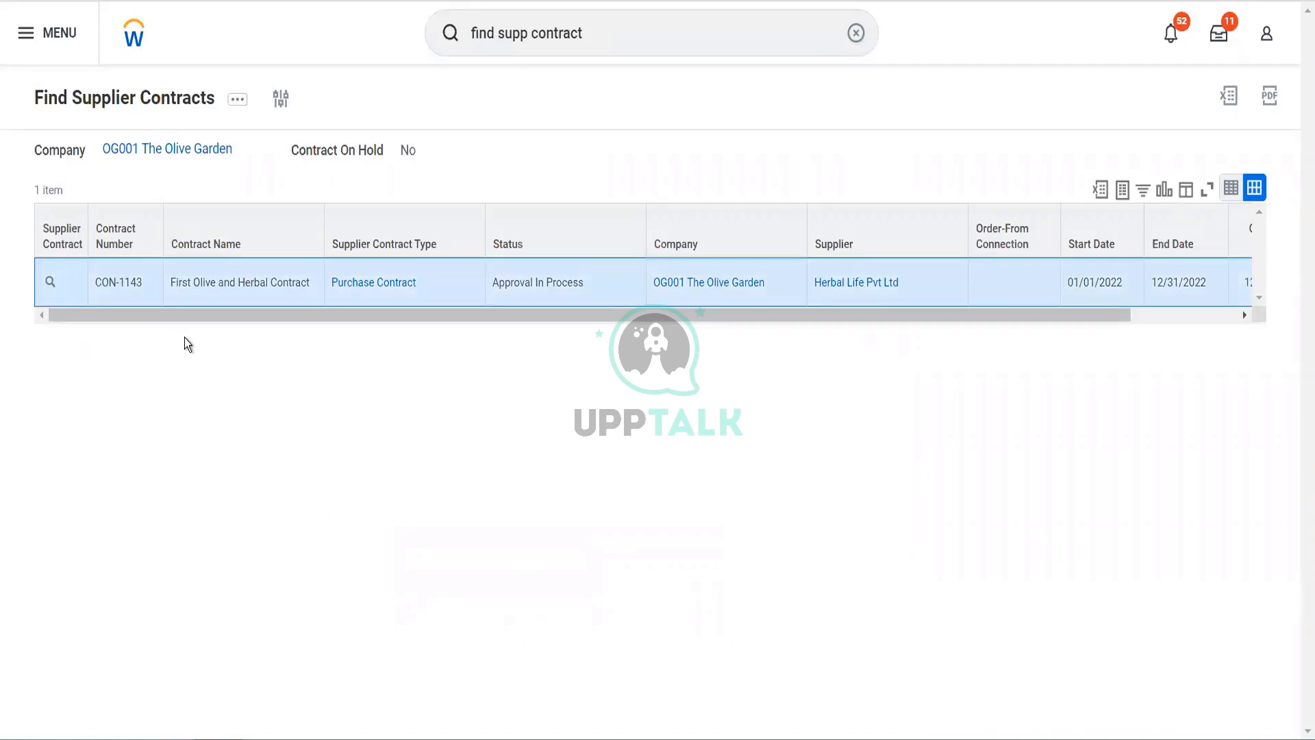
{"action": "mouse_move", "coordinate": [50, 284]}
{"action": "left_click", "coordinate": [51, 284]}
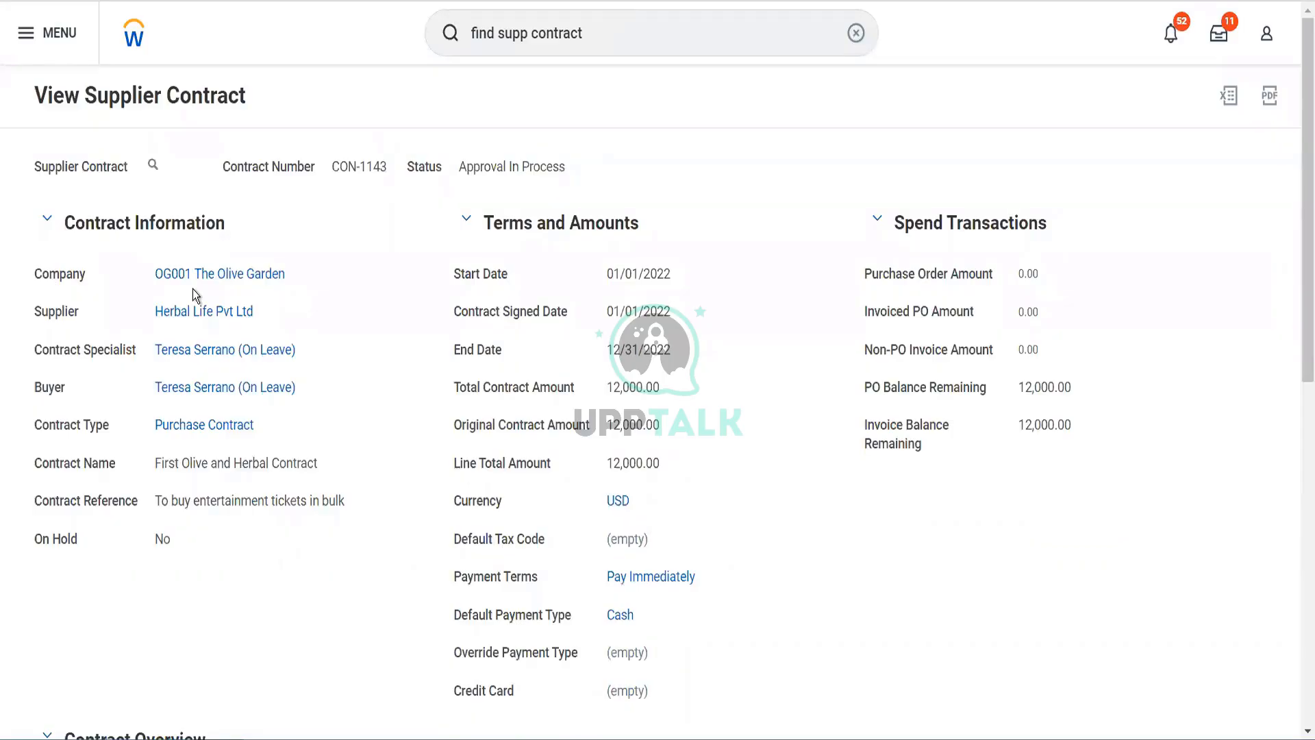
{"action": "scroll", "coordinate": [357, 347], "scroll_direction": "down", "scroll_amount": 10}
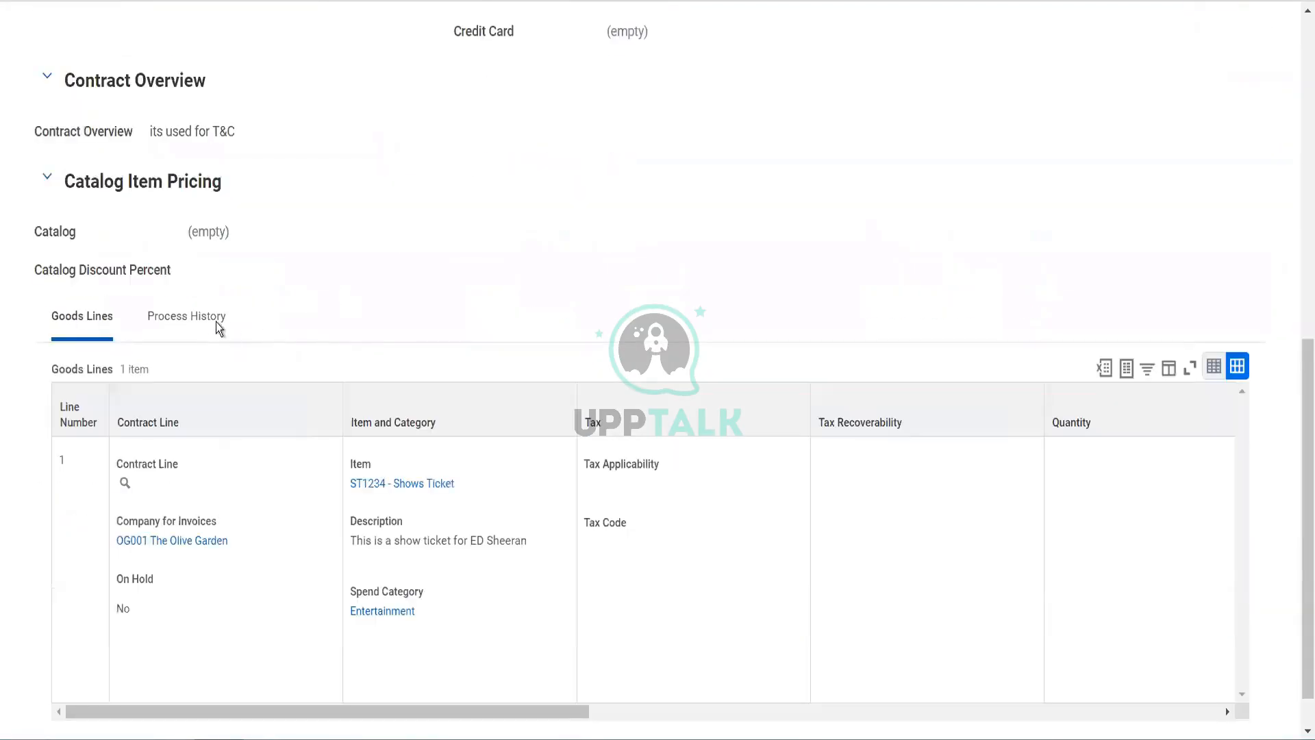
{"action": "left_click", "coordinate": [209, 320]}
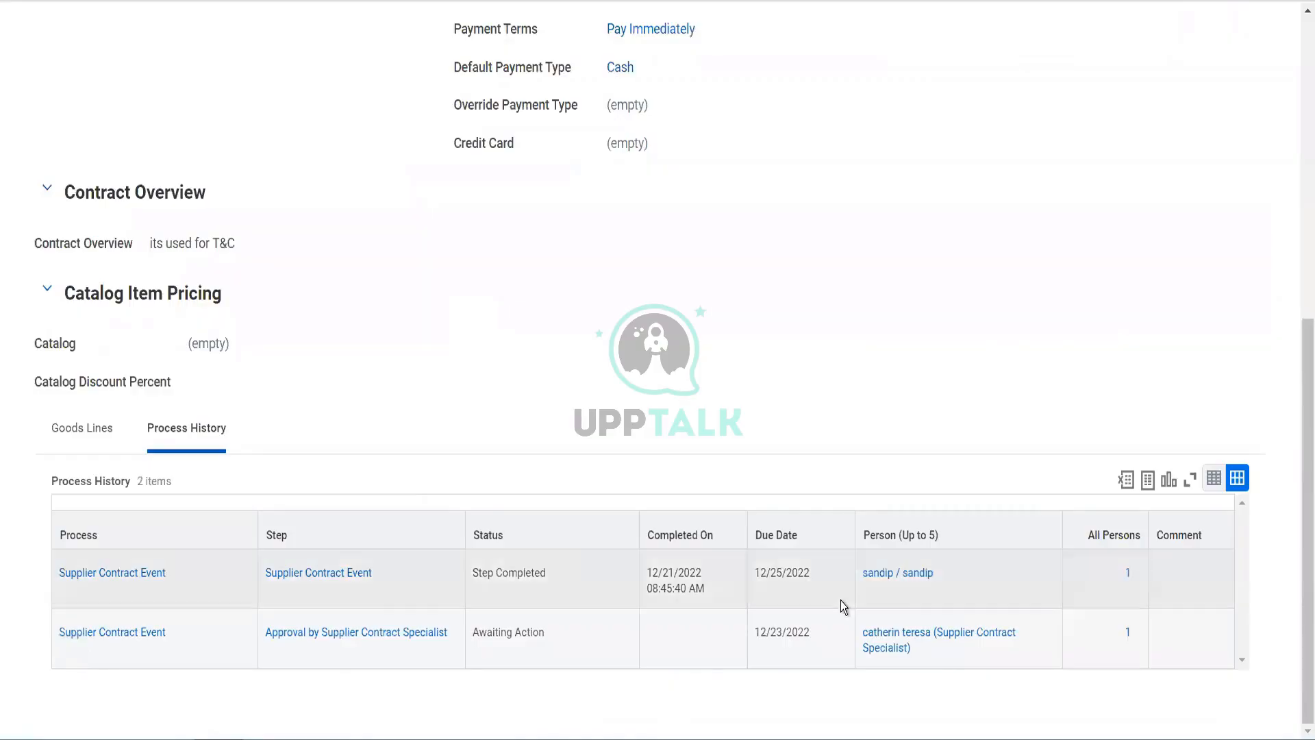
- Look through the related actions of the worker assigned to the pending Supplier Contract Specialist approval, and close them without choosing one
{"action": "left_click", "coordinate": [923, 655]}
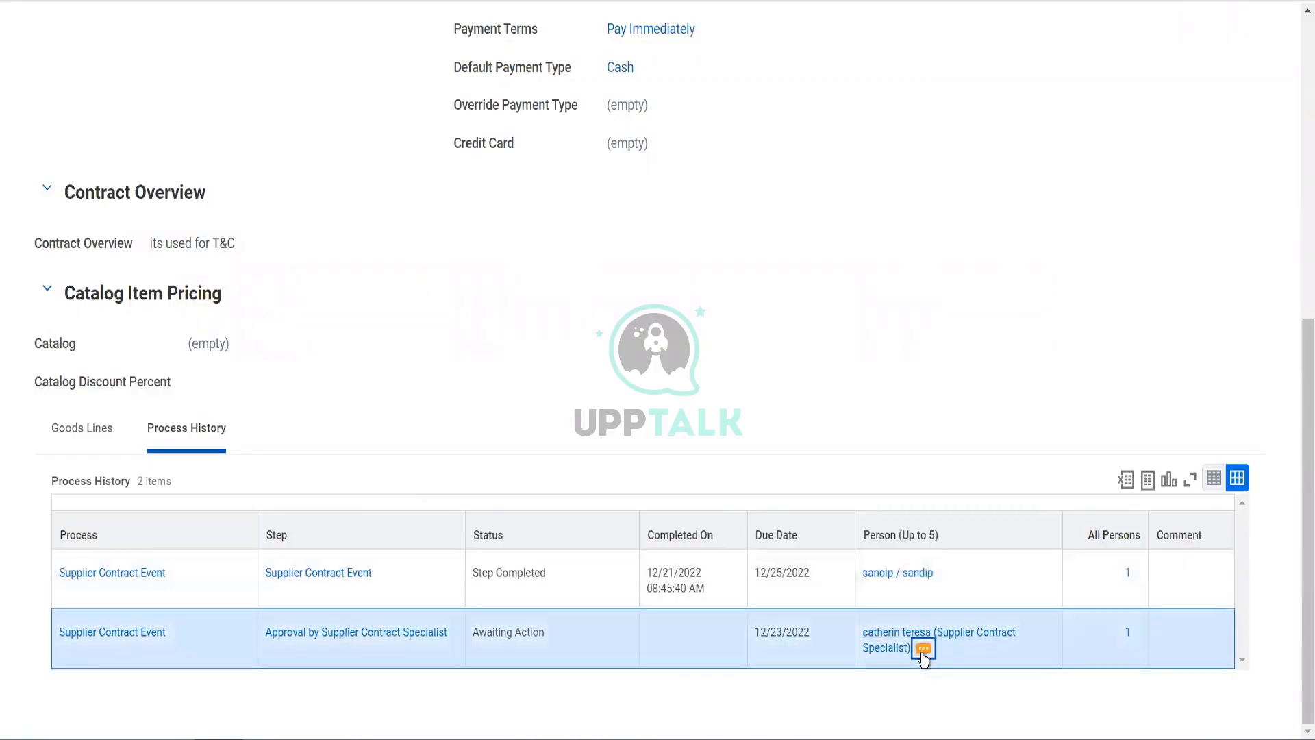
{"action": "left_click", "coordinate": [924, 650]}
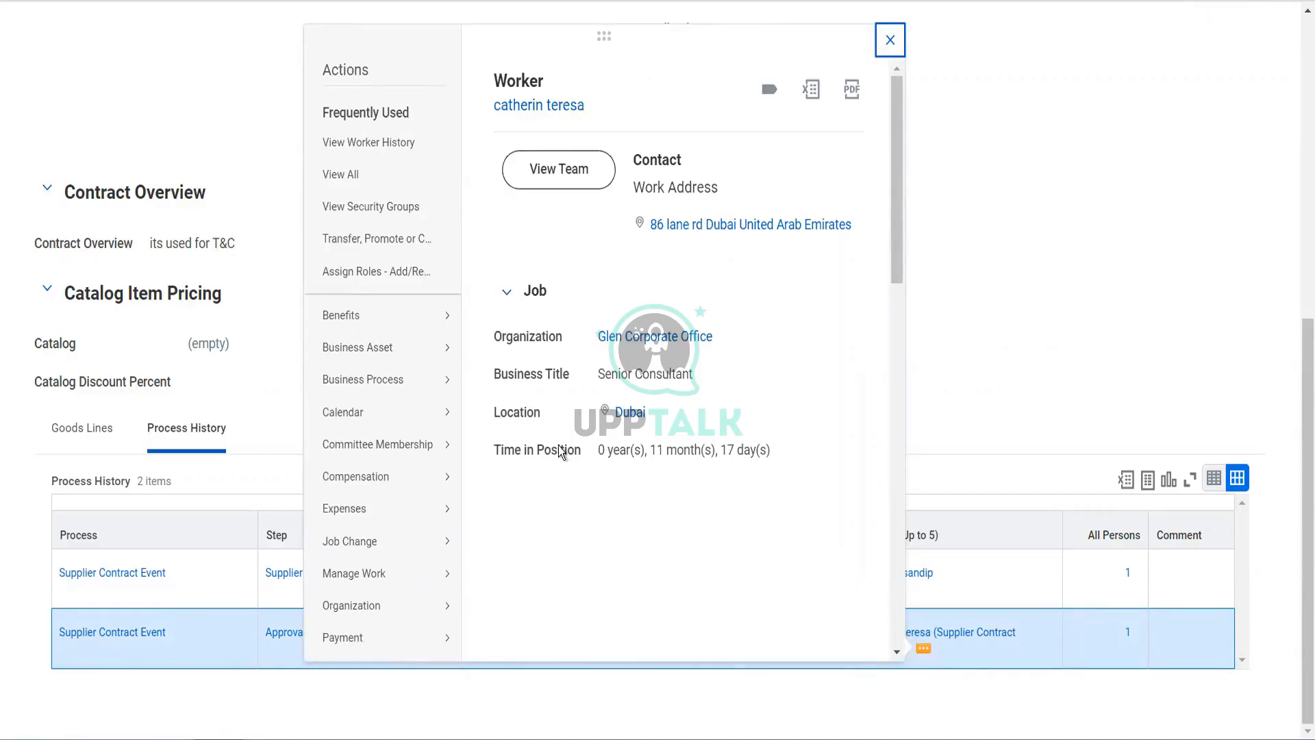
{"action": "mouse_move", "coordinate": [382, 426]}
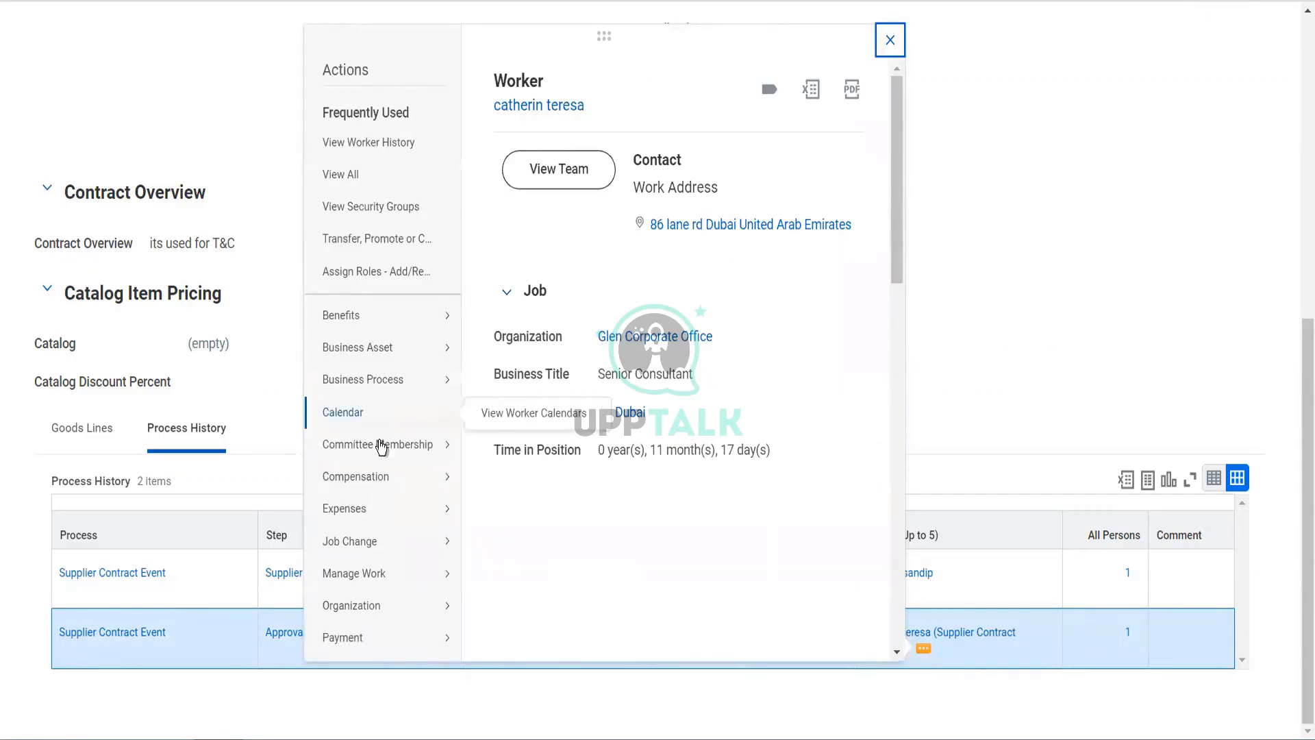
{"action": "mouse_move", "coordinate": [405, 548]}
{"action": "scroll", "coordinate": [407, 552], "scroll_direction": "down", "scroll_amount": 2}
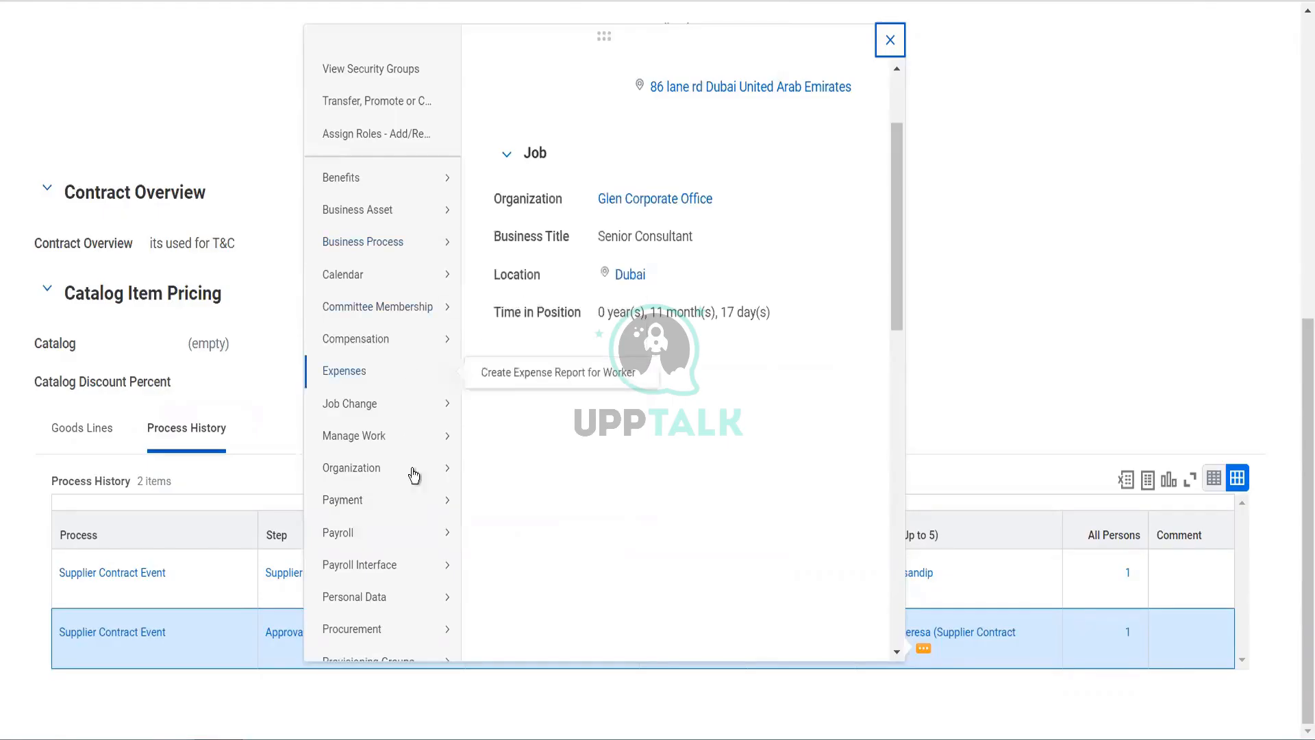
{"action": "mouse_move", "coordinate": [419, 497]}
{"action": "scroll", "coordinate": [420, 493], "scroll_direction": "down", "scroll_amount": 4}
{"action": "scroll", "coordinate": [421, 493], "scroll_direction": "down", "scroll_amount": 1}
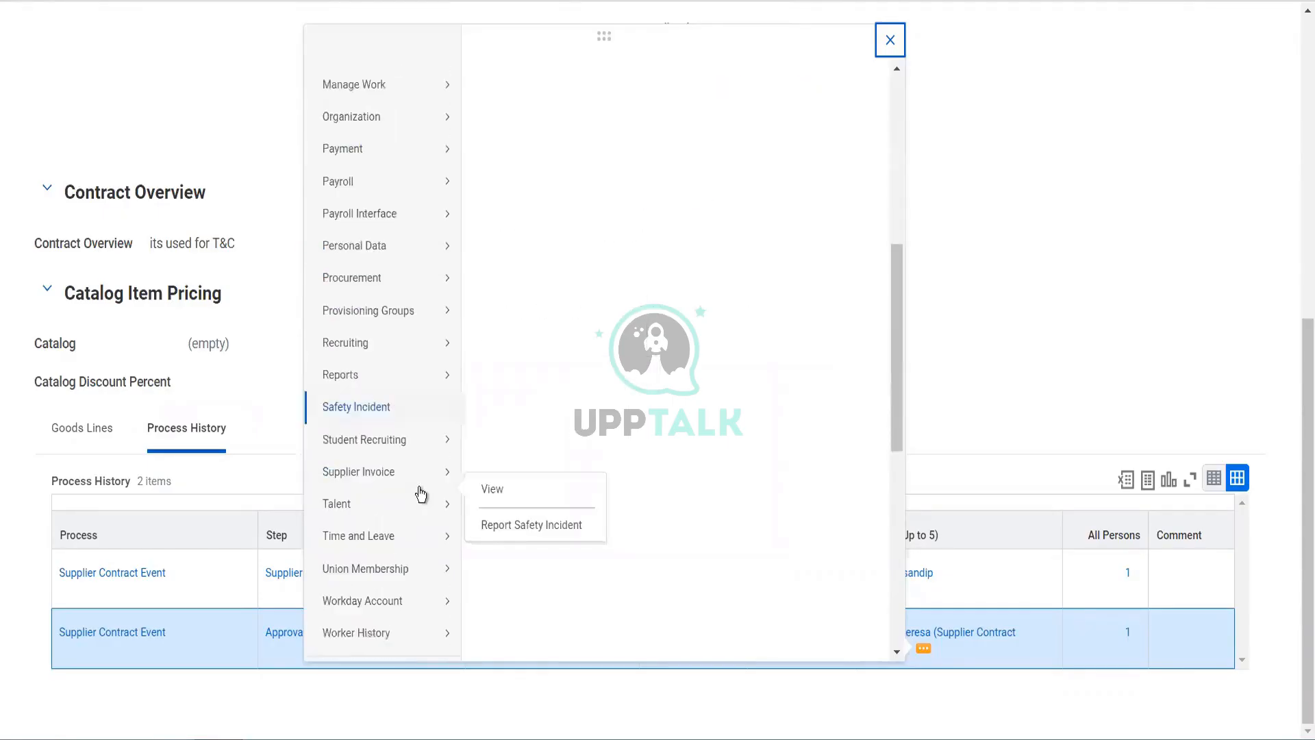
{"action": "scroll", "coordinate": [421, 494], "scroll_direction": "down", "scroll_amount": 5}
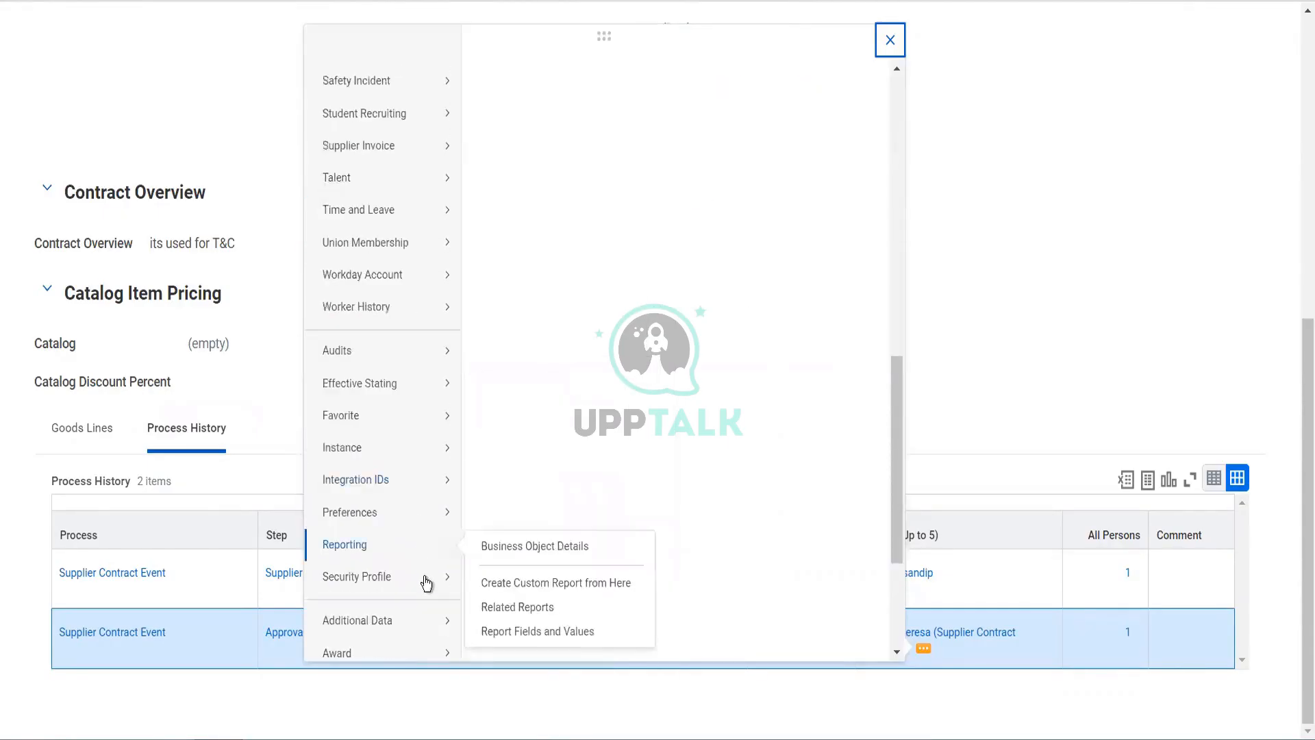
{"action": "mouse_move", "coordinate": [426, 582]}
{"action": "left_click", "coordinate": [1017, 222]}
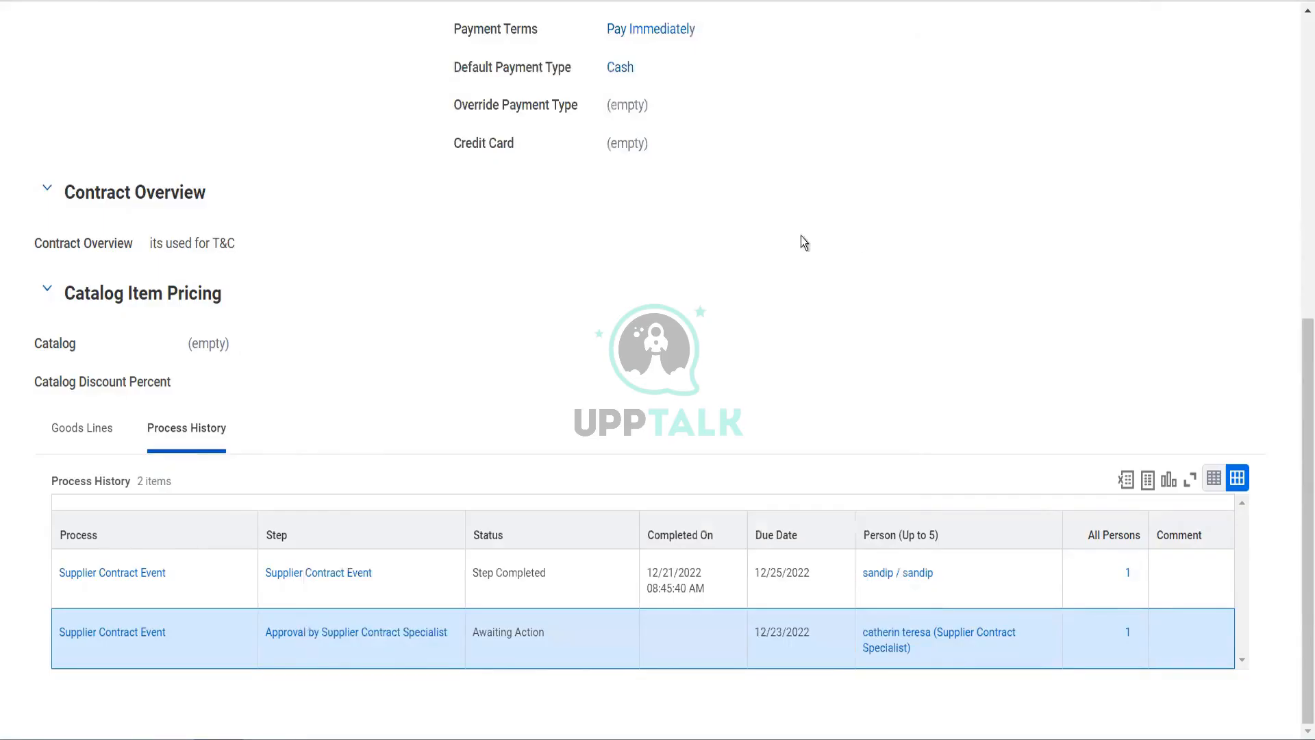
- Search for "BP: Supp contract" and open the Supplier Contract Event (Default Definition) business process
{"action": "scroll", "coordinate": [719, 150], "scroll_direction": "up", "scroll_amount": 8}
{"action": "left_click", "coordinate": [631, 52]}
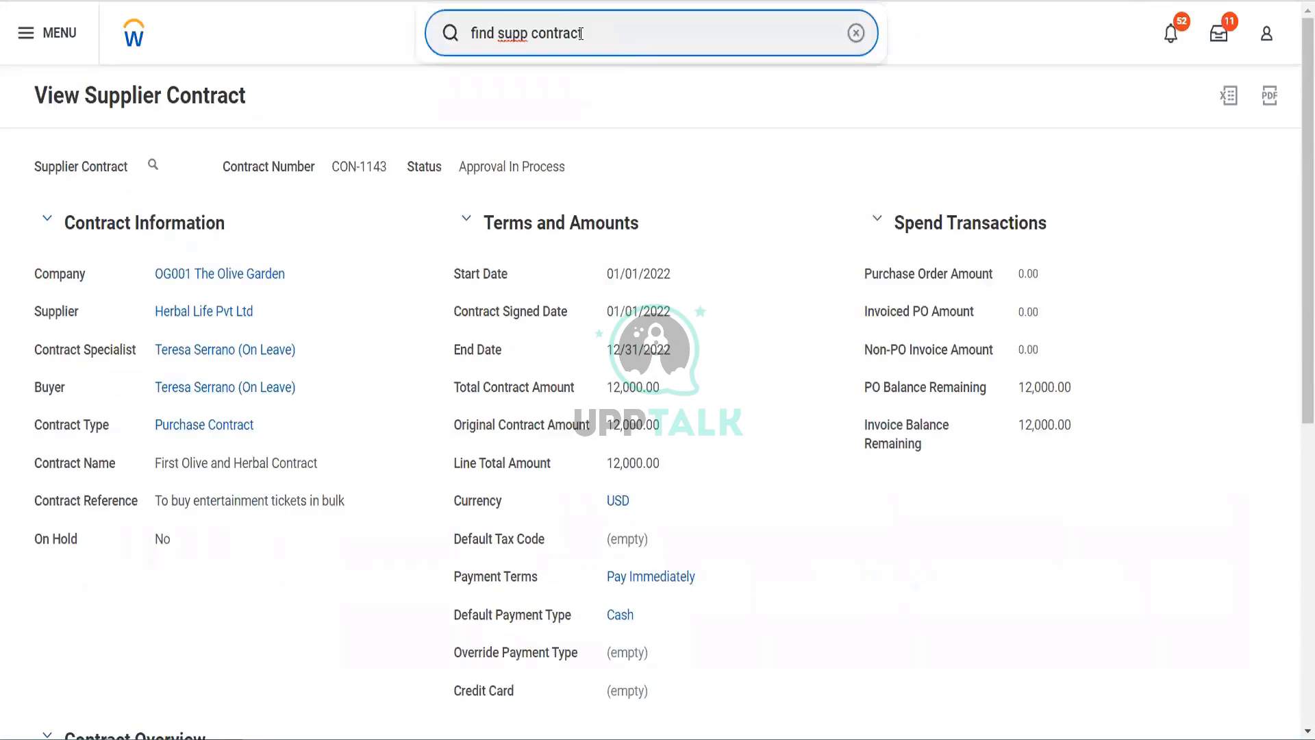
{"action": "triple_click", "coordinate": [465, 27]}
{"action": "type", "text": "BP; sju"}
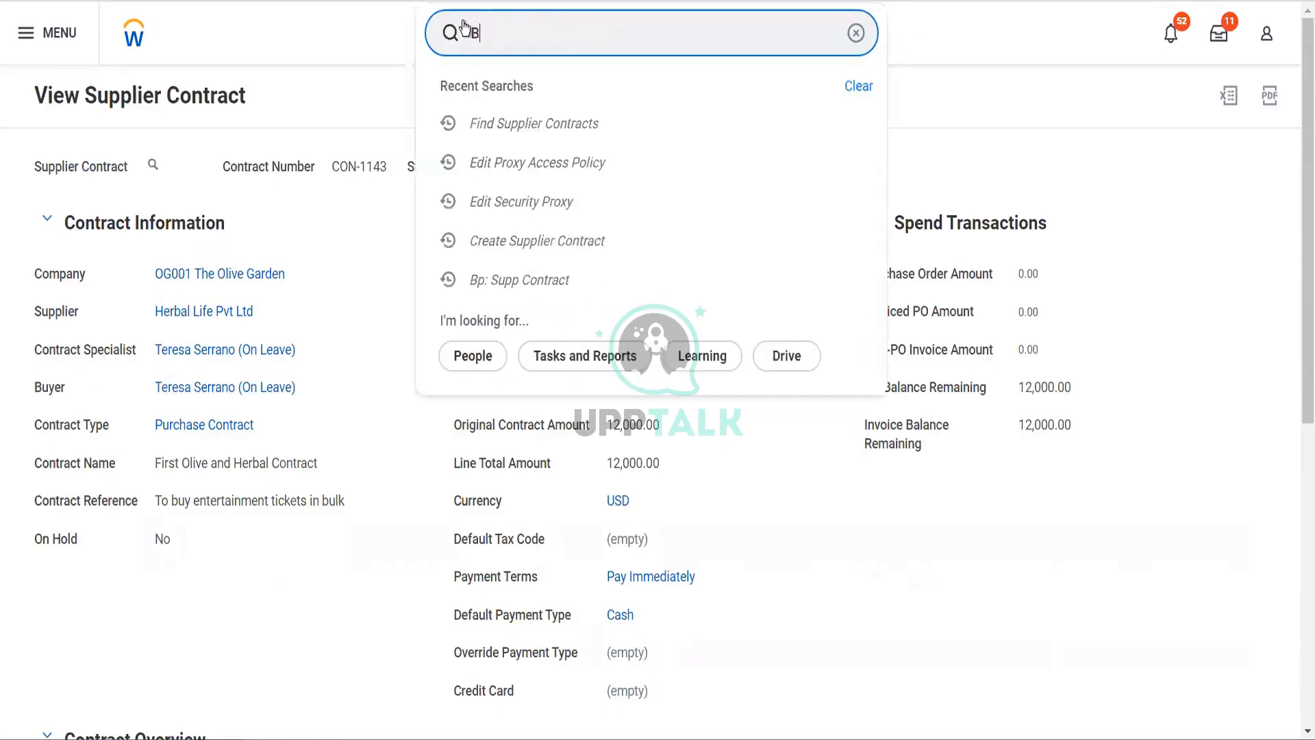
{"action": "key", "text": "BackSpace"}
{"action": "key", "text": "BackSpace"}
{"action": "key", "text": "BackSpace"}
{"action": "type", "text": ": Supp "}
{"action": "type", "text": "cp"}
{"action": "key", "text": "BackSpace"}
{"action": "type", "text": "ontract"}
{"action": "key", "text": "Return"}
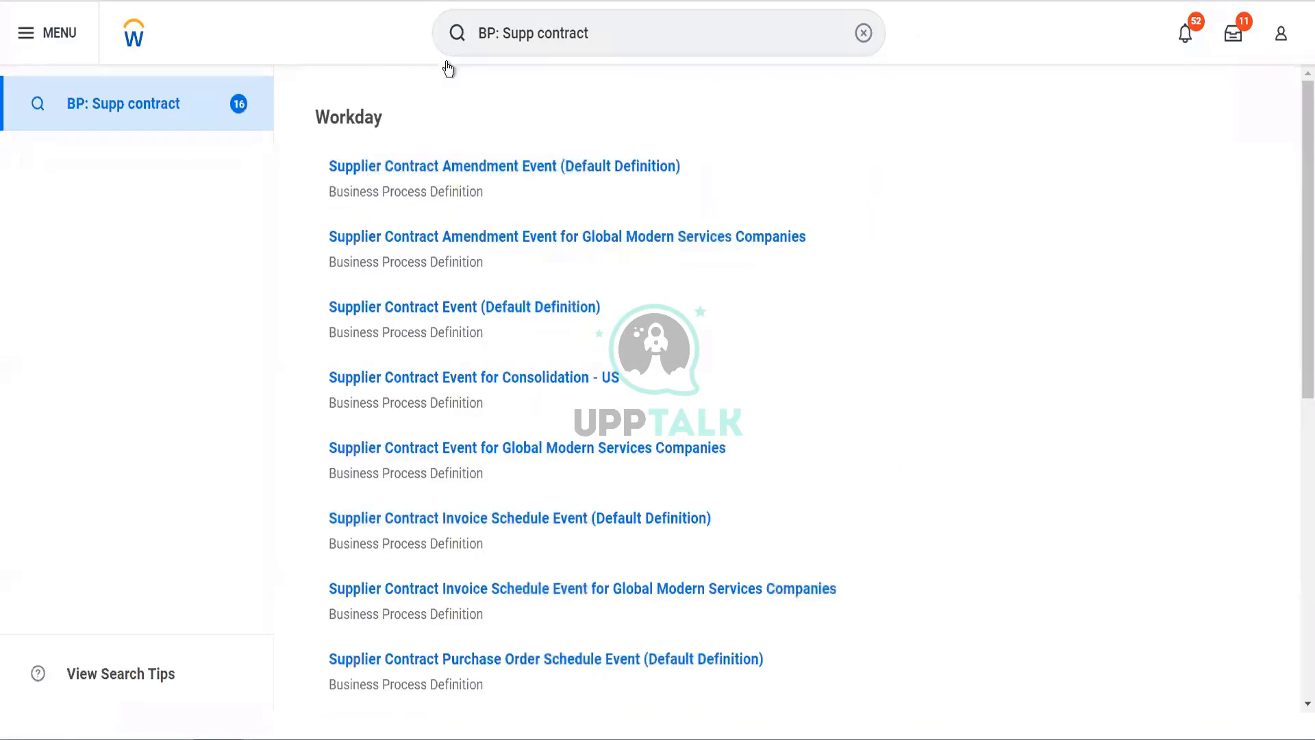
{"action": "left_click", "coordinate": [568, 308]}
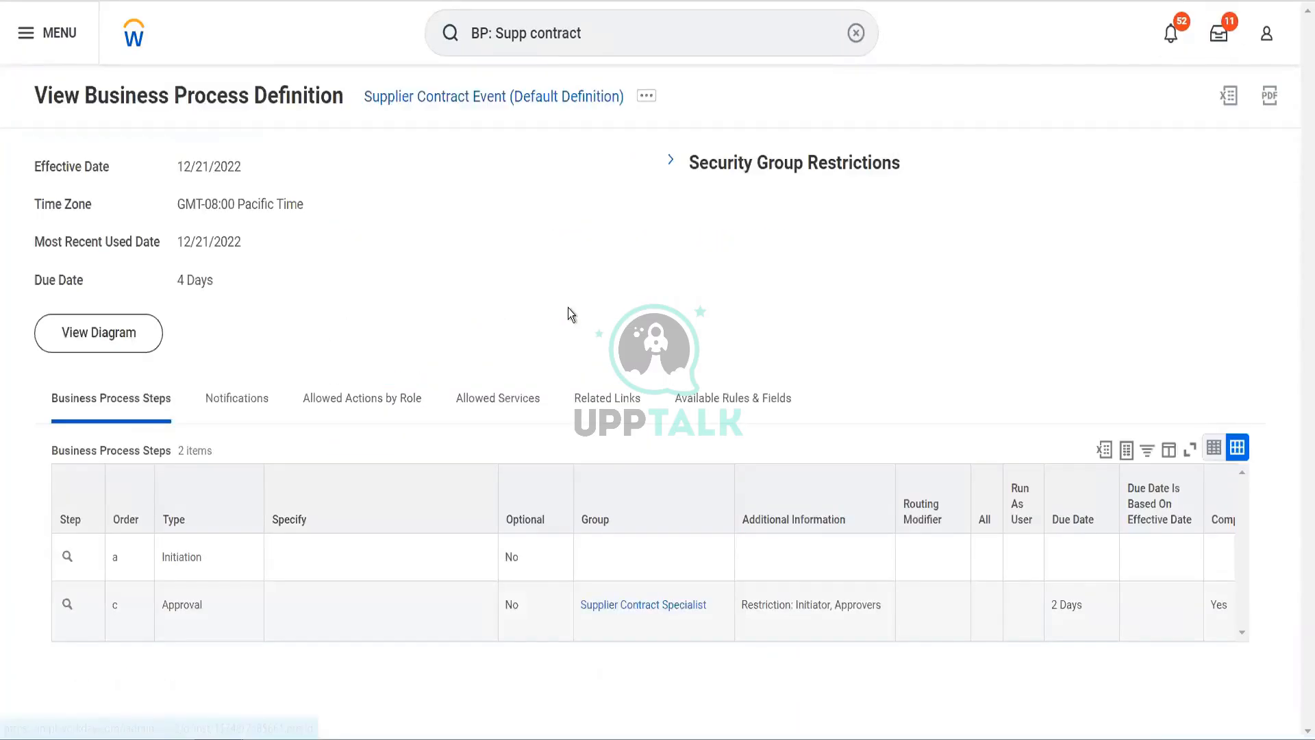
- Edit the Supplier Contract Event default definition effective 12/21/2022, removing Approval step c, and save it
{"action": "left_click", "coordinate": [648, 100]}
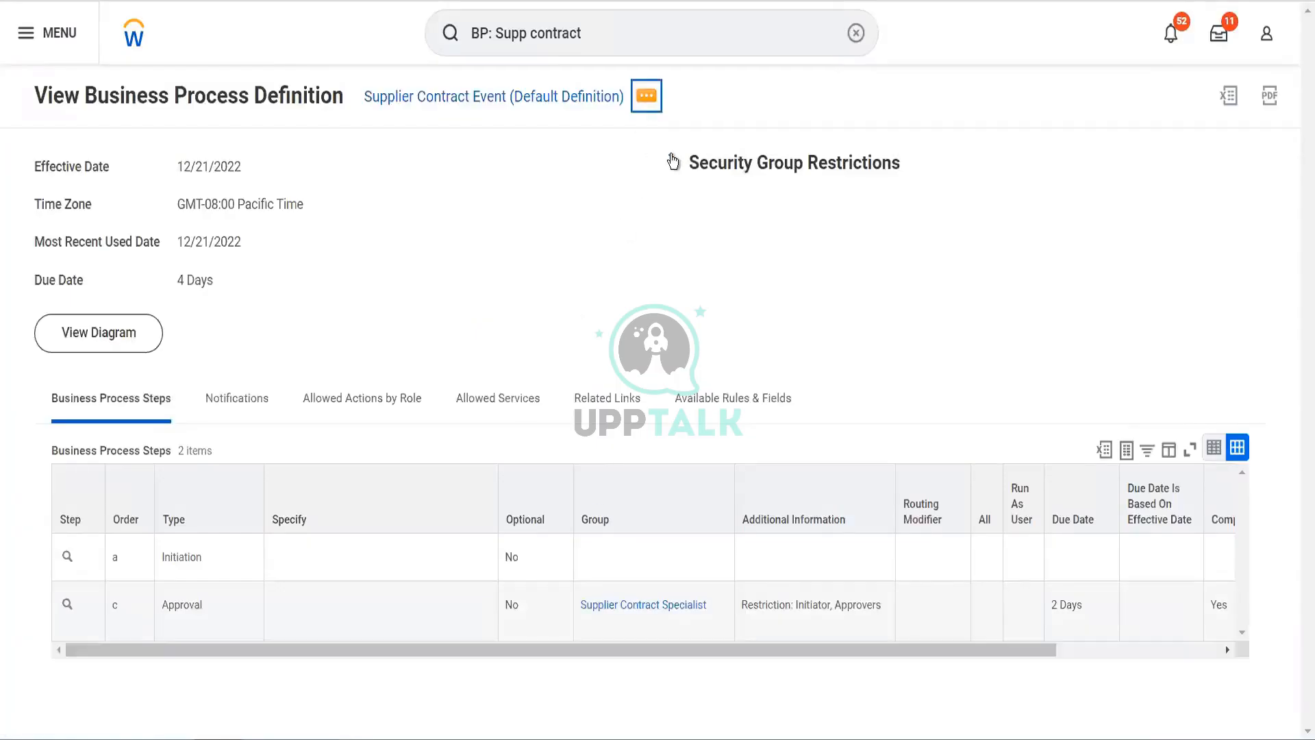
{"action": "key", "text": "Return"}
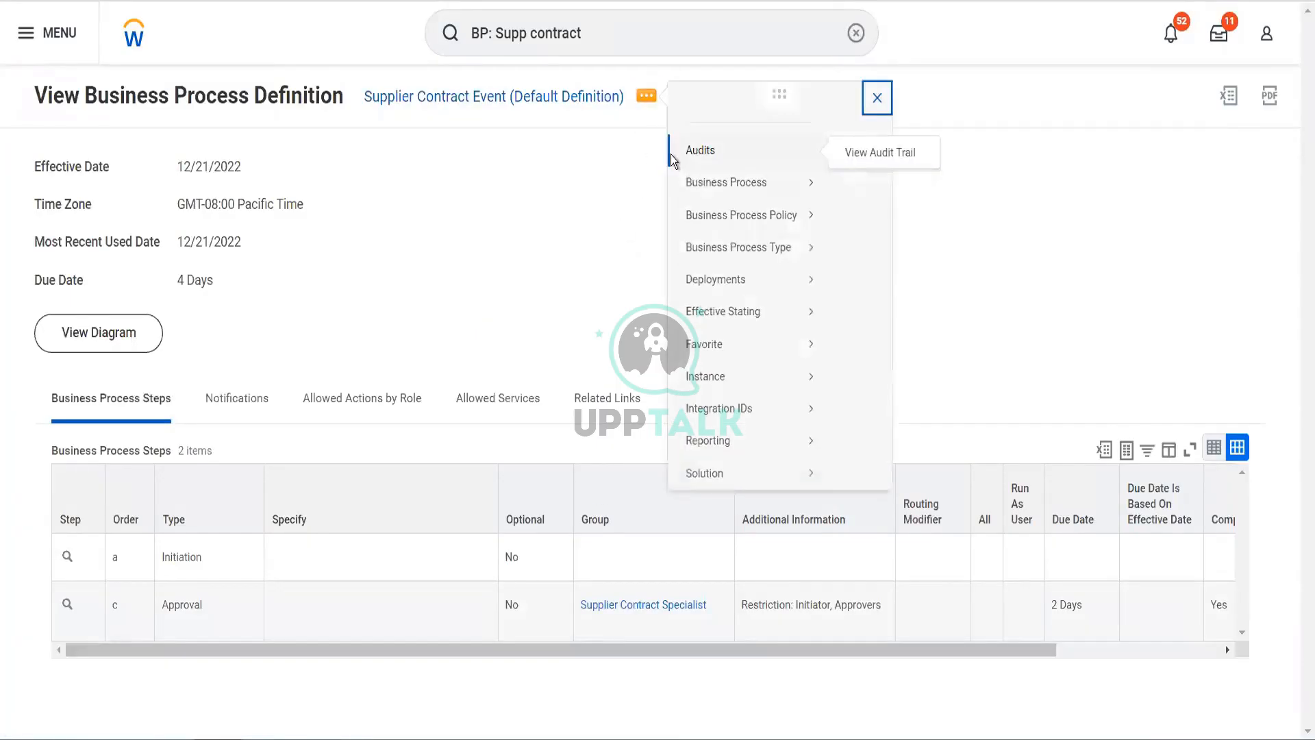
{"action": "mouse_move", "coordinate": [793, 280]}
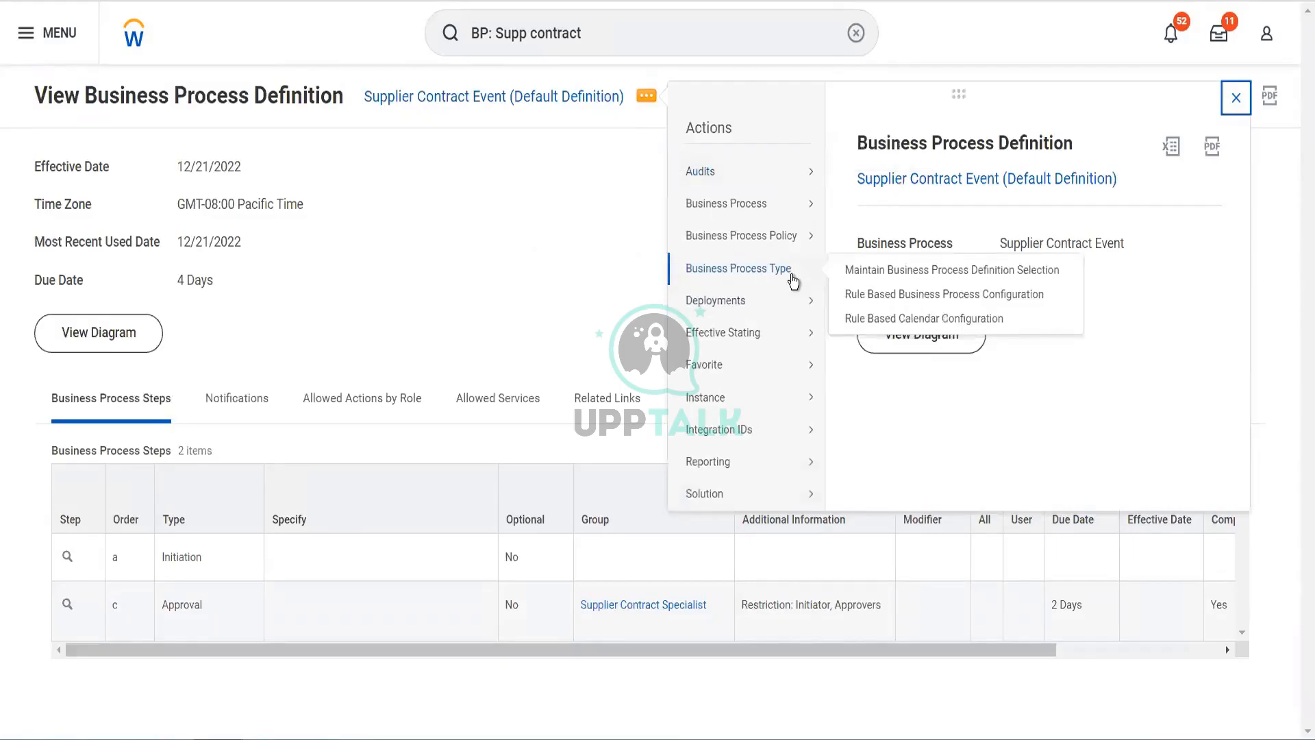
{"action": "mouse_move", "coordinate": [805, 218]}
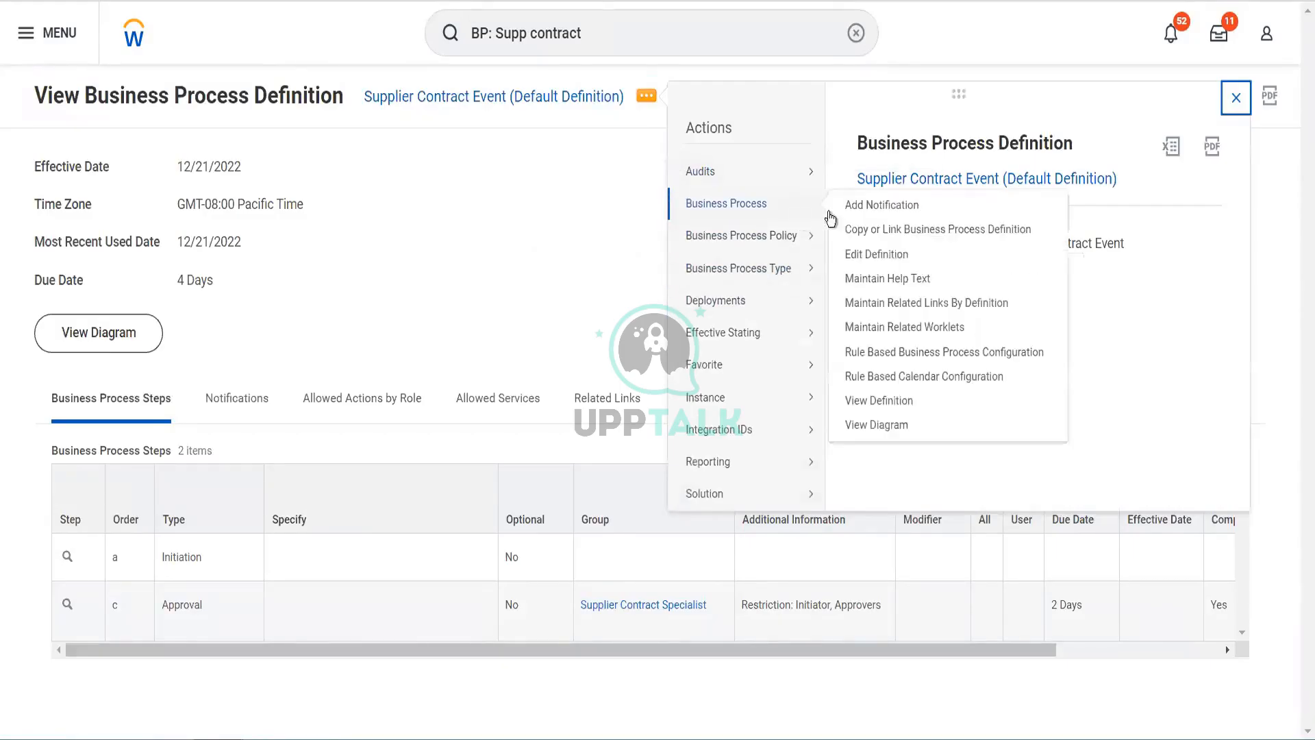
{"action": "left_click", "coordinate": [891, 257]}
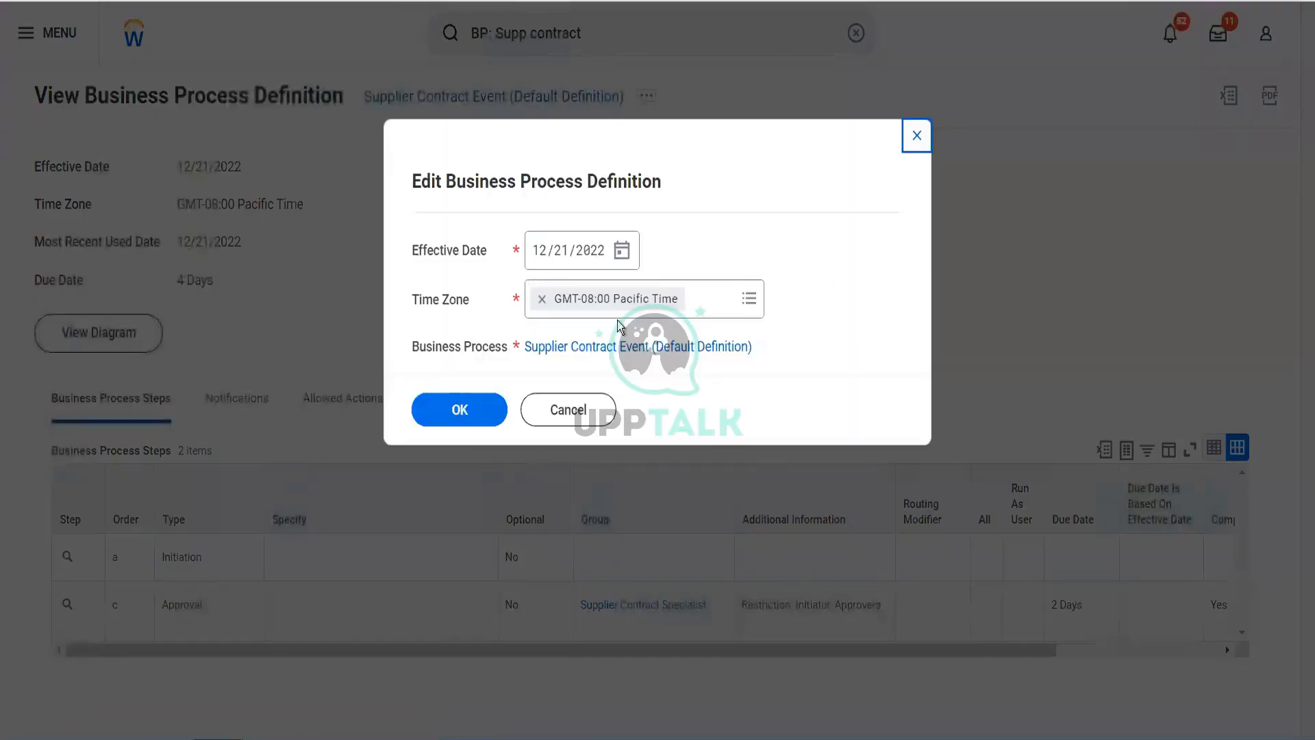
{"action": "left_click", "coordinate": [468, 408]}
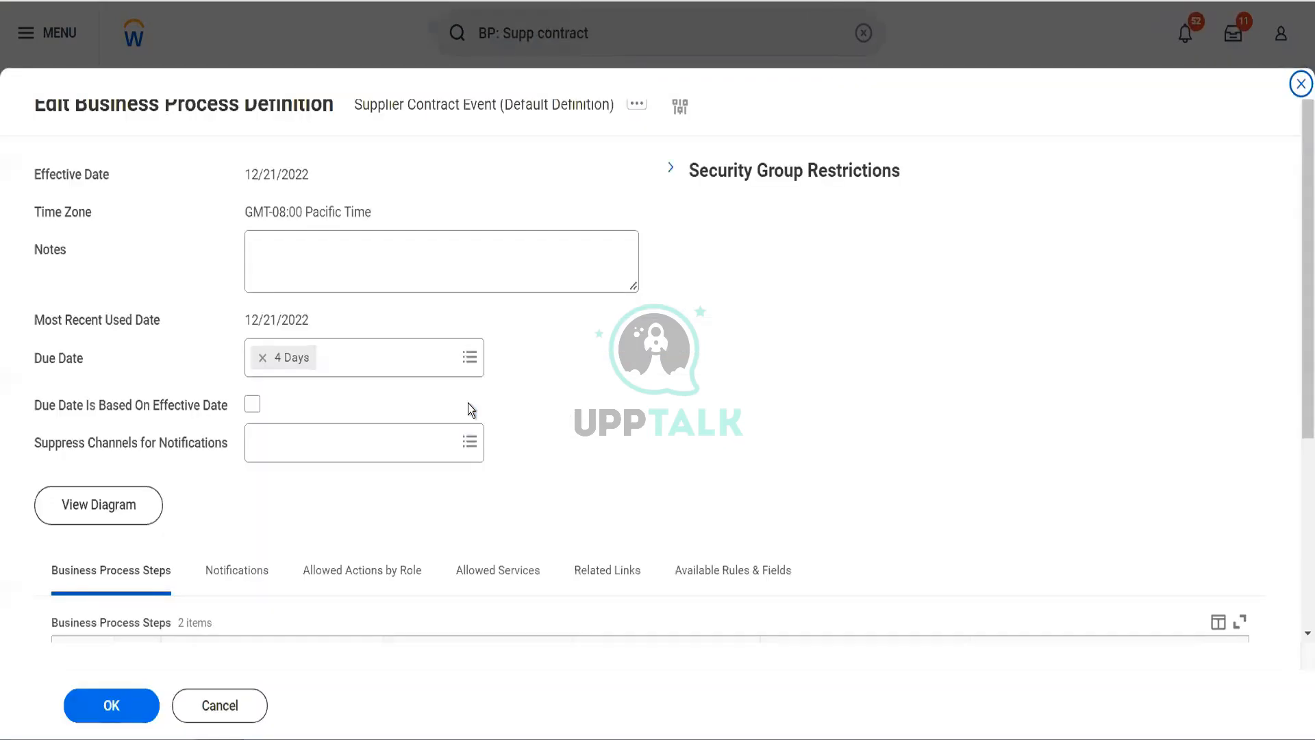
{"action": "scroll", "coordinate": [467, 407], "scroll_direction": "down", "scroll_amount": 4}
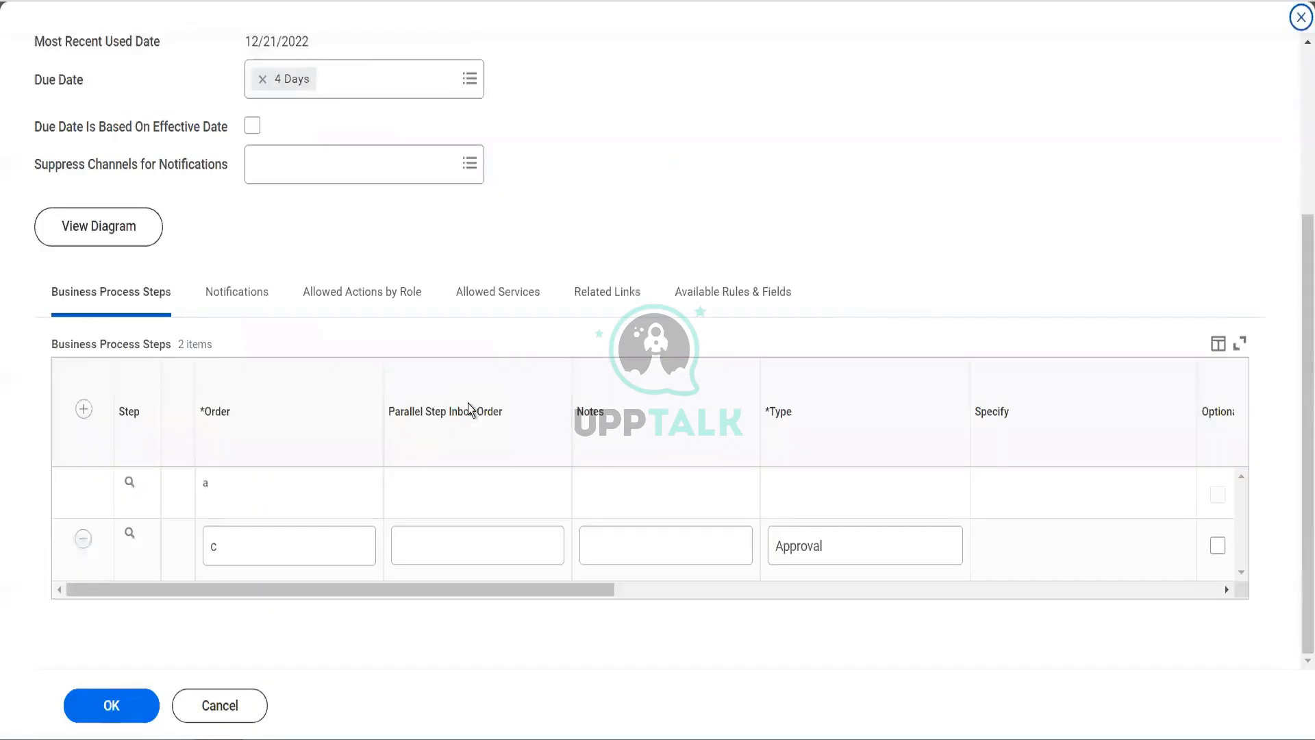
{"action": "left_click", "coordinate": [83, 539]}
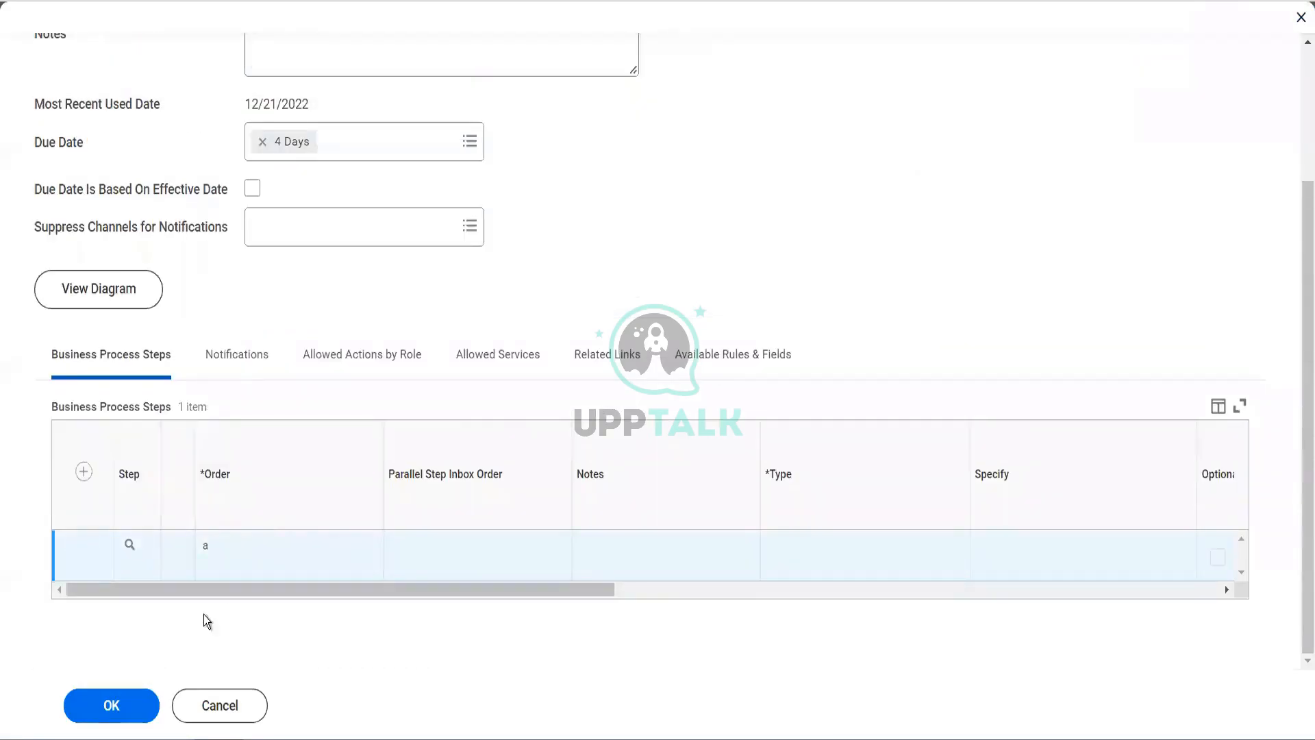
{"action": "left_click", "coordinate": [130, 710]}
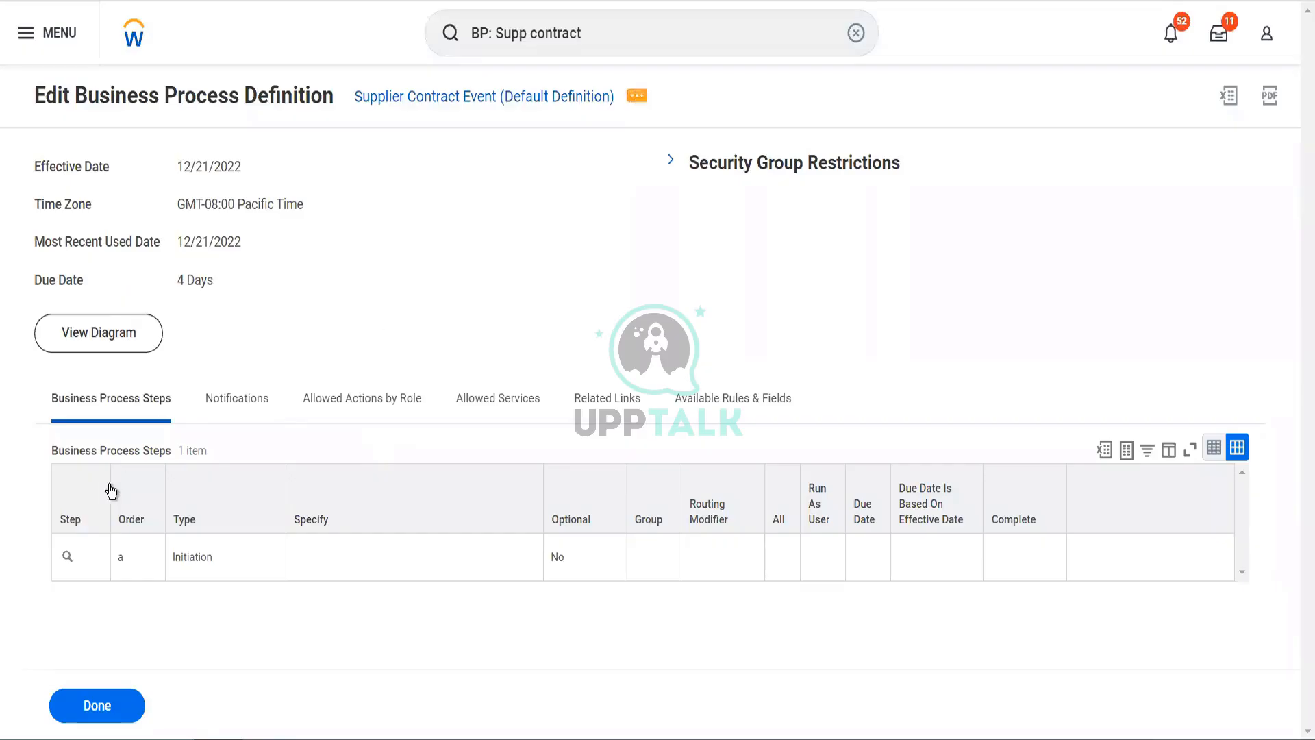
- Set Initiation step a as the completion step of the Supplier Contract Event business process and confirm
{"action": "left_click", "coordinate": [92, 552]}
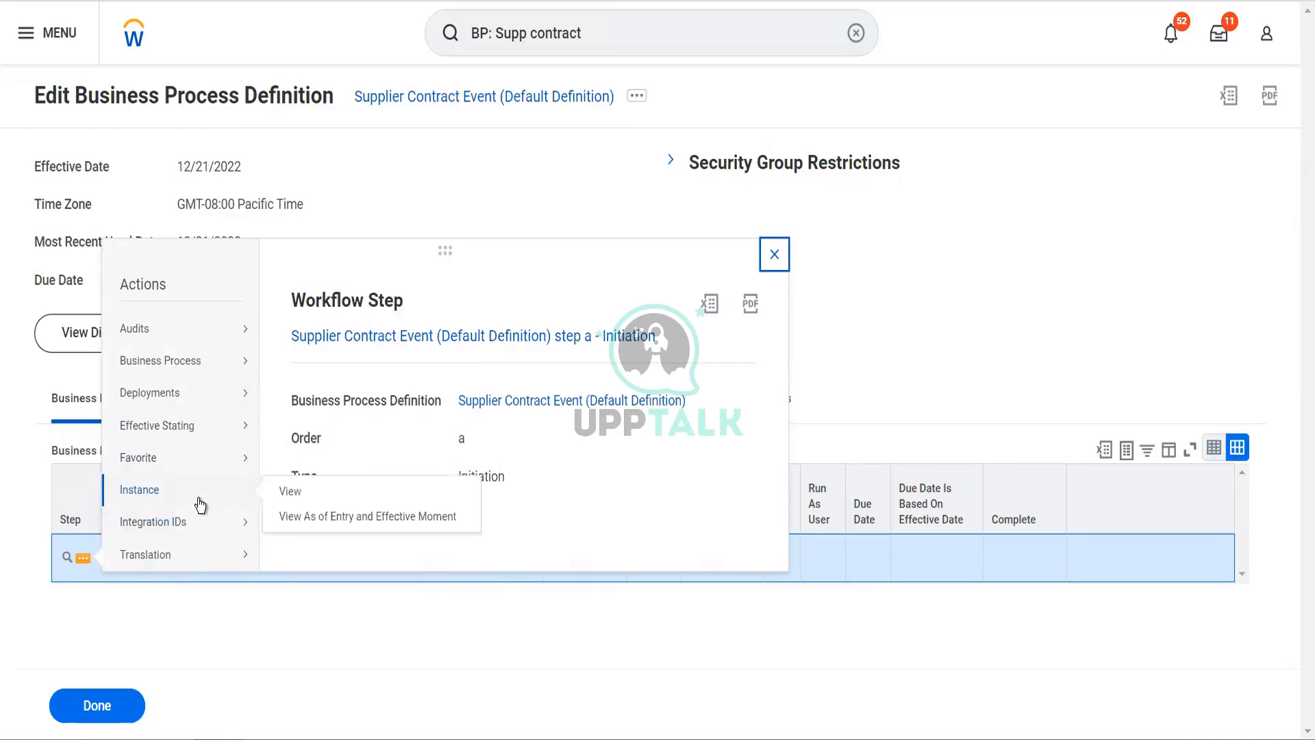
{"action": "mouse_move", "coordinate": [236, 370]}
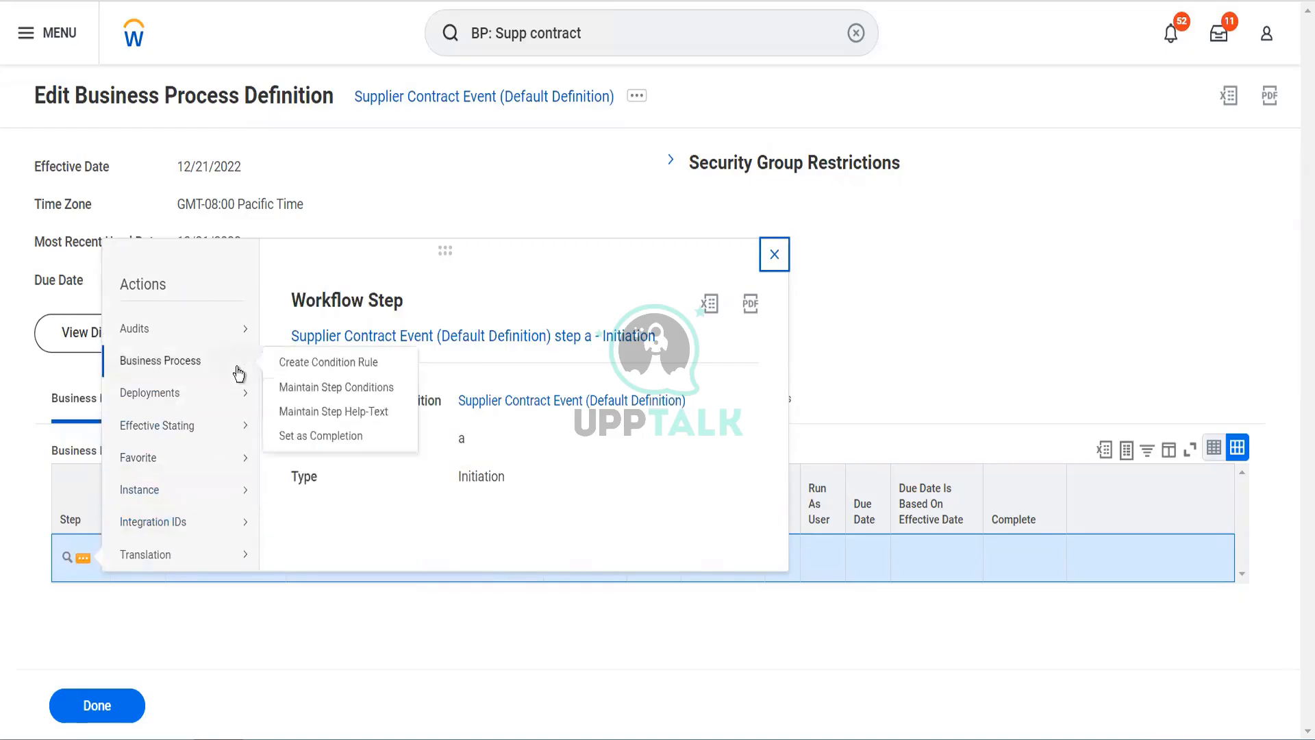
{"action": "left_click", "coordinate": [306, 438]}
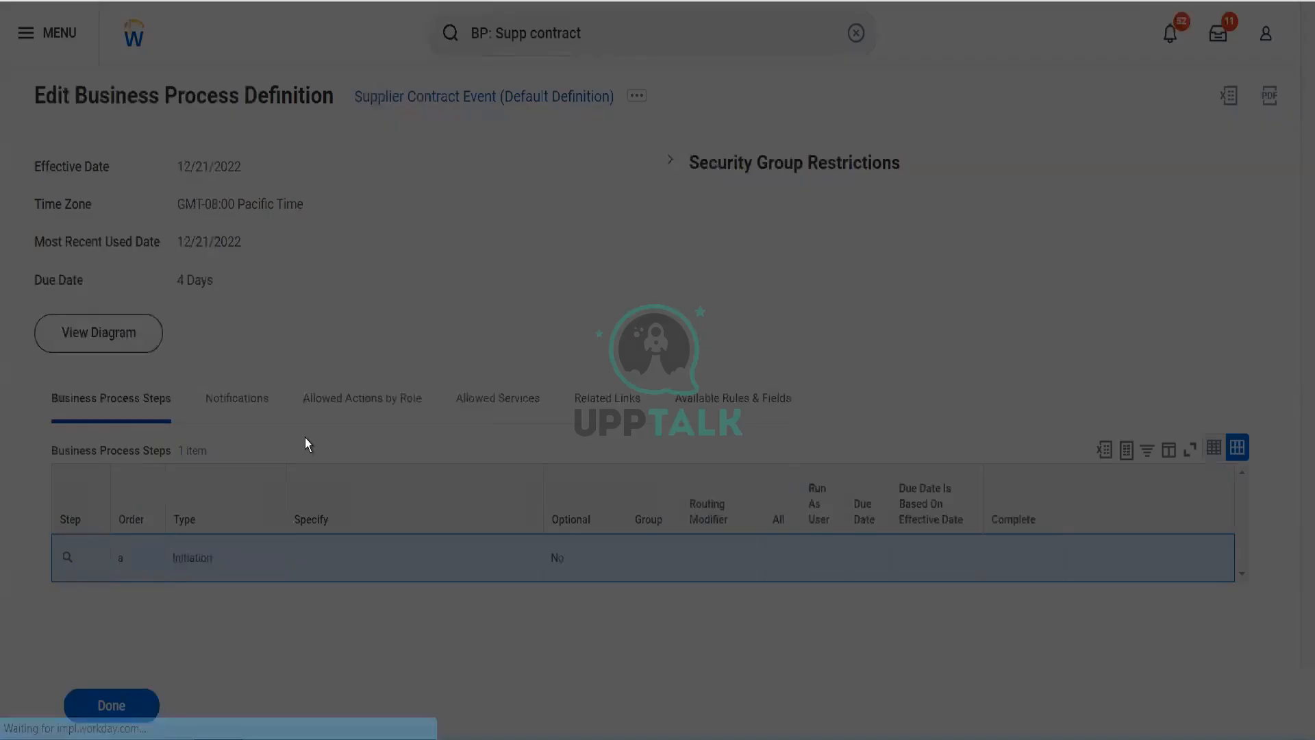
{"action": "left_click", "coordinate": [437, 417]}
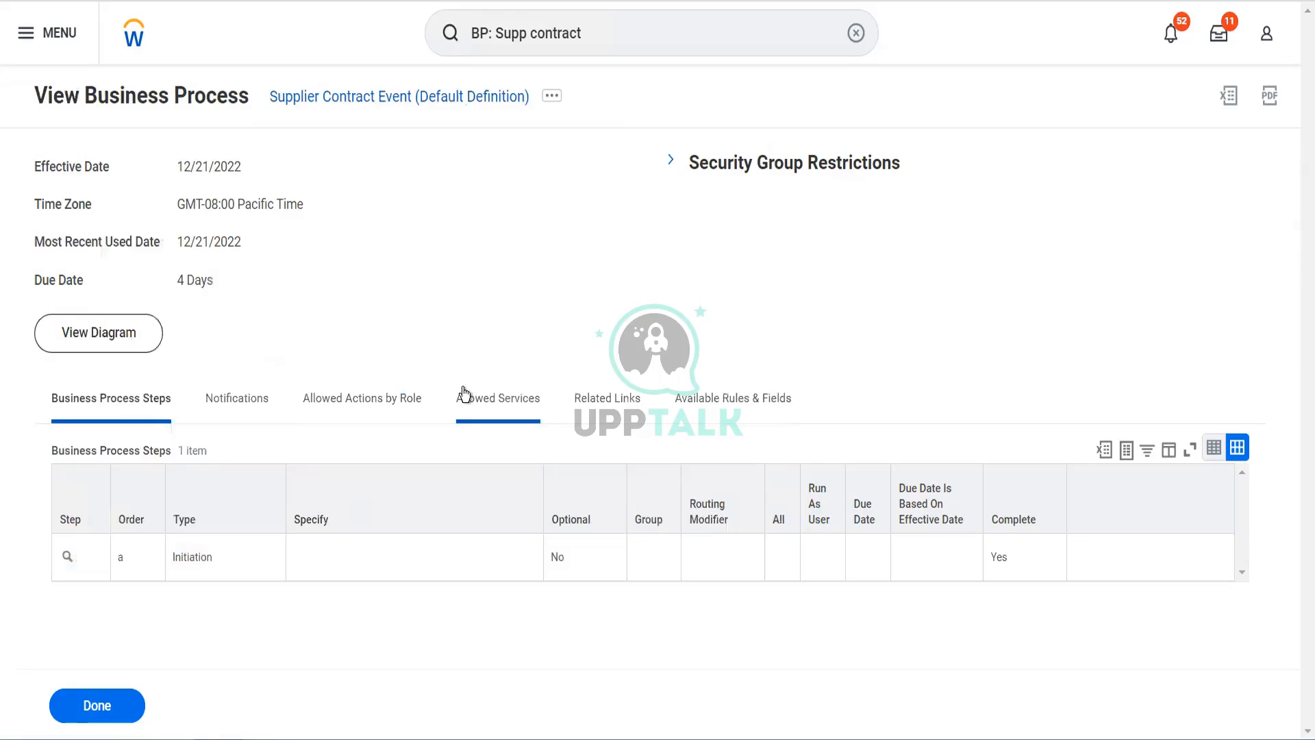
- Search for "find sup contract" and open the Find Supplier Contracts report
{"action": "left_click", "coordinate": [601, 34]}
{"action": "left_click_drag", "start_coordinate": [602, 35], "coordinate": [442, 57]}
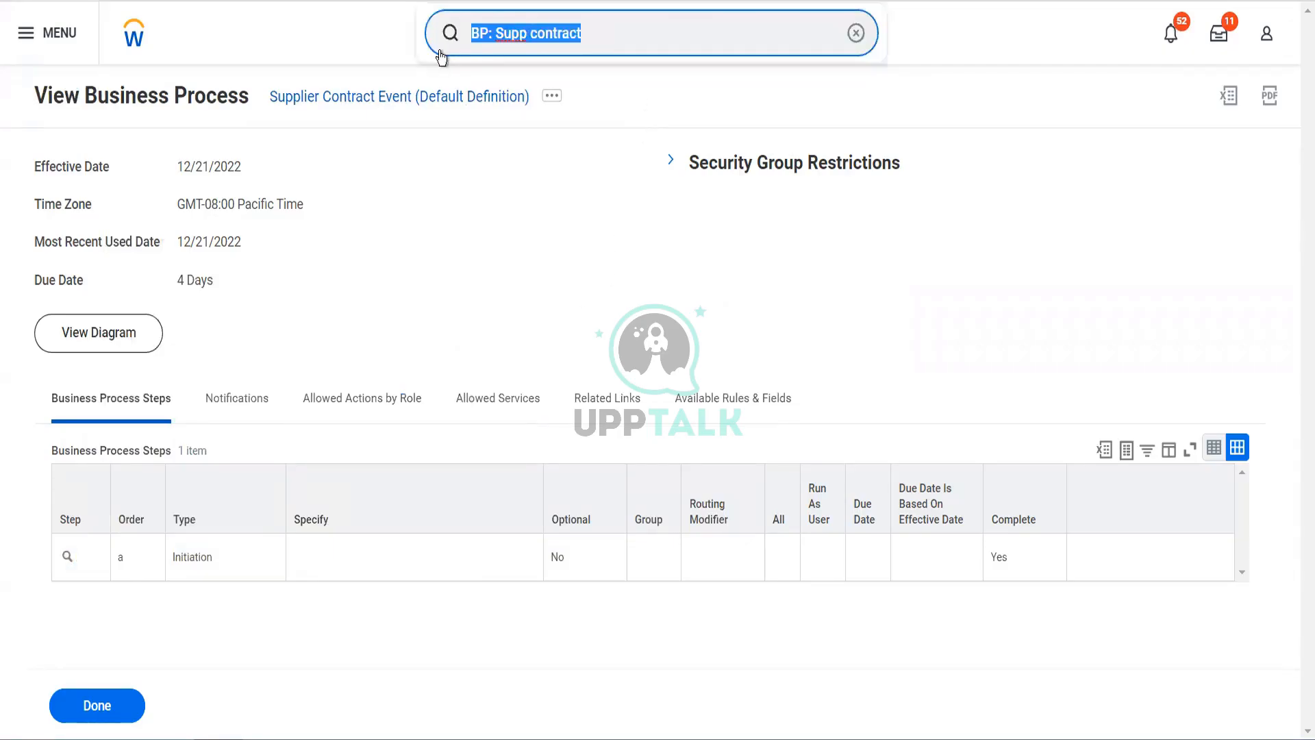
{"action": "type", "text": "find sup "}
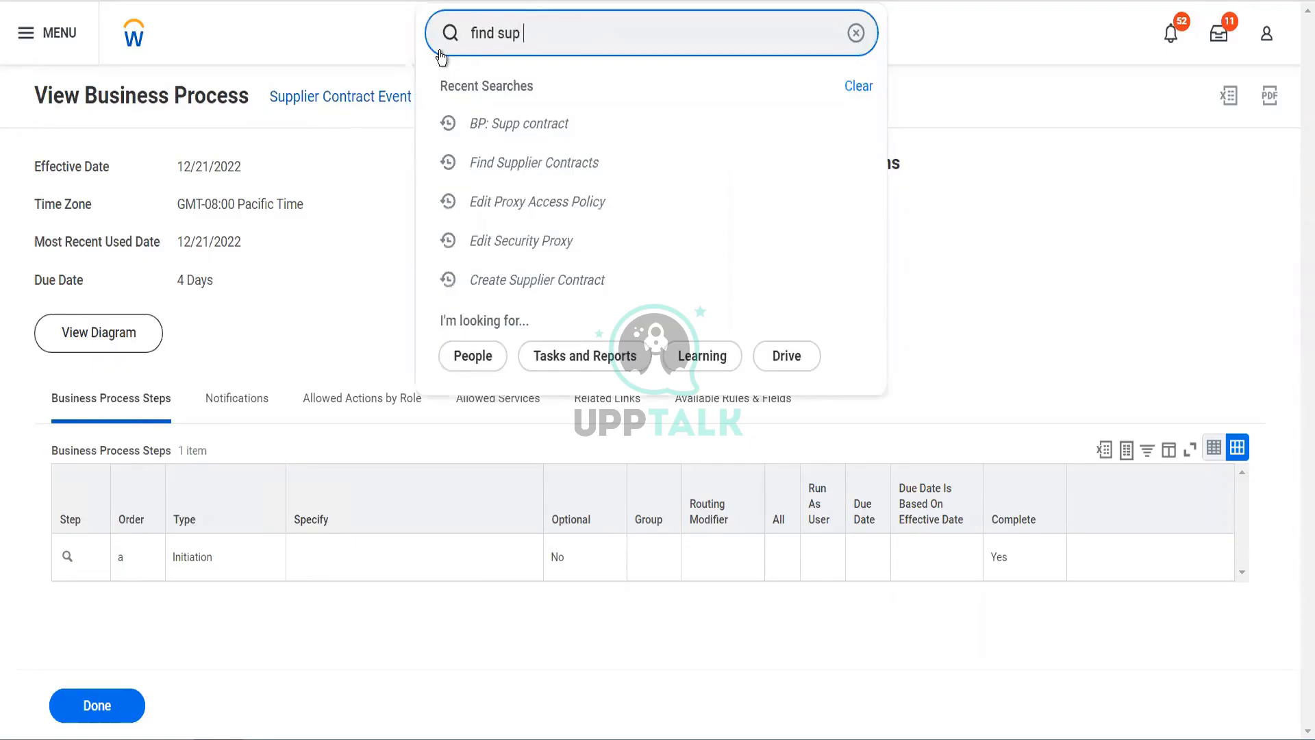
{"action": "type", "text": "contract"}
{"action": "left_click", "coordinate": [499, 100]}
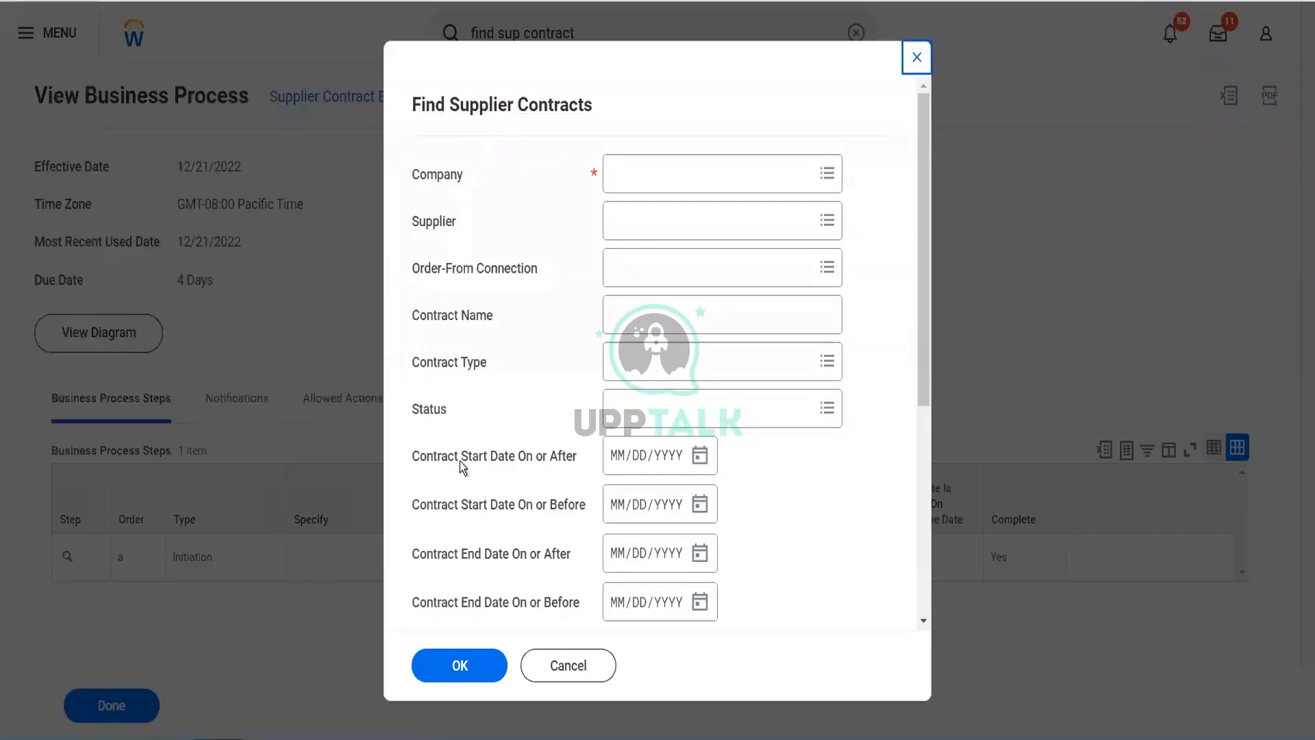
- Run the Find Supplier Contracts report for company OG001 The Olive Garden
{"action": "left_click", "coordinate": [655, 164]}
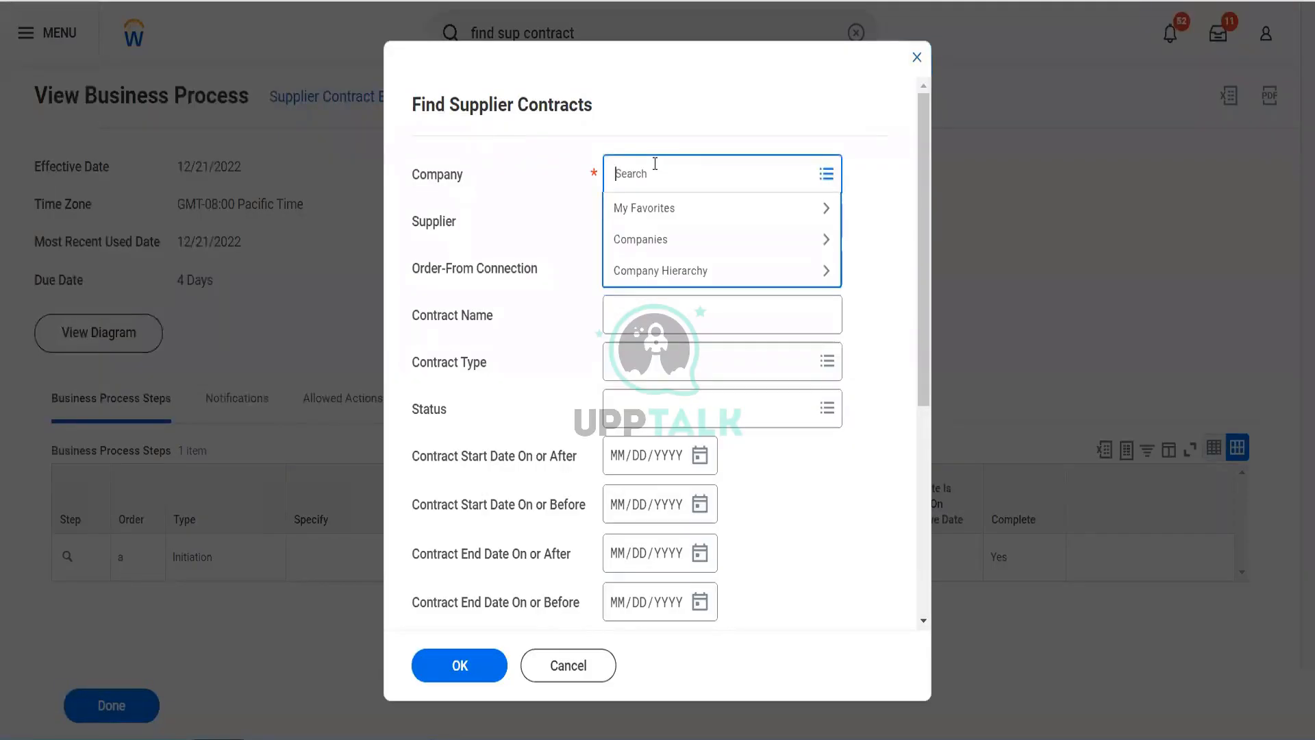
{"action": "type", "text": "og001"}
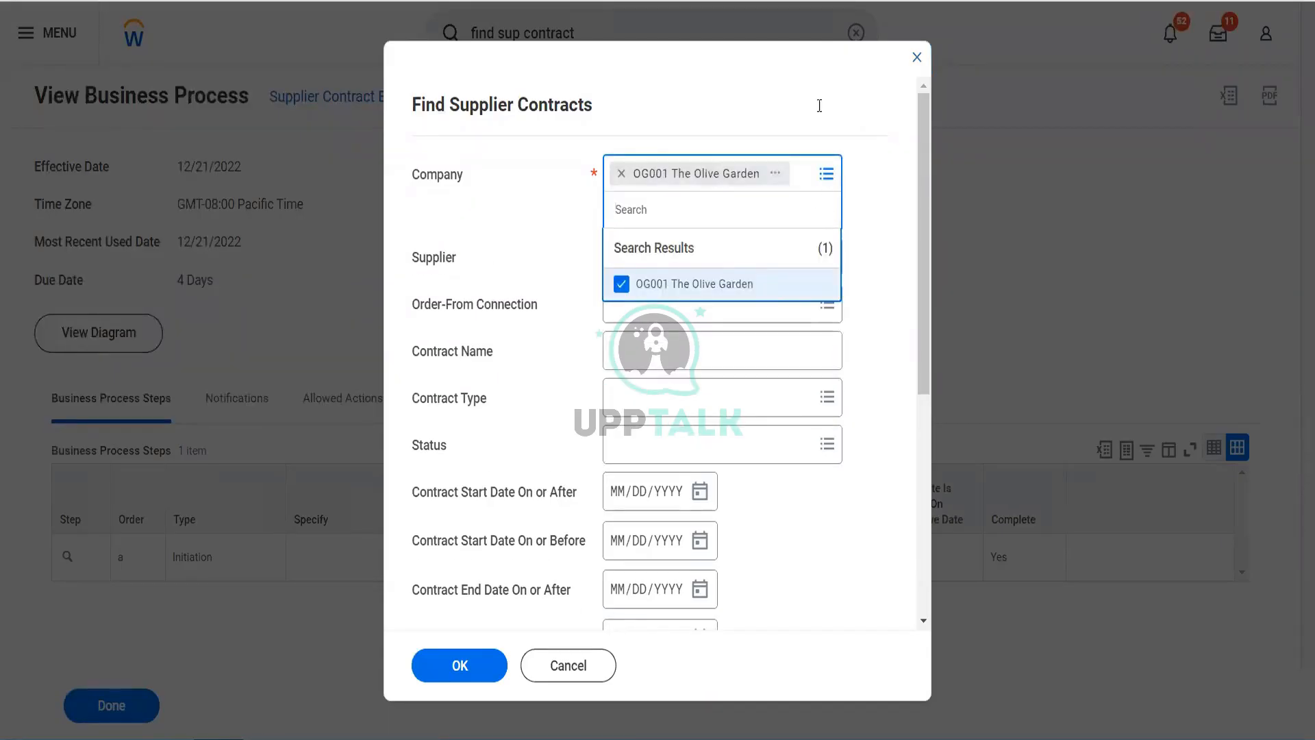
{"action": "left_click", "coordinate": [464, 666]}
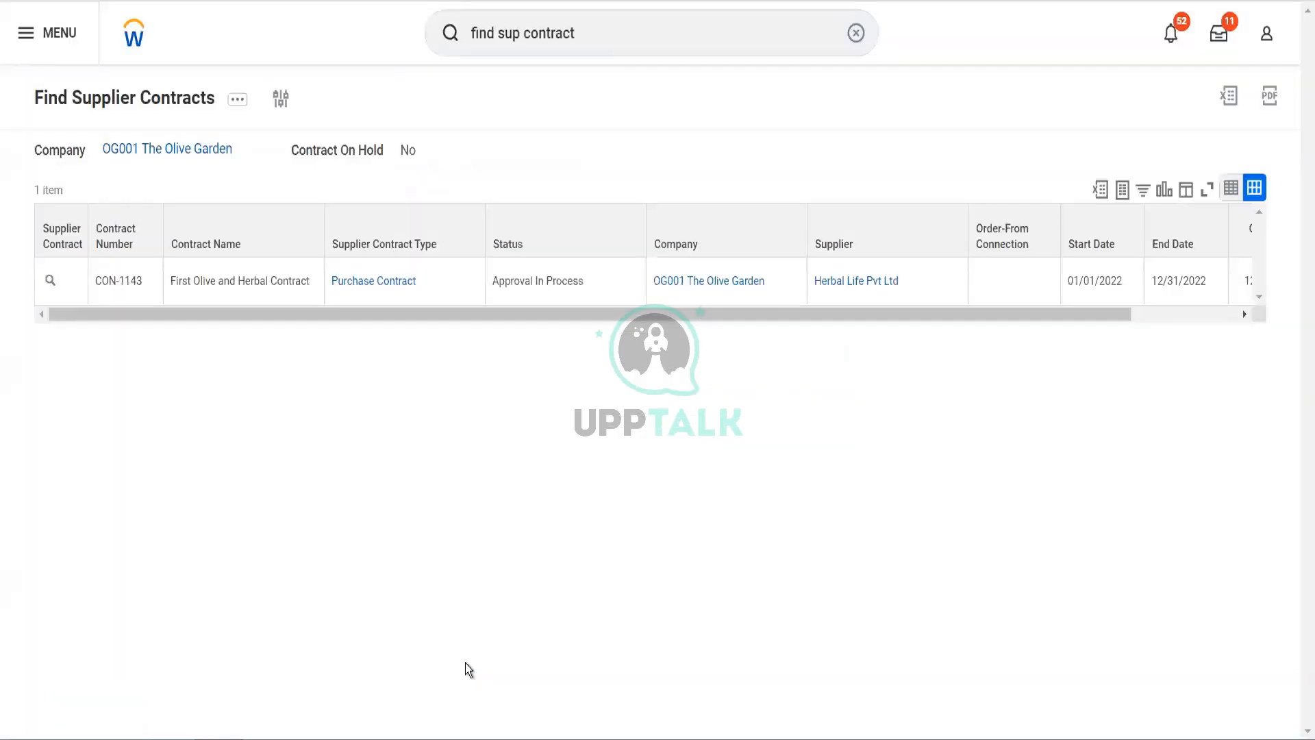
- Open First Olive and Herbal Contract for change, review its details and goods lines, and resubmit it with the existing details
{"action": "mouse_move", "coordinate": [67, 281]}
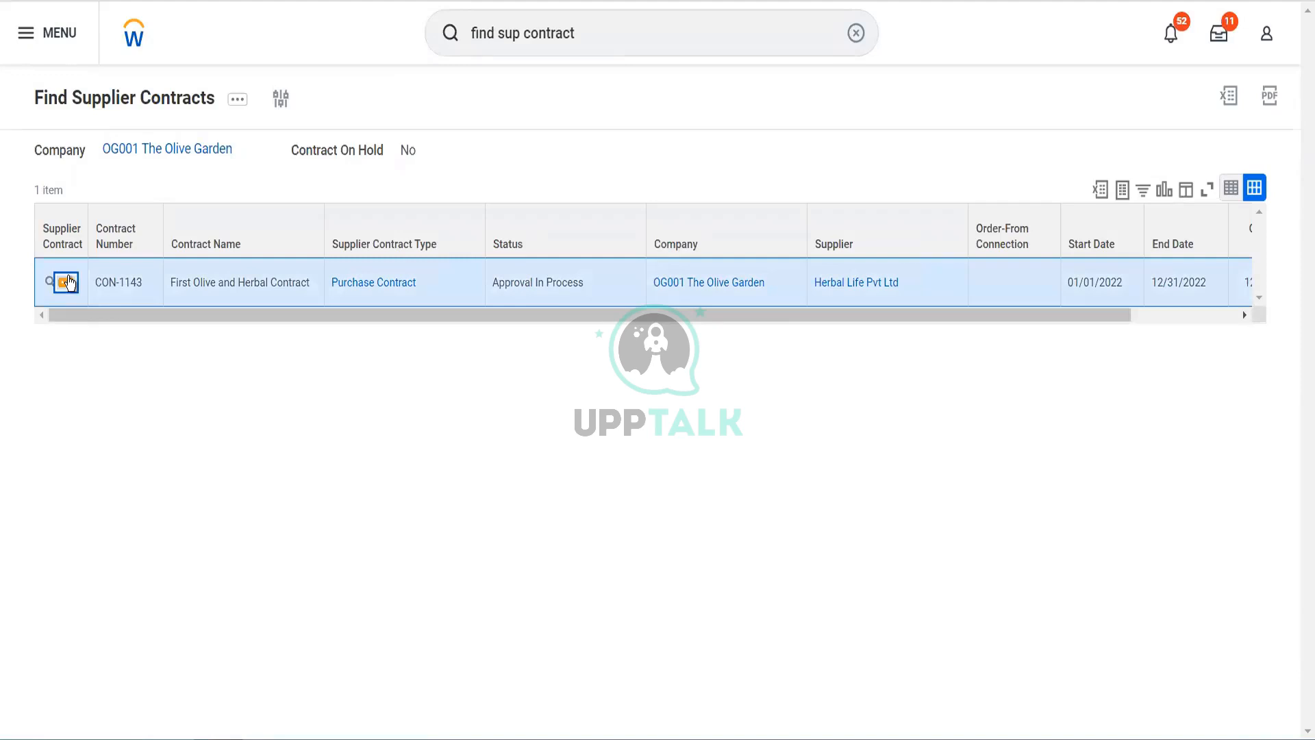
{"action": "left_click", "coordinate": [67, 281]}
{"action": "mouse_move", "coordinate": [199, 362]}
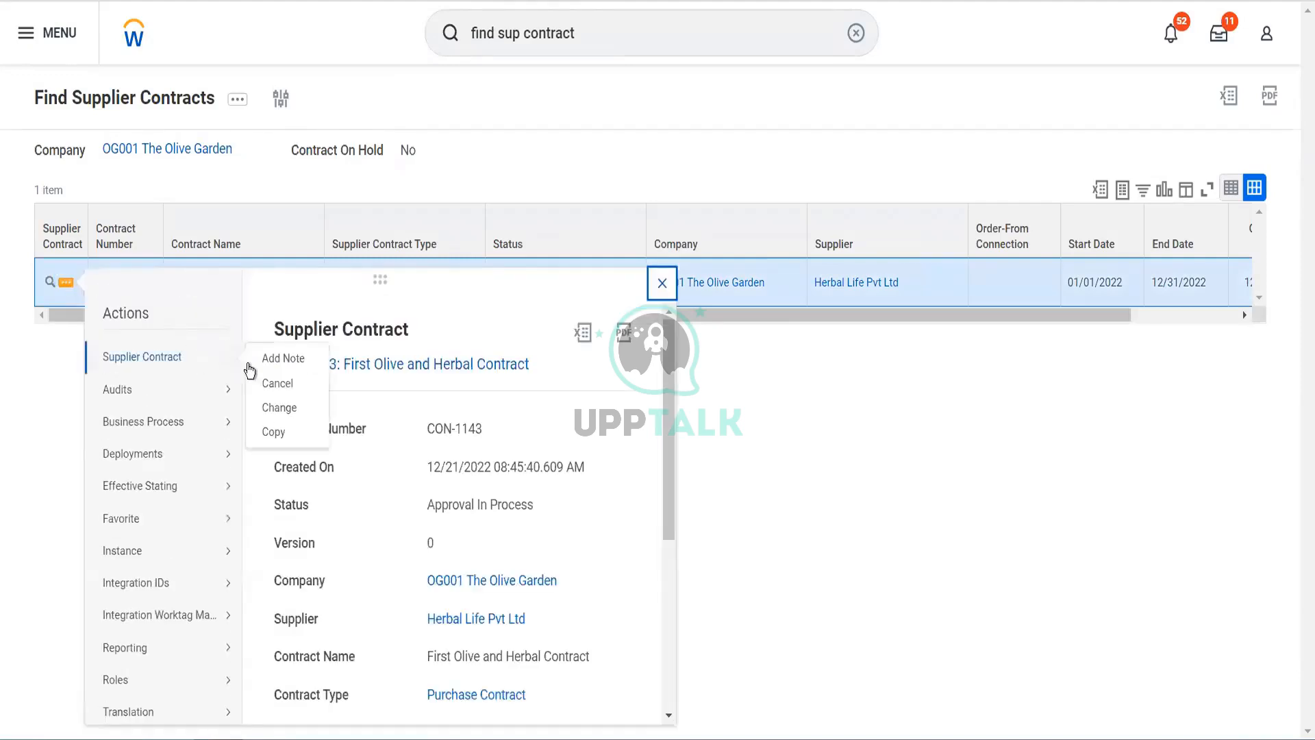
{"action": "left_click", "coordinate": [280, 408]}
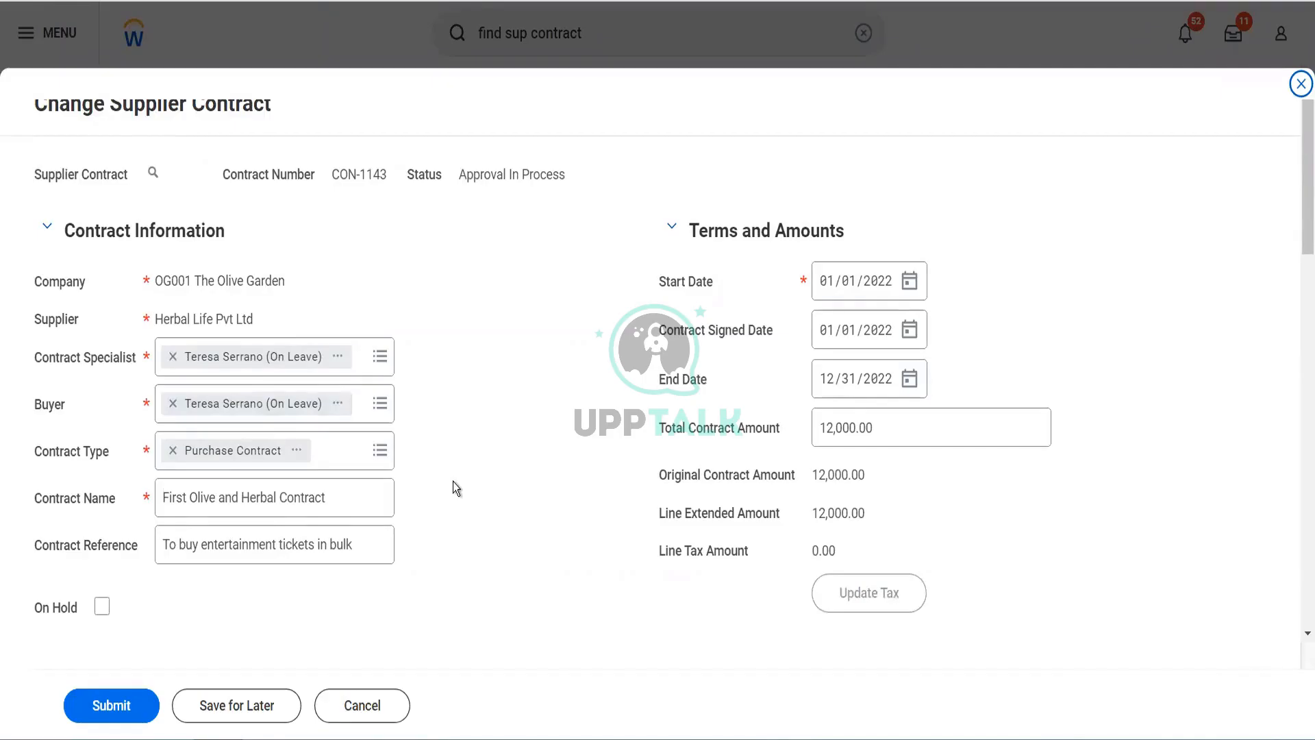
{"action": "scroll", "coordinate": [453, 485], "scroll_direction": "down", "scroll_amount": 6}
{"action": "scroll", "coordinate": [453, 482], "scroll_direction": "down", "scroll_amount": 10}
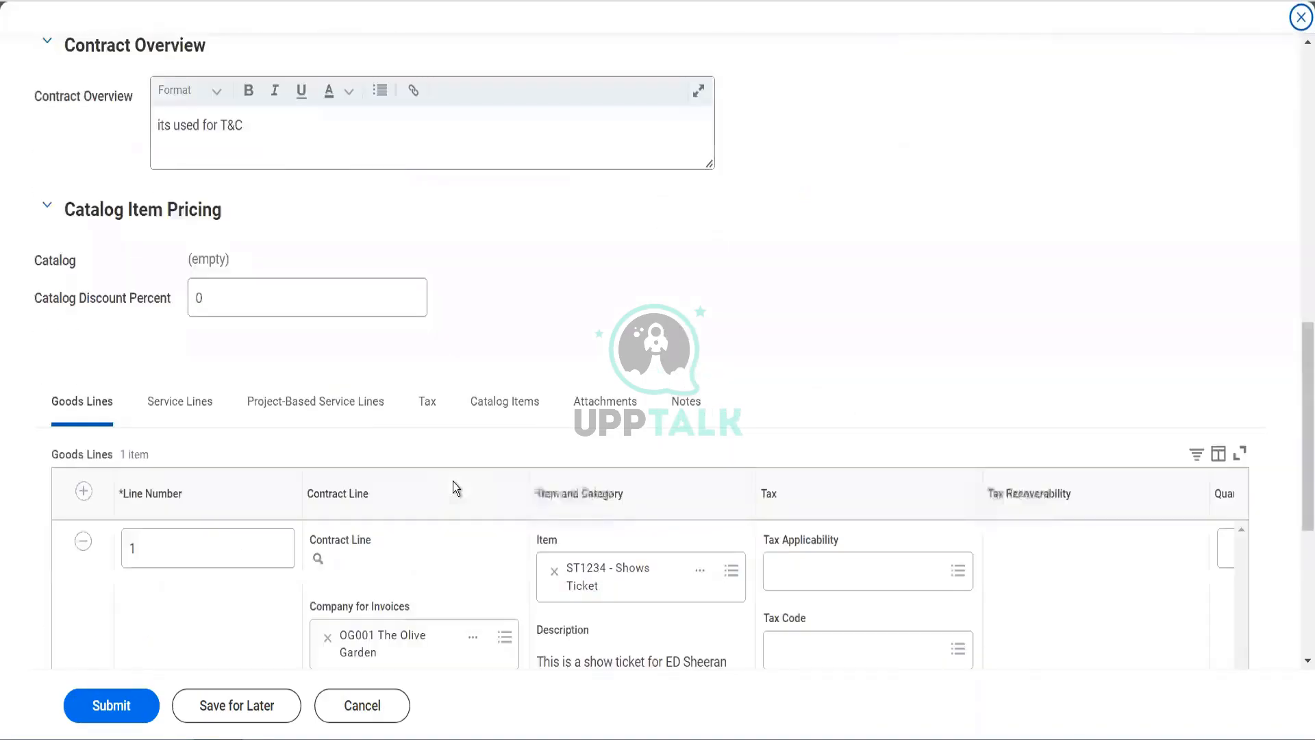
{"action": "left_click", "coordinate": [125, 700]}
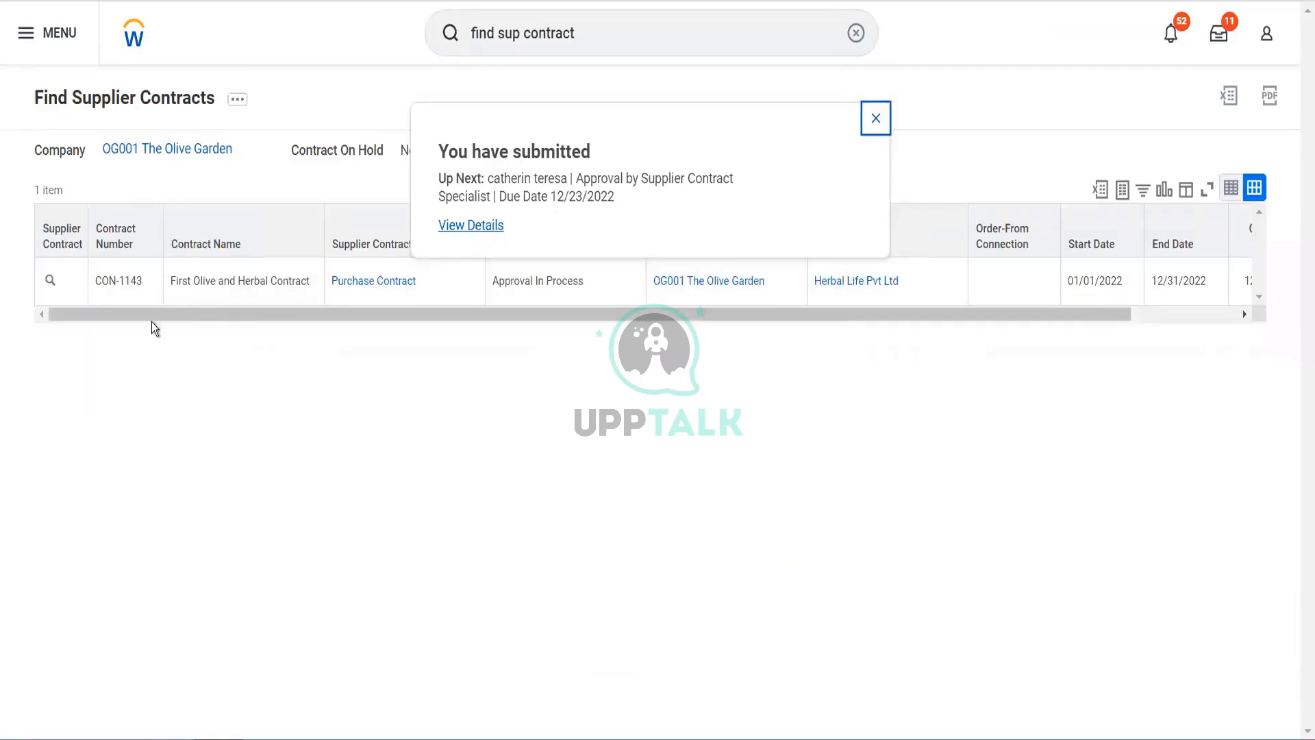
- Copy First Olive and Herbal Contract into a new purchase contract for OG001 The Olive Garden and Herbal Life Pvt Ltd
{"action": "left_click", "coordinate": [65, 282]}
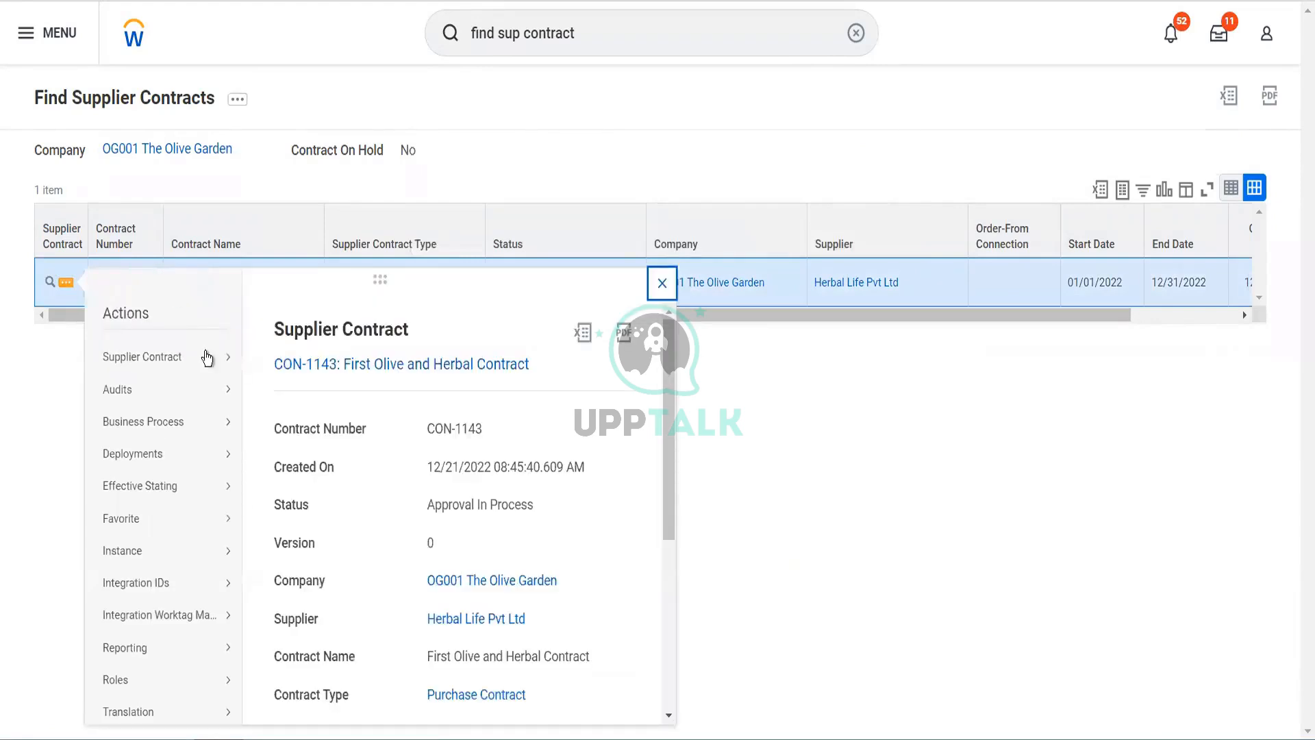
{"action": "mouse_move", "coordinate": [219, 357]}
{"action": "left_click", "coordinate": [275, 432]}
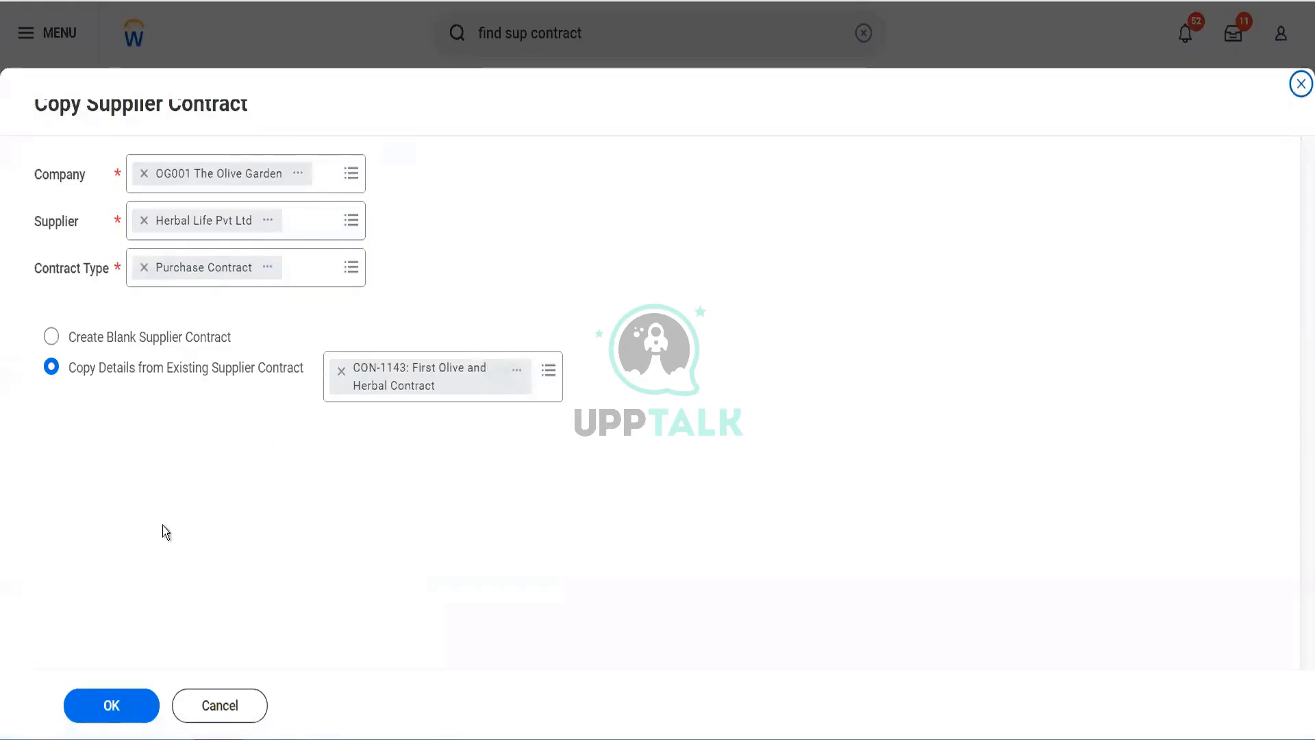
{"action": "left_click", "coordinate": [103, 705]}
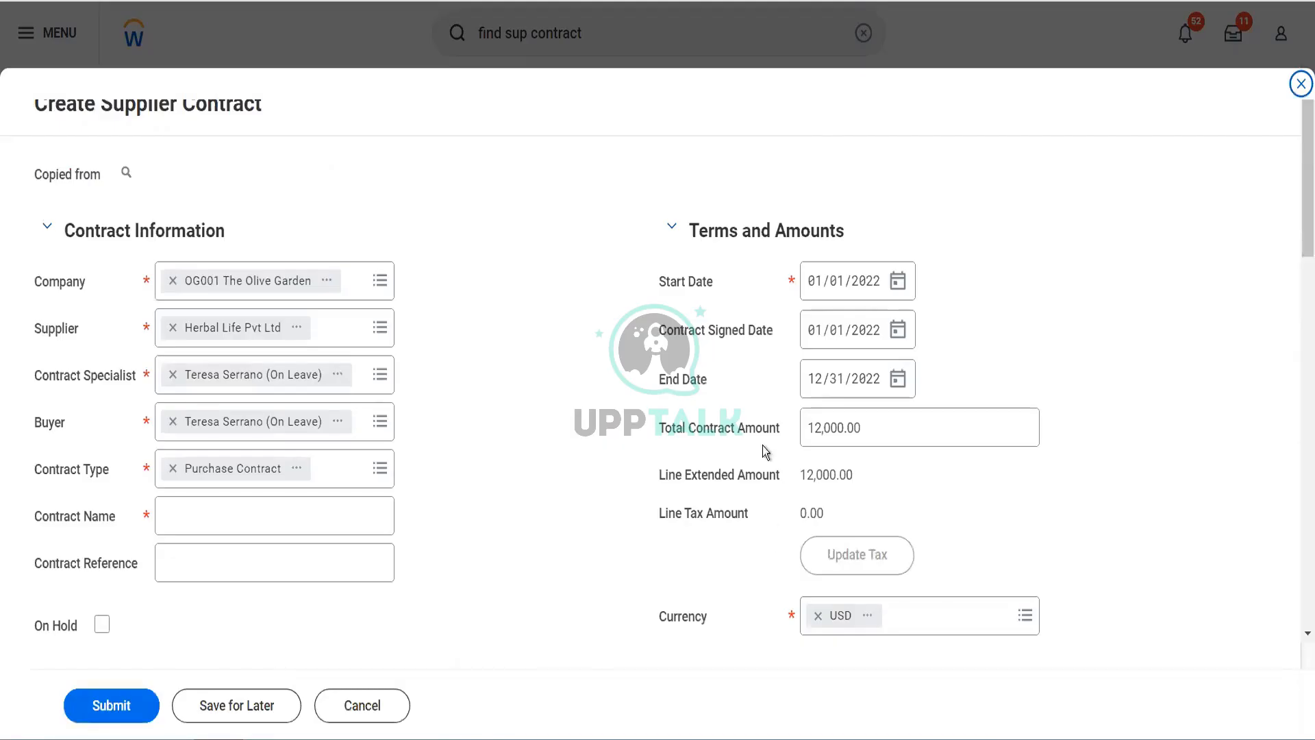
- Try to submit the copied supplier contract with the contract name left blank, and check the error details
{"action": "scroll", "coordinate": [750, 450], "scroll_direction": "down", "scroll_amount": 10}
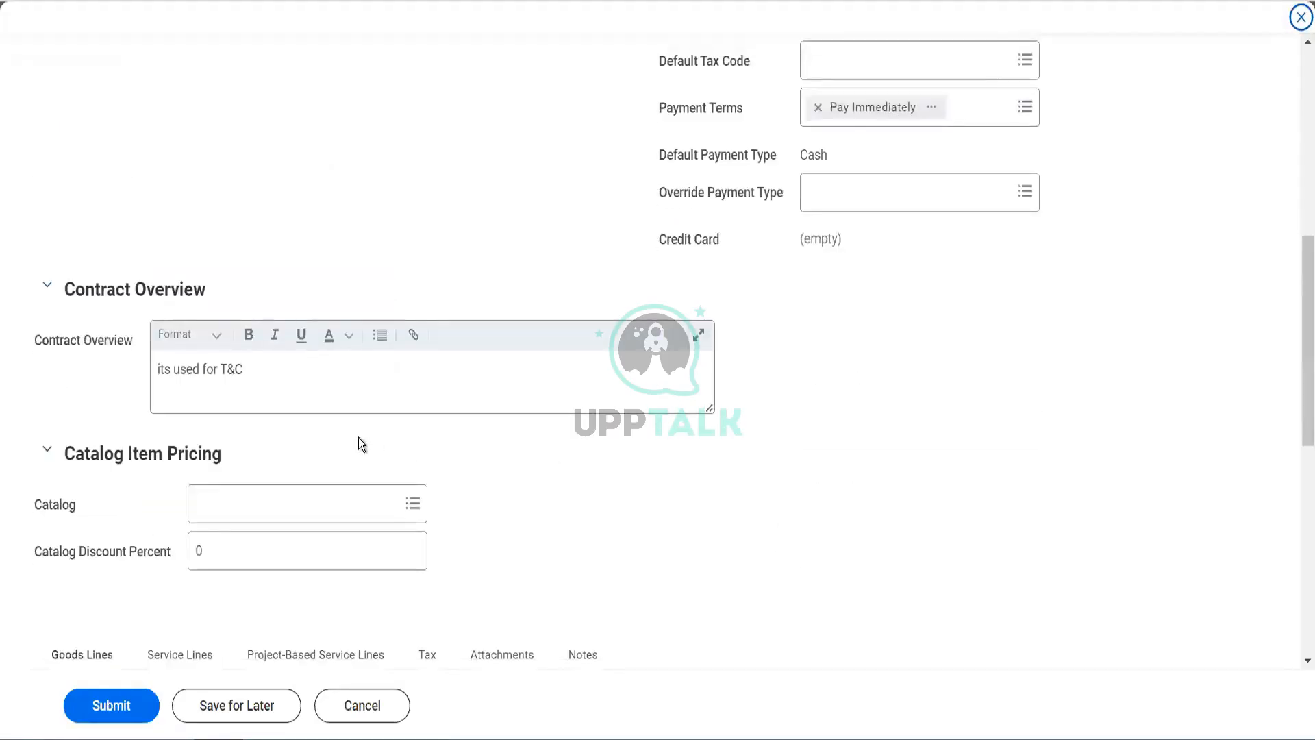
{"action": "scroll", "coordinate": [359, 443], "scroll_direction": "down", "scroll_amount": 10}
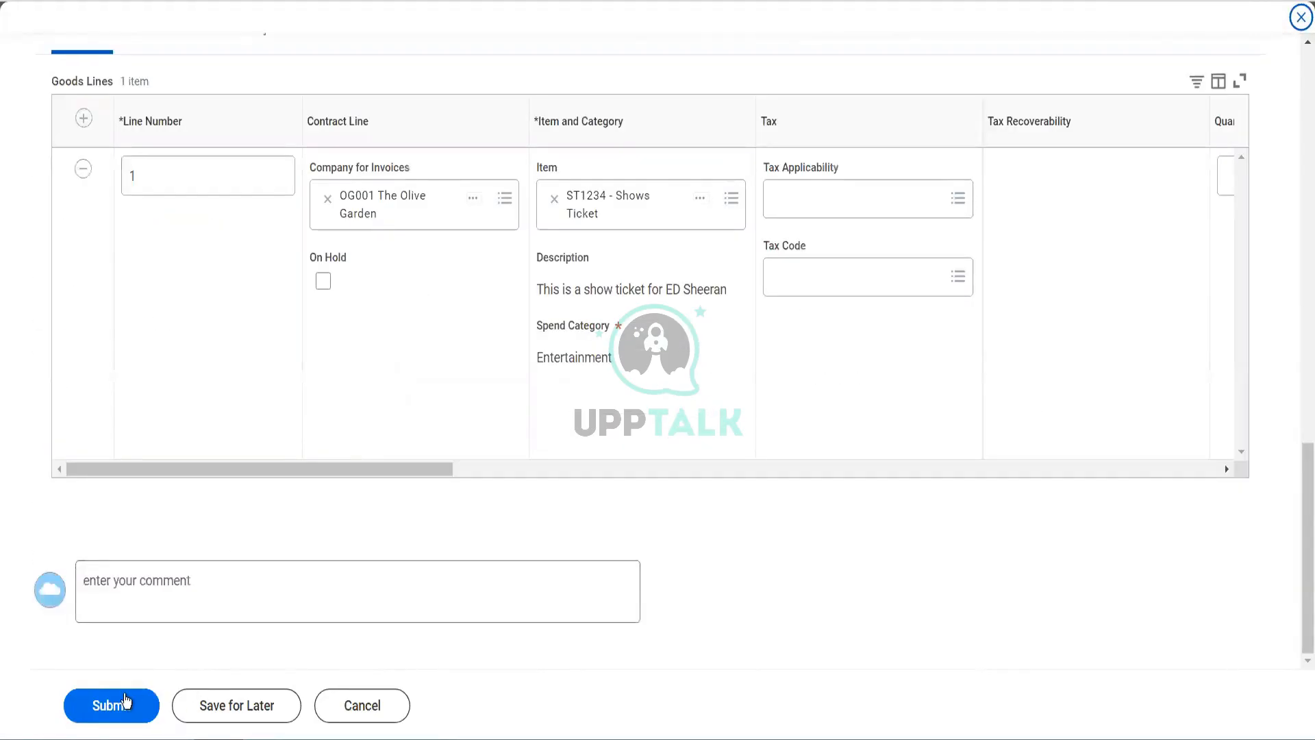
{"action": "left_click", "coordinate": [125, 700]}
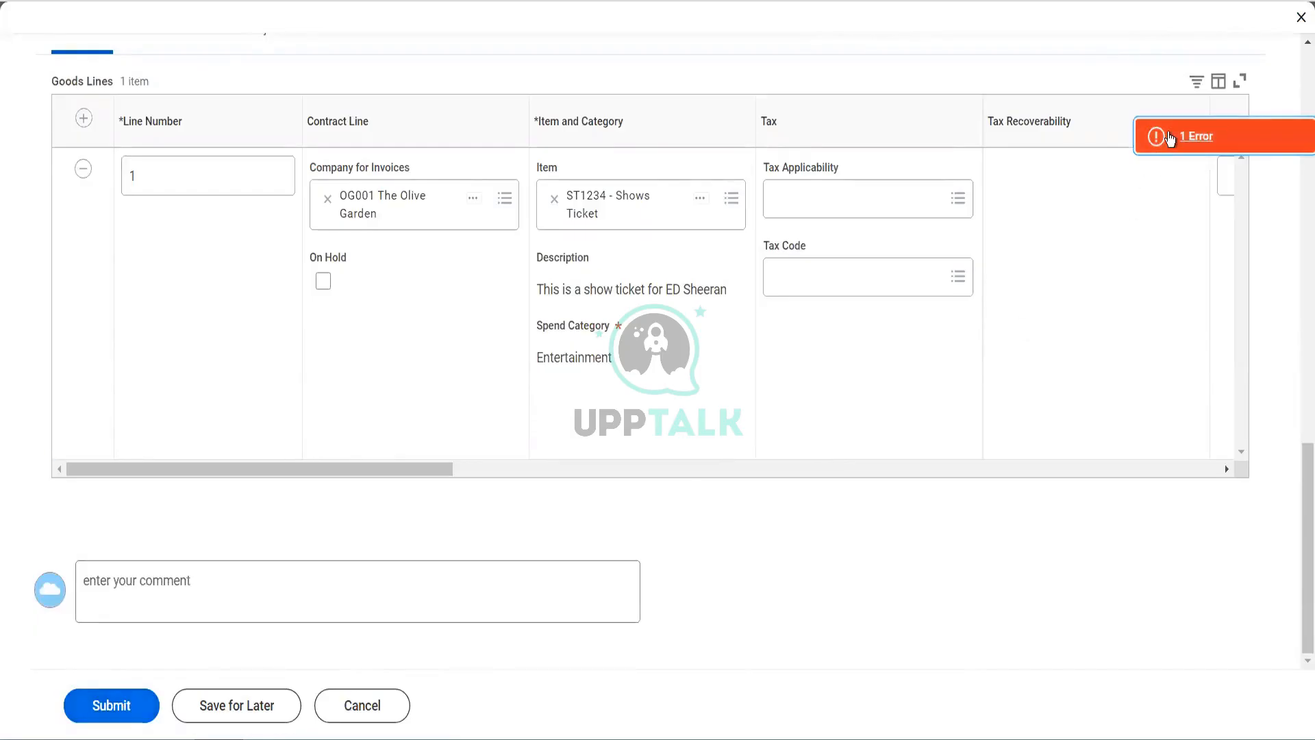
{"action": "left_click", "coordinate": [1170, 139]}
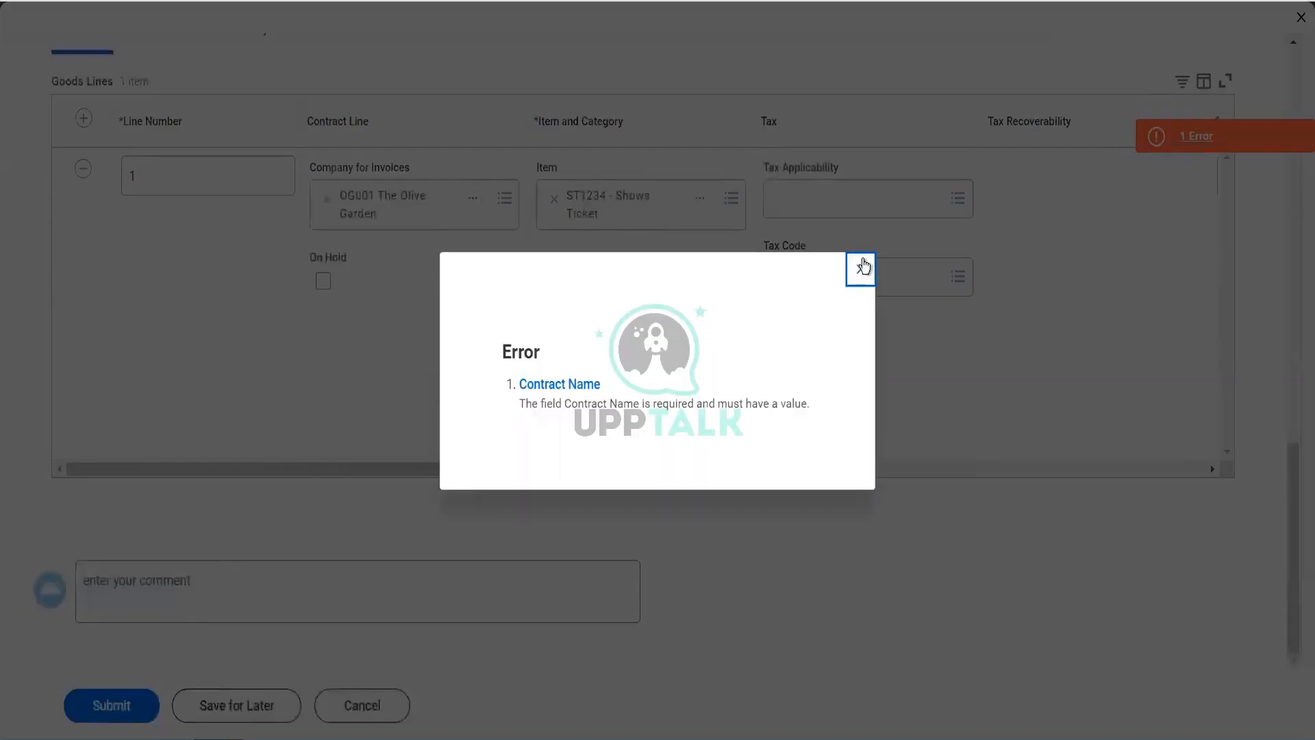
{"action": "left_click", "coordinate": [863, 266]}
- Name the copied contract Second Contract, enter a person's name as the contract reference, and submit it
{"action": "scroll", "coordinate": [360, 374], "scroll_direction": "up", "scroll_amount": 5}
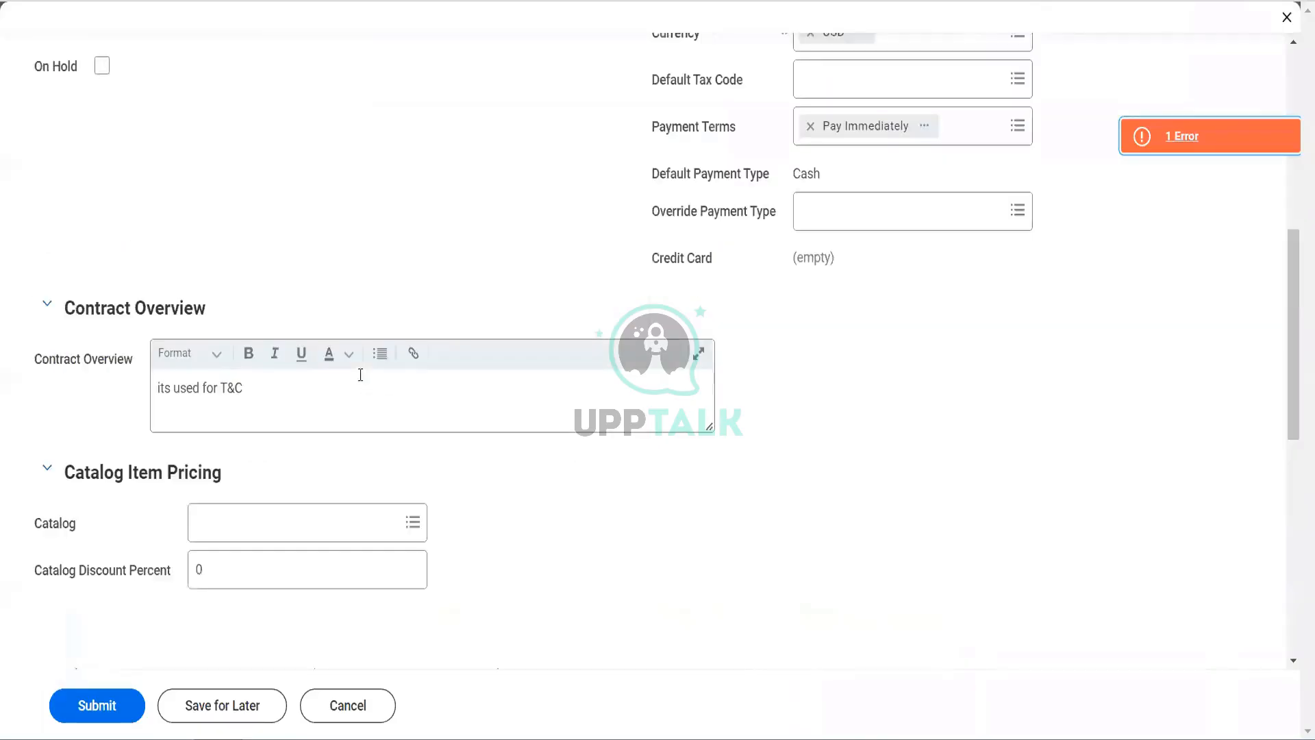
{"action": "scroll", "coordinate": [327, 335], "scroll_direction": "up", "scroll_amount": 4}
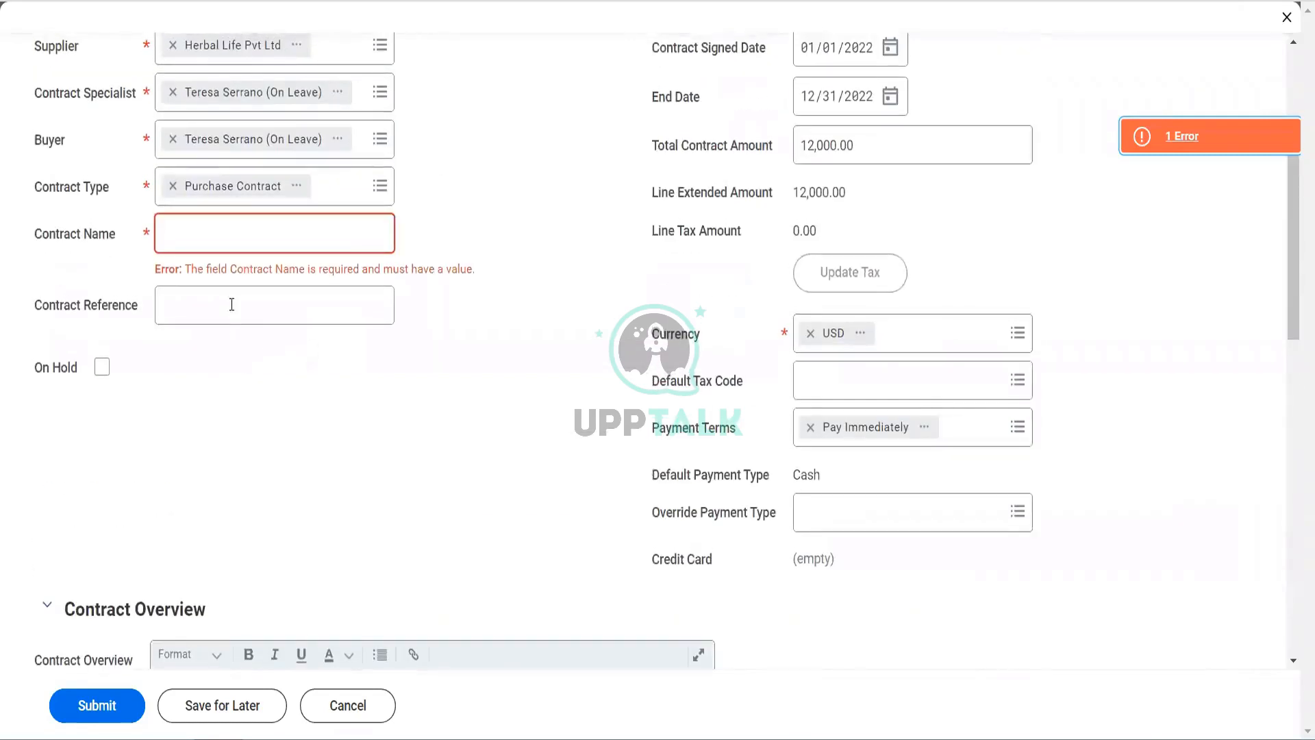
{"action": "left_click", "coordinate": [234, 247]}
{"action": "type", "text": "S"}
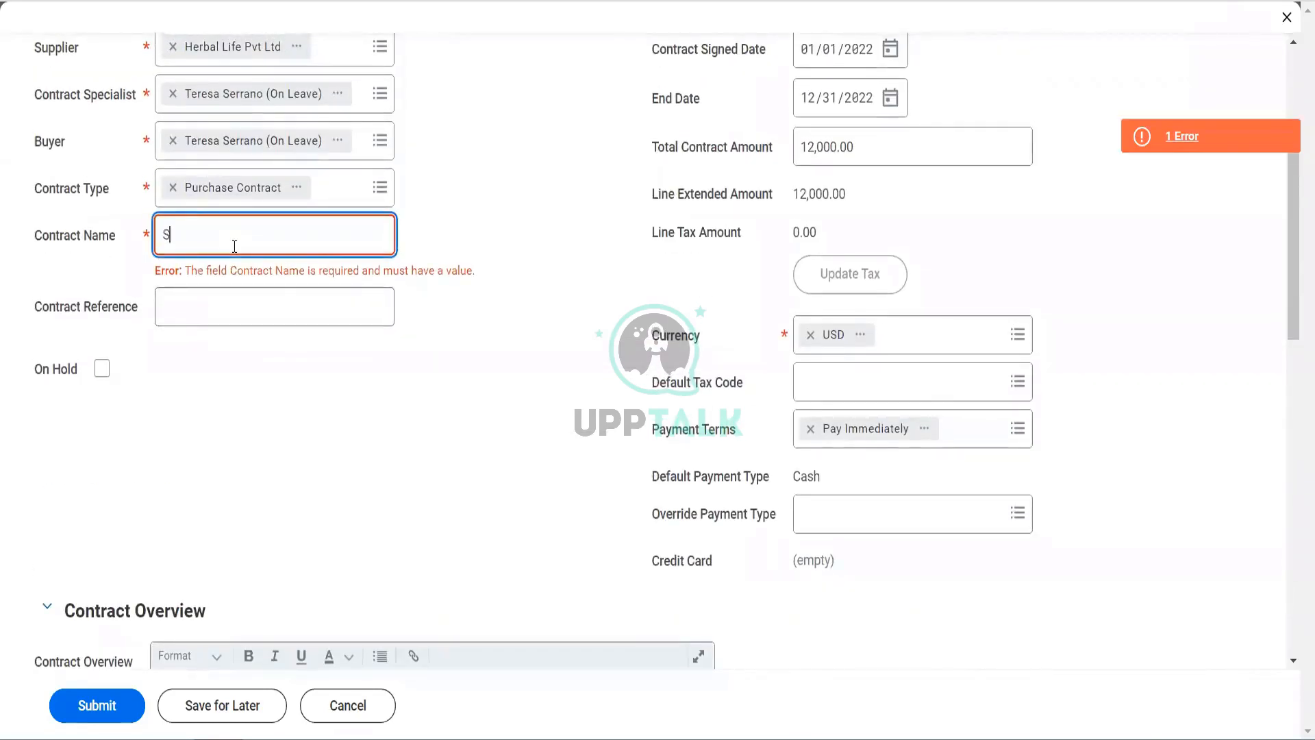
{"action": "type", "text": "econd Contract"}
{"action": "left_click", "coordinate": [226, 311]}
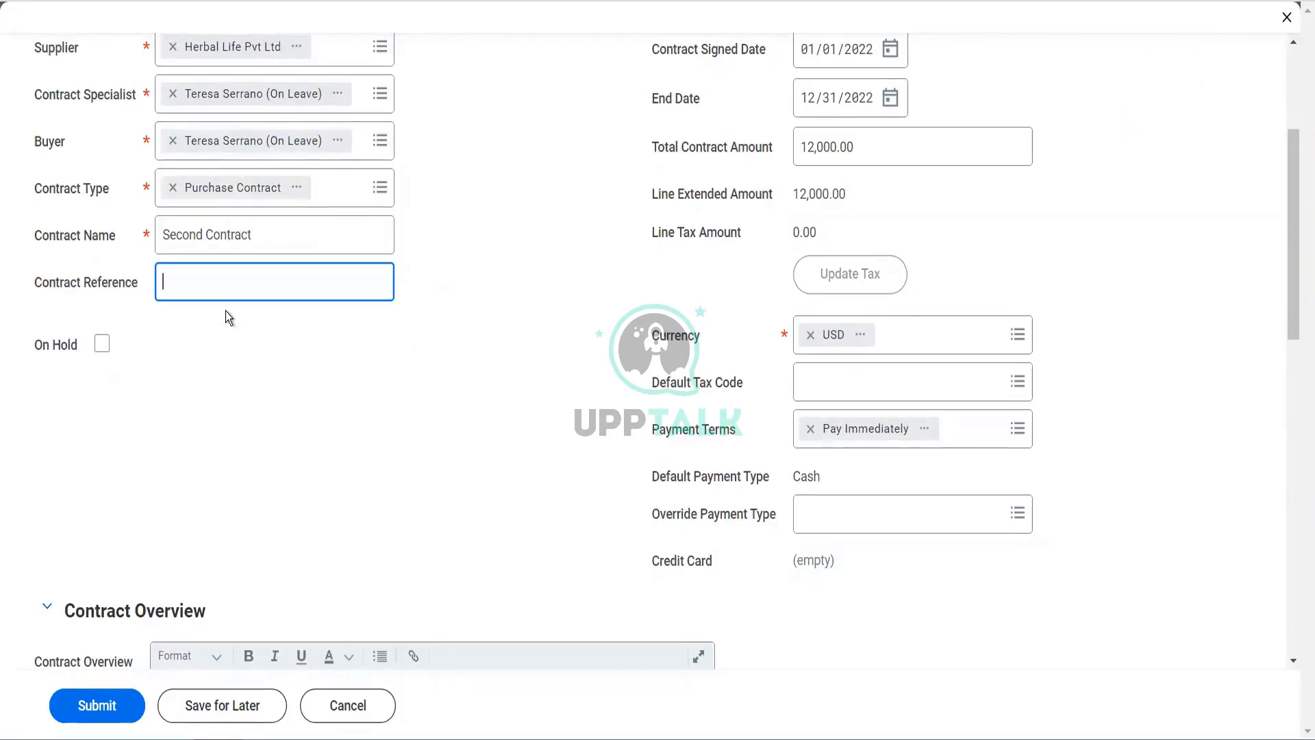
{"action": "type", "text": "Ter Serrano"}
{"action": "scroll", "coordinate": [226, 311], "scroll_direction": "down", "scroll_amount": 3}
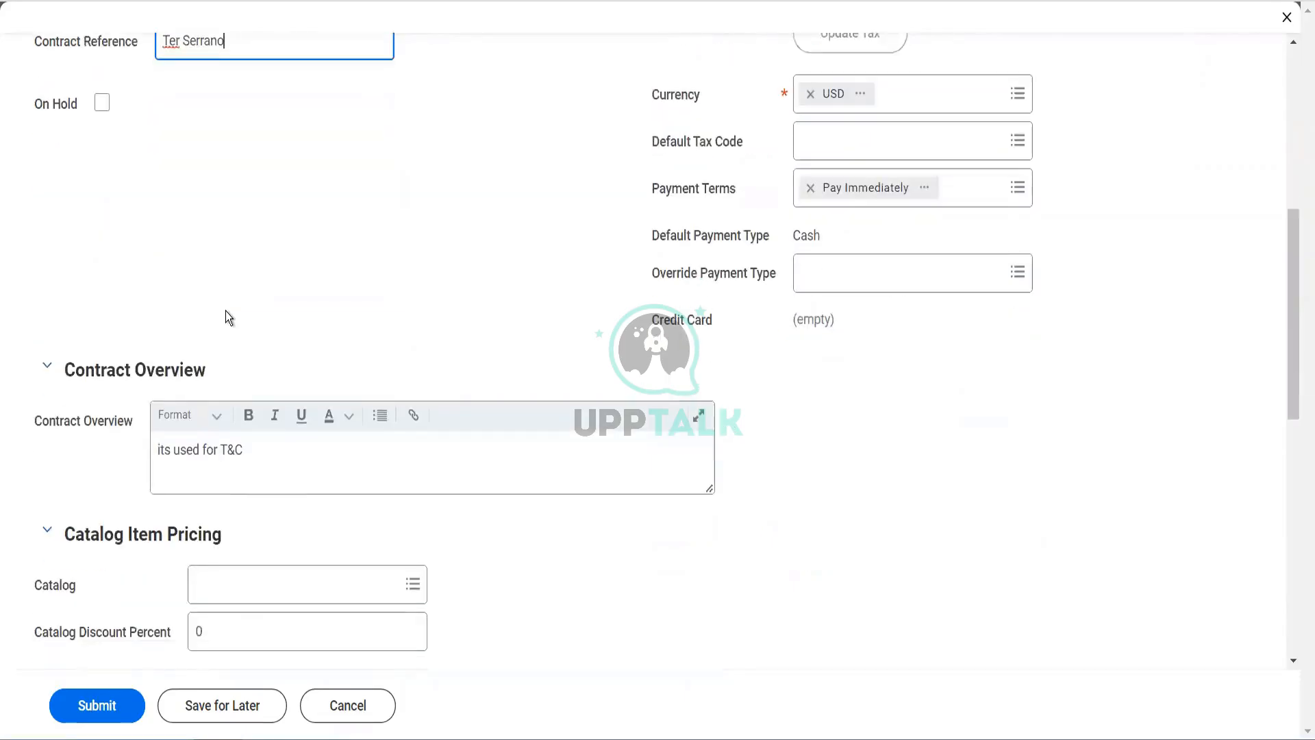
{"action": "left_click", "coordinate": [109, 713]}
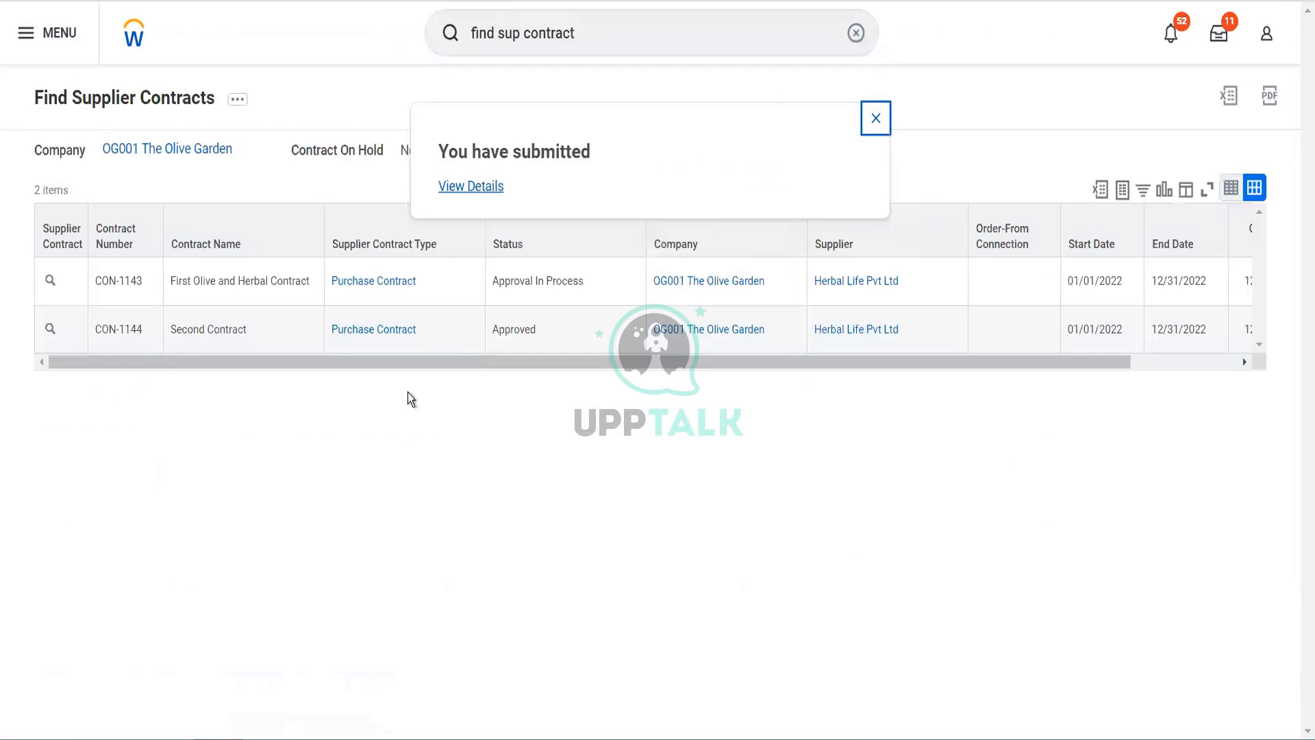
- Open Second Contract from its submission details and review its status, terms, amounts and goods lines
{"action": "left_click", "coordinate": [493, 194]}
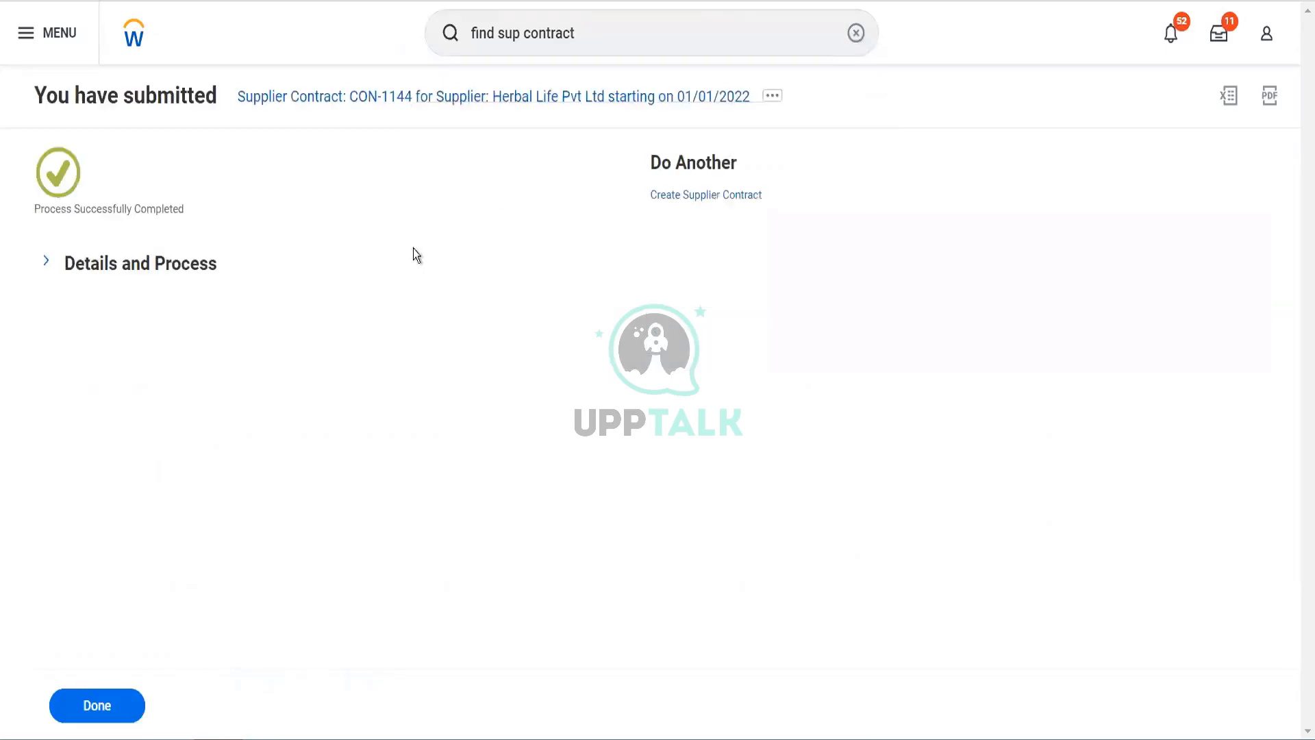
{"action": "left_click", "coordinate": [180, 266]}
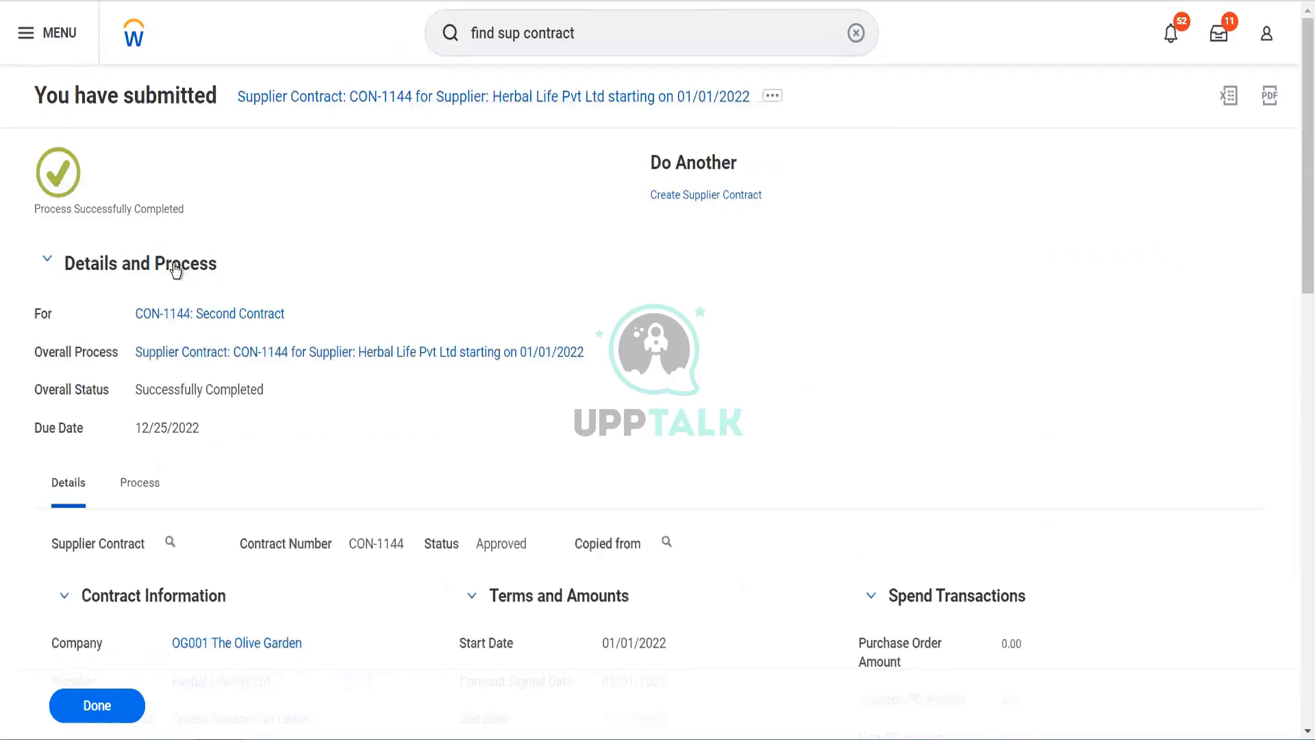
{"action": "left_click", "coordinate": [179, 315]}
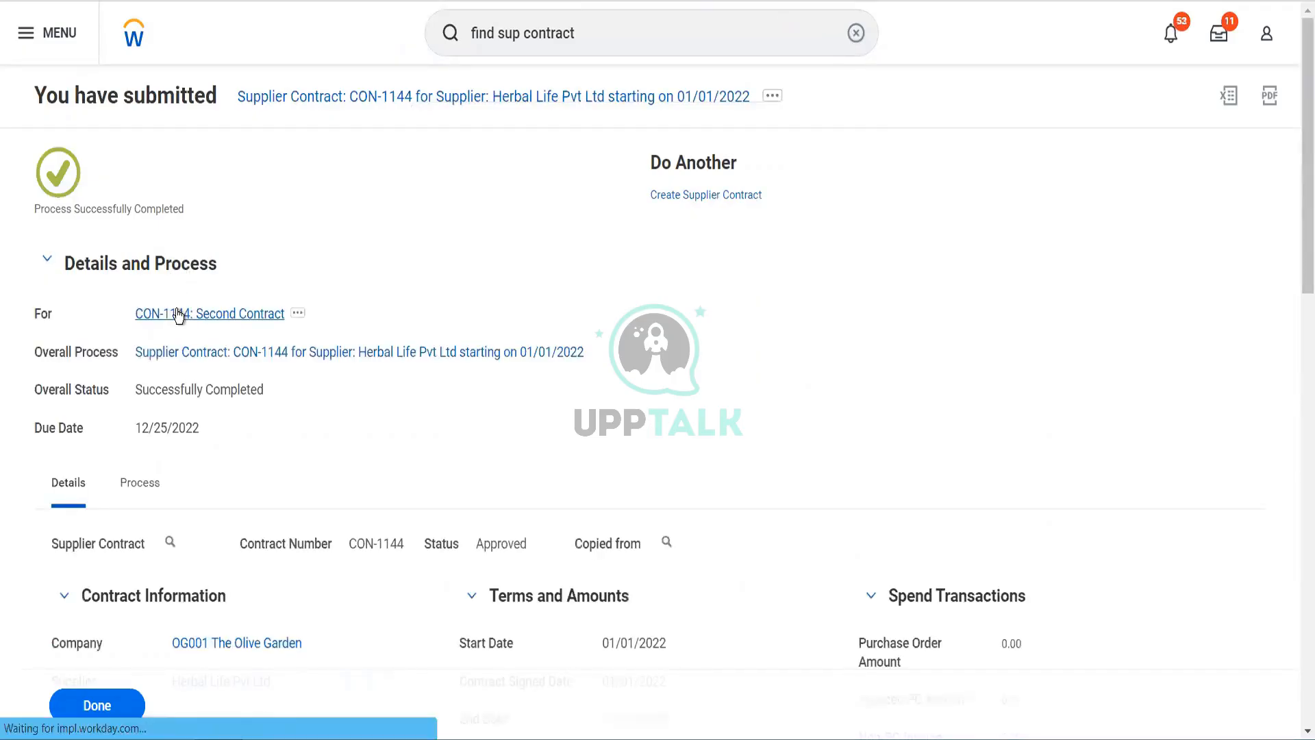
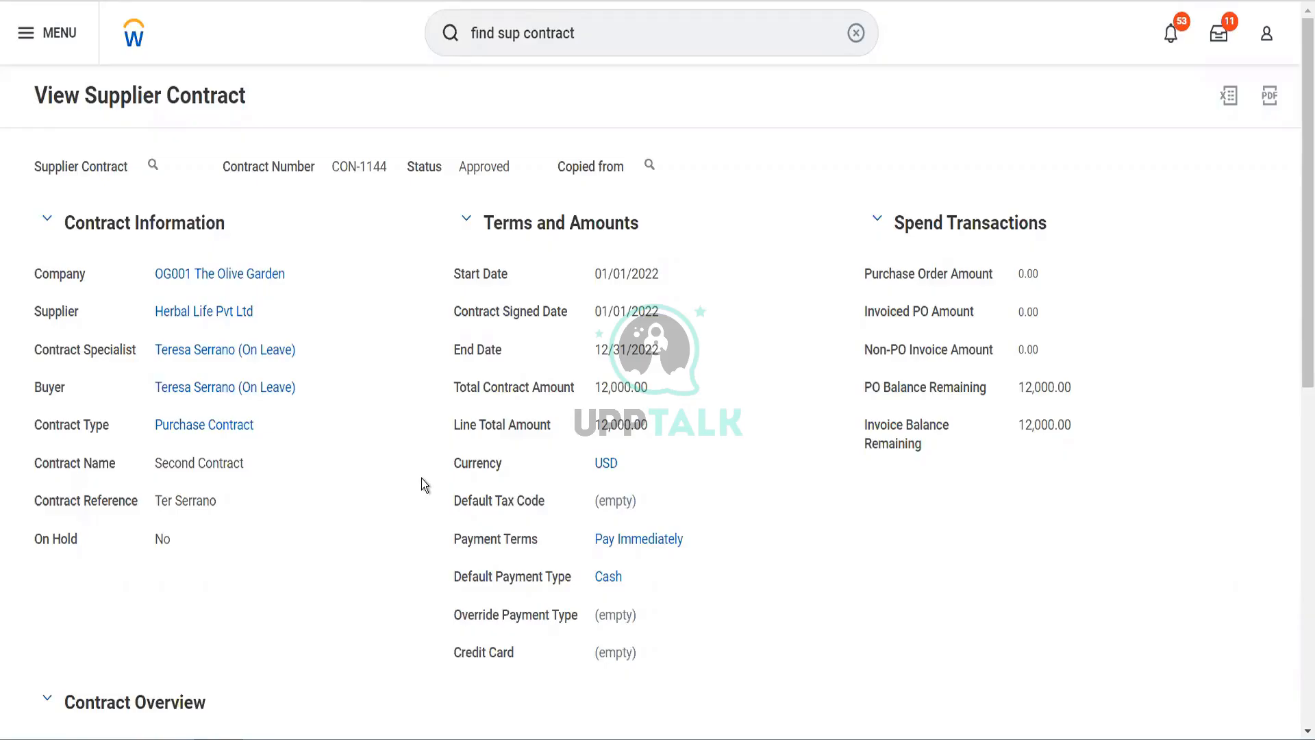
{"action": "scroll", "coordinate": [421, 478], "scroll_direction": "down", "scroll_amount": 10}
{"action": "scroll", "coordinate": [422, 478], "scroll_direction": "up", "scroll_amount": 8}
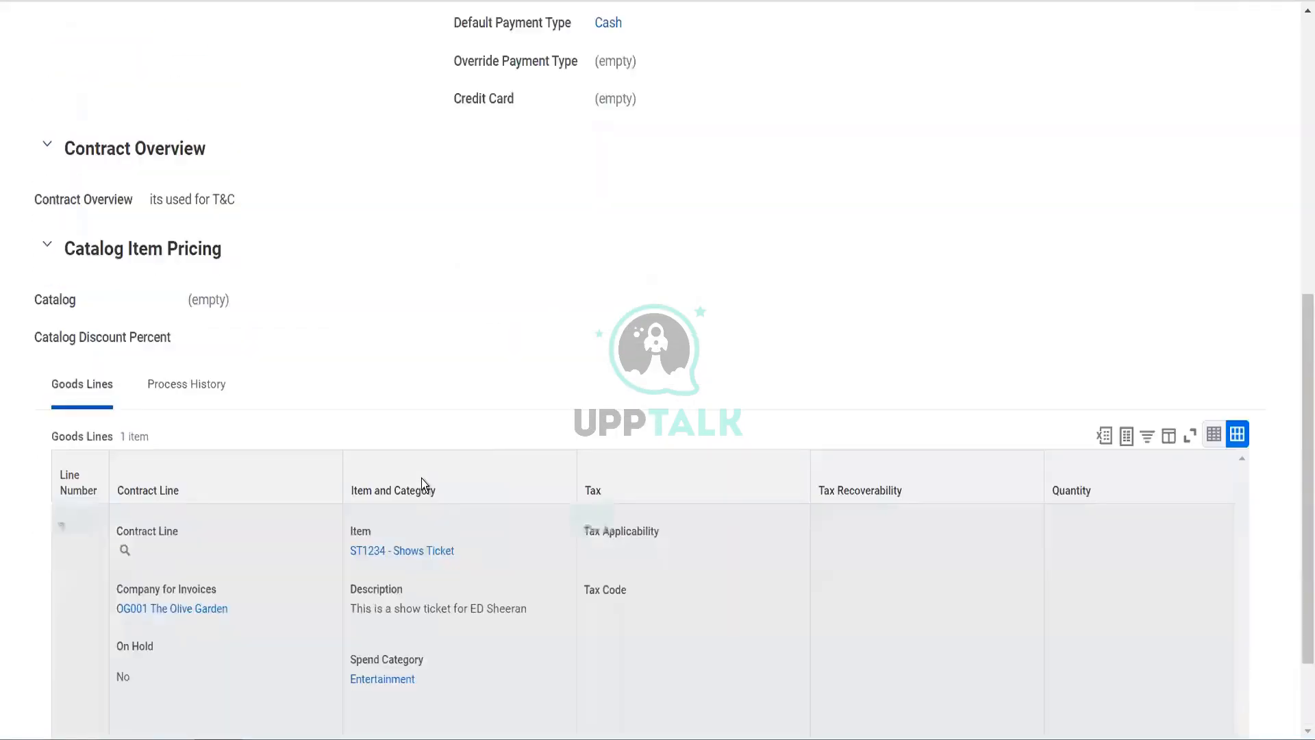
{"action": "scroll", "coordinate": [421, 479], "scroll_direction": "down", "scroll_amount": 8}
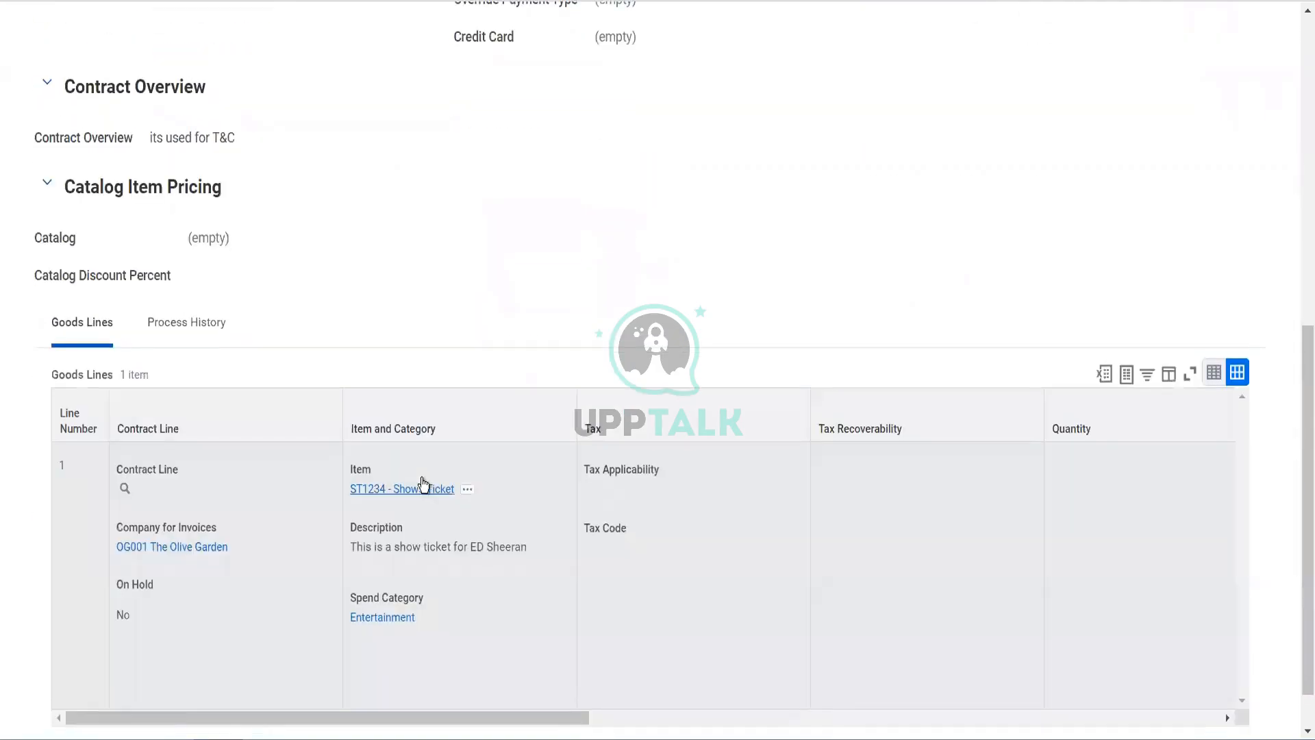
{"action": "scroll", "coordinate": [422, 478], "scroll_direction": "up", "scroll_amount": 5}
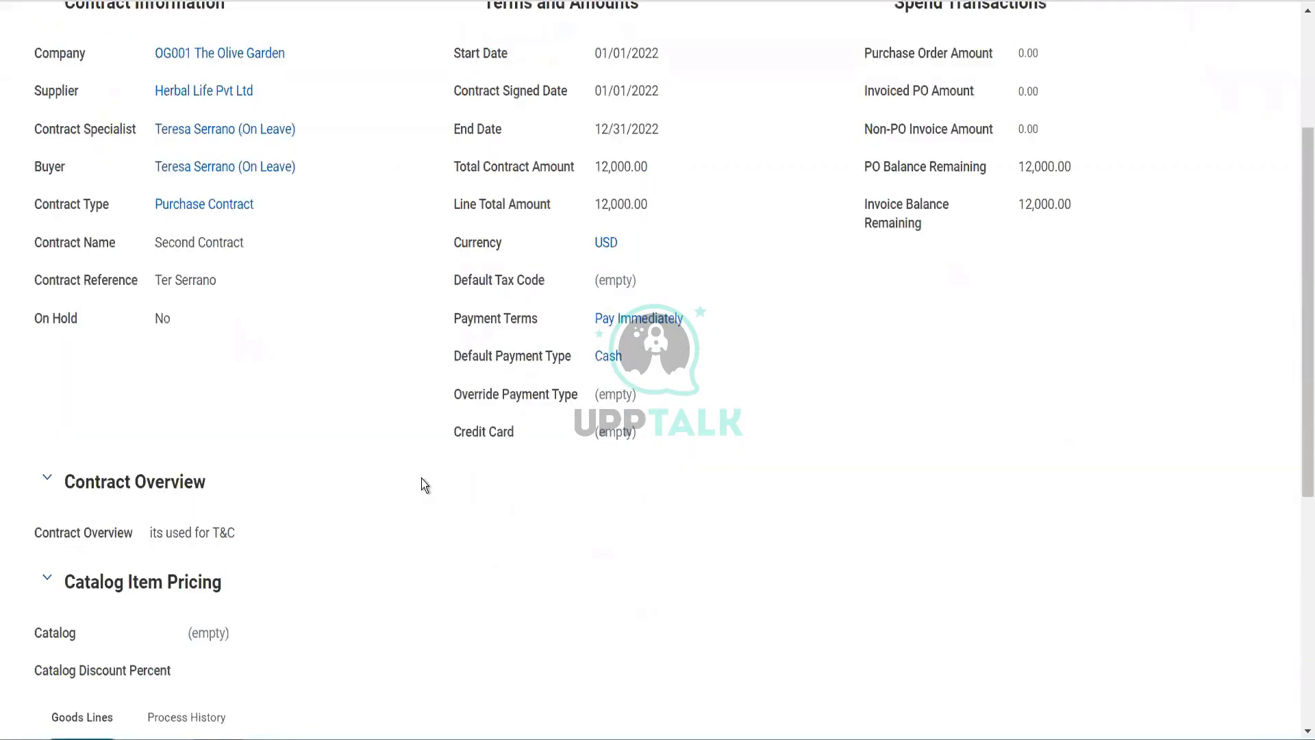
{"action": "scroll", "coordinate": [421, 478], "scroll_direction": "up", "scroll_amount": 3}
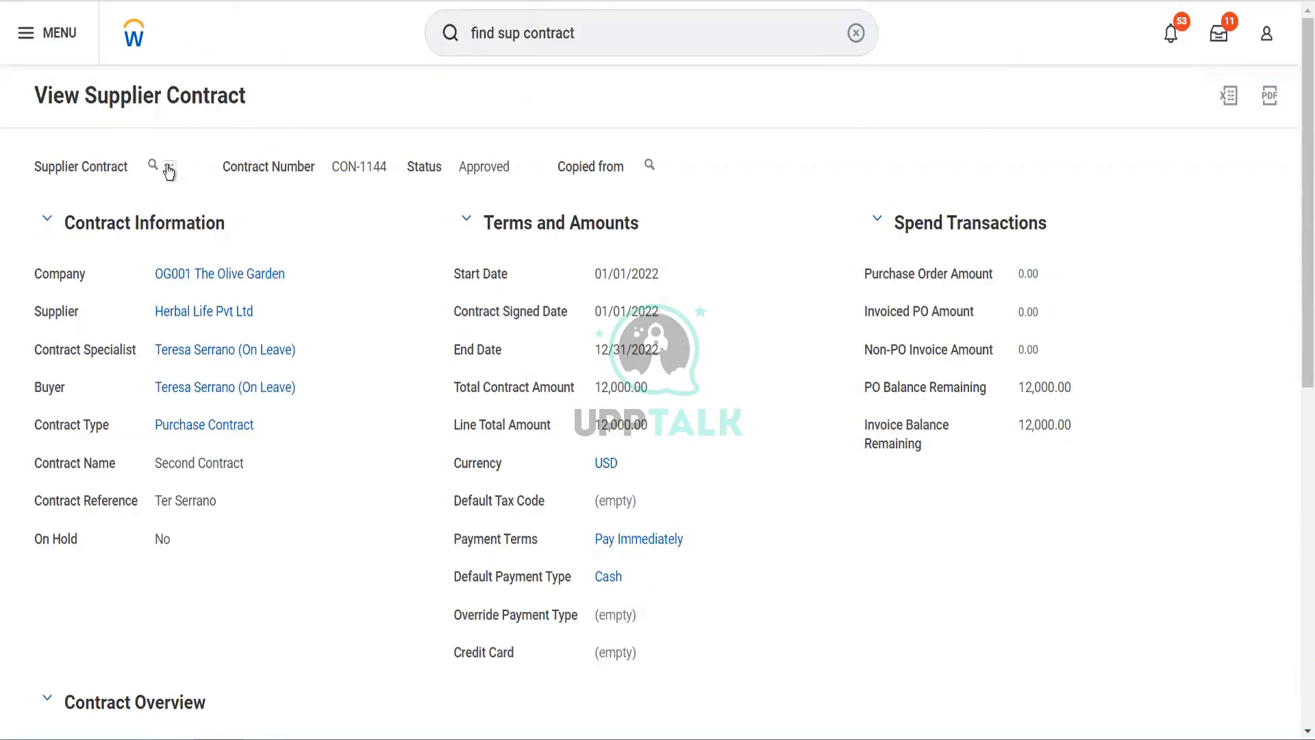
- Examine the related actions available for Second Contract, including those for Supplier Contract, Purchase Order and Supplier Catalog
{"action": "left_click", "coordinate": [168, 168]}
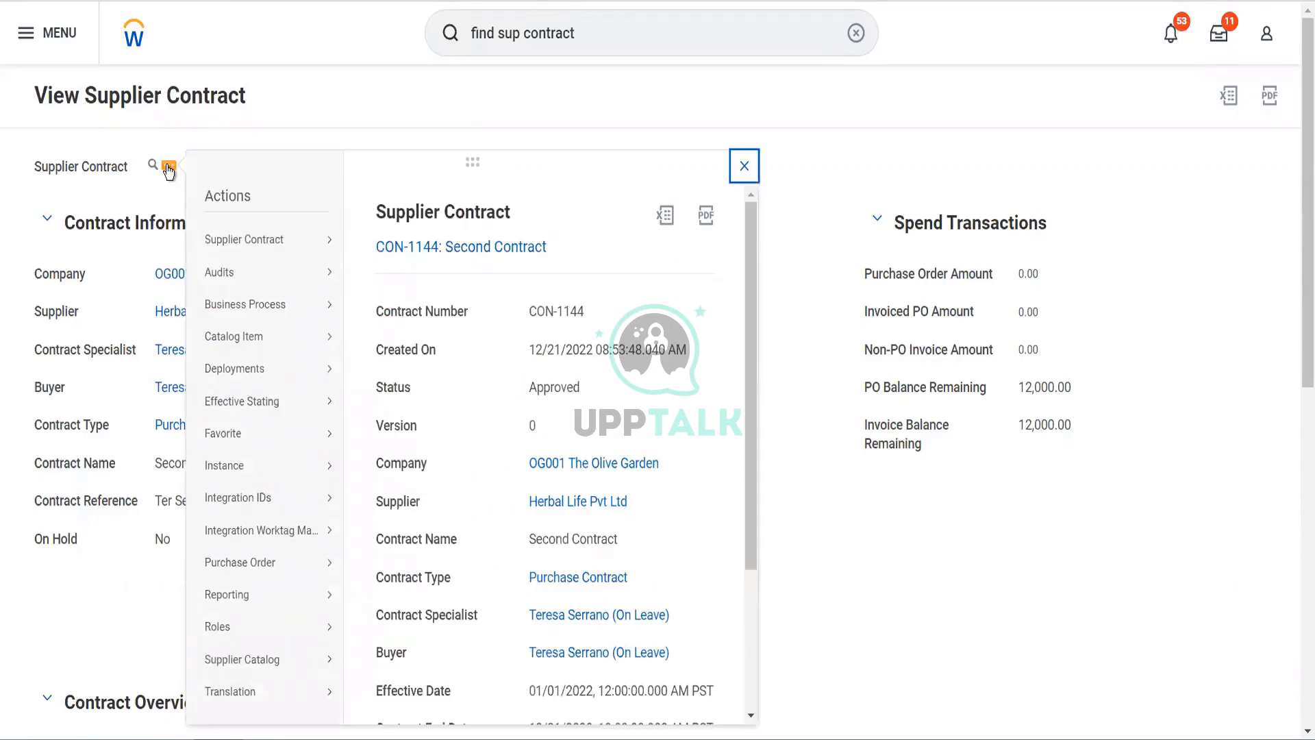
{"action": "mouse_move", "coordinate": [270, 241]}
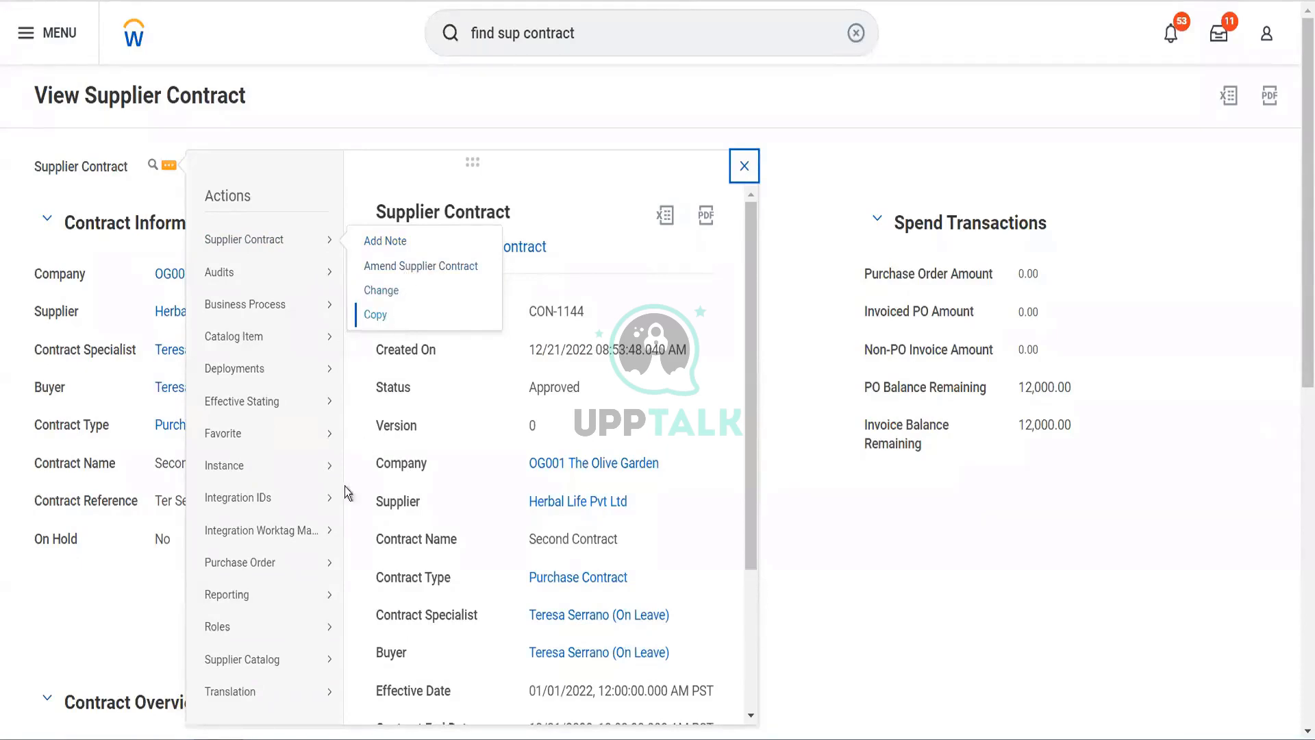
{"action": "mouse_move", "coordinate": [329, 563]}
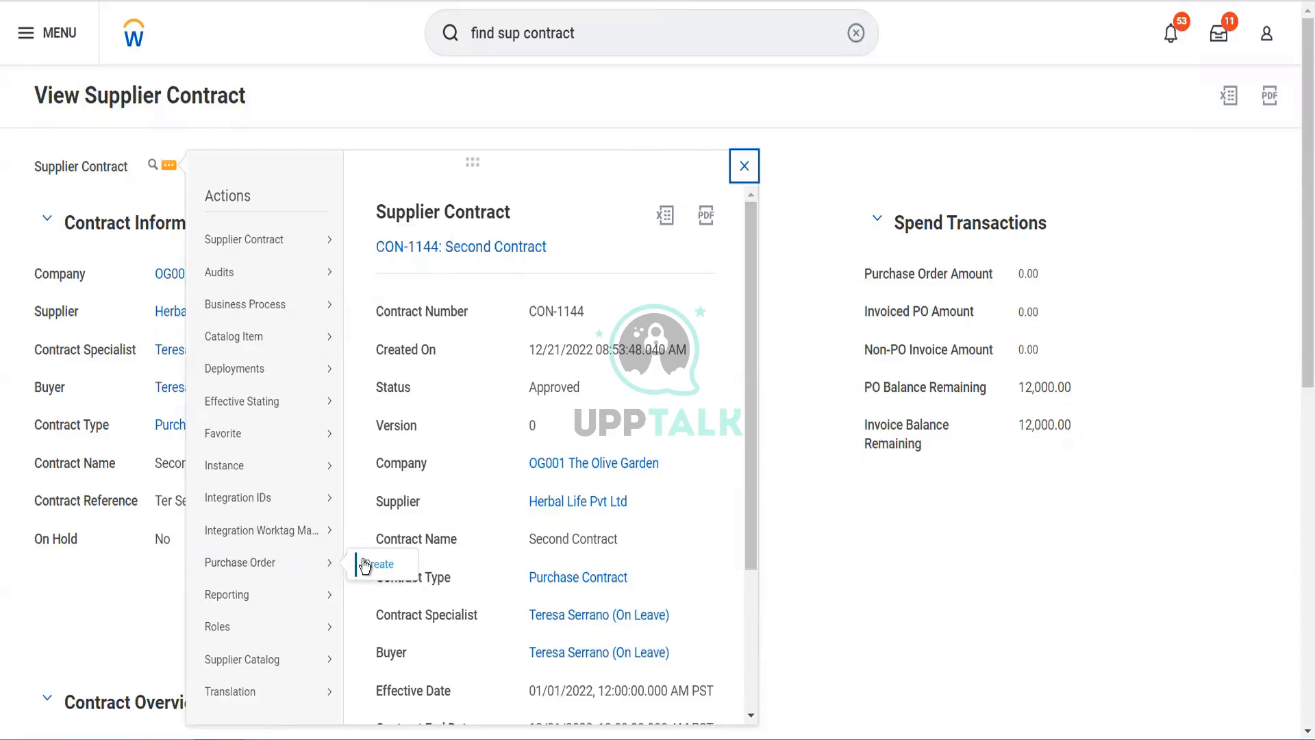
{"action": "mouse_move", "coordinate": [325, 661]}
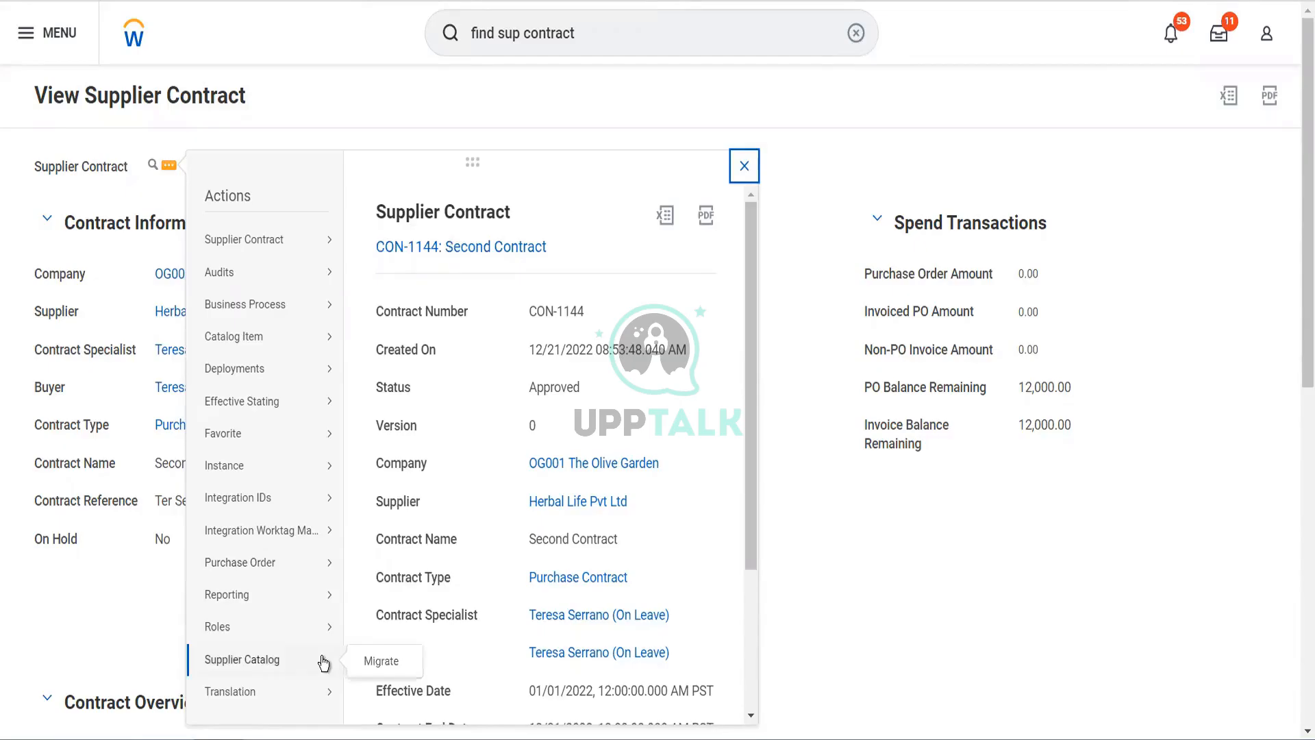
{"action": "left_click", "coordinate": [113, 641]}
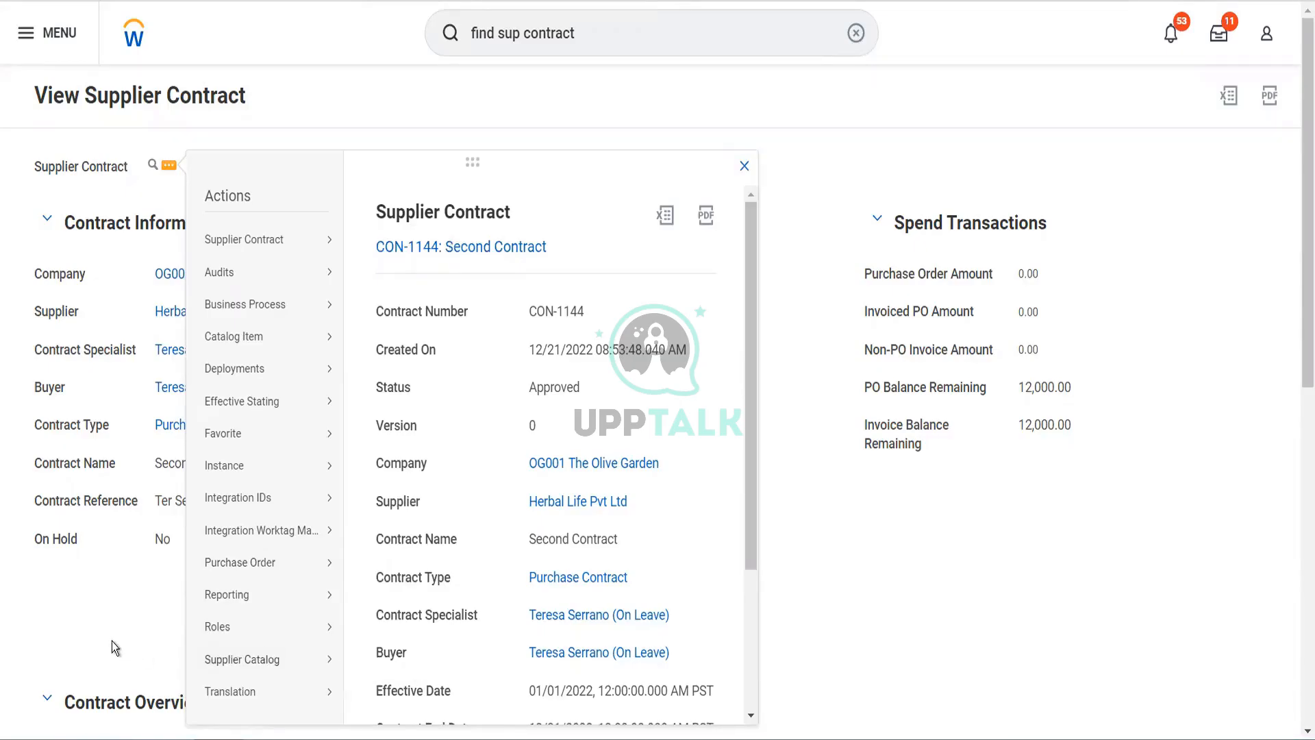
{"action": "scroll", "coordinate": [113, 641], "scroll_direction": "down", "scroll_amount": 7}
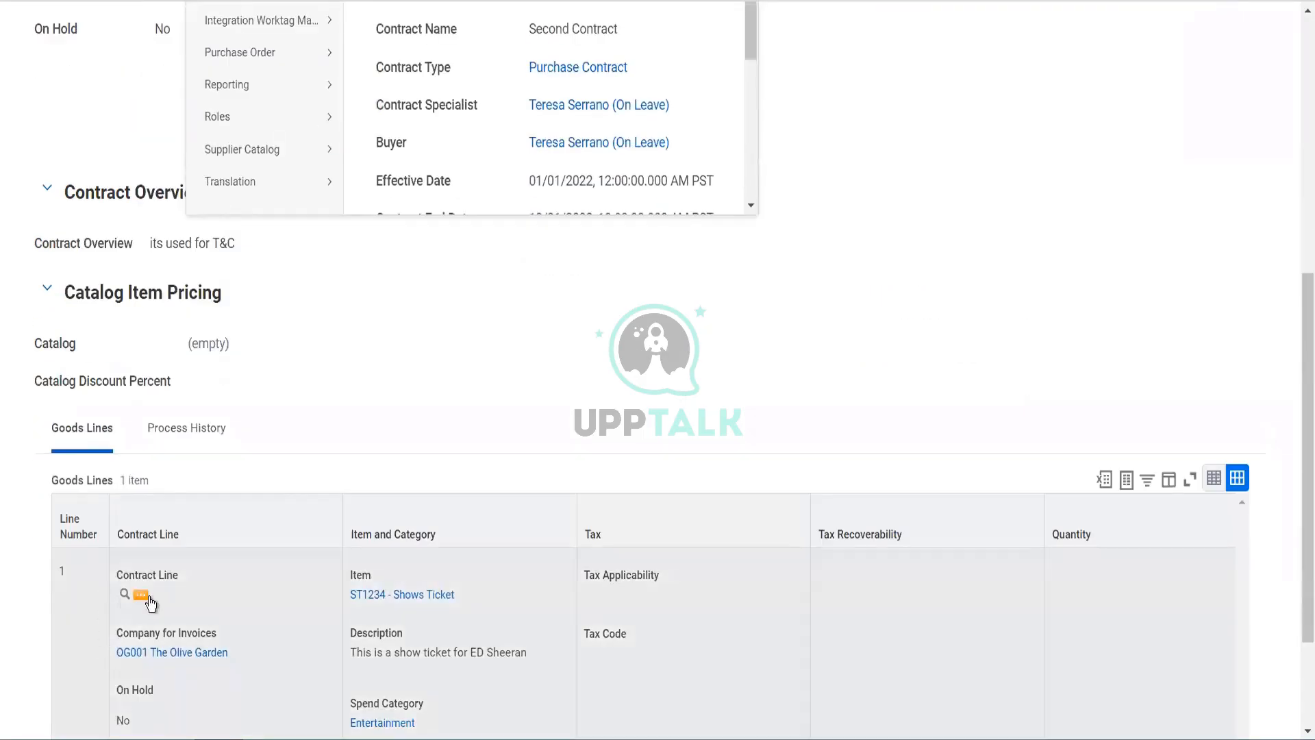
- Examine the related actions available for the Shows Ticket line of Second Contract, including Business Process, Instance and Reporting
{"action": "left_click", "coordinate": [149, 600]}
{"action": "left_click", "coordinate": [150, 600]}
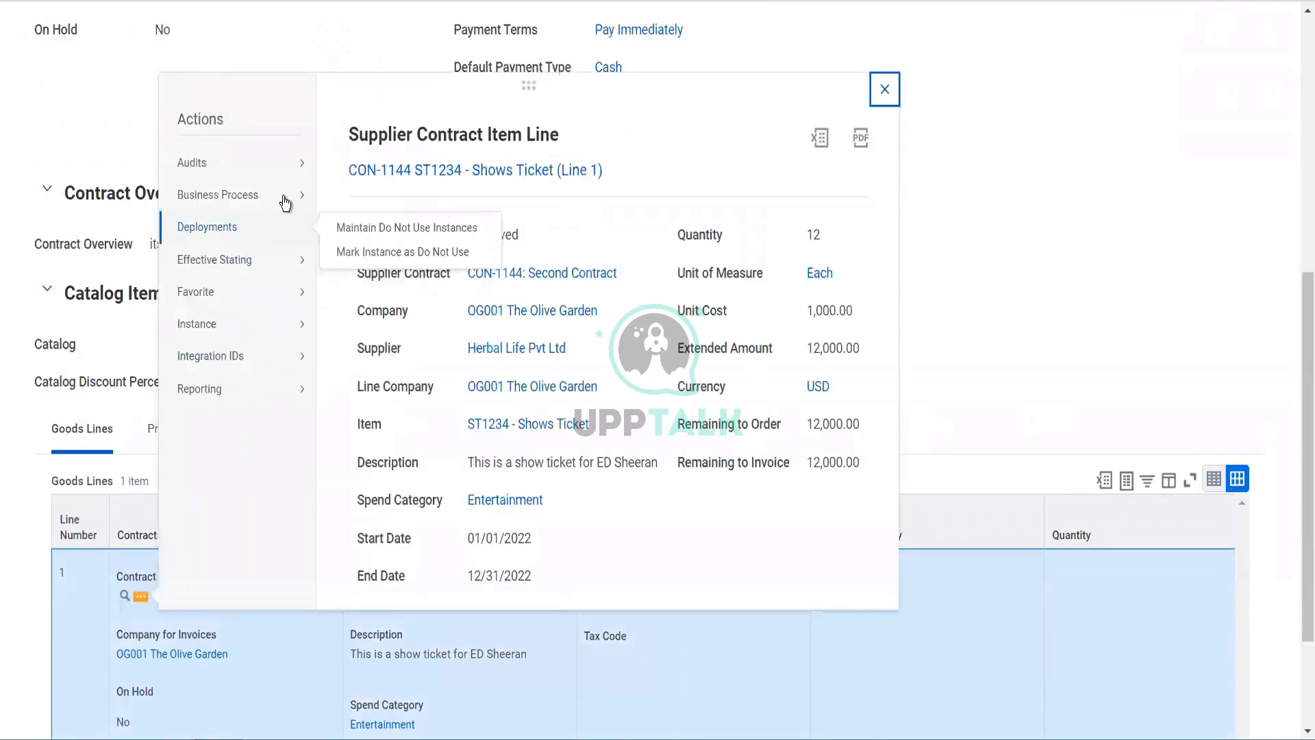
{"action": "mouse_move", "coordinate": [286, 200]}
{"action": "mouse_move", "coordinate": [300, 327]}
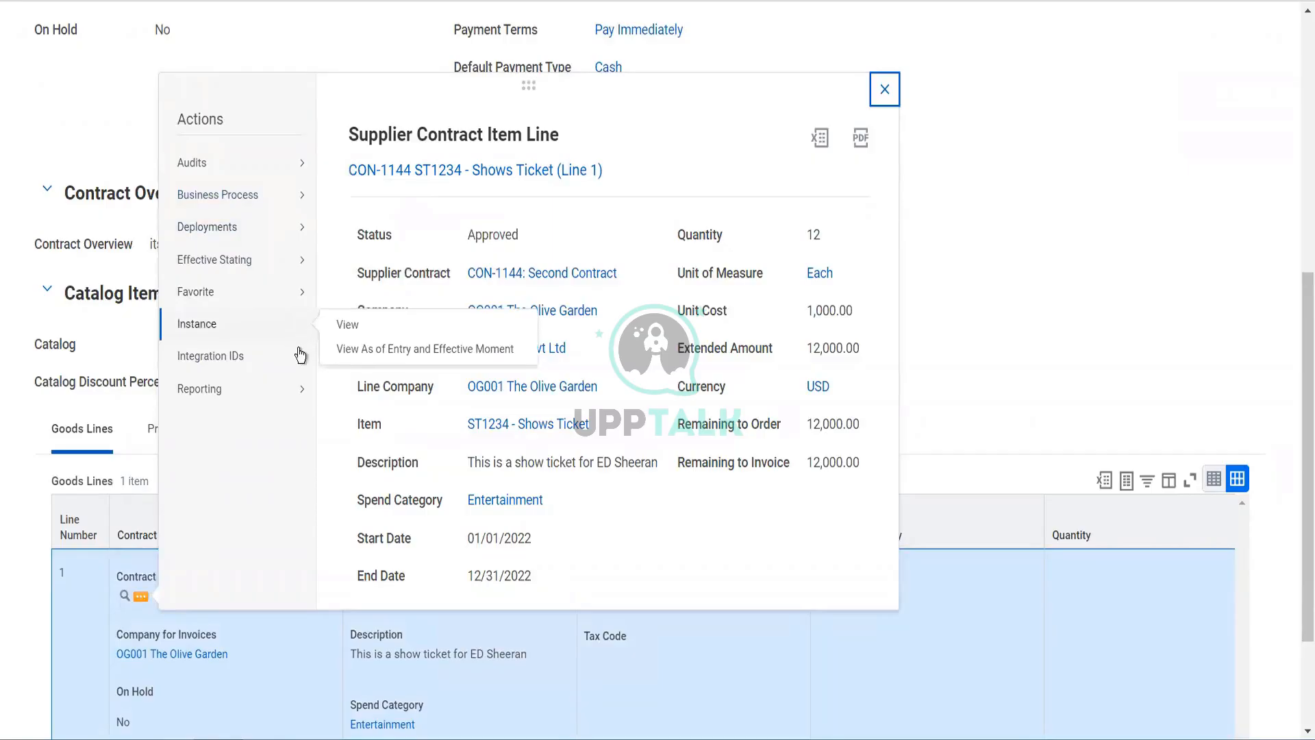
{"action": "mouse_move", "coordinate": [300, 391]}
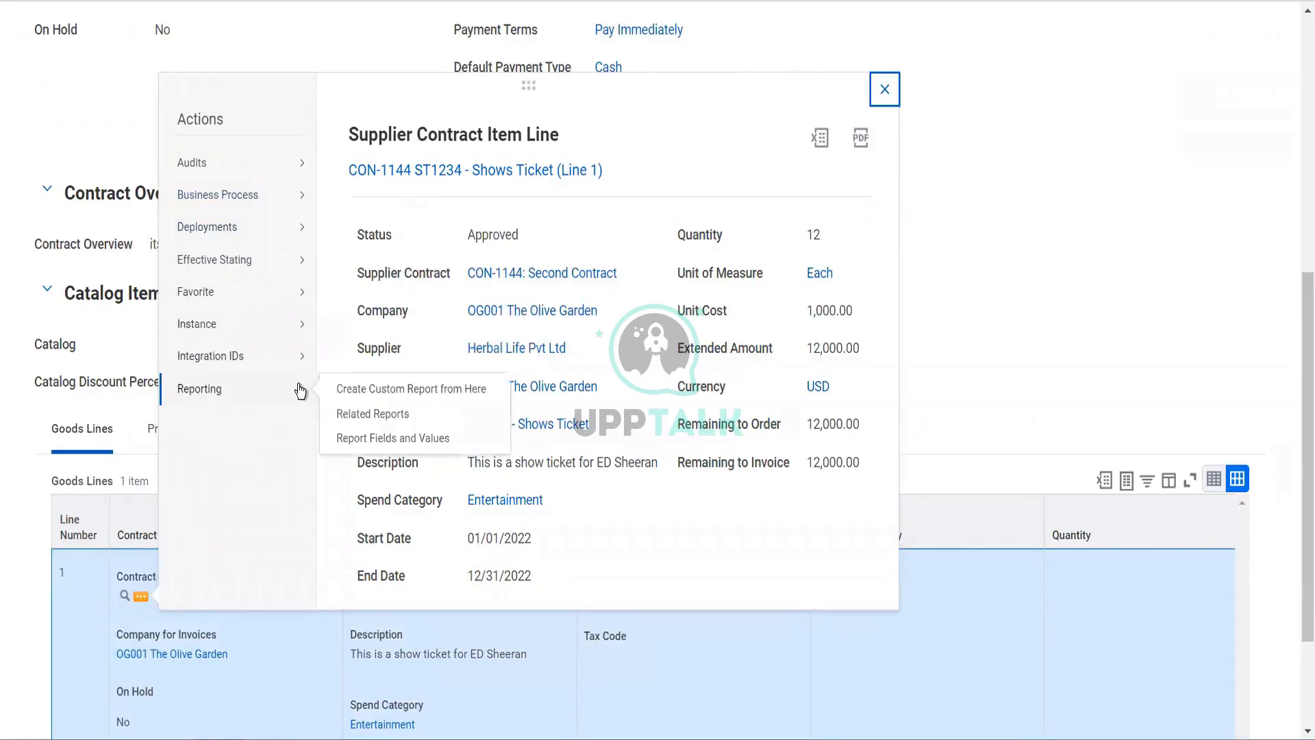
{"action": "left_click", "coordinate": [999, 199]}
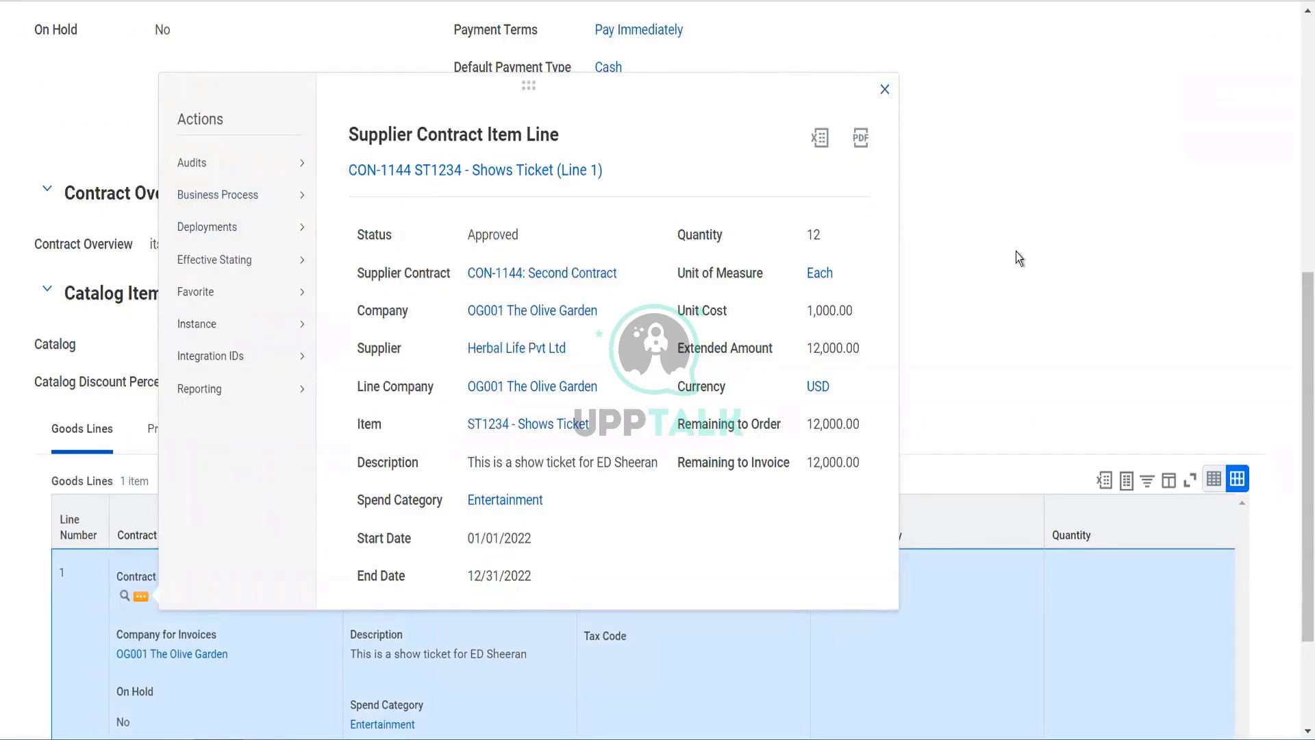
{"action": "left_click", "coordinate": [1017, 252]}
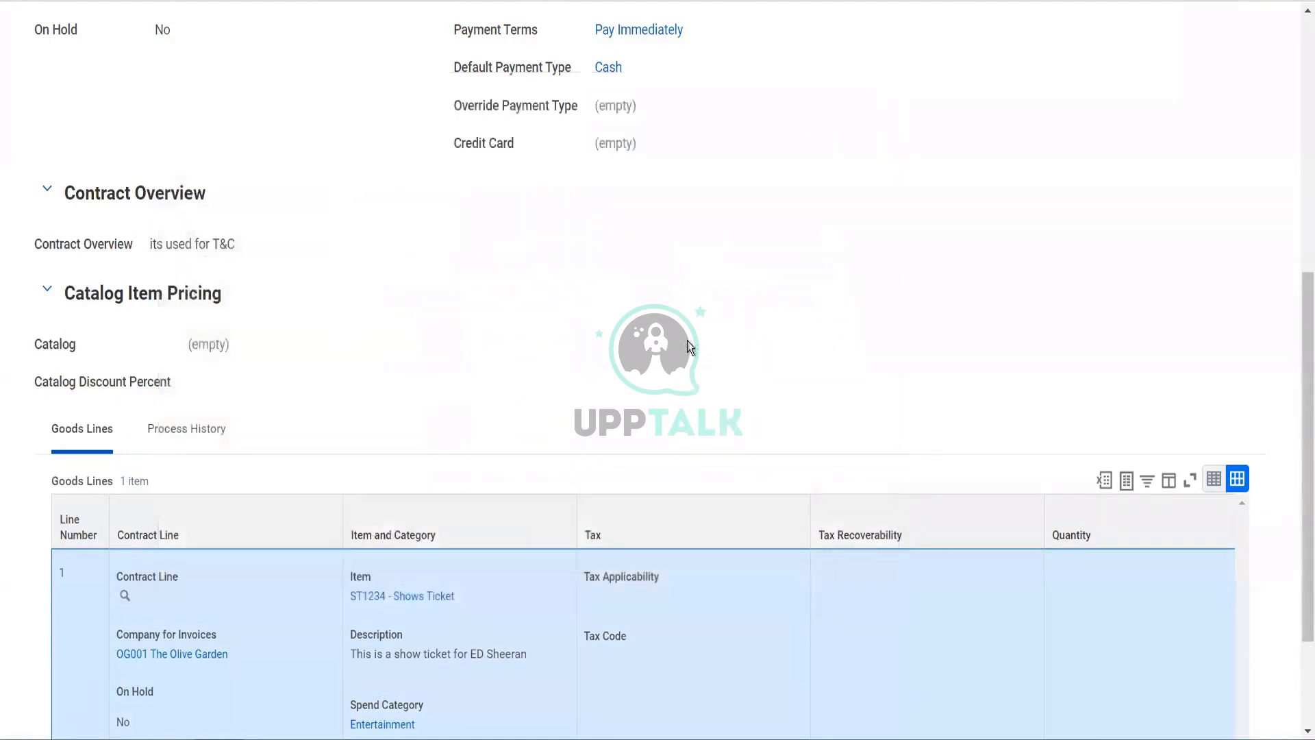
- Start a purchase order from Second Contract and set the Shows Ticket line's quantity to order to 12
{"action": "scroll", "coordinate": [356, 236], "scroll_direction": "up", "scroll_amount": 2}
{"action": "scroll", "coordinate": [356, 235], "scroll_direction": "up", "scroll_amount": 5}
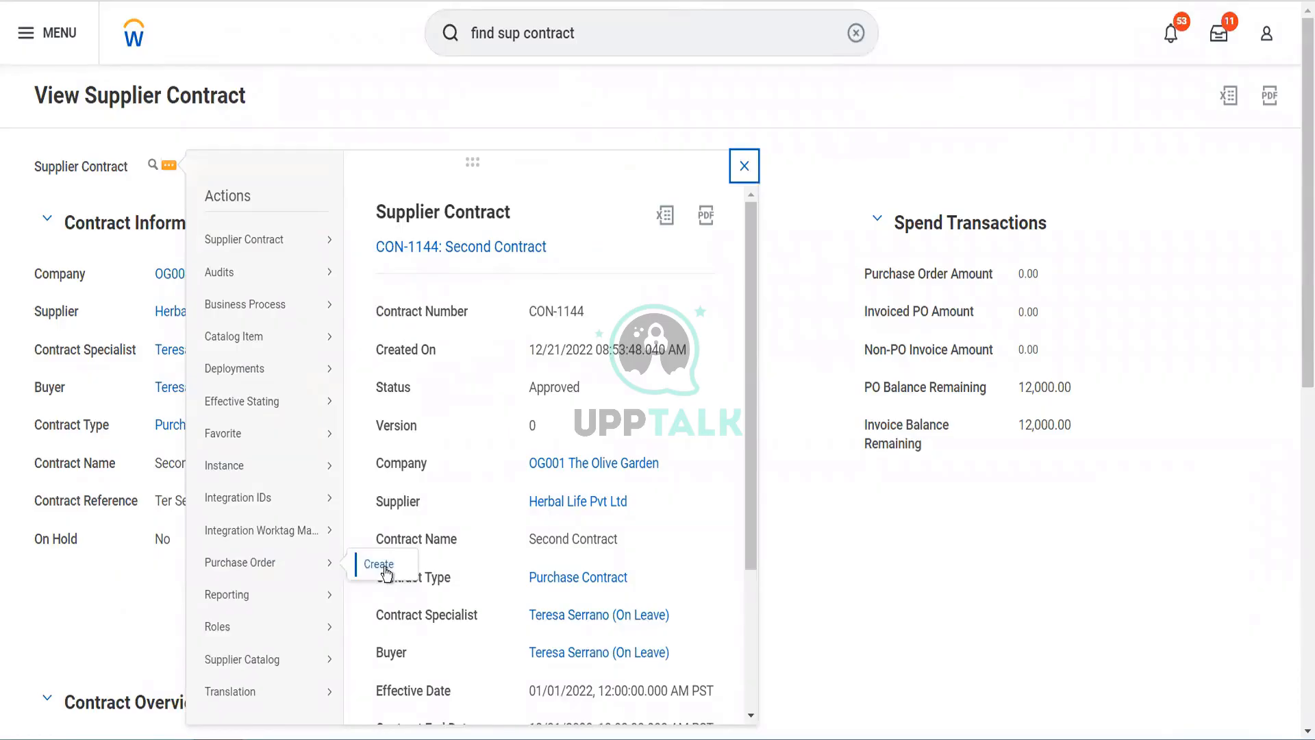
{"action": "left_click", "coordinate": [385, 568]}
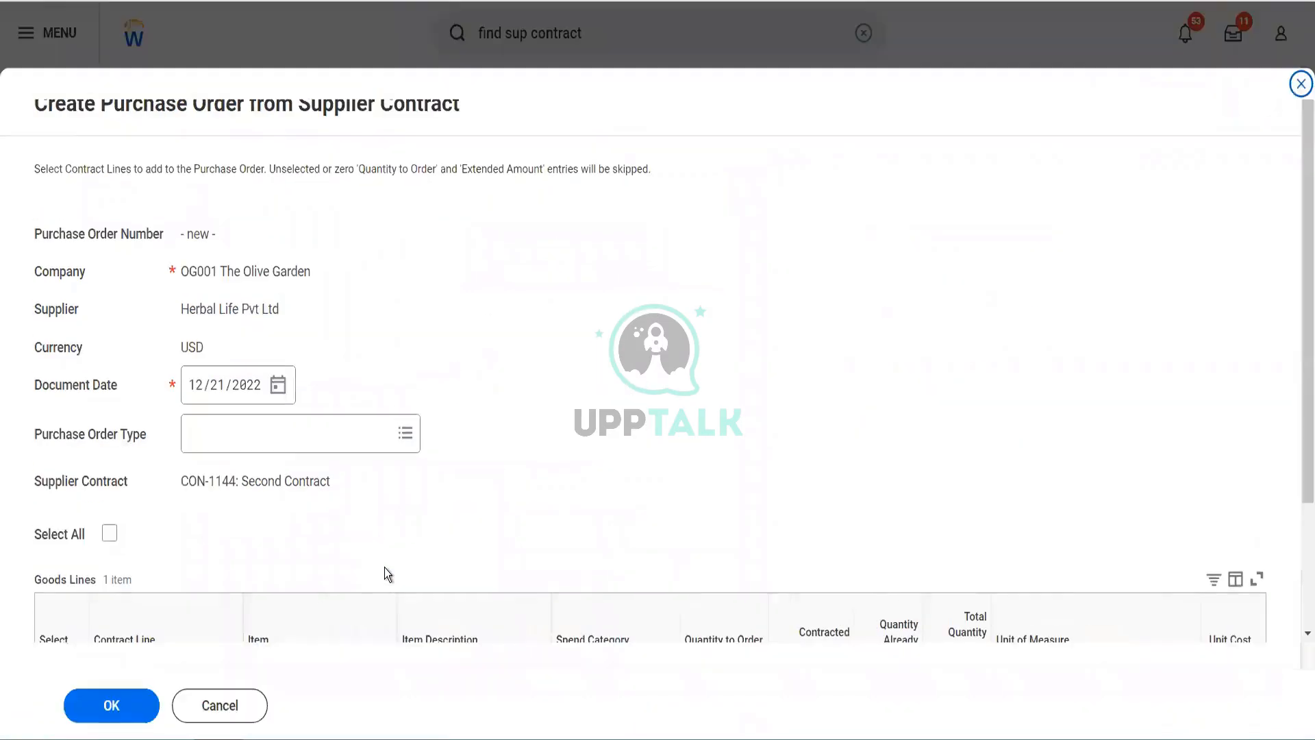
{"action": "scroll", "coordinate": [421, 466], "scroll_direction": "down", "scroll_amount": 2}
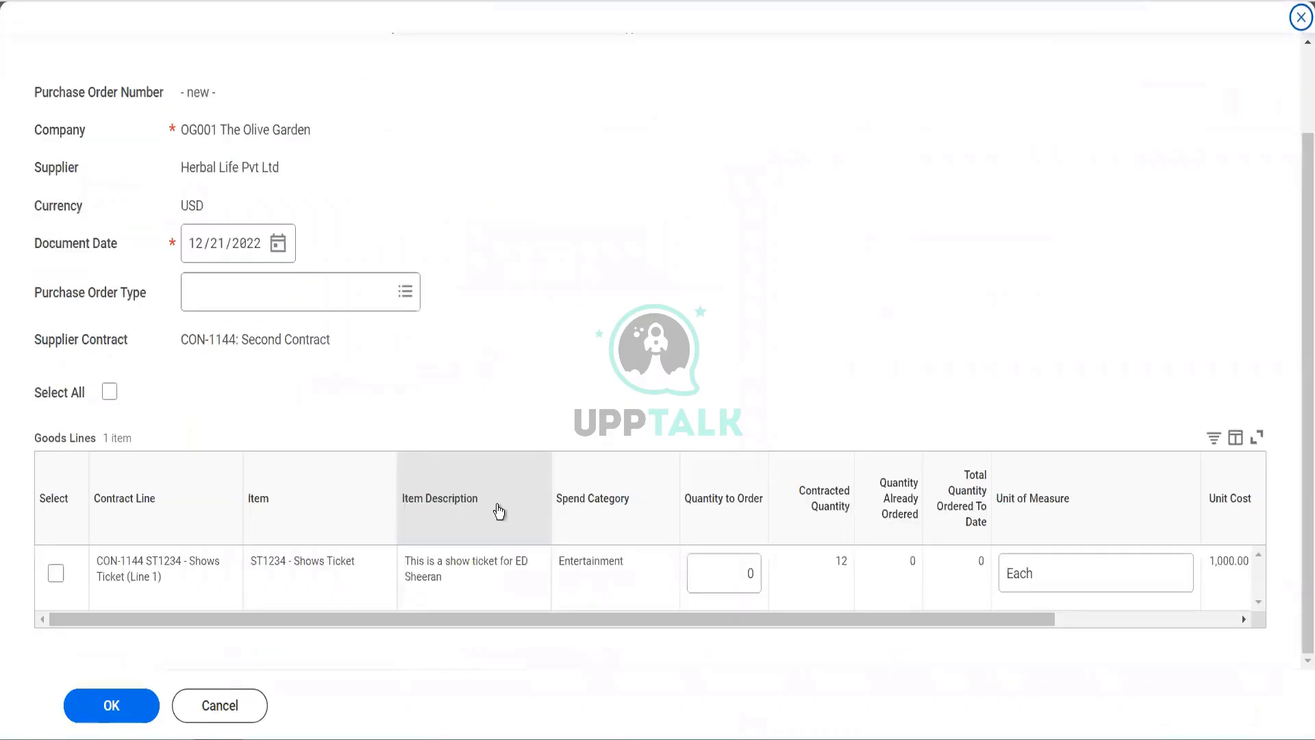
{"action": "left_click", "coordinate": [749, 583]}
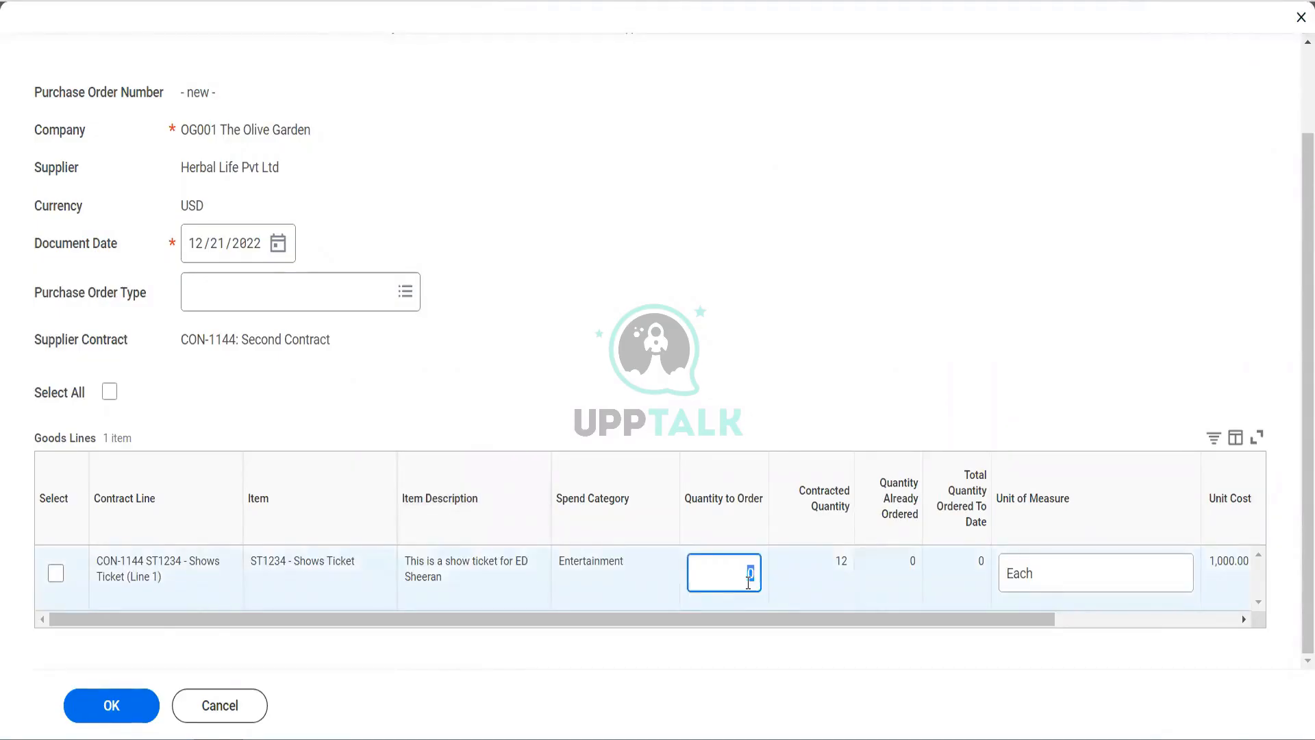
{"action": "type", "text": "12"}
{"action": "key", "text": "Tab"}
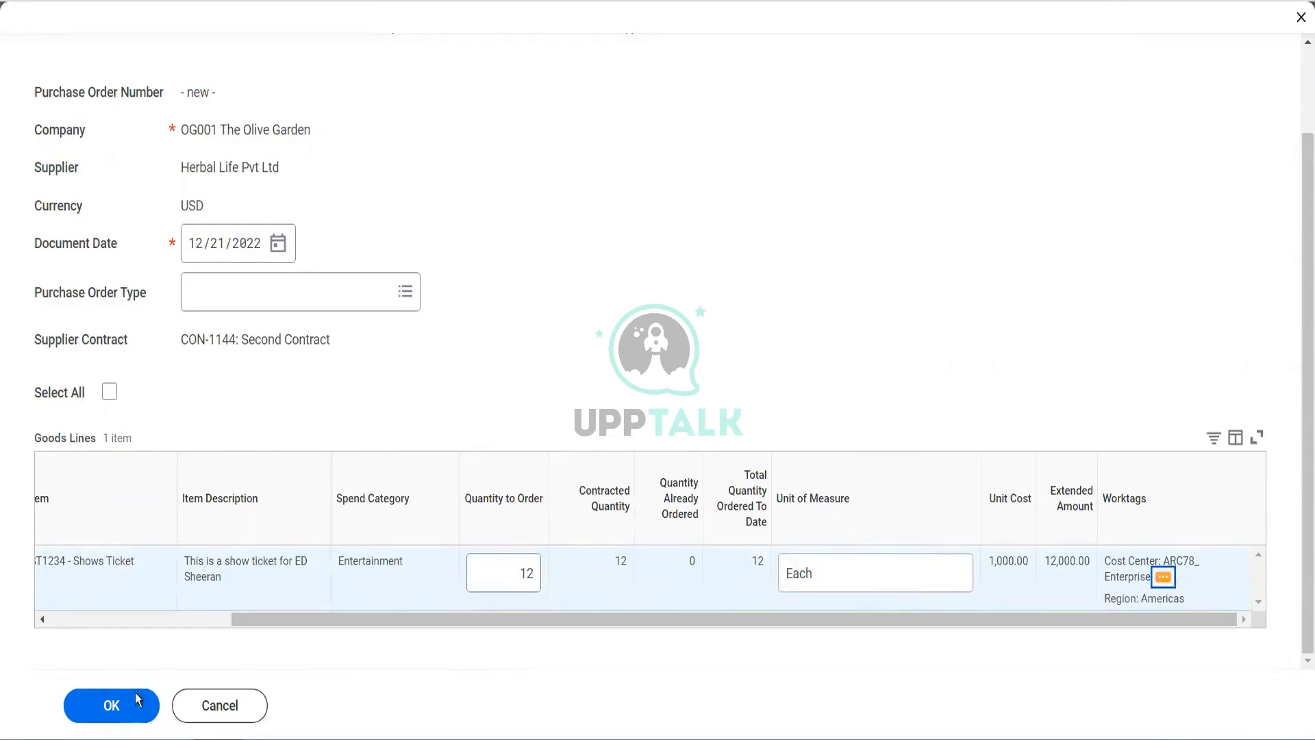
- Set the purchase order type to GOODS and continue to the full purchase order form
{"action": "left_click", "coordinate": [310, 304]}
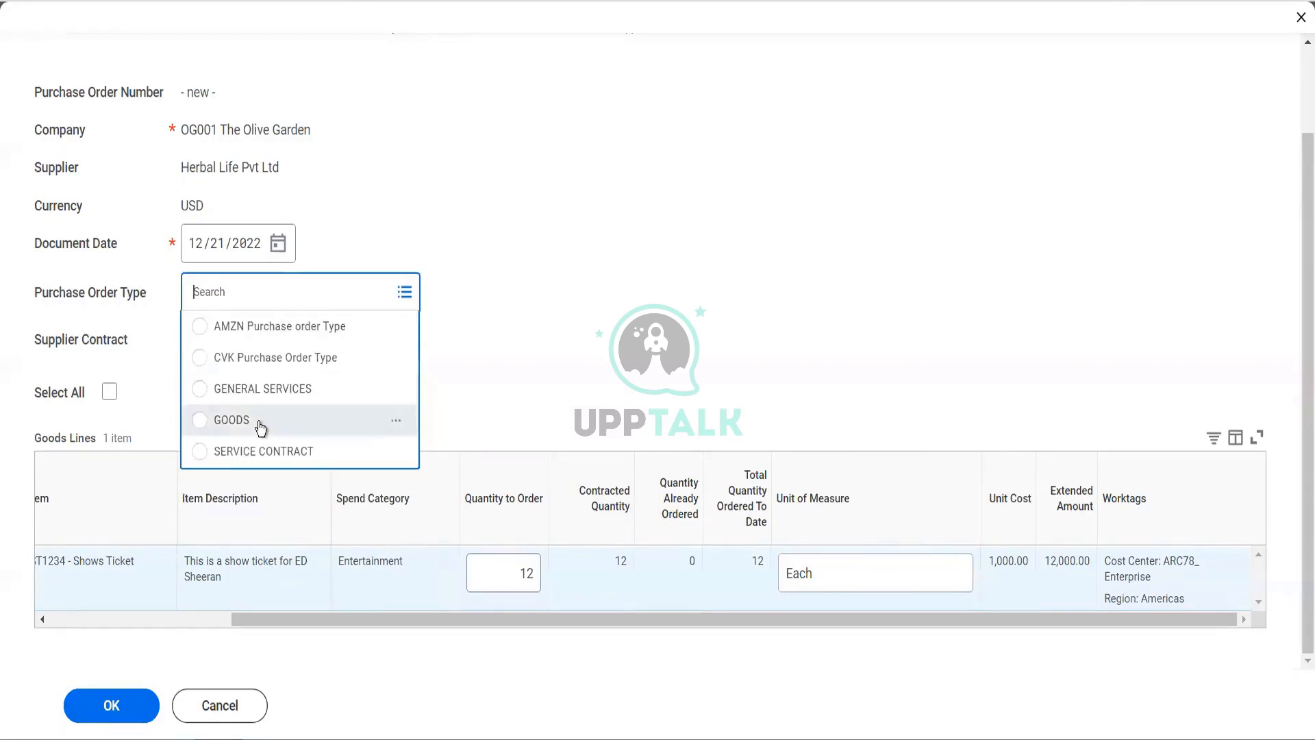
{"action": "left_click", "coordinate": [261, 427]}
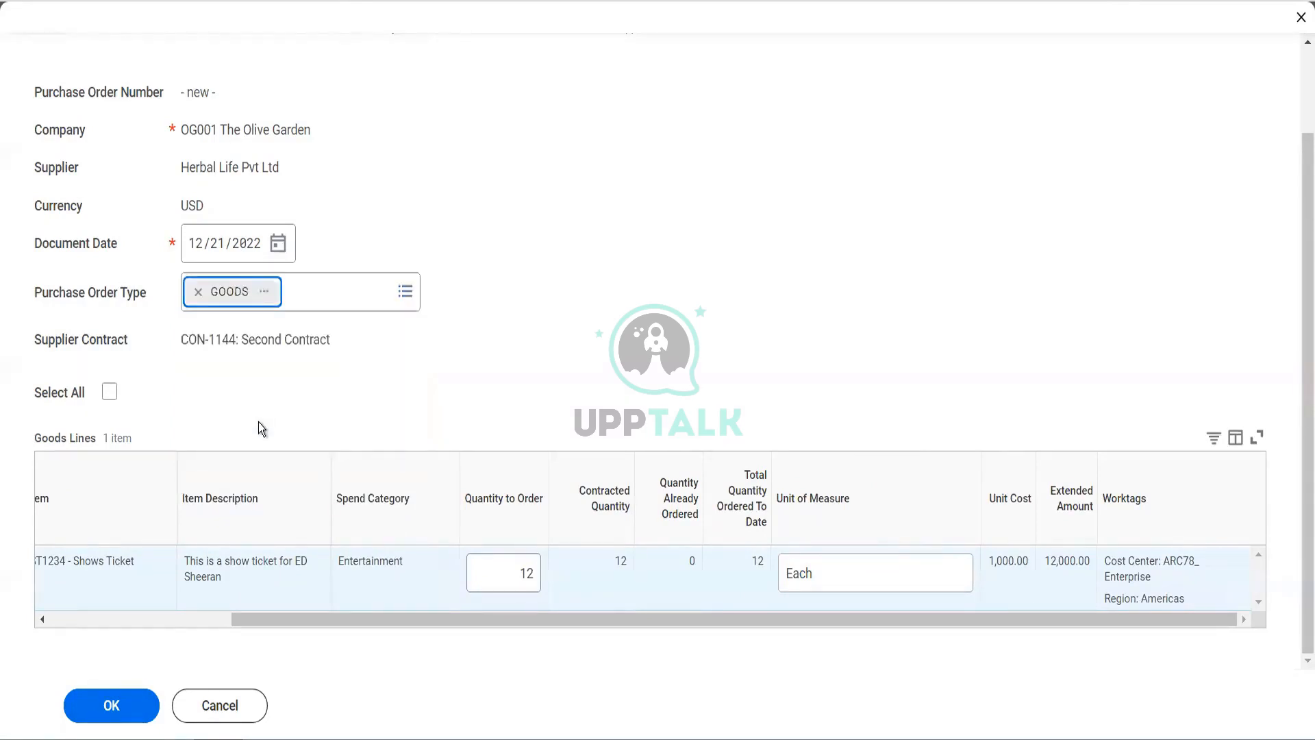
{"action": "left_click", "coordinate": [111, 707]}
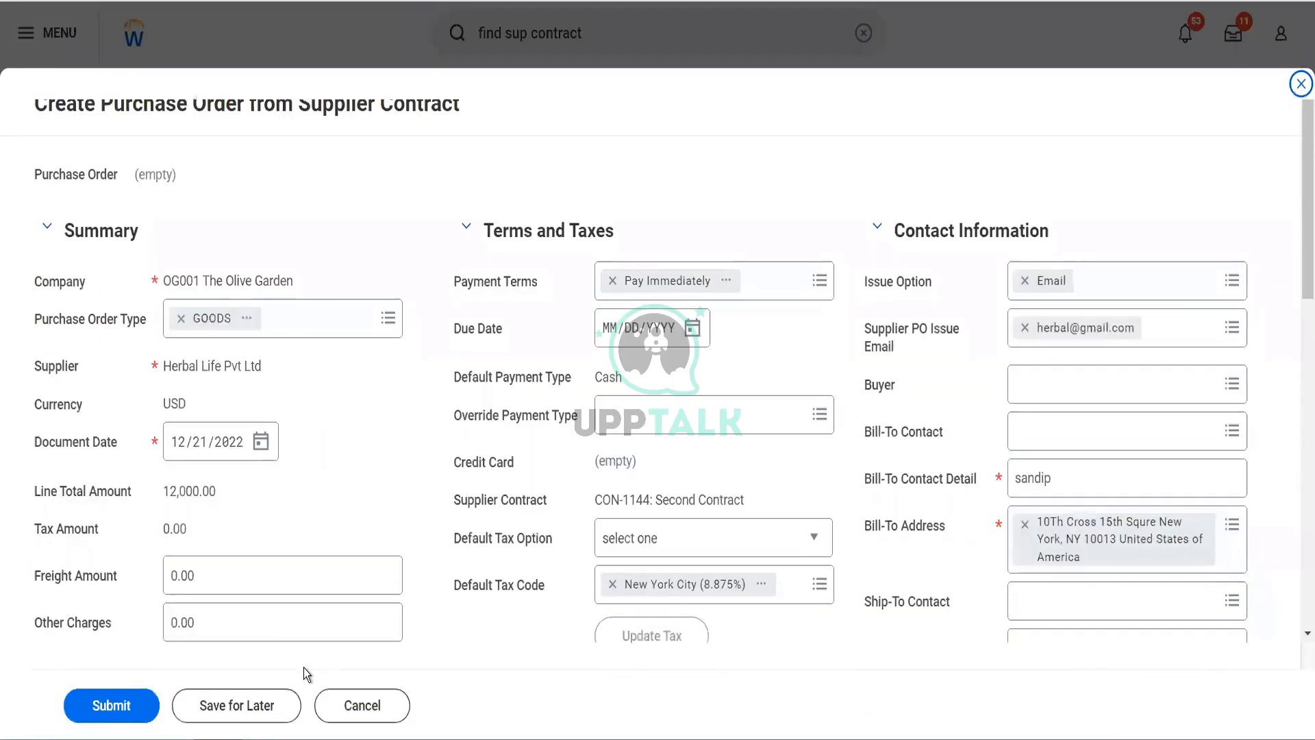
- Remove the New York City (8.875%) default tax code from the purchase order's terms and taxes
{"action": "scroll", "coordinate": [696, 483], "scroll_direction": "down", "scroll_amount": 2}
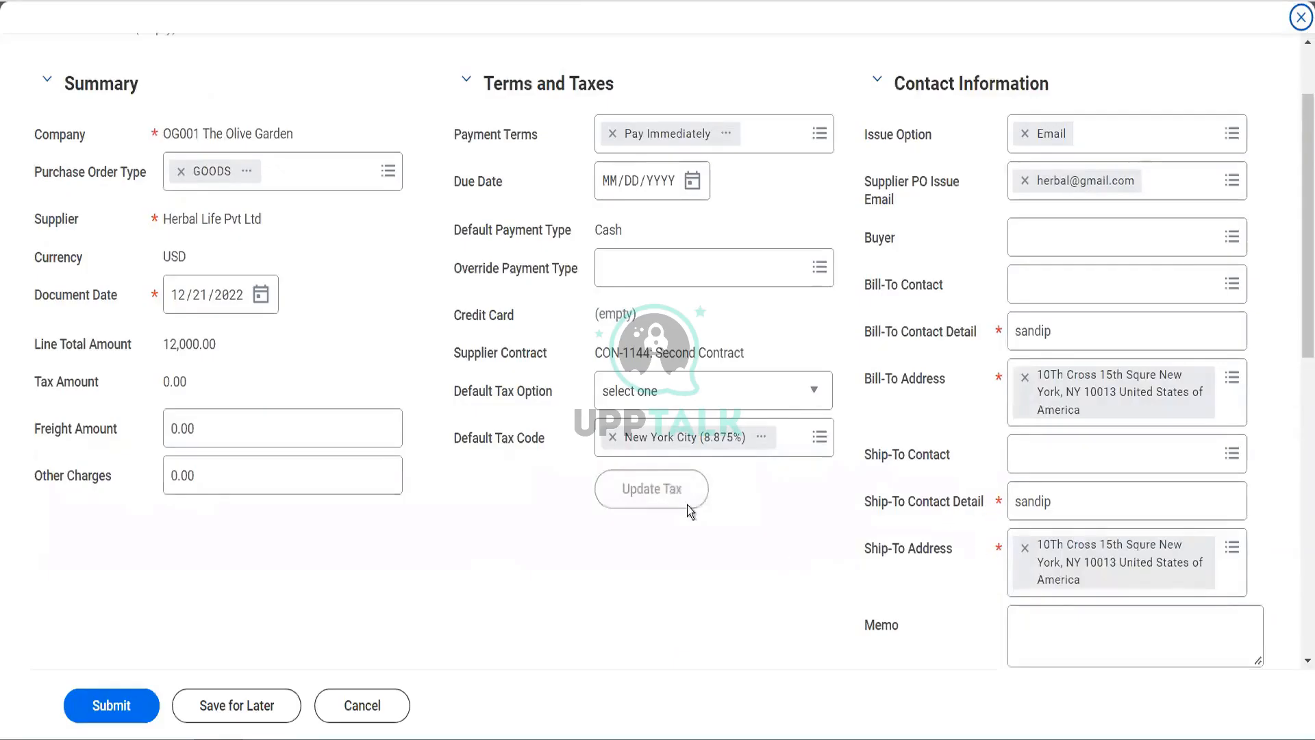
{"action": "left_click", "coordinate": [612, 448]}
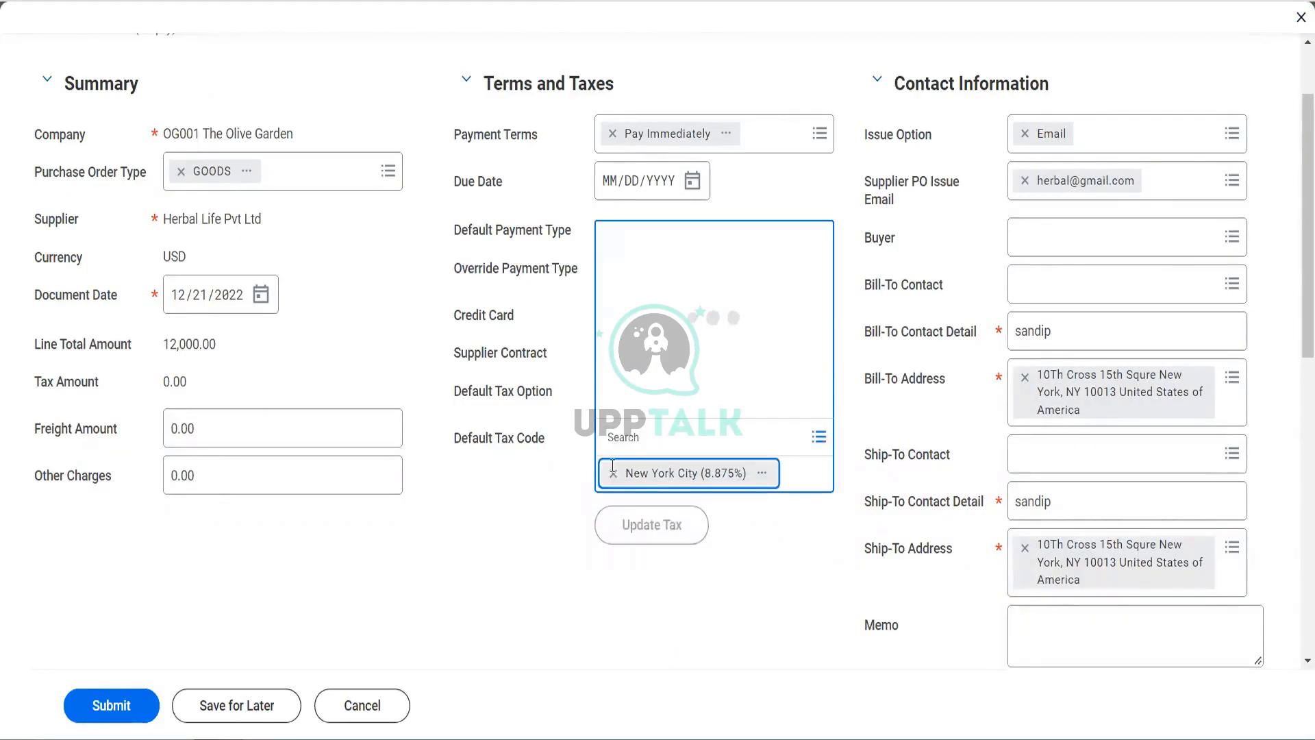
{"action": "left_click", "coordinate": [612, 472]}
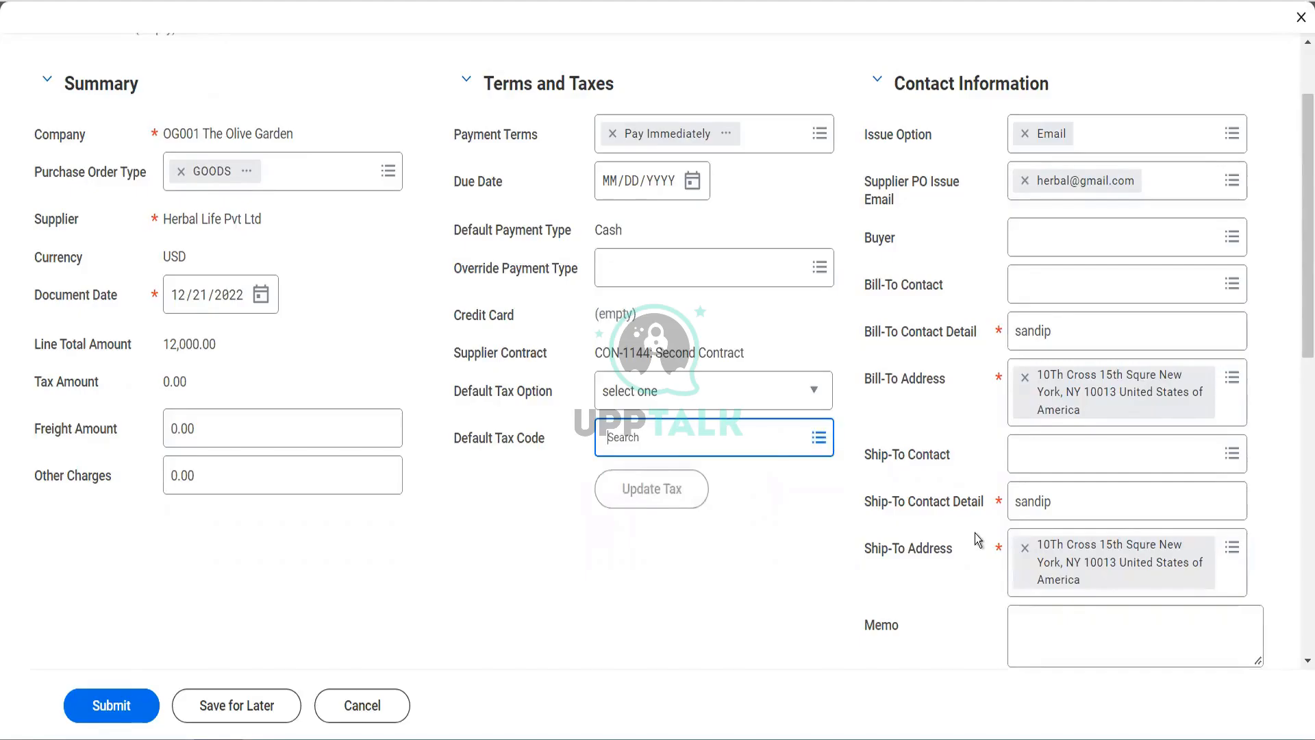
- Review the purchase order's summary, contact information and goods line, including quantity, cost, delivery, ship-to address and worktags
{"action": "scroll", "coordinate": [976, 533], "scroll_direction": "down", "scroll_amount": 2}
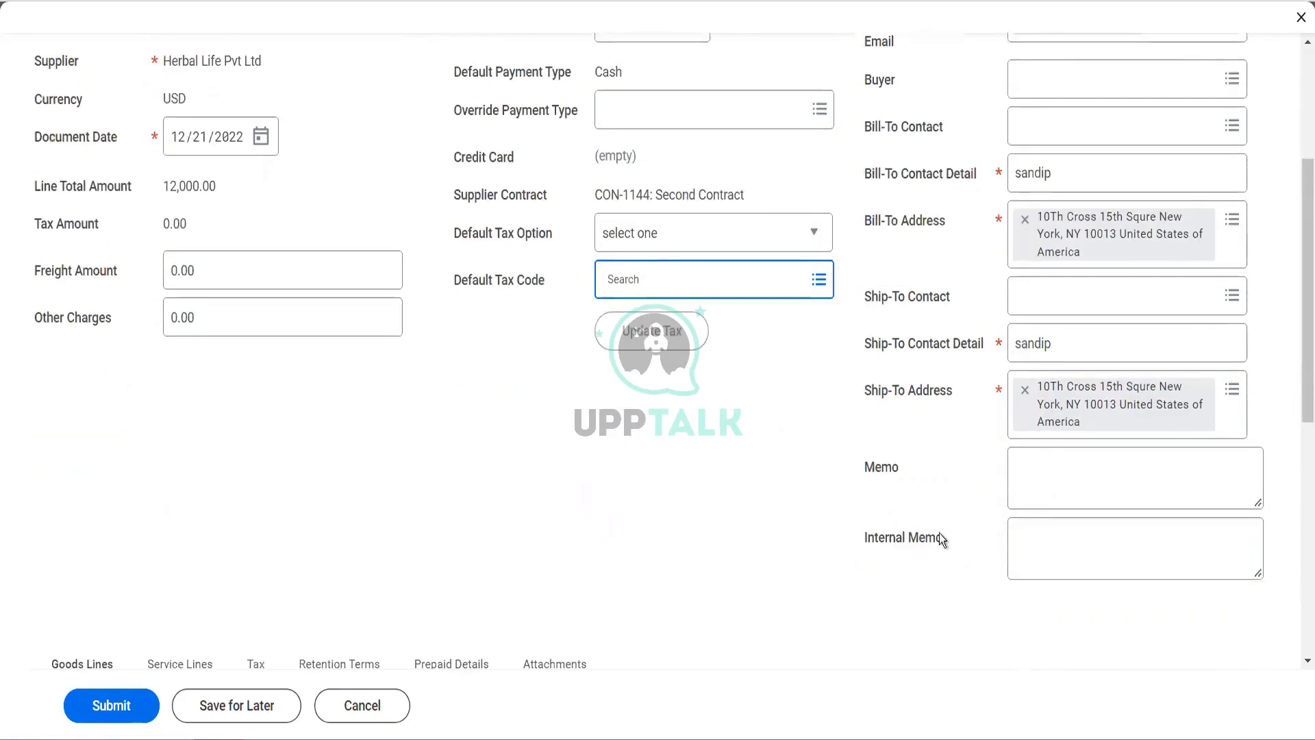
{"action": "scroll", "coordinate": [939, 533], "scroll_direction": "up", "scroll_amount": 4}
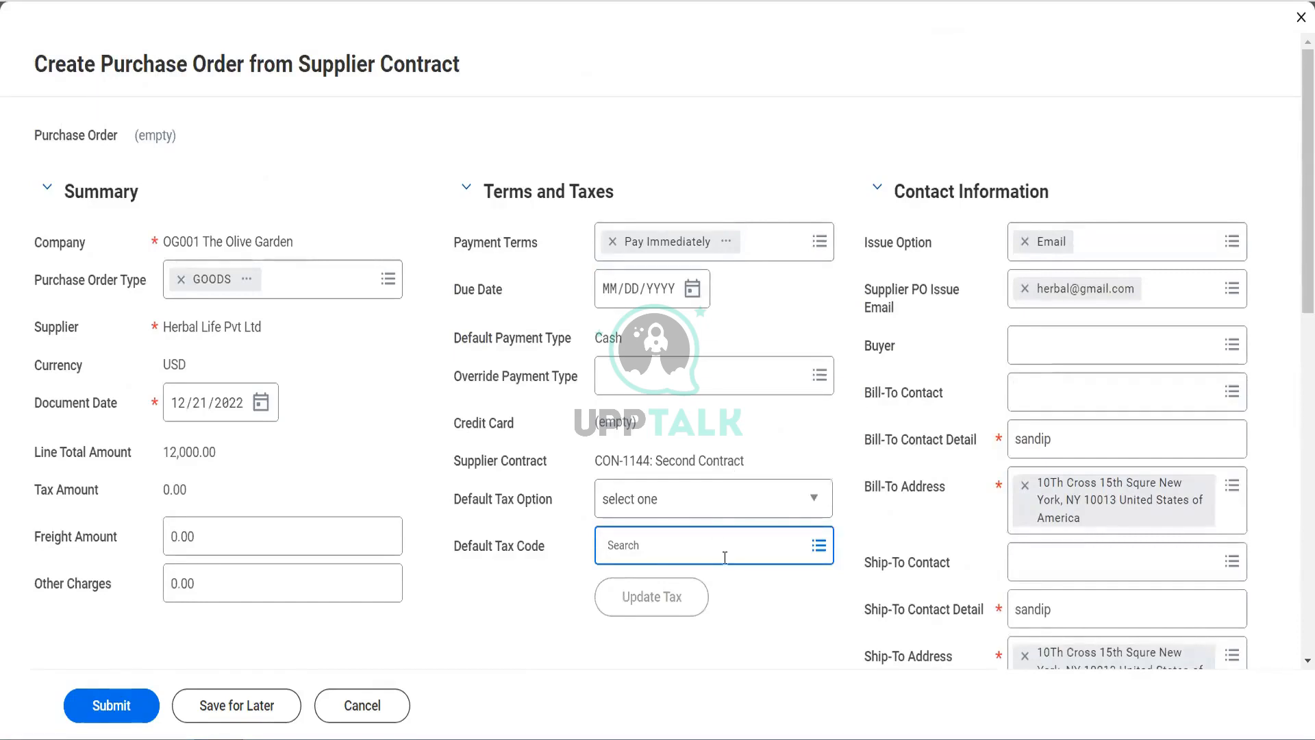
{"action": "scroll", "coordinate": [750, 595], "scroll_direction": "down", "scroll_amount": 7}
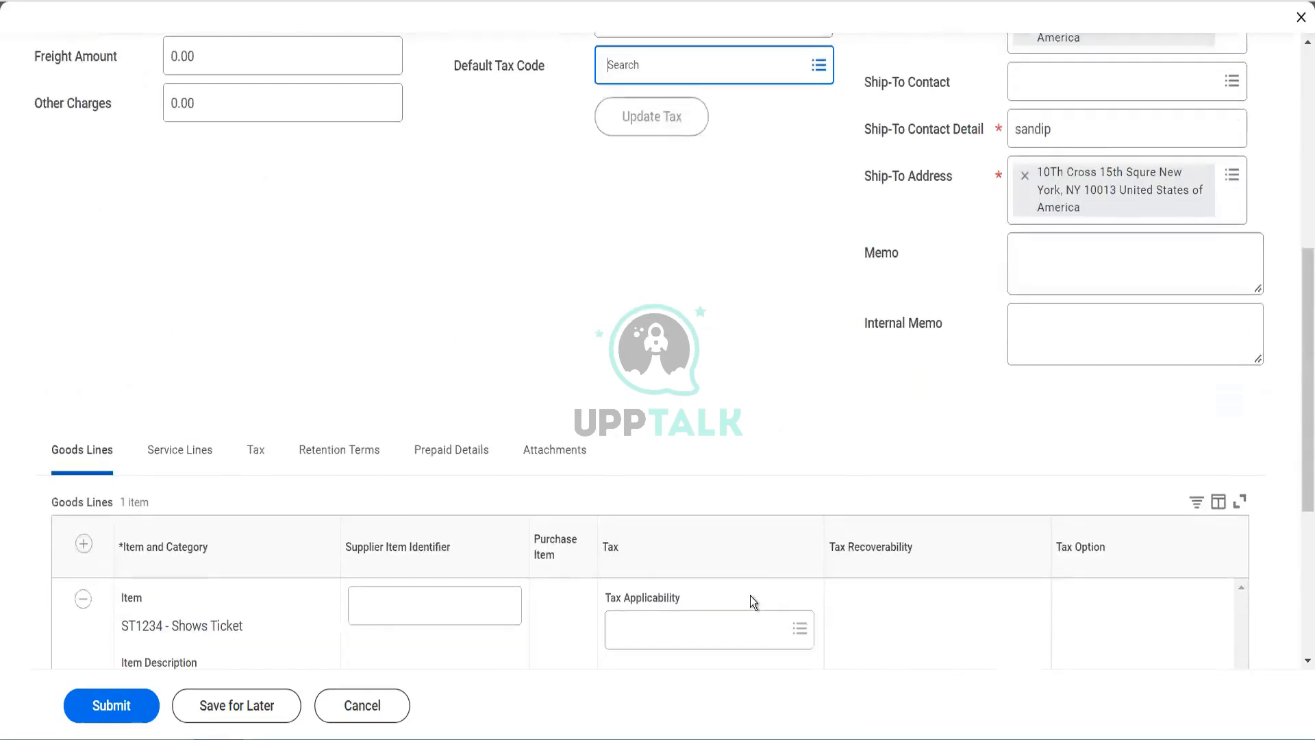
{"action": "scroll", "coordinate": [633, 444], "scroll_direction": "down", "scroll_amount": 4}
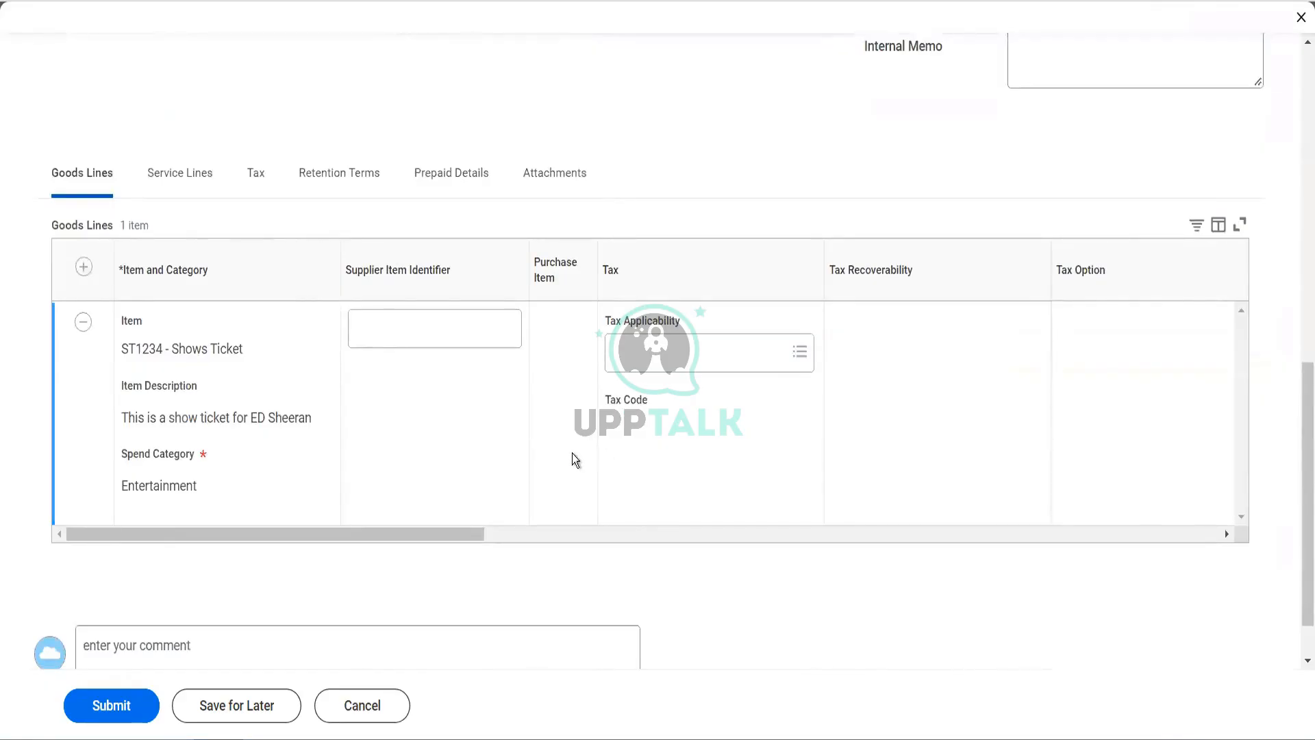
{"action": "scroll", "coordinate": [573, 454], "scroll_direction": "right", "scroll_amount": 4}
{"action": "scroll", "coordinate": [572, 453], "scroll_direction": "right", "scroll_amount": 3}
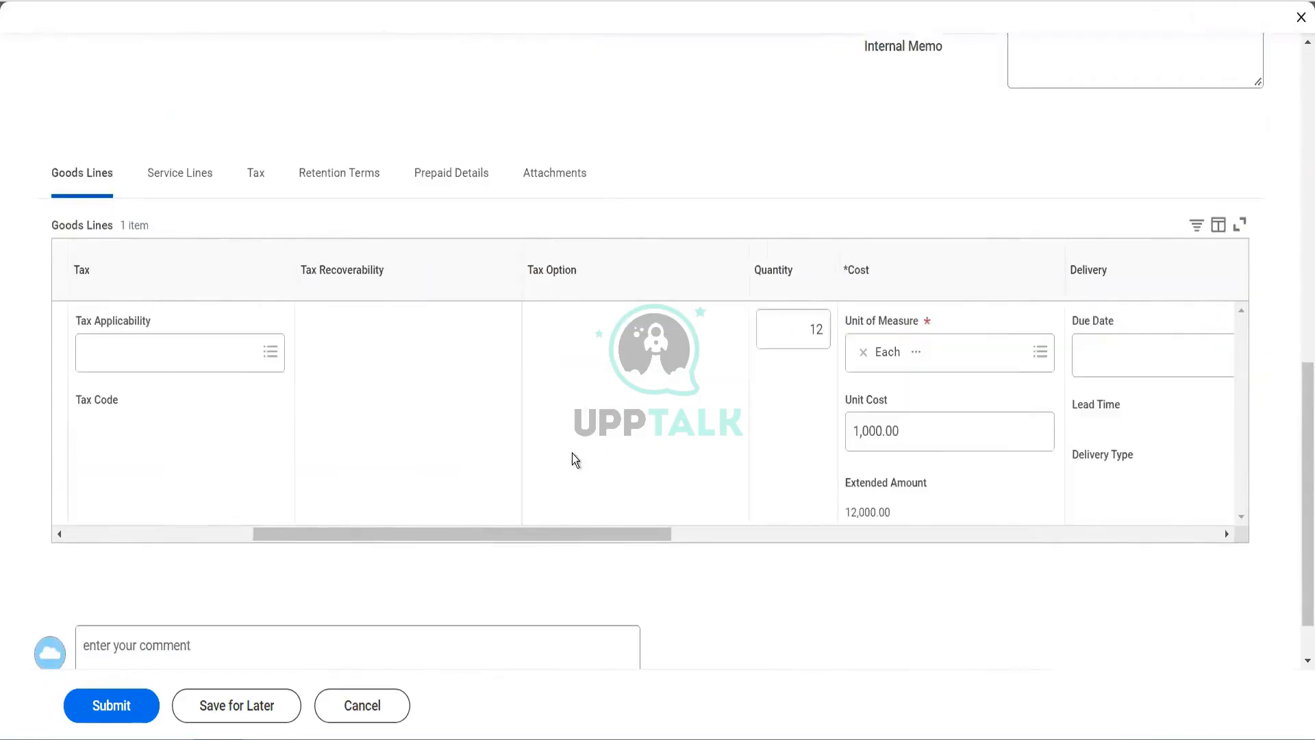
{"action": "scroll", "coordinate": [572, 453], "scroll_direction": "right", "scroll_amount": 4}
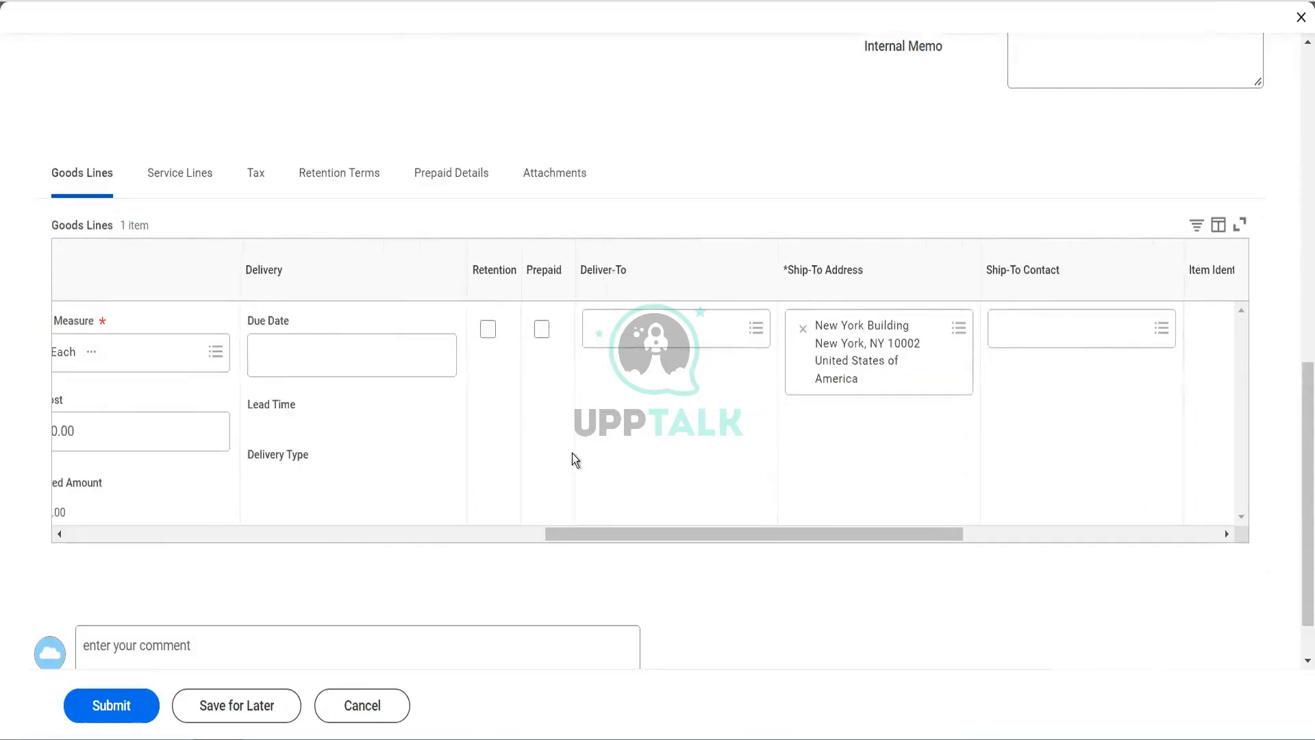
{"action": "scroll", "coordinate": [573, 454], "scroll_direction": "right", "scroll_amount": 5}
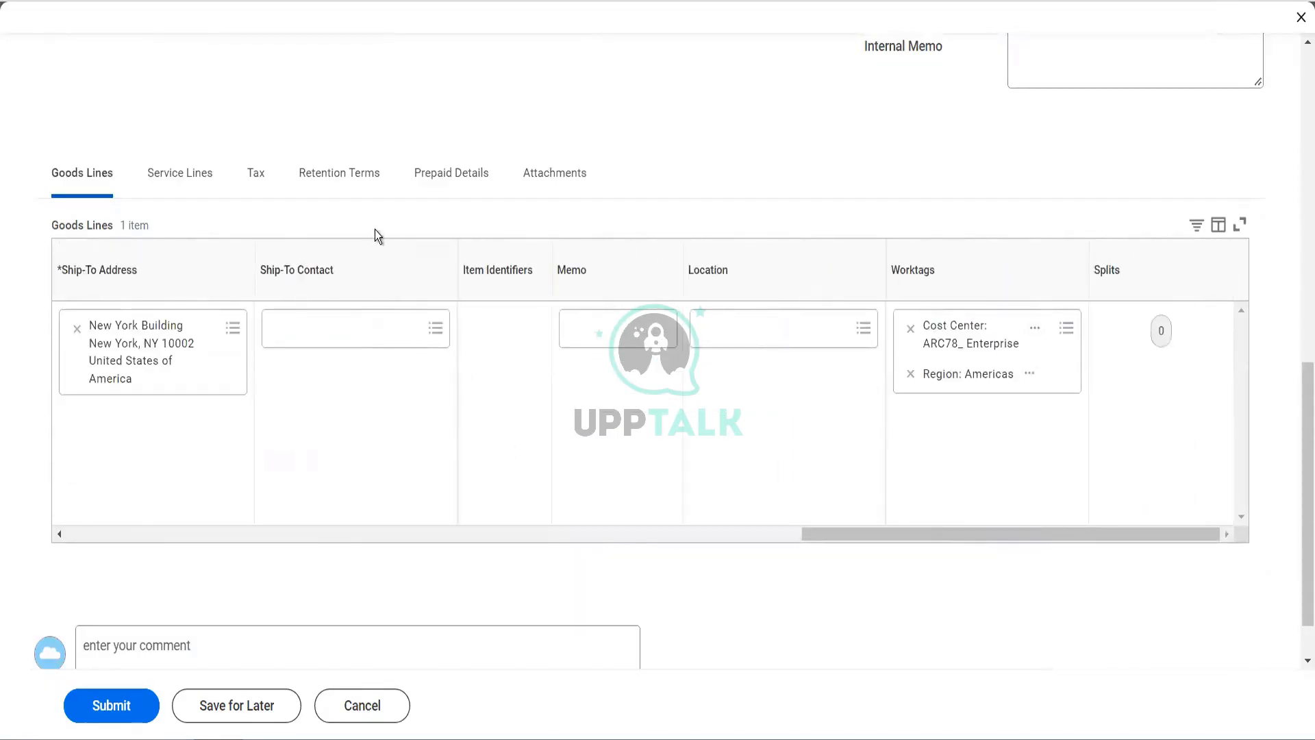
{"action": "scroll", "coordinate": [375, 229], "scroll_direction": "up", "scroll_amount": 8}
{"action": "scroll", "coordinate": [375, 229], "scroll_direction": "up", "scroll_amount": 3}
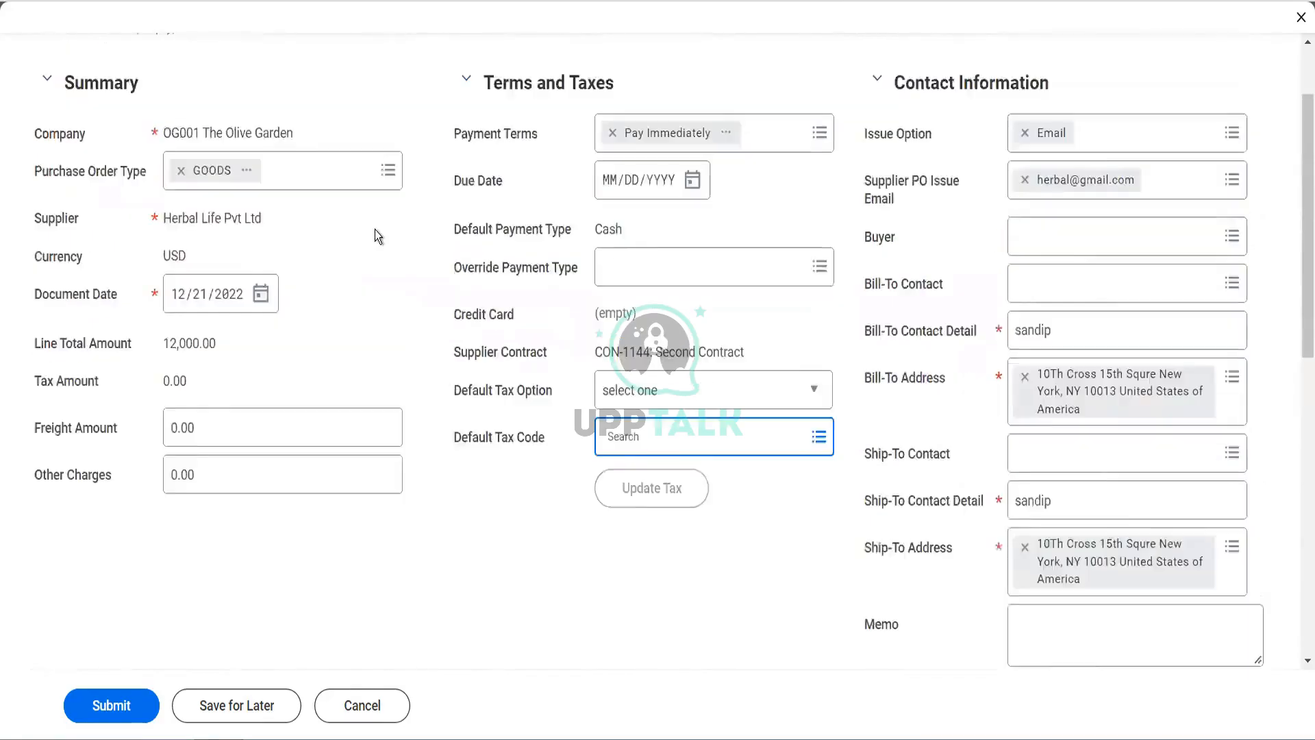
- Submit the purchase order and open its submission details and process information
{"action": "left_click", "coordinate": [113, 709]}
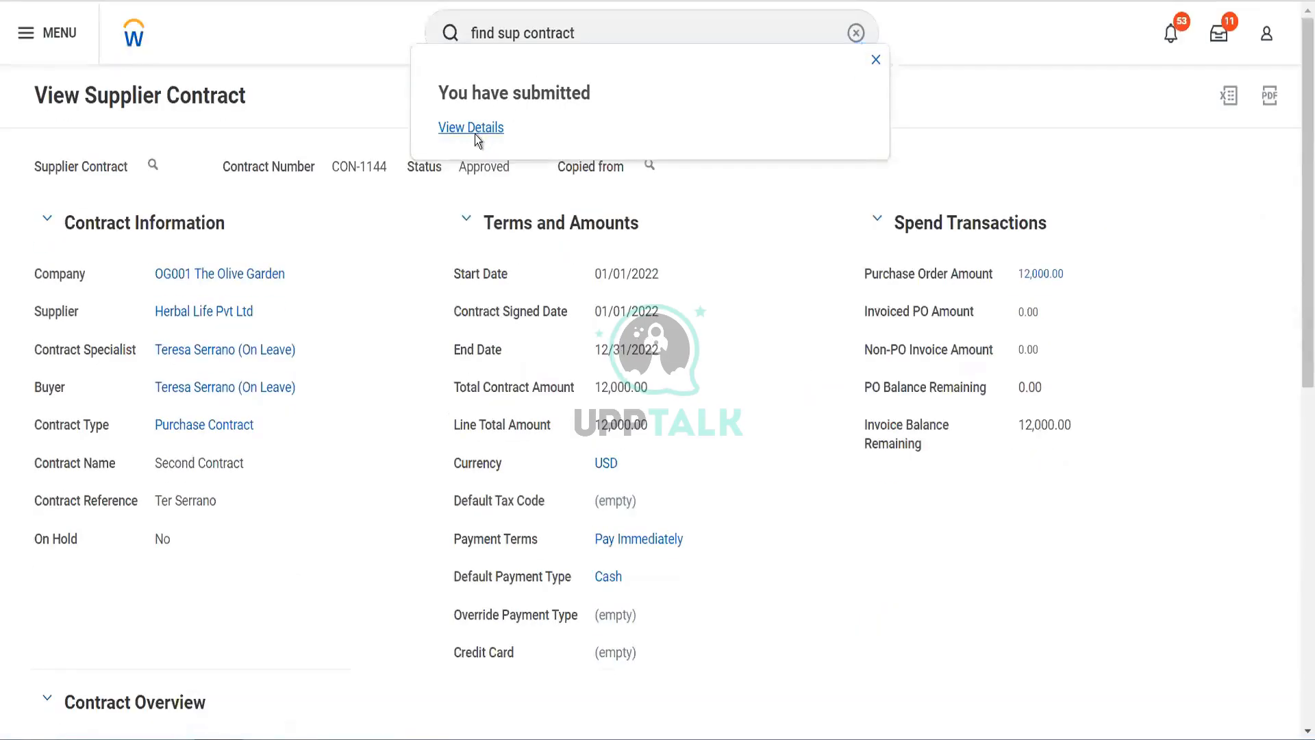
{"action": "left_click", "coordinate": [474, 132]}
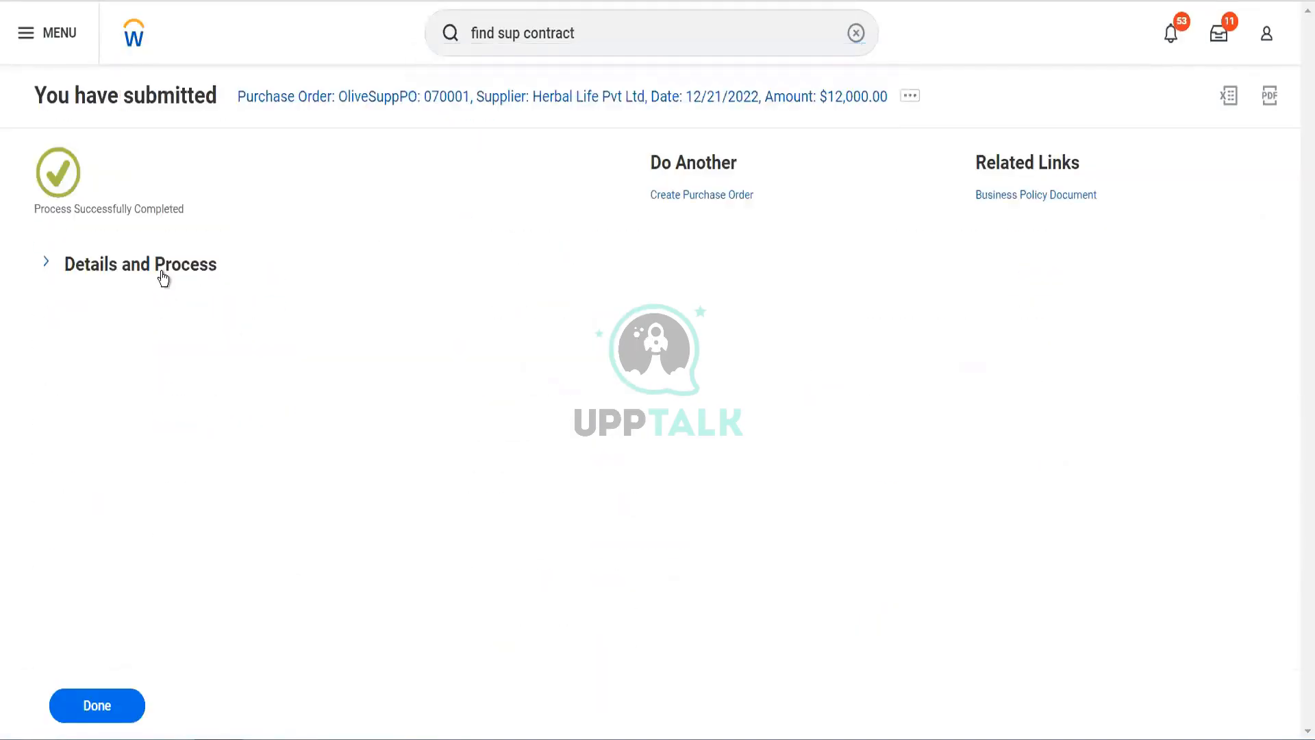
{"action": "left_click", "coordinate": [163, 278]}
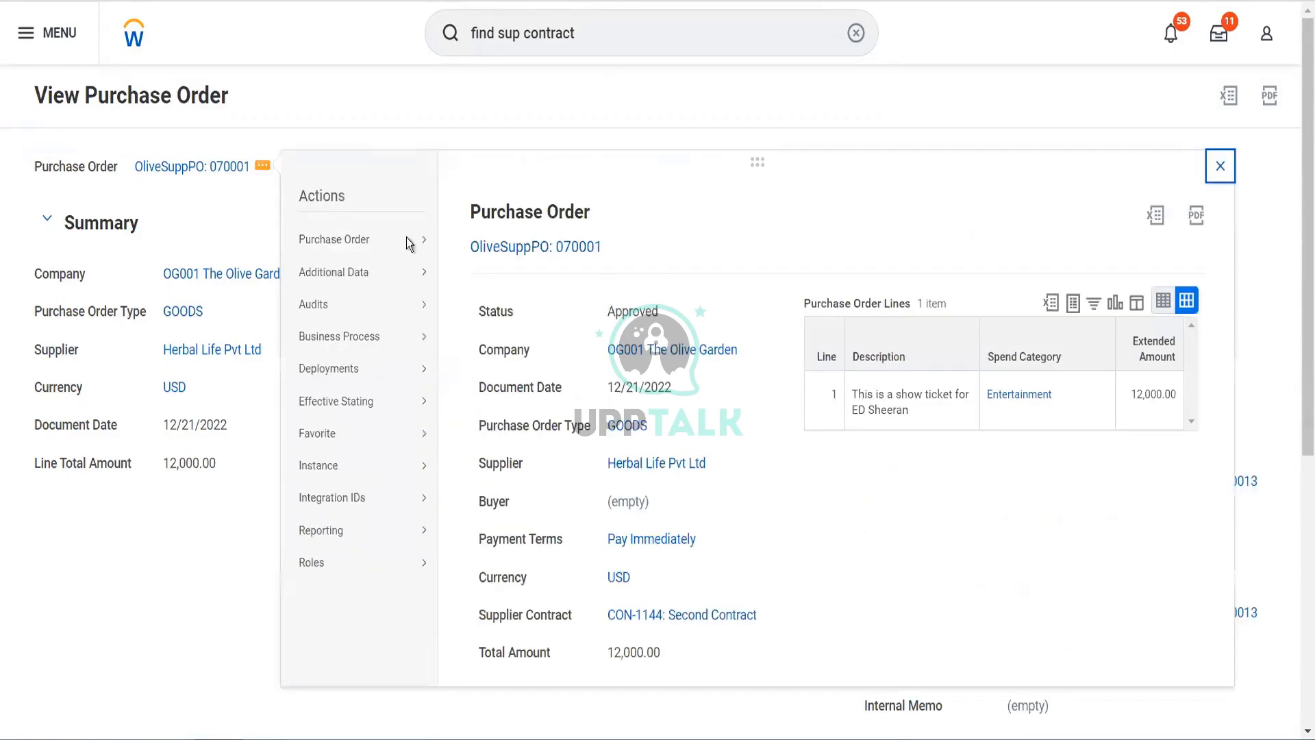
- Start issuing the submitted Herbal Life Pvt Ltd purchase order by print and confirm the selected order
{"action": "mouse_move", "coordinate": [424, 248]}
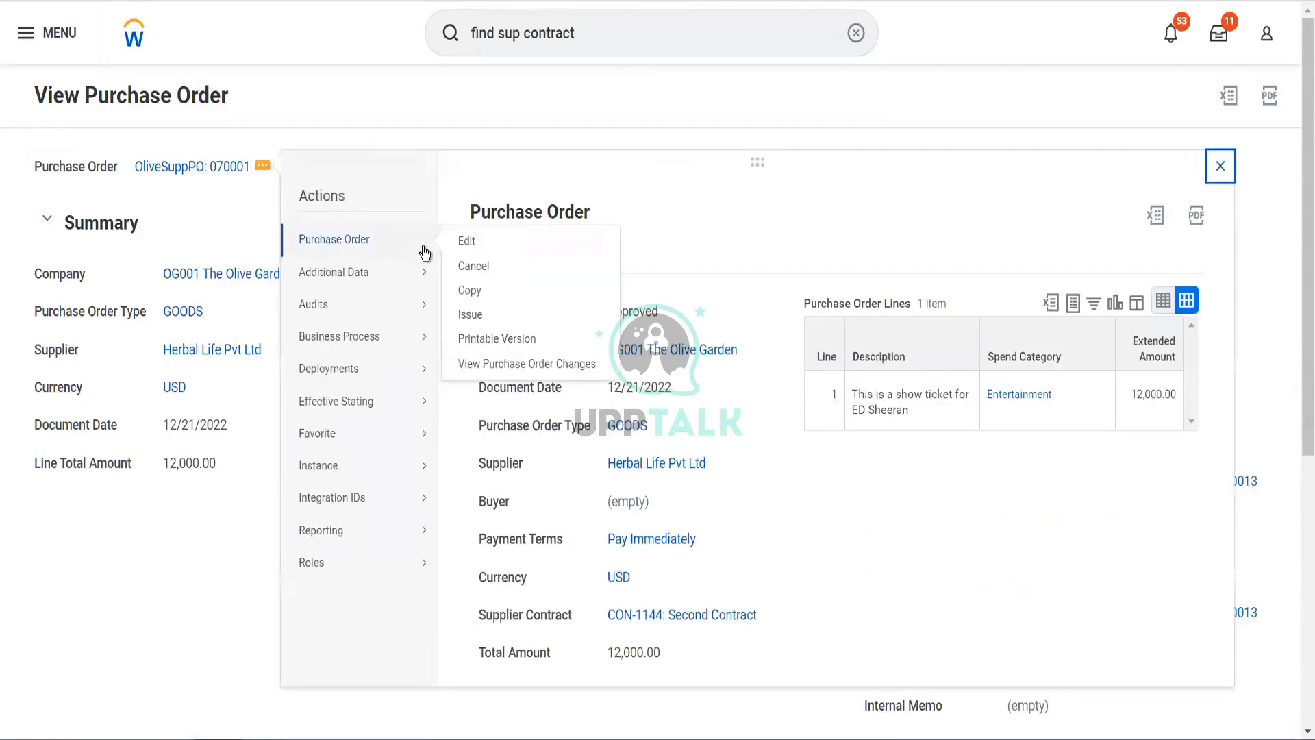
{"action": "left_click", "coordinate": [483, 315]}
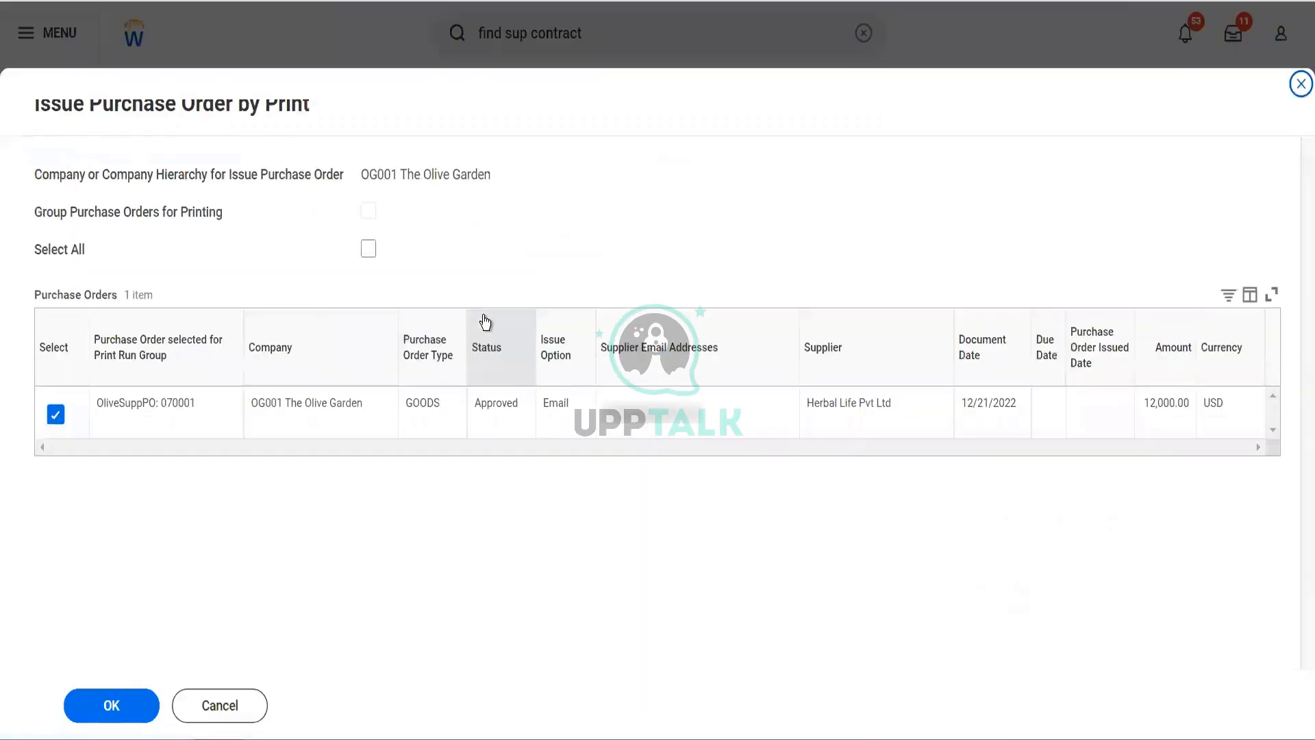
{"action": "left_click", "coordinate": [119, 700]}
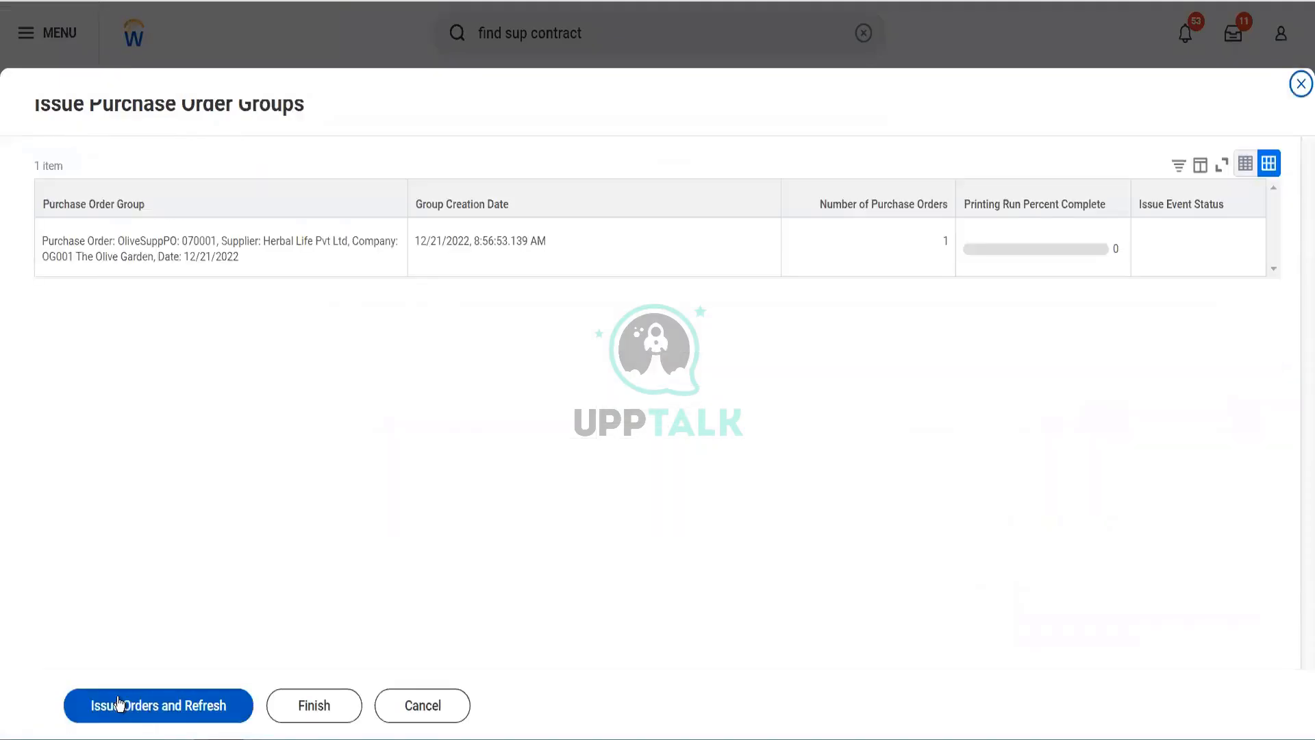
- Issue the purchase order group, refresh its printing and issue status until complete, and finish the issue process
{"action": "left_click", "coordinate": [158, 705]}
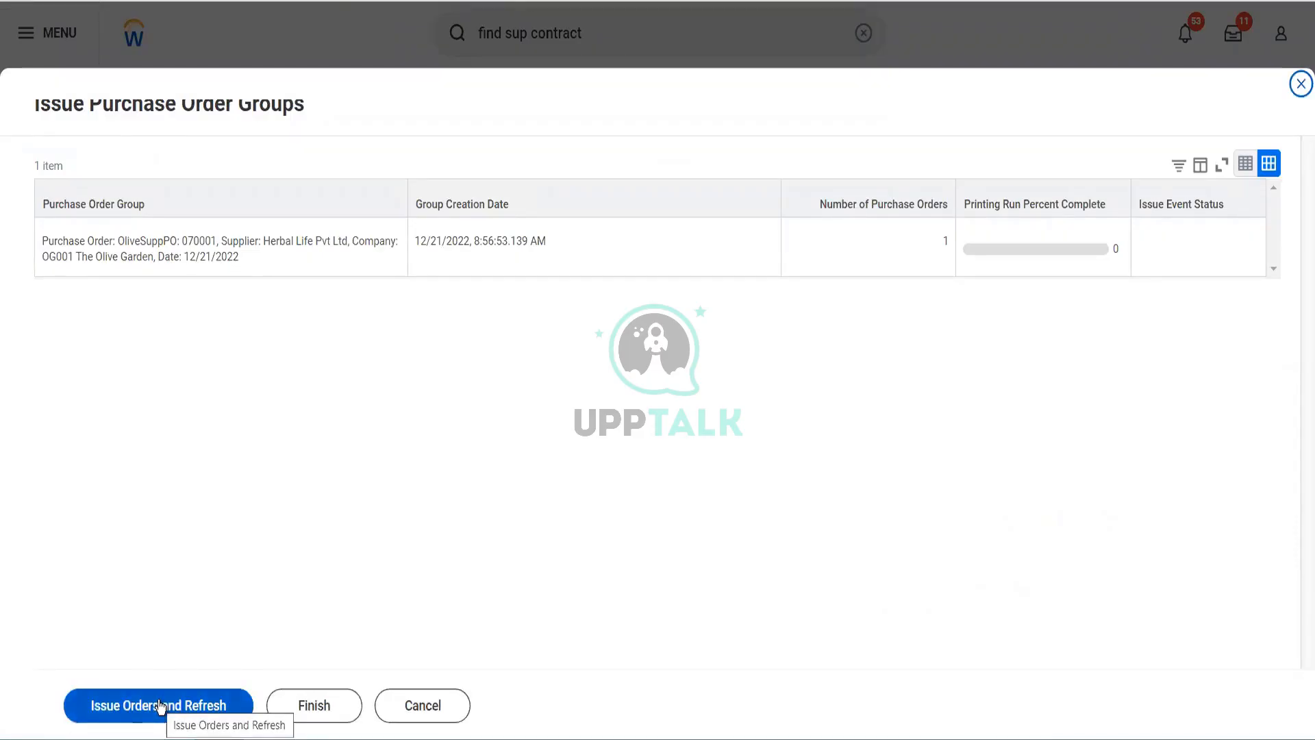
{"action": "left_click", "coordinate": [158, 705]}
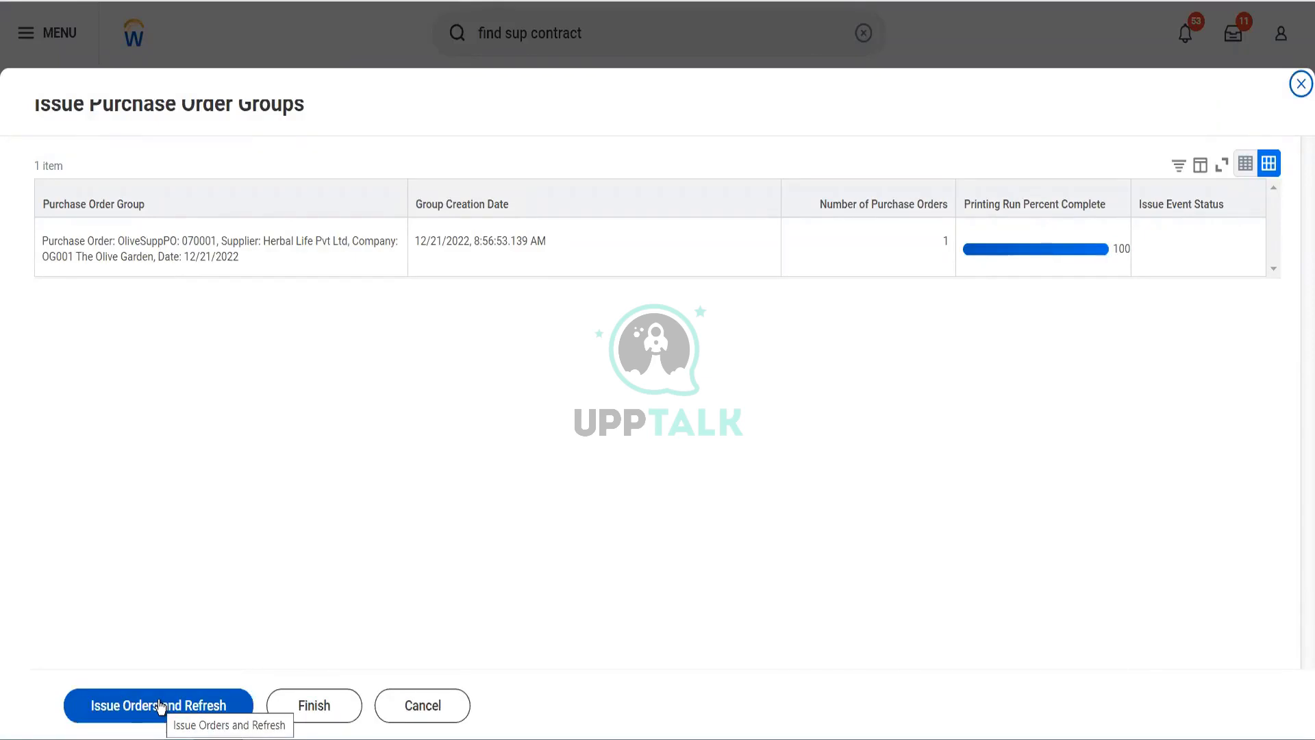
{"action": "left_click", "coordinate": [159, 705]}
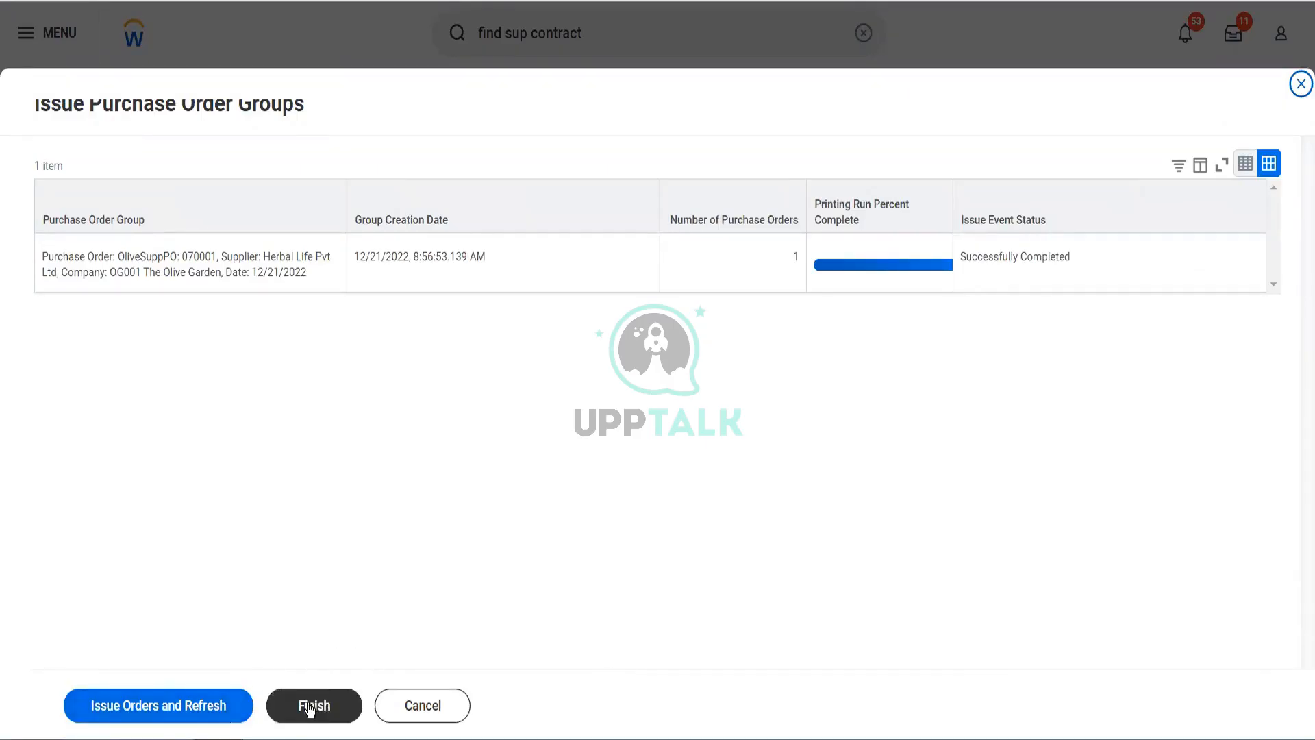
{"action": "left_click", "coordinate": [244, 709]}
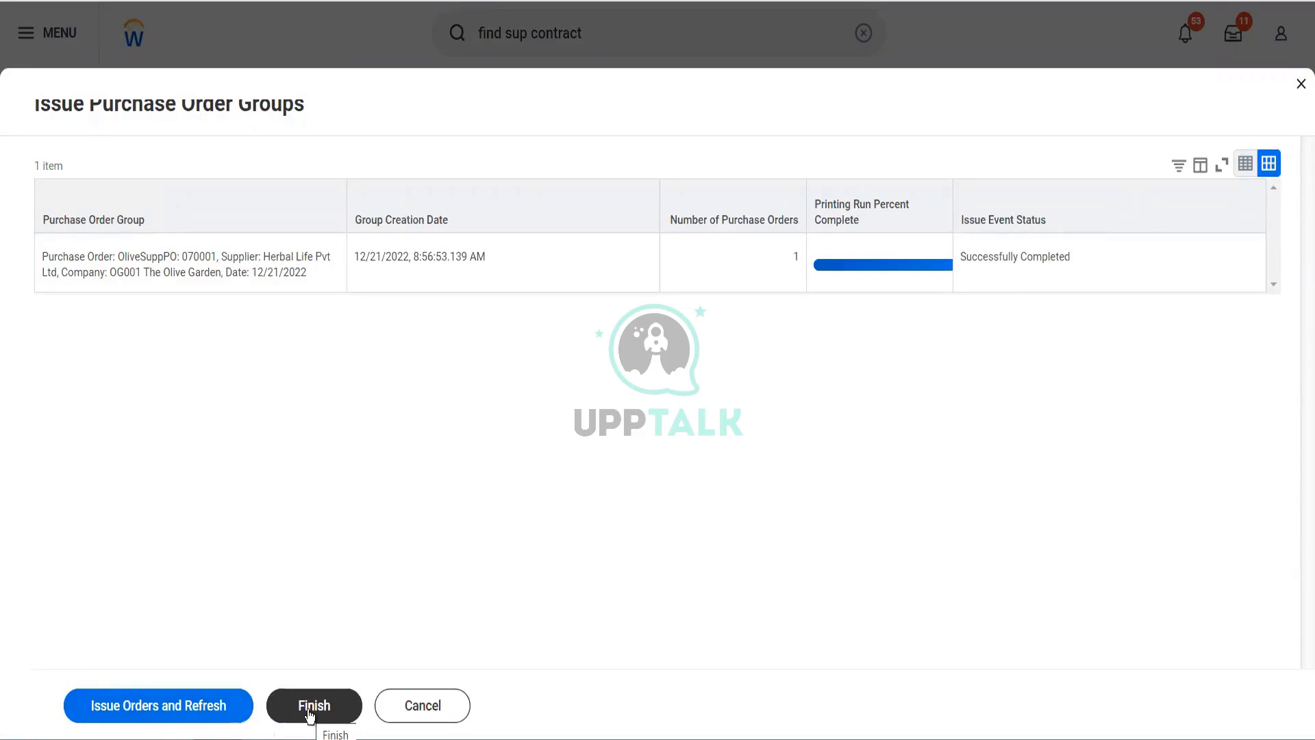
{"action": "left_click", "coordinate": [310, 713]}
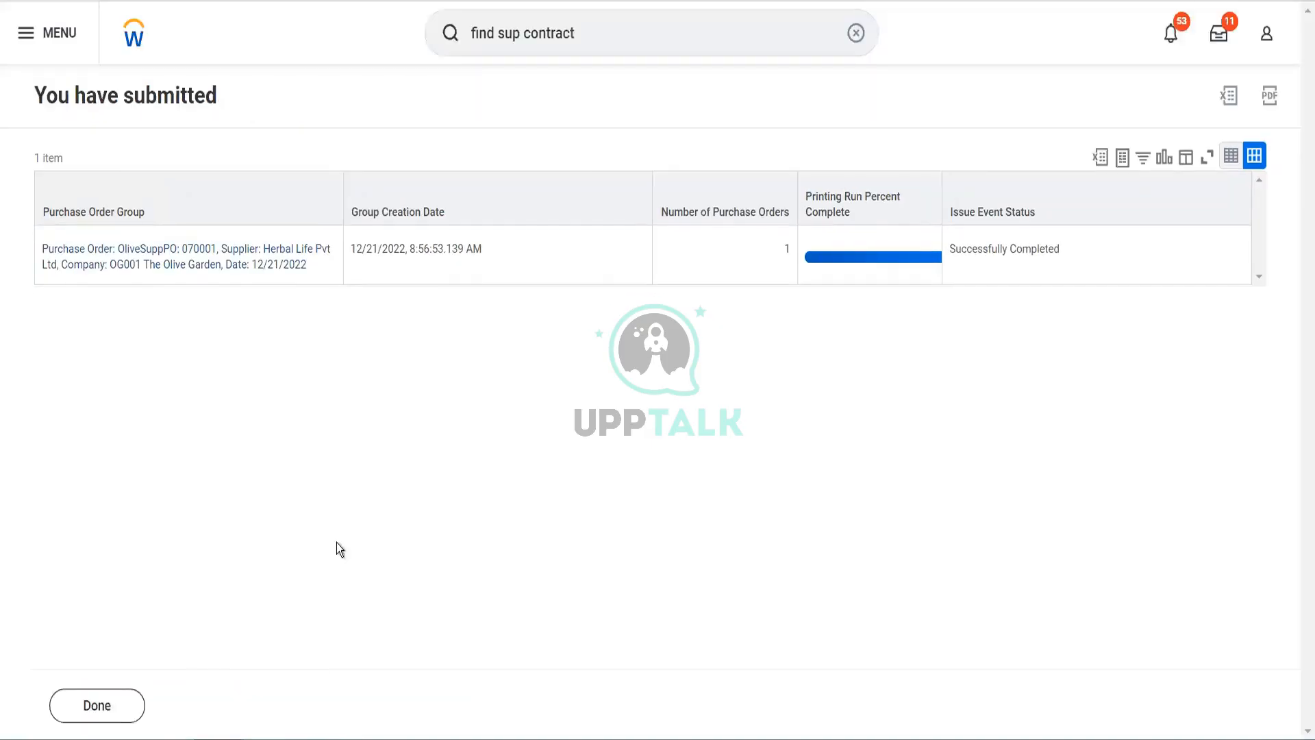
- Create a receipt from the issued Herbal Life Pvt Ltd purchase order with Fully Receive enabled
{"action": "left_click", "coordinate": [220, 264]}
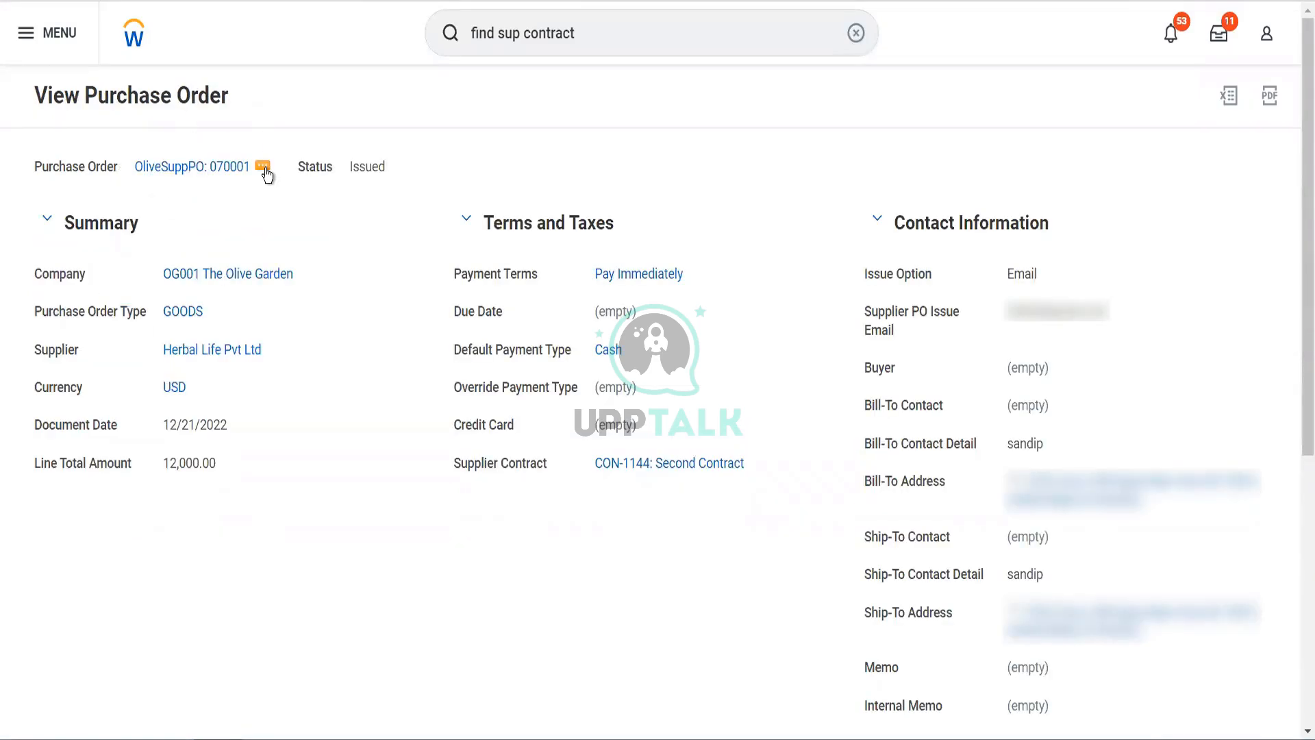
{"action": "left_click", "coordinate": [263, 167]}
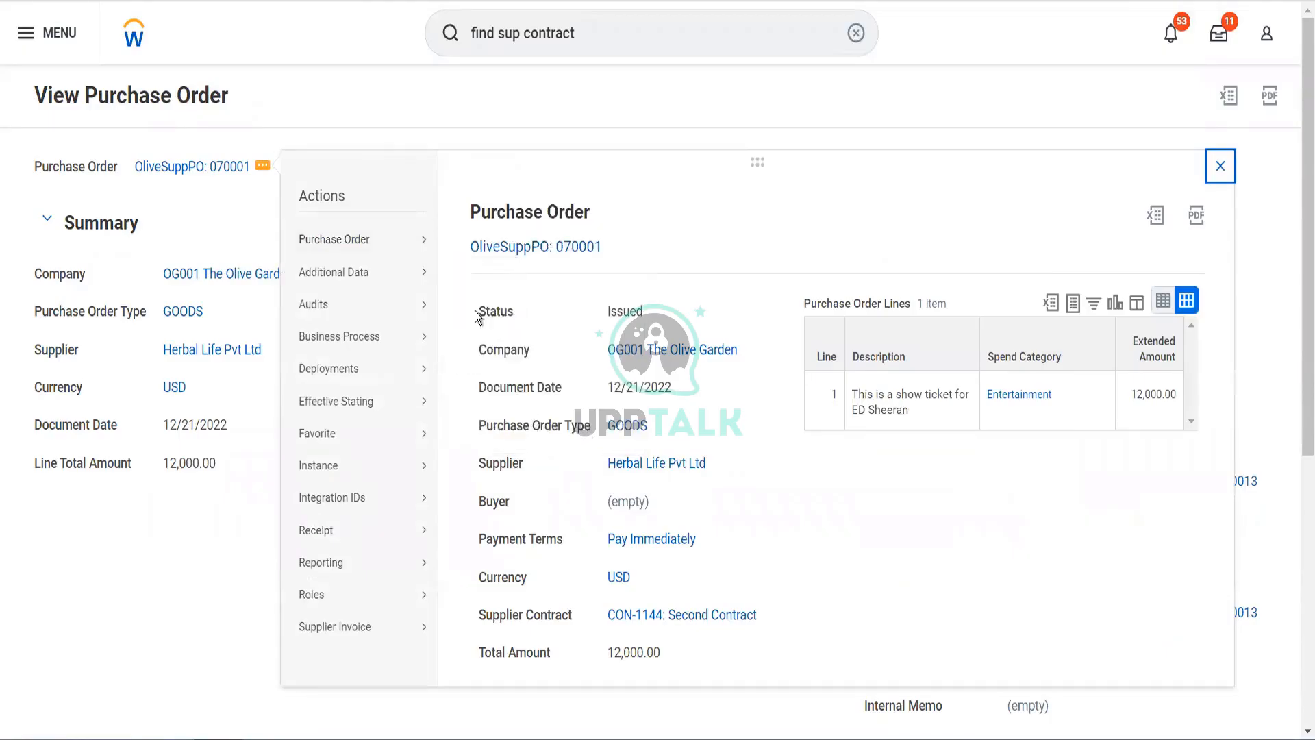
{"action": "mouse_move", "coordinate": [426, 245]}
{"action": "mouse_move", "coordinate": [394, 543]}
{"action": "left_click", "coordinate": [472, 533]}
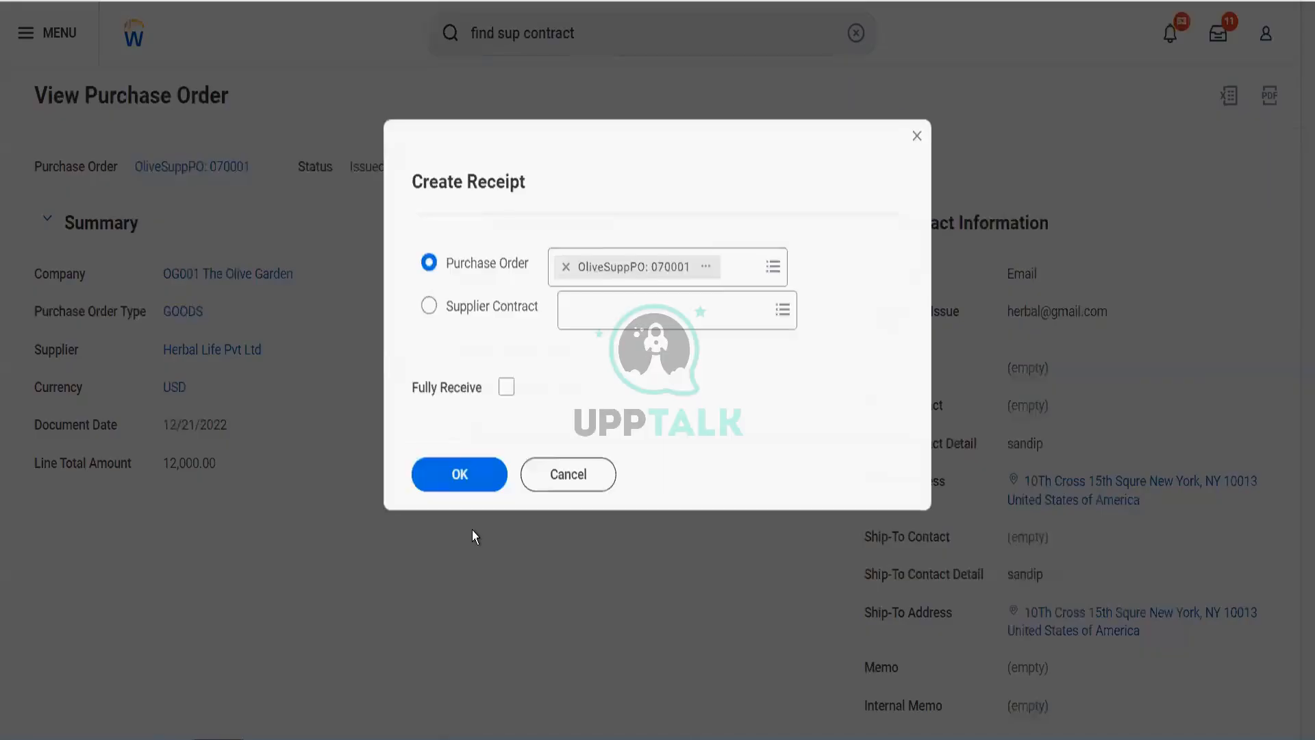
{"action": "left_click", "coordinate": [507, 389]}
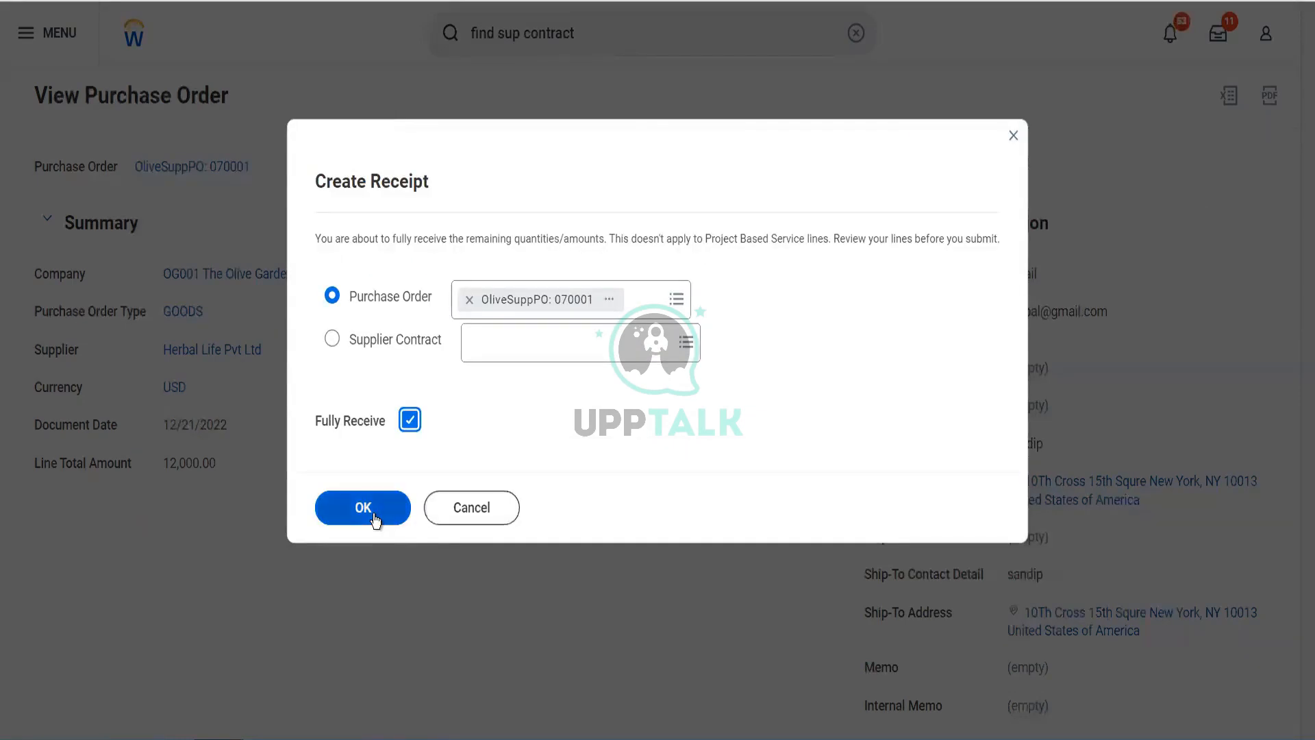
{"action": "left_click", "coordinate": [374, 515]}
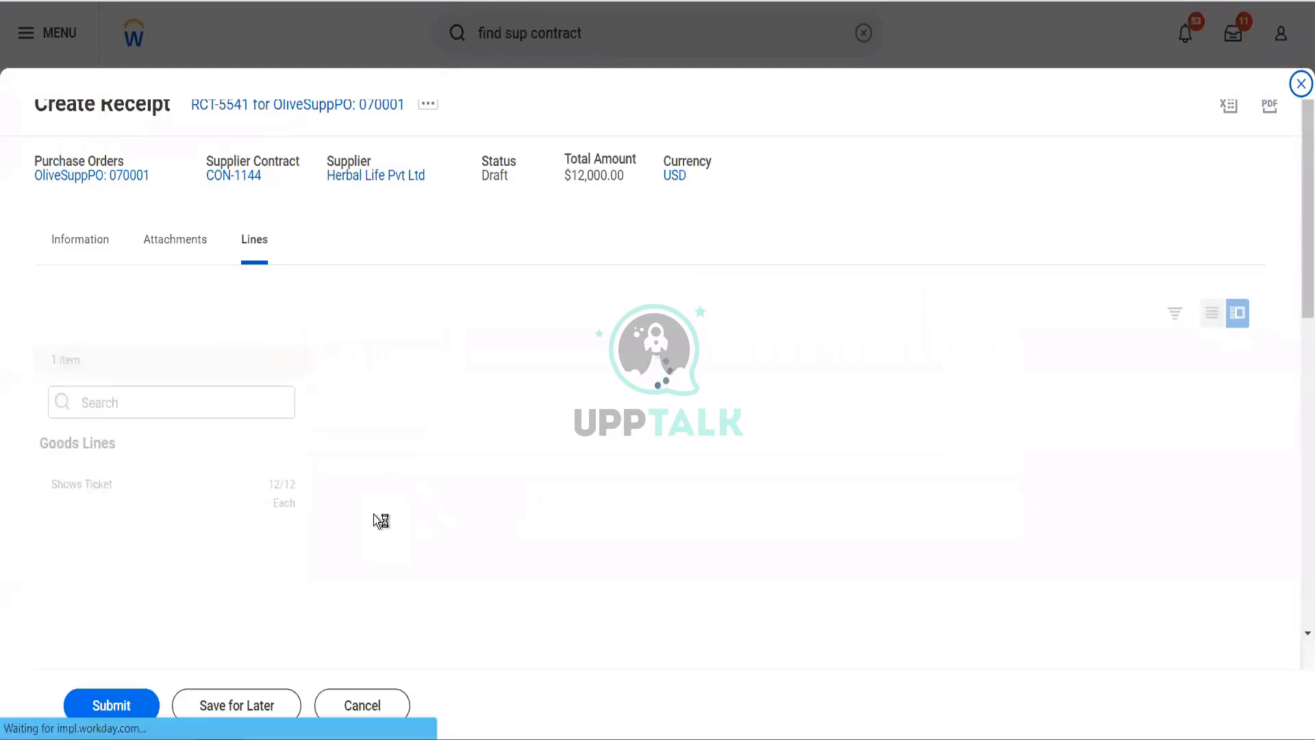
- Submit the receipt and open the full receipt record from its submission details
{"action": "left_click", "coordinate": [130, 694]}
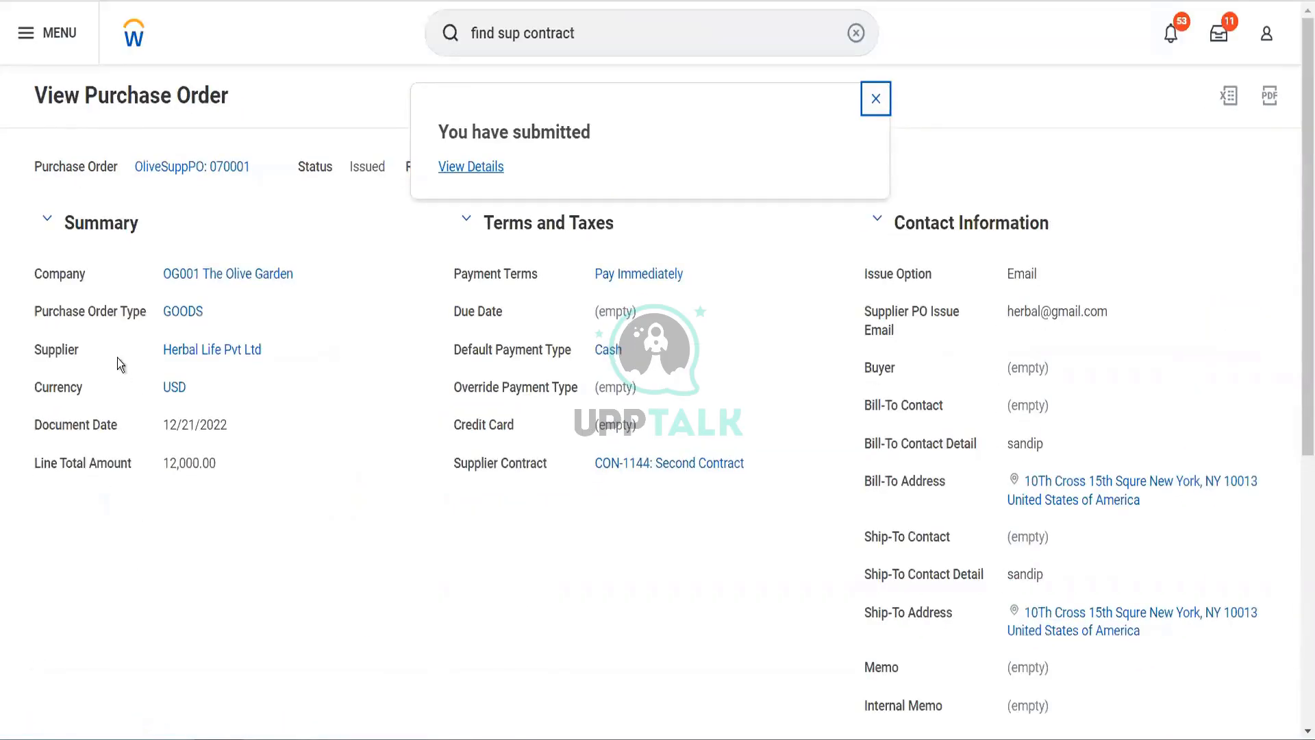
{"action": "left_click", "coordinate": [471, 167]}
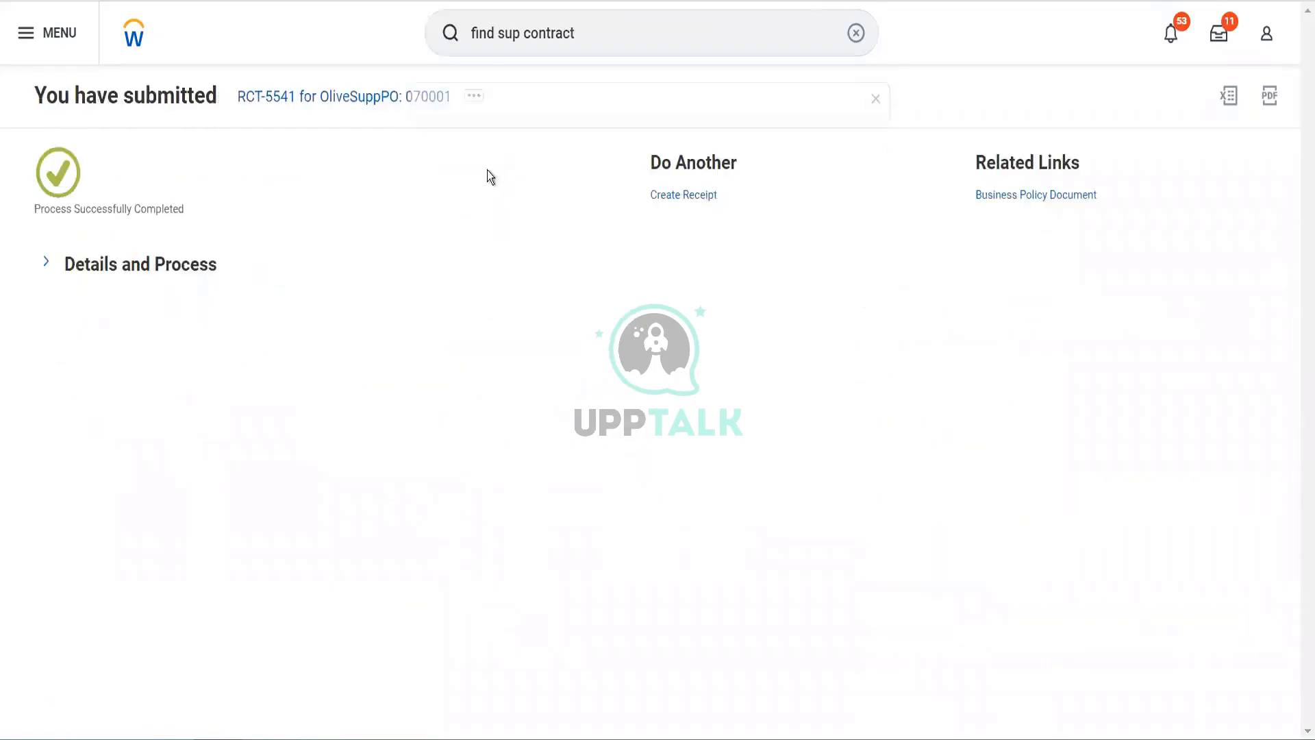
{"action": "left_click", "coordinate": [167, 274]}
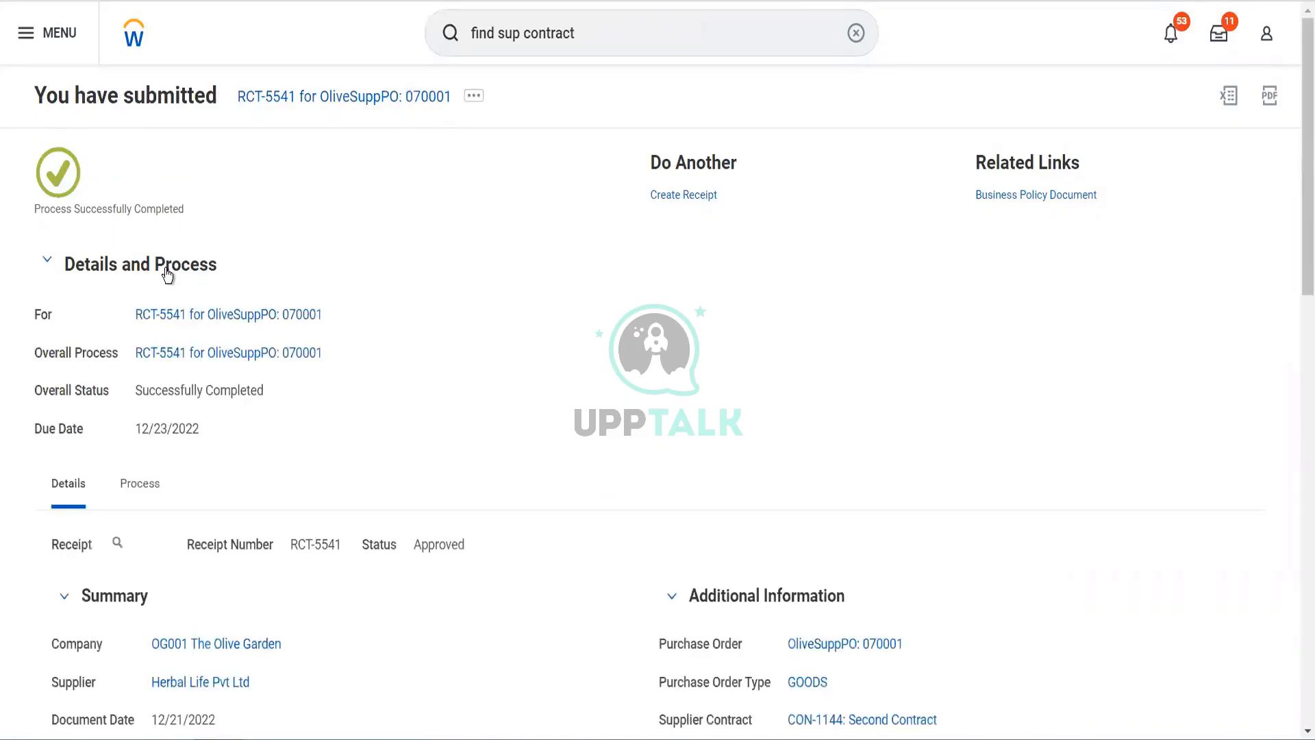
{"action": "left_click", "coordinate": [193, 318]}
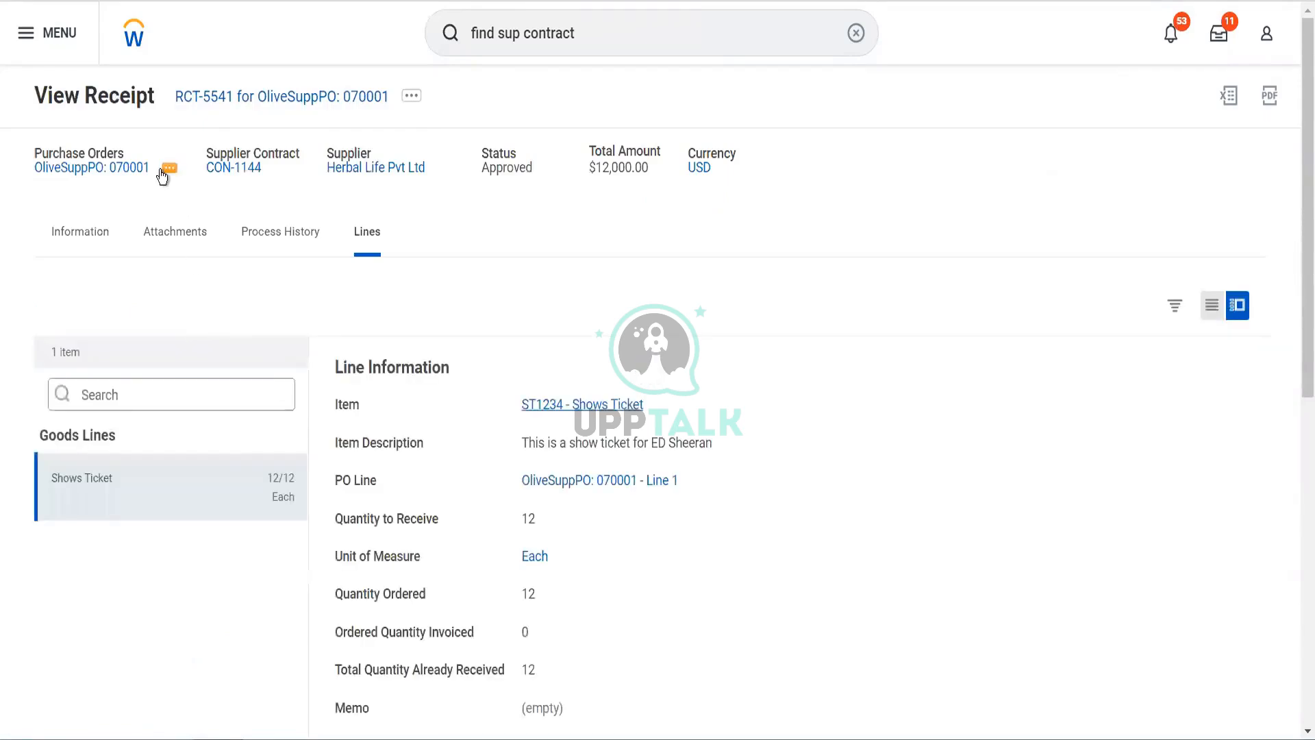
- Create a return from the approved receipt and set the return reason to Damaged
{"action": "left_click", "coordinate": [168, 170]}
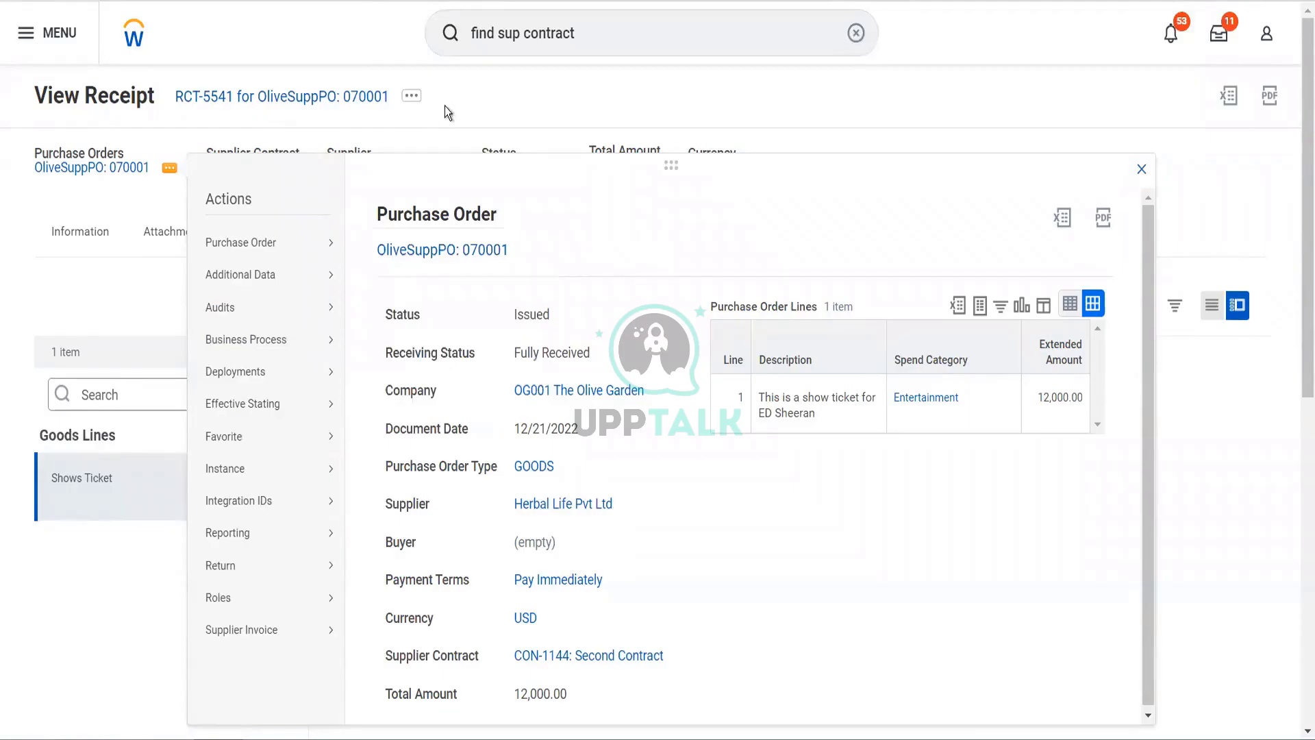
{"action": "left_click", "coordinate": [413, 98]}
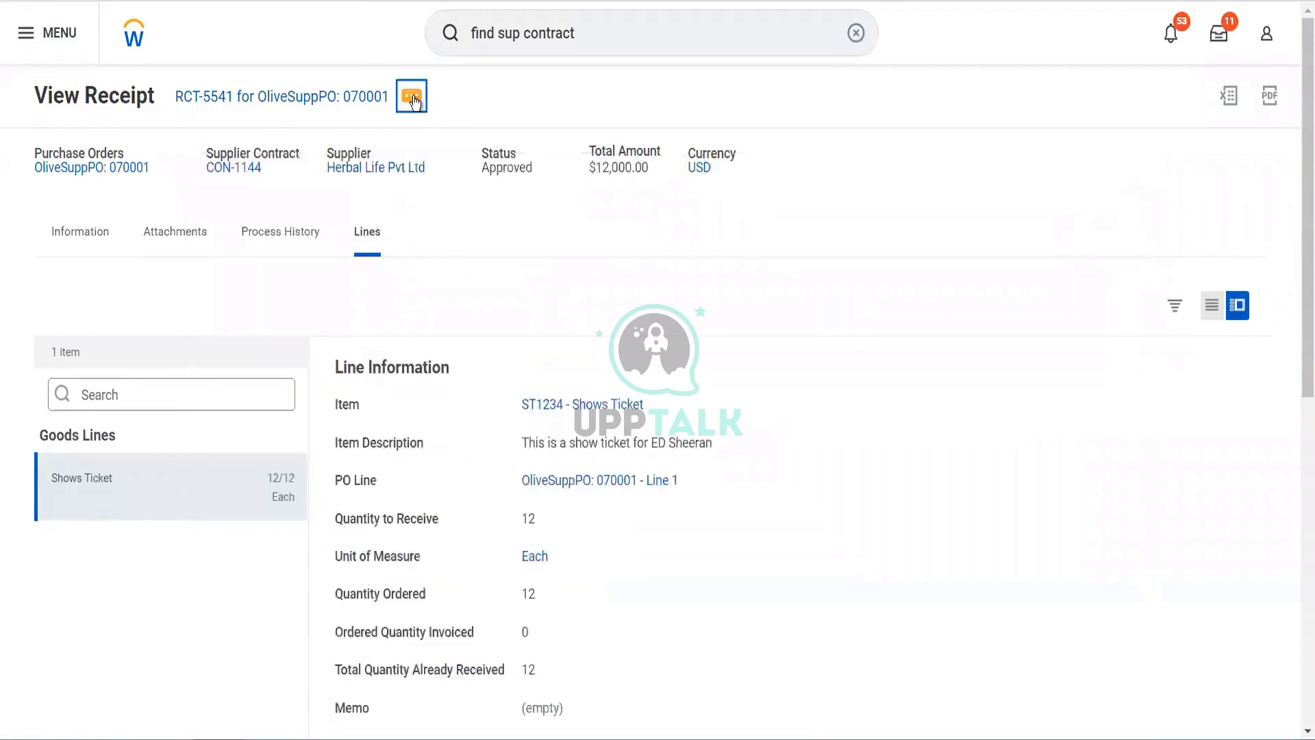
{"action": "left_click", "coordinate": [413, 98]}
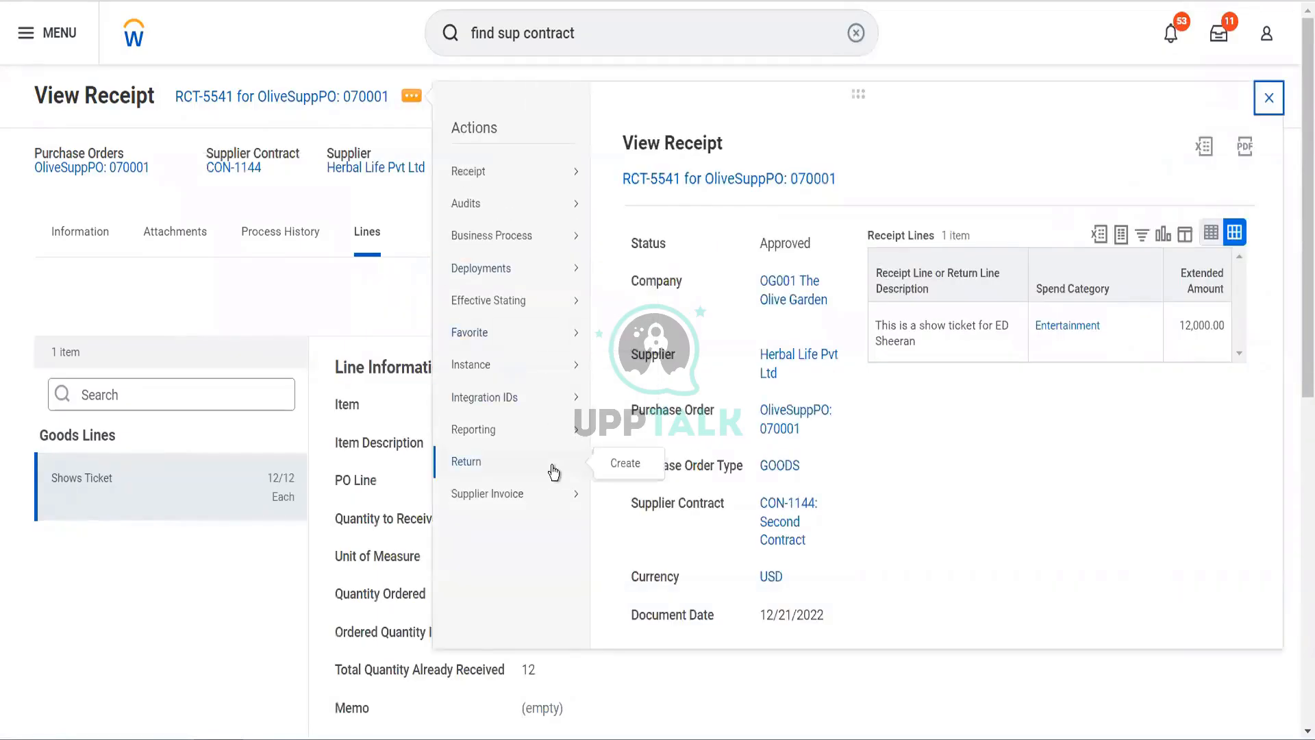
{"action": "mouse_move", "coordinate": [555, 499]}
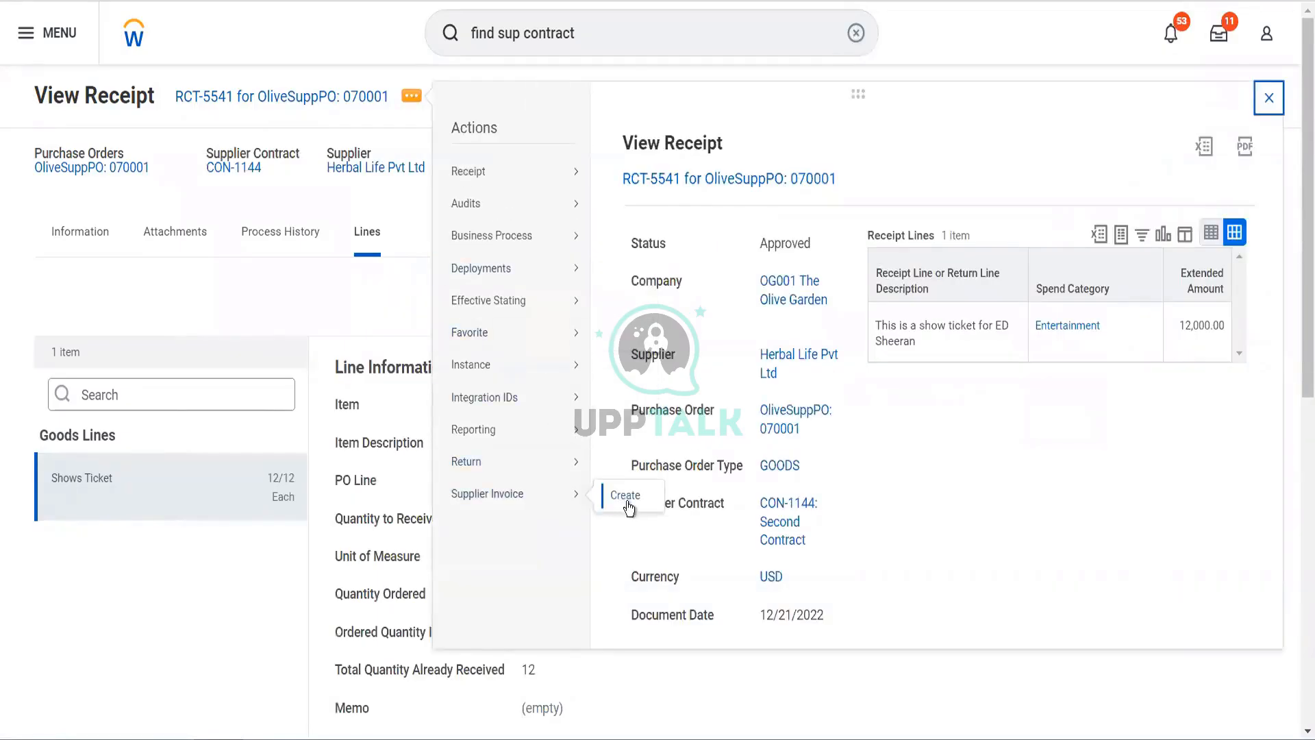
{"action": "mouse_move", "coordinate": [584, 469]}
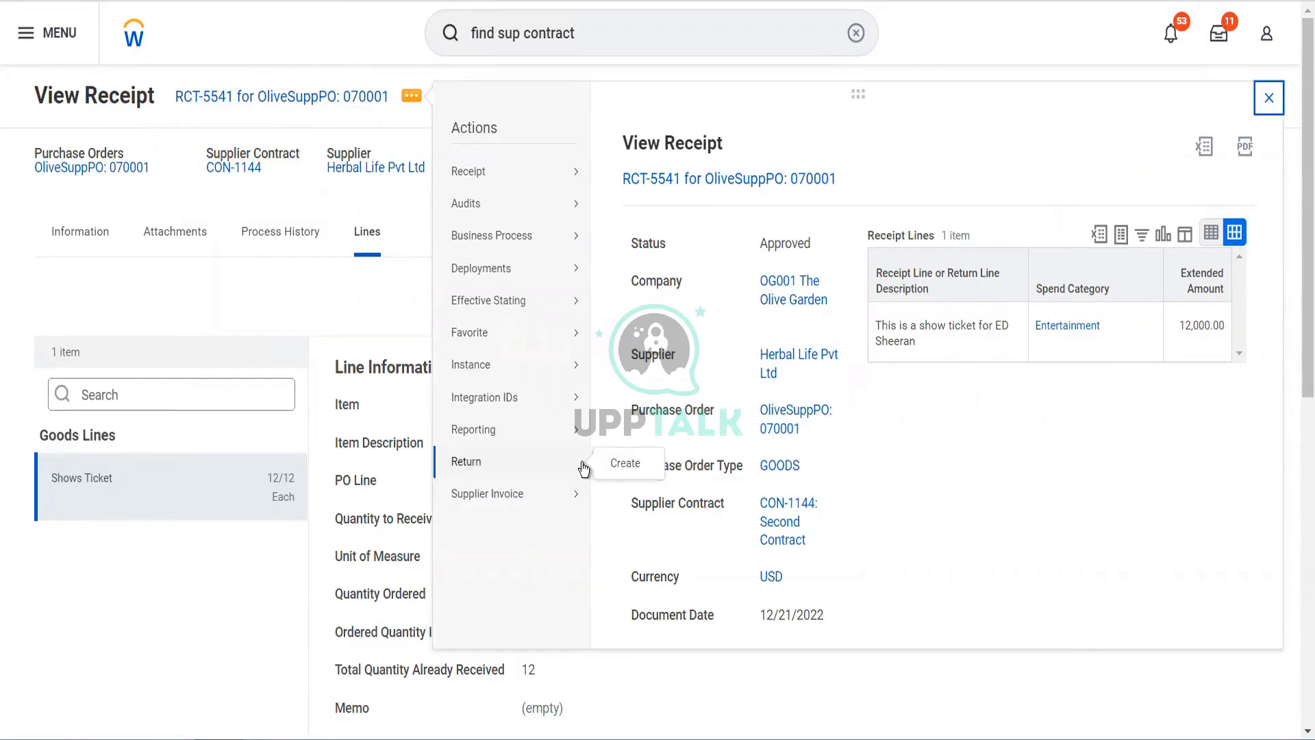
{"action": "left_click", "coordinate": [620, 465]}
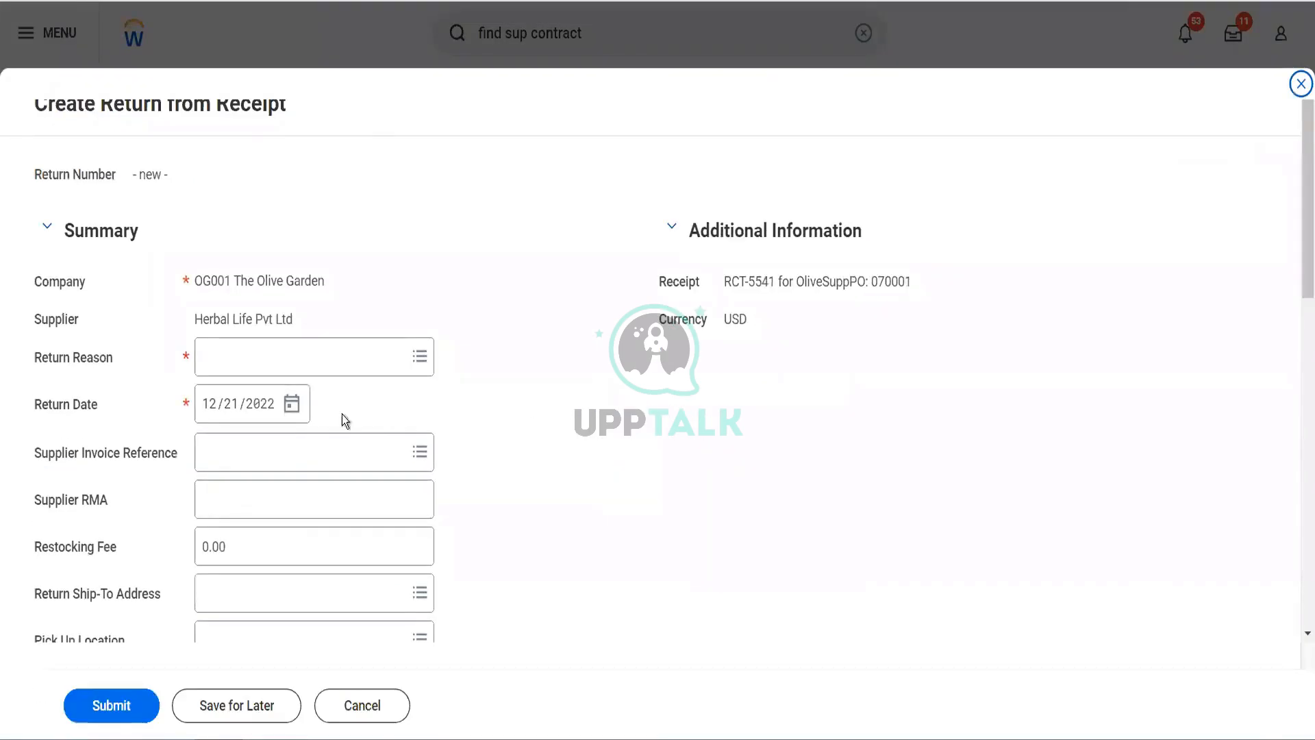
{"action": "left_click", "coordinate": [332, 369]}
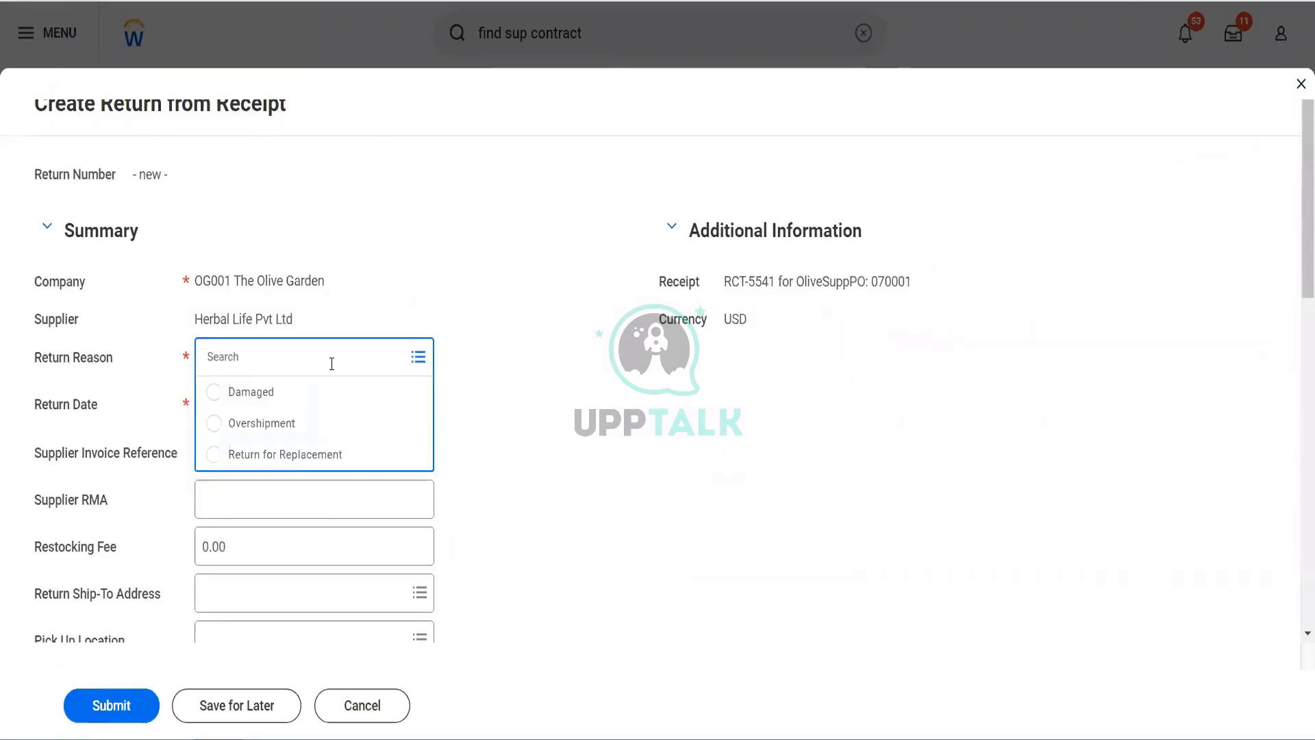
{"action": "left_click", "coordinate": [286, 397]}
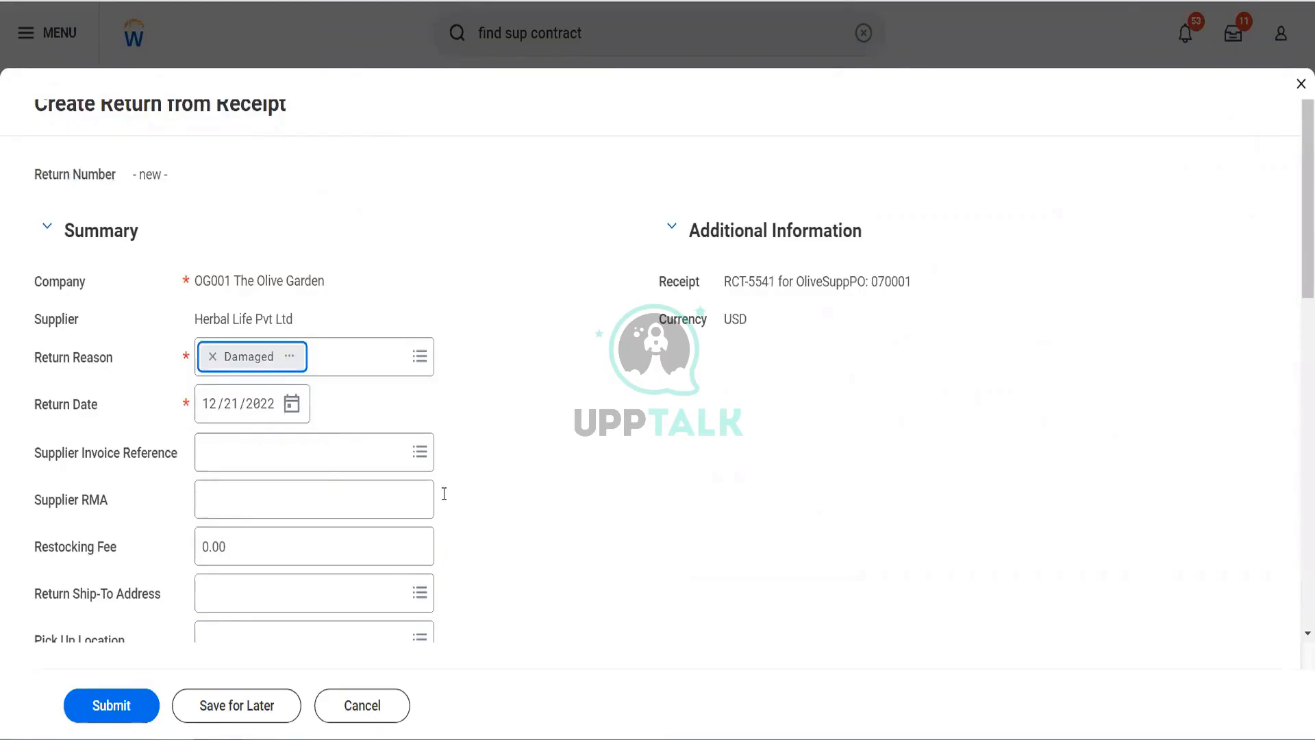
- Set the quantity to return on the Shows Ticket goods line to 12
{"action": "scroll", "coordinate": [443, 495], "scroll_direction": "down", "scroll_amount": 3}
{"action": "scroll", "coordinate": [444, 493], "scroll_direction": "down", "scroll_amount": 1}
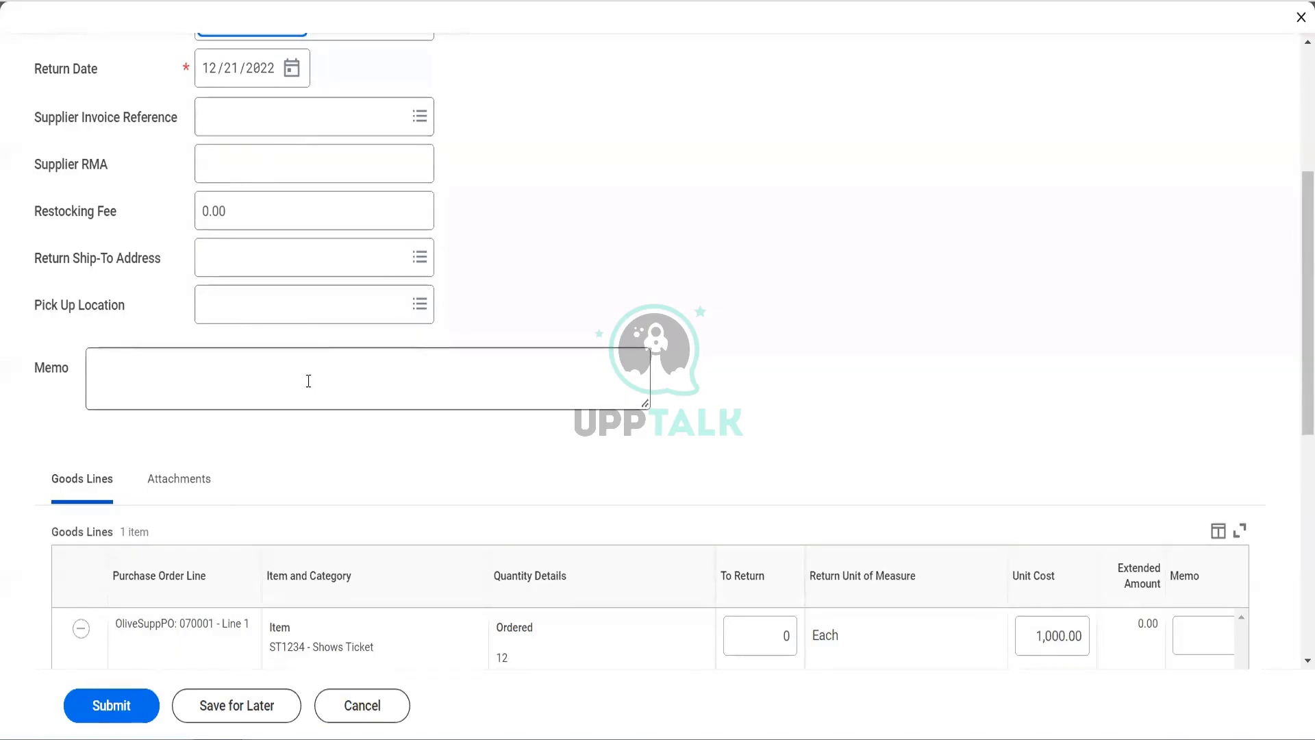
{"action": "scroll", "coordinate": [308, 381], "scroll_direction": "down", "scroll_amount": 3}
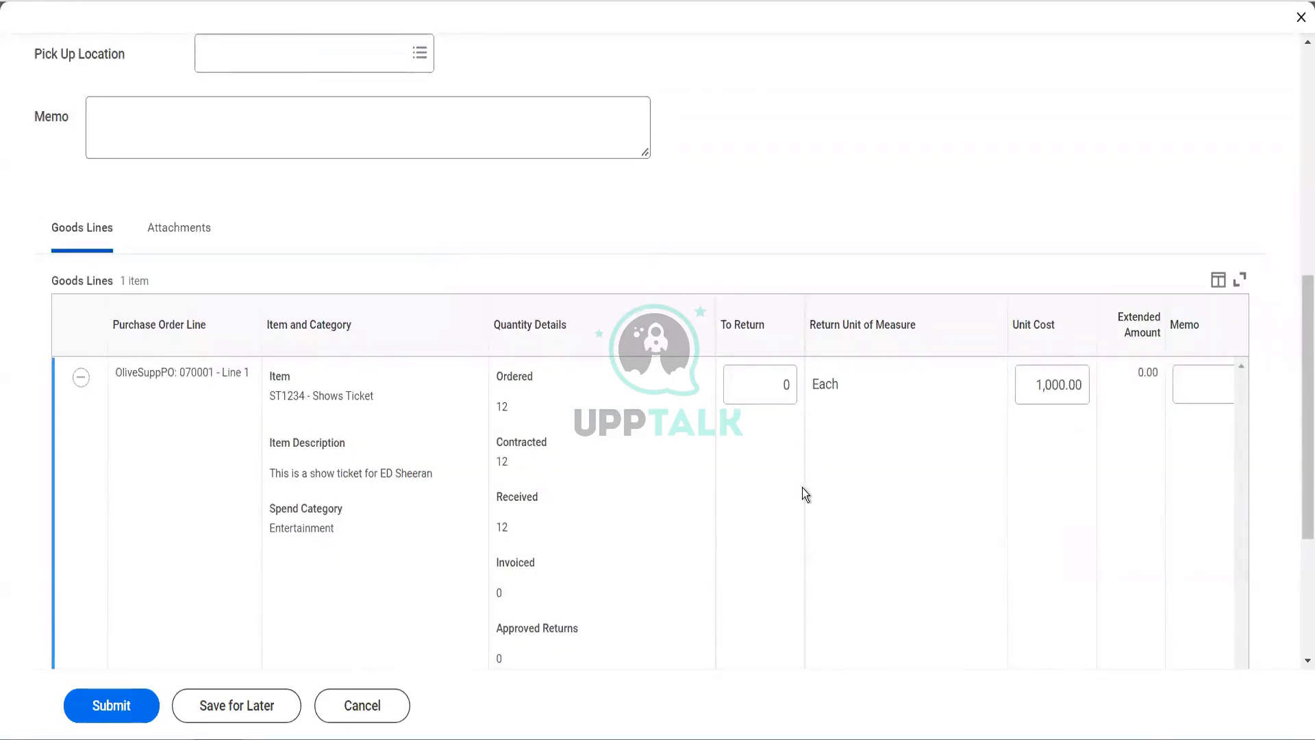
{"action": "scroll", "coordinate": [803, 488], "scroll_direction": "right", "scroll_amount": 3}
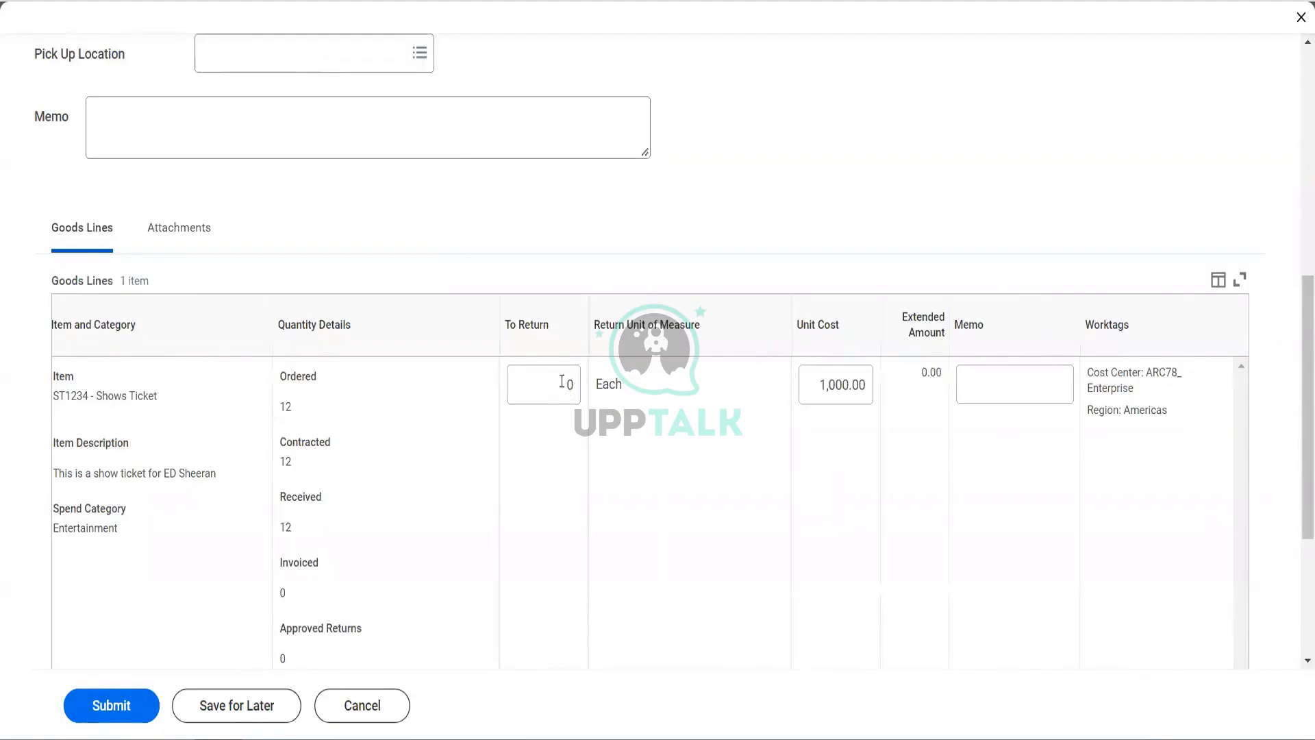
{"action": "left_click", "coordinate": [562, 382]}
{"action": "type", "text": "100"}
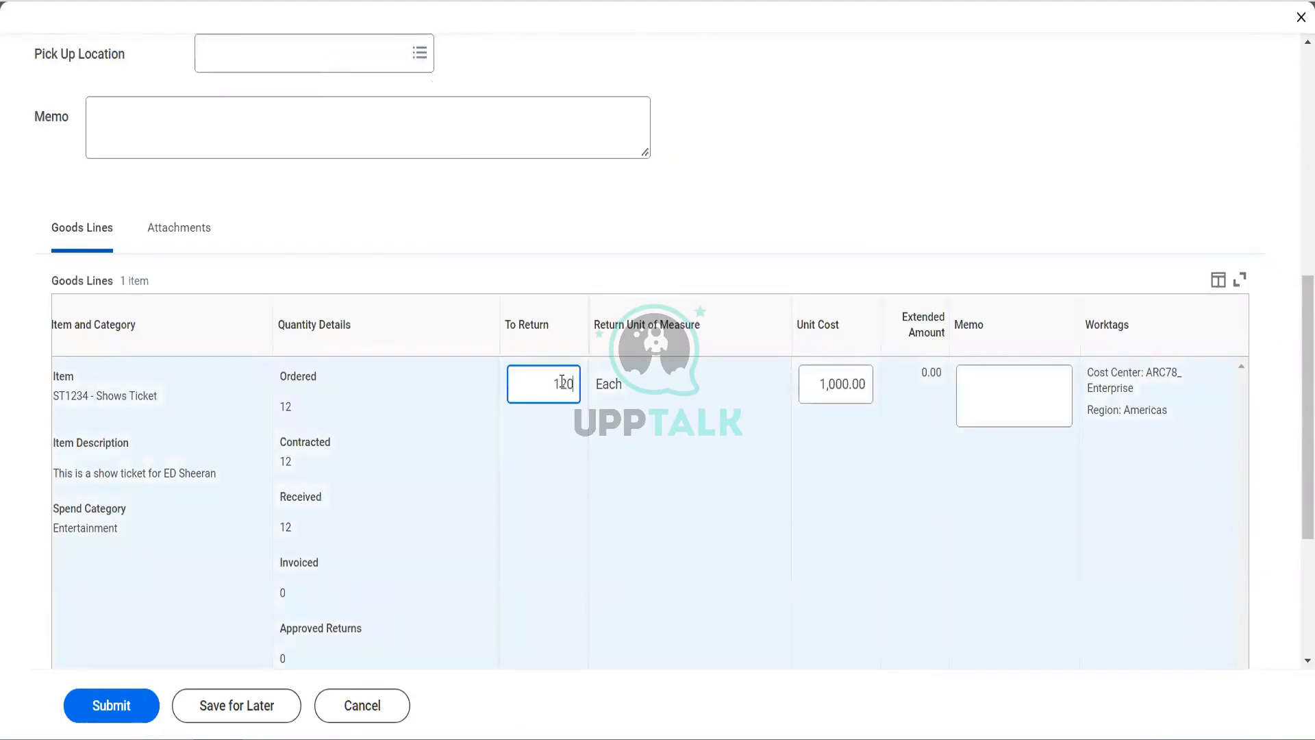
{"action": "key", "text": "BackSpace"}
{"action": "key", "text": "Tab"}
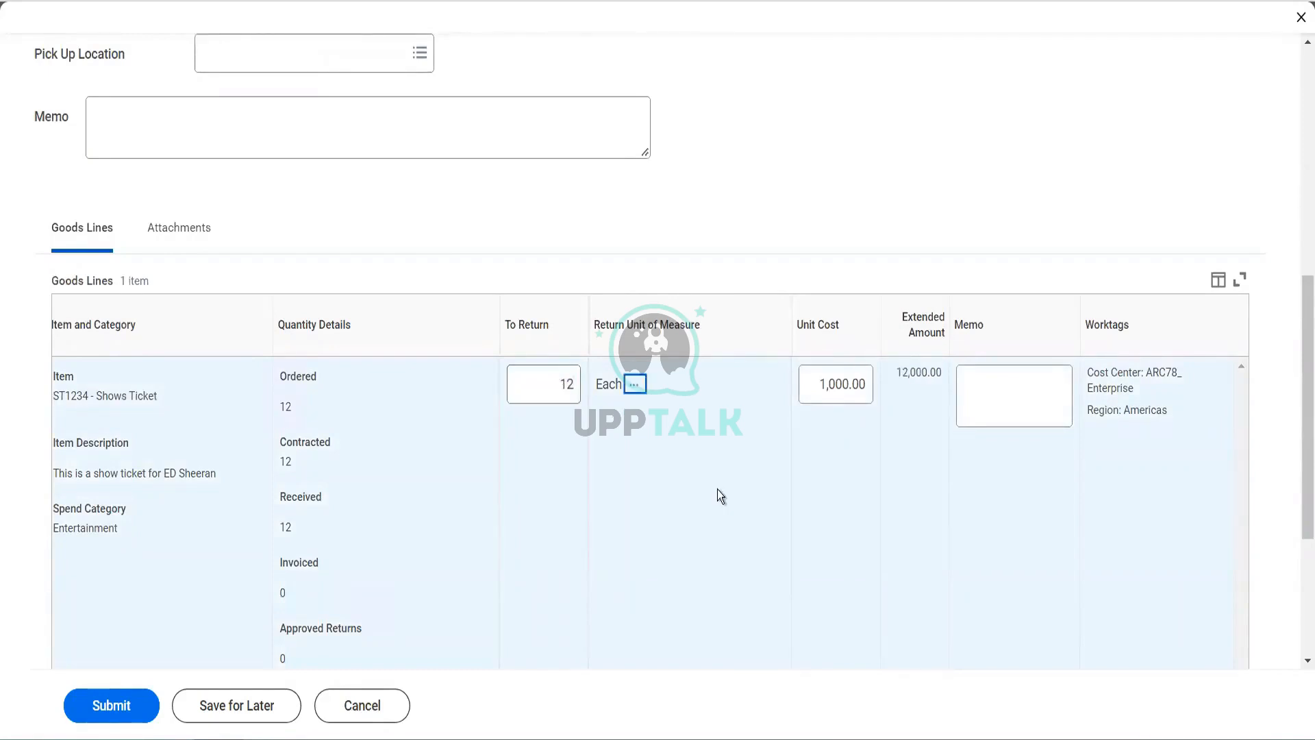
- Submit the return and review its details and process history for the pending approval steps
{"action": "left_click", "coordinate": [108, 710]}
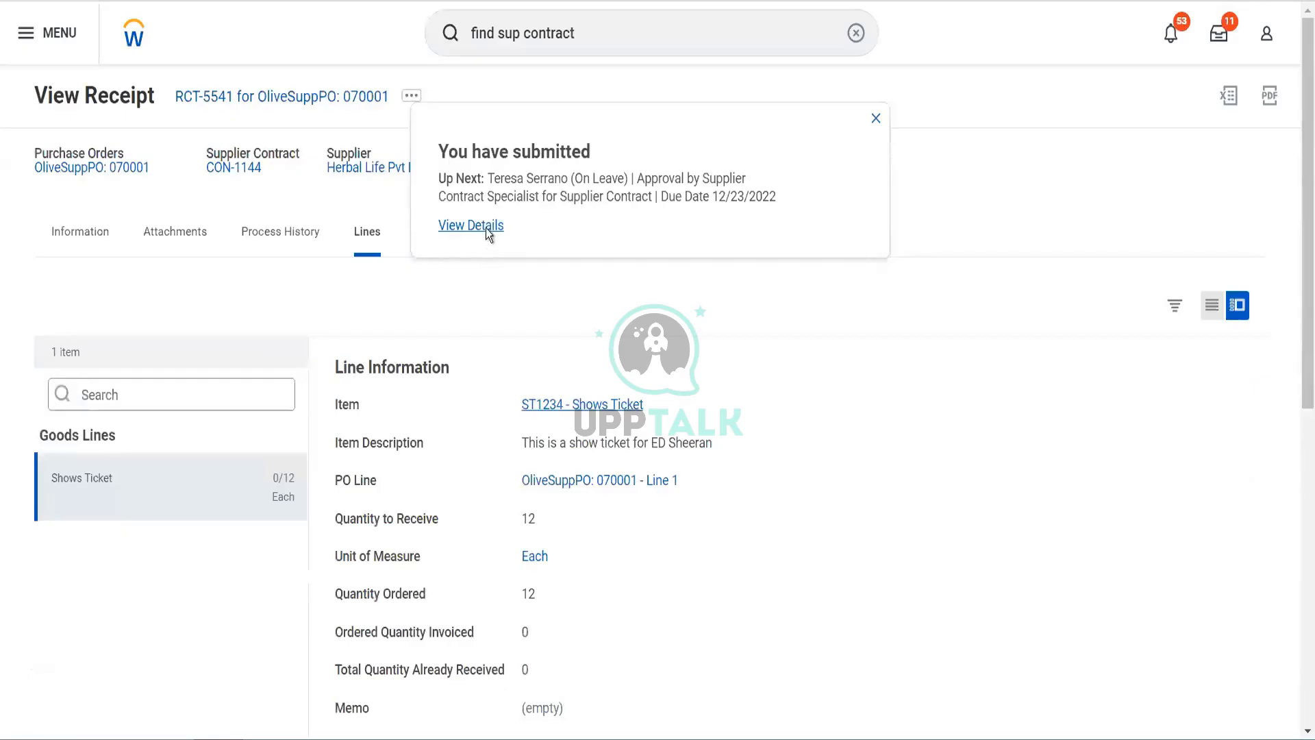
{"action": "left_click", "coordinate": [485, 227]}
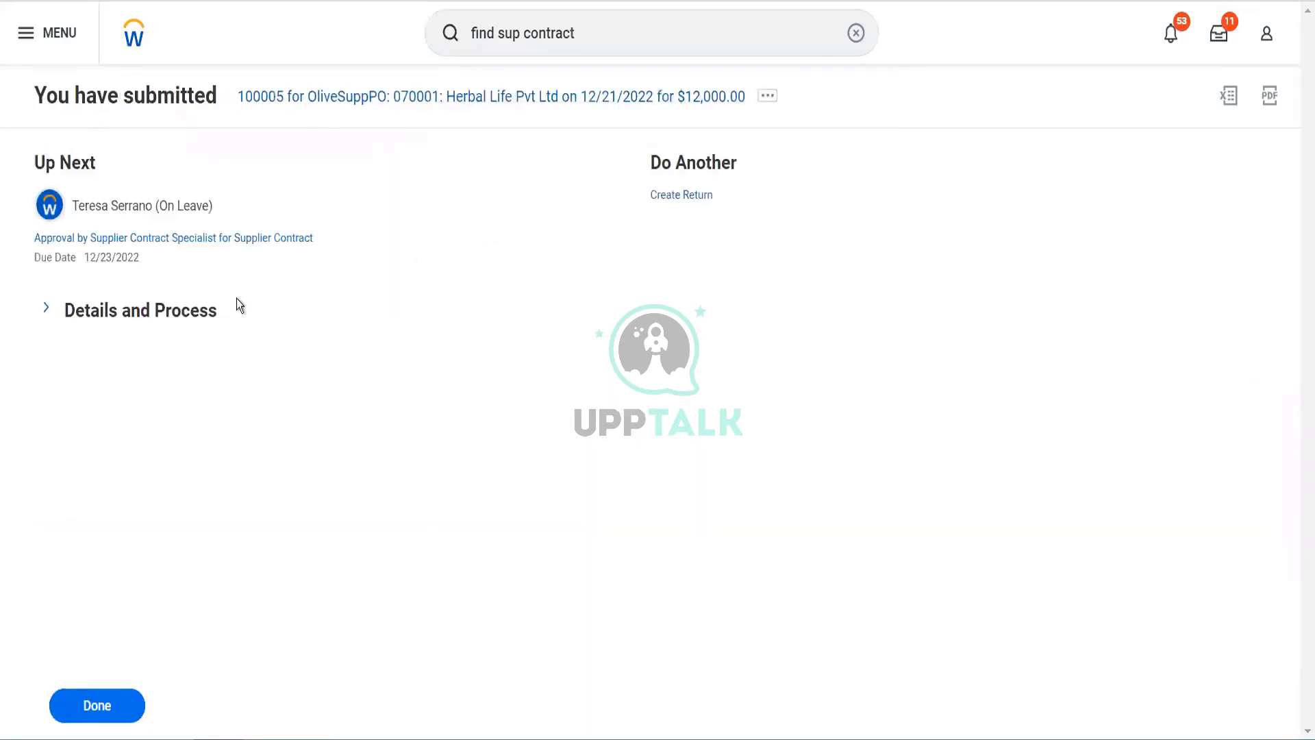
{"action": "left_click", "coordinate": [198, 316]}
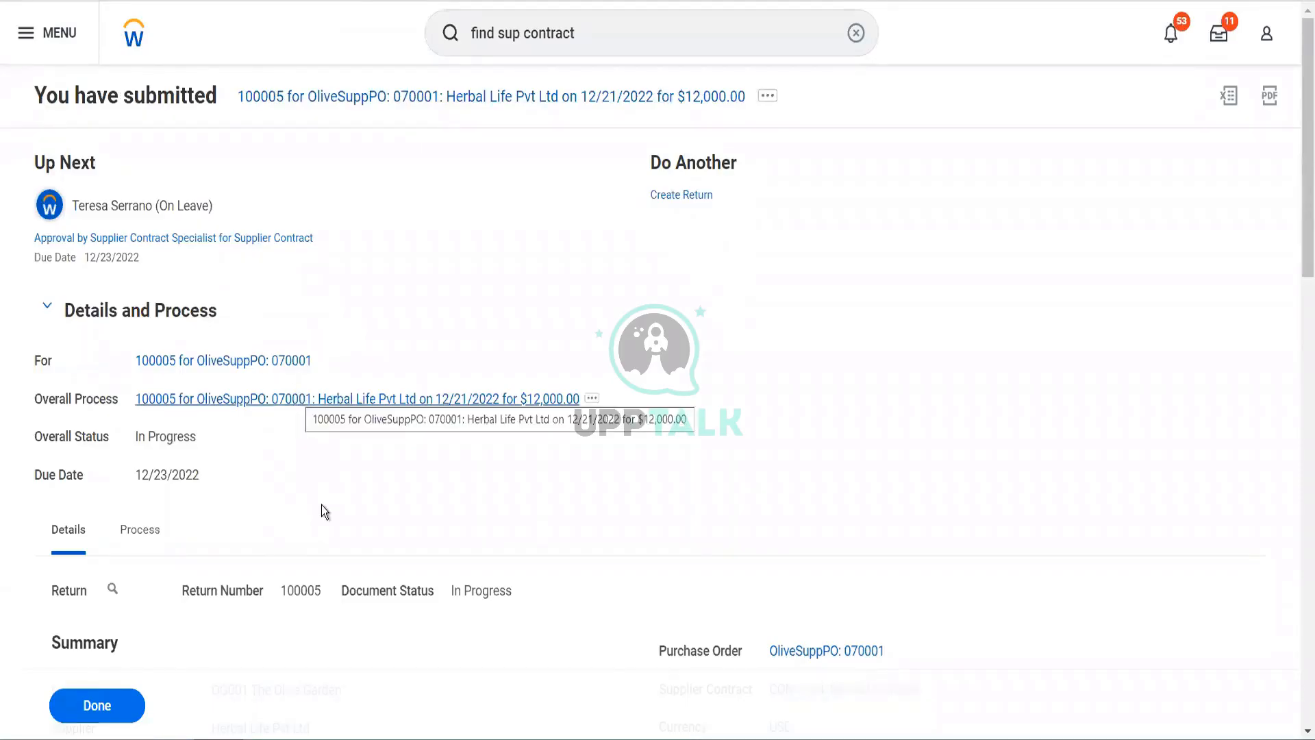
{"action": "scroll", "coordinate": [322, 507], "scroll_direction": "down", "scroll_amount": 3}
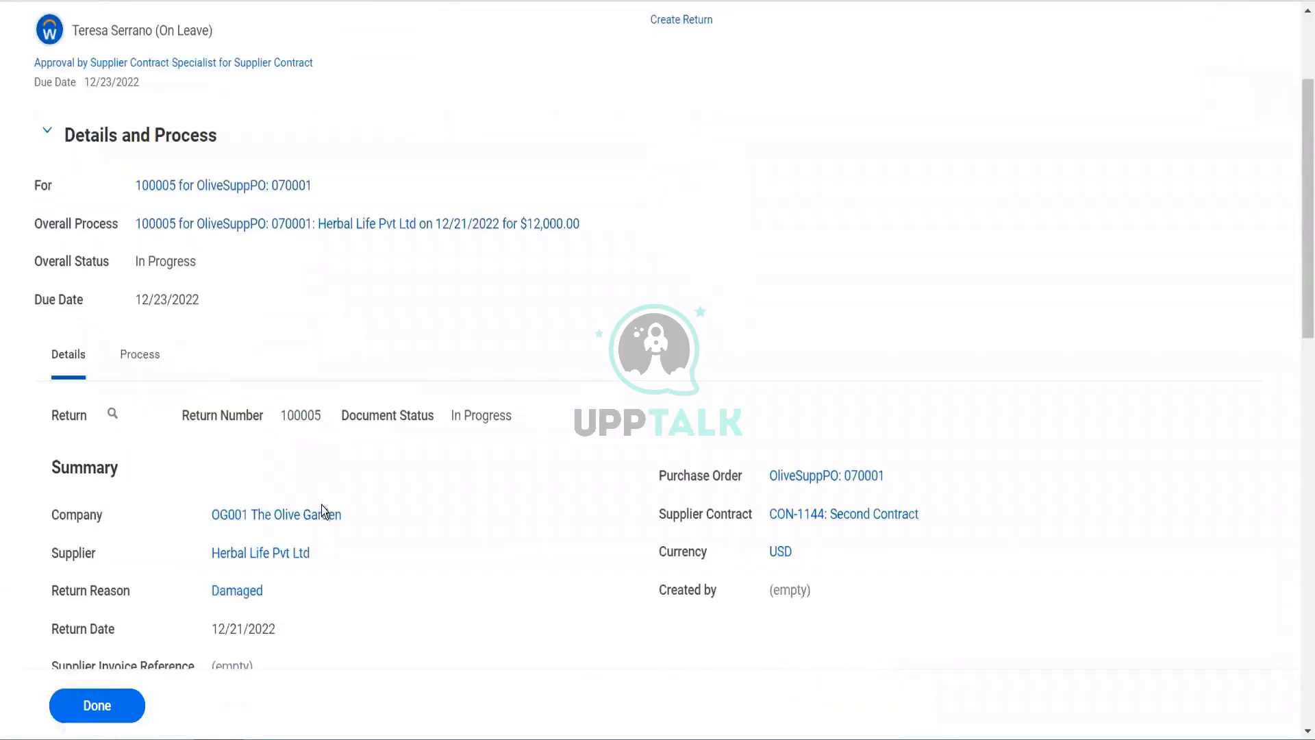
{"action": "left_click", "coordinate": [154, 360]}
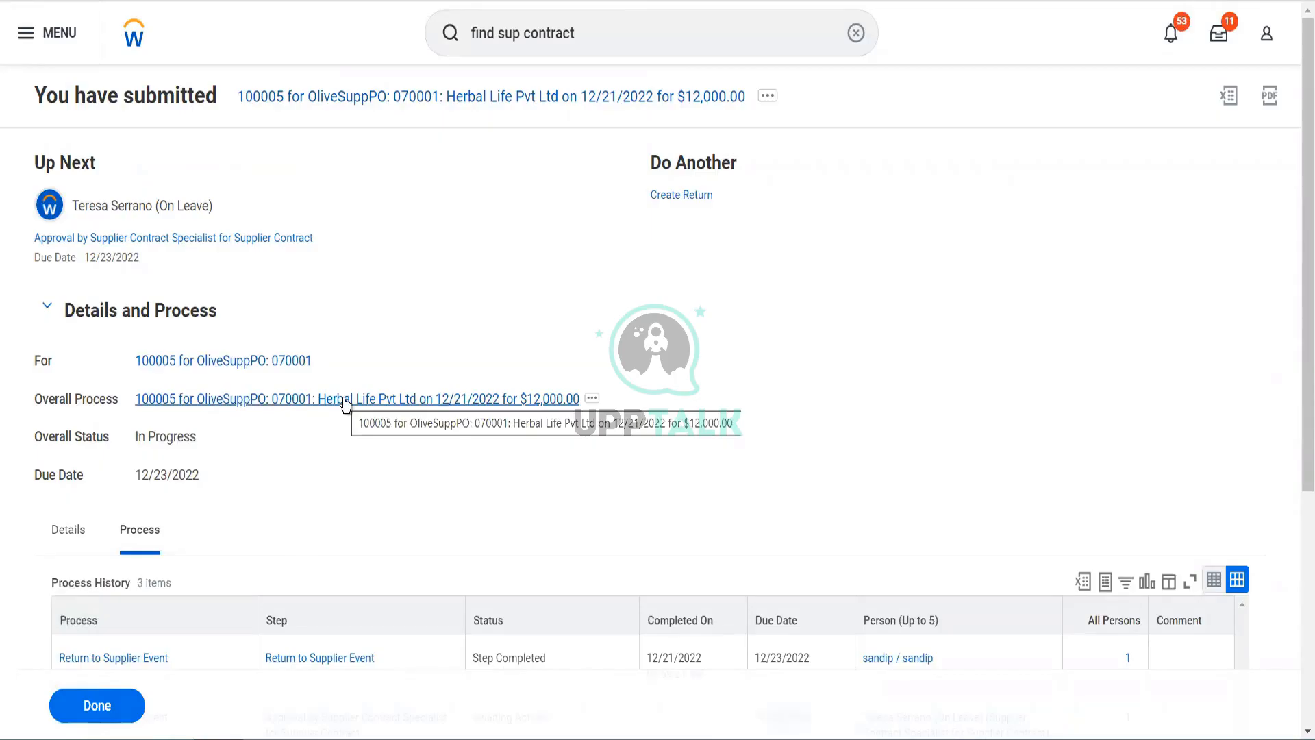
{"action": "scroll", "coordinate": [421, 468], "scroll_direction": "down", "scroll_amount": 3}
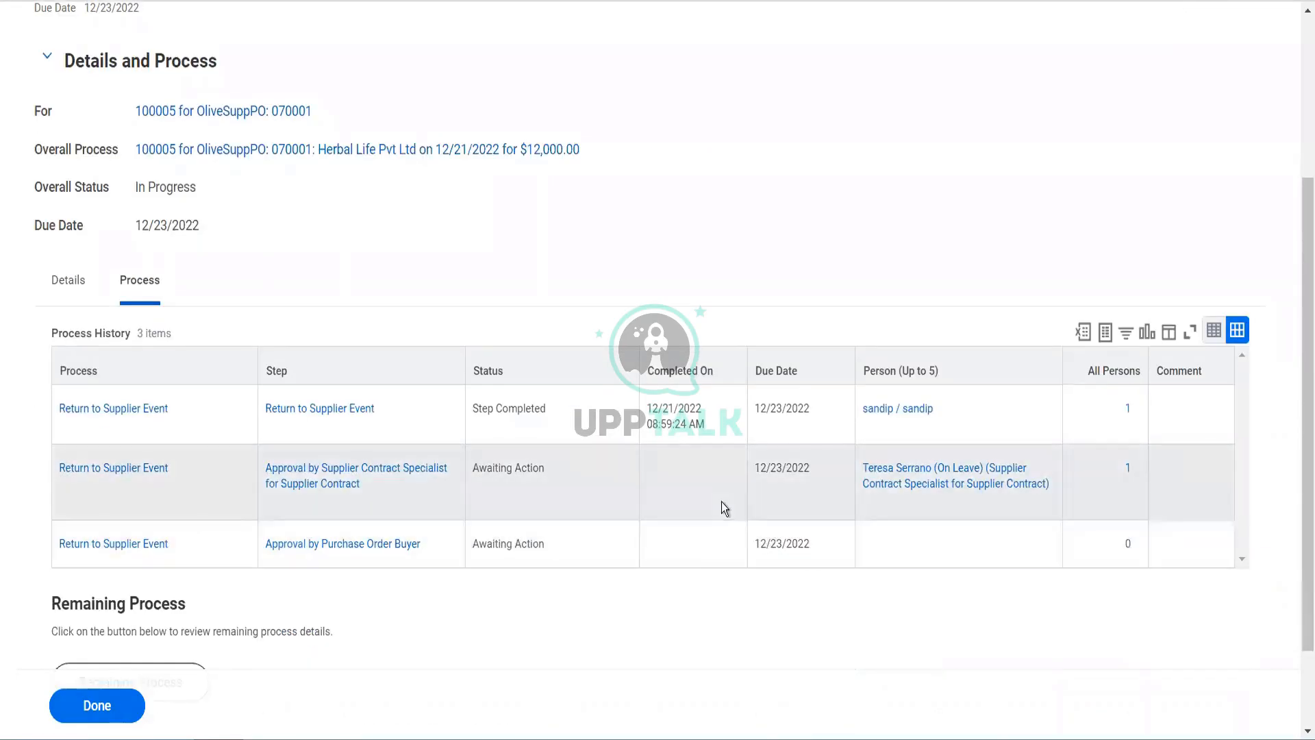
{"action": "scroll", "coordinate": [721, 504], "scroll_direction": "down", "scroll_amount": 2}
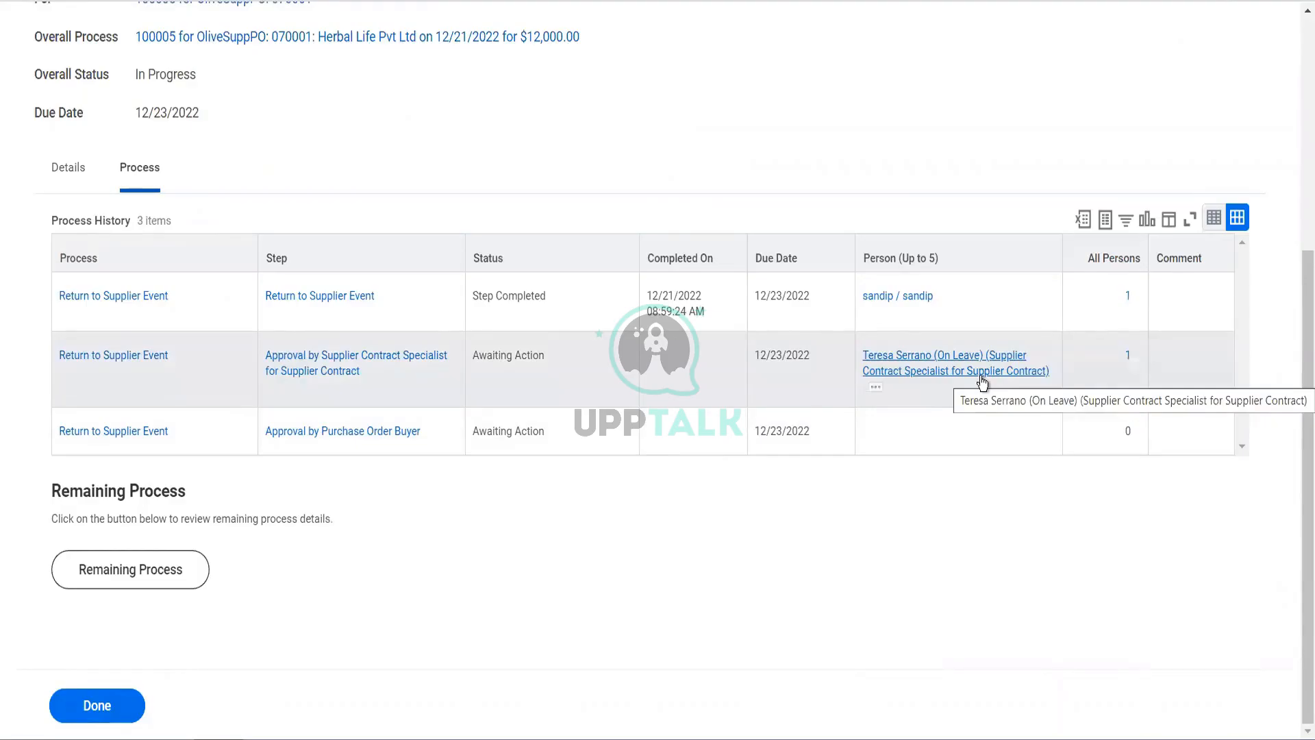
- Start a proxy session as the Supplier Contract Specialist assigned to the return's pending approval
{"action": "left_click", "coordinate": [876, 388]}
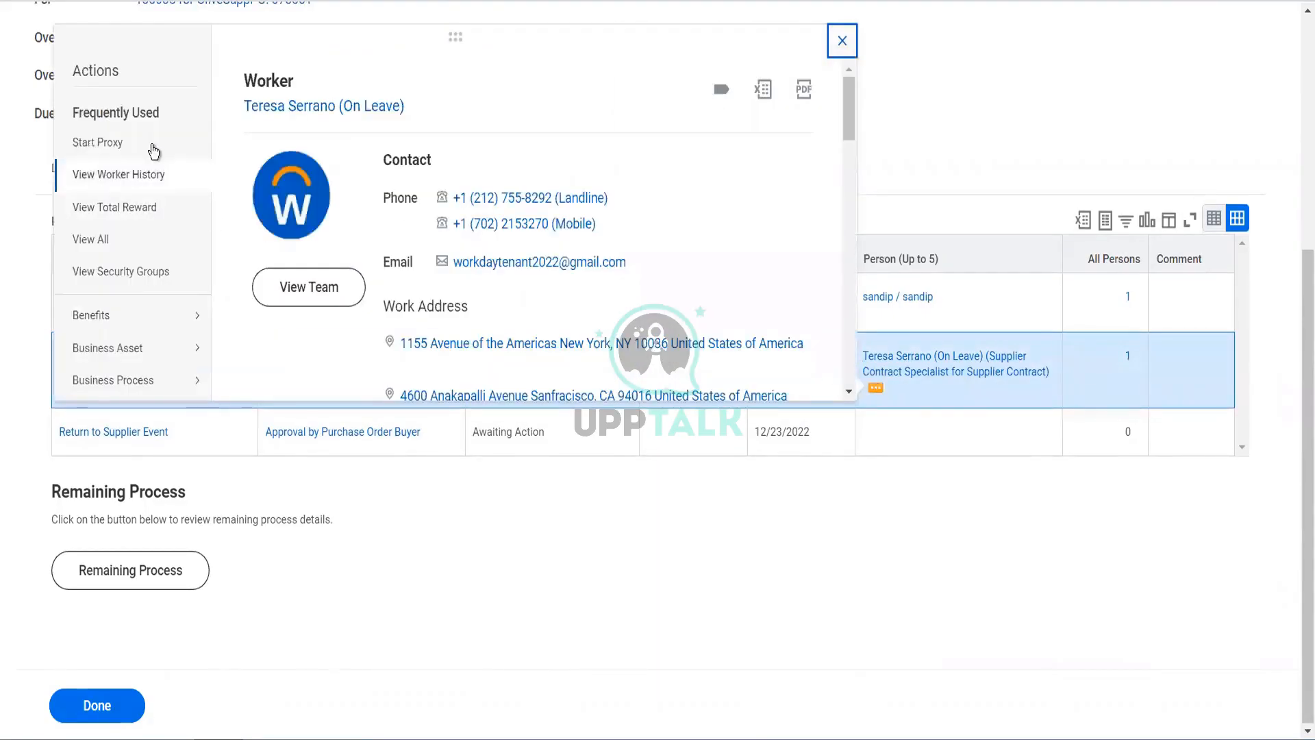
{"action": "left_click", "coordinate": [98, 143]}
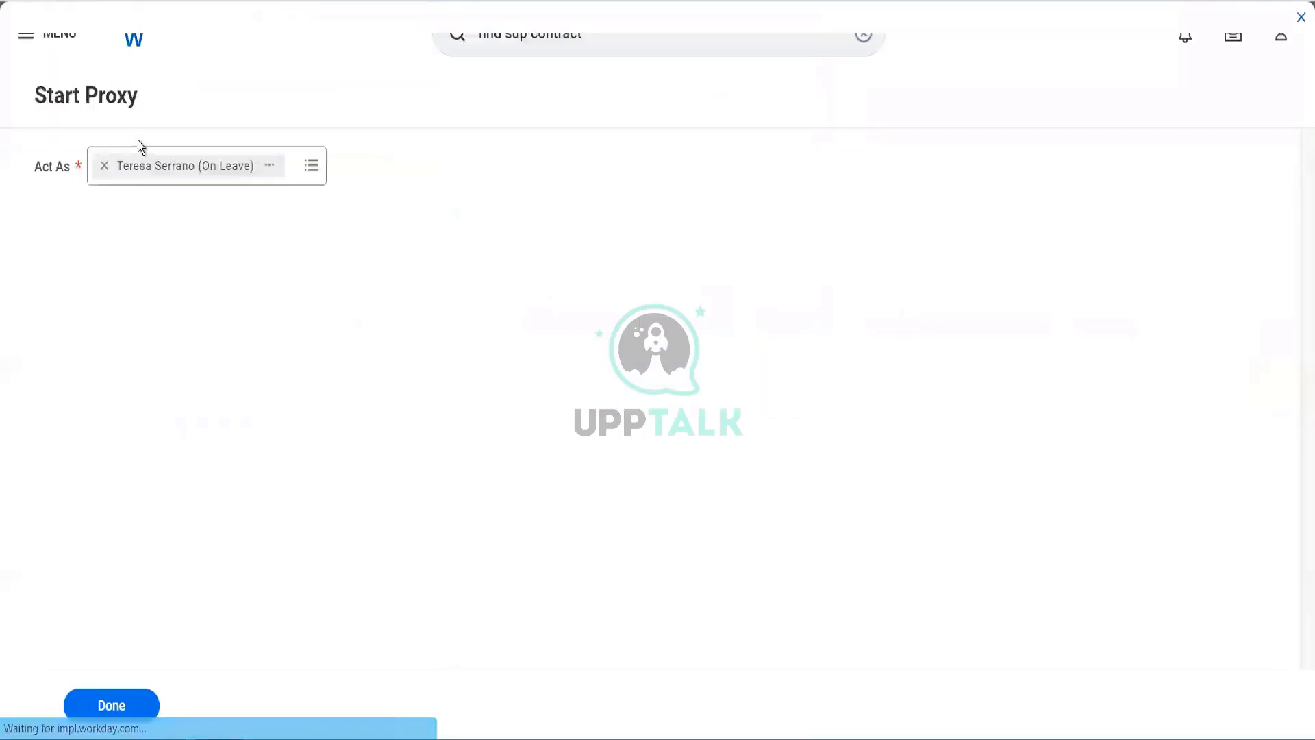
{"action": "left_click", "coordinate": [106, 711]}
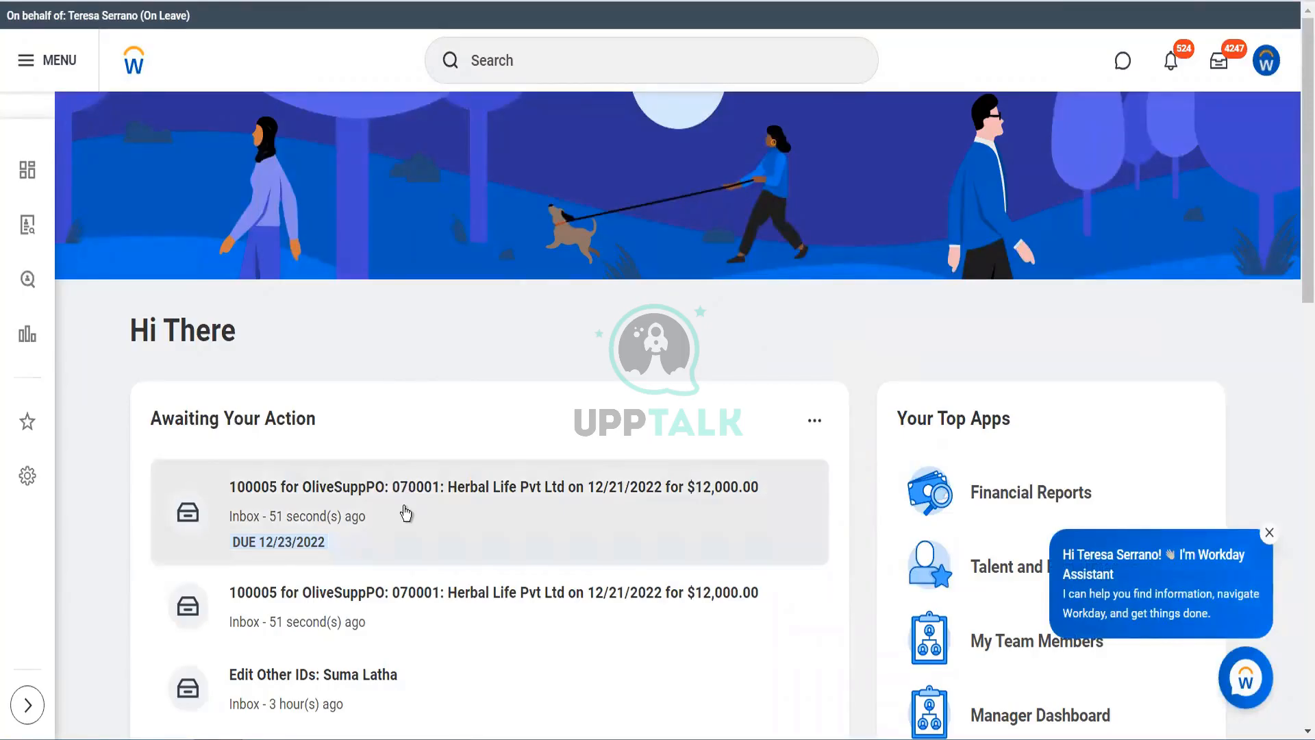
- Approve the 12,000 USD Herbal Life Pvt Ltd return awaiting action and open reassignment for its unassigned task
{"action": "left_click", "coordinate": [406, 513]}
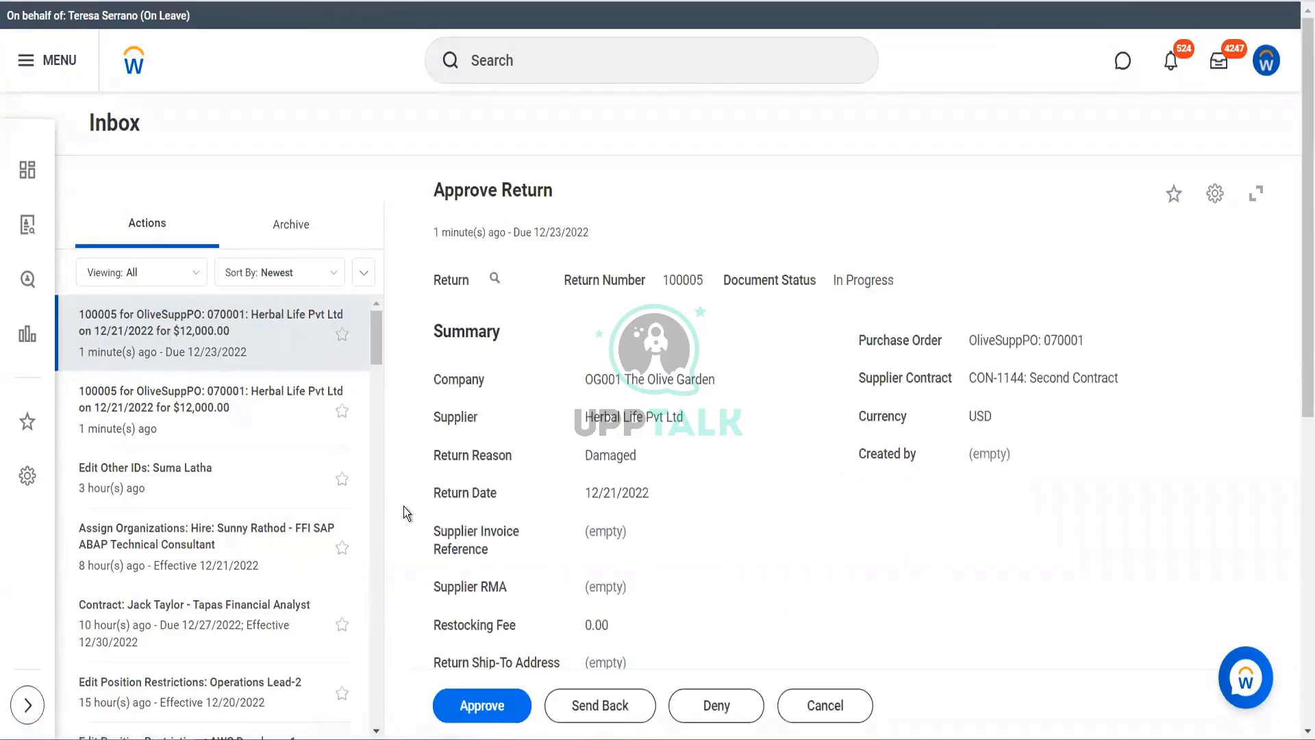
{"action": "left_click", "coordinate": [483, 713]}
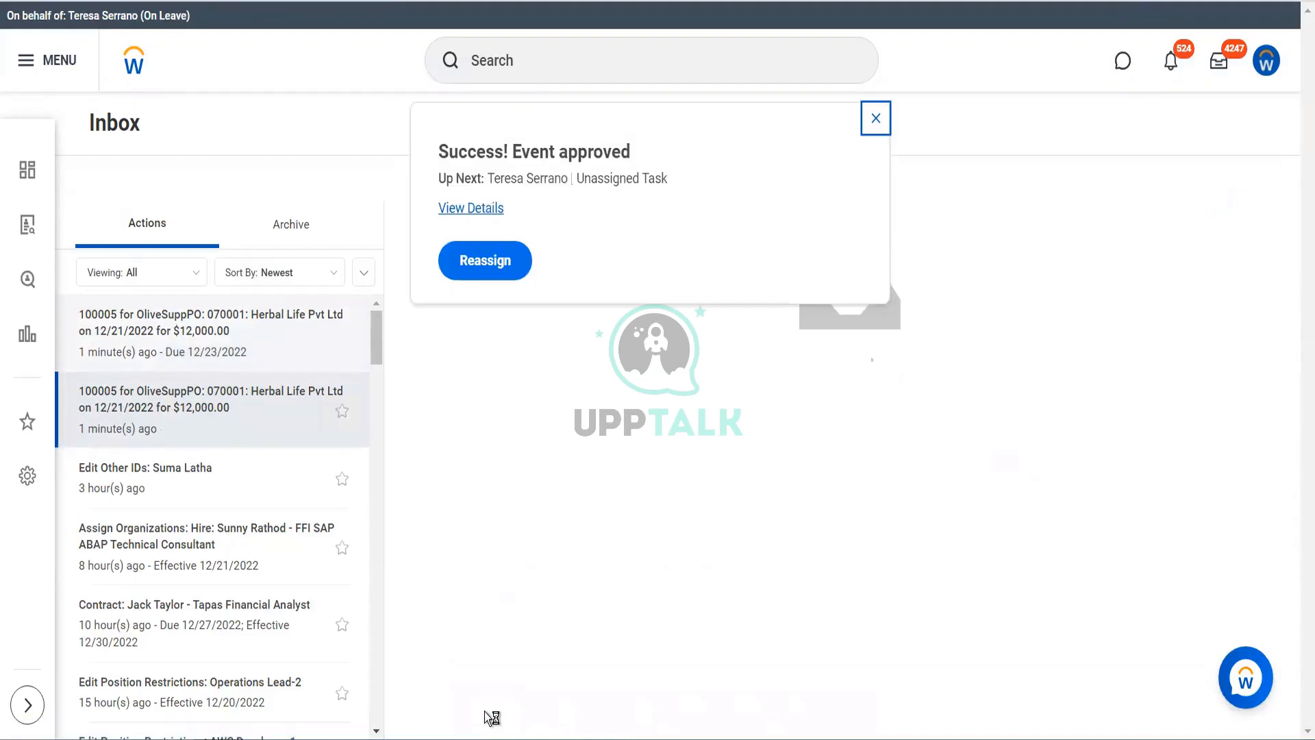
{"action": "left_click", "coordinate": [476, 268]}
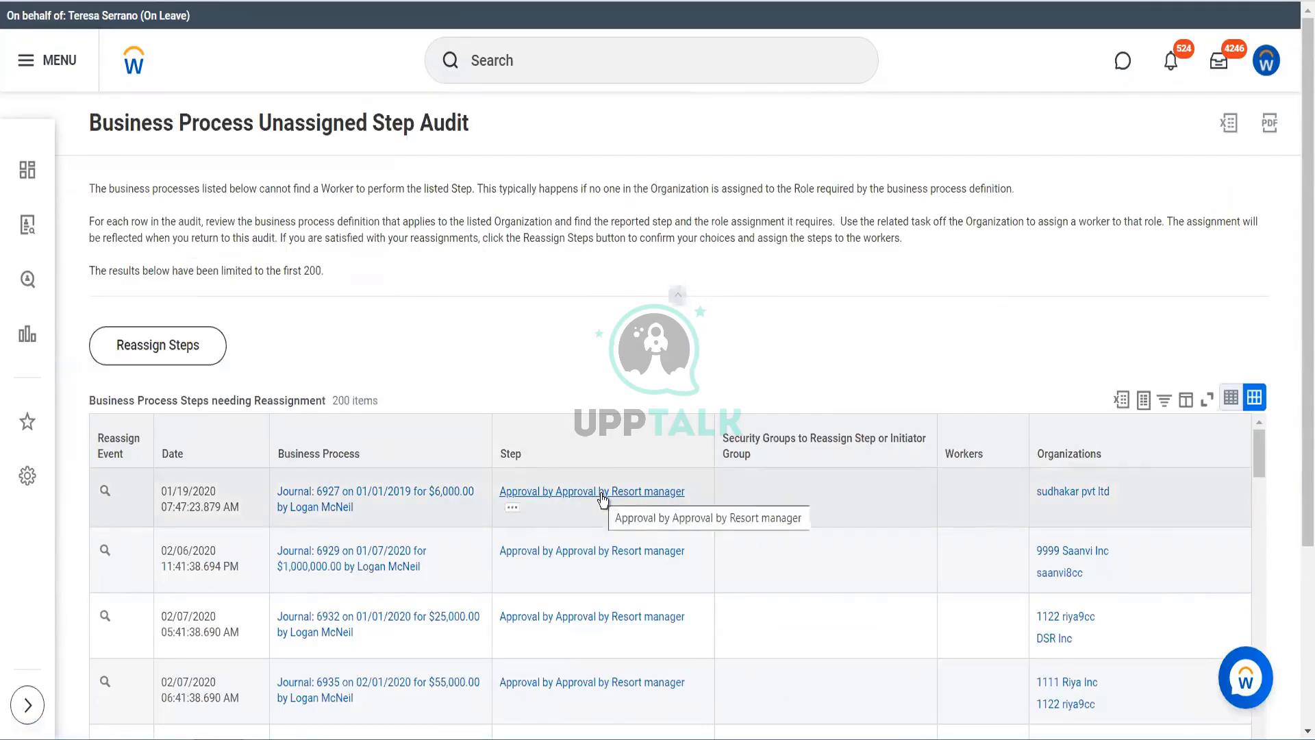
- Search for "BP: Return" and look through the listed business process definitions for the supplier return process
{"action": "left_click", "coordinate": [497, 54]}
{"action": "type", "text": "BP"}
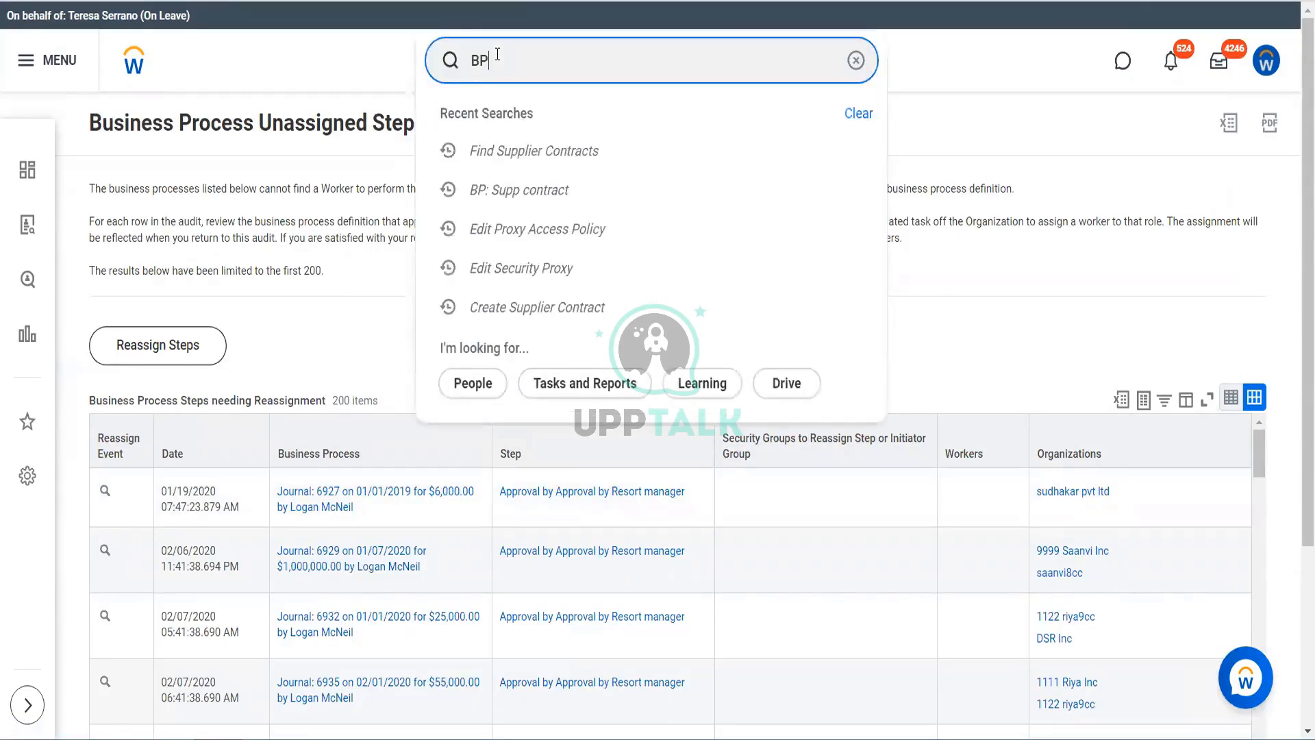
{"action": "type", "text": ": Return"}
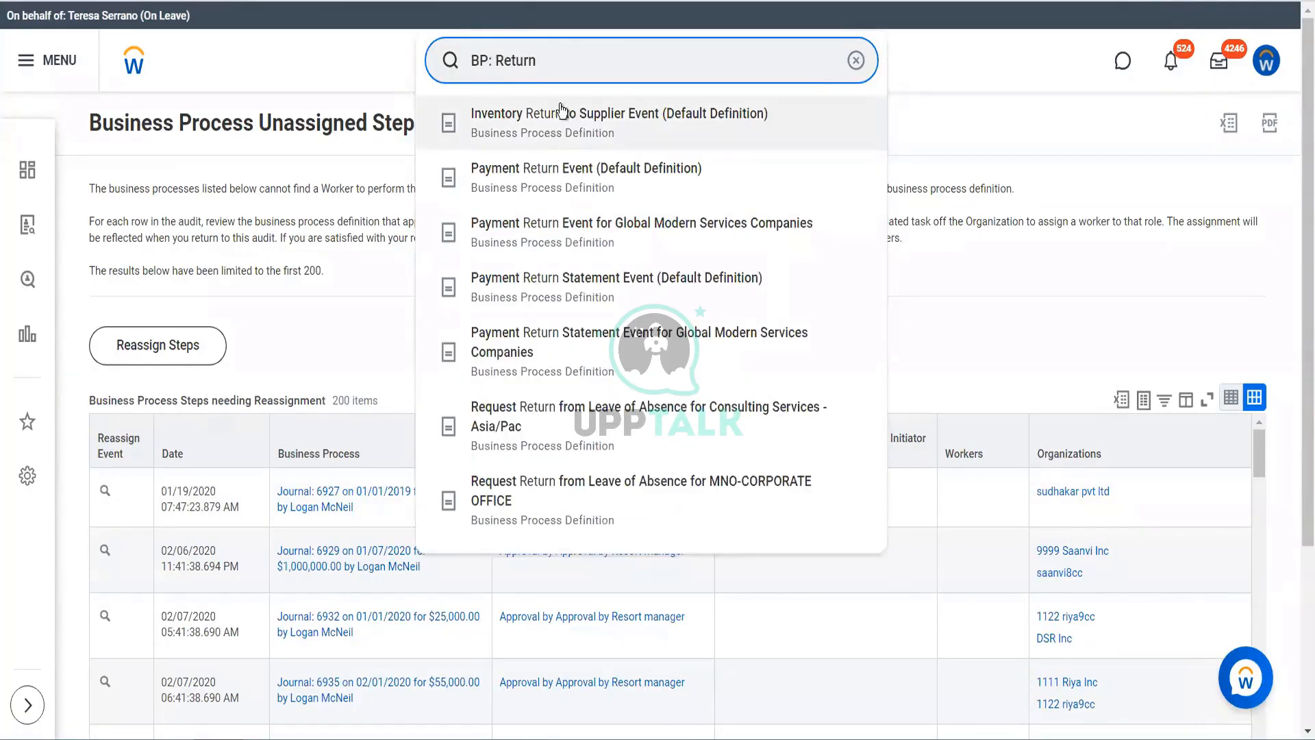
{"action": "key", "text": "Return"}
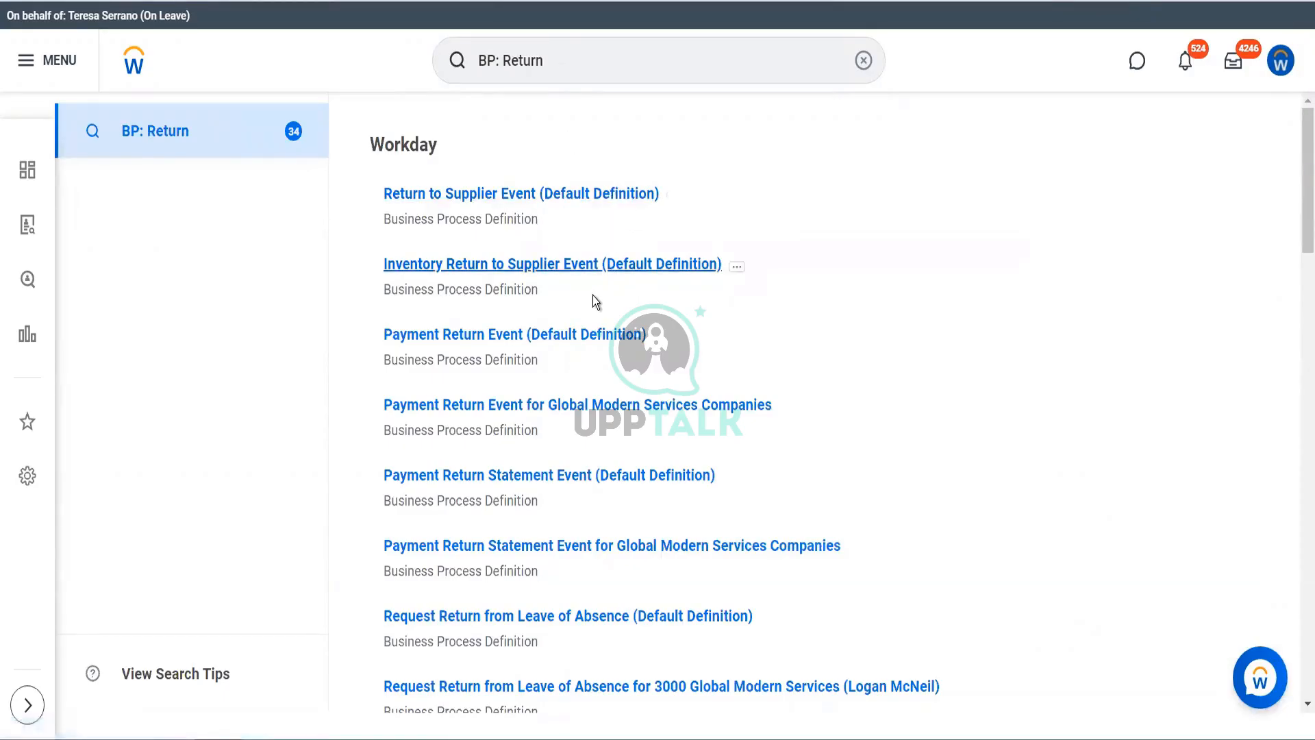
{"action": "scroll", "coordinate": [582, 394], "scroll_direction": "down", "scroll_amount": 2}
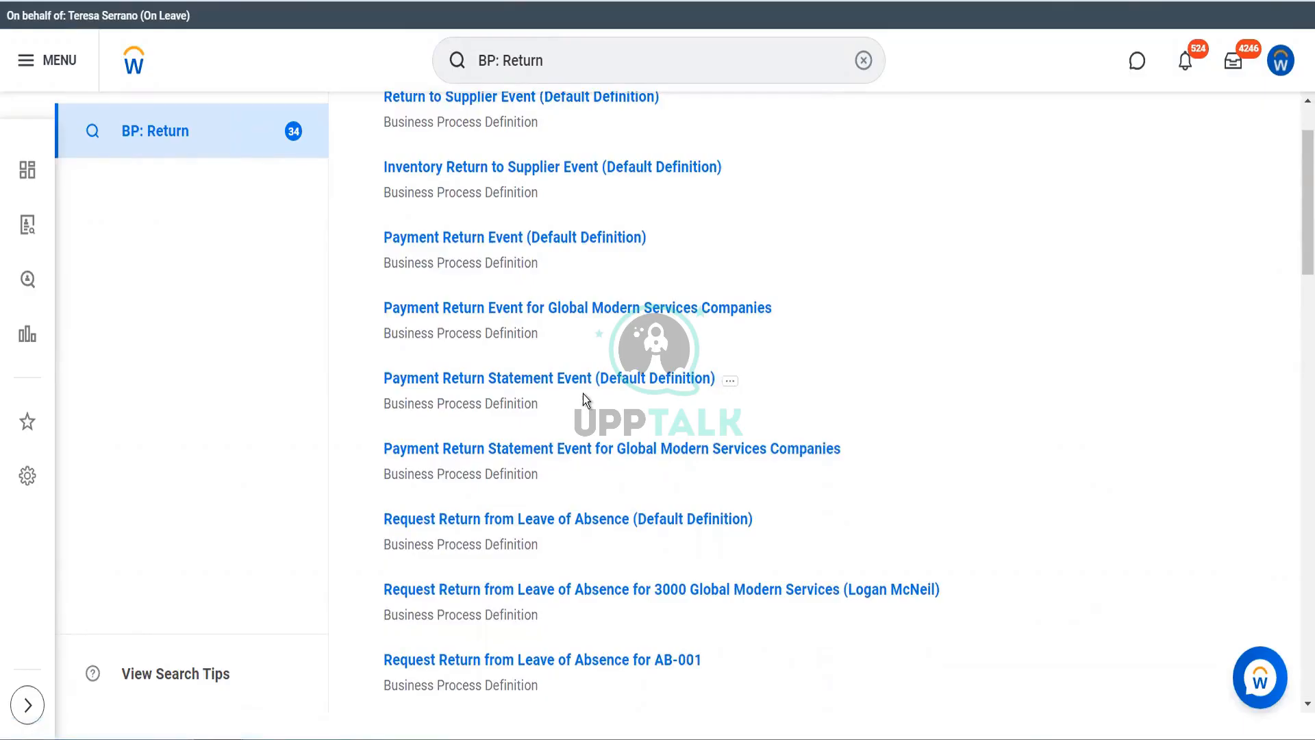
{"action": "scroll", "coordinate": [582, 395], "scroll_direction": "down", "scroll_amount": 4}
{"action": "scroll", "coordinate": [582, 393], "scroll_direction": "down", "scroll_amount": 6}
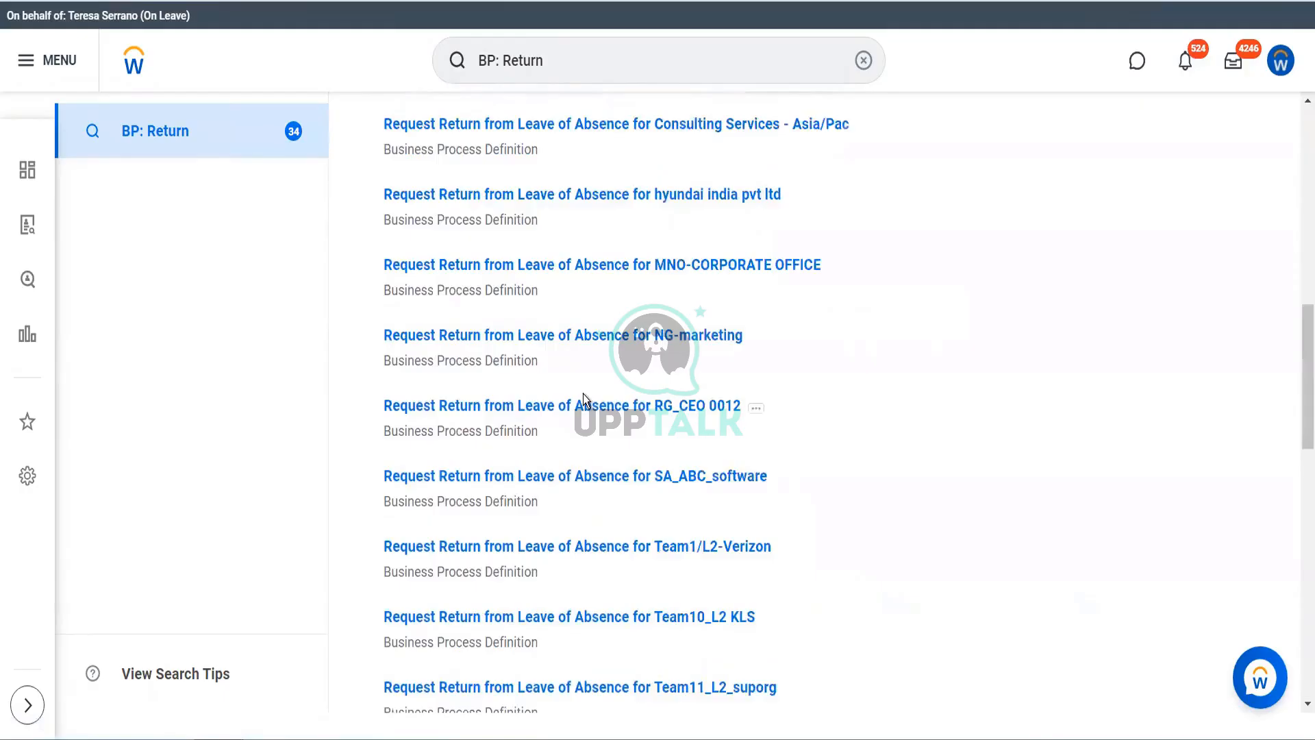
{"action": "scroll", "coordinate": [582, 393], "scroll_direction": "down", "scroll_amount": 8}
{"action": "scroll", "coordinate": [583, 393], "scroll_direction": "down", "scroll_amount": 2}
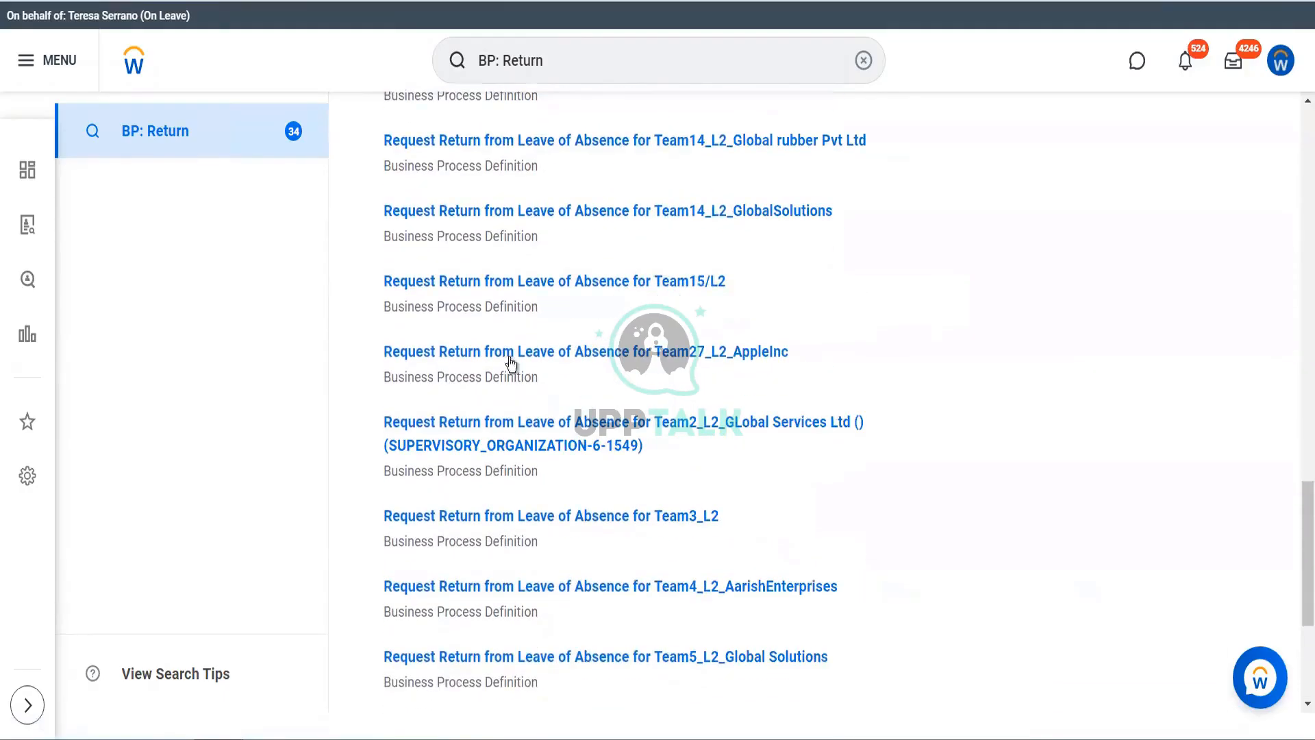
{"action": "scroll", "coordinate": [565, 513], "scroll_direction": "down", "scroll_amount": 4}
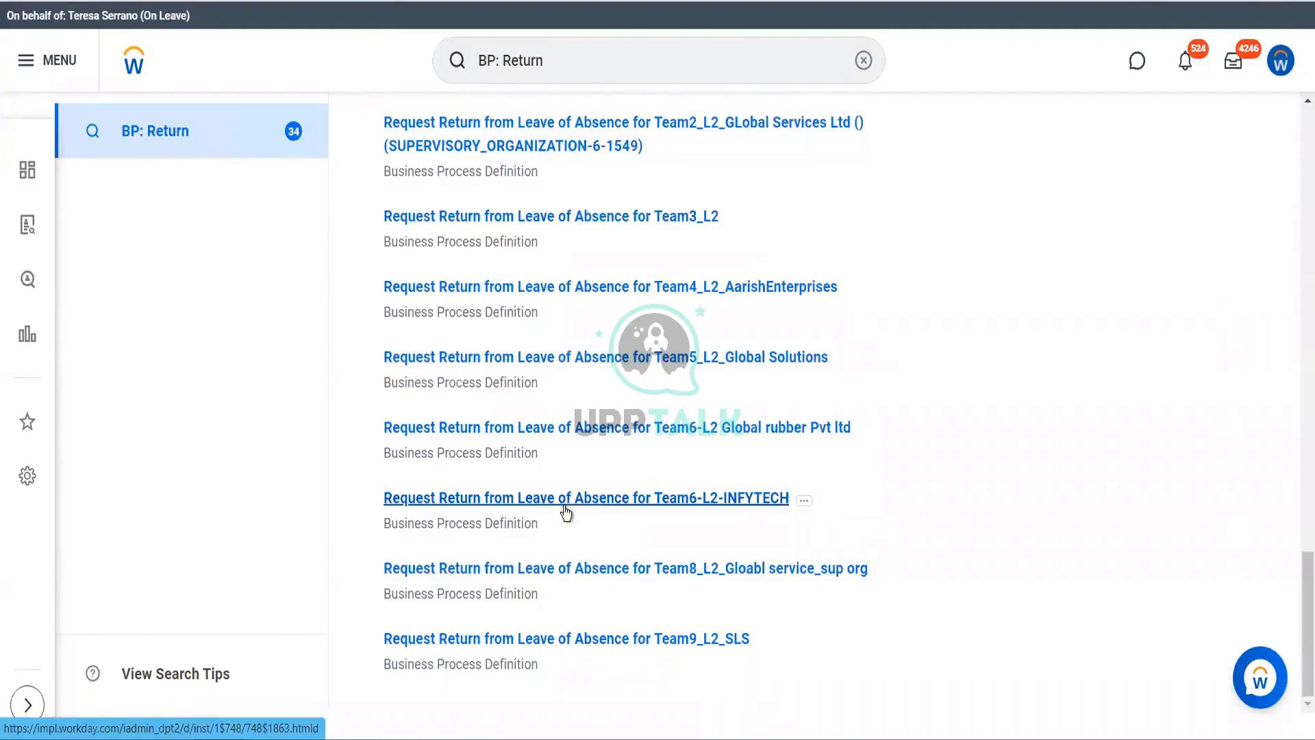
{"action": "scroll", "coordinate": [566, 513], "scroll_direction": "up", "scroll_amount": 20}
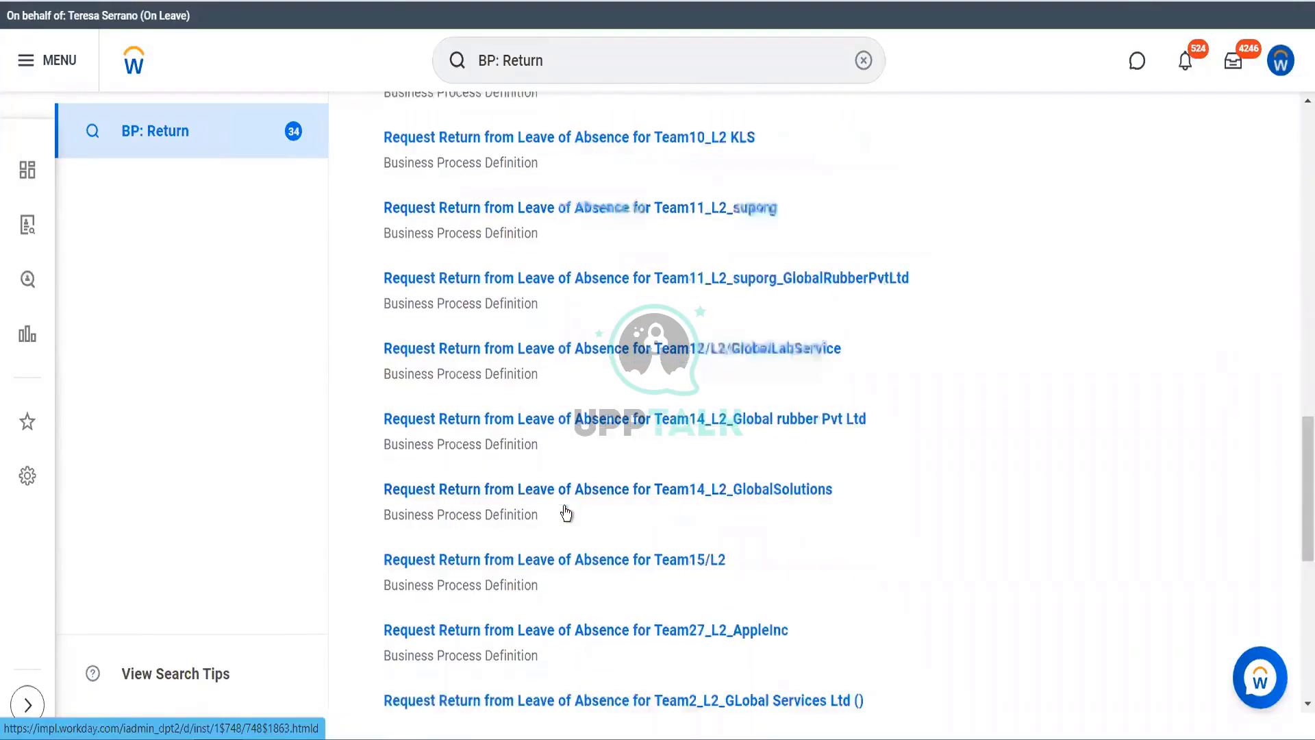
- Open the Return to Supplier Event (Default Definition) and review its business process steps and the group responsible for each
{"action": "left_click", "coordinate": [550, 59]}
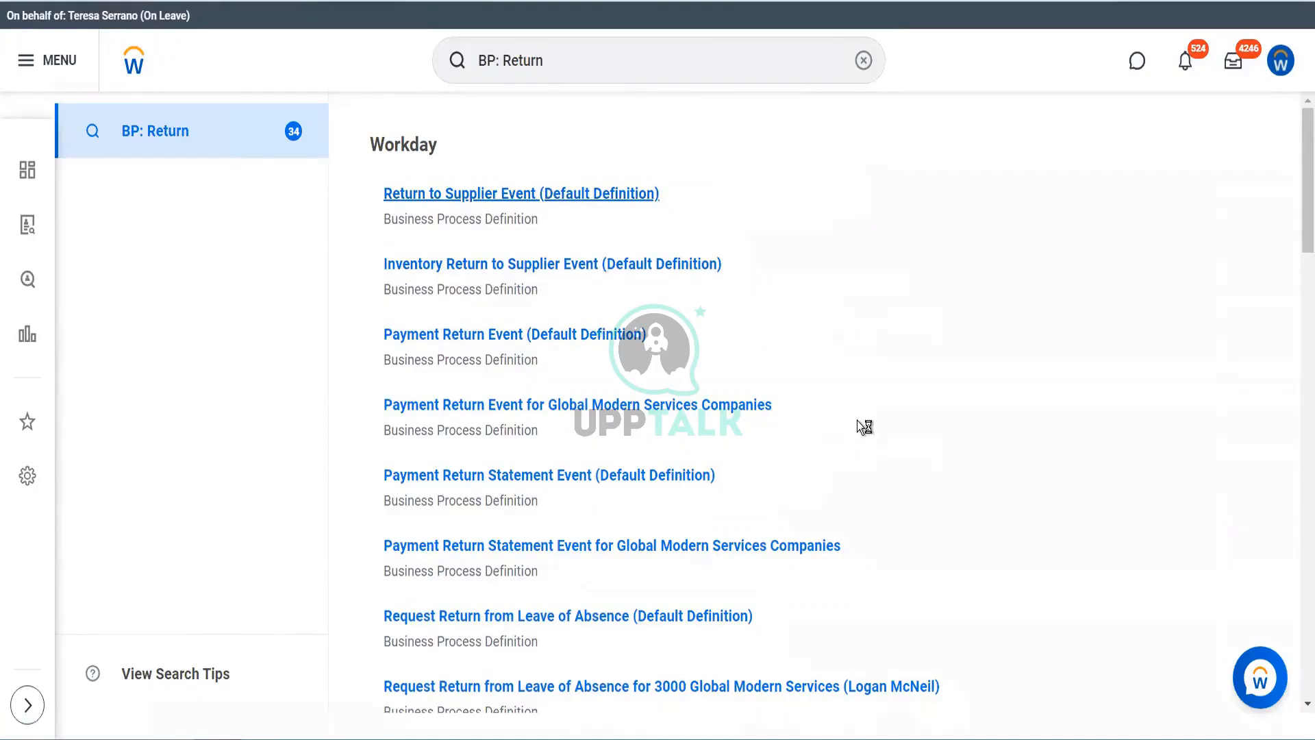
{"action": "scroll", "coordinate": [857, 421], "scroll_direction": "down", "scroll_amount": 3}
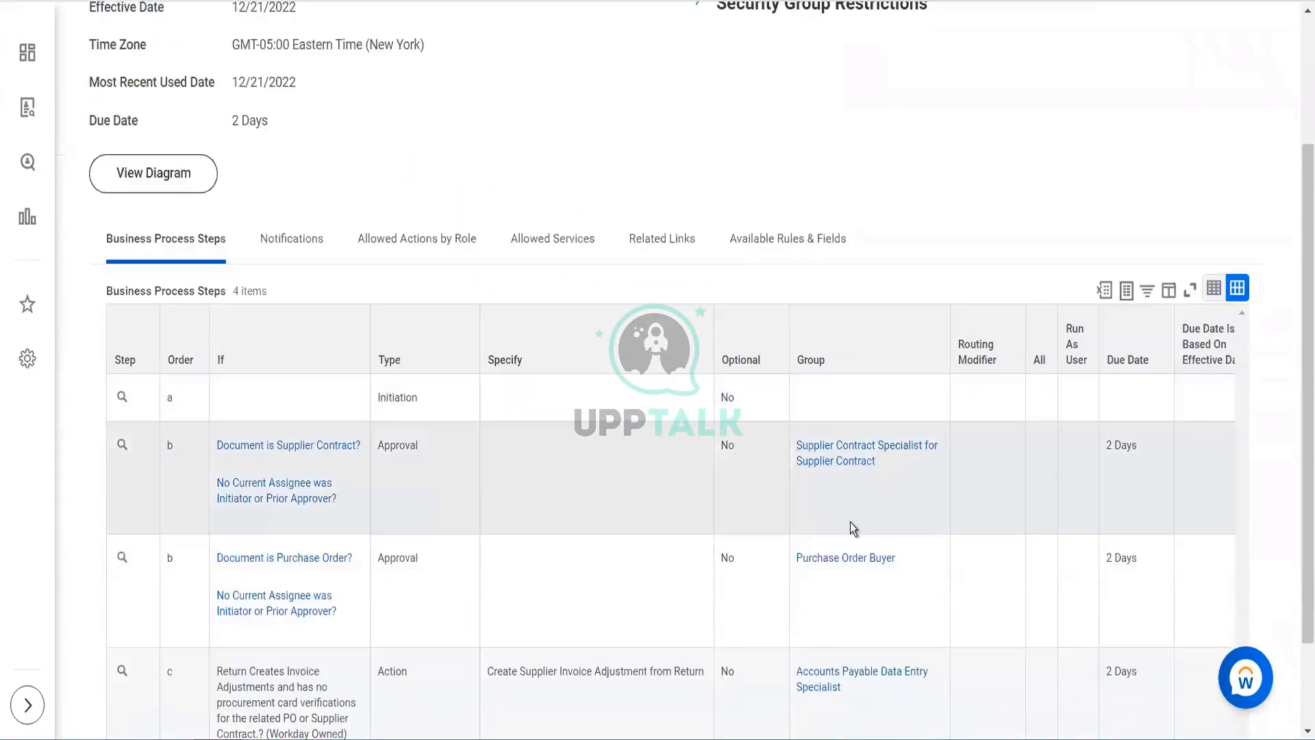
{"action": "scroll", "coordinate": [850, 524], "scroll_direction": "down", "scroll_amount": 2}
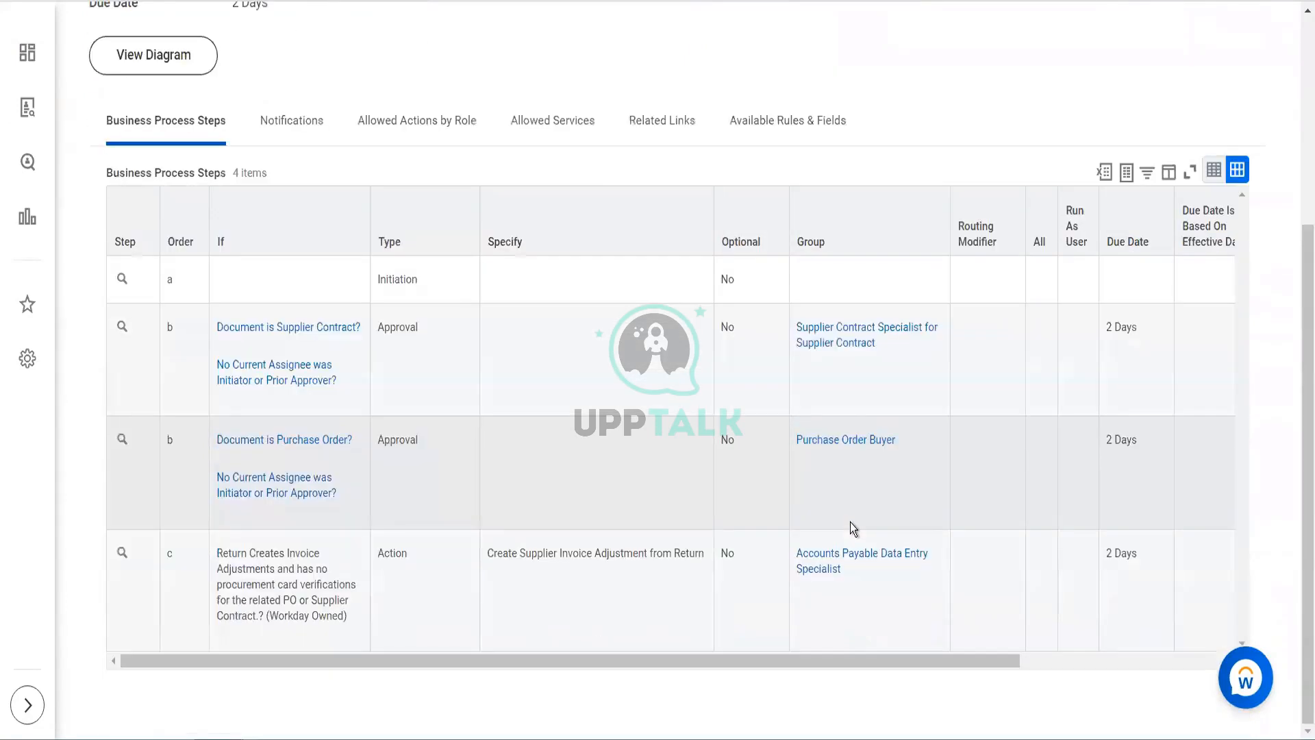
{"action": "scroll", "coordinate": [560, 530], "scroll_direction": "up", "scroll_amount": 5}
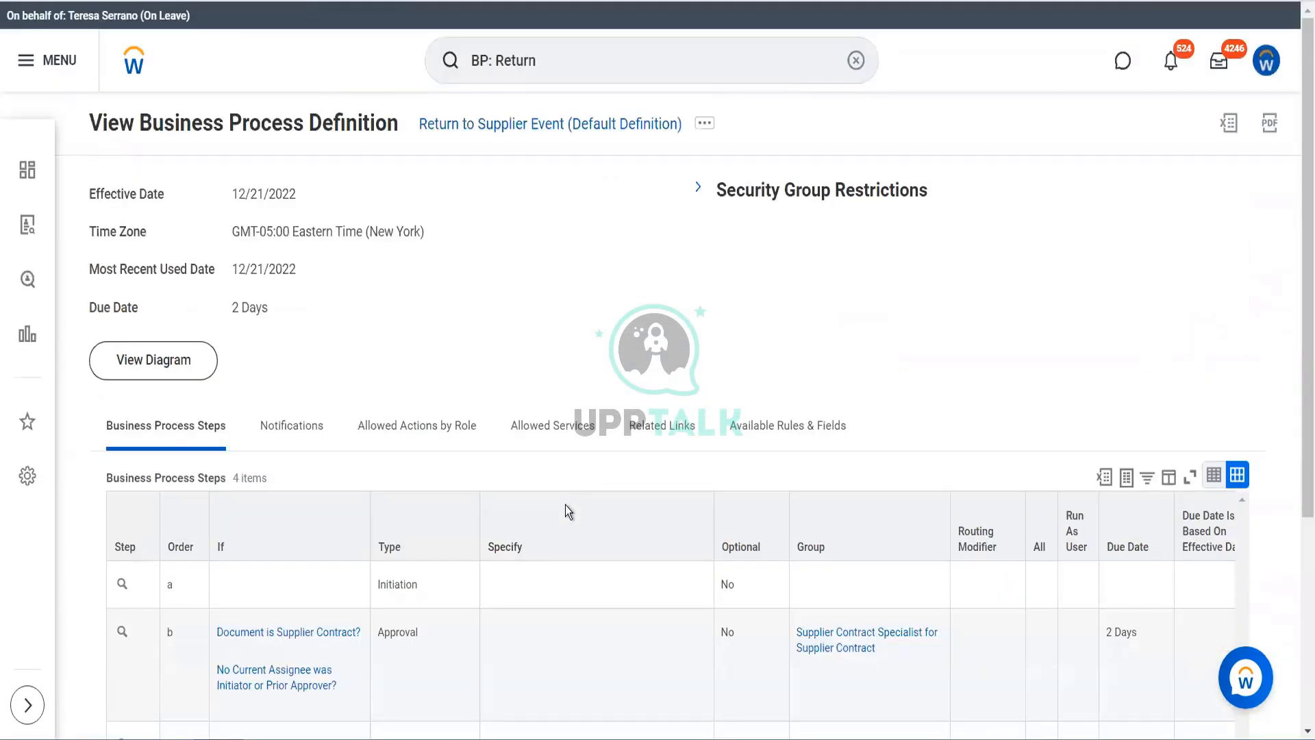
- Finish reviewing the Return to Supplier Event process steps and search for "BP: Receipt"
{"action": "scroll", "coordinate": [564, 450], "scroll_direction": "down", "scroll_amount": 5}
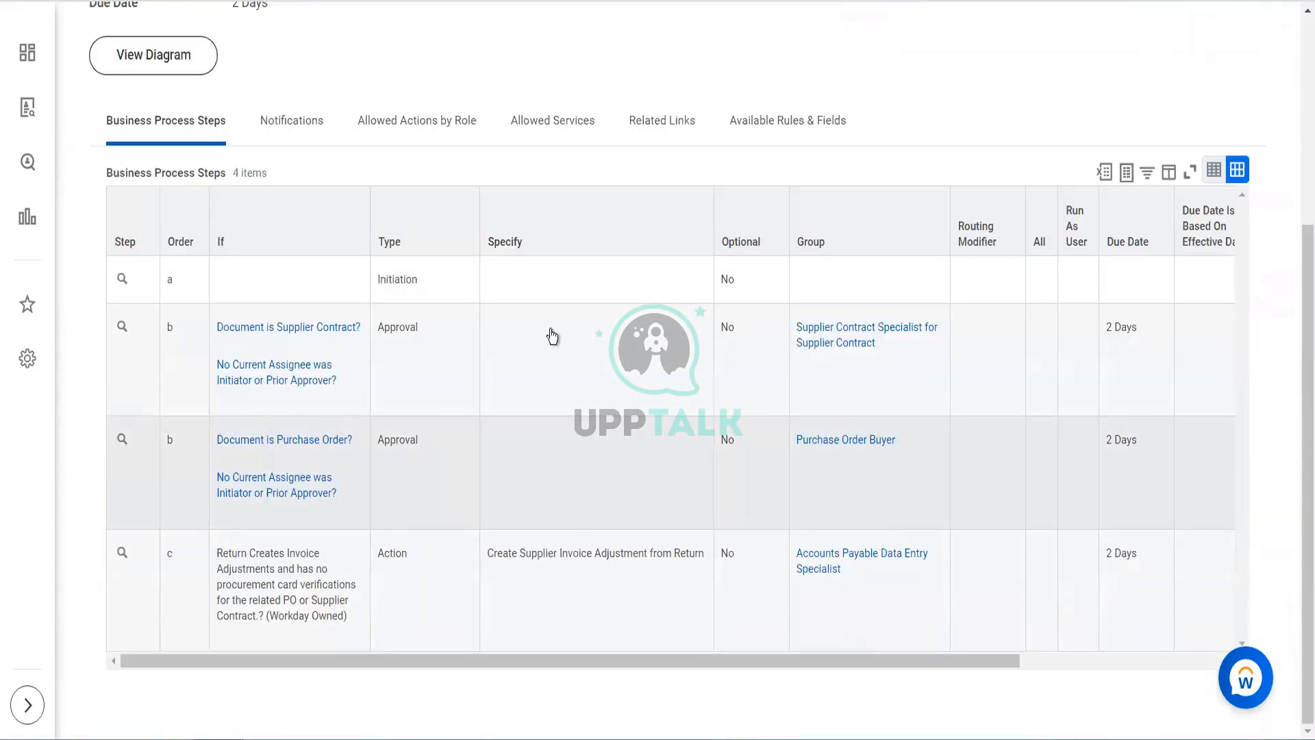
{"action": "scroll", "coordinate": [549, 338], "scroll_direction": "up", "scroll_amount": 5}
{"action": "left_click", "coordinate": [558, 65]}
{"action": "left_click_drag", "start_coordinate": [557, 65], "coordinate": [496, 68]}
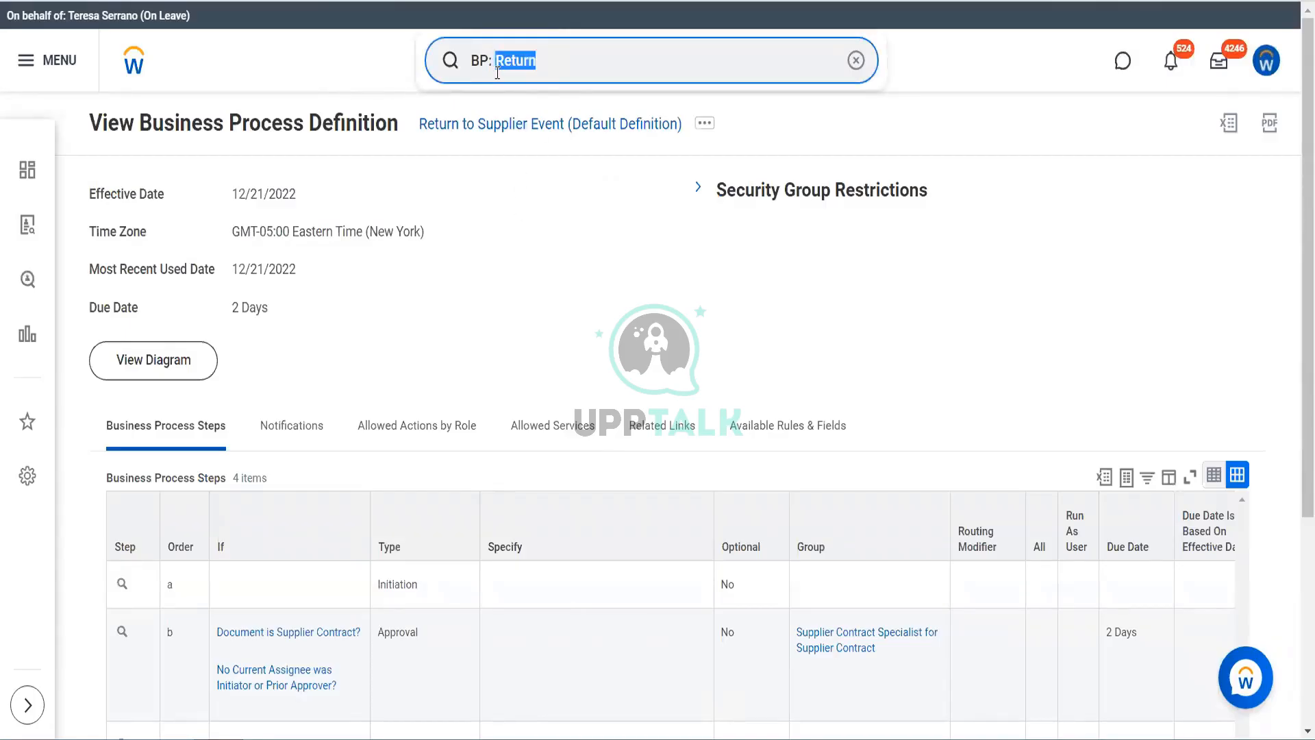
{"action": "type", "text": "Rce"}
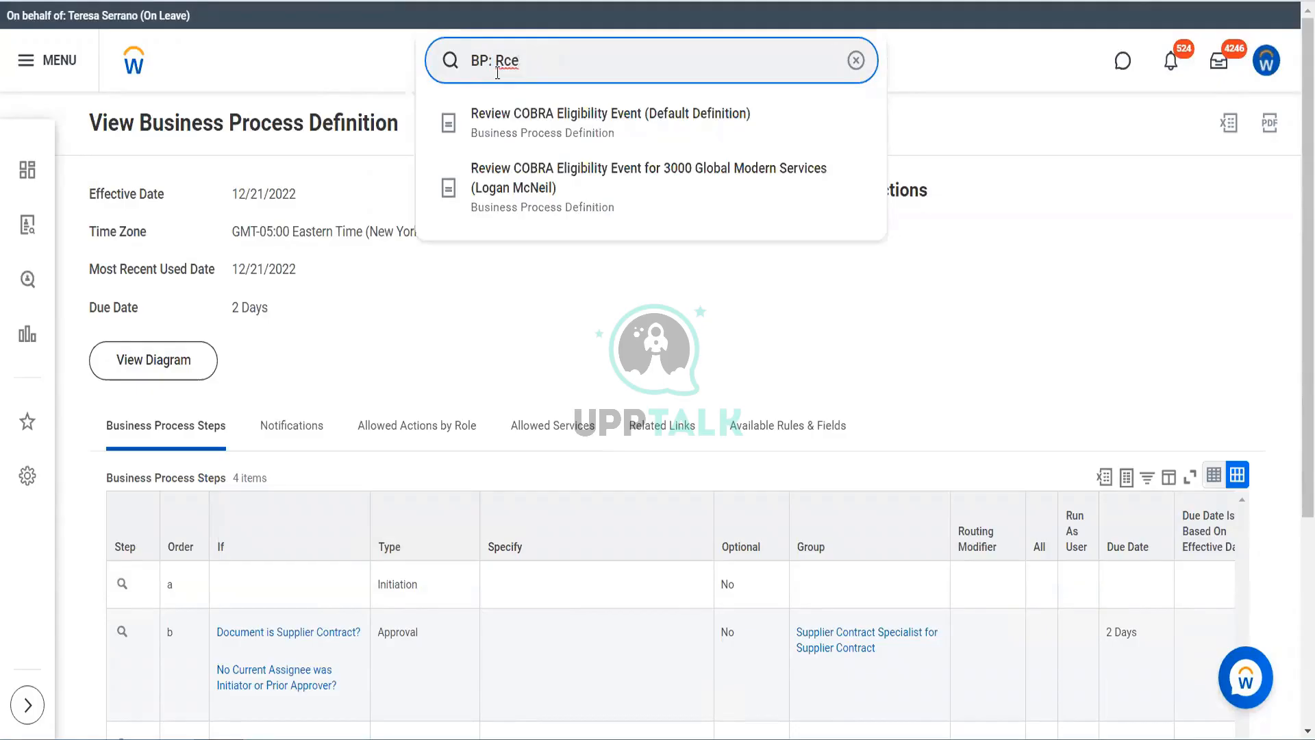
{"action": "key", "text": "BackSpace"}
{"action": "key", "text": "BackSpace"}
{"action": "type", "text": "ev"}
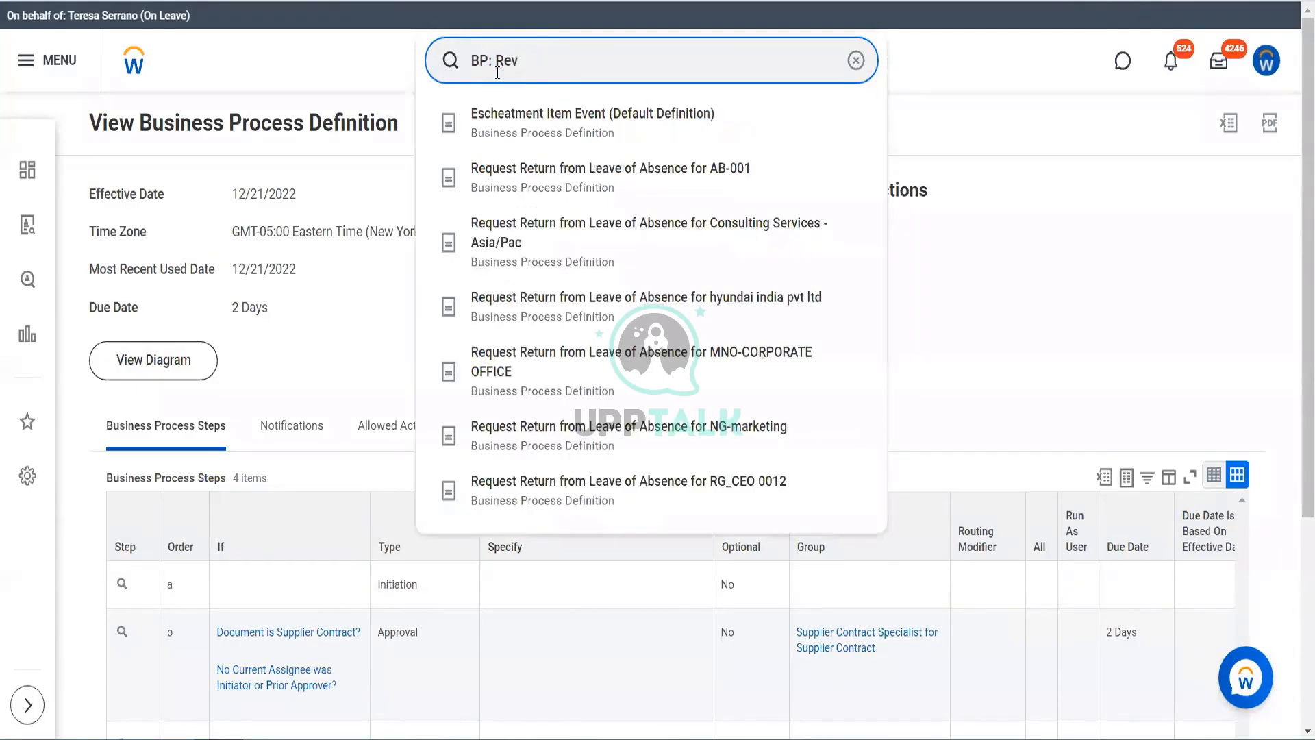
{"action": "key", "text": "BackSpace"}
{"action": "type", "text": "ceipt"}
{"action": "key", "text": "Escape"}
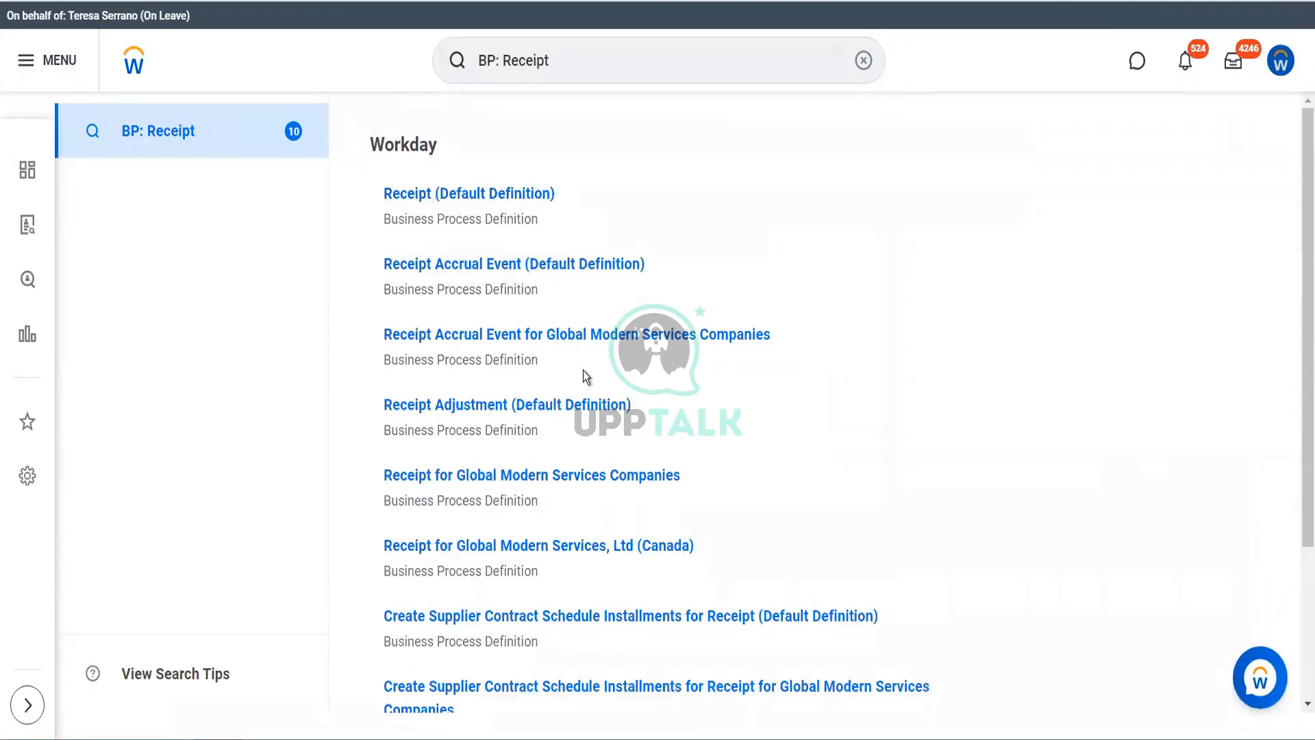
- Open the Receipt (Default Definition) business process from the search results and review all its process steps
{"action": "scroll", "coordinate": [583, 371], "scroll_direction": "down", "scroll_amount": 3}
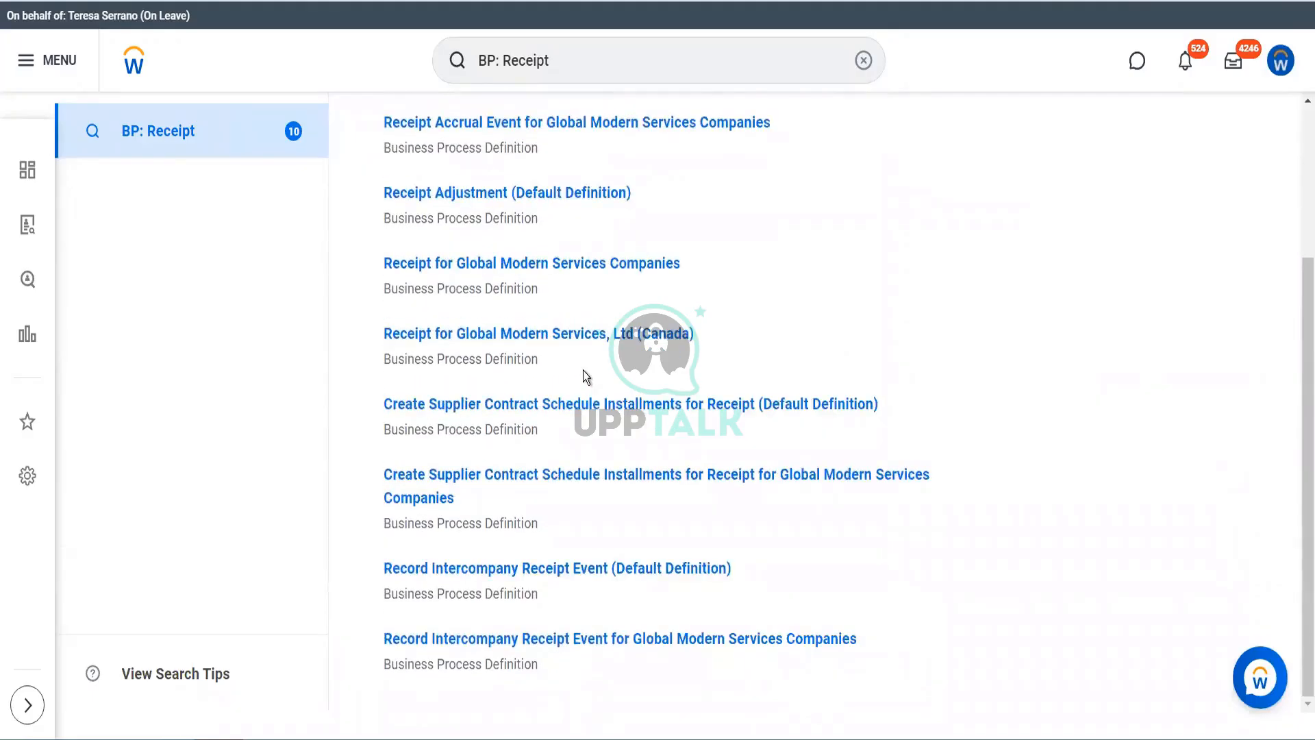
{"action": "scroll", "coordinate": [583, 373], "scroll_direction": "up", "scroll_amount": 3}
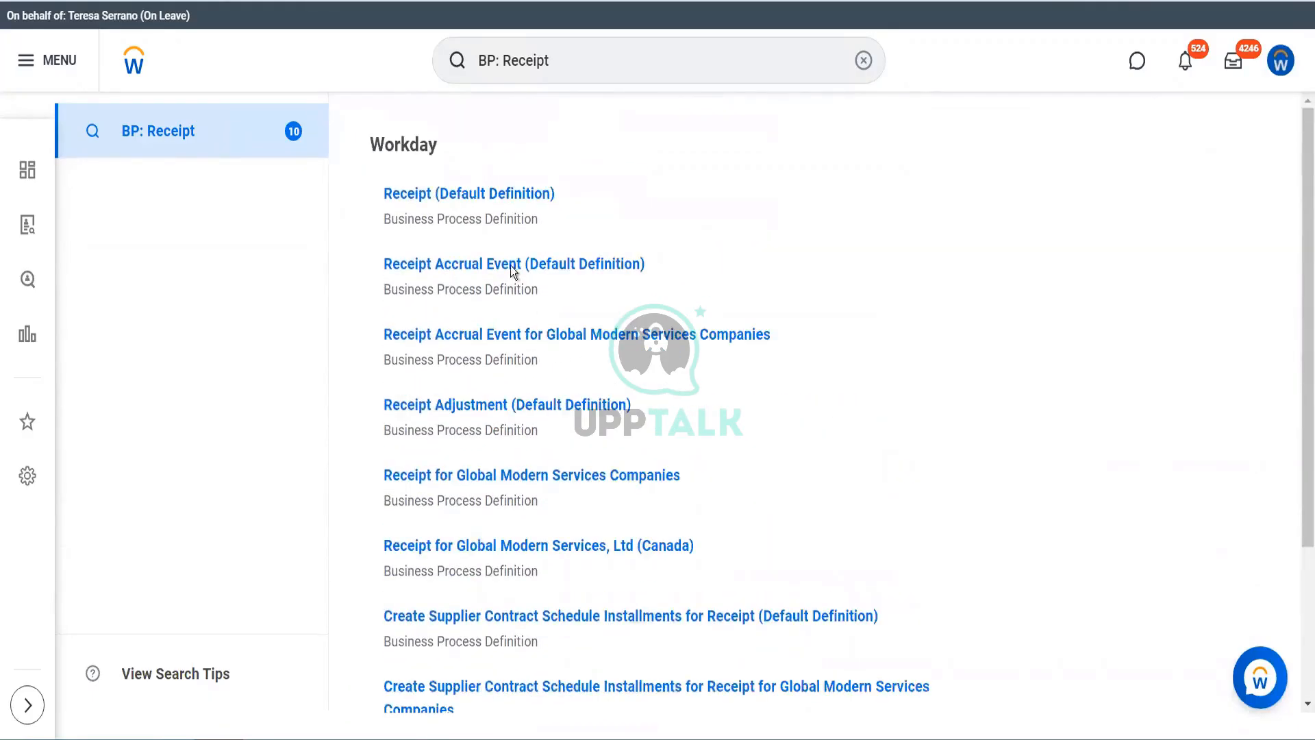
{"action": "left_click", "coordinate": [484, 196]}
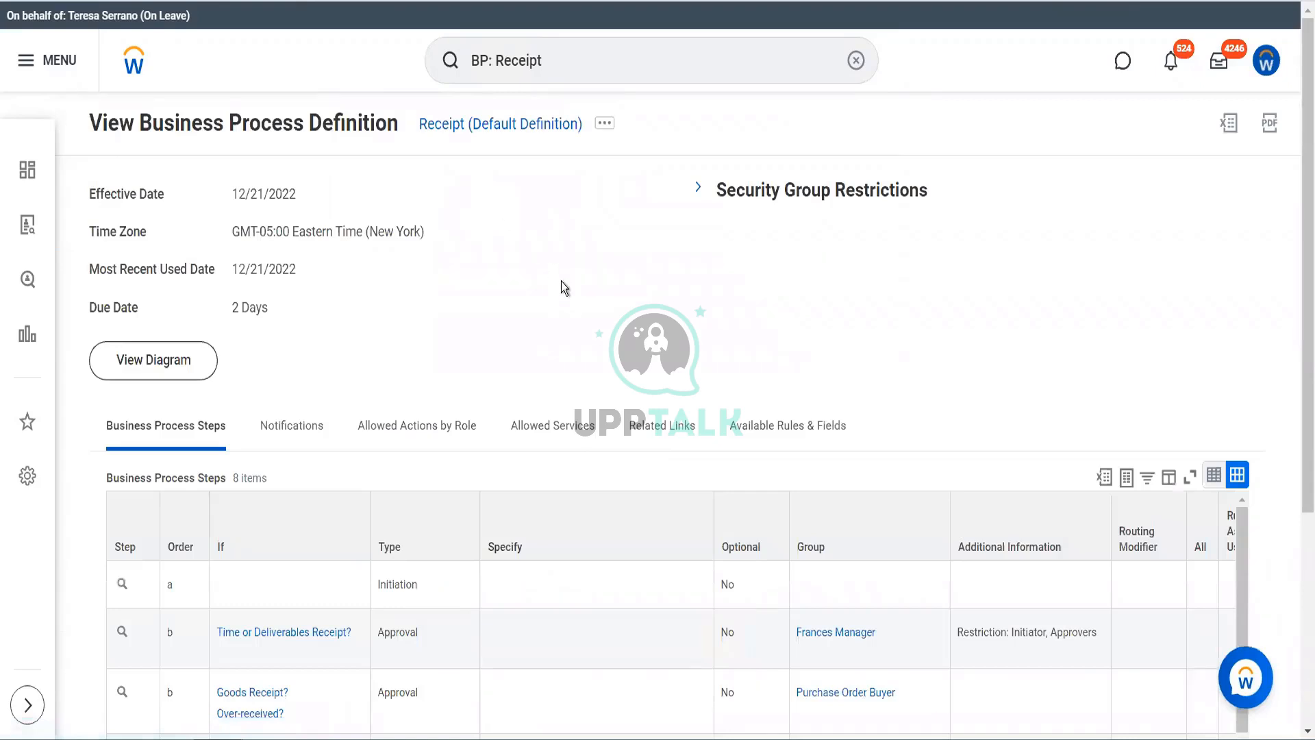
{"action": "scroll", "coordinate": [561, 281], "scroll_direction": "down", "scroll_amount": 5}
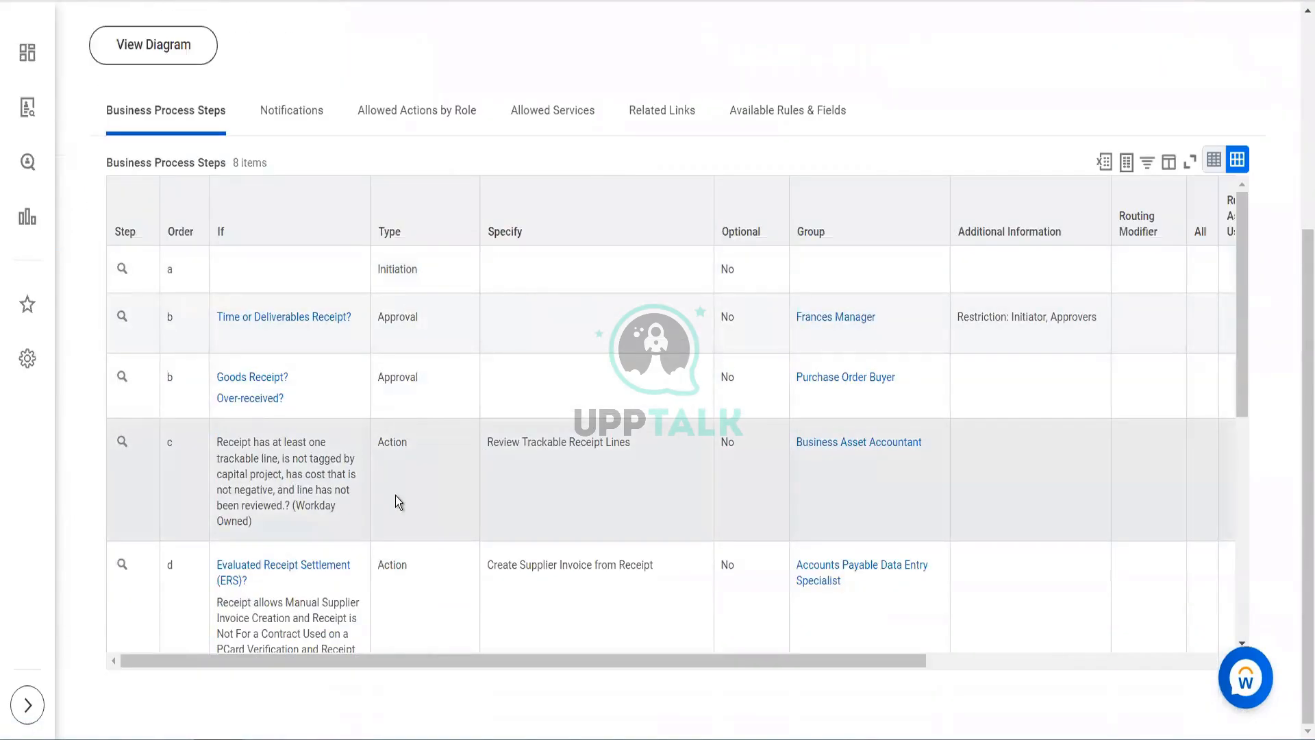
{"action": "scroll", "coordinate": [395, 495], "scroll_direction": "down", "scroll_amount": 5}
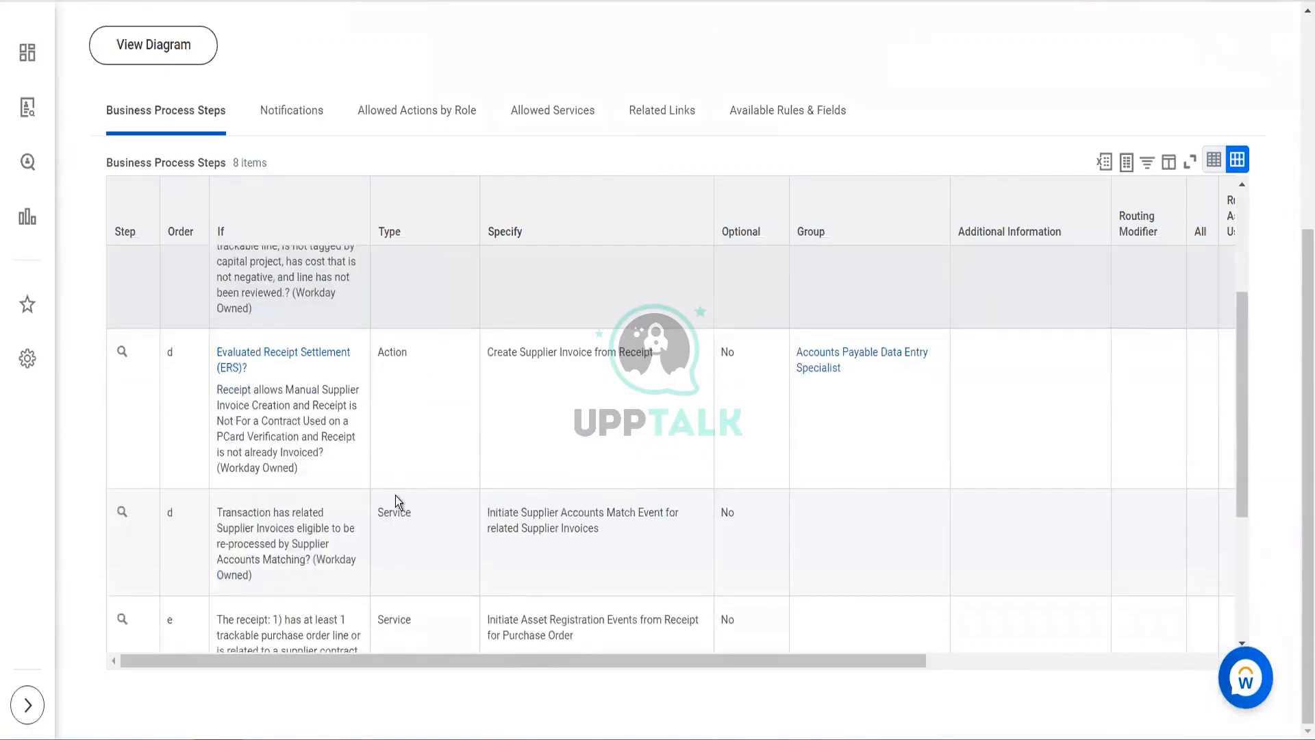
{"action": "scroll", "coordinate": [395, 496], "scroll_direction": "down", "scroll_amount": 1}
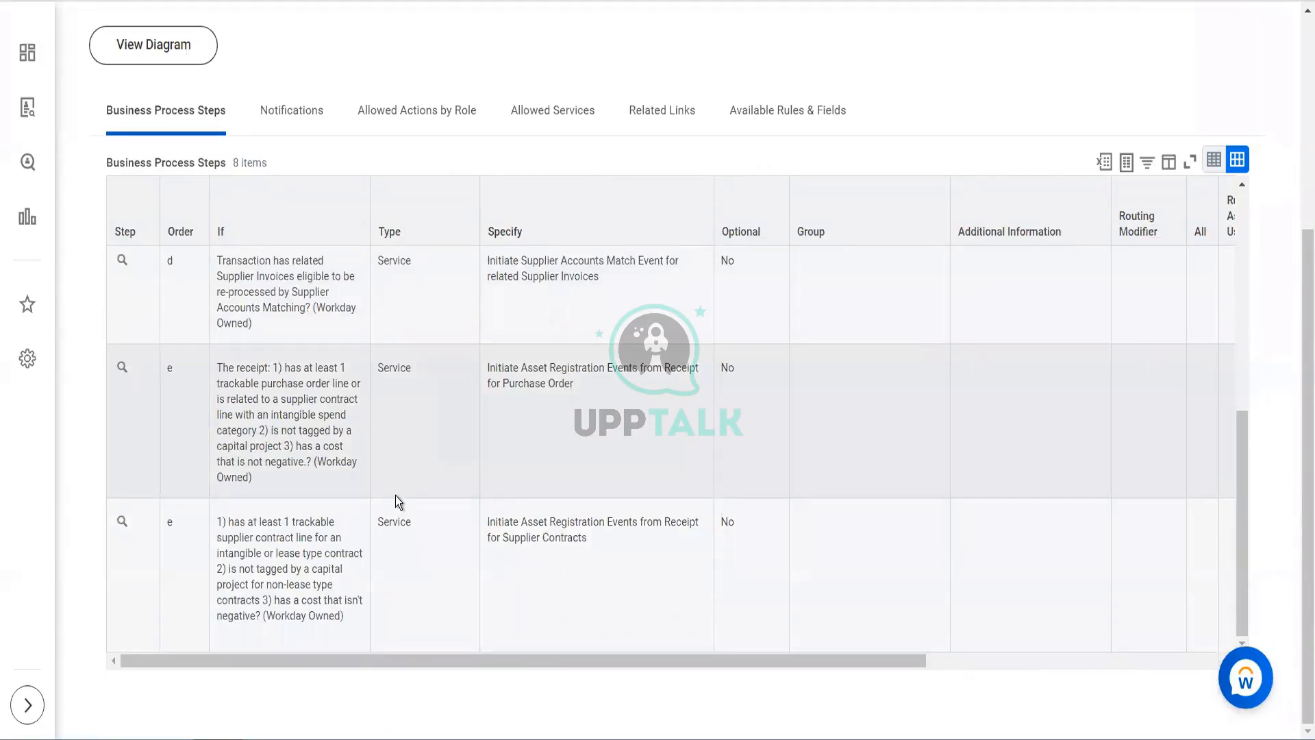
{"action": "scroll", "coordinate": [396, 496], "scroll_direction": "up", "scroll_amount": 10}
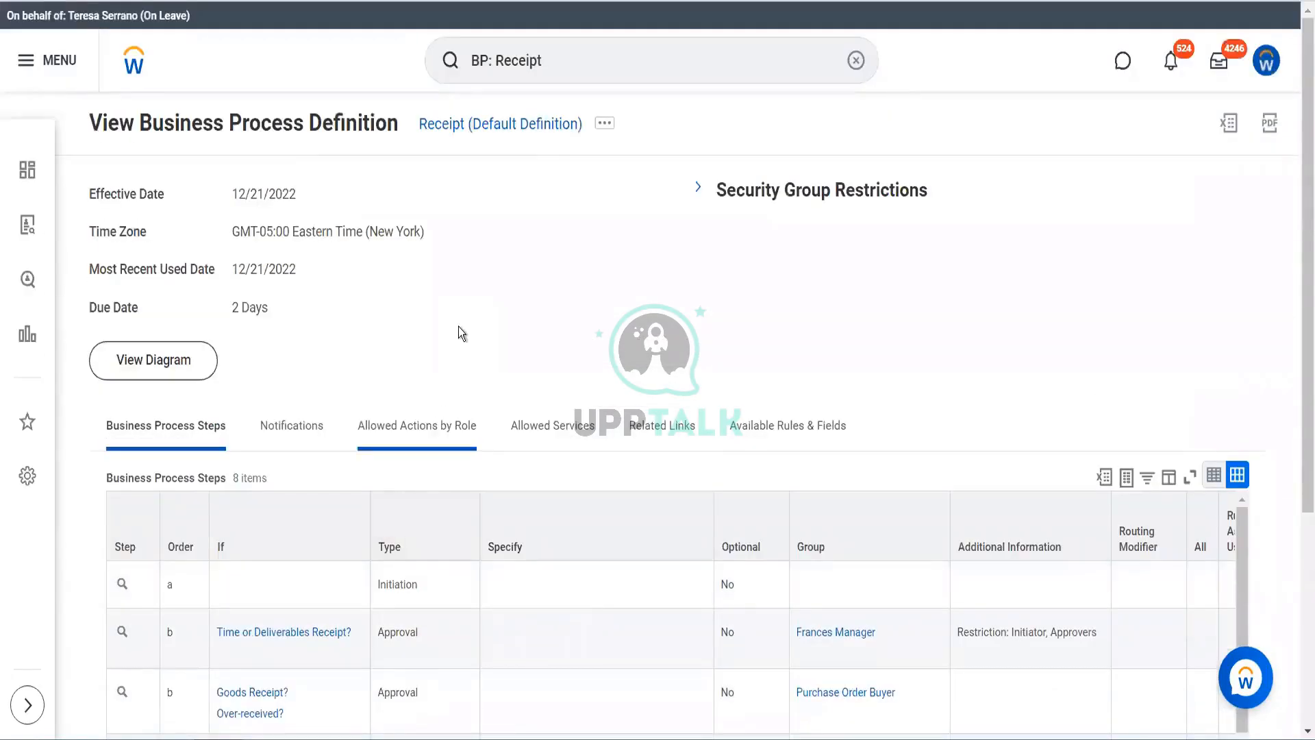
- View the business process security policy for Receipt and review who can start, act on and view the process
{"action": "mouse_move", "coordinate": [603, 129]}
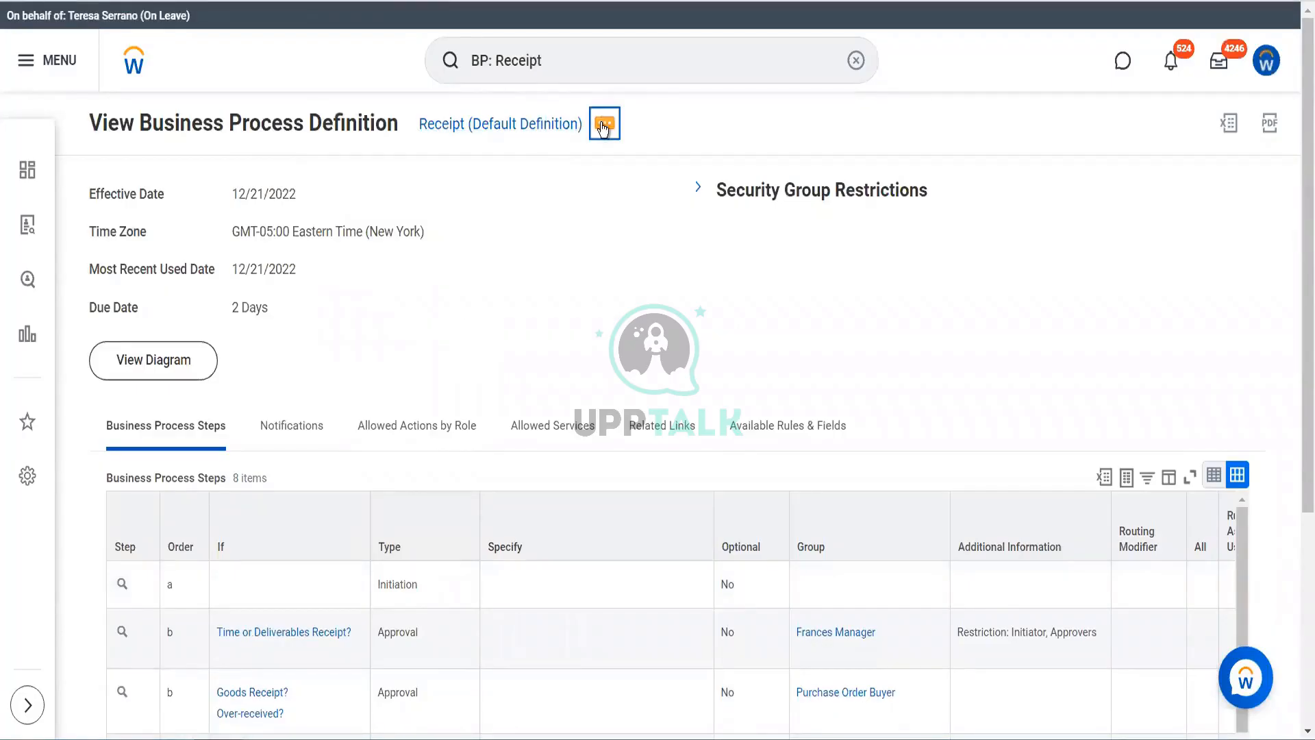
{"action": "left_click", "coordinate": [603, 129]}
{"action": "mouse_move", "coordinate": [744, 247]}
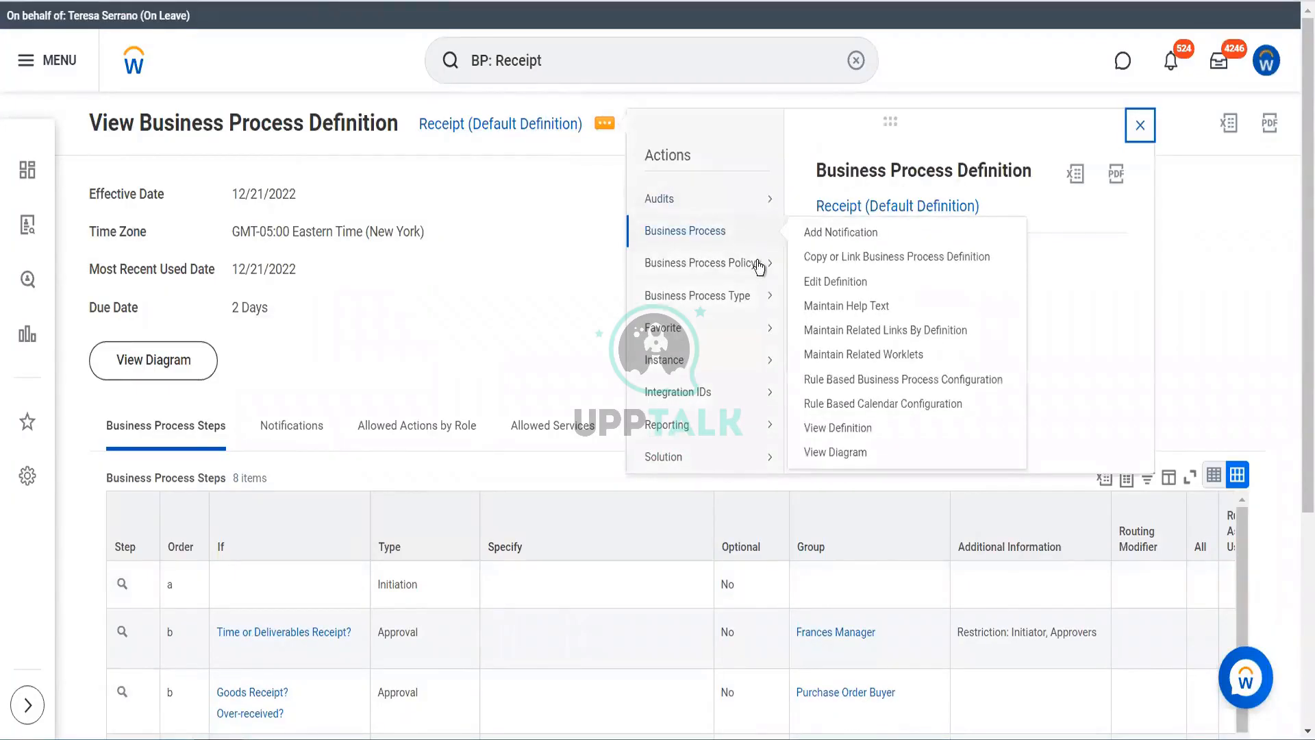
{"action": "mouse_move", "coordinate": [764, 270]}
{"action": "left_click", "coordinate": [824, 268]}
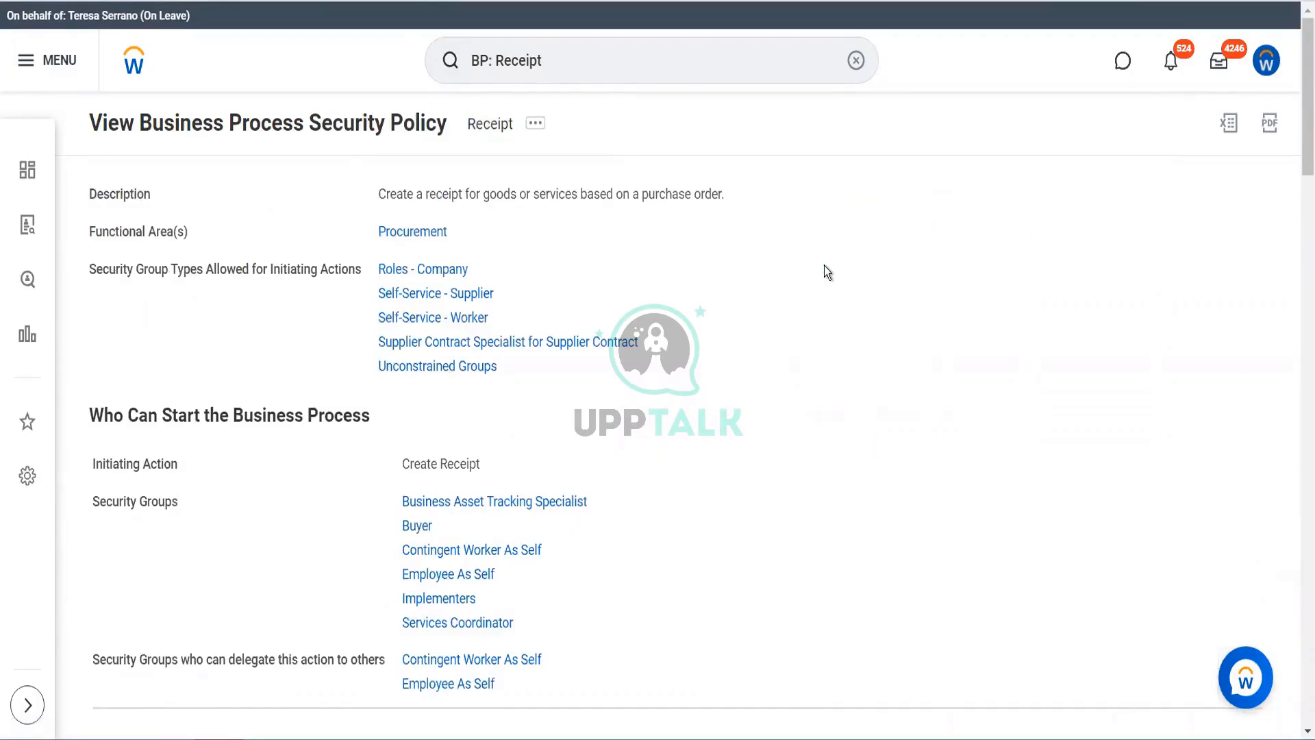
{"action": "scroll", "coordinate": [824, 267], "scroll_direction": "down", "scroll_amount": 8}
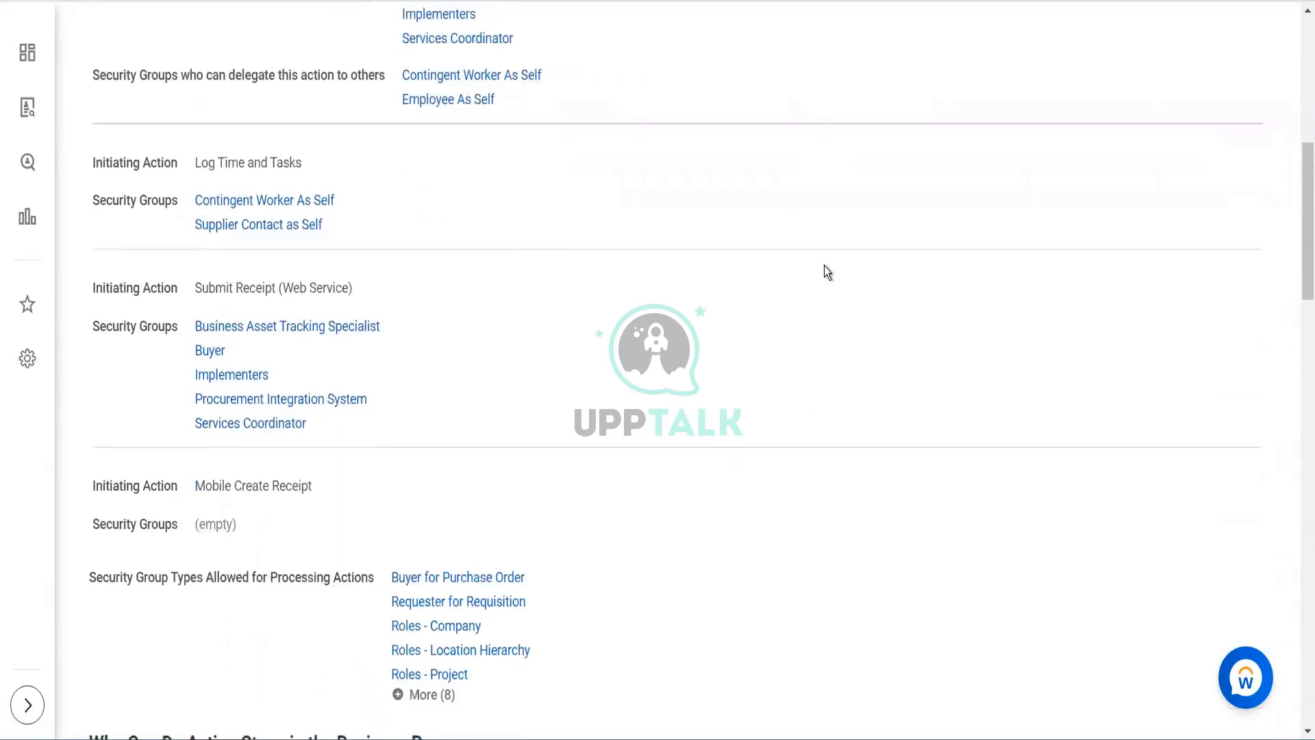
{"action": "scroll", "coordinate": [825, 267], "scroll_direction": "down", "scroll_amount": 10}
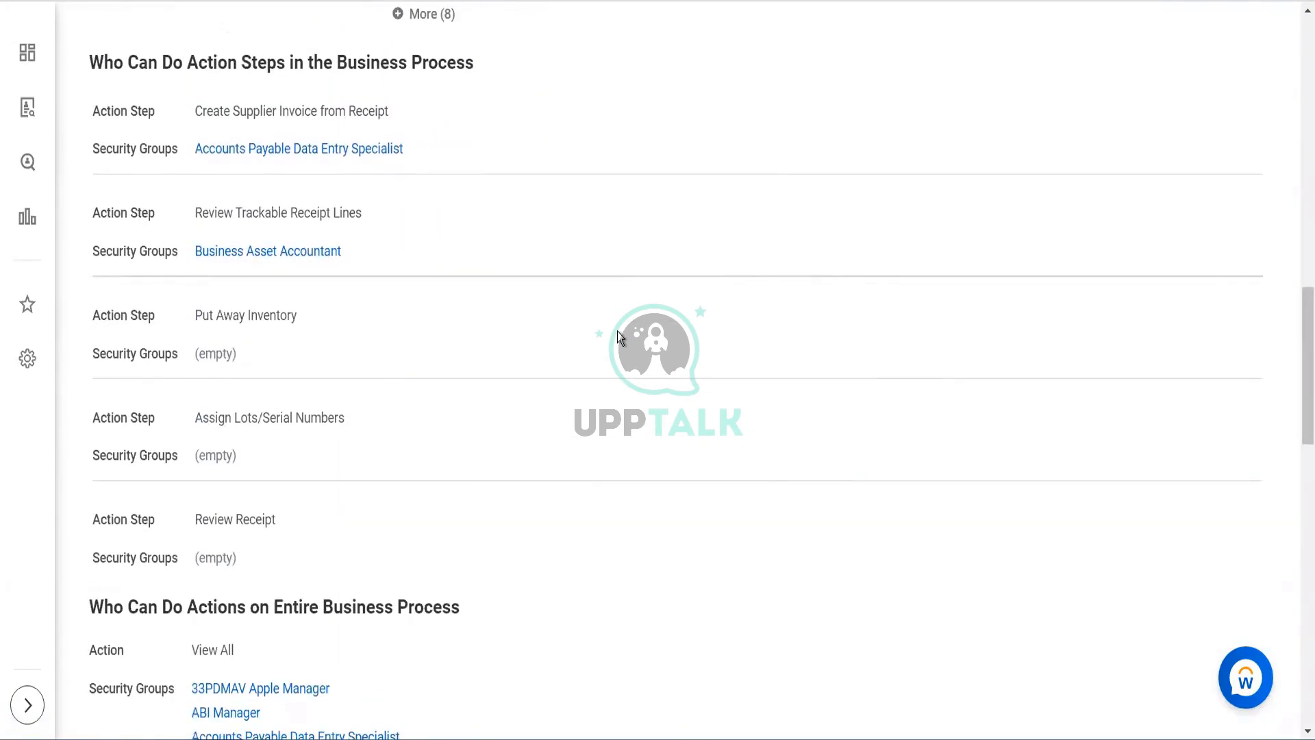
{"action": "scroll", "coordinate": [619, 337], "scroll_direction": "down", "scroll_amount": 6}
{"action": "scroll", "coordinate": [619, 372], "scroll_direction": "up", "scroll_amount": 20}
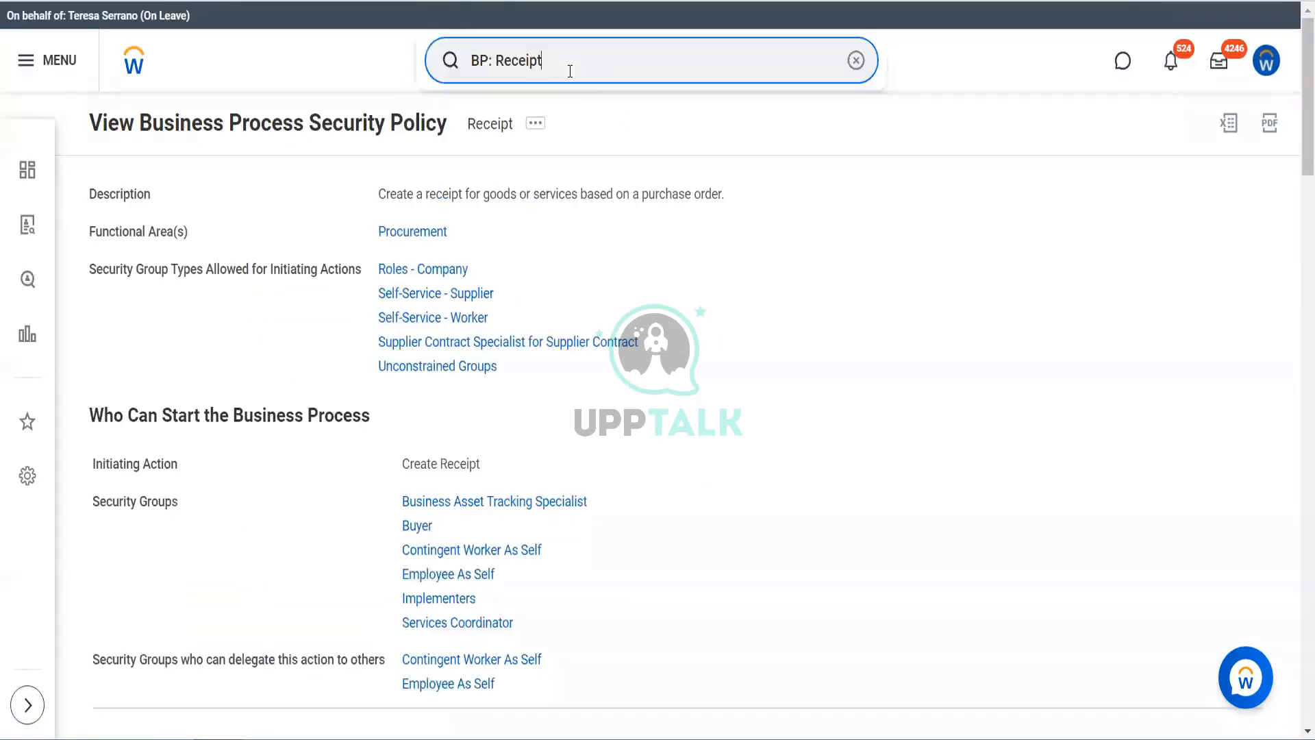
- Search for "find rece" and open the Find Receipts report
{"action": "left_click", "coordinate": [572, 66]}
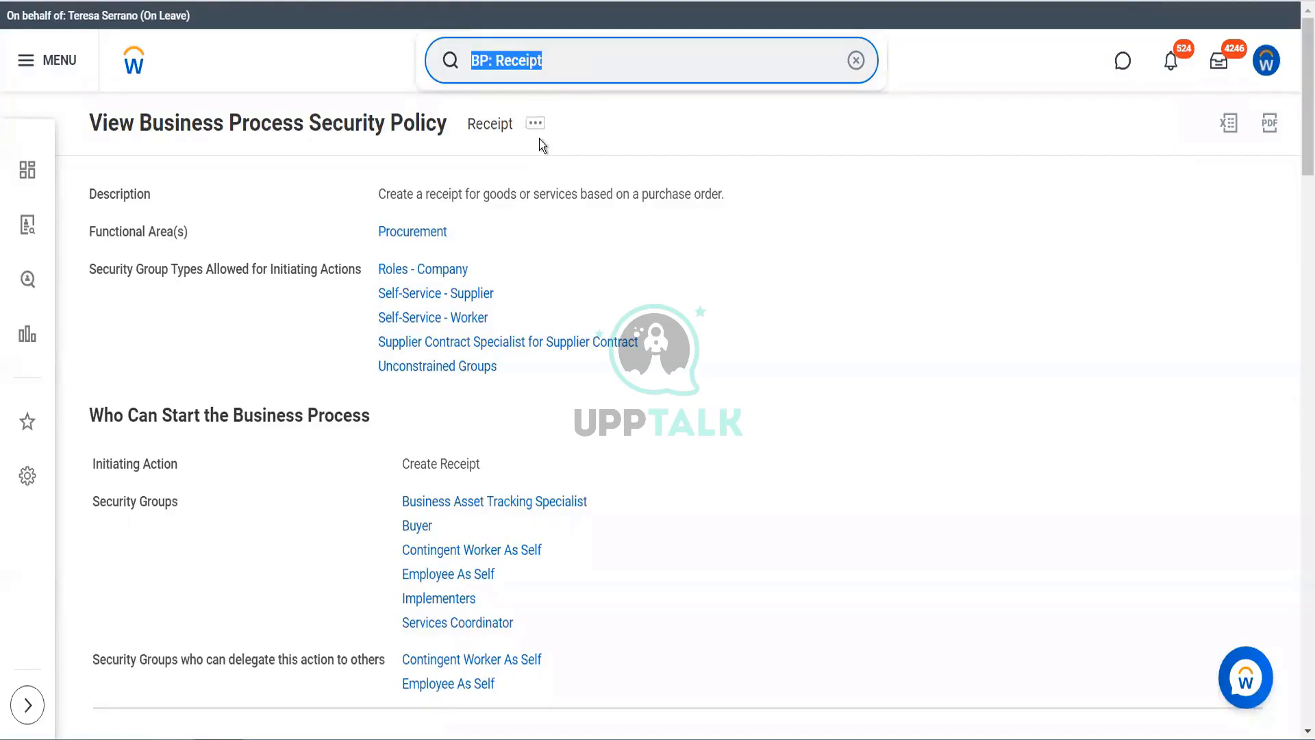
{"action": "type", "text": "find"}
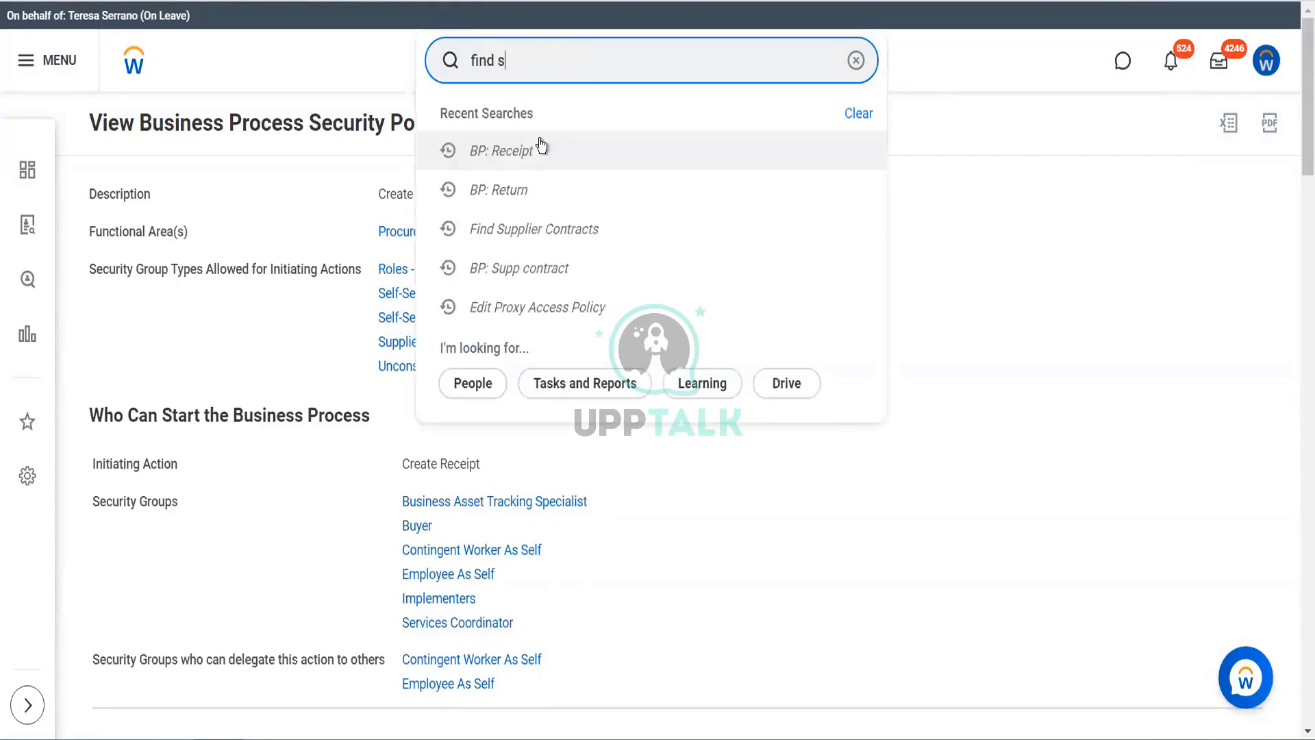
{"action": "type", "text": " rece"}
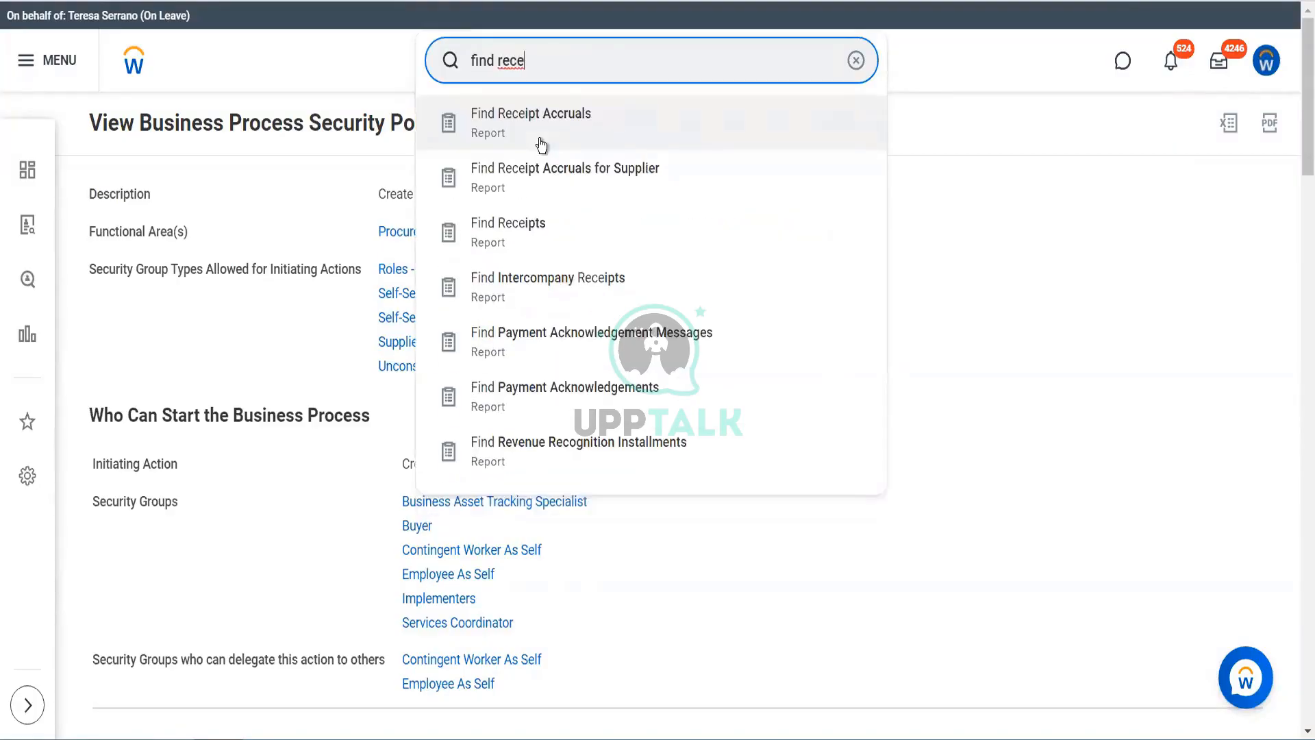
{"action": "left_click", "coordinate": [532, 225]}
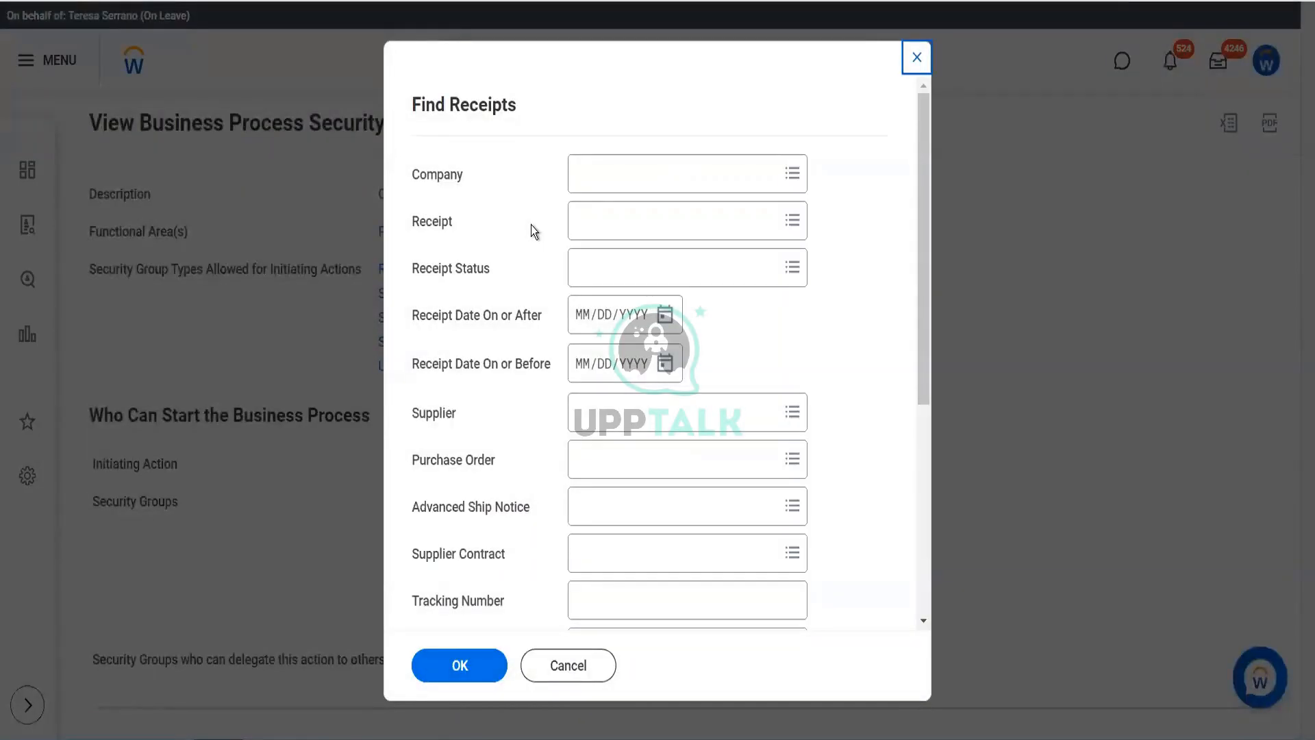
- Run the Find Receipts report for company OG001 The Olive Garden
{"action": "left_click", "coordinate": [612, 179]}
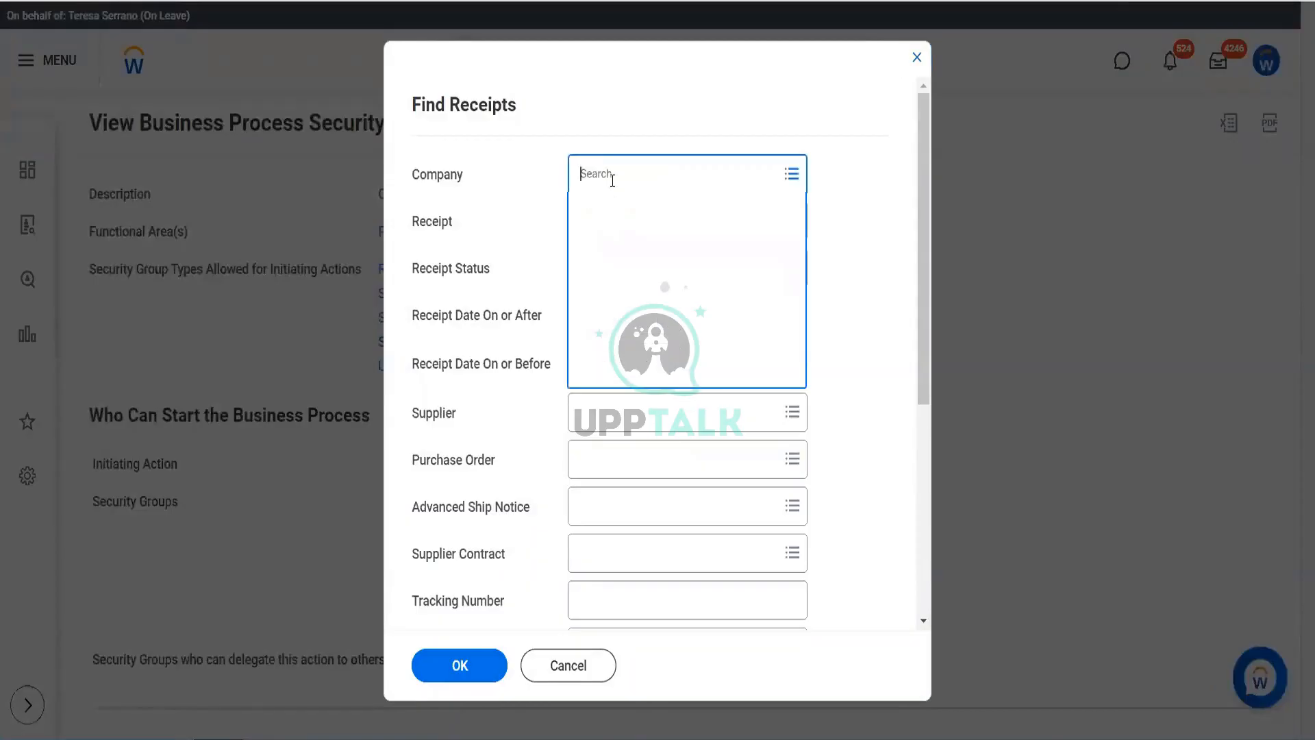
{"action": "type", "text": "og001"}
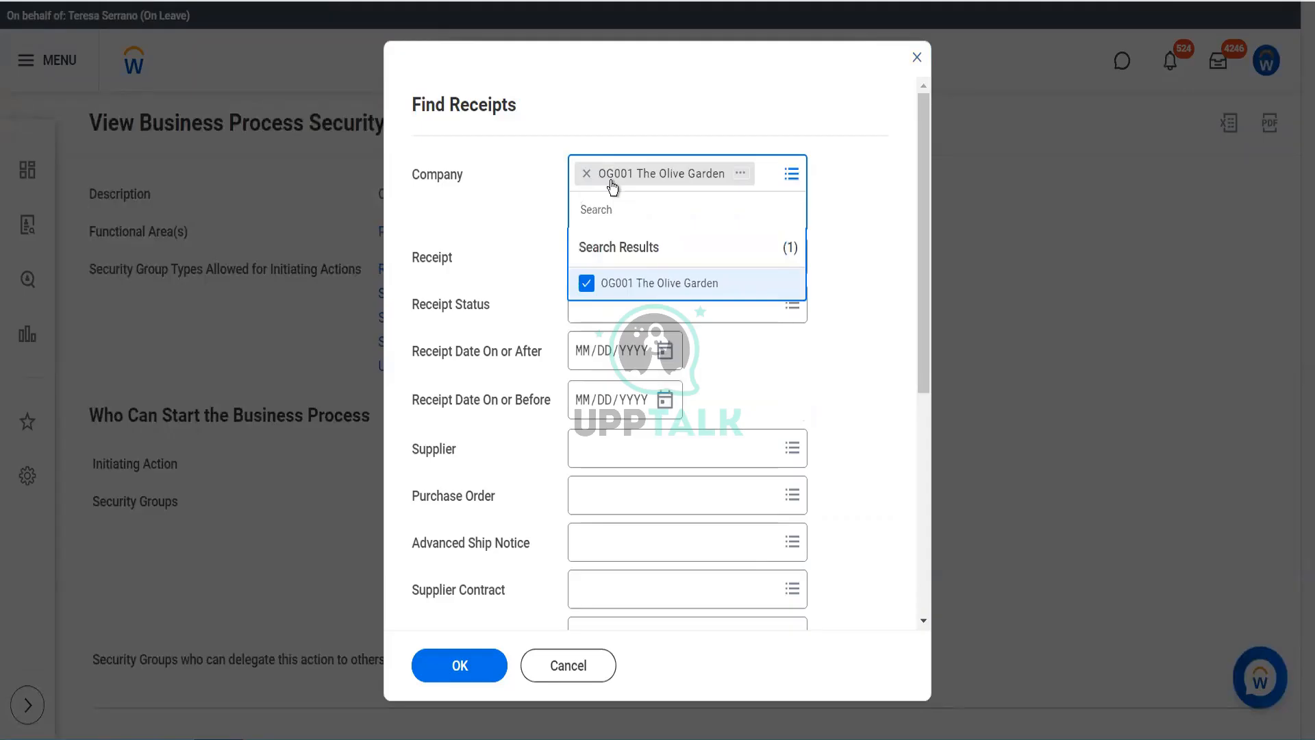
{"action": "left_click", "coordinate": [520, 223]}
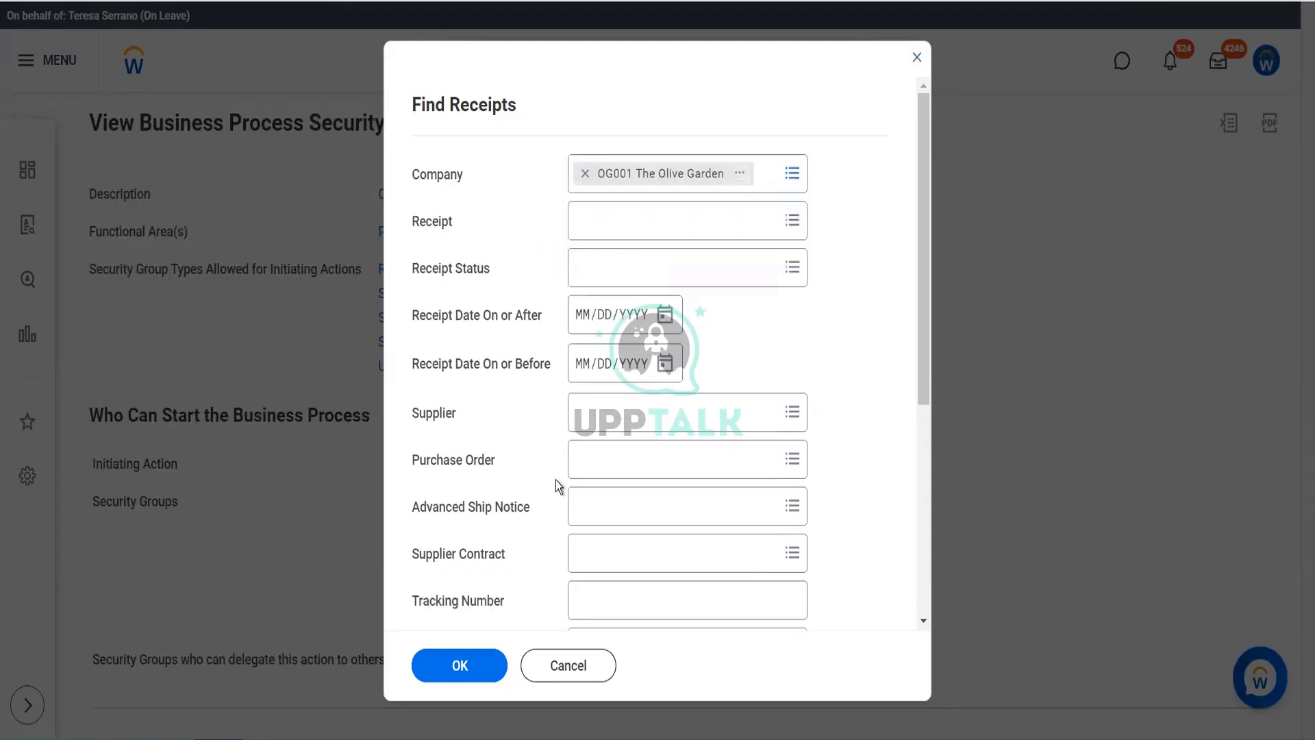
{"action": "left_click", "coordinate": [458, 665]}
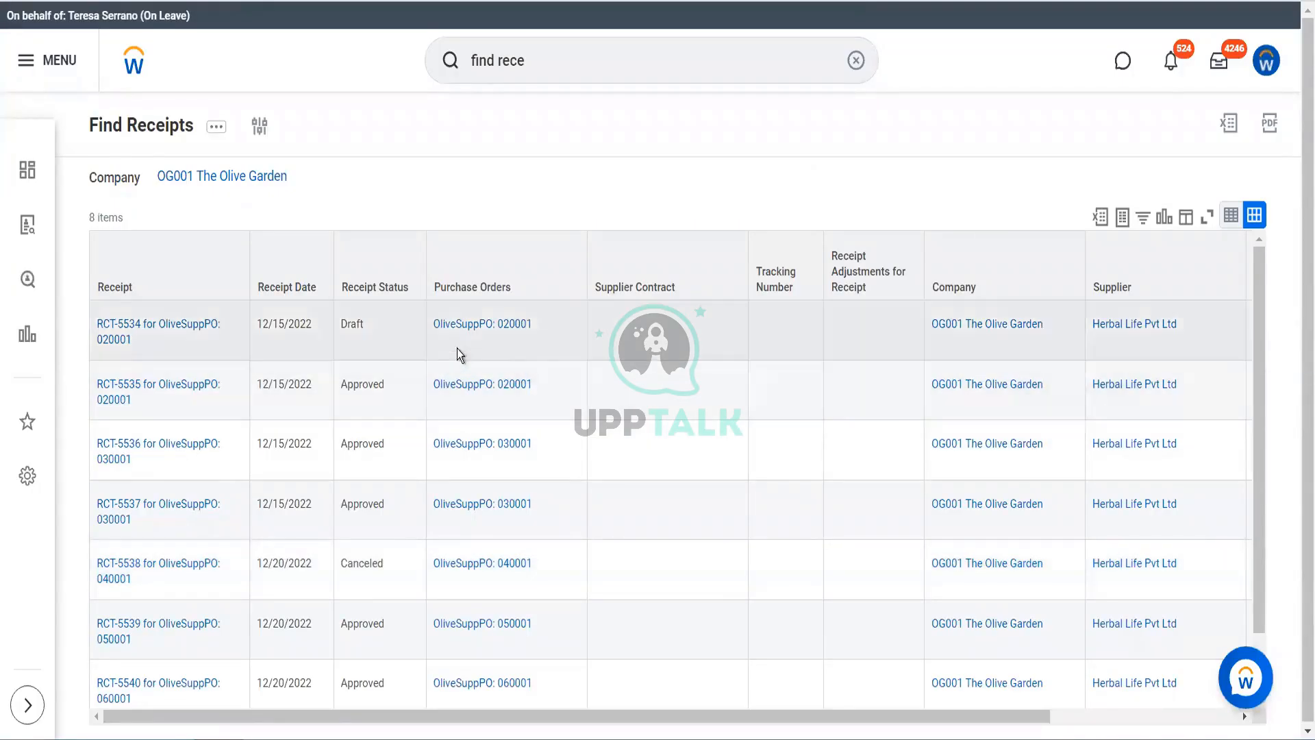
- Look through the receipts listed for the company and open the one linked to the Second Contract supplier contract
{"action": "scroll", "coordinate": [540, 352], "scroll_direction": "right", "scroll_amount": 3}
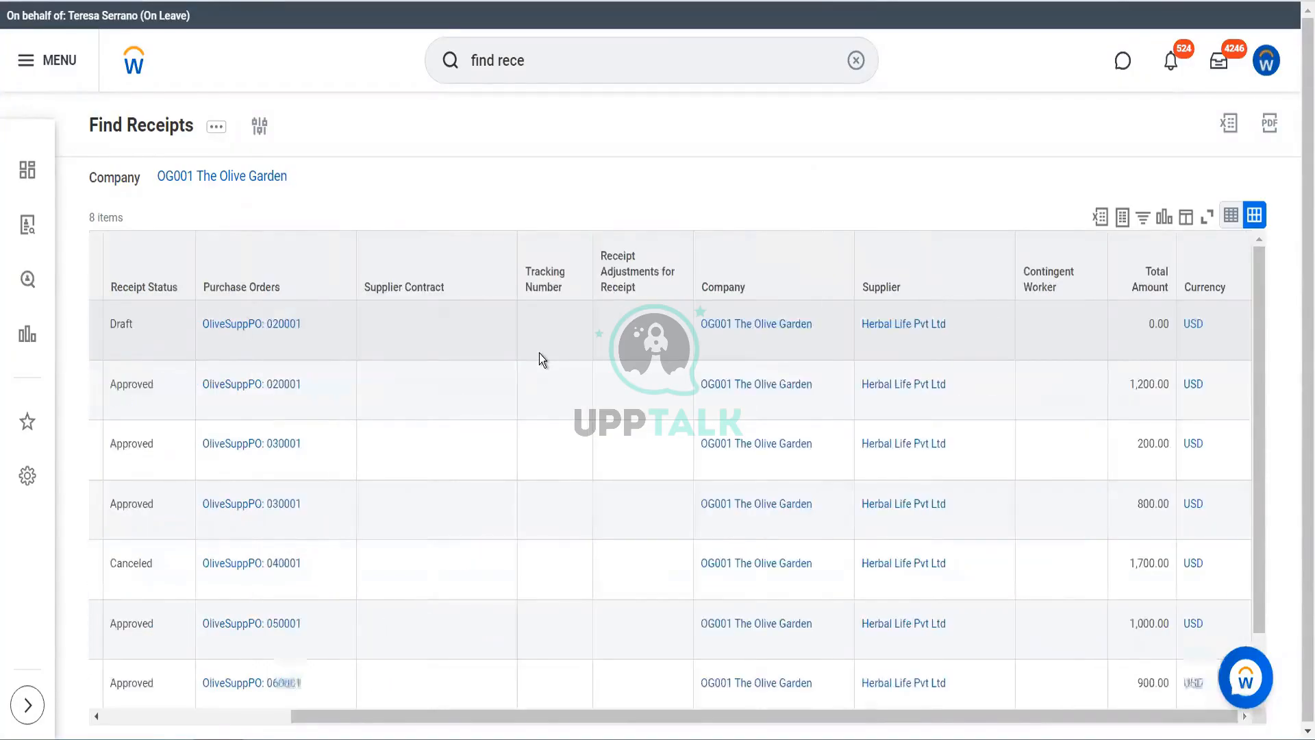
{"action": "scroll", "coordinate": [542, 359], "scroll_direction": "left", "scroll_amount": 3}
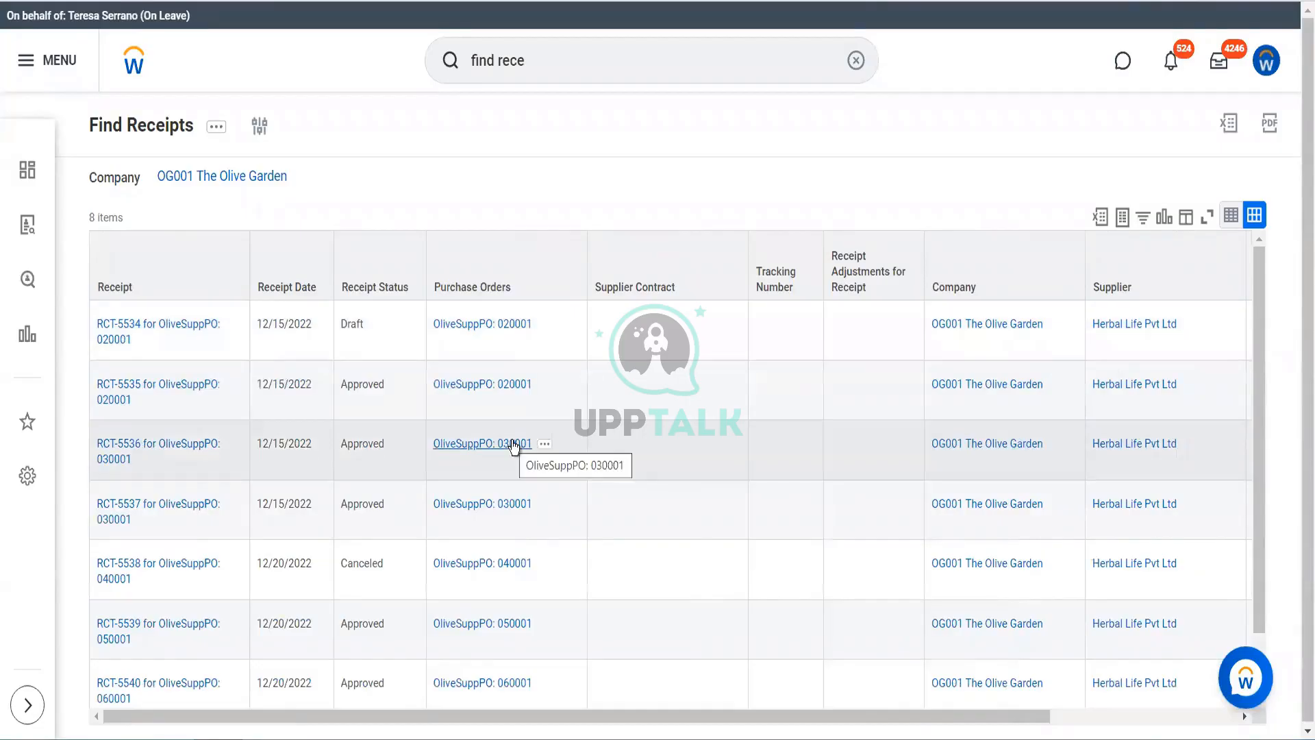
{"action": "scroll", "coordinate": [515, 446], "scroll_direction": "down", "scroll_amount": 1}
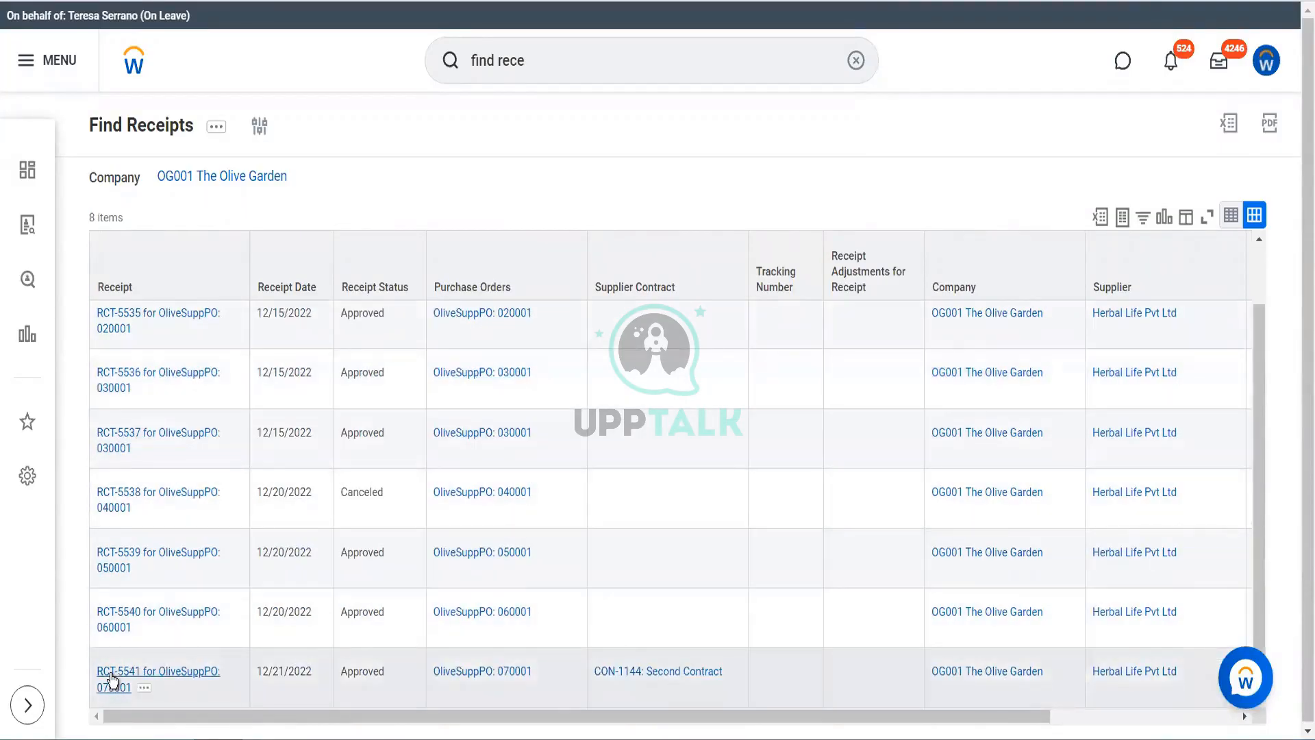
{"action": "left_click", "coordinate": [112, 678]}
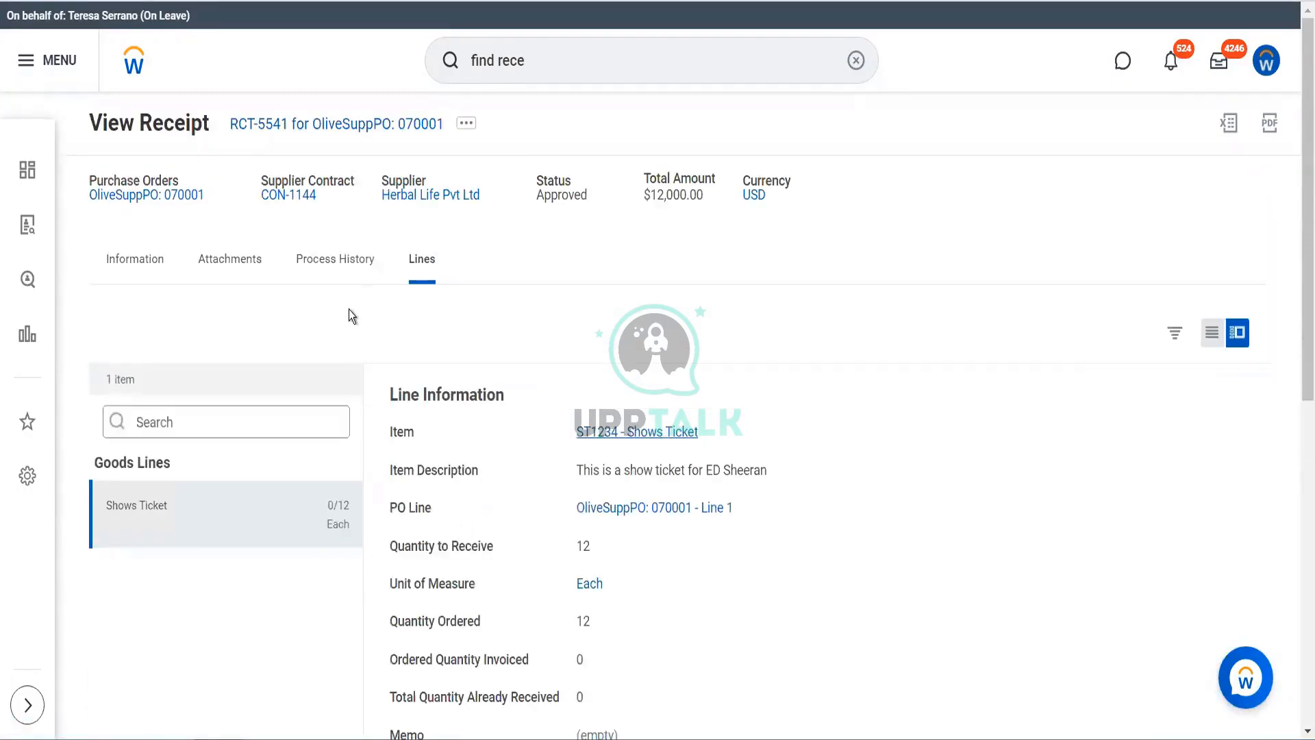
- Review the process history of the receipt
{"action": "left_click", "coordinate": [352, 281]}
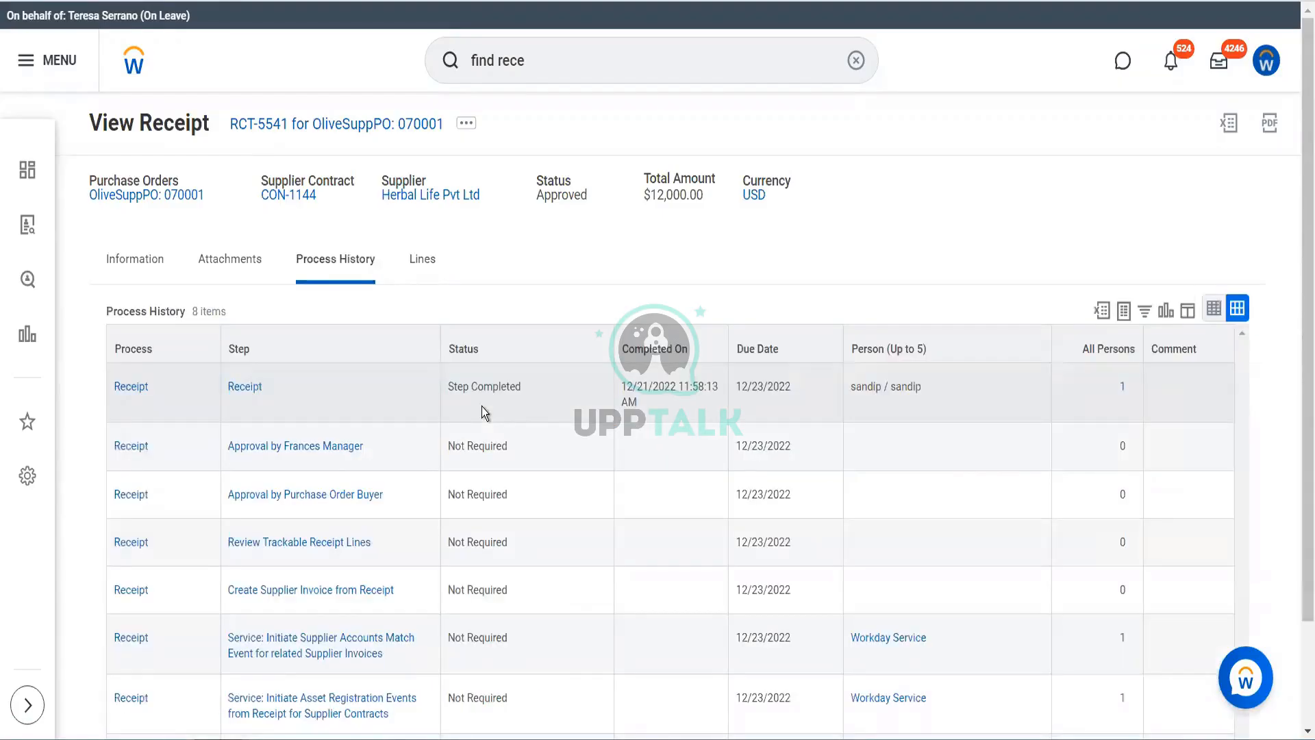
{"action": "scroll", "coordinate": [483, 405], "scroll_direction": "down", "scroll_amount": 2}
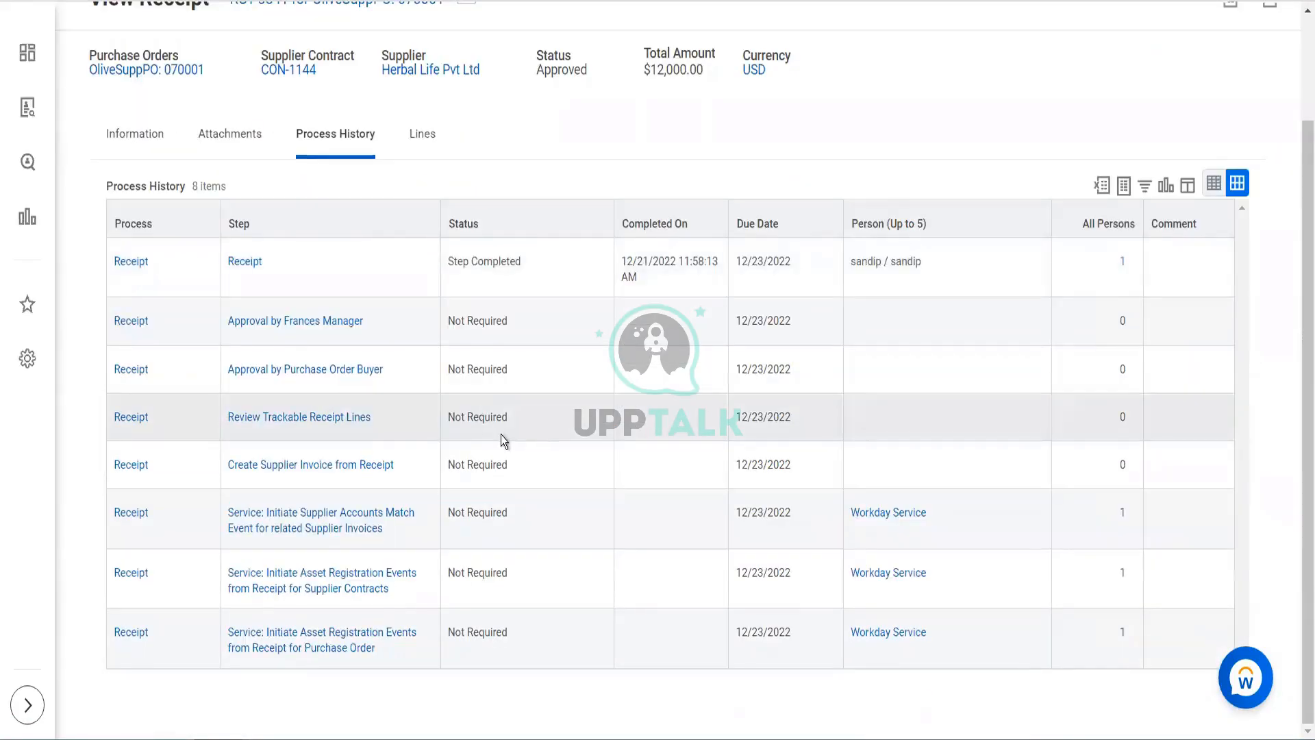
{"action": "scroll", "coordinate": [501, 434], "scroll_direction": "up", "scroll_amount": 2}
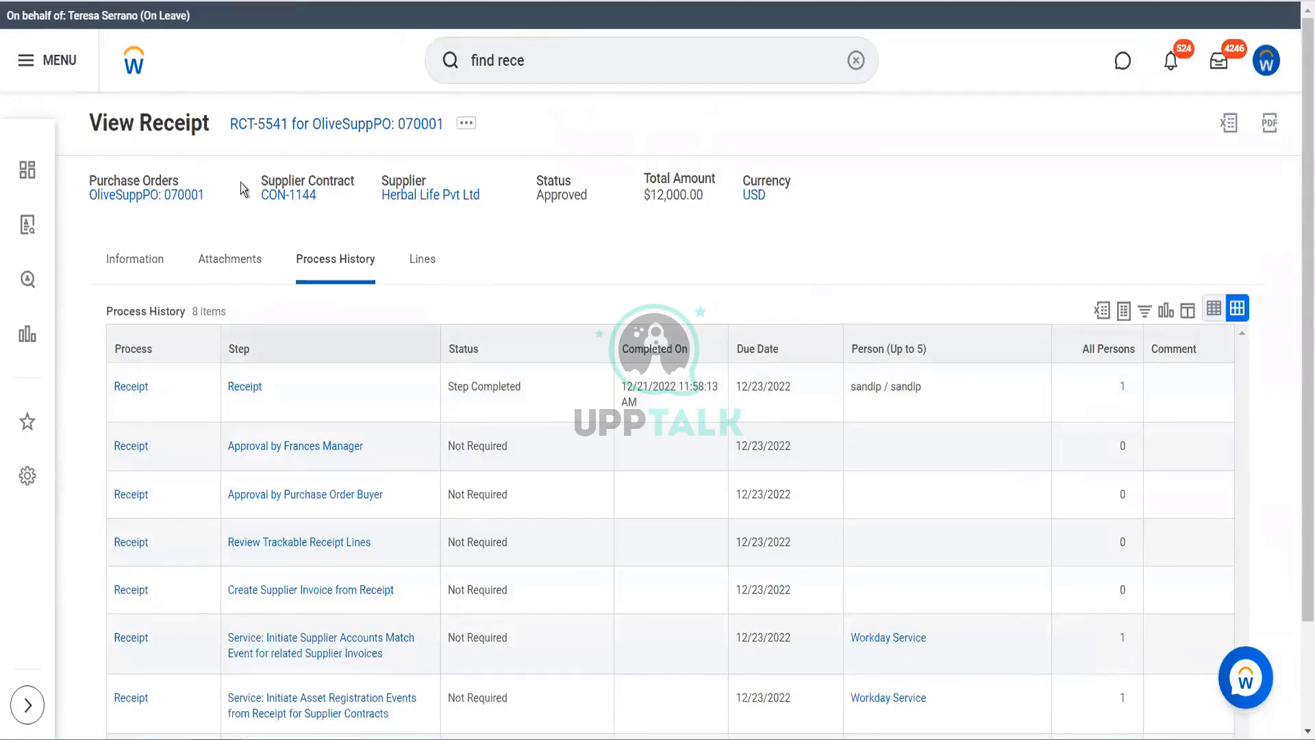
- Display the Purchase Order actions available for the purchase order linked to the receipt
{"action": "mouse_move", "coordinate": [219, 198]}
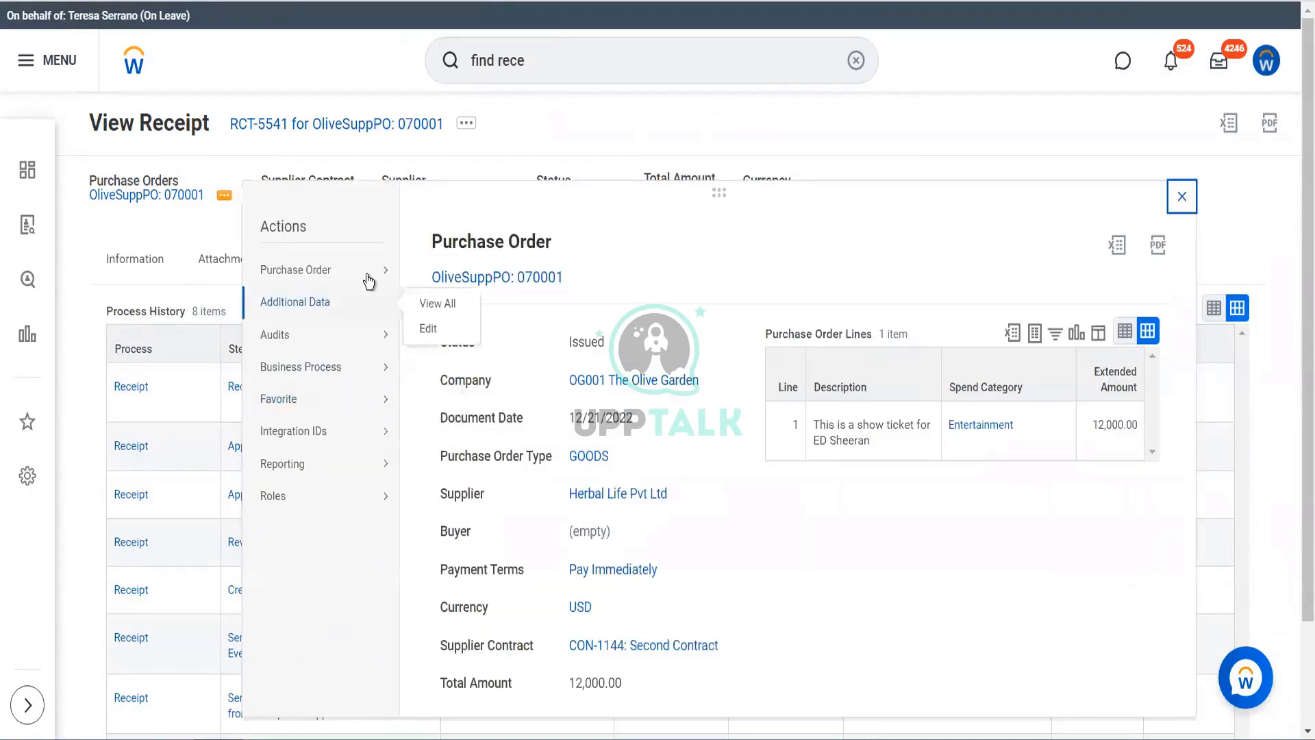
{"action": "mouse_move", "coordinate": [368, 281]}
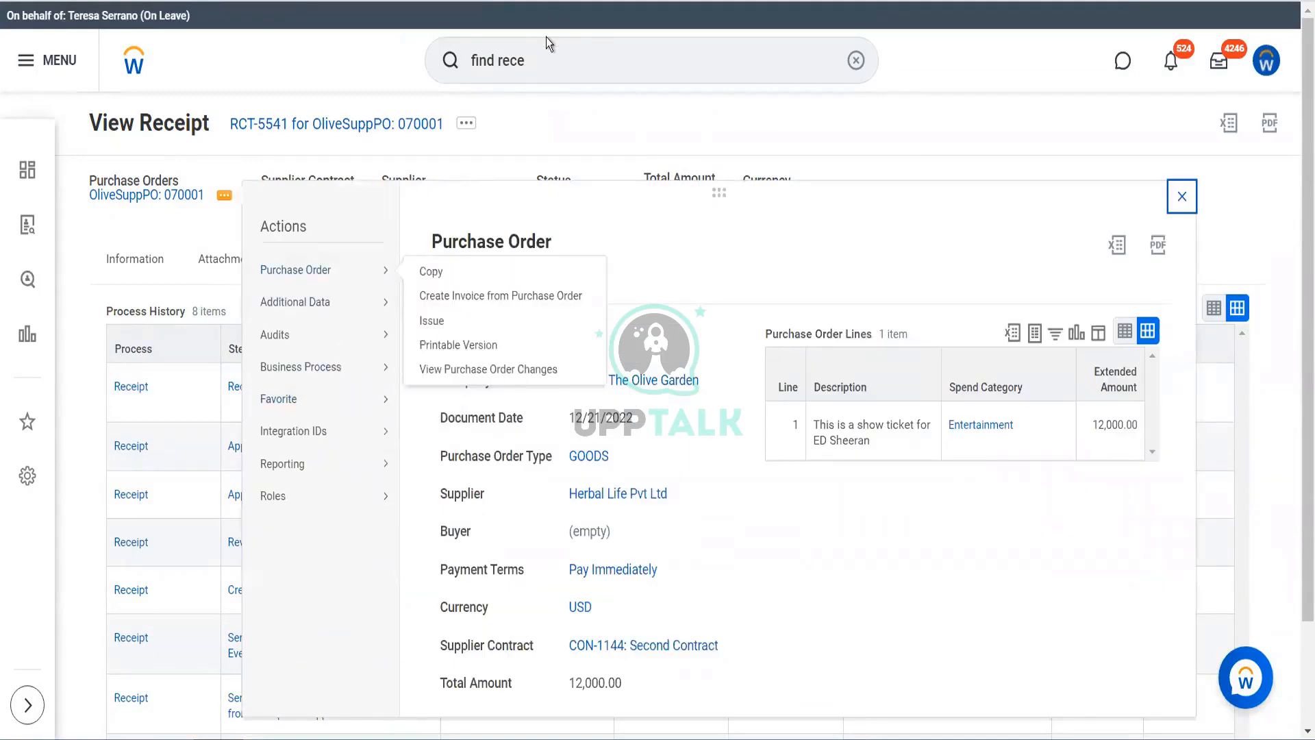
- Run the Stop Proxy task and confirm ending the current proxy session
{"action": "left_click", "coordinate": [434, 74]}
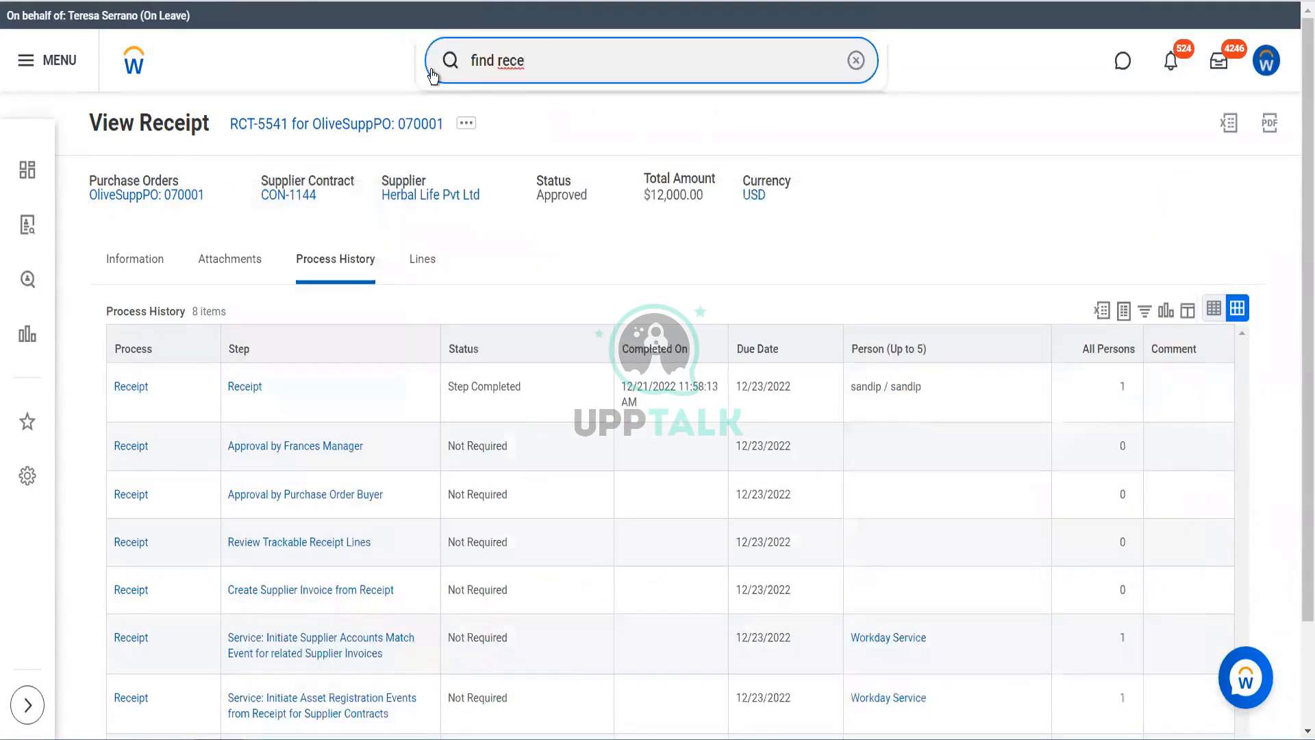
{"action": "type", "text": "stop prox"}
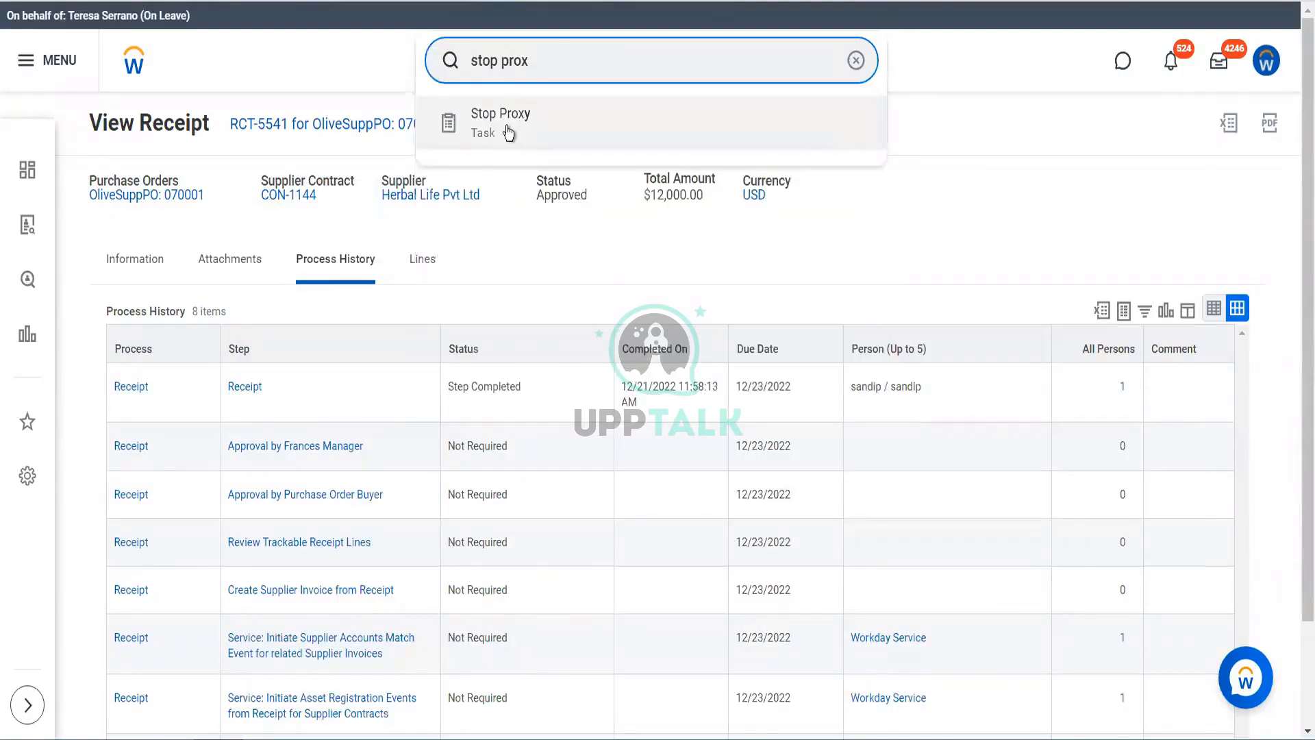
{"action": "left_click", "coordinate": [508, 130]}
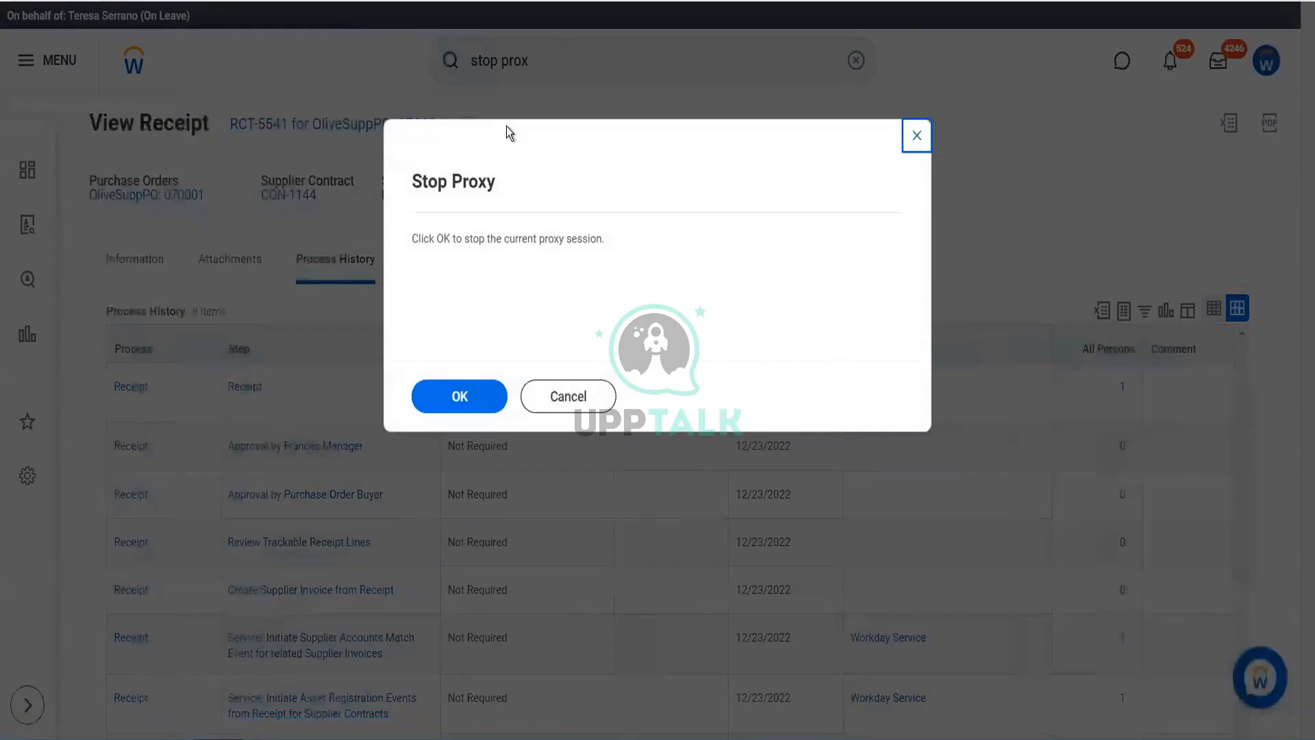
{"action": "left_click", "coordinate": [475, 394]}
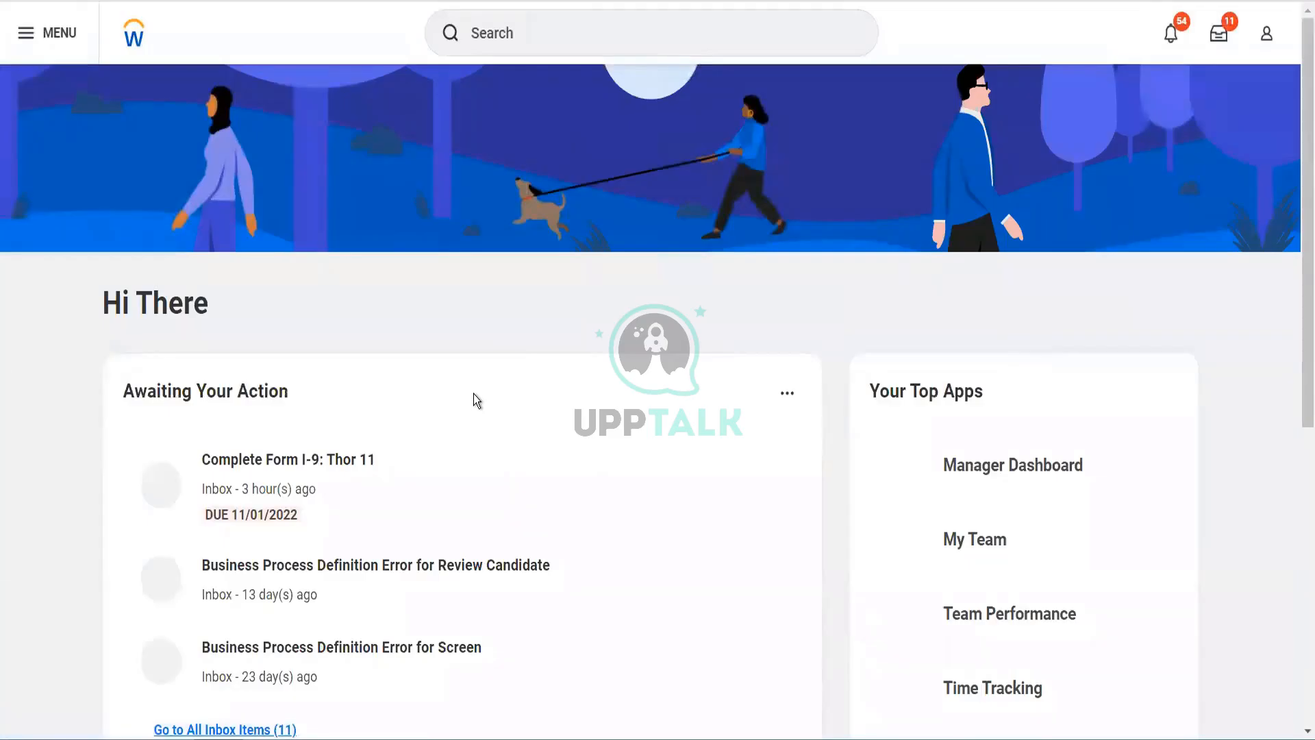
- Run the Find Supplier Contracts report for company OG001 The Olive Garden
{"action": "left_click", "coordinate": [540, 29]}
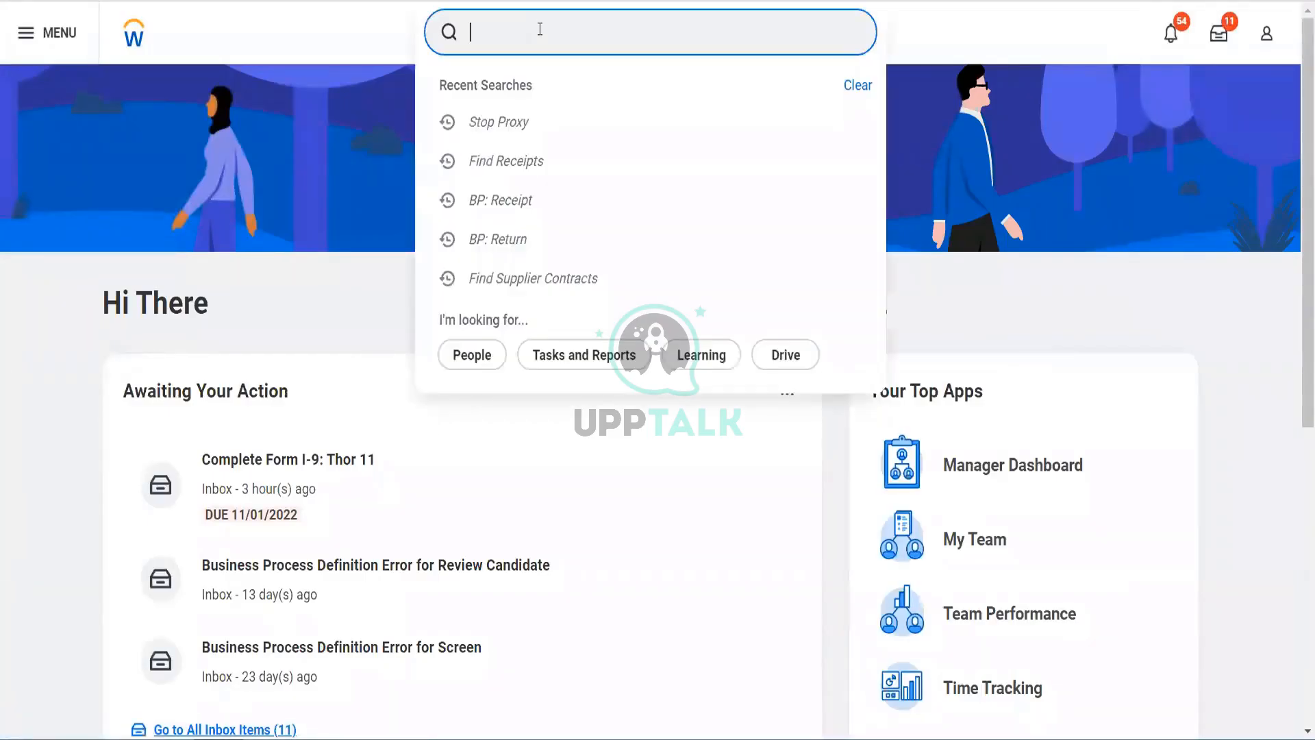
{"action": "type", "text": "find supp contrat"}
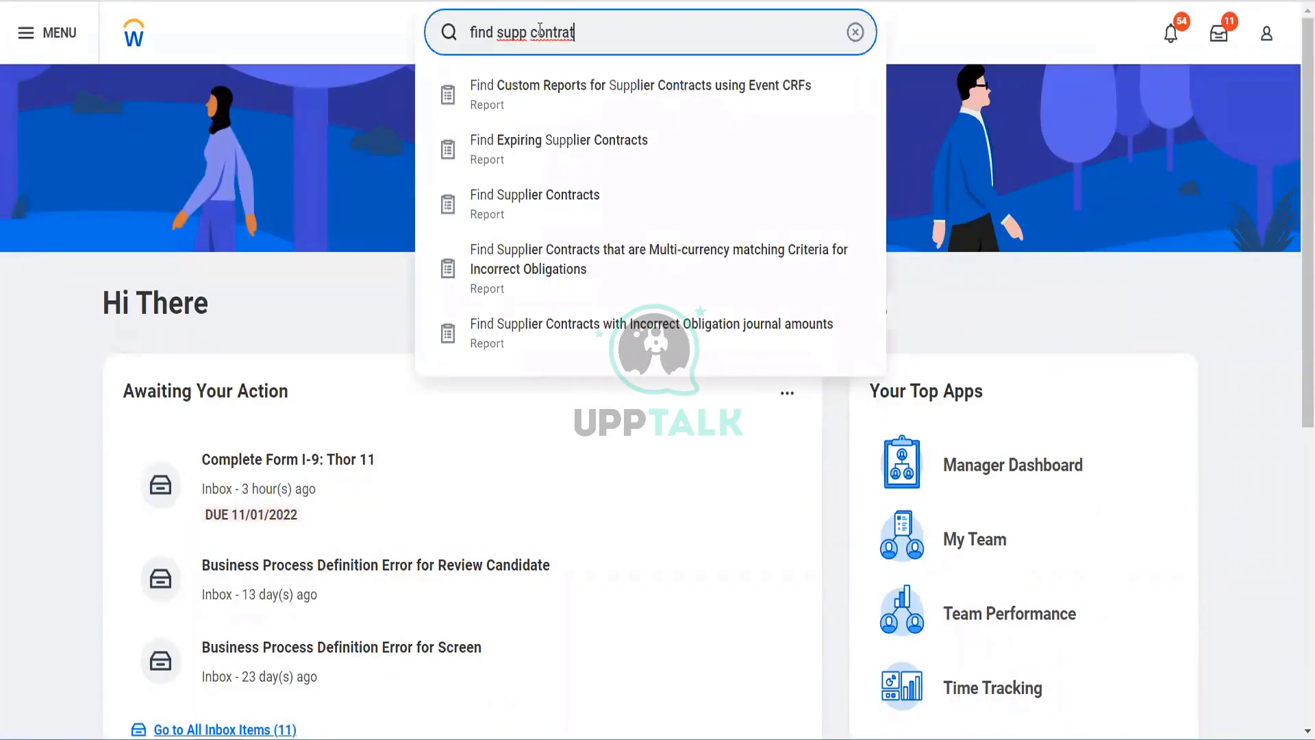
{"action": "key", "text": "Down"}
{"action": "key", "text": "Down"}
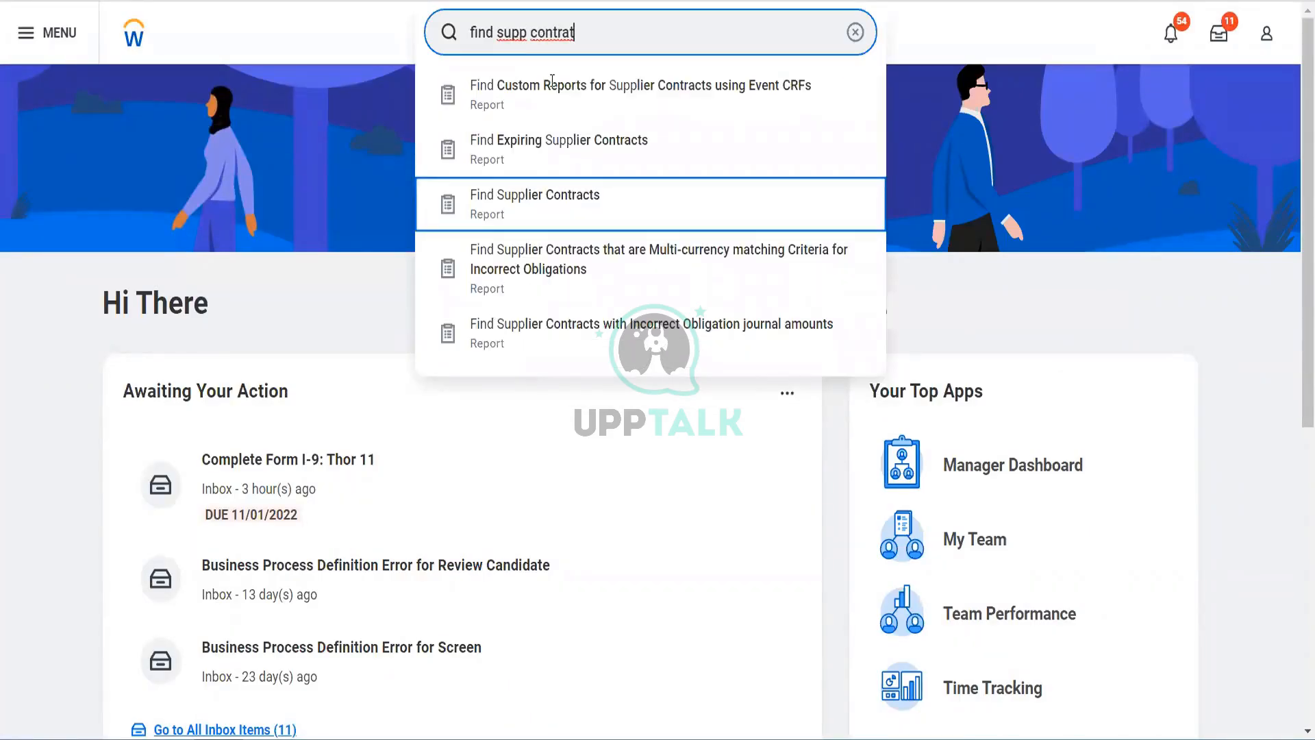
{"action": "key", "text": "Return"}
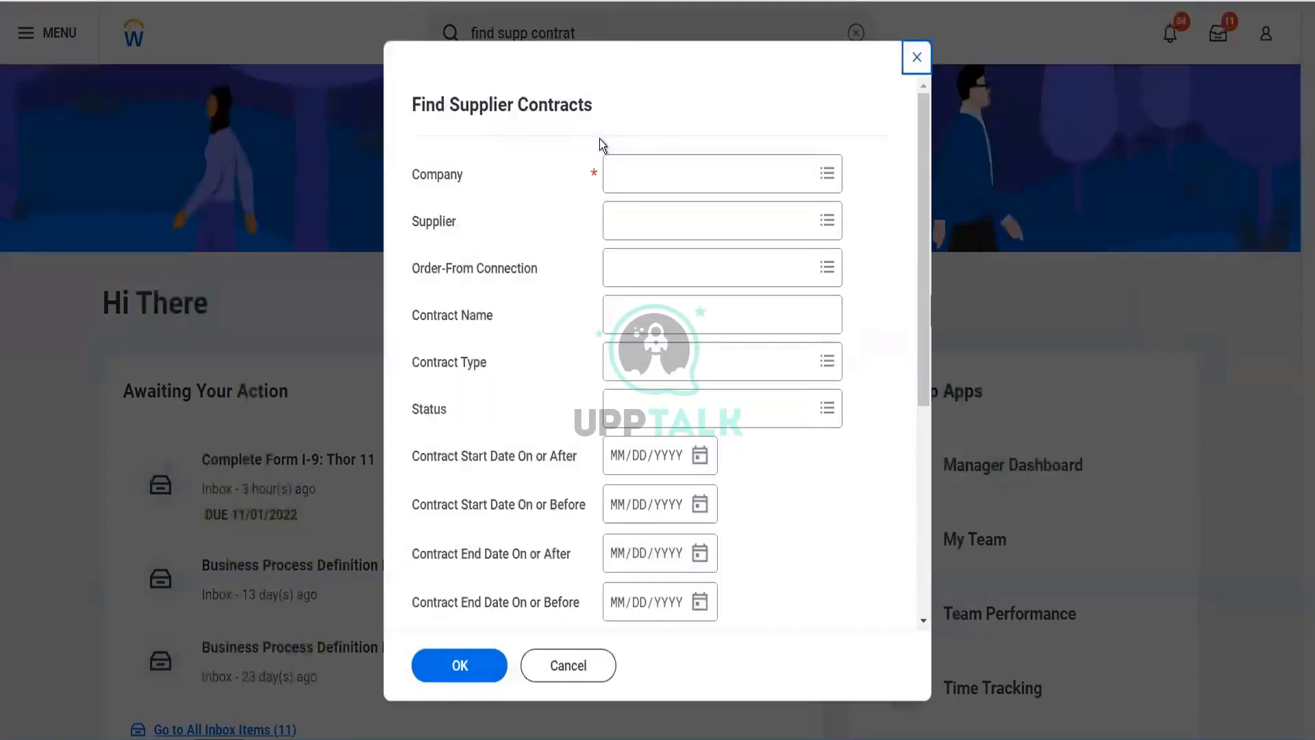
{"action": "left_click", "coordinate": [627, 176]}
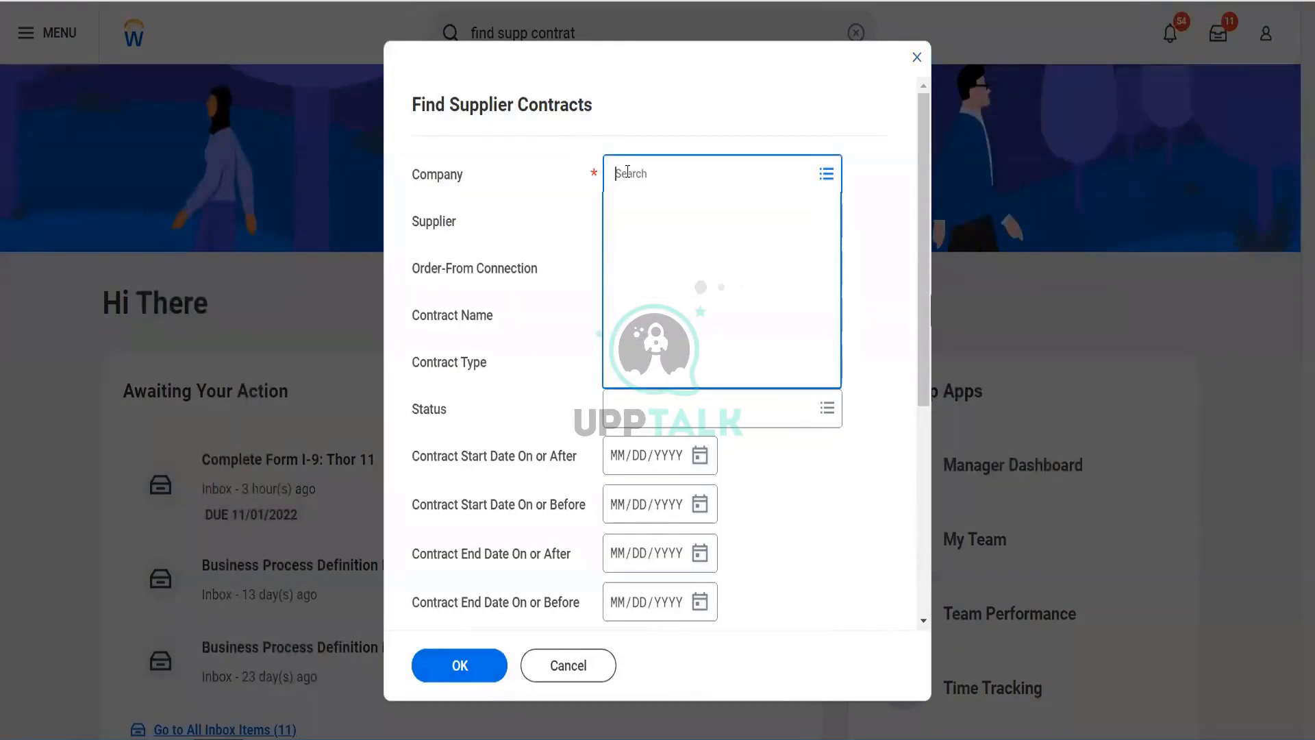
{"action": "type", "text": "oc001"}
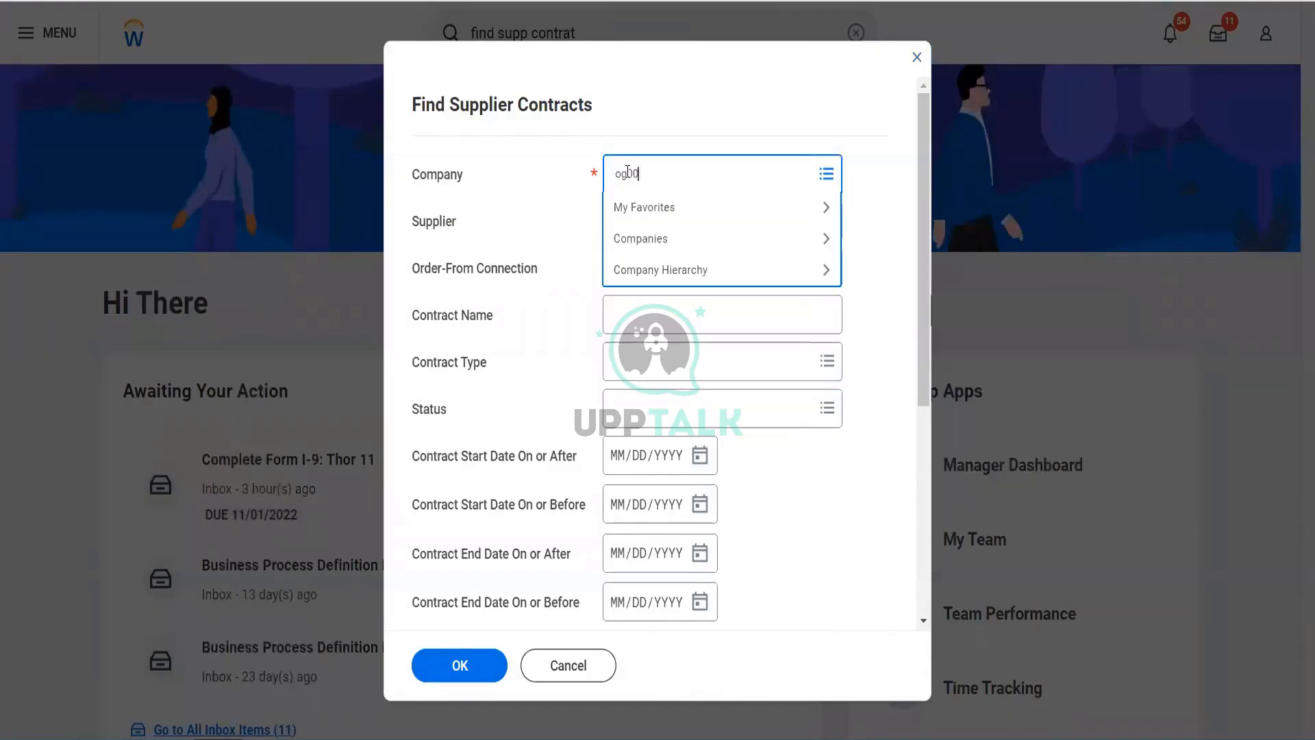
{"action": "key", "text": "Return"}
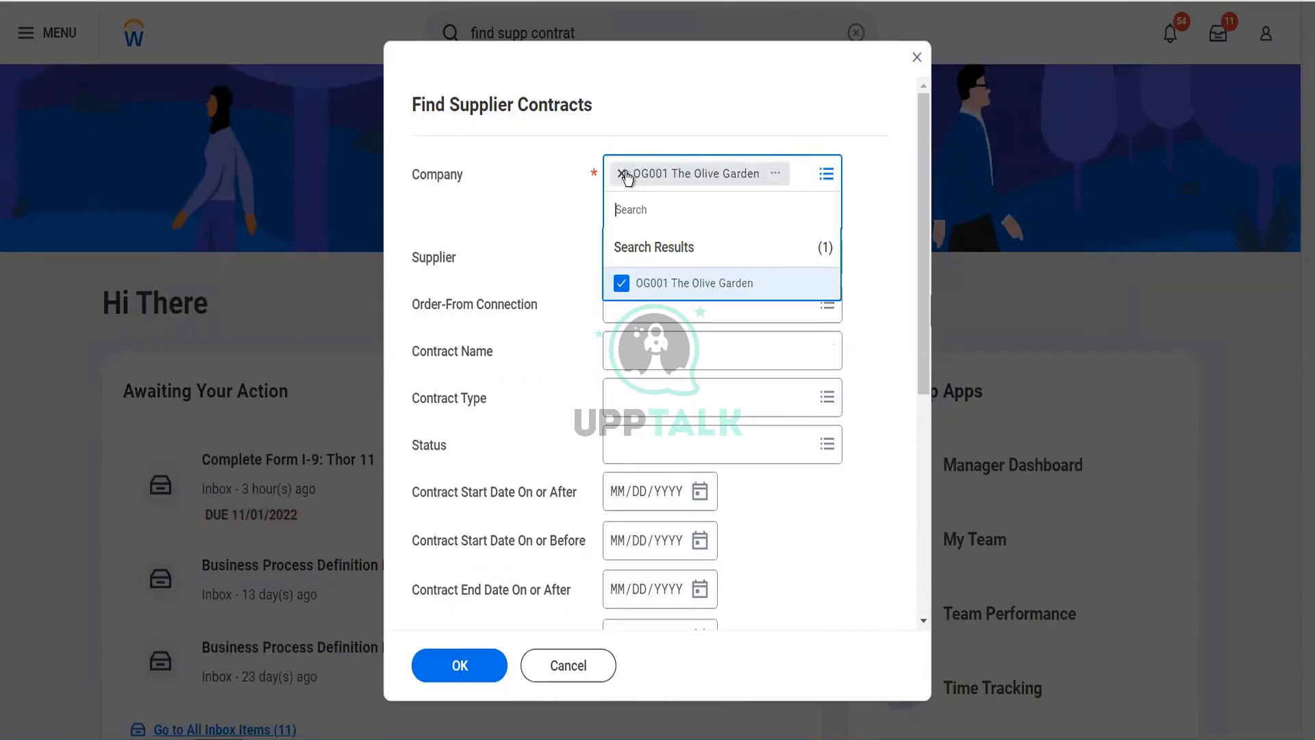
{"action": "left_click", "coordinate": [549, 413]}
{"action": "left_click", "coordinate": [459, 662]}
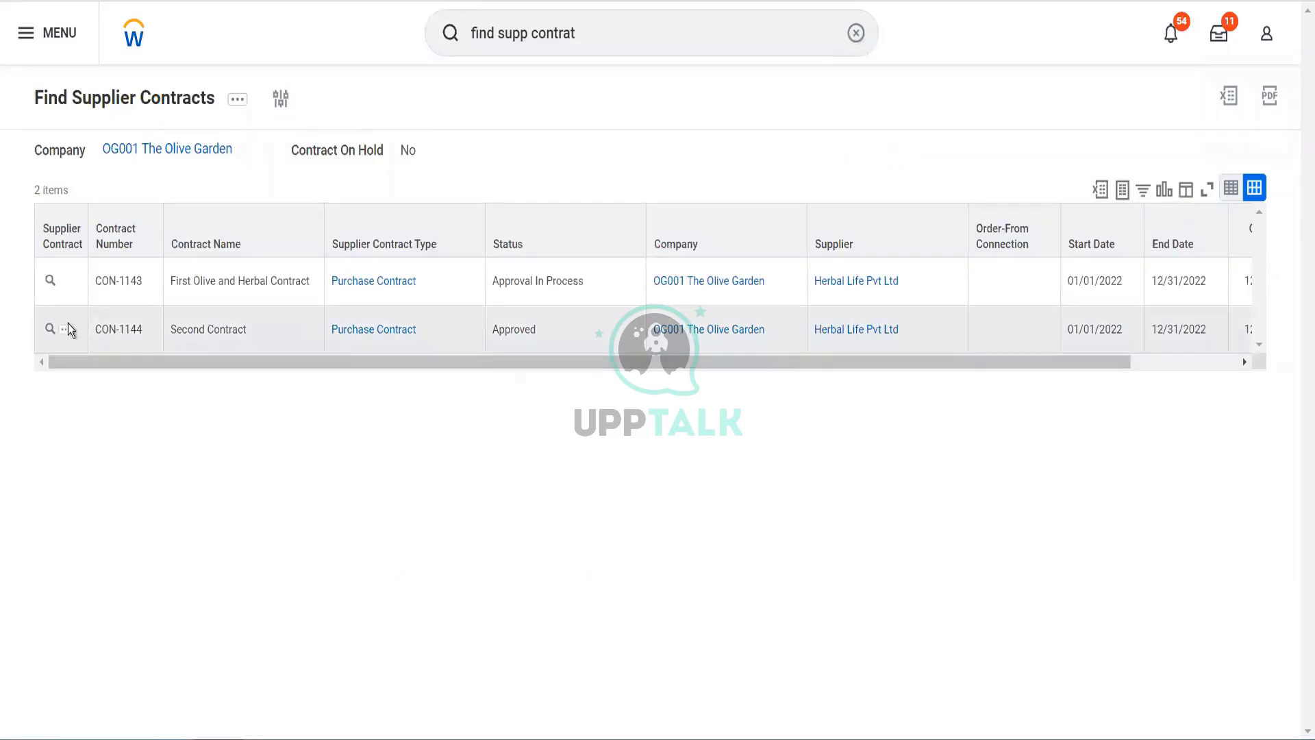
- Look through the related actions of the supplier contract named Second Contract and open its full view
{"action": "left_click", "coordinate": [67, 330]}
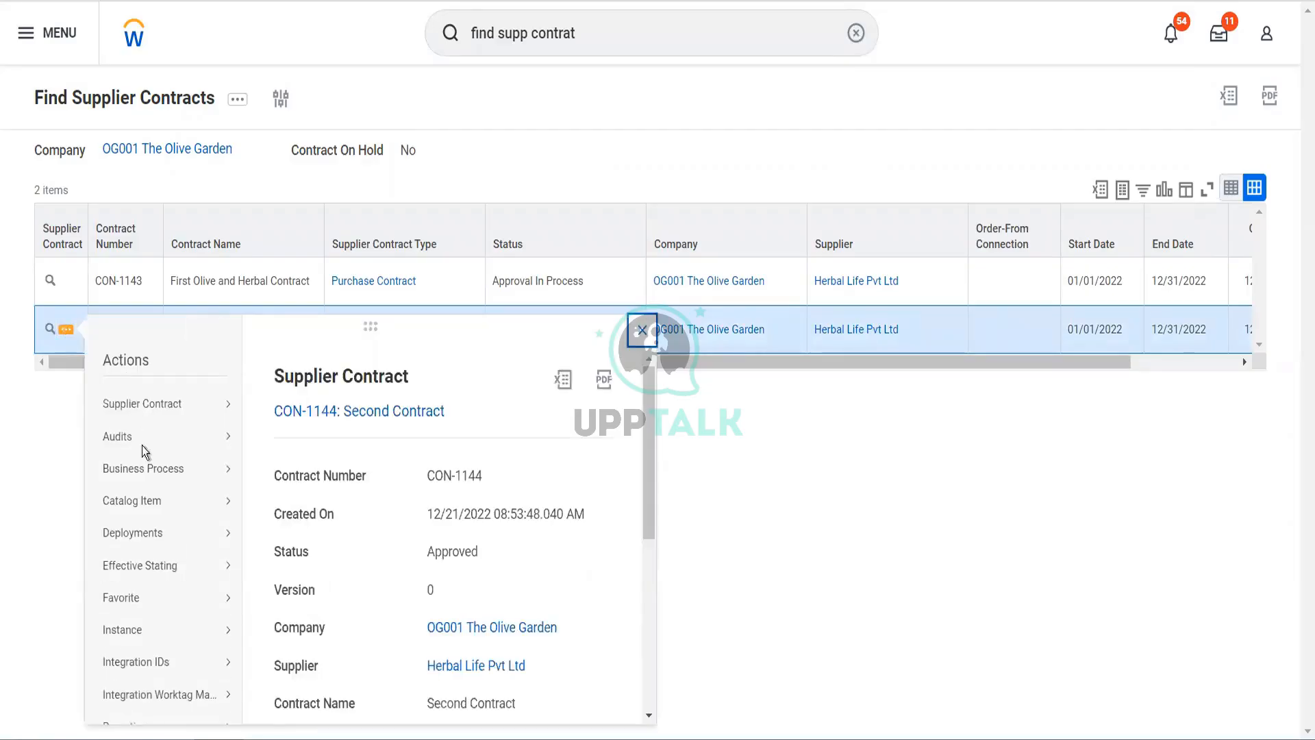
{"action": "scroll", "coordinate": [156, 568], "scroll_direction": "down", "scroll_amount": 4}
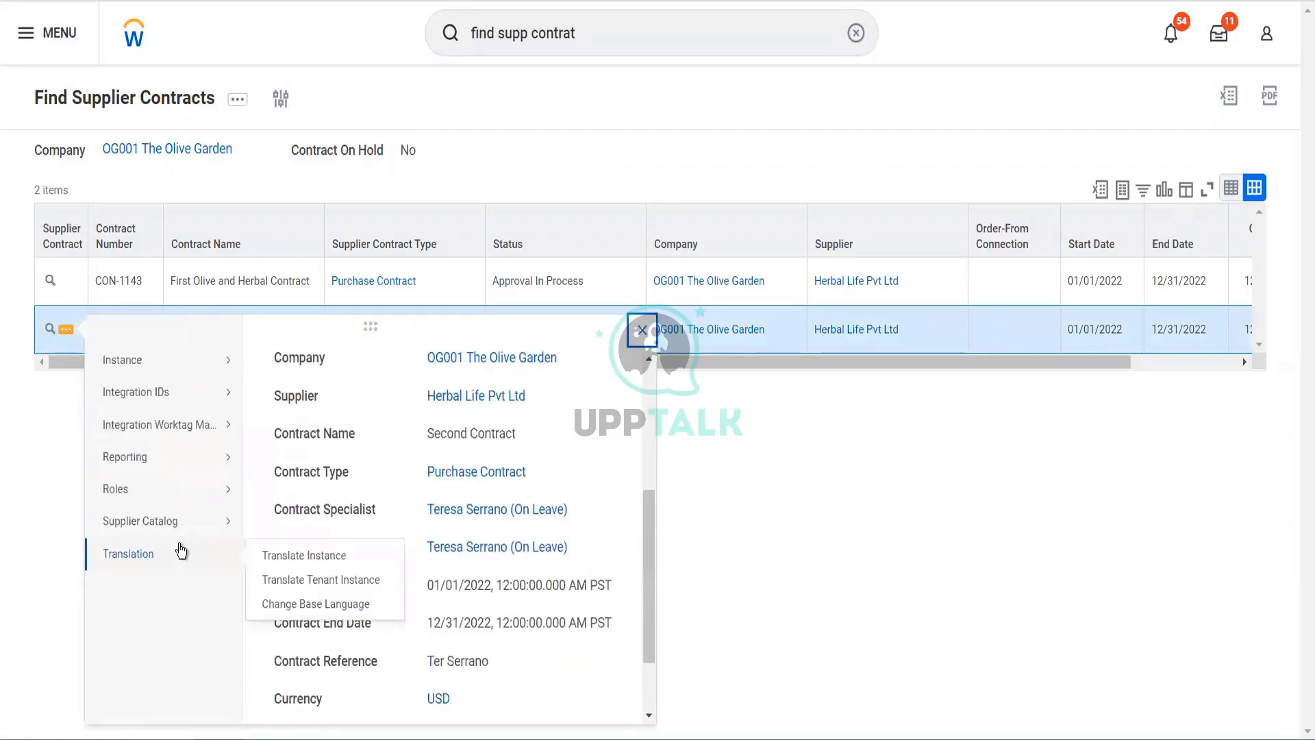
{"action": "mouse_move", "coordinate": [200, 489]}
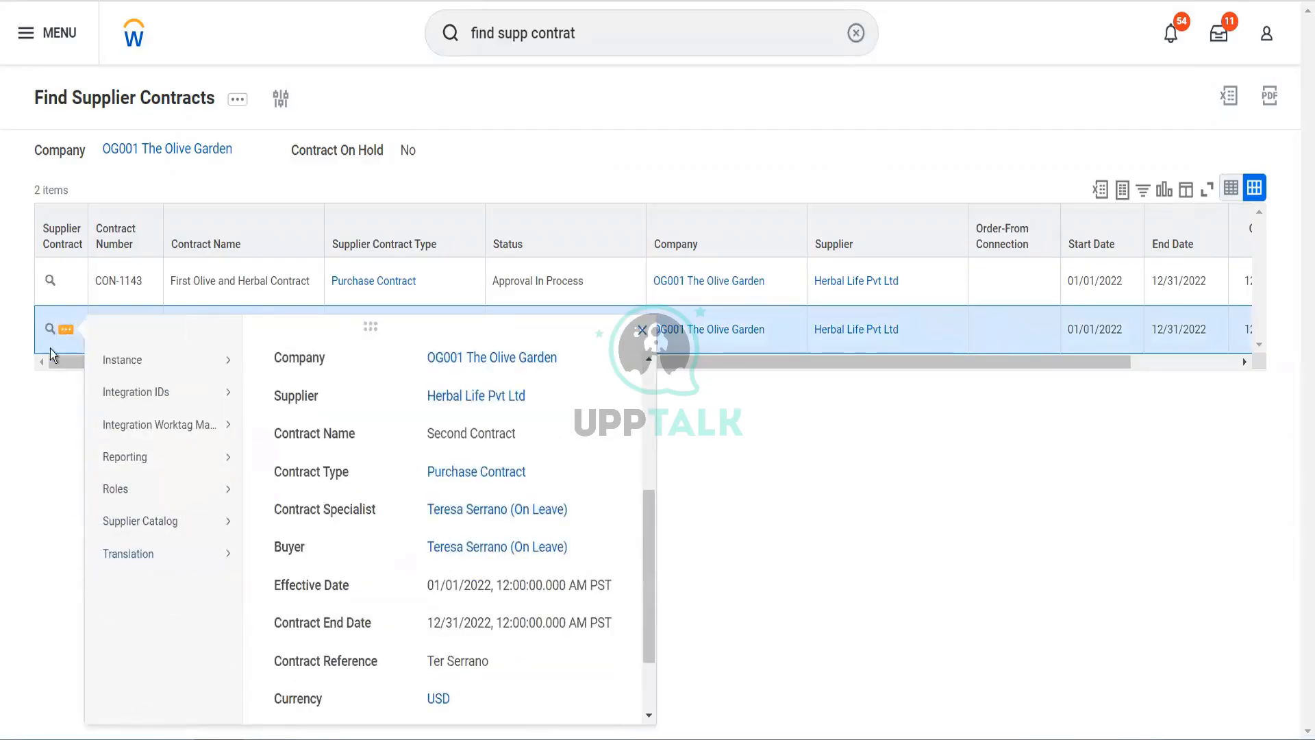
{"action": "left_click", "coordinate": [50, 330]}
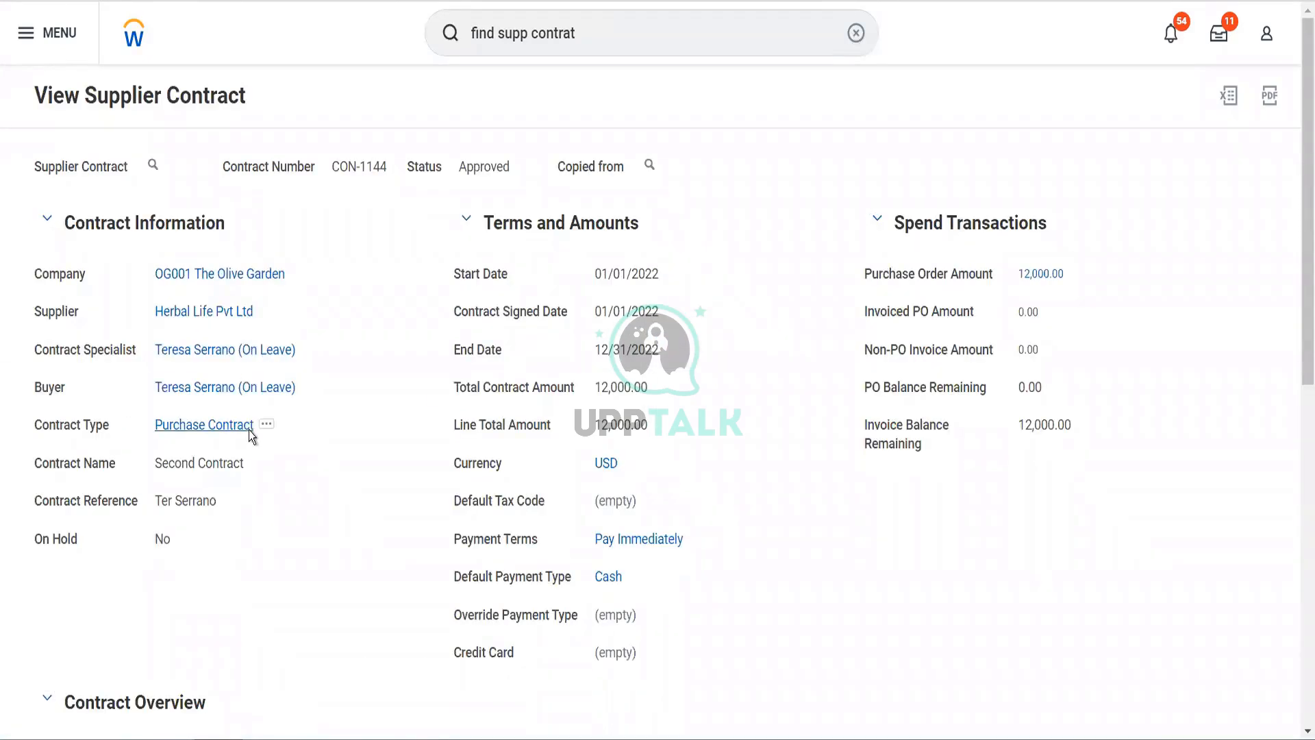
- Examine the contract's header terms and spend amounts, and its goods line details from item and quantity through cost, dates, ship-to address and worktags
{"action": "scroll", "coordinate": [249, 430], "scroll_direction": "down", "scroll_amount": 5}
{"action": "scroll", "coordinate": [309, 456], "scroll_direction": "down", "scroll_amount": 2}
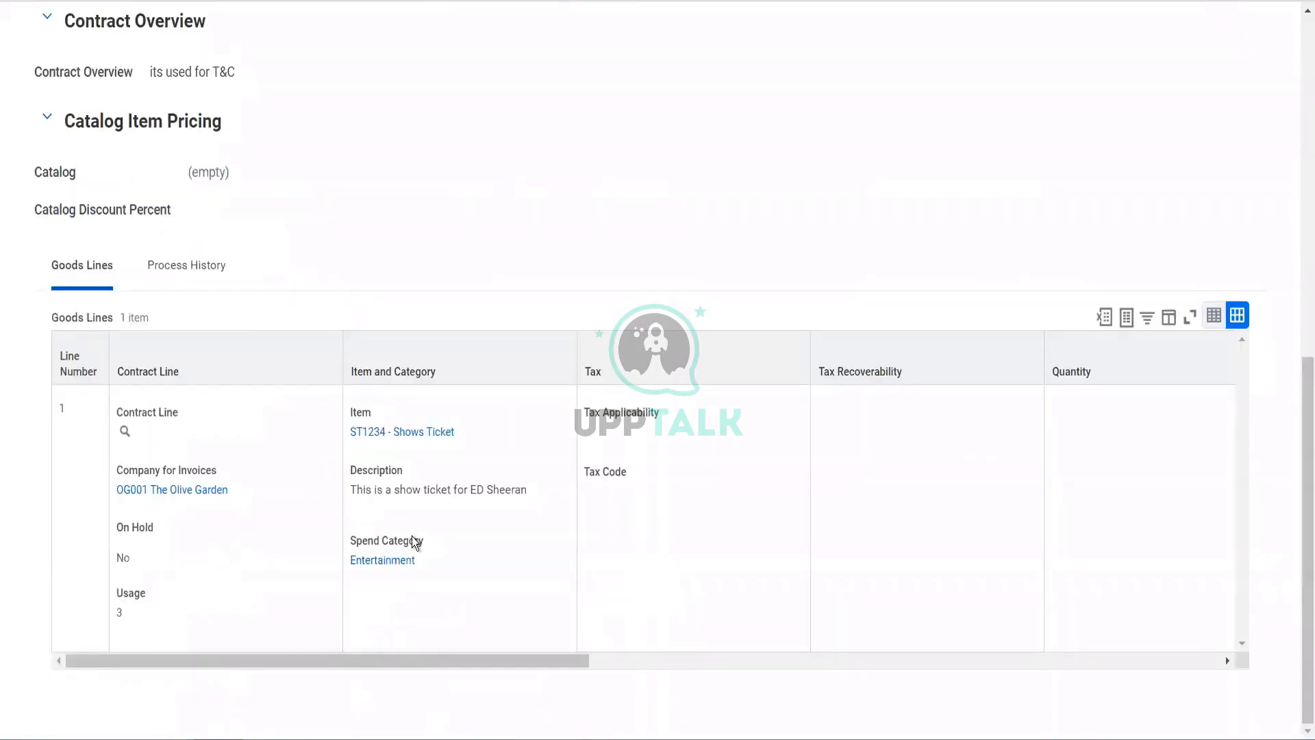
{"action": "scroll", "coordinate": [412, 537], "scroll_direction": "right", "scroll_amount": 6}
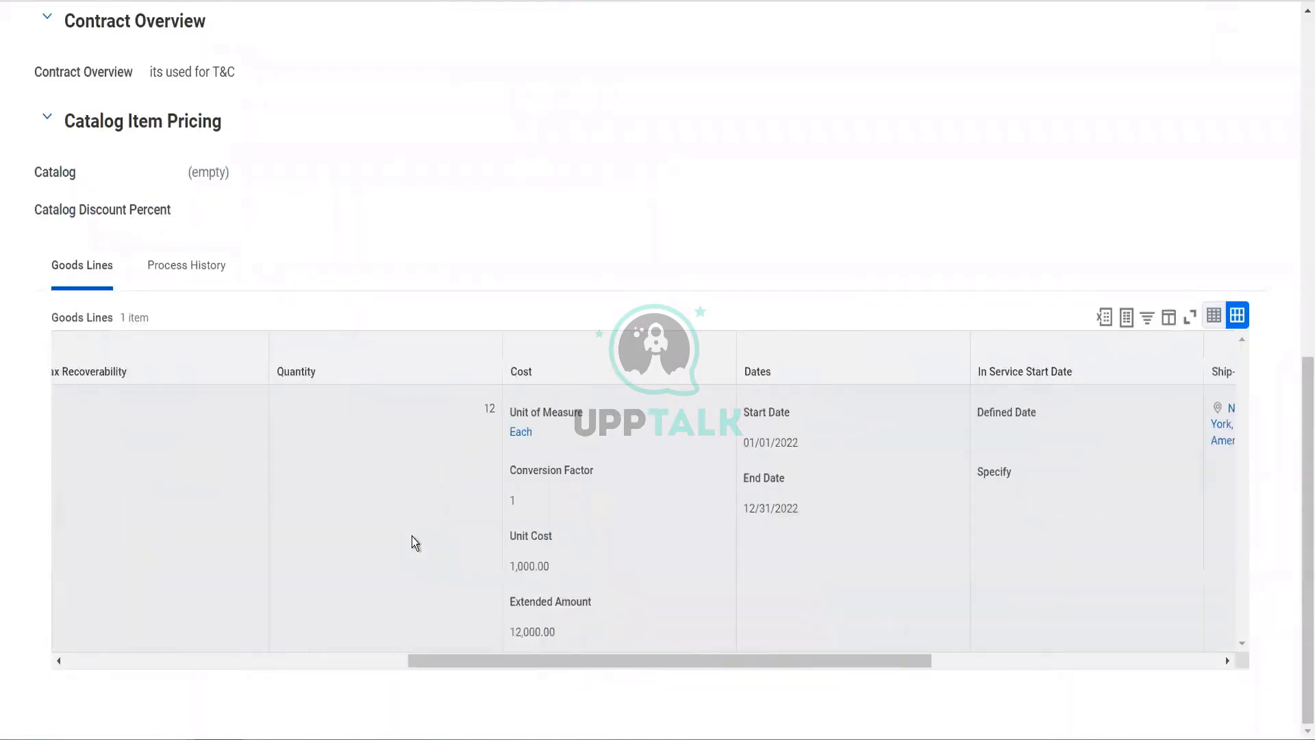
{"action": "scroll", "coordinate": [412, 536], "scroll_direction": "right", "scroll_amount": 5}
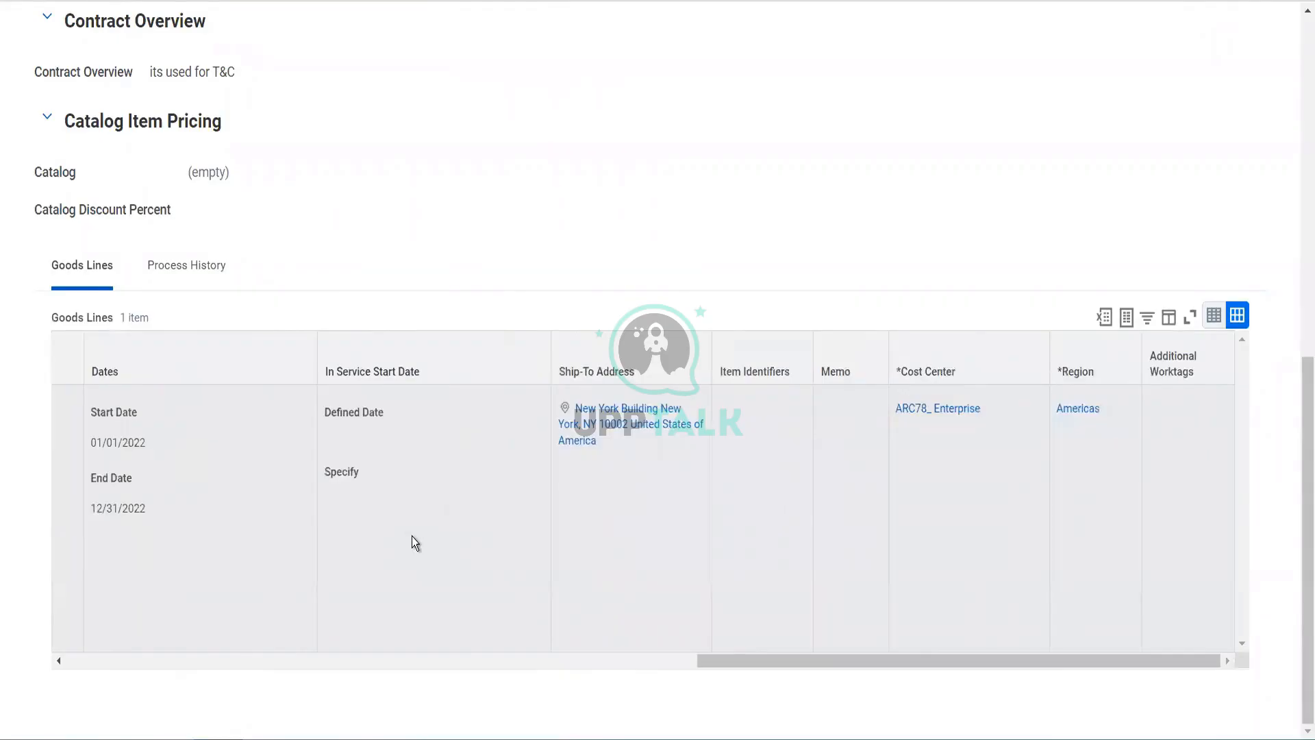
{"action": "scroll", "coordinate": [413, 536], "scroll_direction": "left", "scroll_amount": 4}
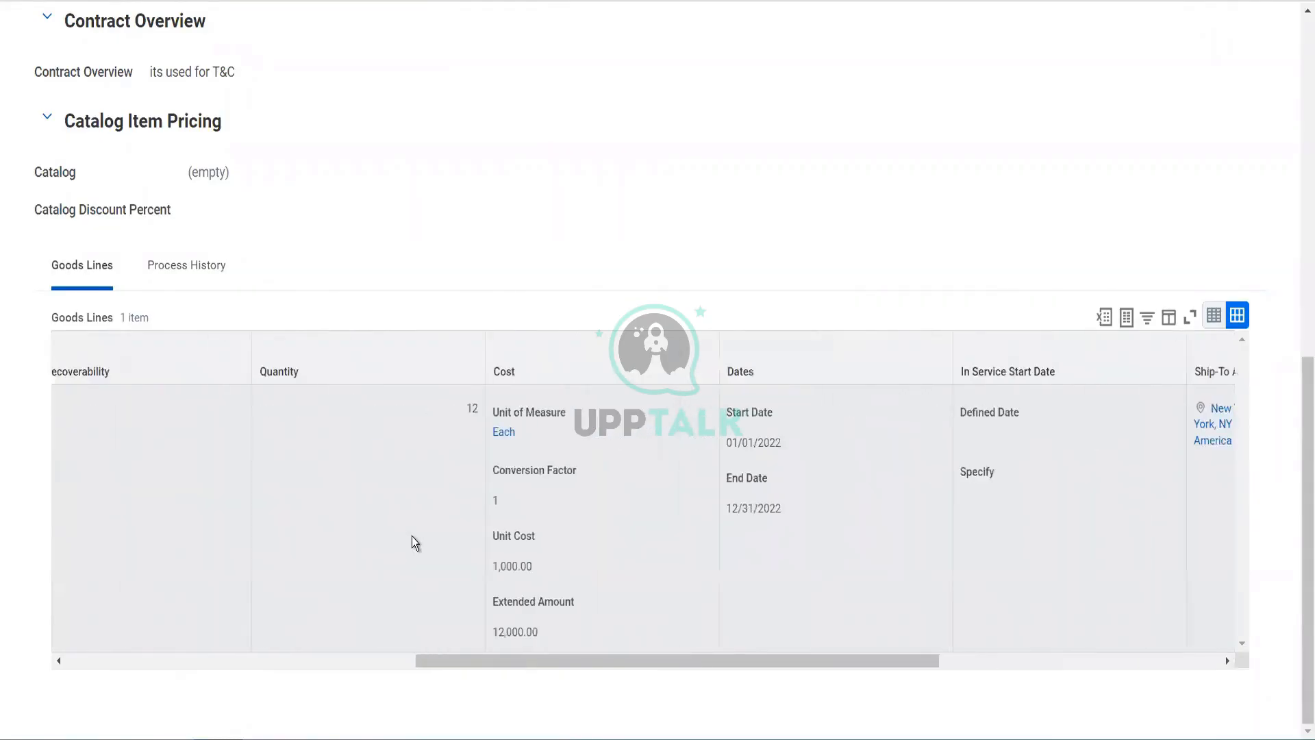
{"action": "scroll", "coordinate": [412, 536], "scroll_direction": "left", "scroll_amount": 5}
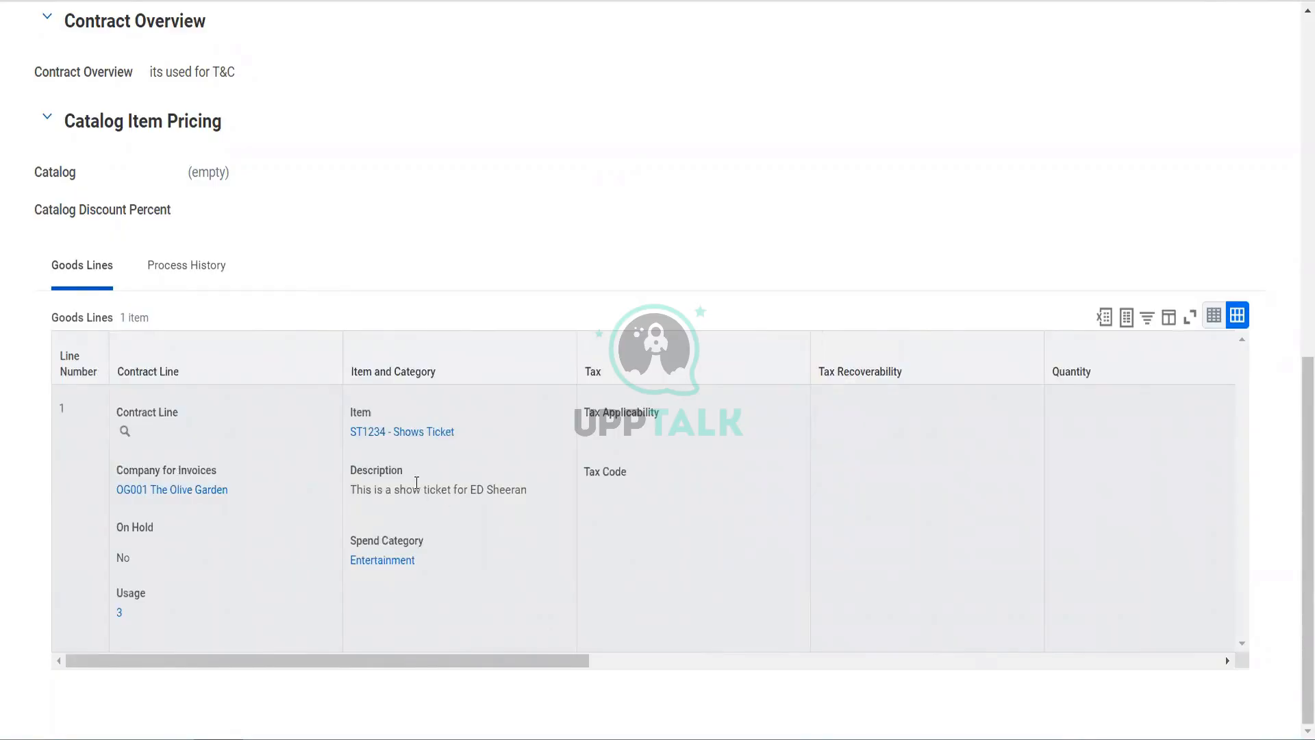
{"action": "scroll", "coordinate": [417, 483], "scroll_direction": "up", "scroll_amount": 6}
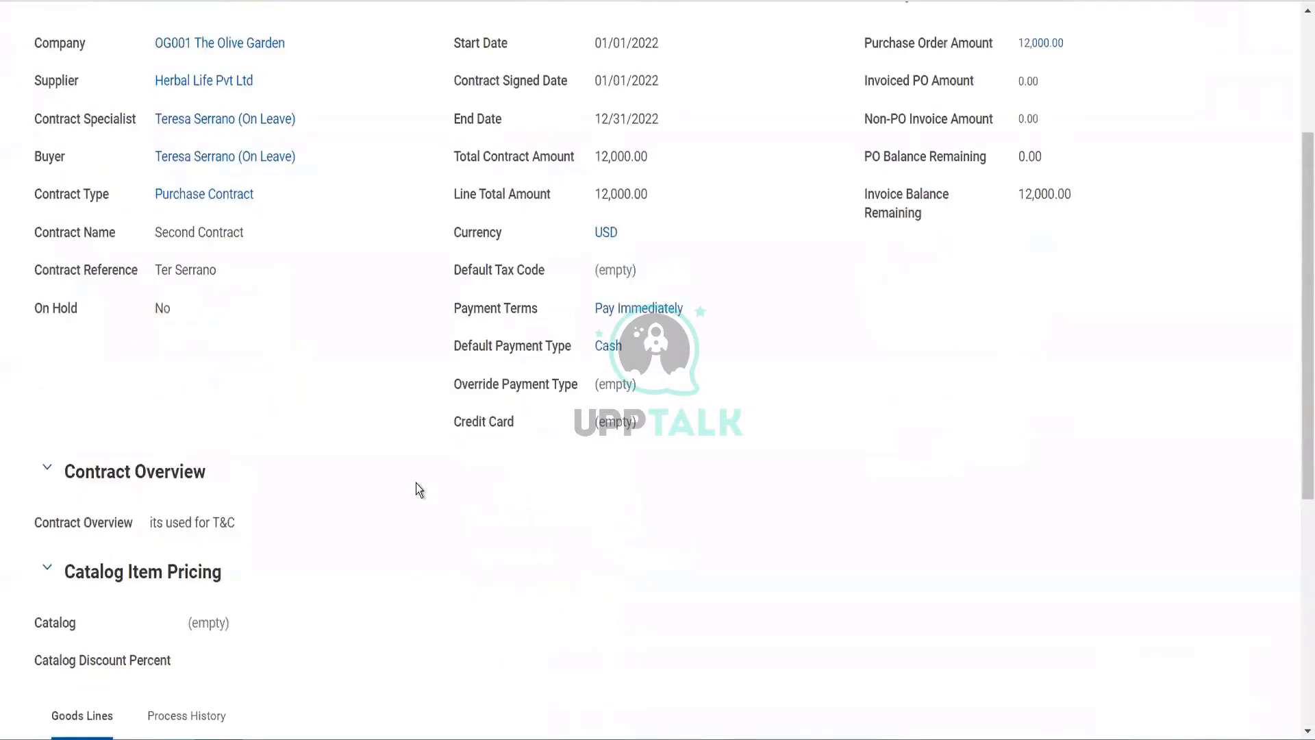
{"action": "scroll", "coordinate": [417, 488], "scroll_direction": "up", "scroll_amount": 2}
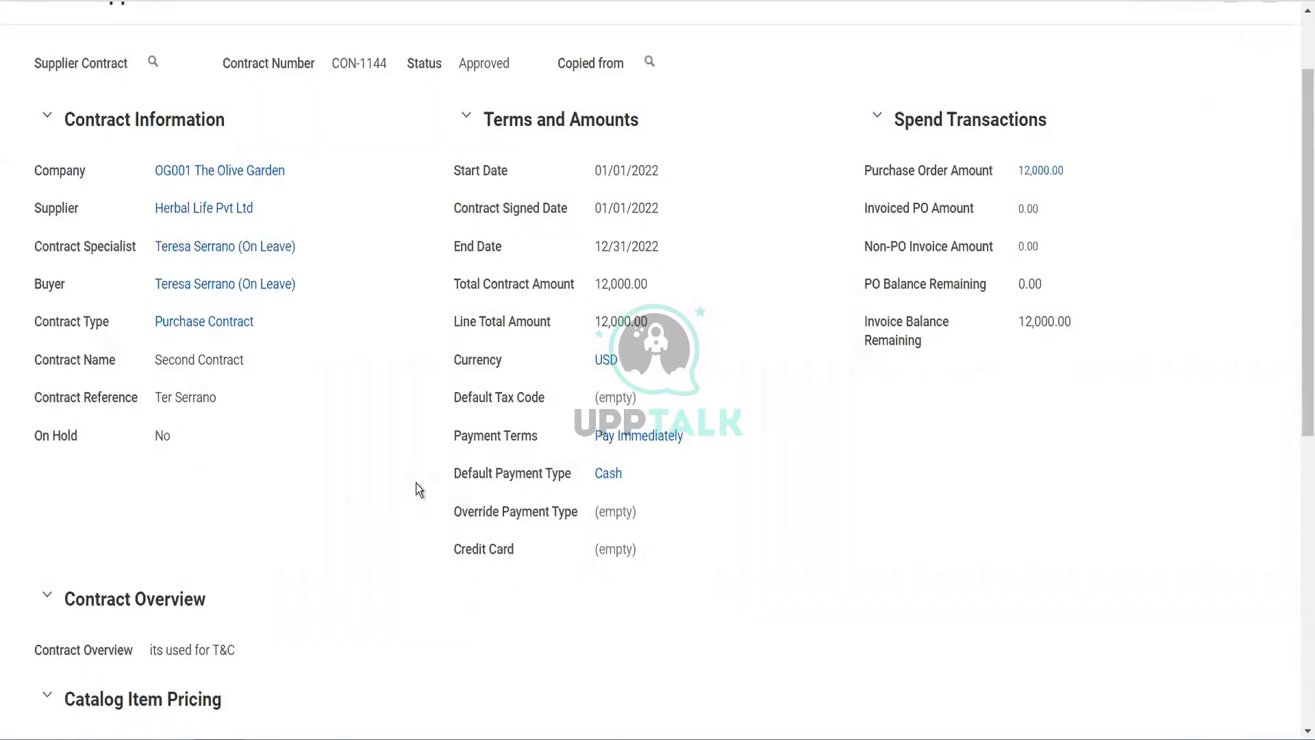
{"action": "scroll", "coordinate": [416, 485], "scroll_direction": "up", "scroll_amount": 2}
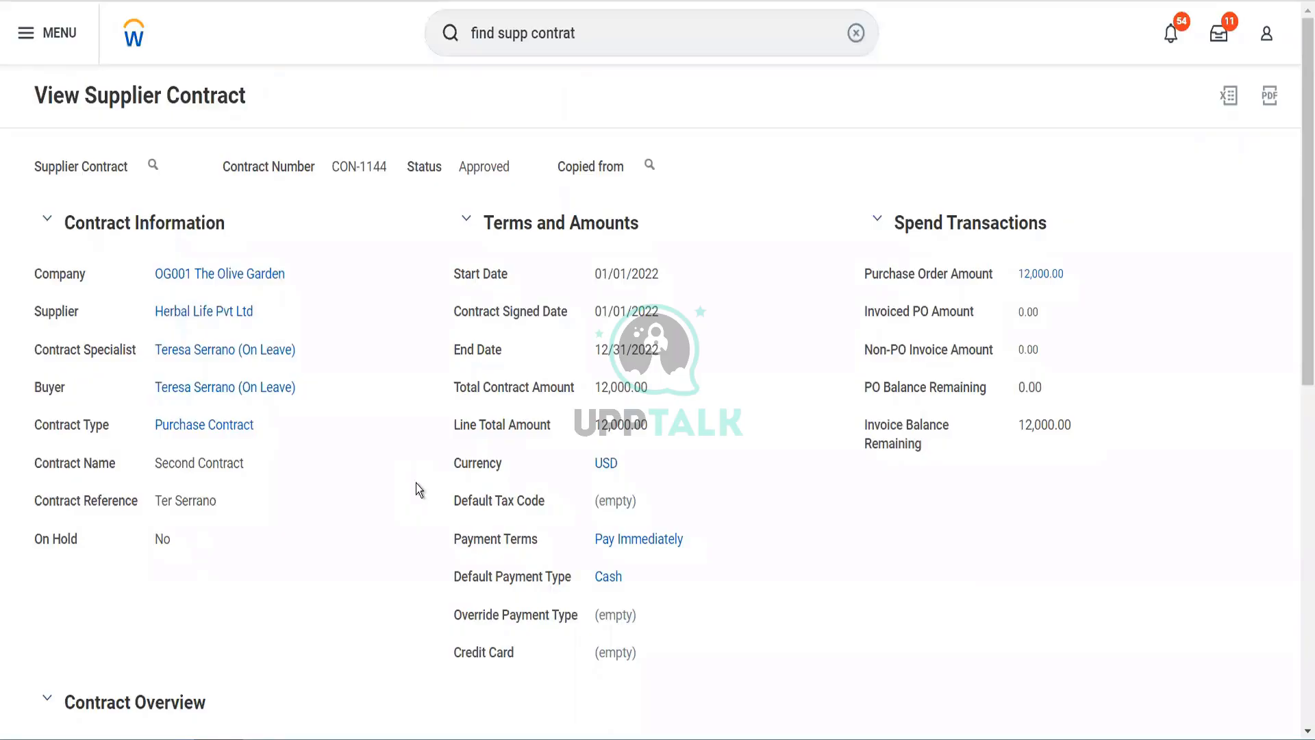
{"action": "scroll", "coordinate": [416, 488], "scroll_direction": "down", "scroll_amount": 9}
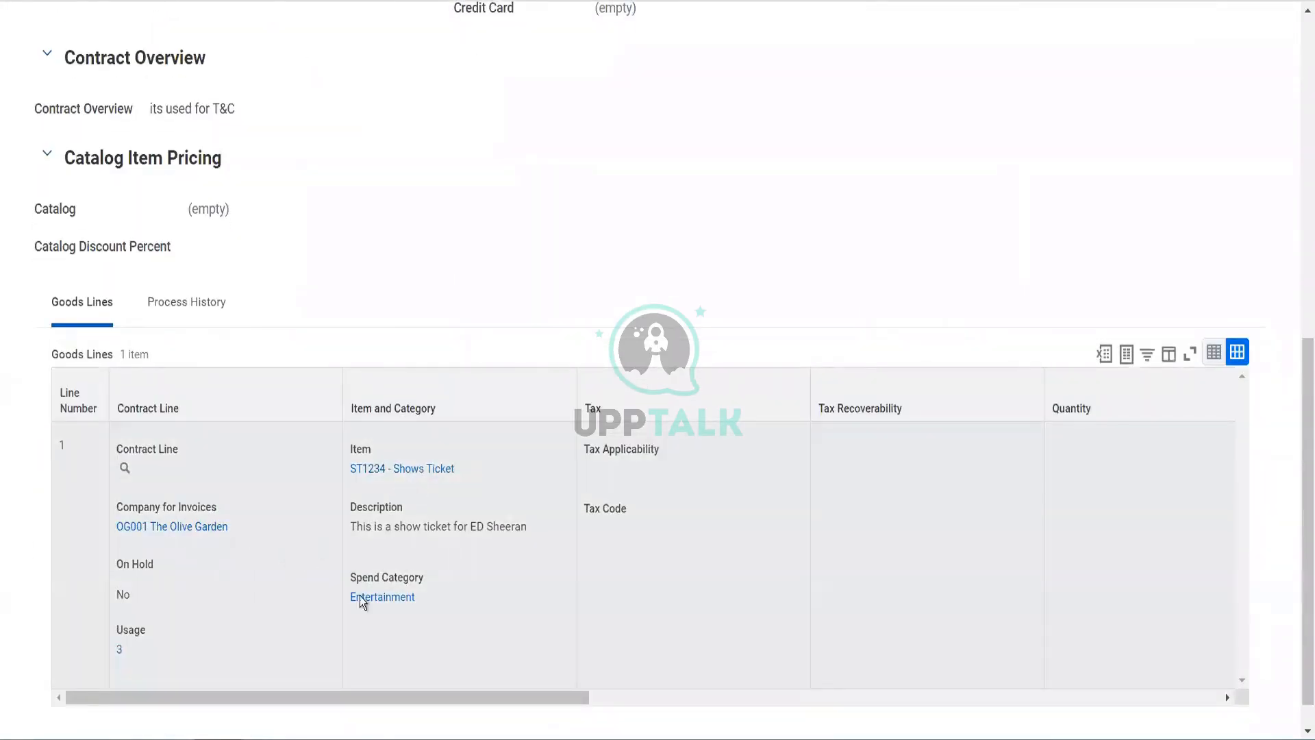
{"action": "scroll", "coordinate": [523, 617], "scroll_direction": "right", "scroll_amount": 2}
{"action": "scroll", "coordinate": [520, 617], "scroll_direction": "right", "scroll_amount": 1}
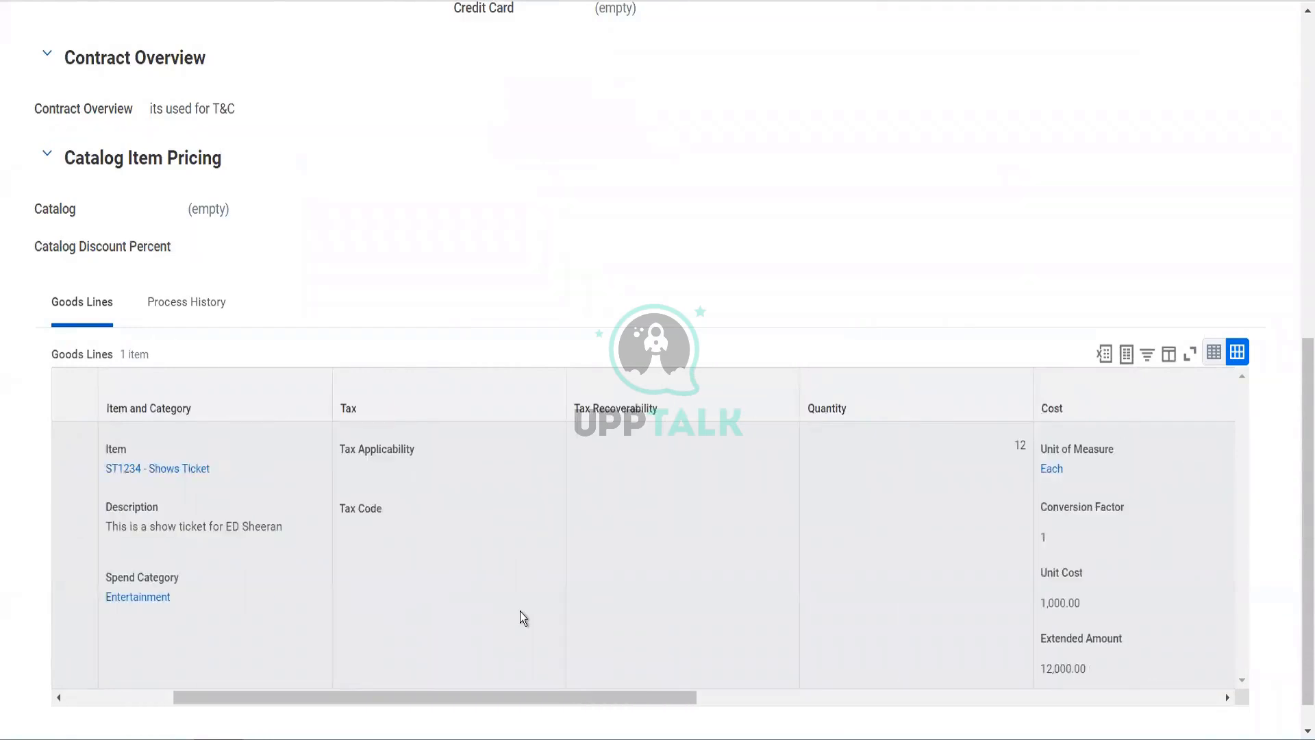
{"action": "scroll", "coordinate": [520, 618], "scroll_direction": "right", "scroll_amount": 1}
{"action": "scroll", "coordinate": [521, 617], "scroll_direction": "right", "scroll_amount": 8}
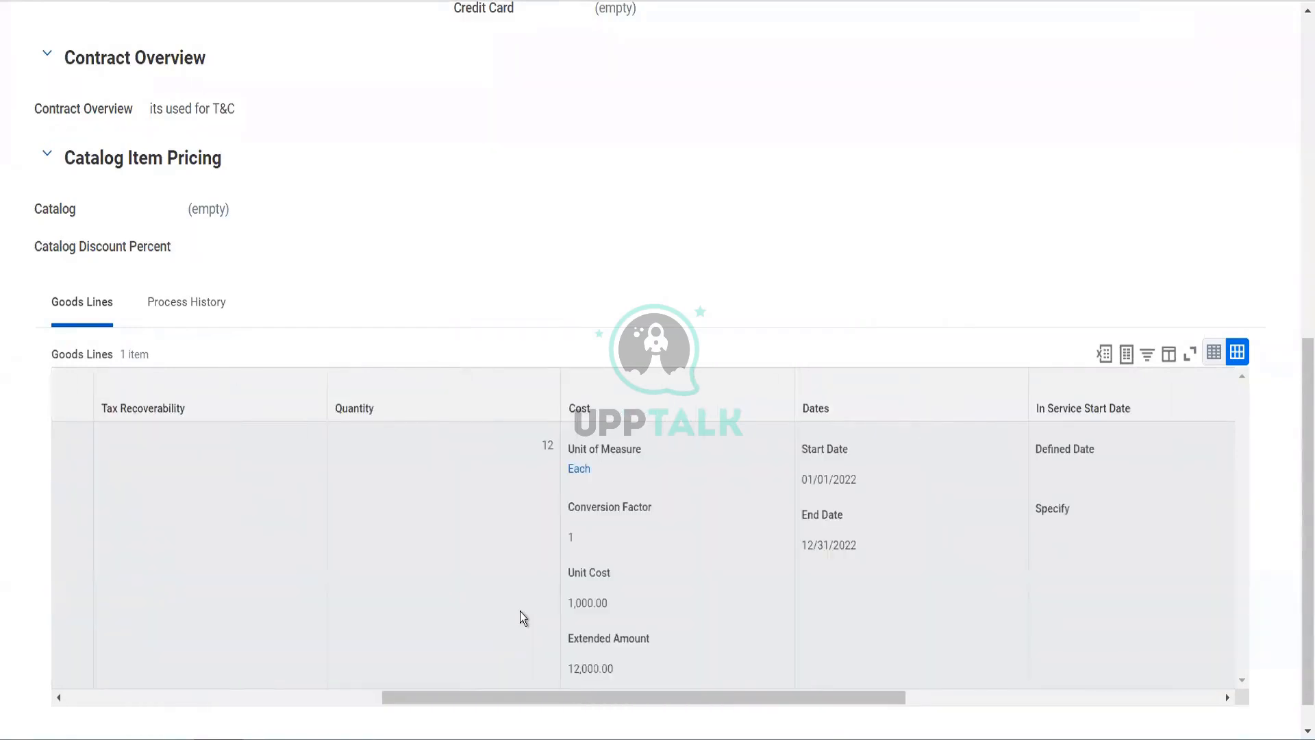
{"action": "scroll", "coordinate": [520, 611], "scroll_direction": "right", "scroll_amount": 3}
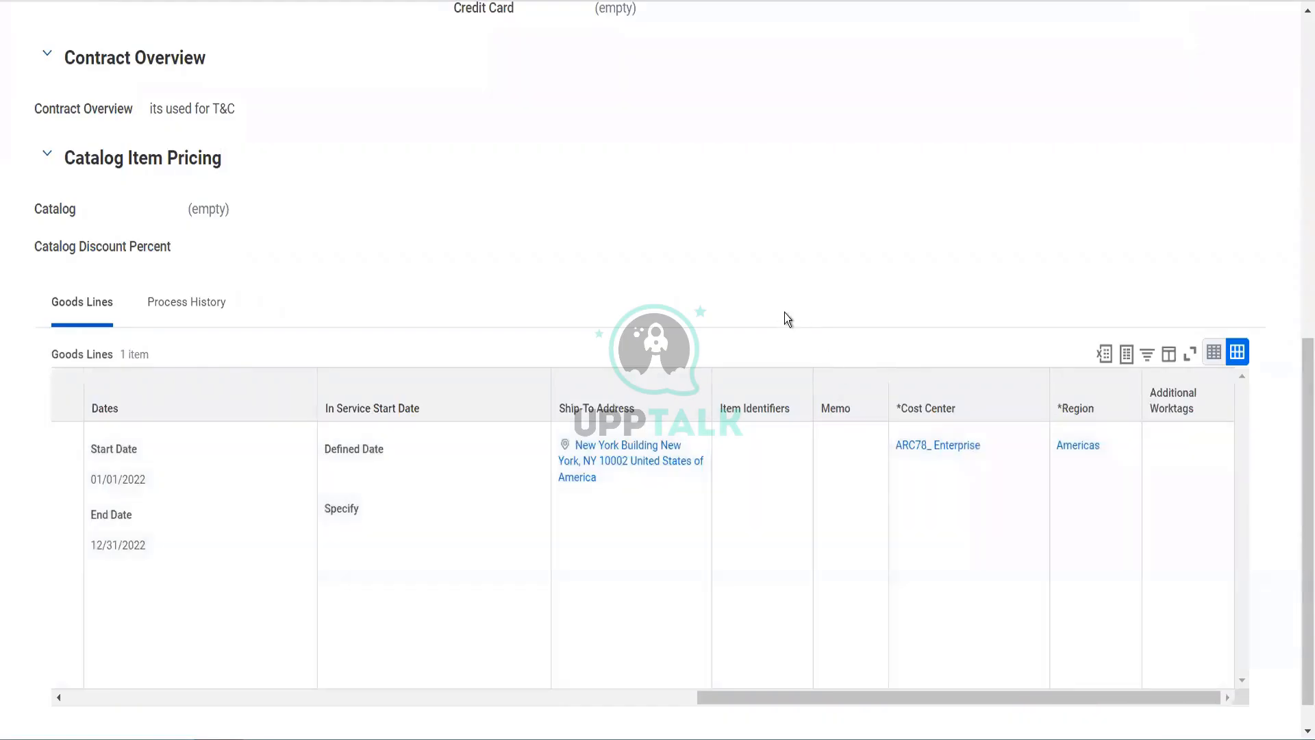
- Display the contract's process history, return to its goods lines and recheck the contract information
{"action": "left_click", "coordinate": [212, 321]}
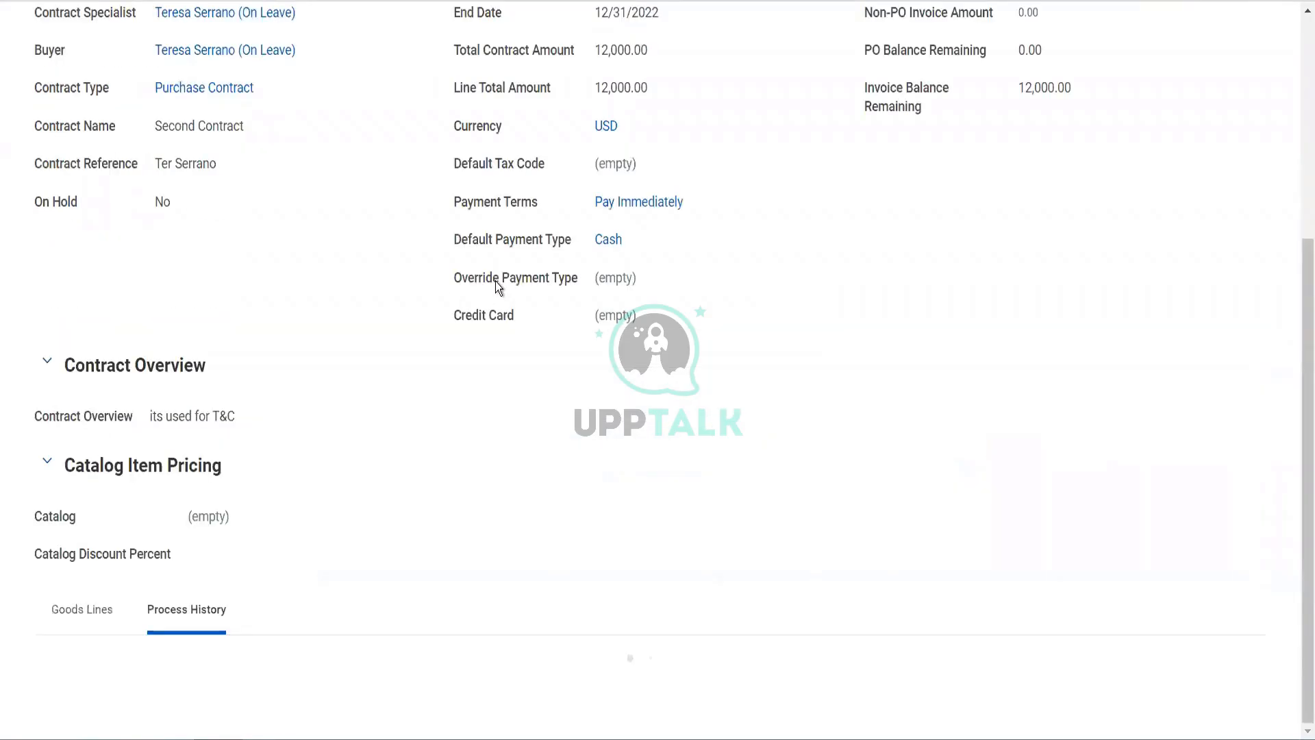
{"action": "left_click", "coordinate": [105, 500]}
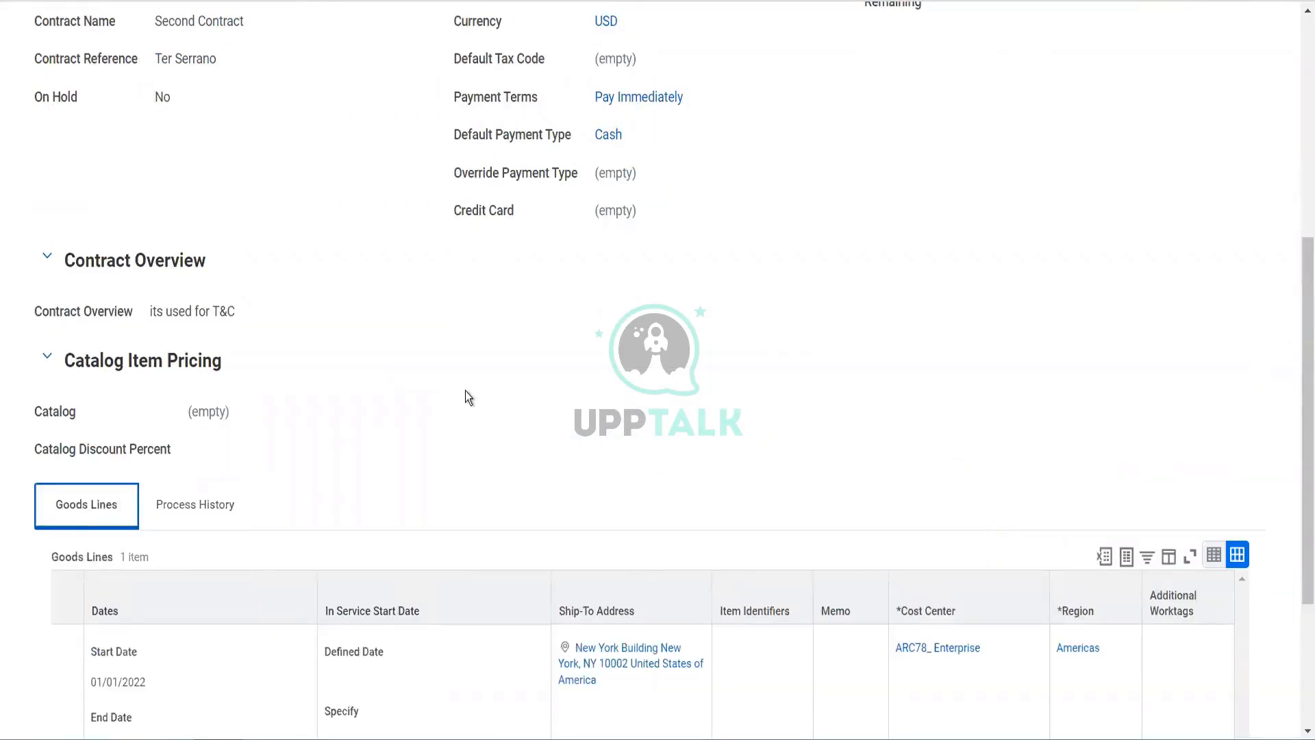
{"action": "scroll", "coordinate": [465, 391], "scroll_direction": "up", "scroll_amount": 5}
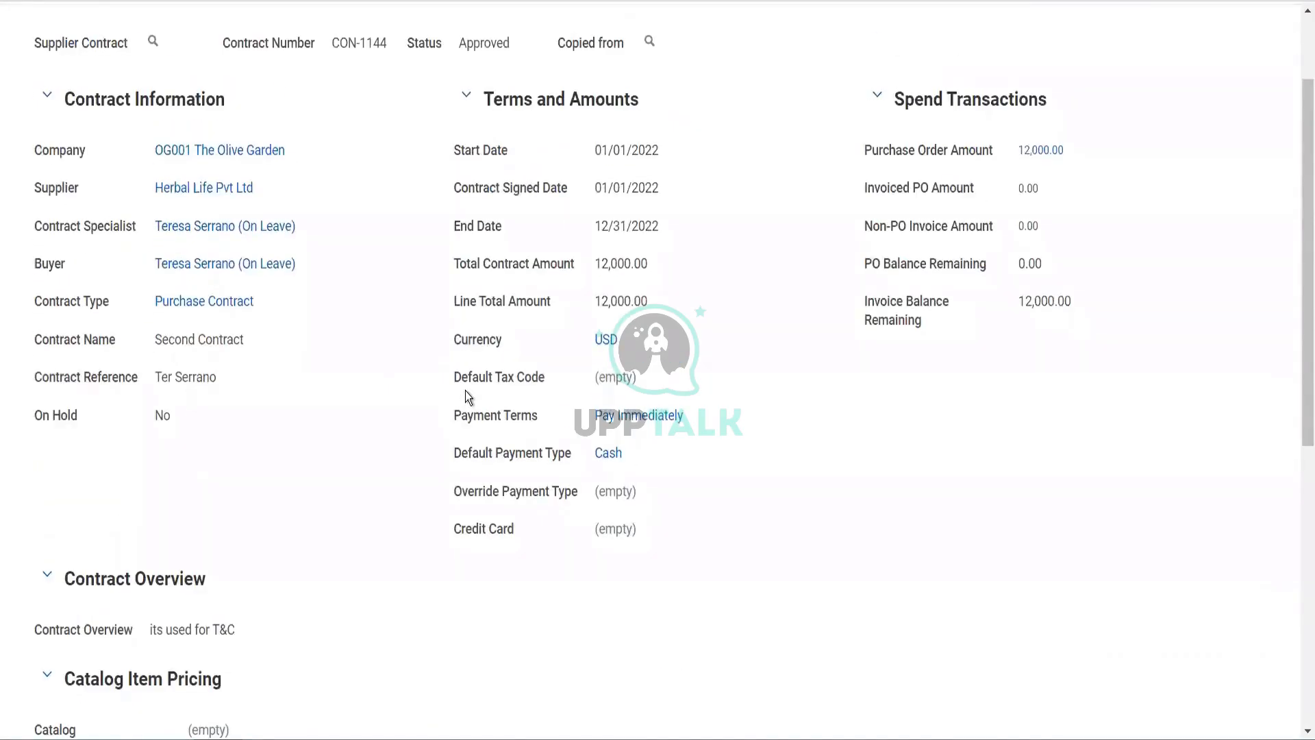
{"action": "scroll", "coordinate": [466, 392], "scroll_direction": "down", "scroll_amount": 6}
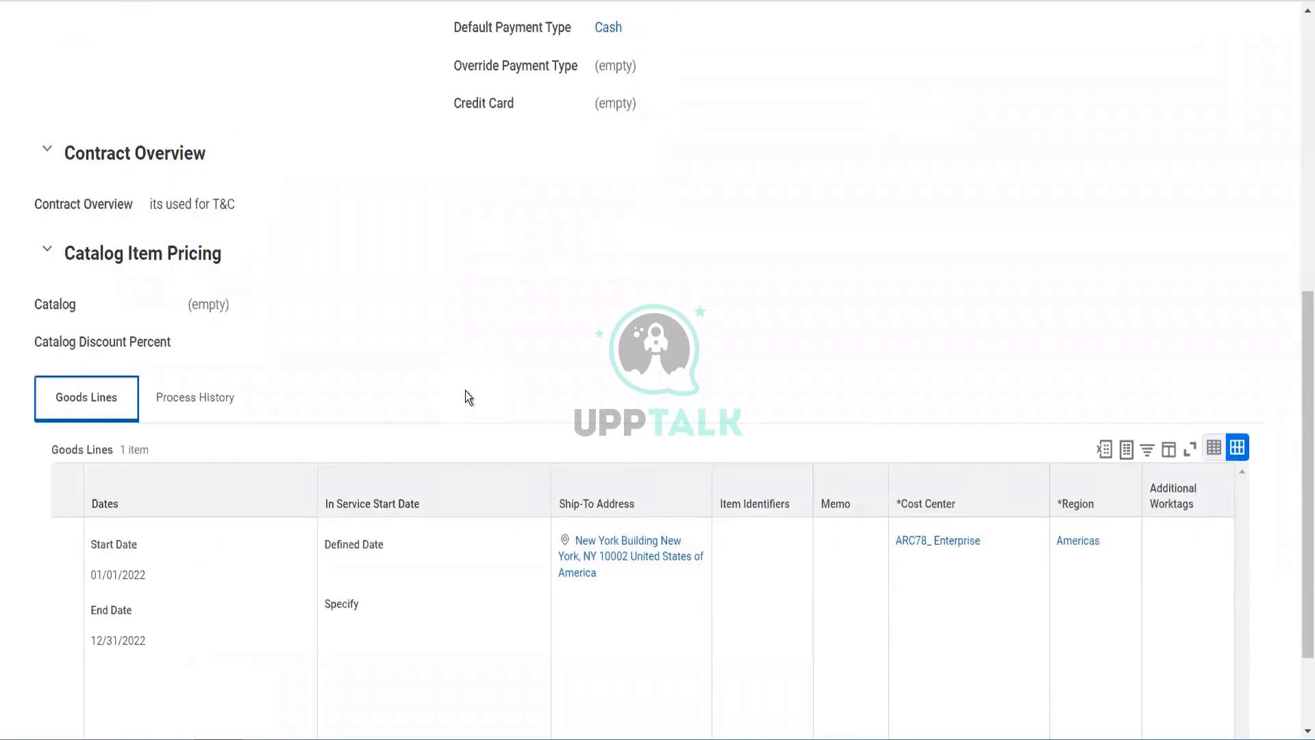
{"action": "scroll", "coordinate": [466, 397], "scroll_direction": "up", "scroll_amount": 8}
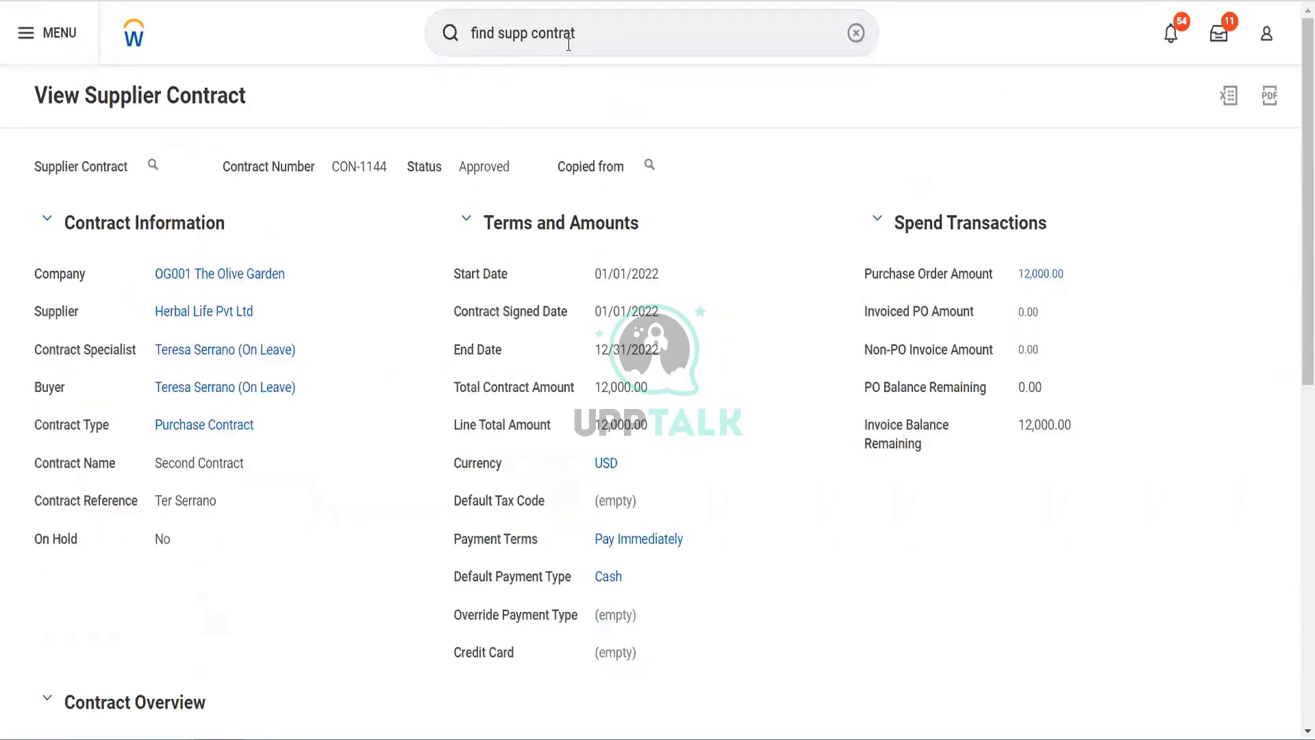
- Run the Find Purchase Orders report for company OG001 The Olive Garden
{"action": "left_click", "coordinate": [508, 37]}
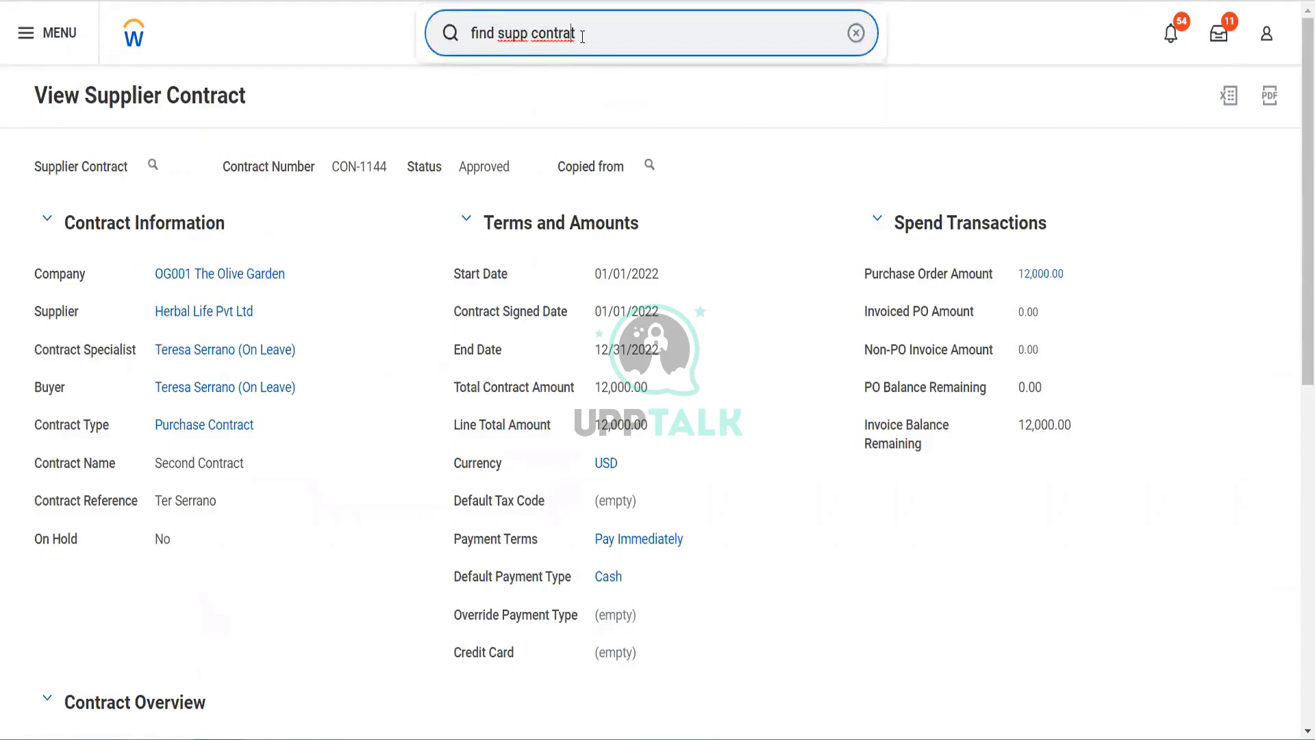
{"action": "left_click_drag", "start_coordinate": [574, 36], "coordinate": [499, 45]}
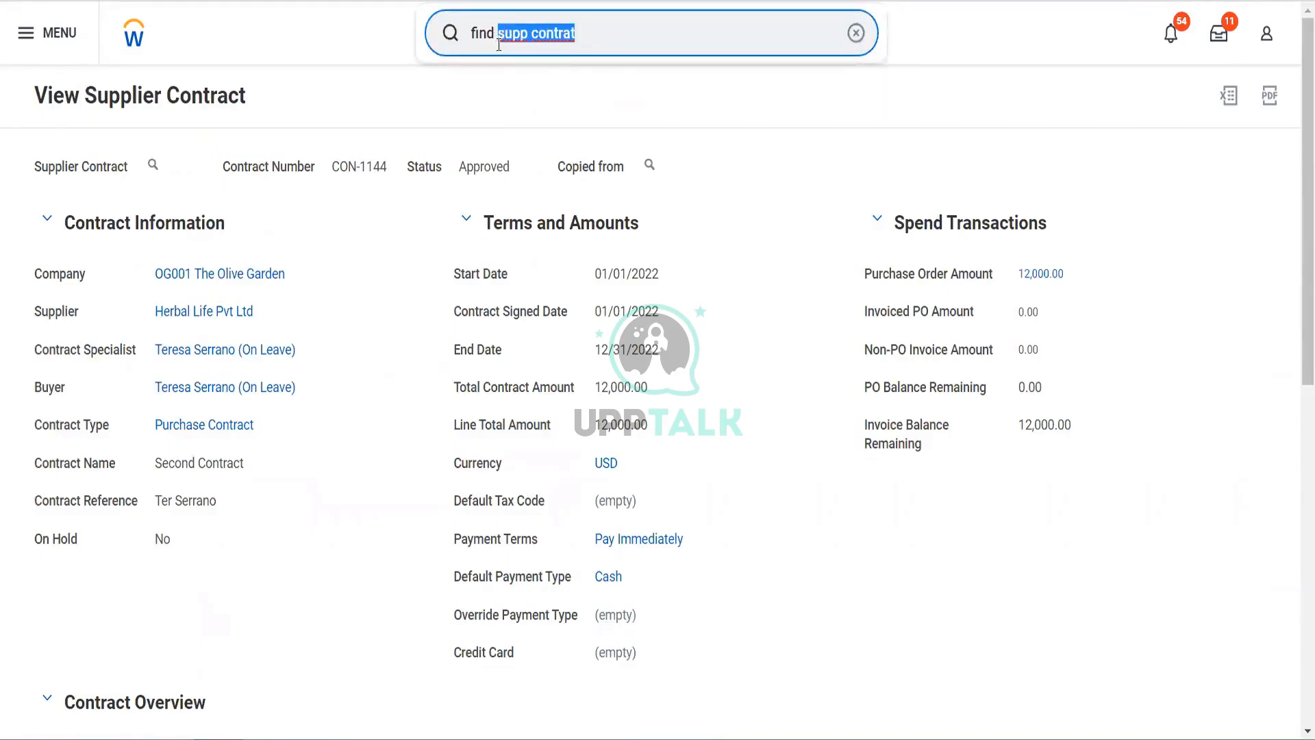
{"action": "type", "text": "purch order"}
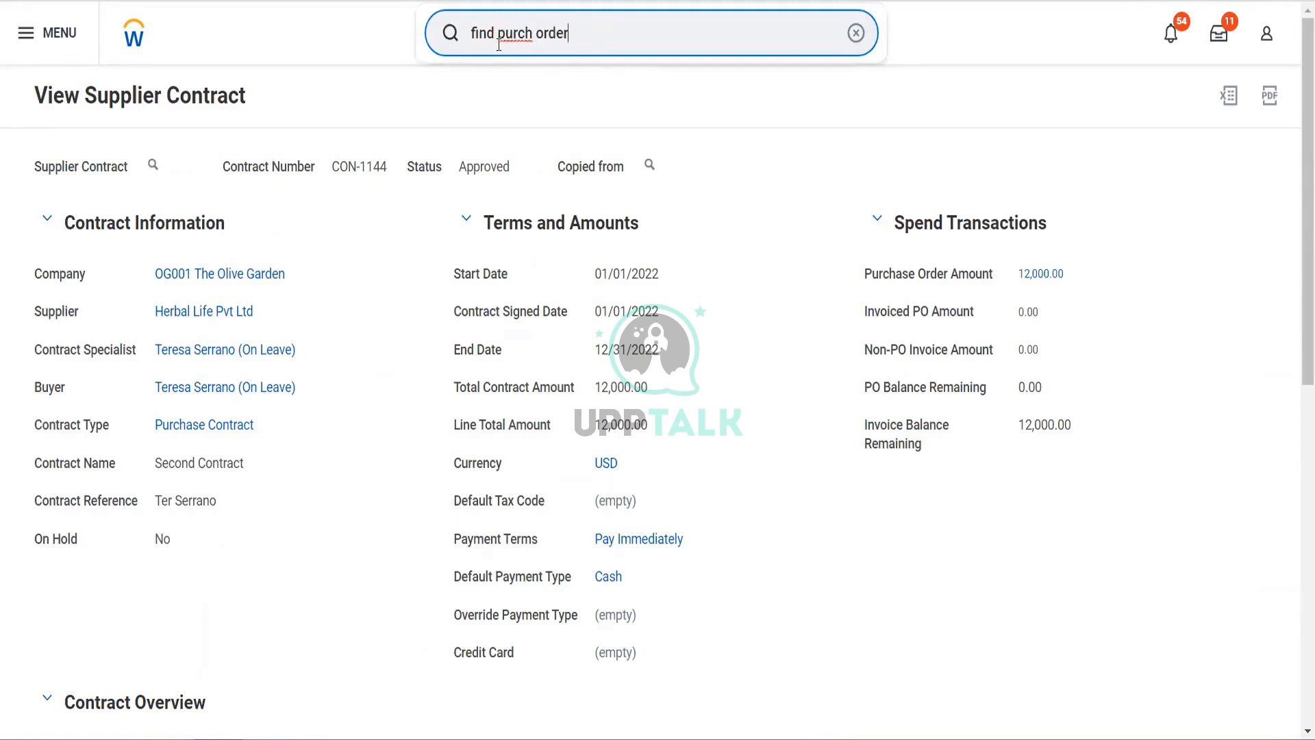
{"action": "left_click", "coordinate": [535, 204]}
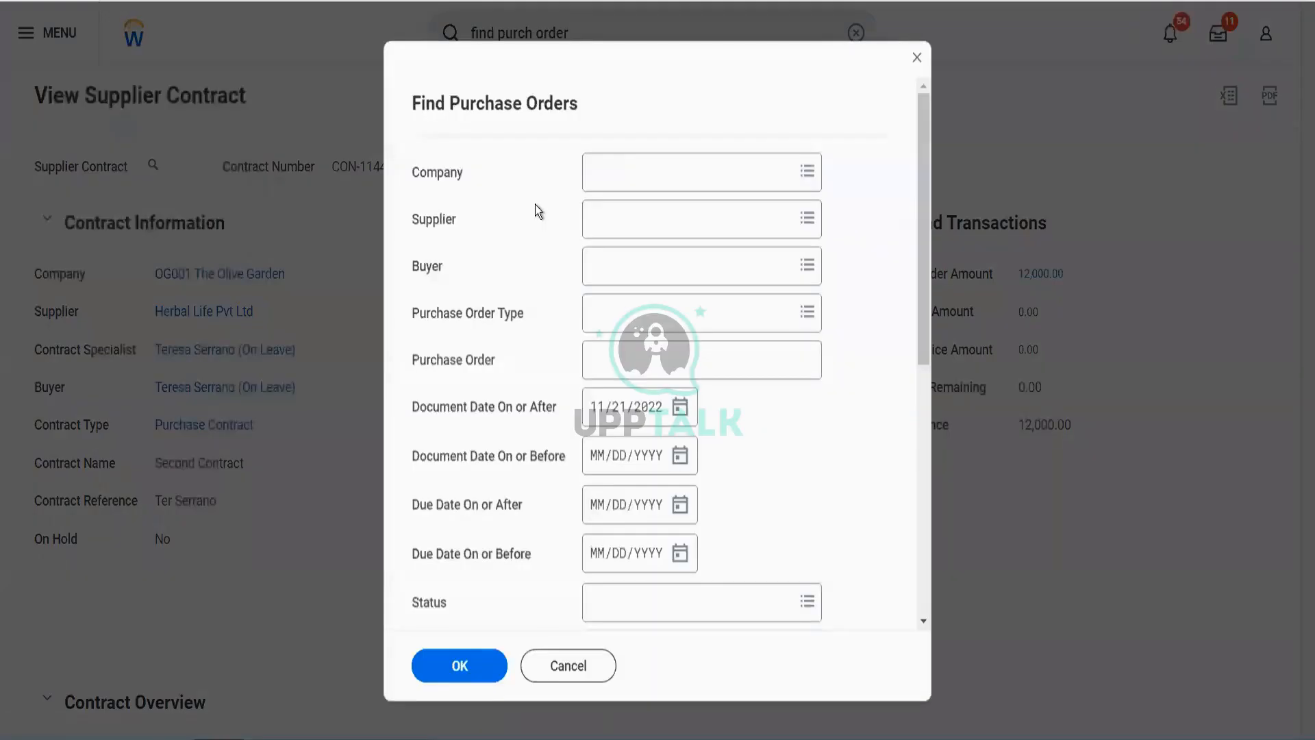
{"action": "left_click", "coordinate": [637, 172]}
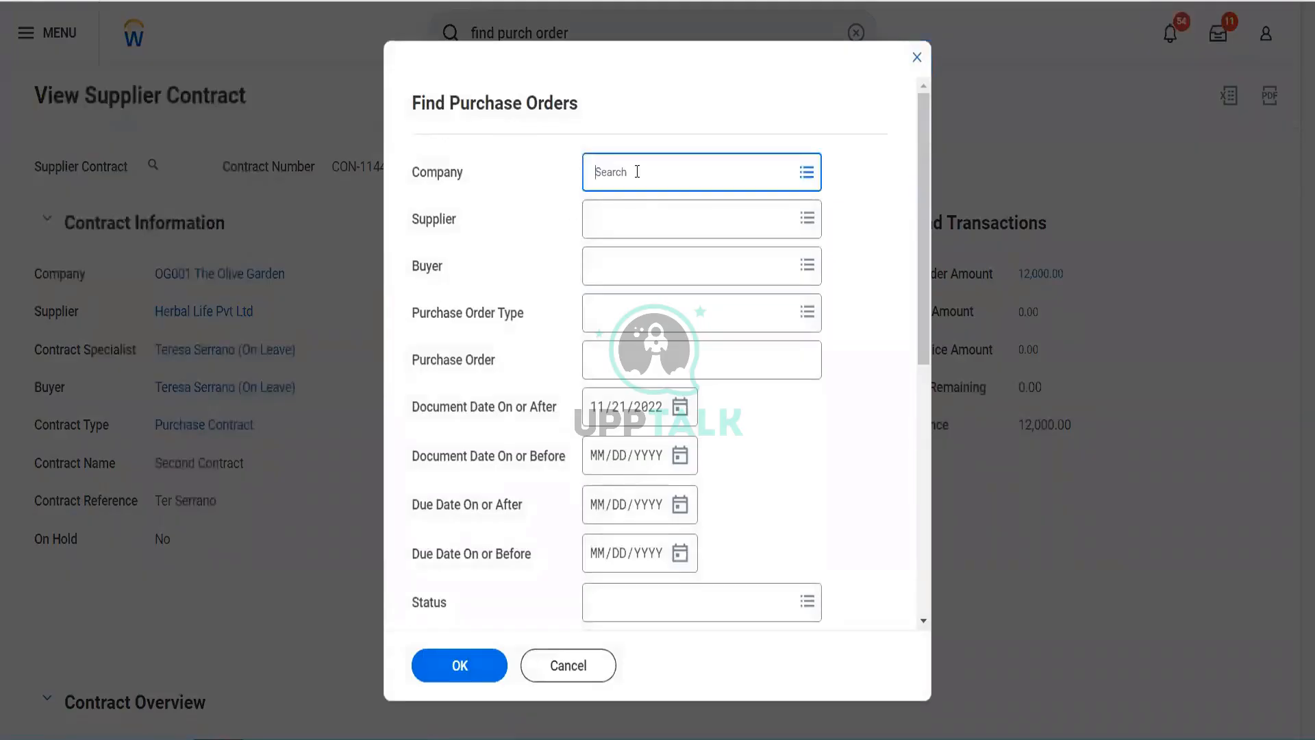
{"action": "type", "text": "og001"}
{"action": "key", "text": "Return"}
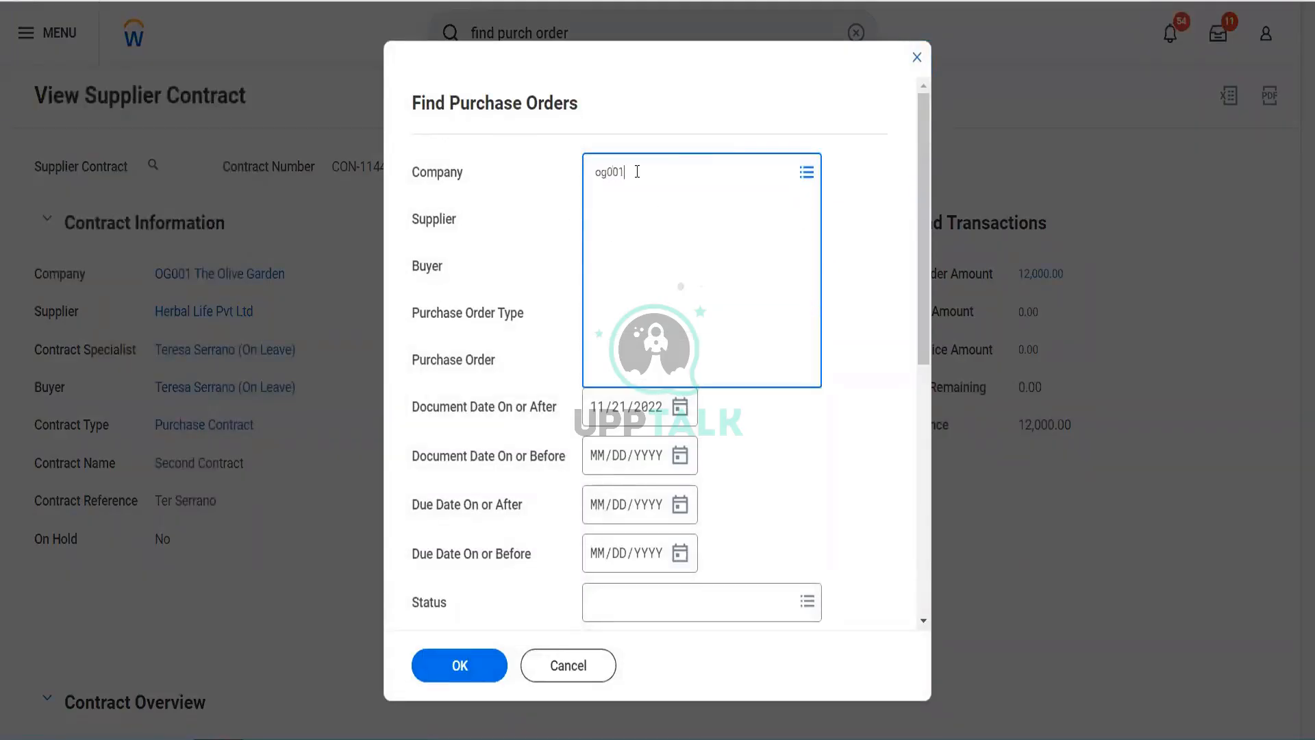
{"action": "left_click", "coordinate": [742, 454]}
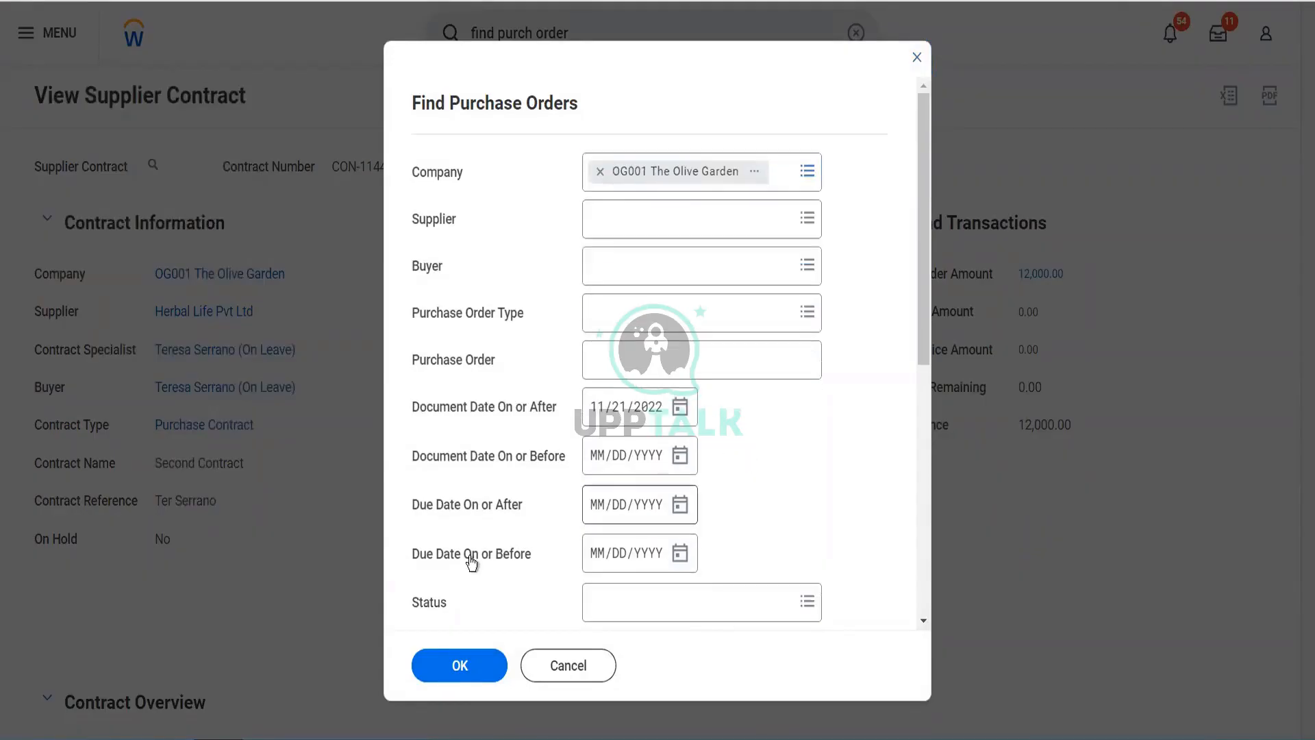
{"action": "left_click", "coordinate": [458, 659]}
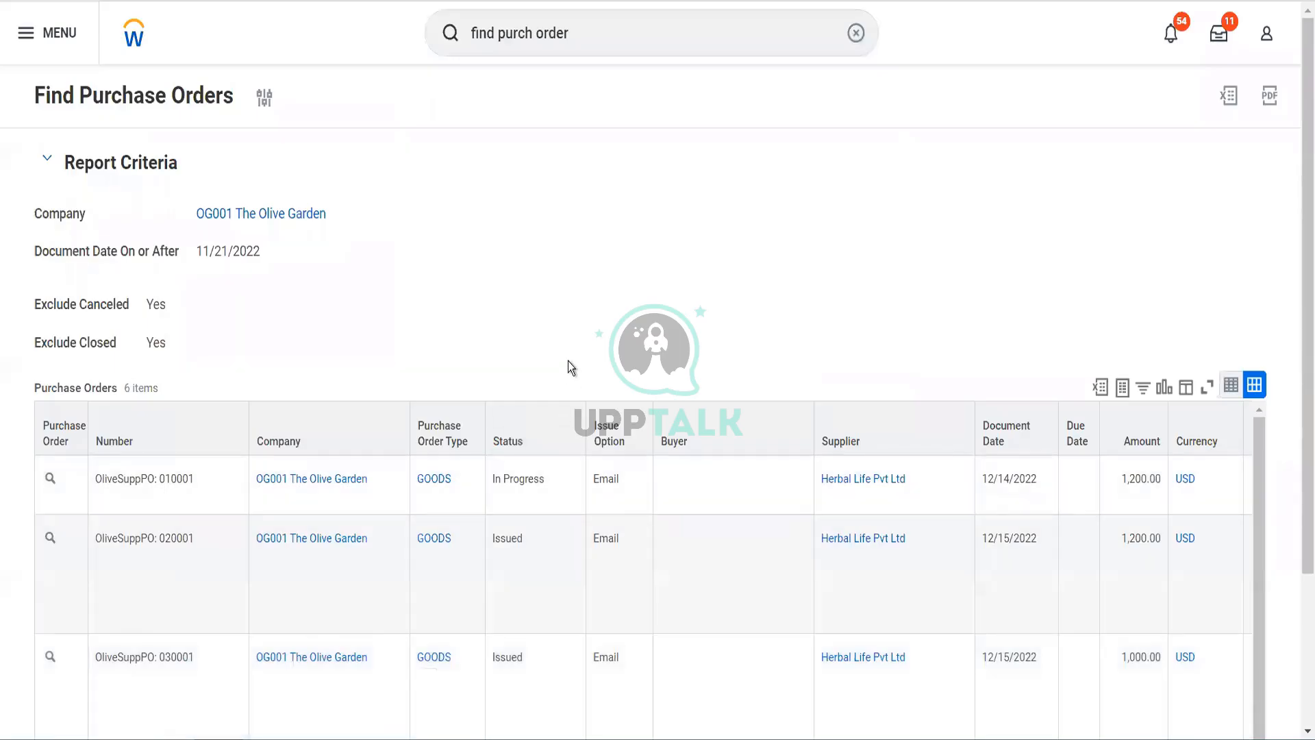
- Look through the purchase orders with their linked contracts and business documents, and open the order tied to the supplier contract Second Contract
{"action": "scroll", "coordinate": [569, 361], "scroll_direction": "down", "scroll_amount": 3}
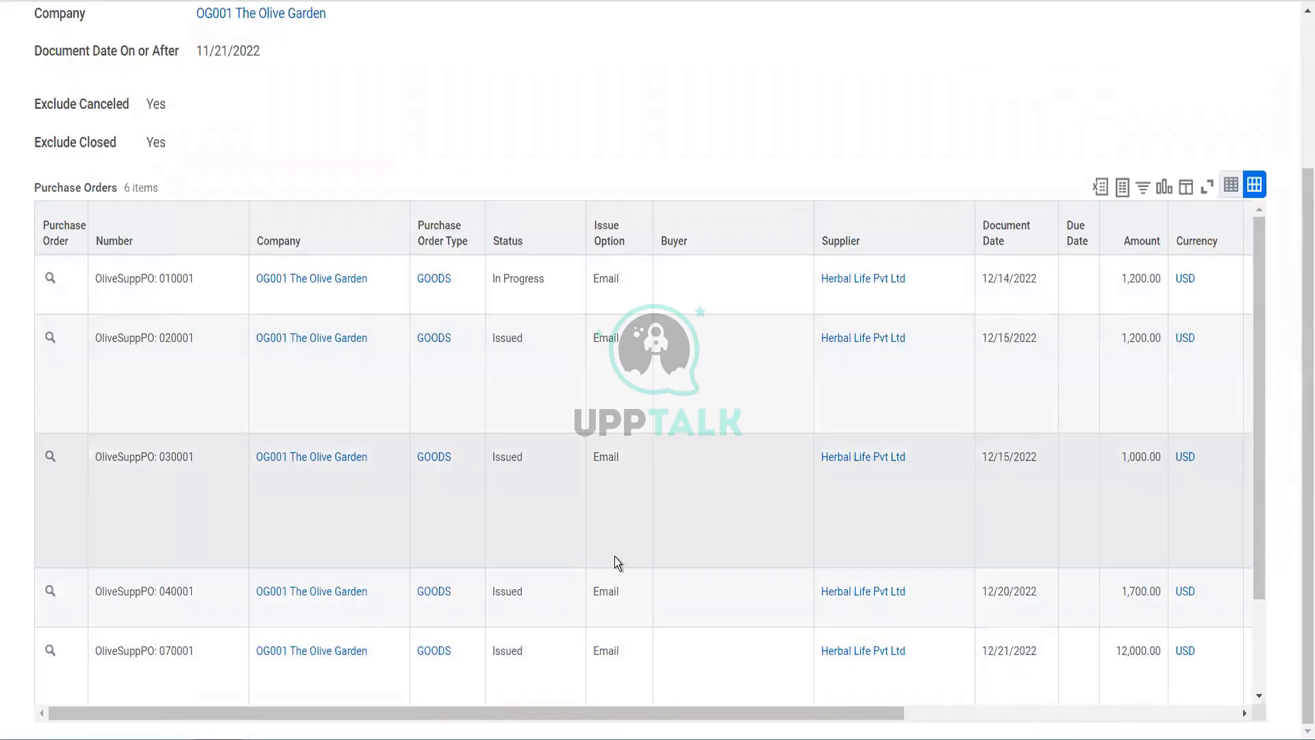
{"action": "scroll", "coordinate": [483, 522], "scroll_direction": "down", "scroll_amount": 2}
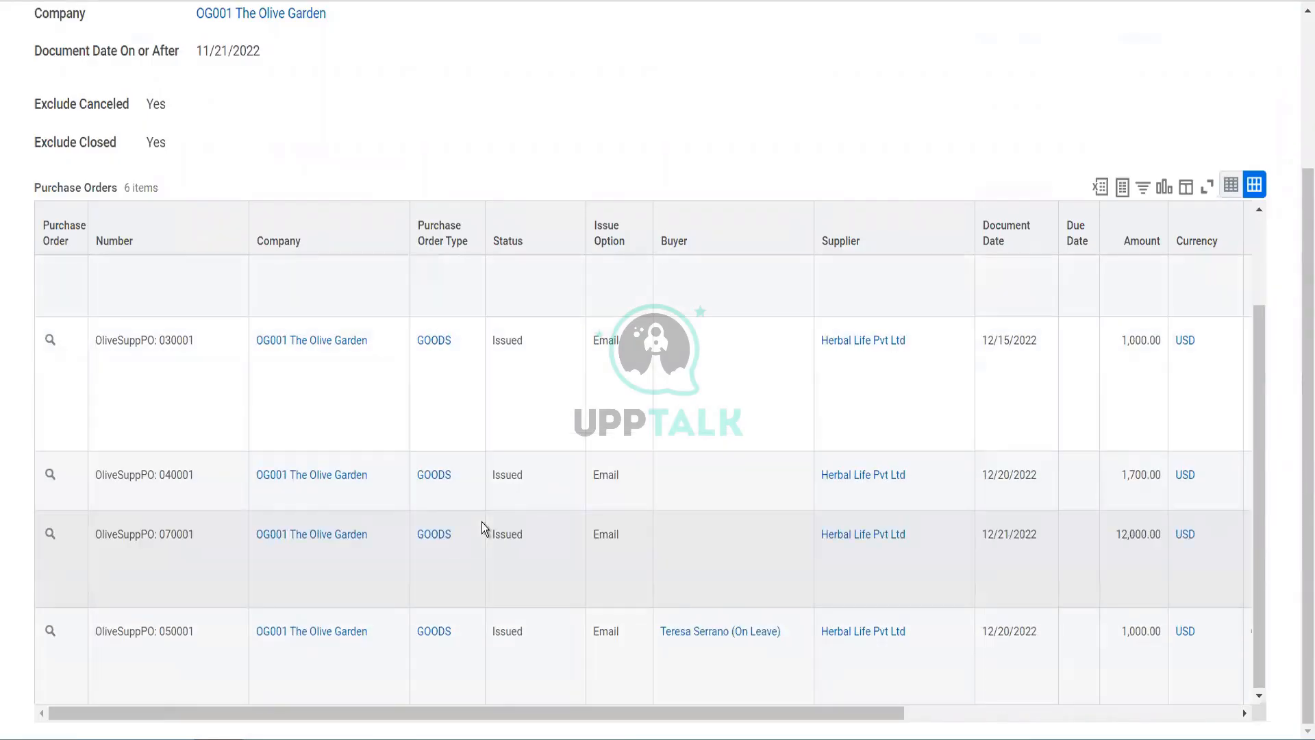
{"action": "scroll", "coordinate": [376, 524], "scroll_direction": "up", "scroll_amount": 2}
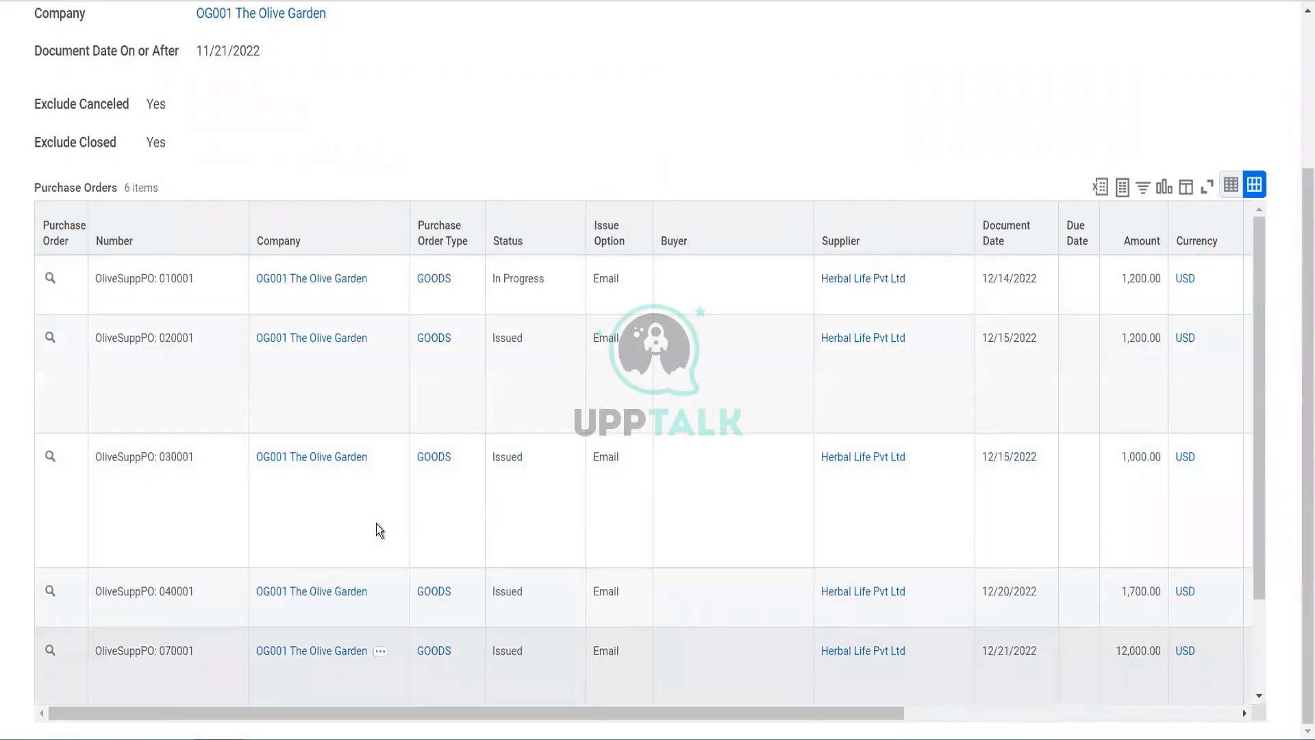
{"action": "scroll", "coordinate": [376, 524], "scroll_direction": "down", "scroll_amount": 2}
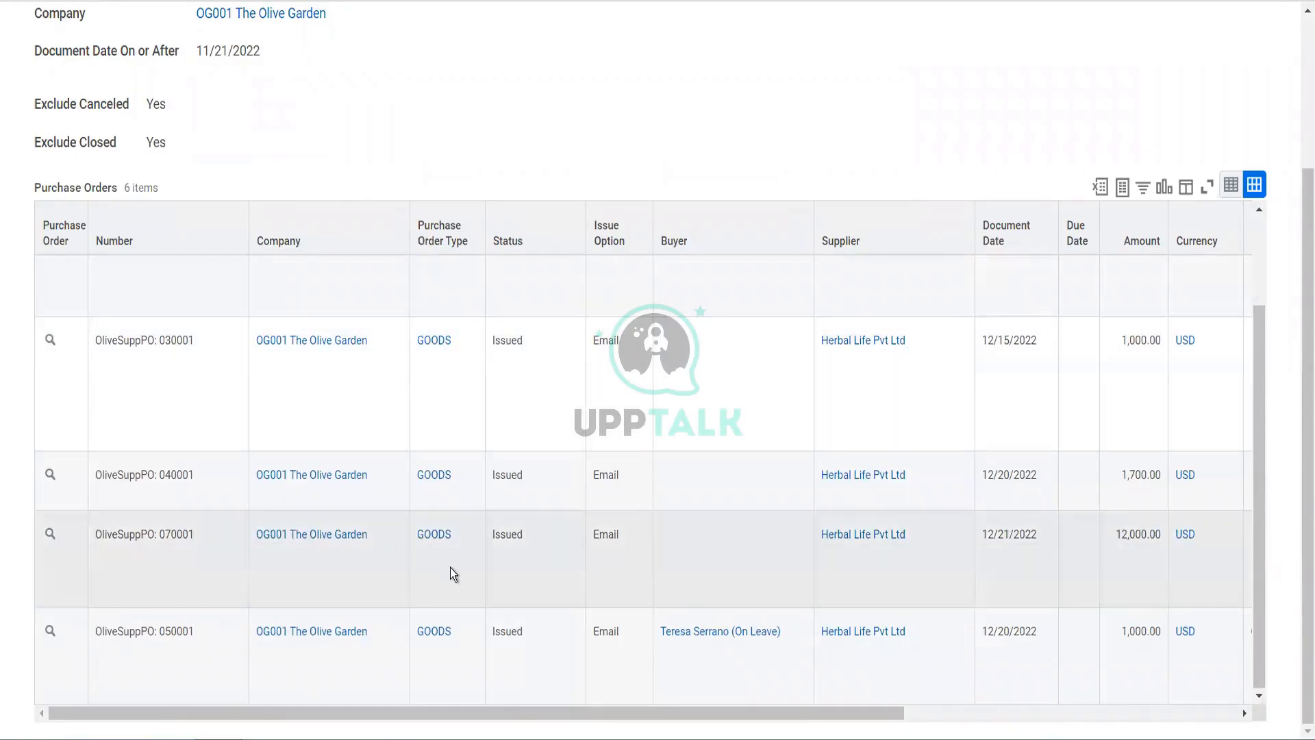
{"action": "scroll", "coordinate": [450, 567], "scroll_direction": "right", "scroll_amount": 2}
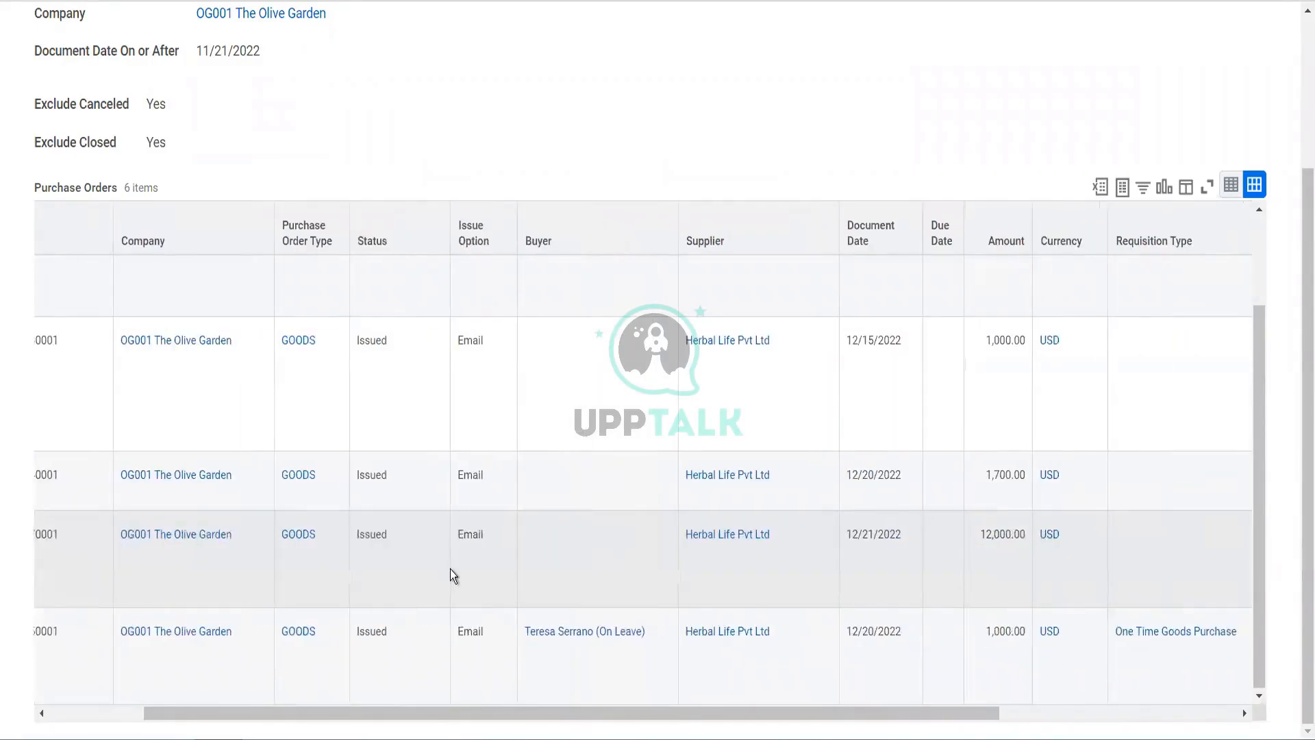
{"action": "scroll", "coordinate": [451, 570], "scroll_direction": "right", "scroll_amount": 5}
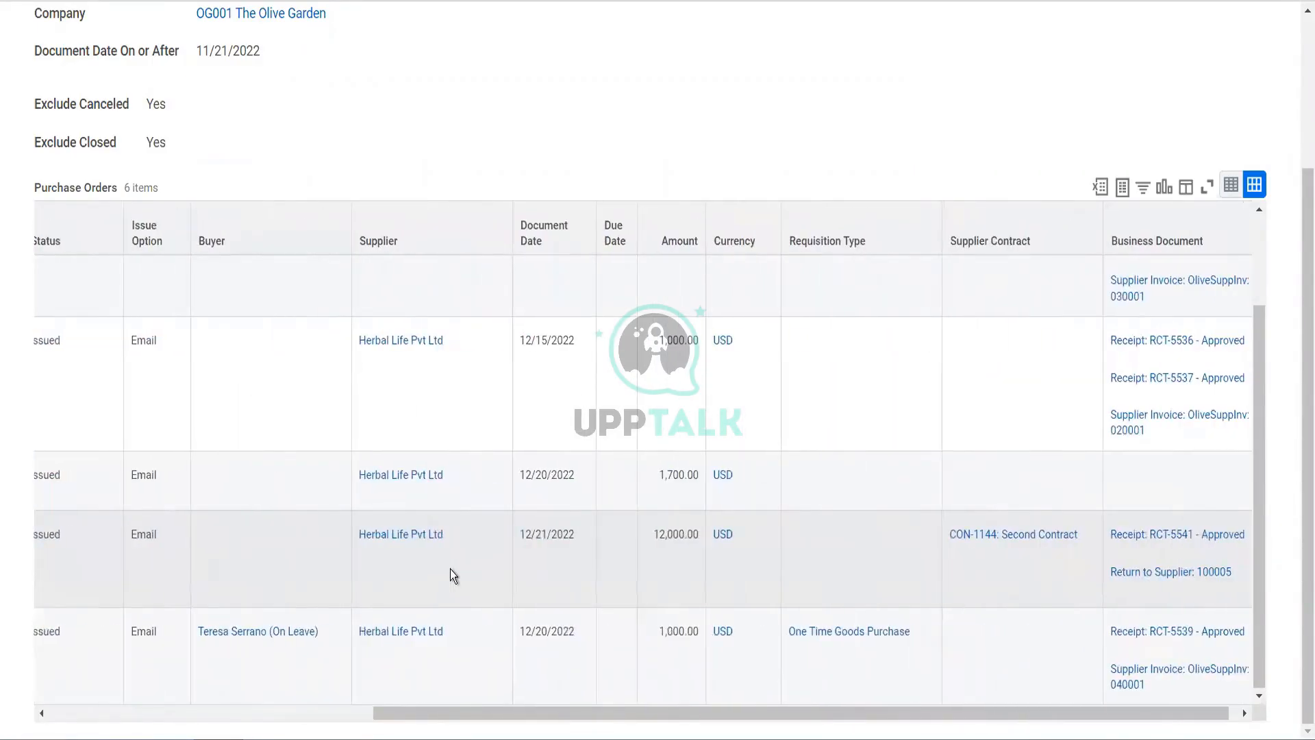
{"action": "scroll", "coordinate": [450, 569], "scroll_direction": "right", "scroll_amount": 1}
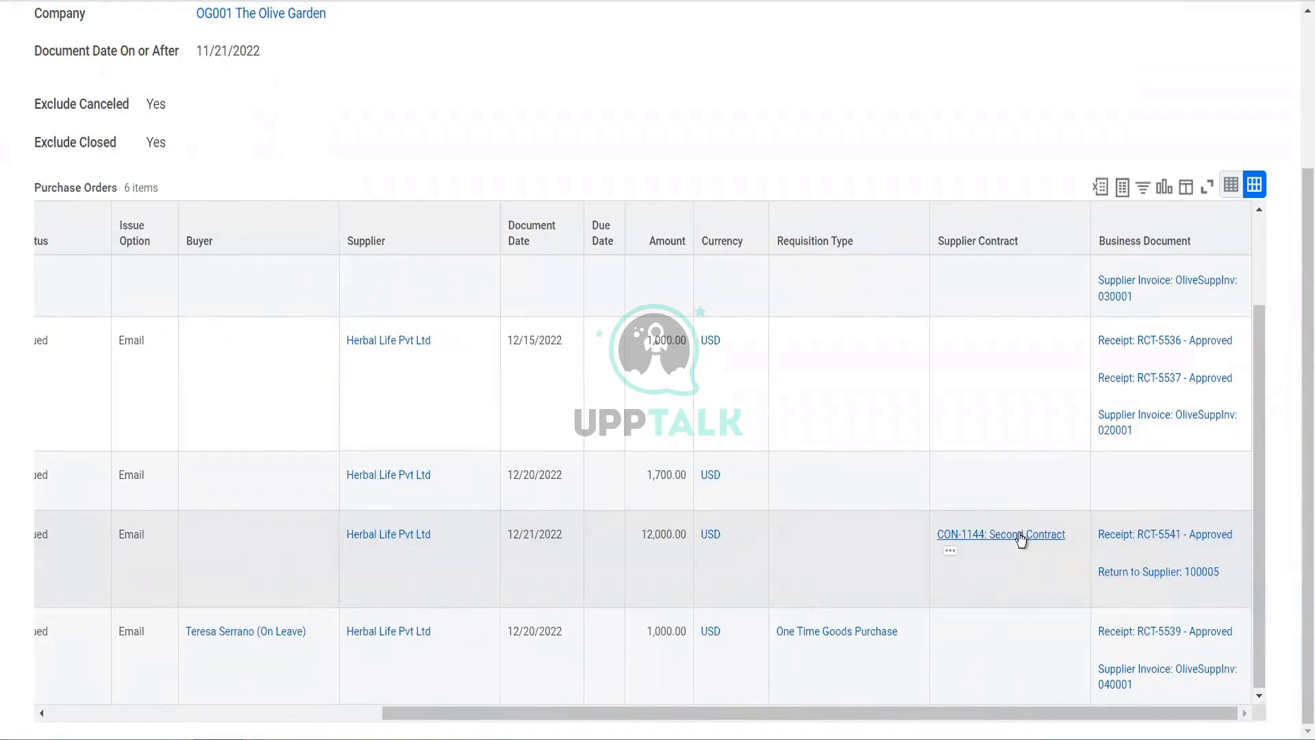
{"action": "scroll", "coordinate": [663, 566], "scroll_direction": "left", "scroll_amount": 7}
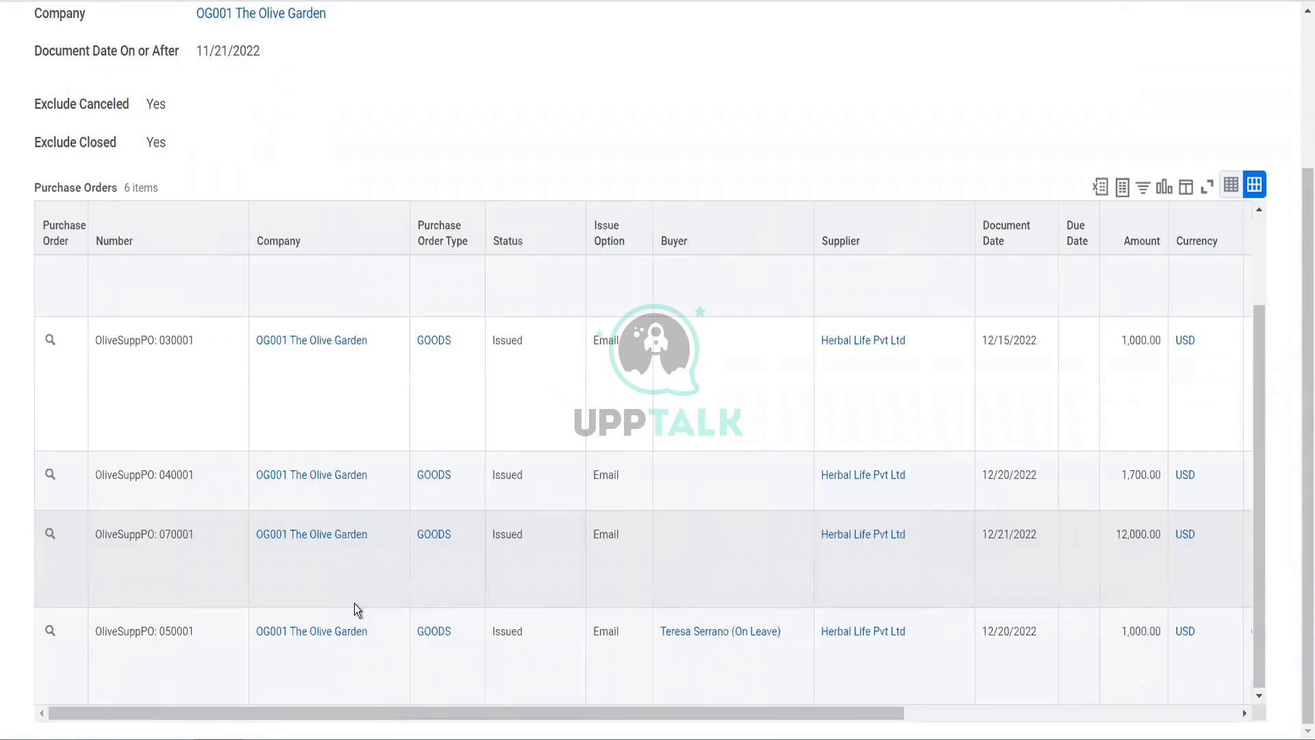
{"action": "left_click", "coordinate": [50, 535]}
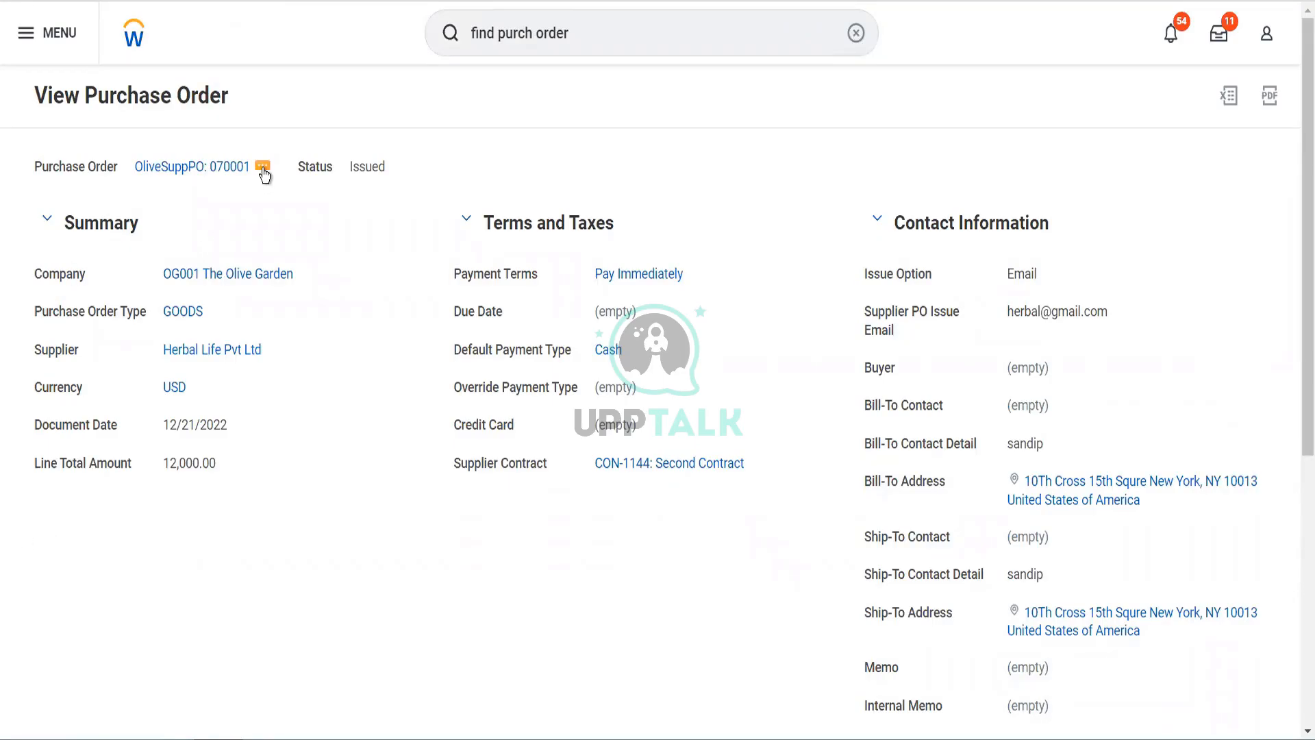
- Start creating a supplier invoice from this purchase order through its related actions
{"action": "left_click", "coordinate": [265, 175]}
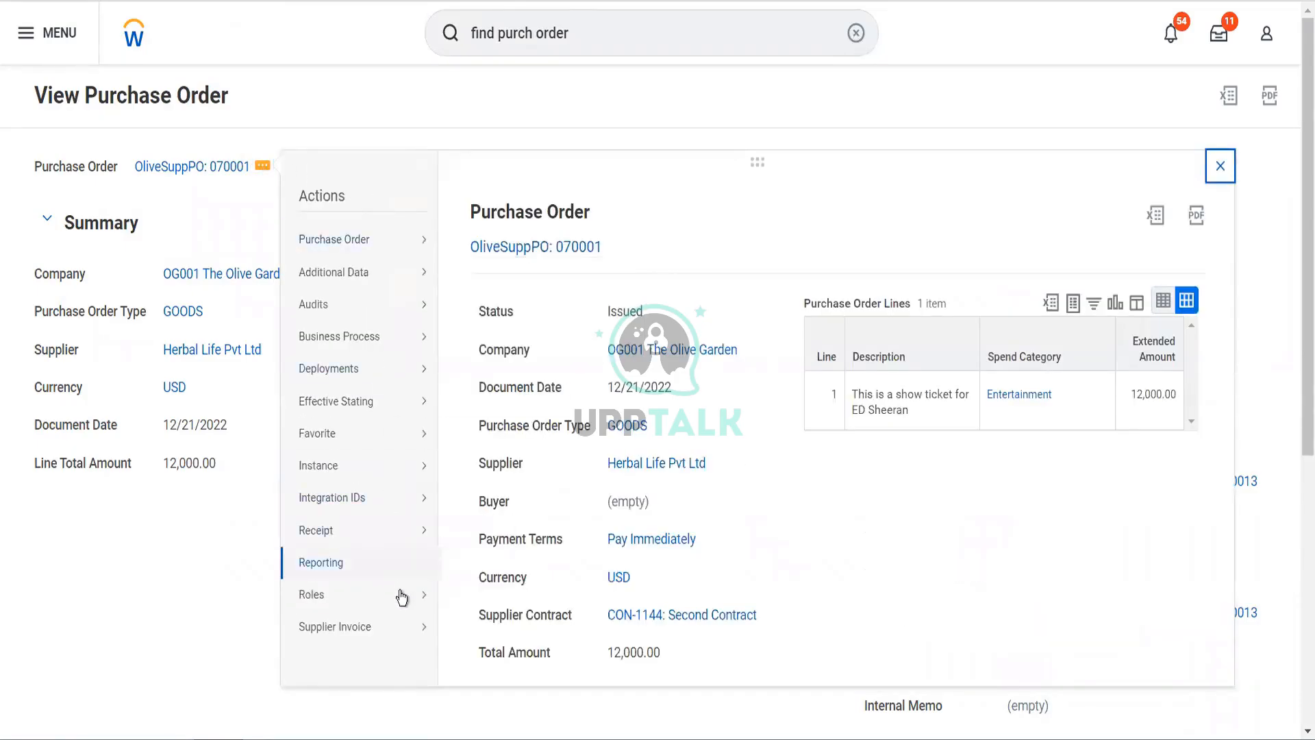
{"action": "mouse_move", "coordinate": [441, 631]}
{"action": "left_click", "coordinate": [472, 629]}
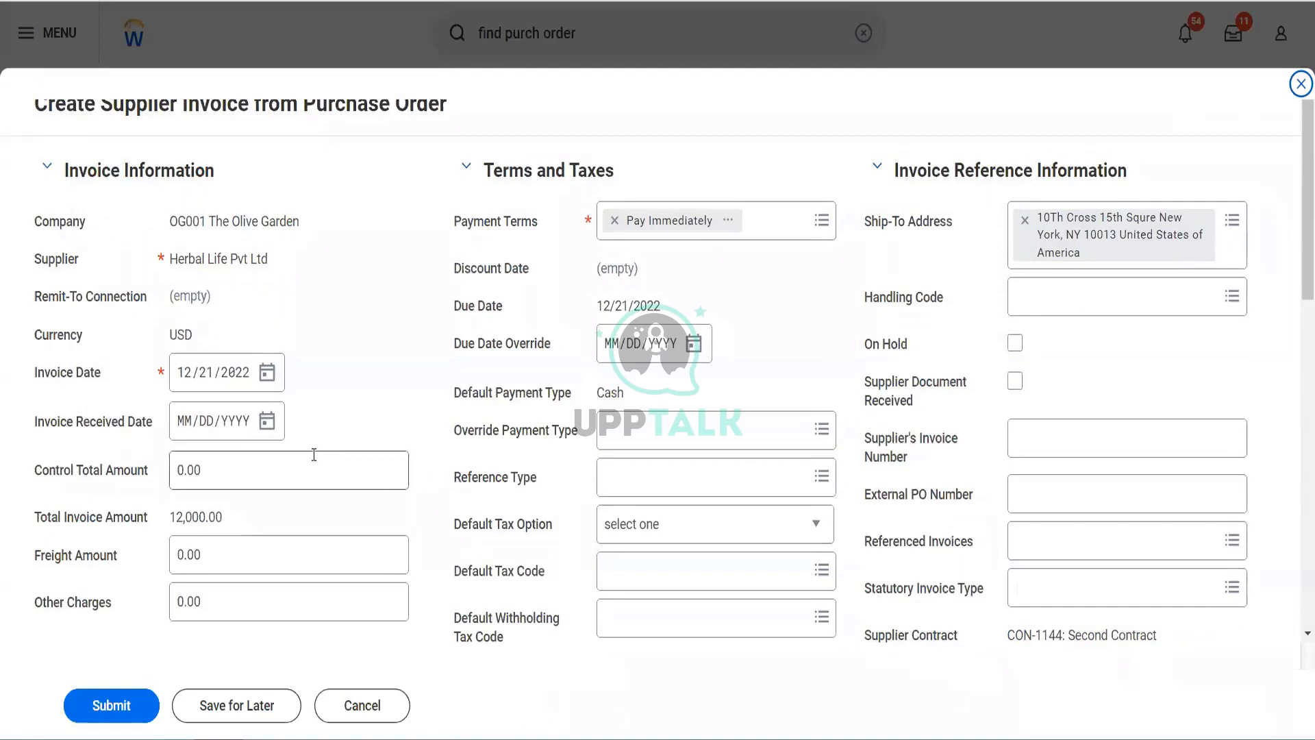
- Set the invoice received date to 12/21/2022, mark the supplier document as received and enter 54312121 as the supplier's invoice number
{"action": "left_click", "coordinate": [267, 423]}
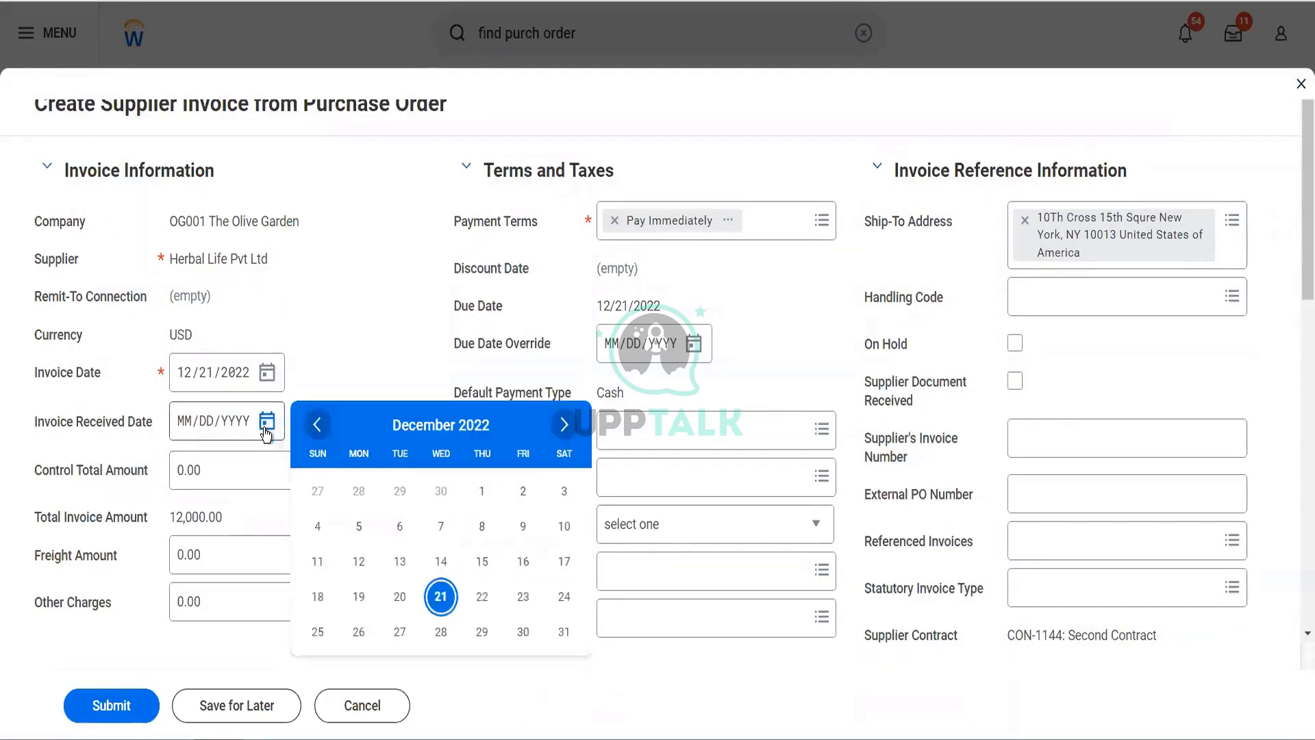
{"action": "left_click", "coordinate": [440, 597]}
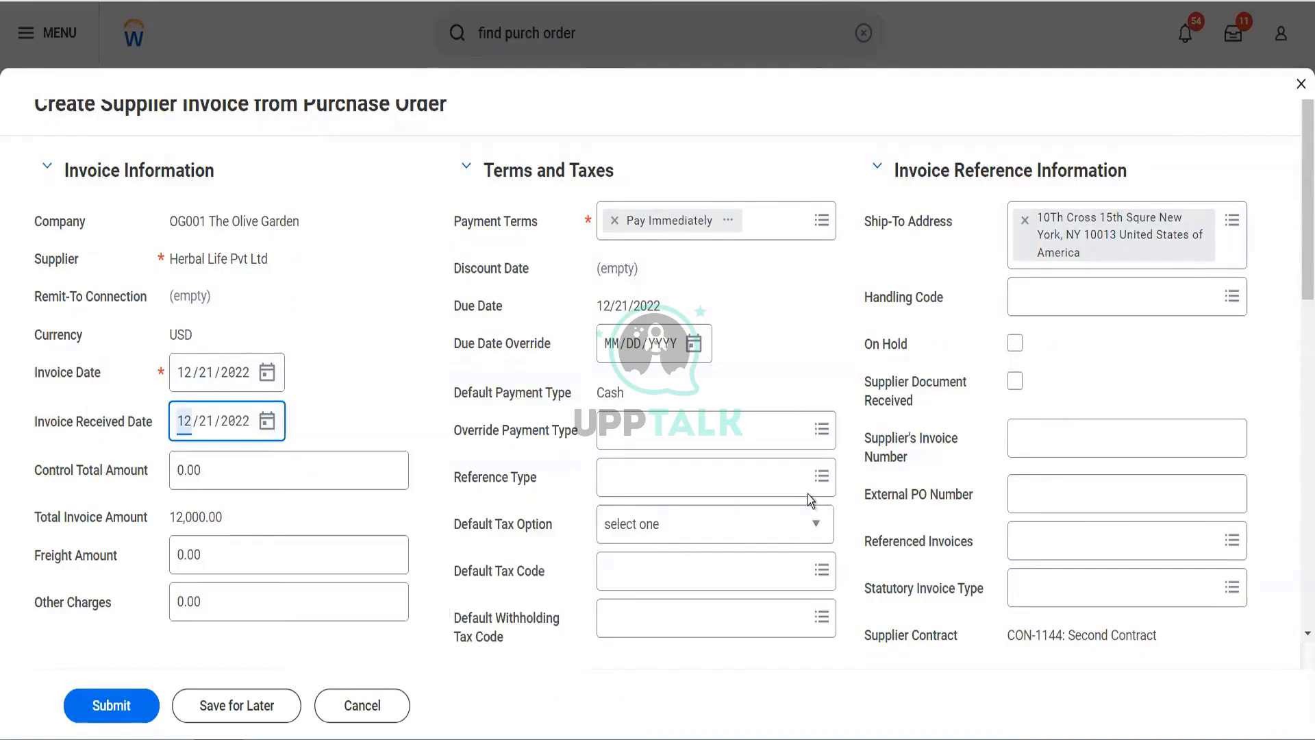
{"action": "left_click", "coordinate": [1015, 381]}
{"action": "left_click", "coordinate": [1033, 442]}
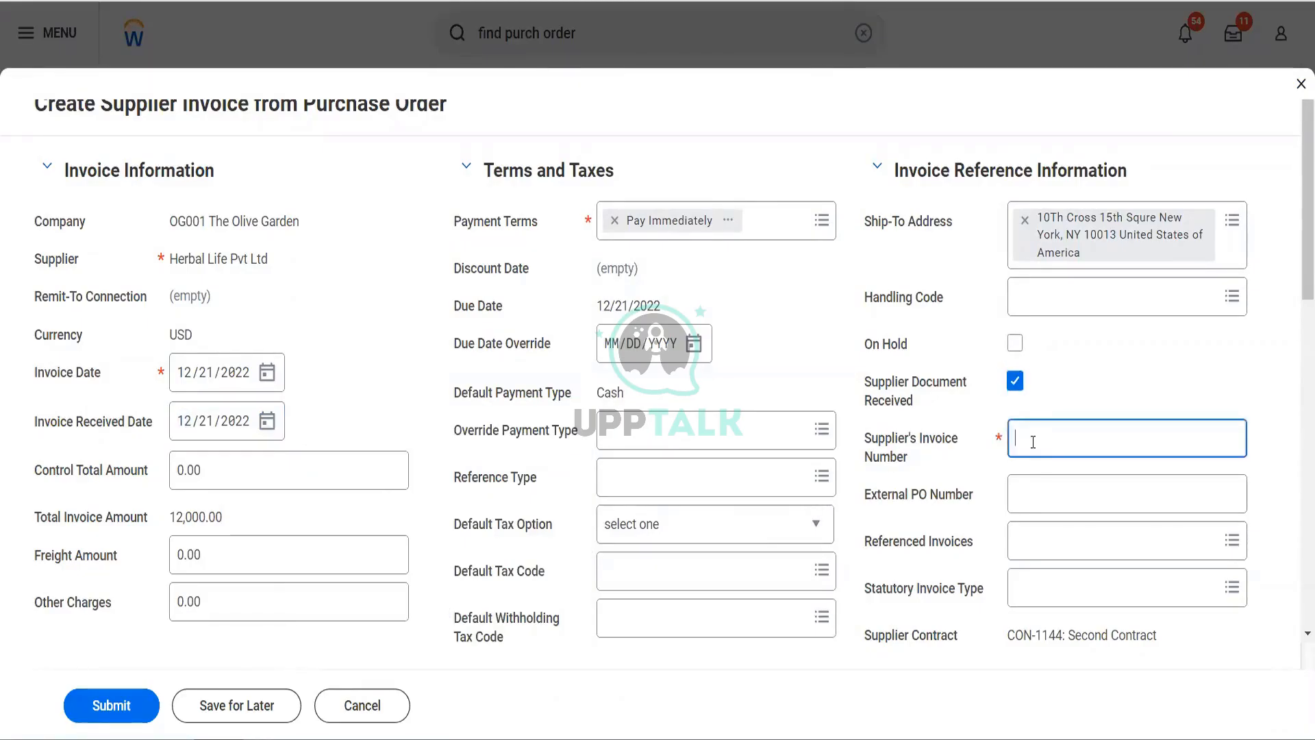
{"action": "type", "text": "54312121"}
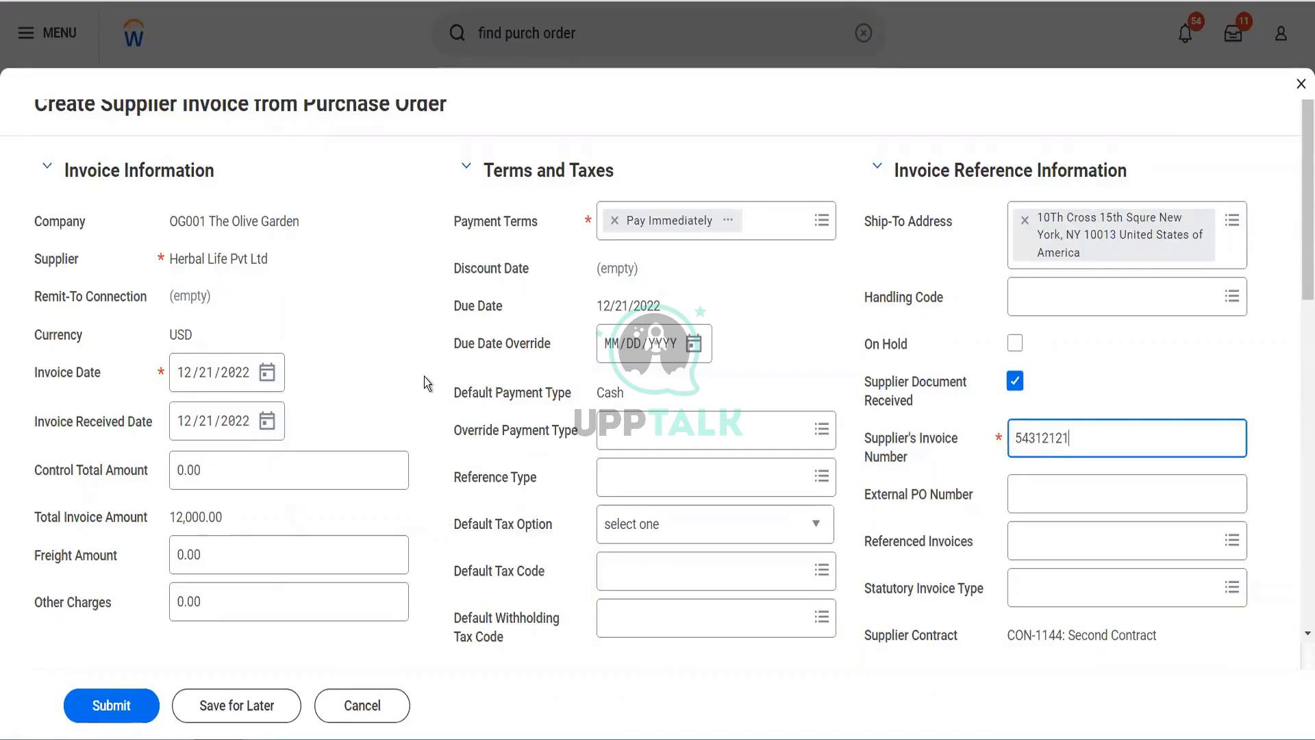
- Look over the rest of the invoice form down to the Shows Ticket invoice line and back to the header
{"action": "scroll", "coordinate": [424, 379], "scroll_direction": "down", "scroll_amount": 5}
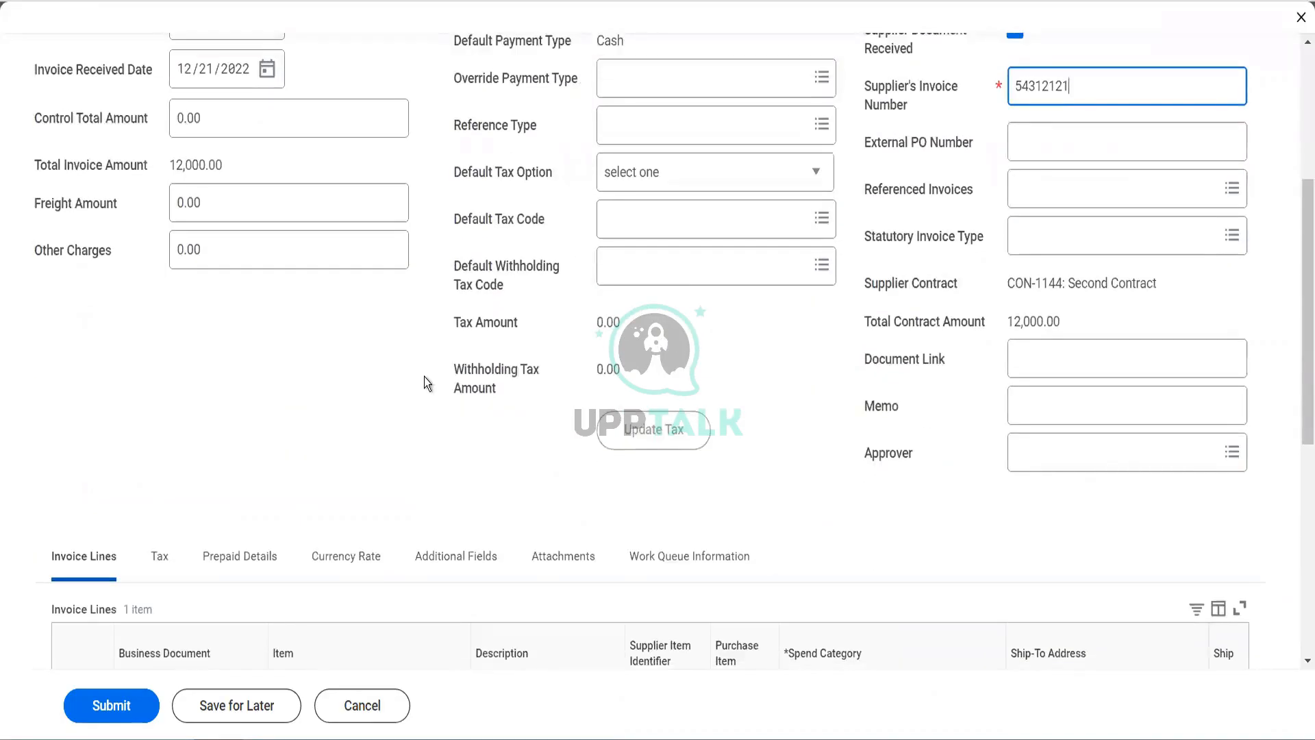
{"action": "scroll", "coordinate": [427, 383], "scroll_direction": "down", "scroll_amount": 7}
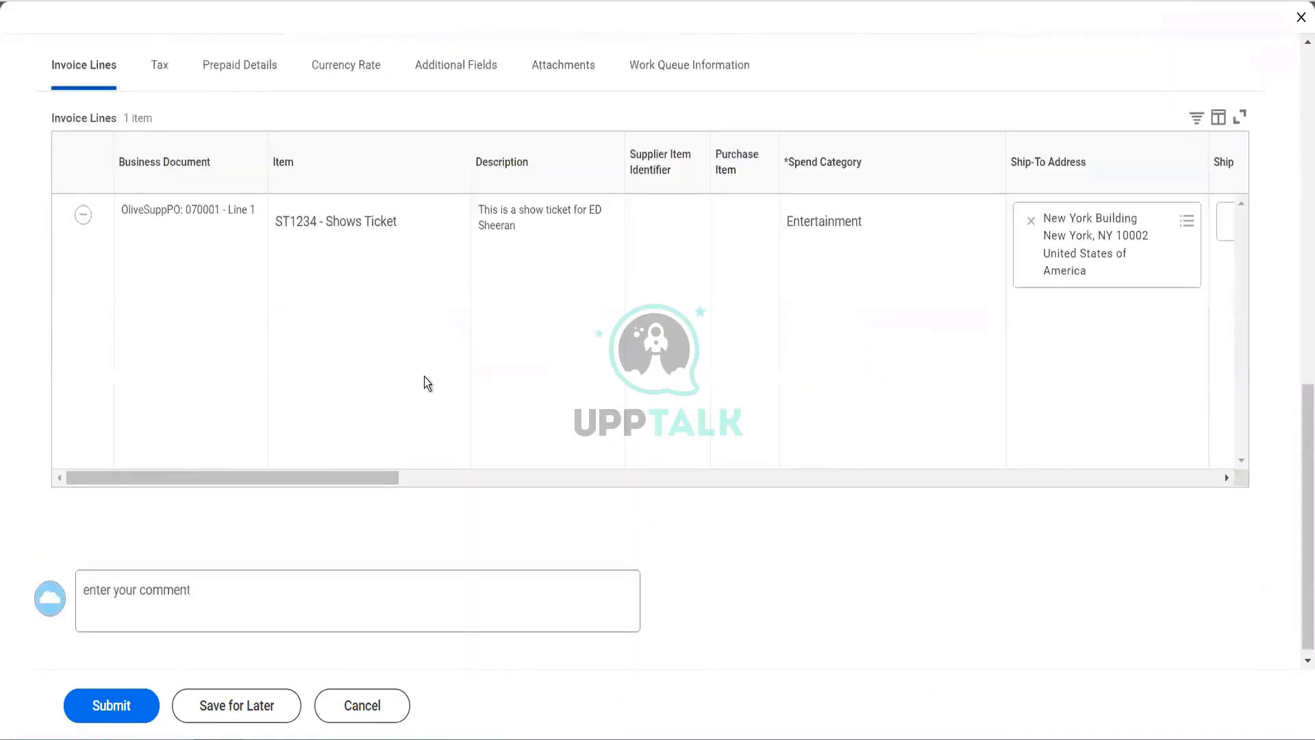
{"action": "left_click", "coordinate": [446, 470]}
{"action": "left_click_drag", "start_coordinate": [445, 471], "coordinate": [183, 455]}
{"action": "scroll", "coordinate": [390, 353], "scroll_direction": "up", "scroll_amount": 10}
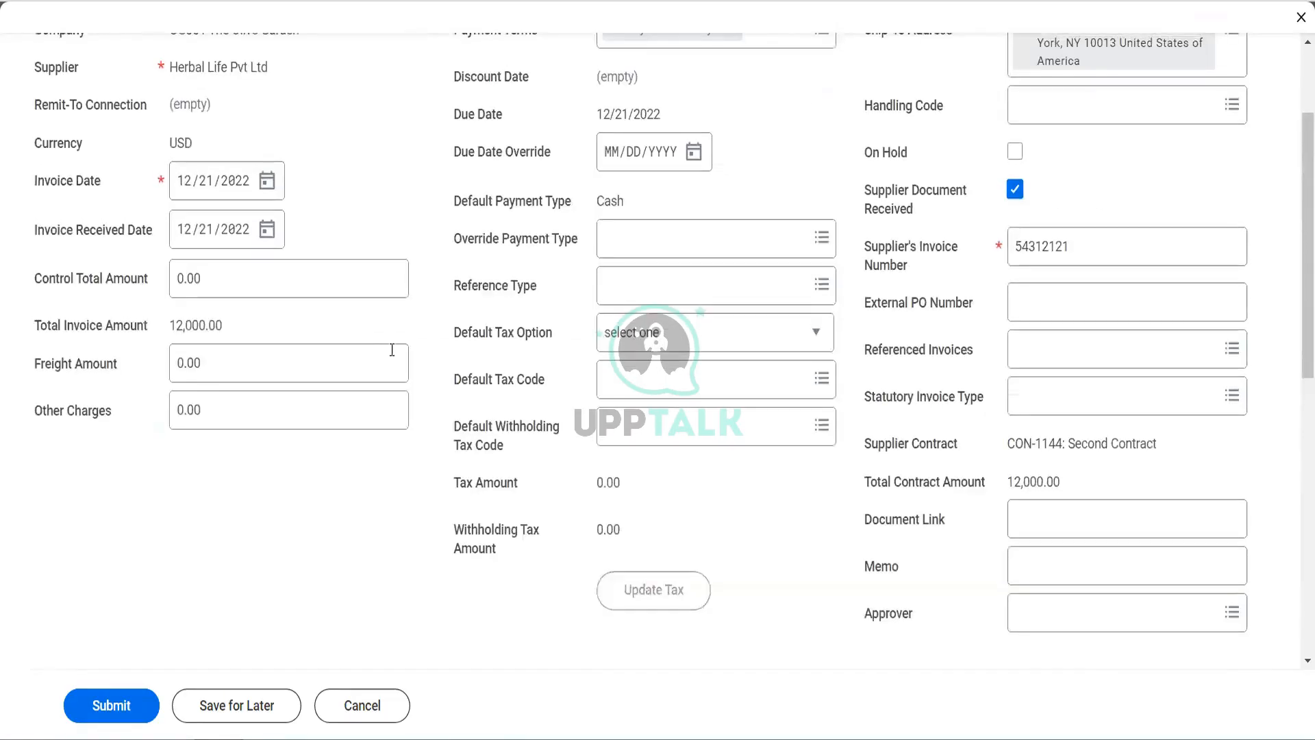
{"action": "scroll", "coordinate": [392, 350], "scroll_direction": "up", "scroll_amount": 3}
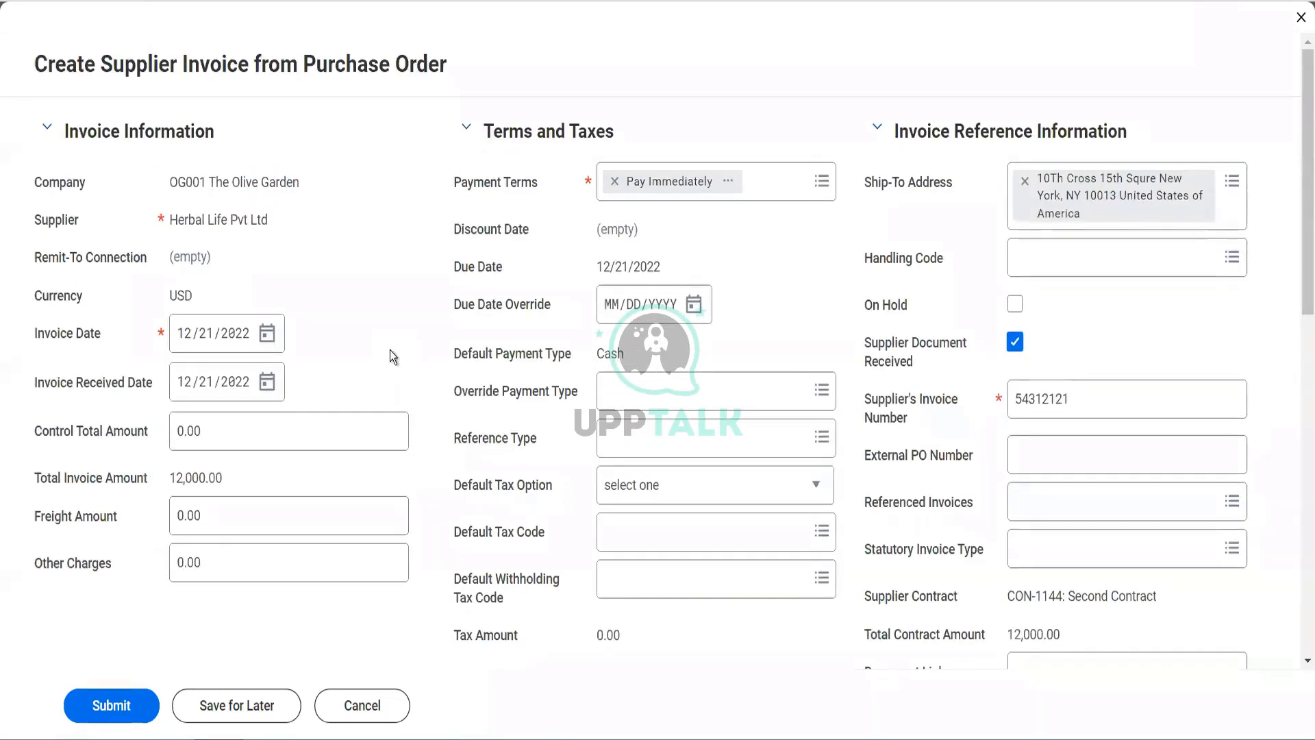
- Examine the invoice line's details from item and ship-to address through tax, unit cost, quantity, amount, cost center and region, and return to the header
{"action": "scroll", "coordinate": [392, 355], "scroll_direction": "down", "scroll_amount": 10}
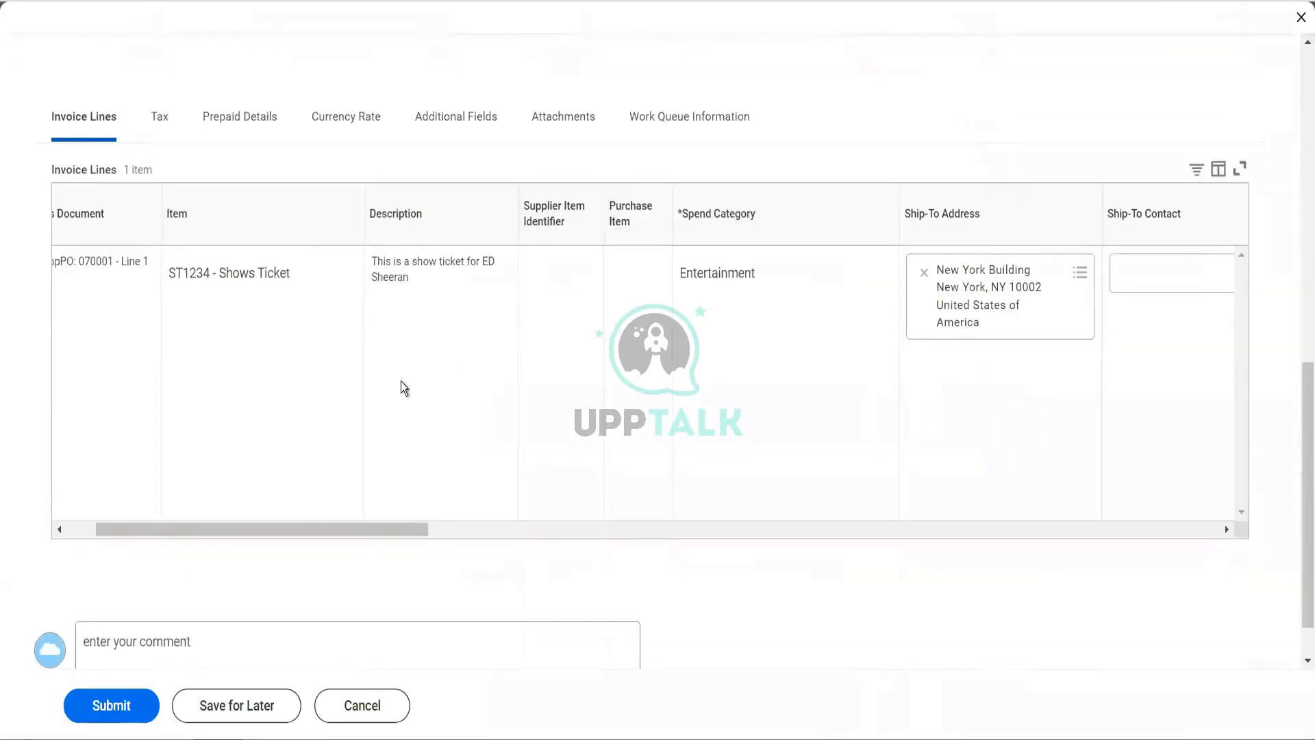
{"action": "scroll", "coordinate": [401, 383], "scroll_direction": "right", "scroll_amount": 2}
{"action": "scroll", "coordinate": [400, 382], "scroll_direction": "right", "scroll_amount": 3}
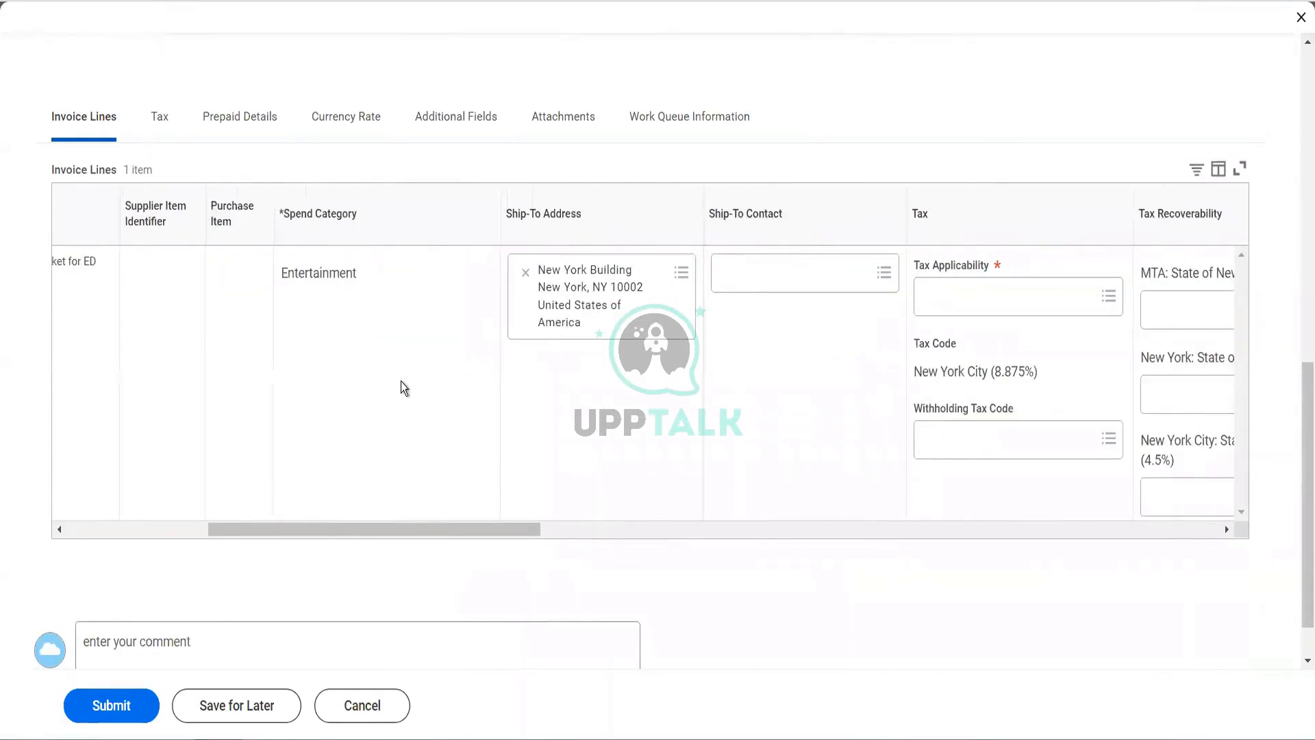
{"action": "scroll", "coordinate": [400, 382], "scroll_direction": "right", "scroll_amount": 2}
{"action": "scroll", "coordinate": [400, 381], "scroll_direction": "right", "scroll_amount": 4}
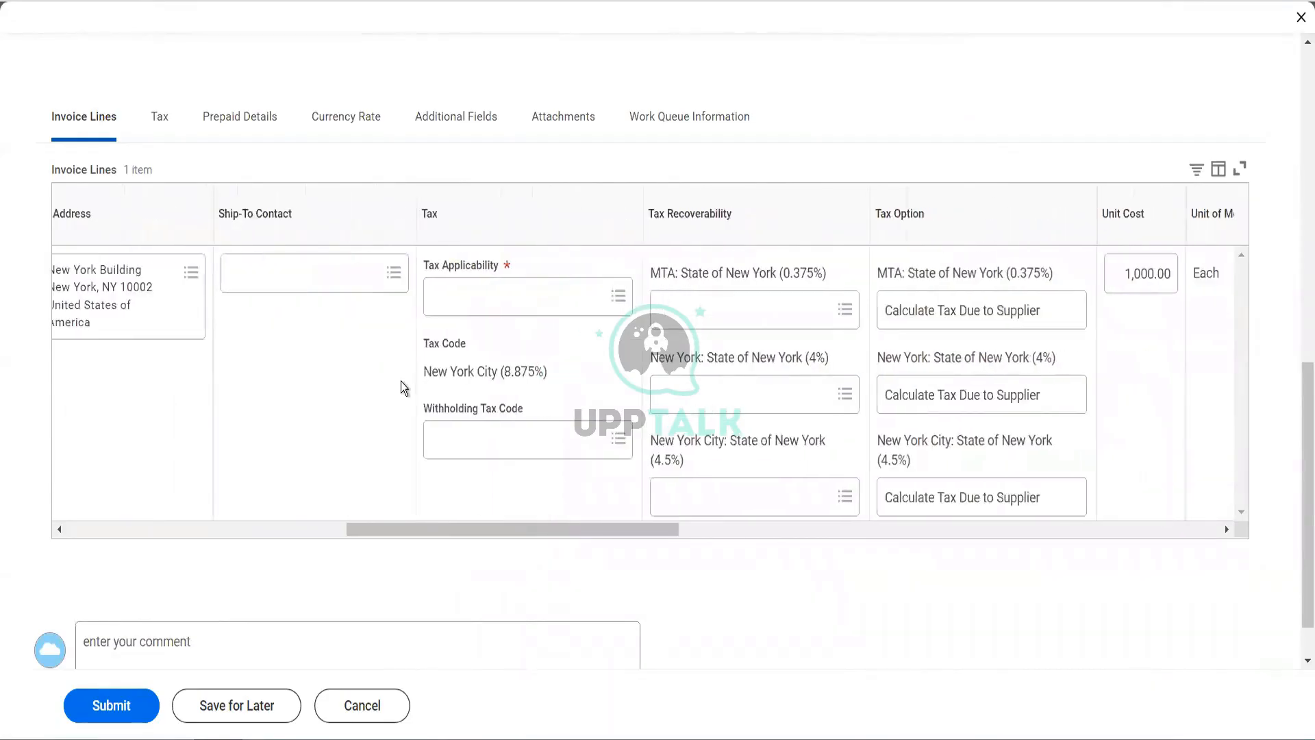
{"action": "scroll", "coordinate": [401, 382], "scroll_direction": "right", "scroll_amount": 3}
{"action": "scroll", "coordinate": [401, 383], "scroll_direction": "right", "scroll_amount": 10}
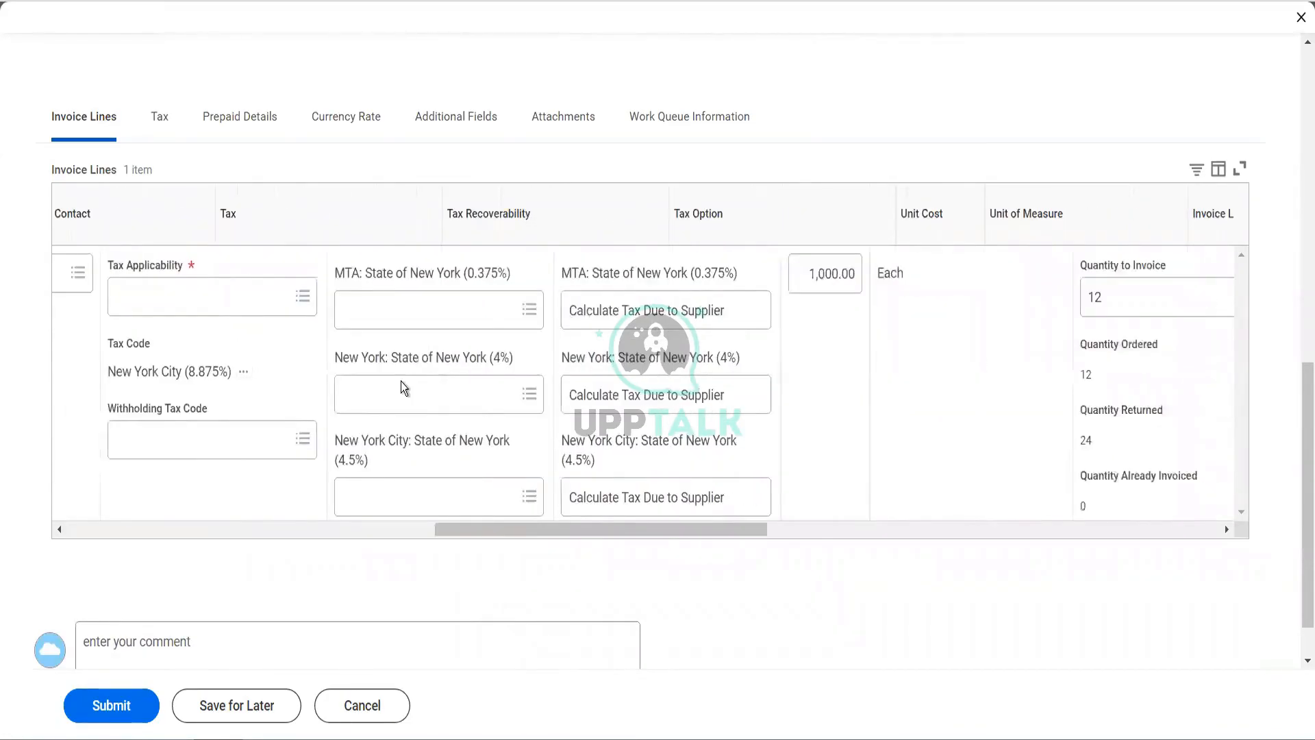
{"action": "scroll", "coordinate": [400, 381], "scroll_direction": "right", "scroll_amount": 3}
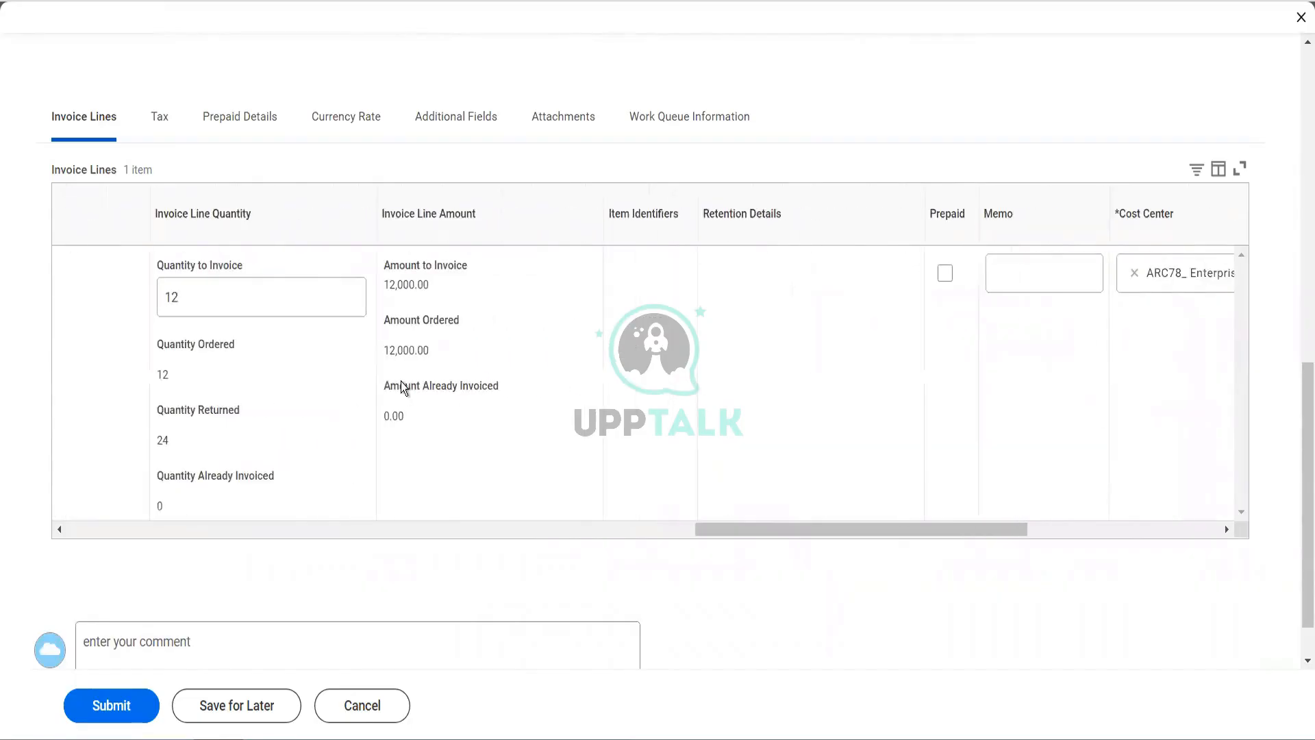
{"action": "scroll", "coordinate": [403, 388], "scroll_direction": "right", "scroll_amount": 4}
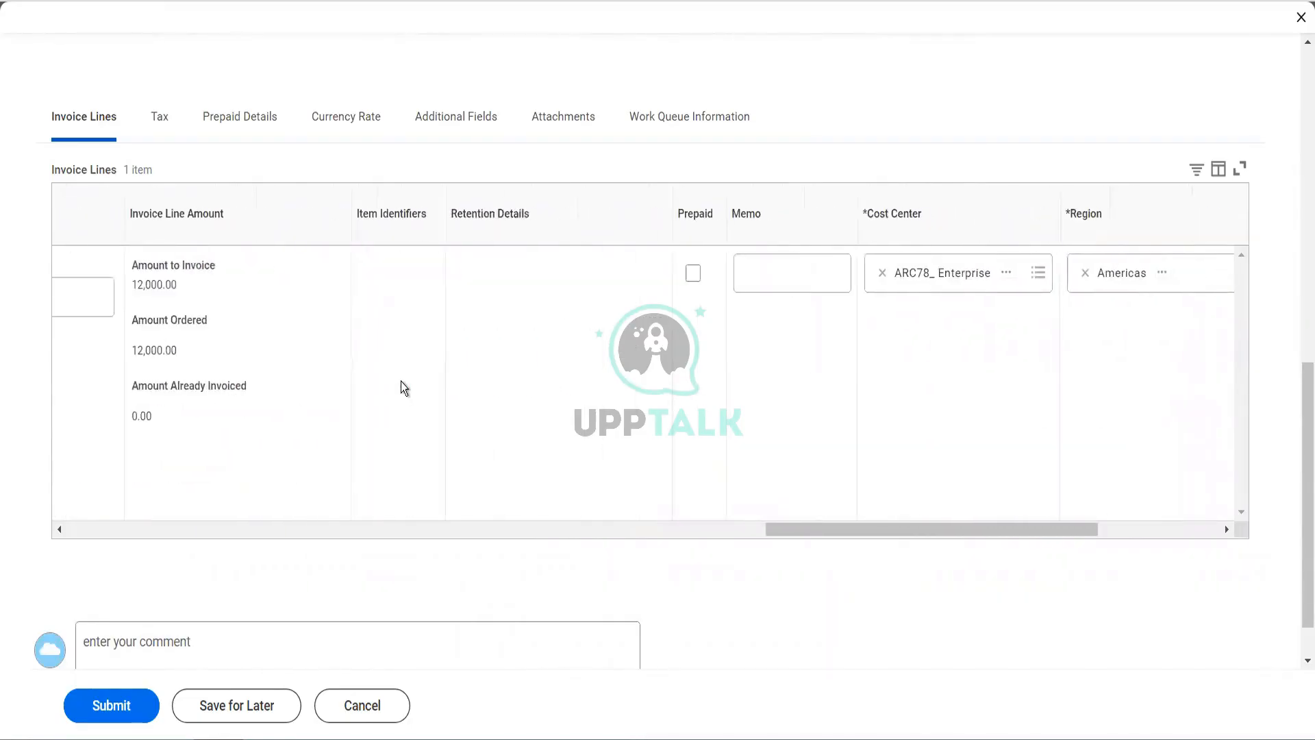
{"action": "scroll", "coordinate": [401, 381], "scroll_direction": "up", "scroll_amount": 5}
{"action": "scroll", "coordinate": [401, 381], "scroll_direction": "up", "scroll_amount": 4}
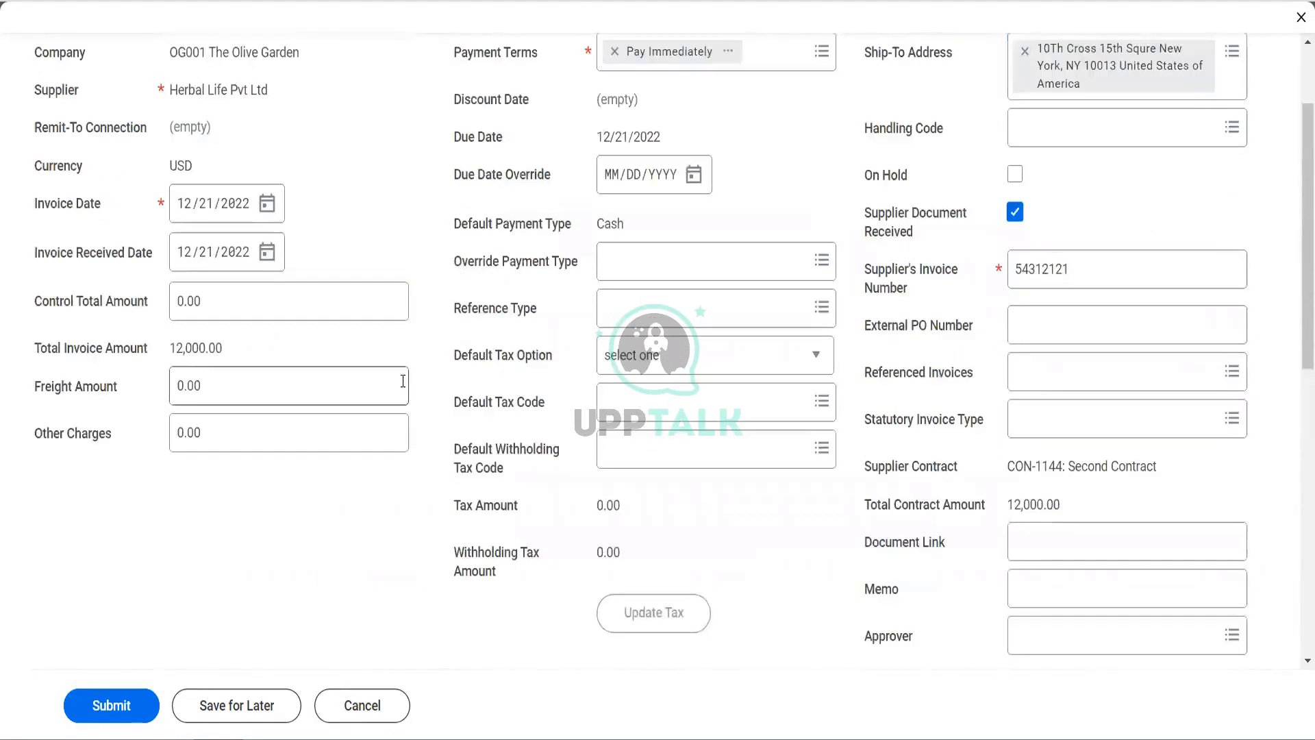
{"action": "scroll", "coordinate": [403, 382], "scroll_direction": "up", "scroll_amount": 2}
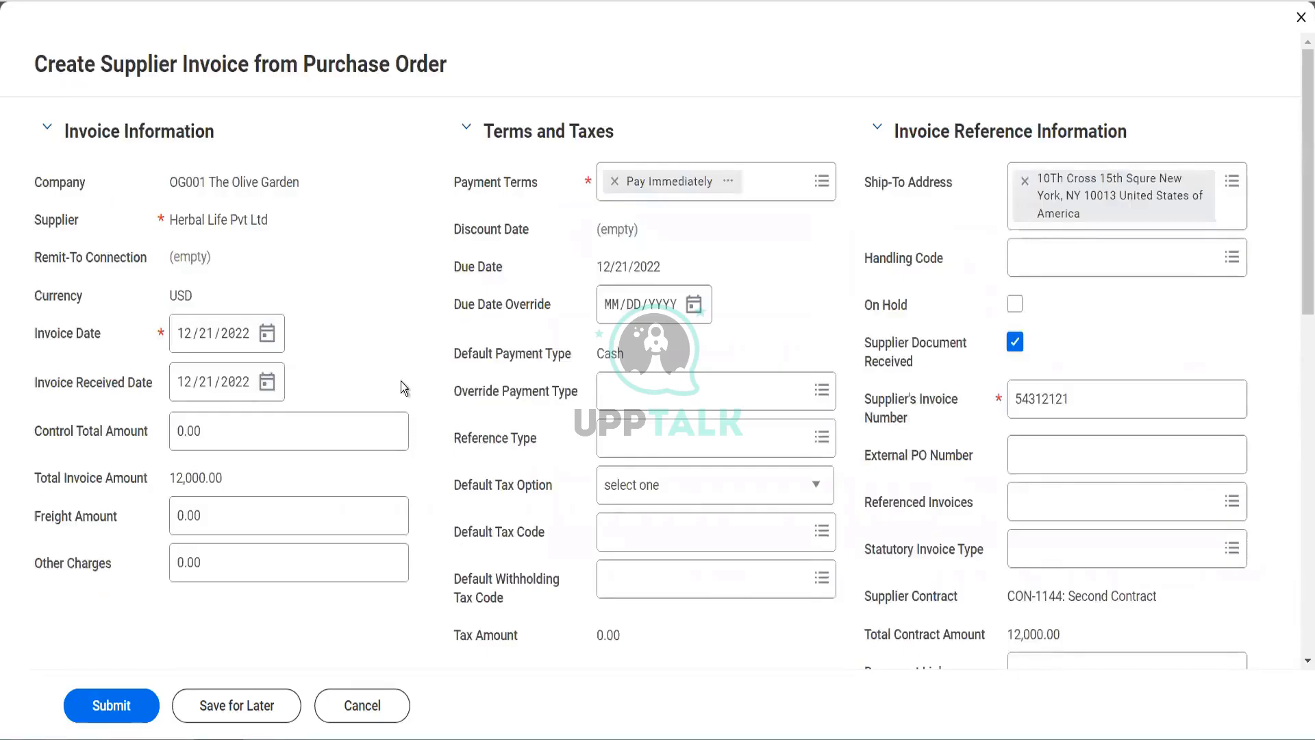
- Cancel the supplier invoice and discard its changes to return to the purchase order
{"action": "scroll", "coordinate": [560, 482], "scroll_direction": "down", "scroll_amount": 1}
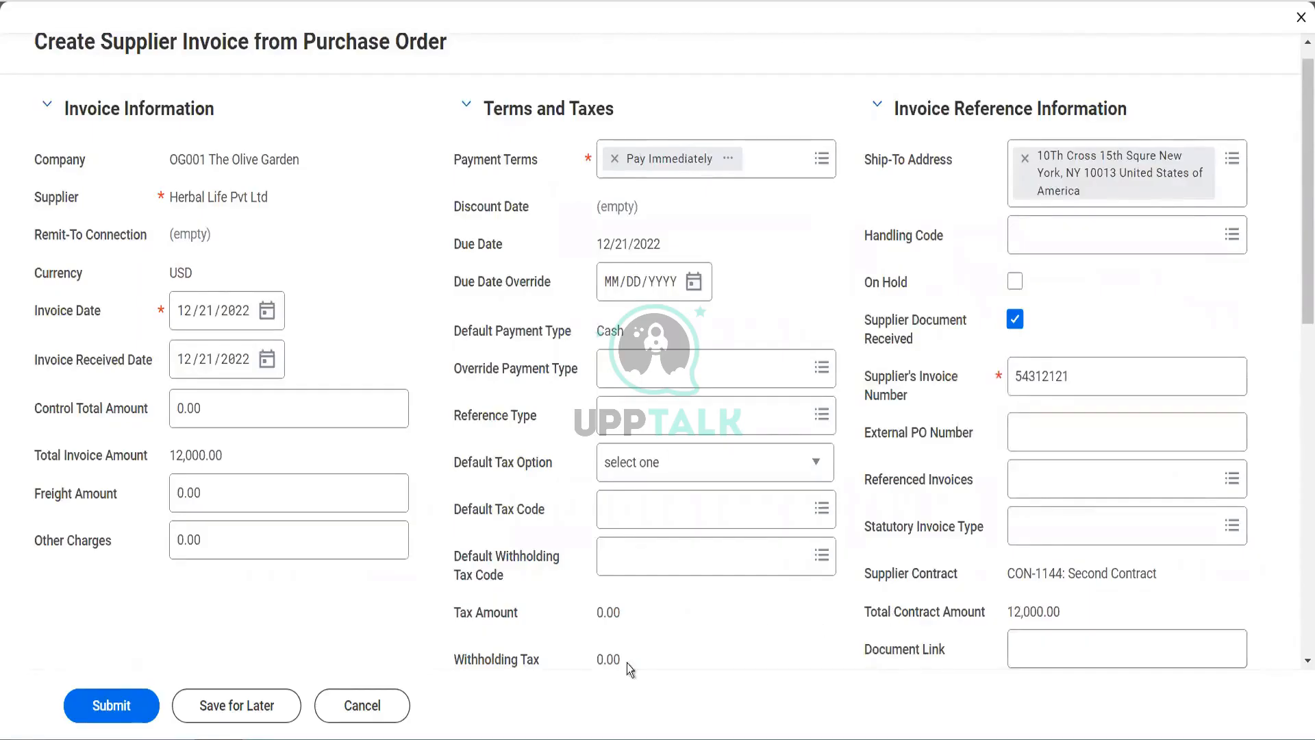
{"action": "left_click", "coordinate": [384, 705]}
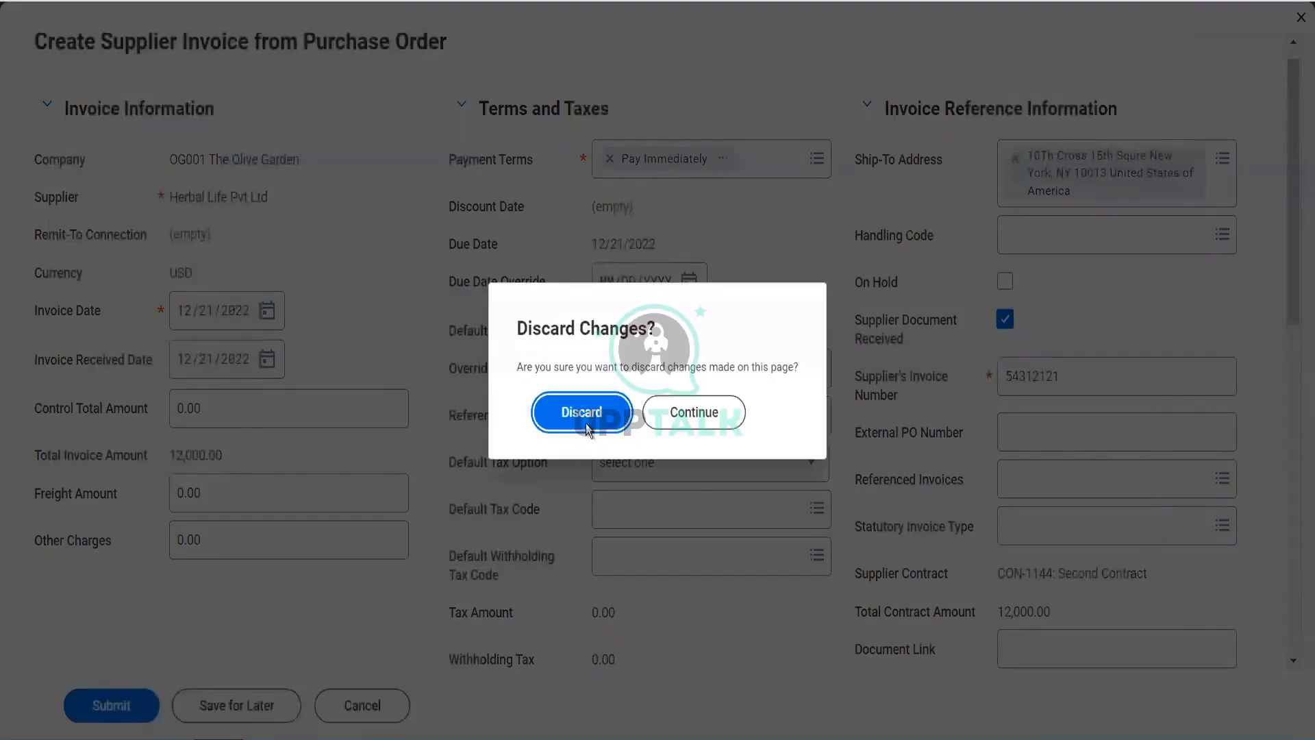
{"action": "left_click", "coordinate": [586, 424]}
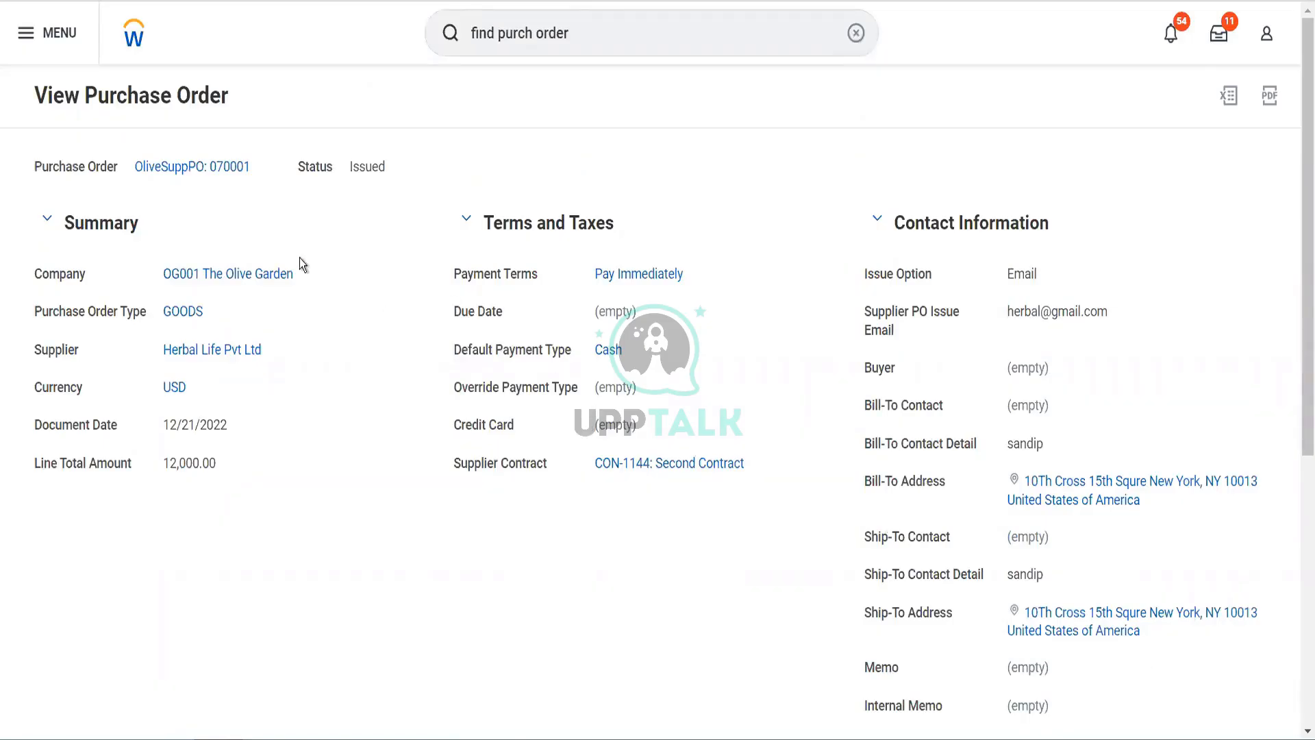
- Examine the purchase order's goods line from item, tax, quantity and cost through ship-to address, business document lines and worktags
{"action": "scroll", "coordinate": [375, 426], "scroll_direction": "down", "scroll_amount": 6}
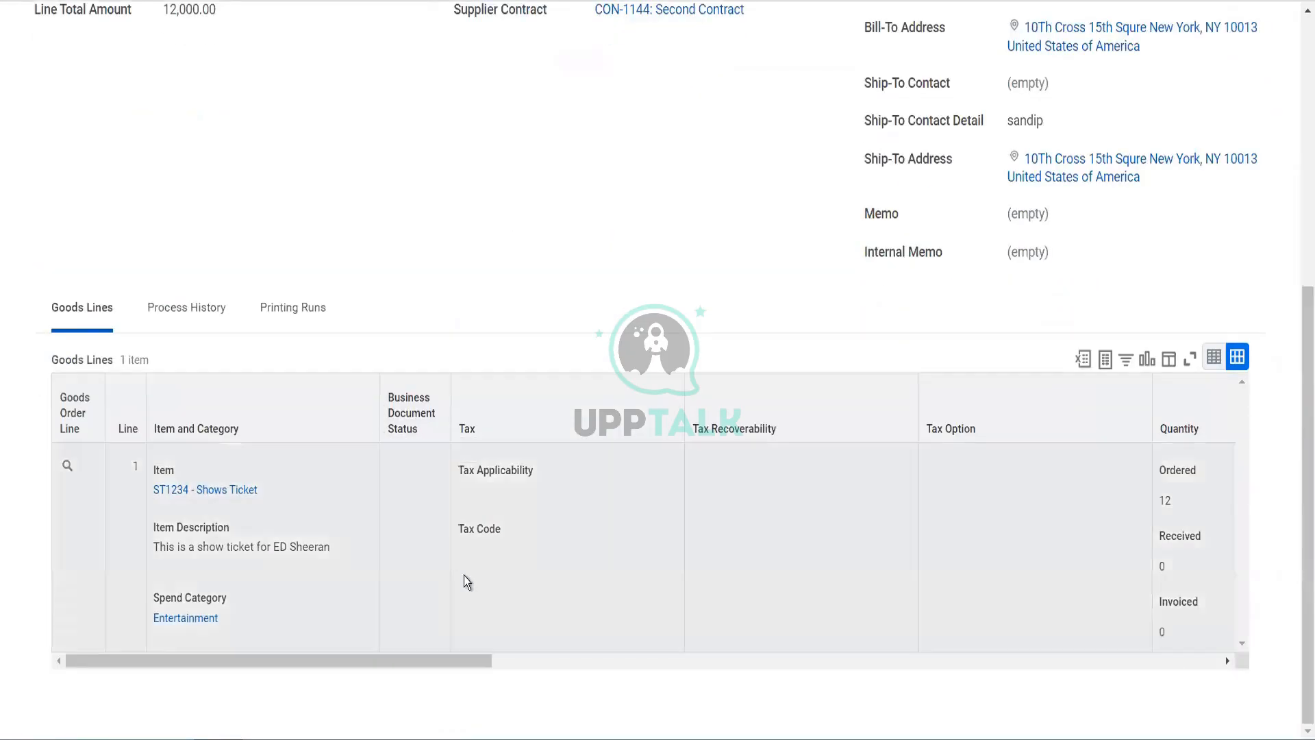
{"action": "scroll", "coordinate": [464, 577], "scroll_direction": "right", "scroll_amount": 10}
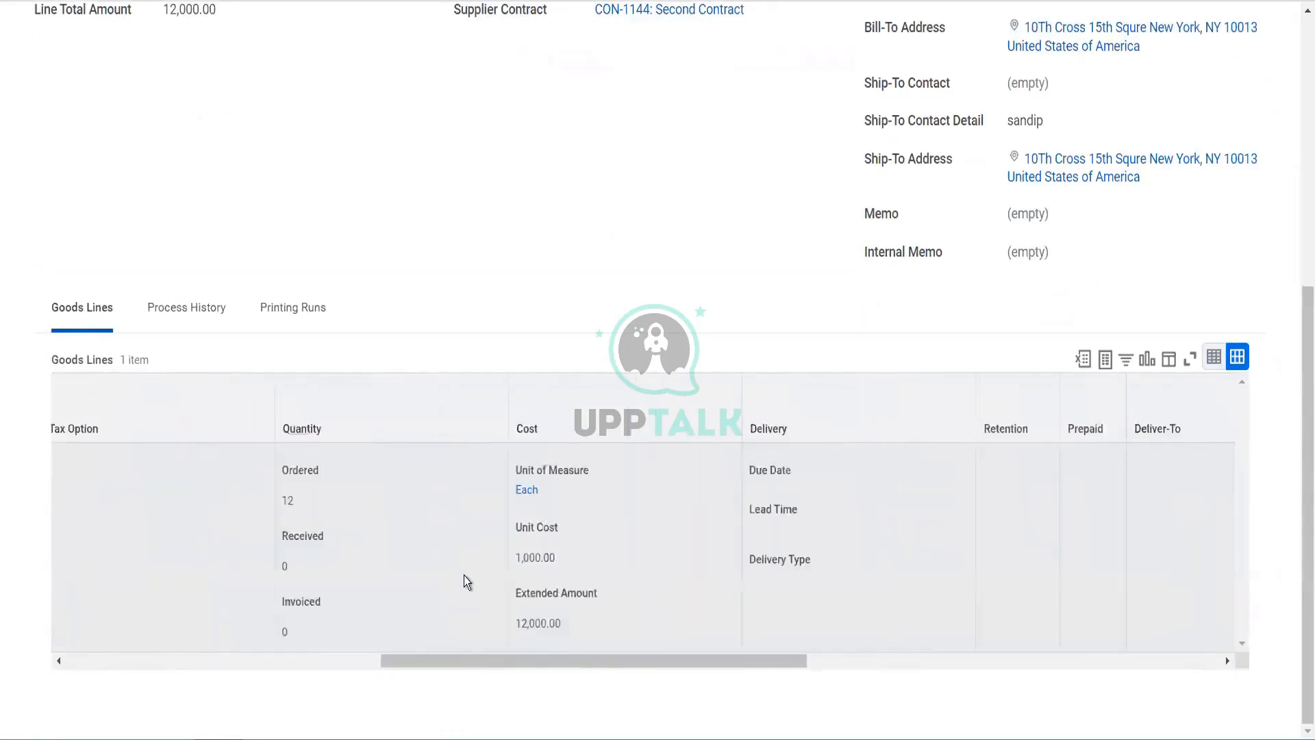
{"action": "scroll", "coordinate": [463, 575], "scroll_direction": "right", "scroll_amount": 10}
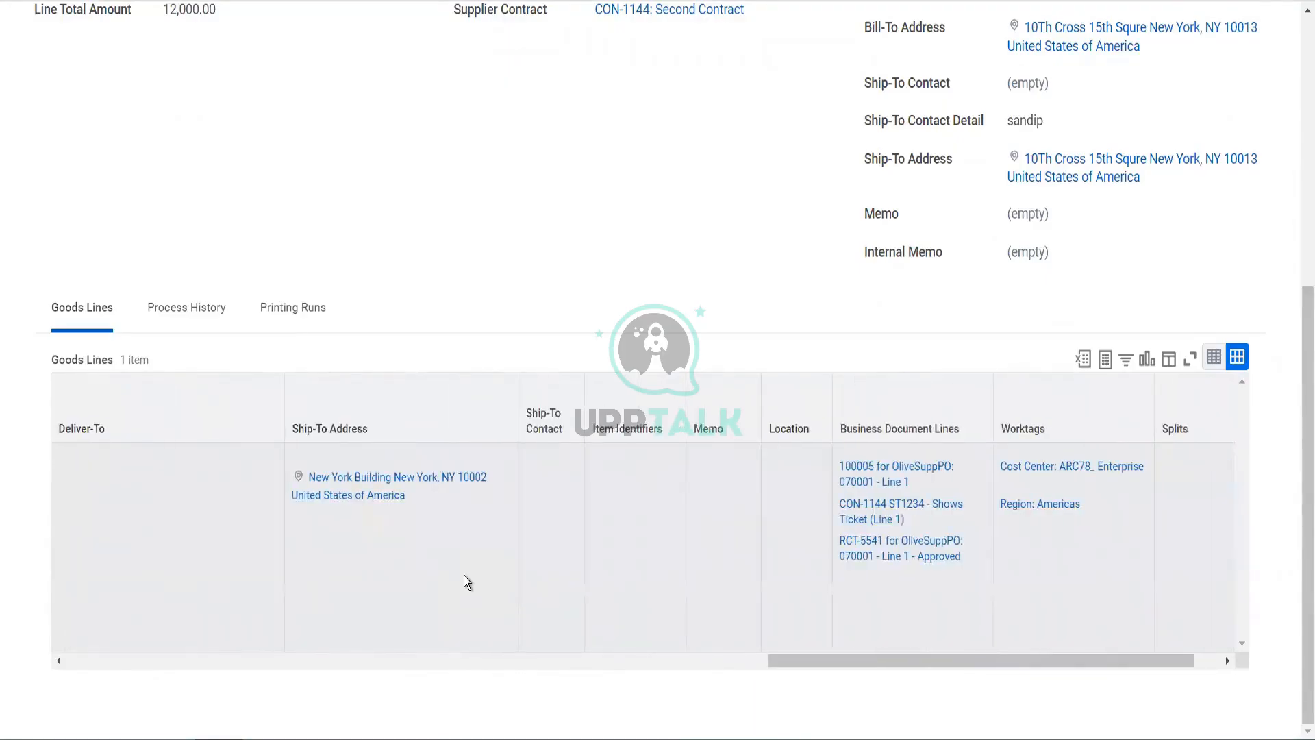
{"action": "scroll", "coordinate": [463, 575], "scroll_direction": "right", "scroll_amount": 2}
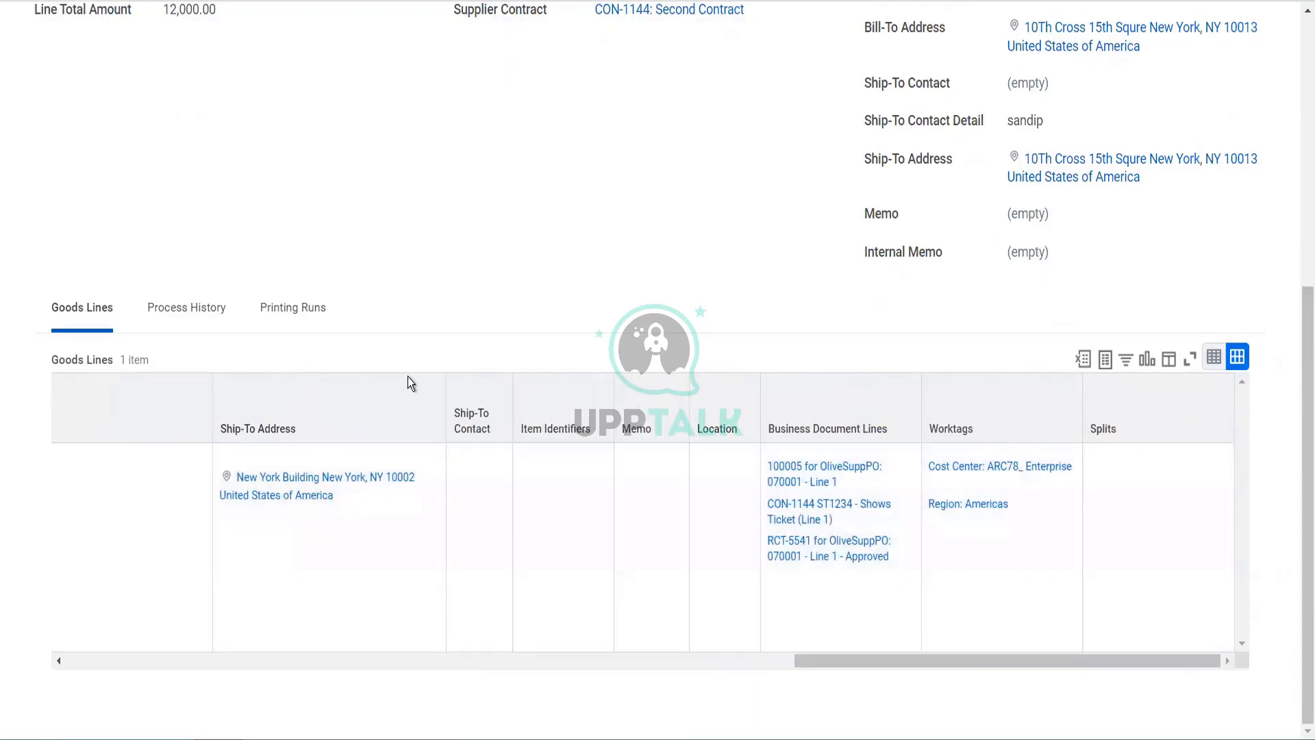
{"action": "scroll", "coordinate": [408, 376], "scroll_direction": "up", "scroll_amount": 6}
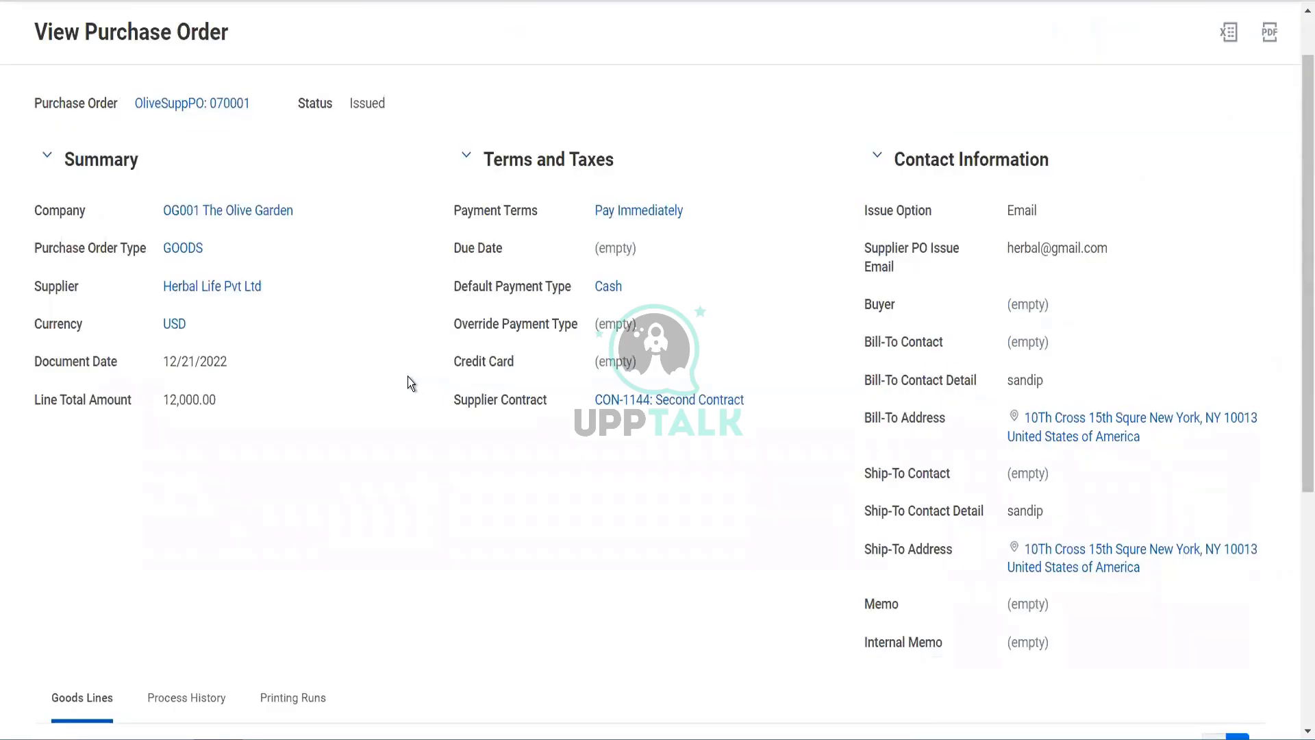
{"action": "scroll", "coordinate": [487, 493], "scroll_direction": "down", "scroll_amount": 4}
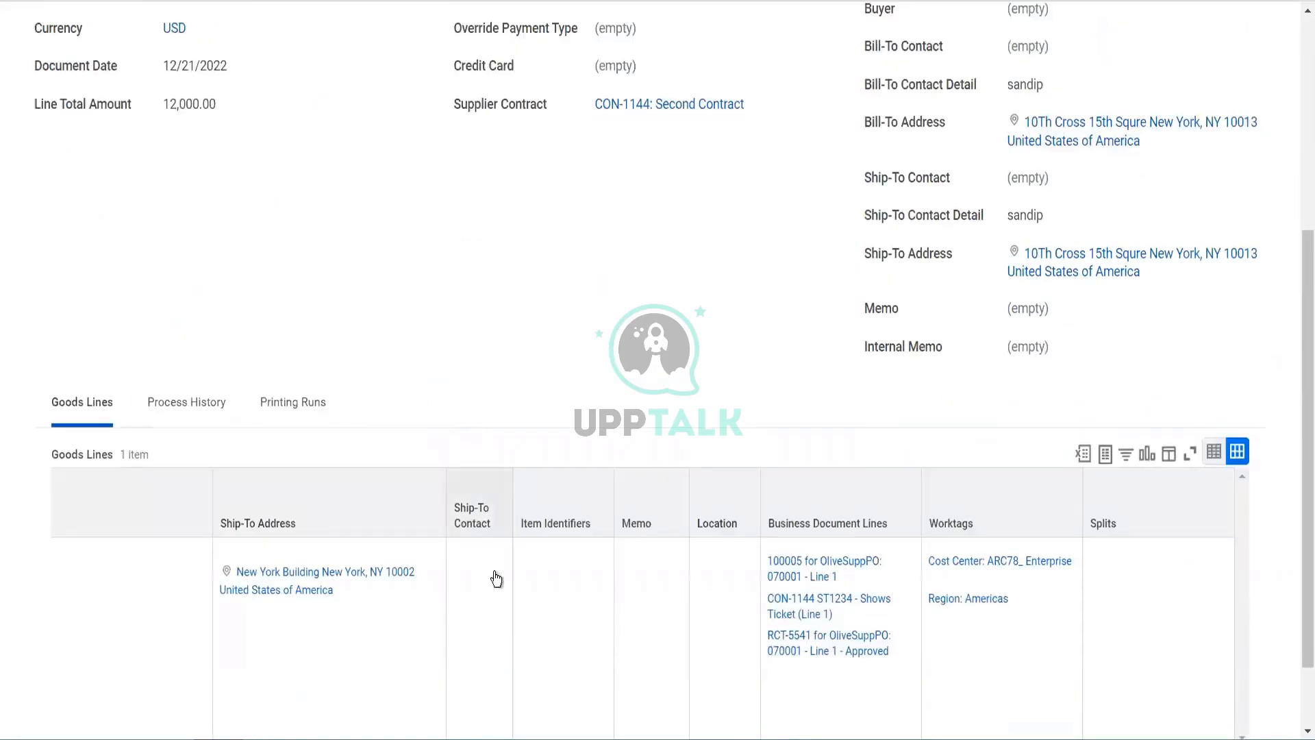
{"action": "scroll", "coordinate": [525, 622], "scroll_direction": "left", "scroll_amount": 8}
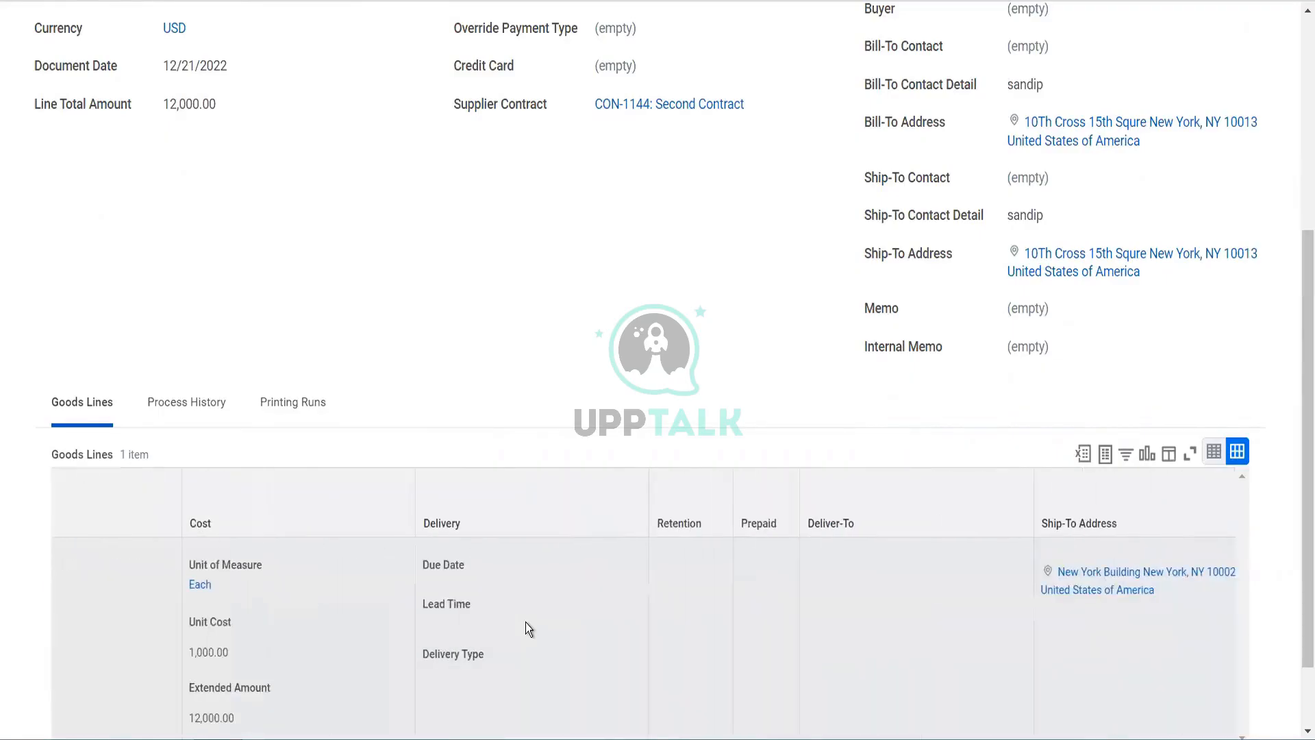
{"action": "scroll", "coordinate": [525, 622], "scroll_direction": "left", "scroll_amount": 5}
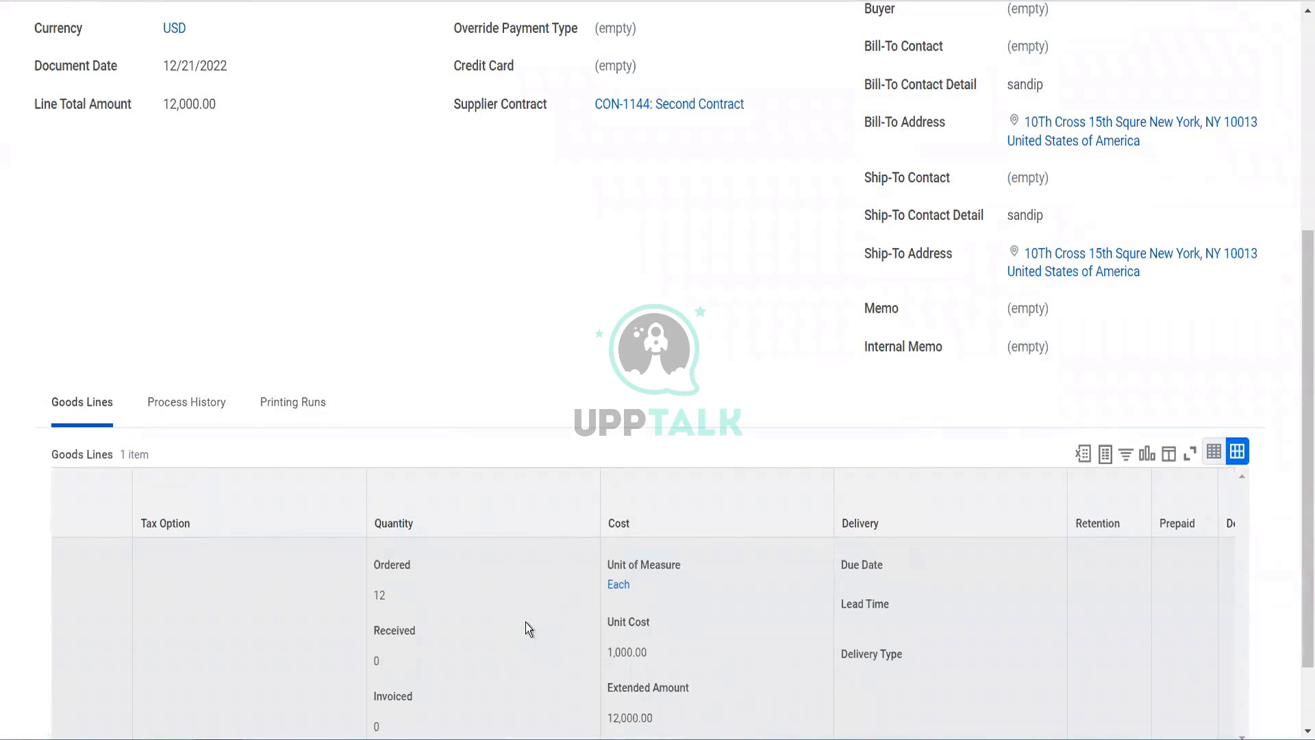
{"action": "scroll", "coordinate": [525, 622], "scroll_direction": "left", "scroll_amount": 6}
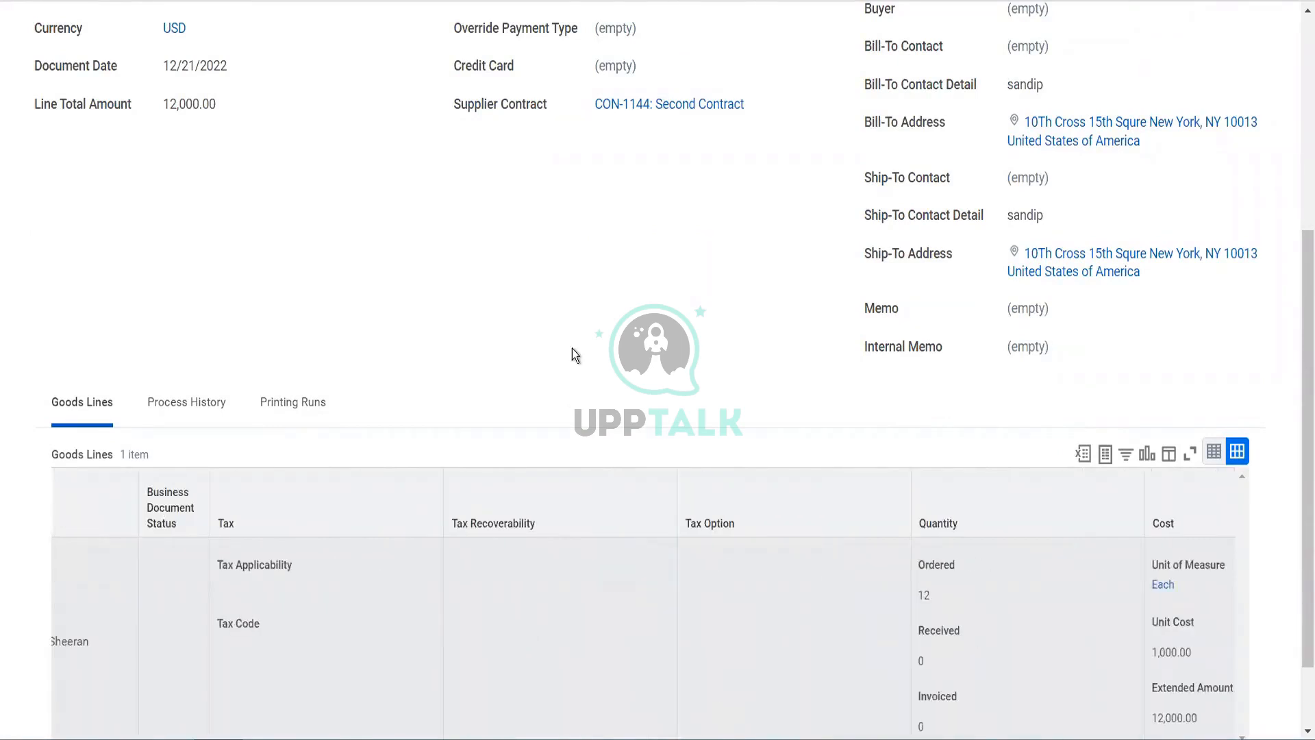
{"action": "scroll", "coordinate": [572, 330], "scroll_direction": "down", "scroll_amount": 1}
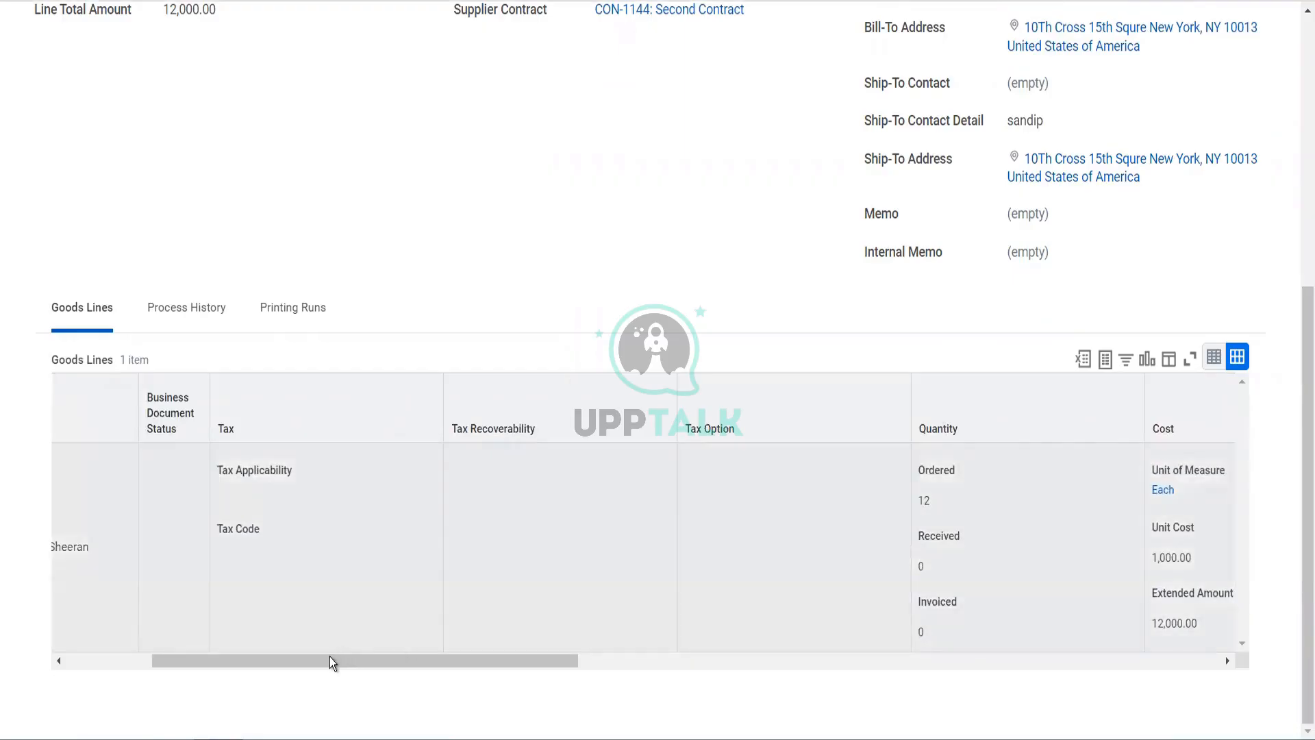
{"action": "left_click_drag", "start_coordinate": [331, 659], "coordinate": [207, 672]}
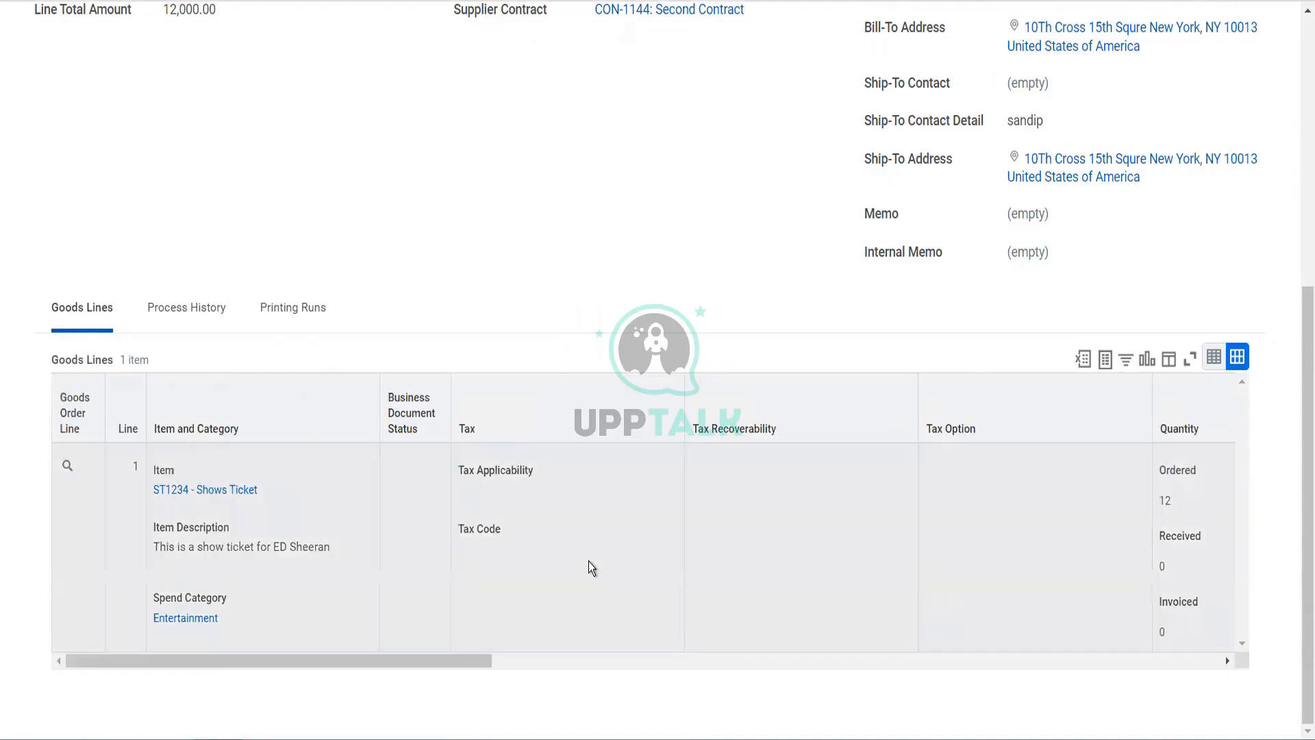
{"action": "scroll", "coordinate": [590, 561], "scroll_direction": "right", "scroll_amount": 6}
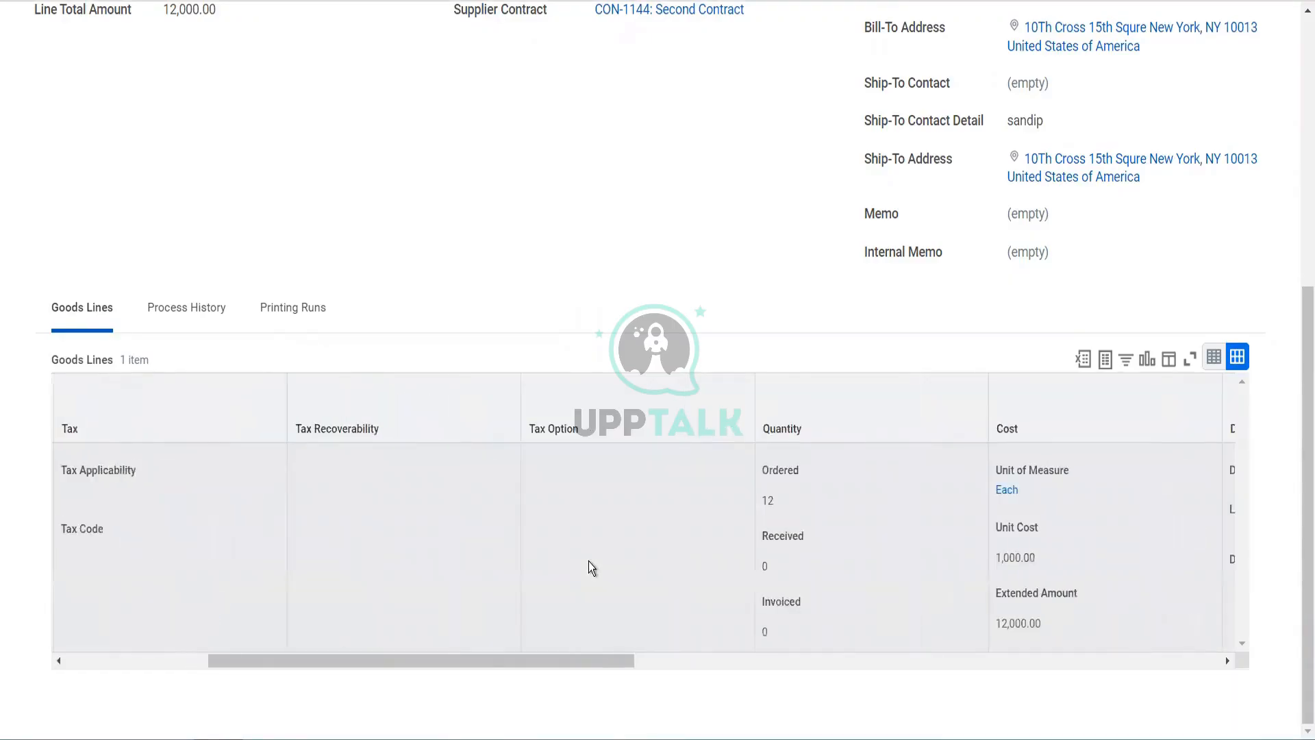
{"action": "scroll", "coordinate": [590, 561], "scroll_direction": "right", "scroll_amount": 5}
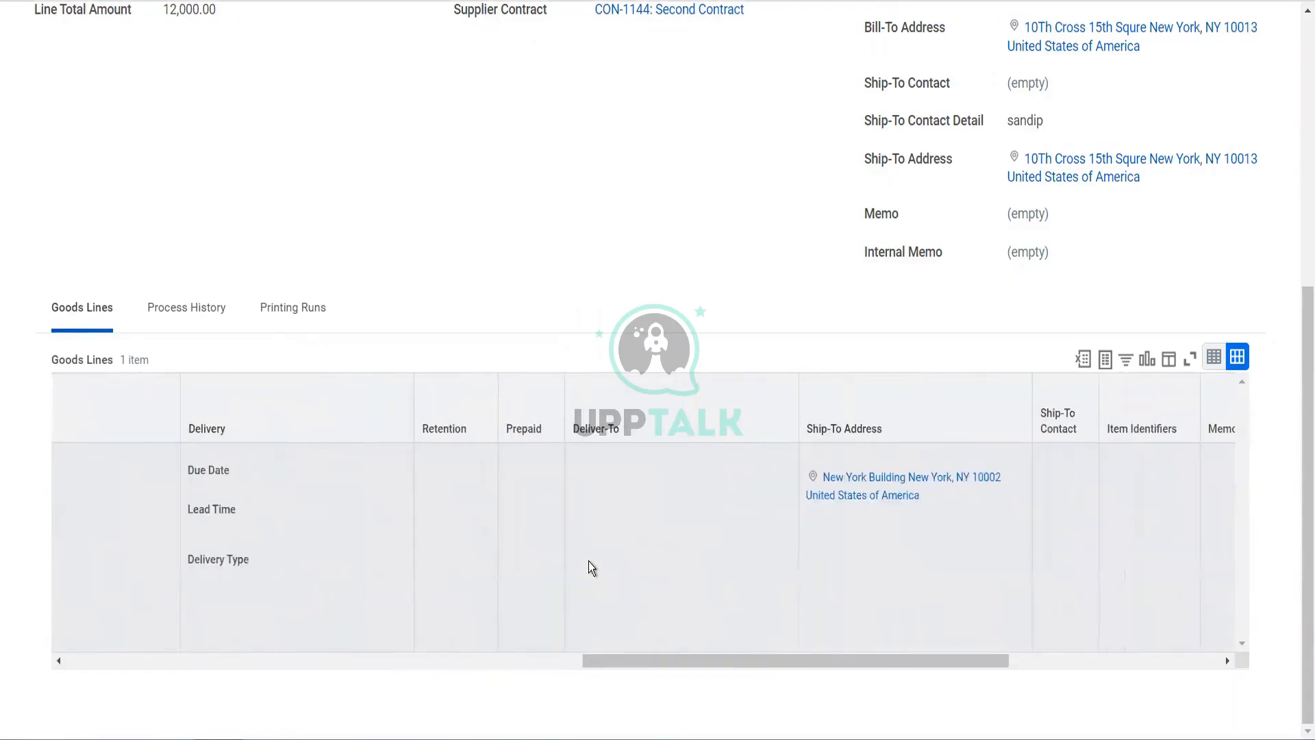
{"action": "scroll", "coordinate": [591, 567], "scroll_direction": "right", "scroll_amount": 3}
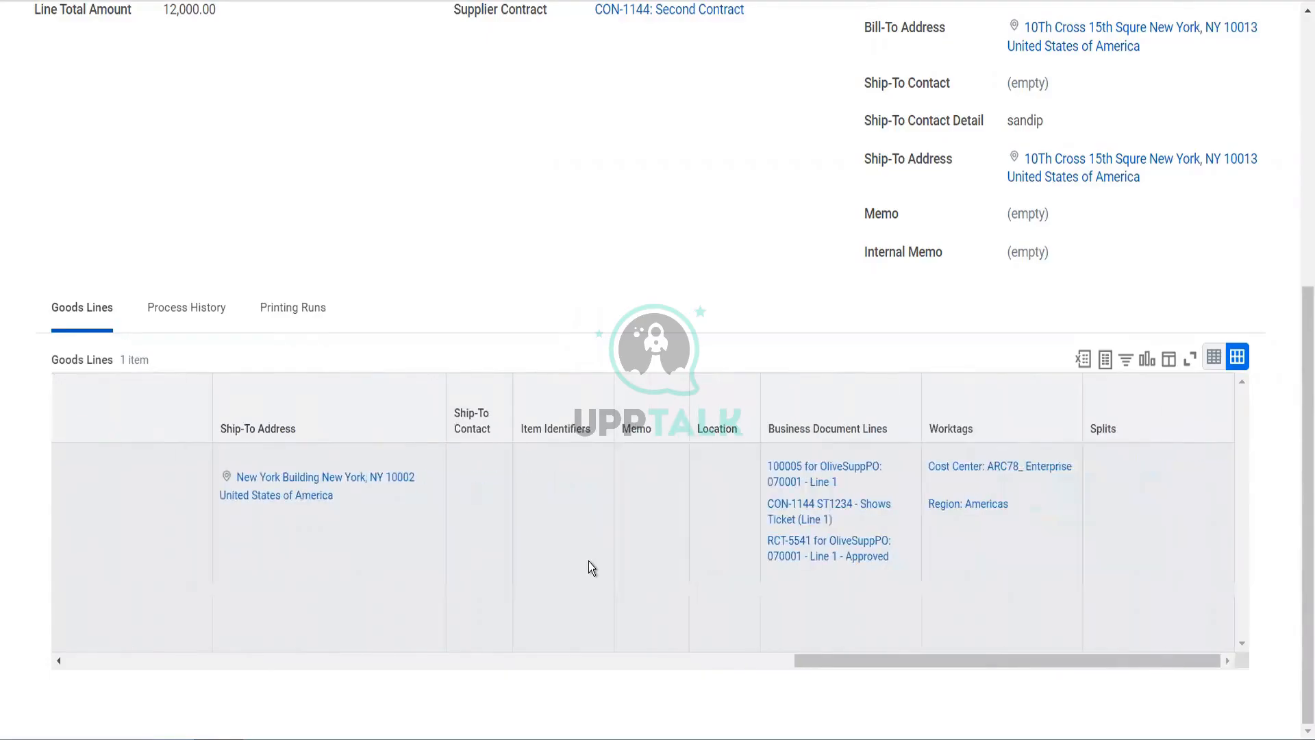
- Open the approved receipt line from the goods line's business documents and review its details down to the linked purchase order
{"action": "scroll", "coordinate": [487, 222], "scroll_direction": "up", "scroll_amount": 7}
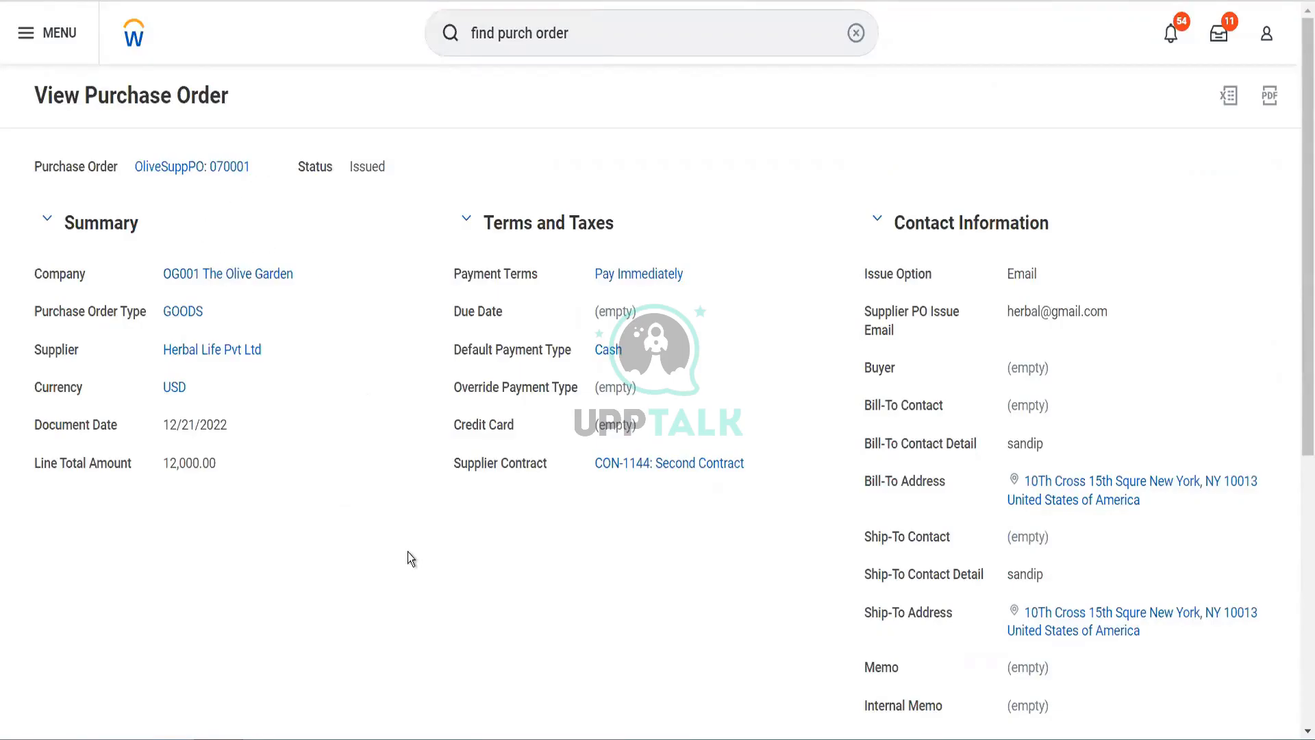
{"action": "scroll", "coordinate": [408, 552], "scroll_direction": "down", "scroll_amount": 6}
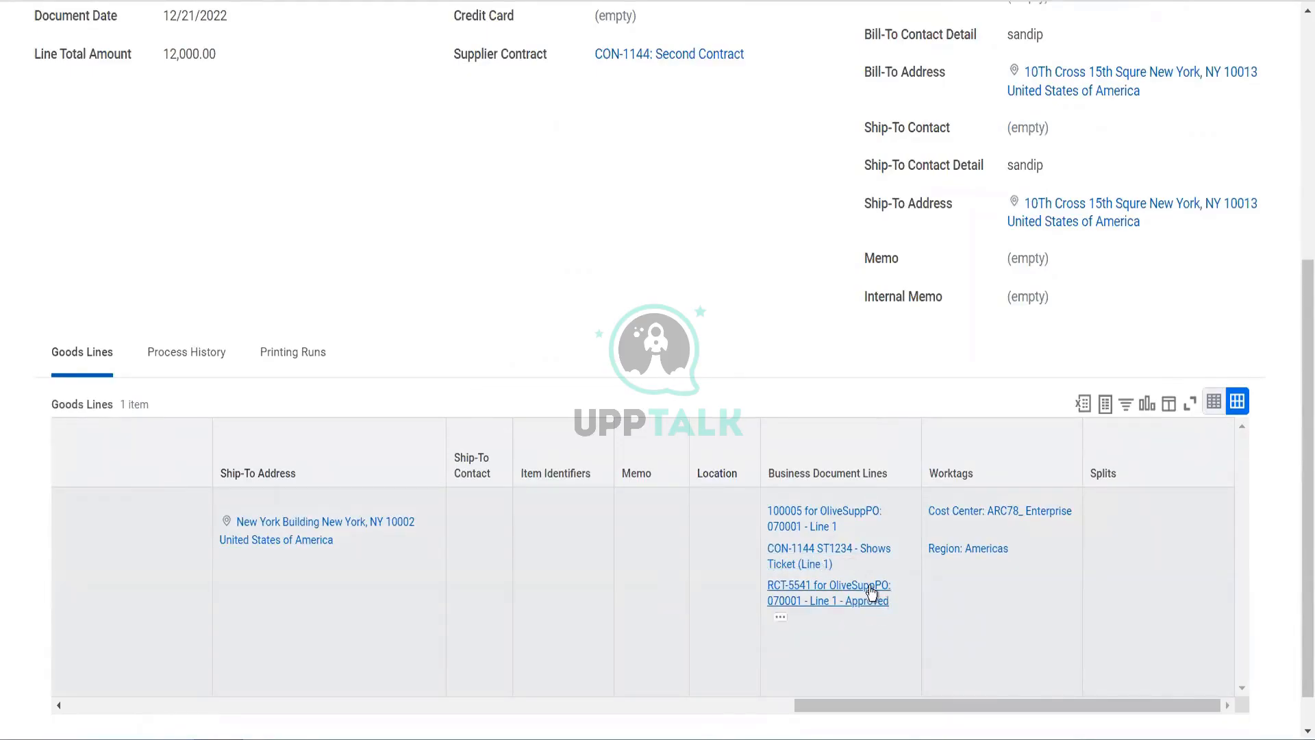
{"action": "left_click", "coordinate": [871, 592]}
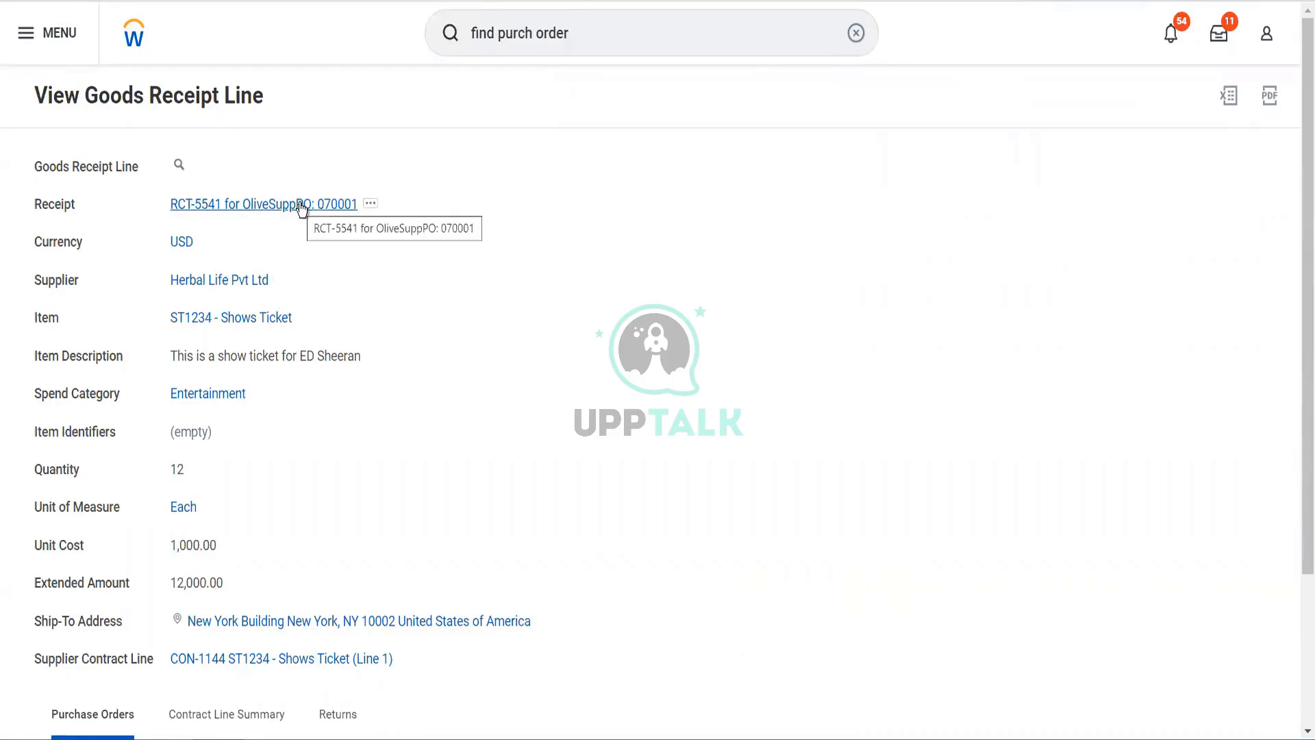
{"action": "scroll", "coordinate": [462, 417], "scroll_direction": "down", "scroll_amount": 3}
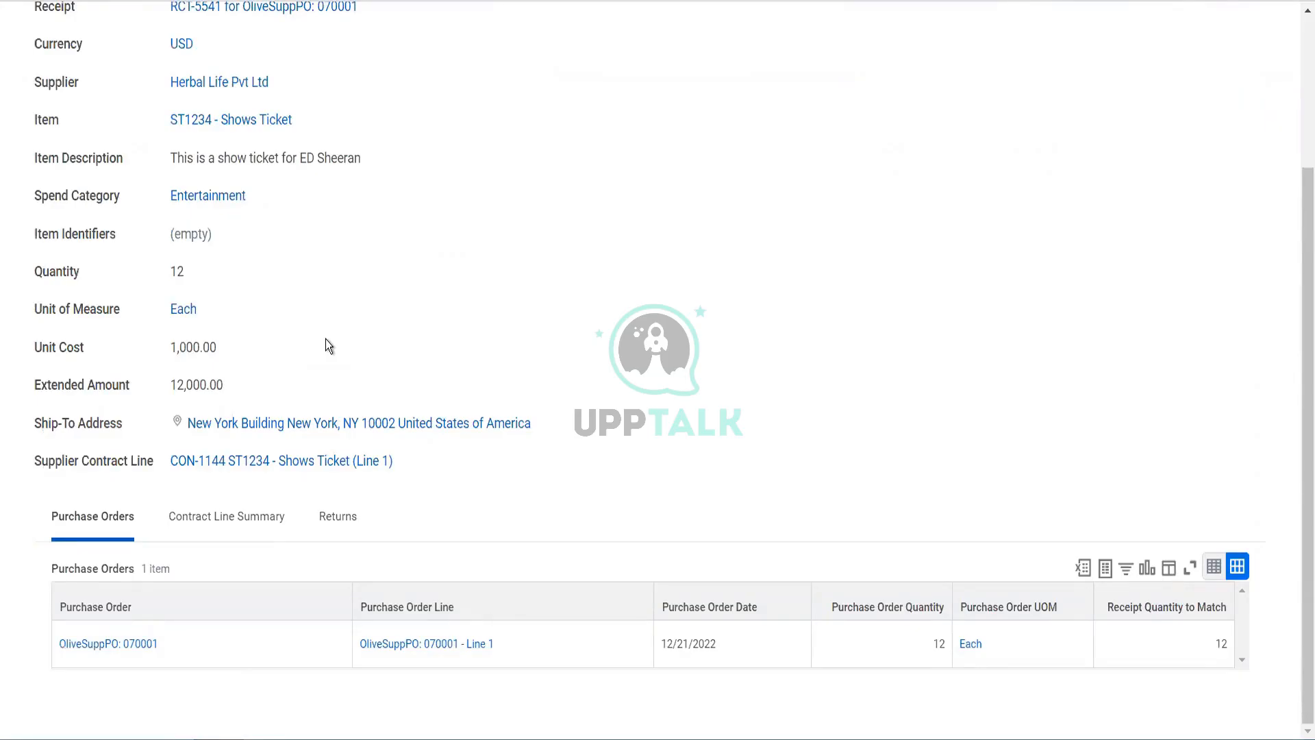
{"action": "scroll", "coordinate": [326, 346], "scroll_direction": "up", "scroll_amount": 3}
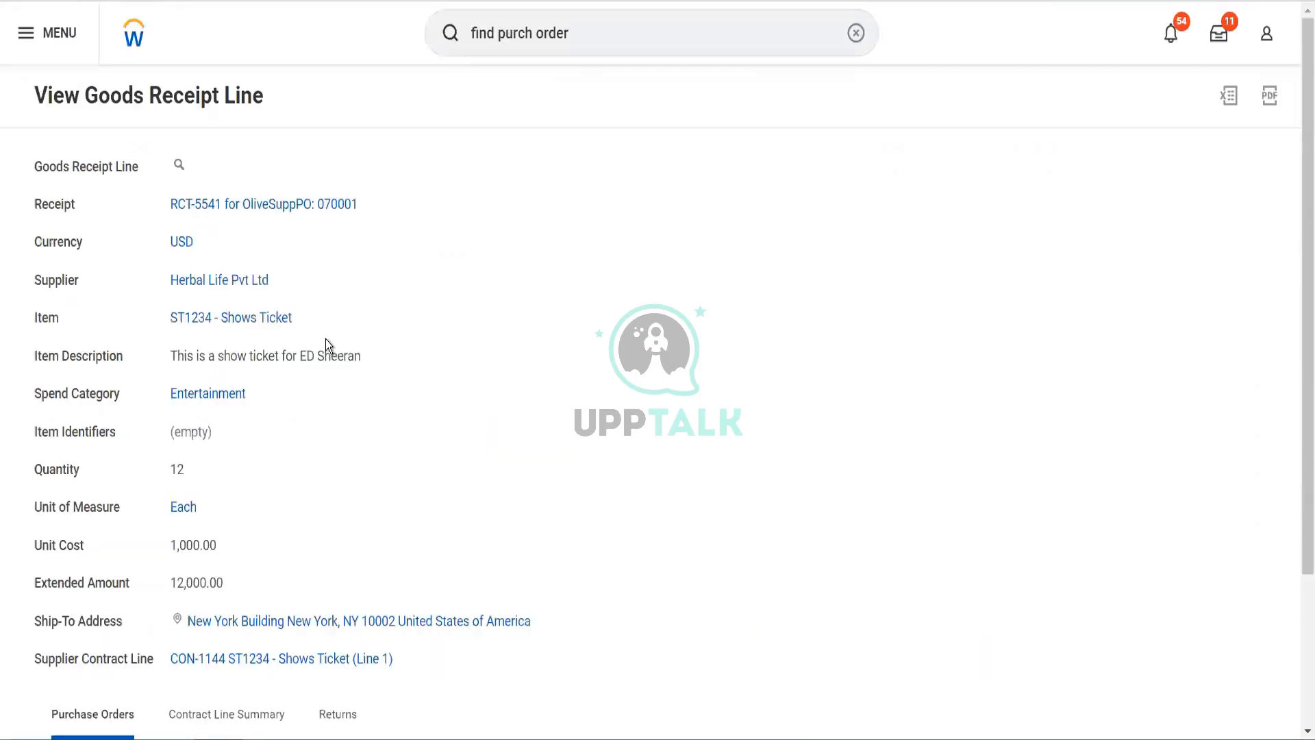
- Open the full receipt from the receipt line and look over the Shows Ticket line's line information and additional information
{"action": "left_click", "coordinate": [283, 205]}
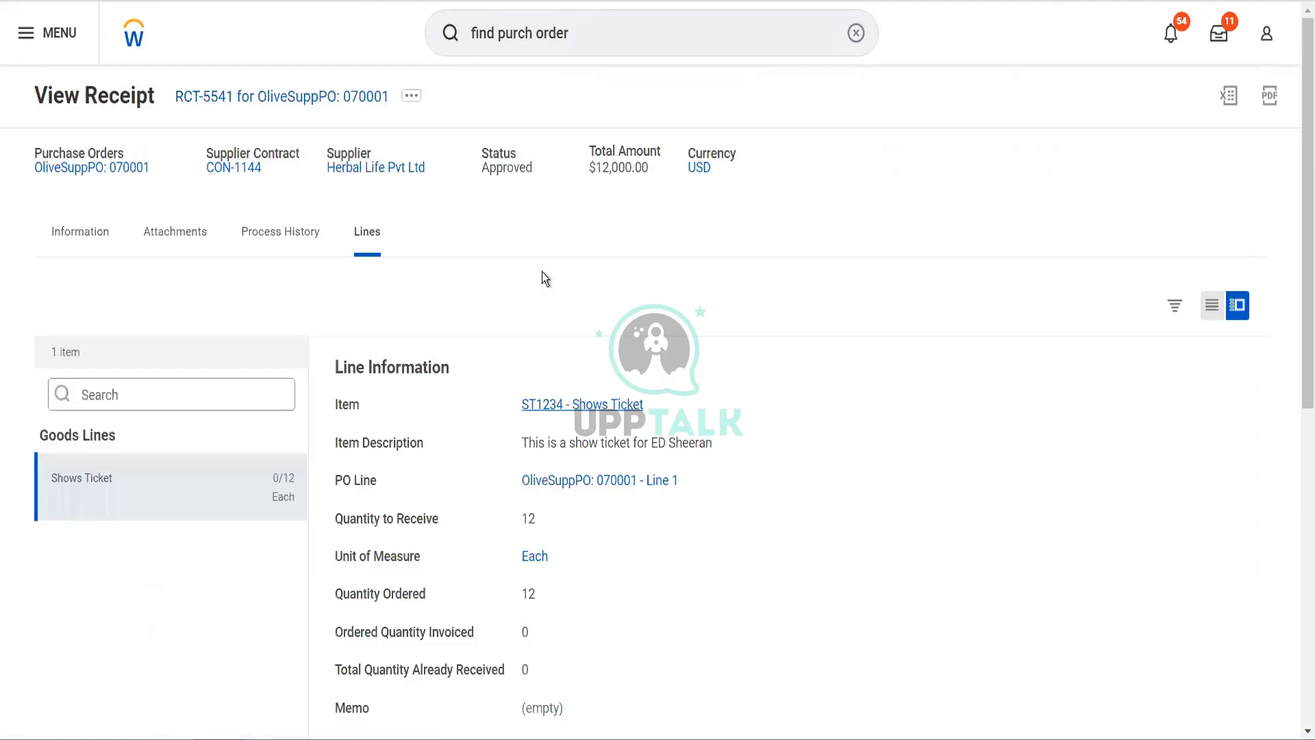
{"action": "scroll", "coordinate": [542, 273], "scroll_direction": "down", "scroll_amount": 9}
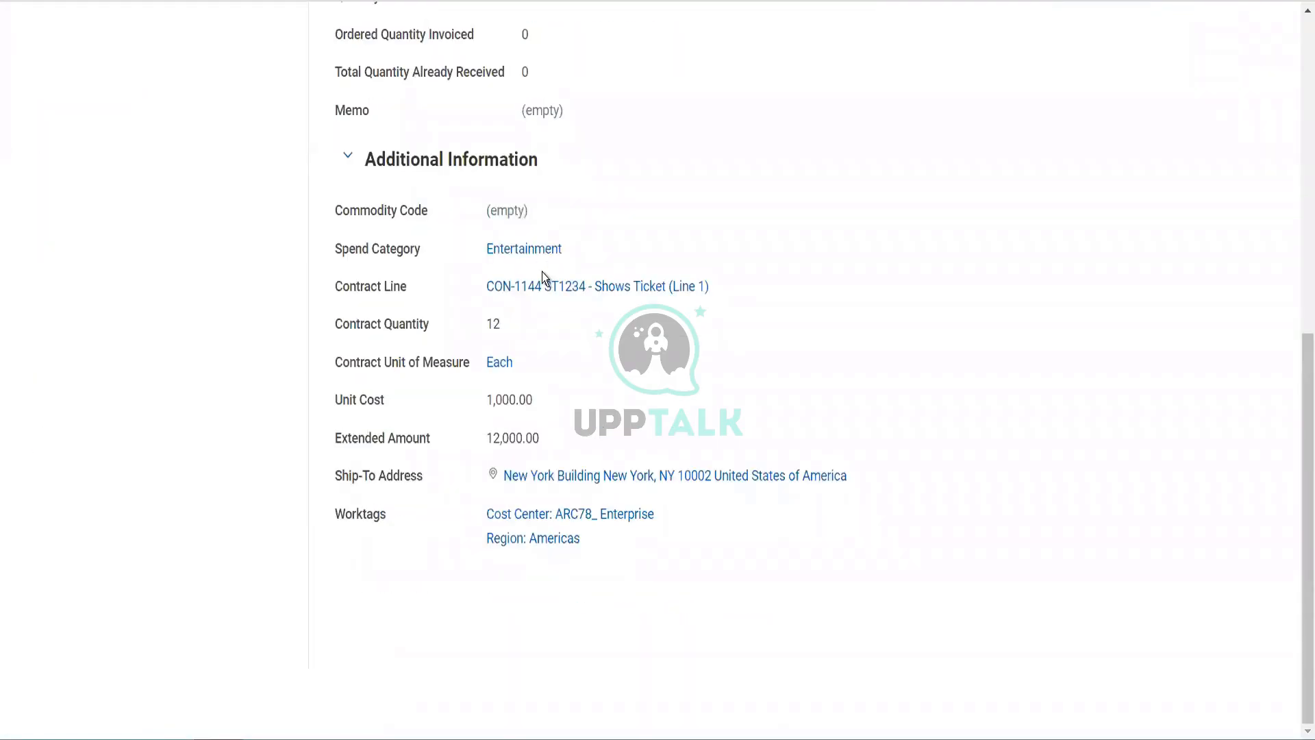
{"action": "scroll", "coordinate": [541, 272], "scroll_direction": "up", "scroll_amount": 9}
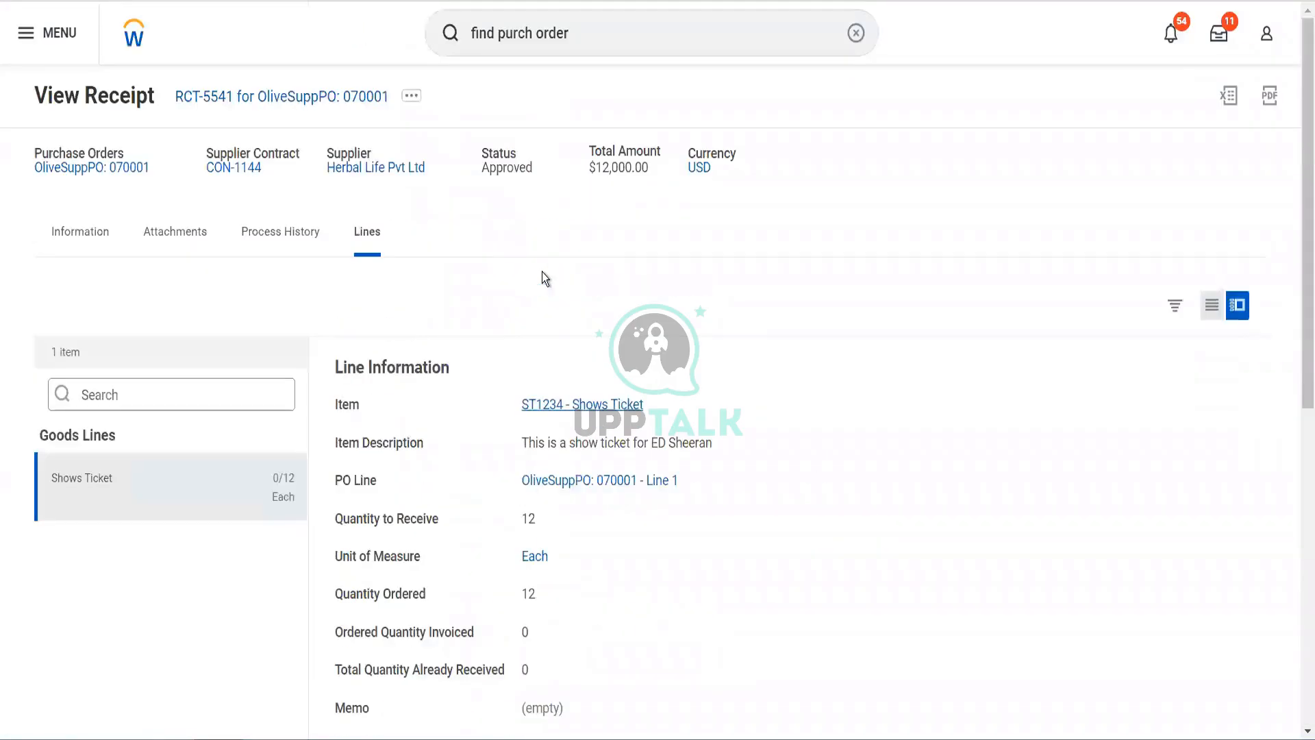
- Start creating a supplier invoice from the receipt's purchase order and review the form down to its invoice lines
{"action": "left_click", "coordinate": [167, 167]}
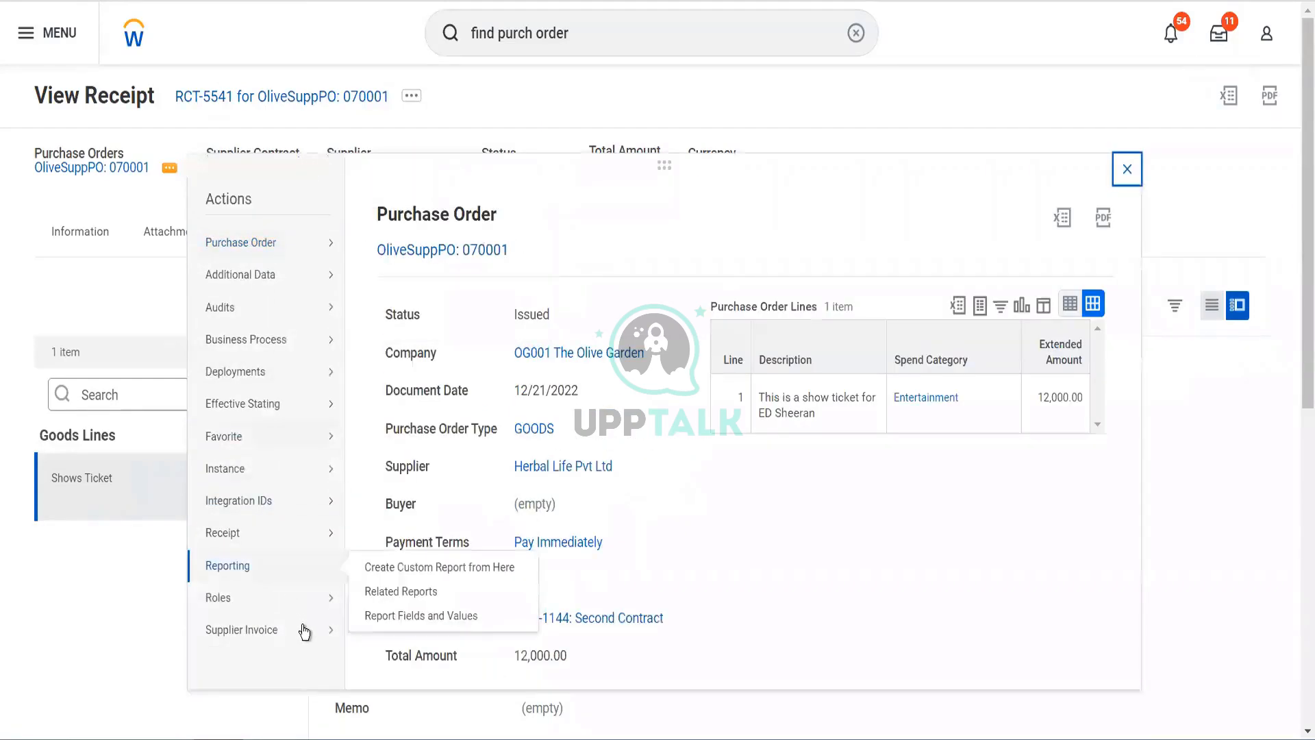
{"action": "mouse_move", "coordinate": [305, 632]}
{"action": "left_click", "coordinate": [393, 631]}
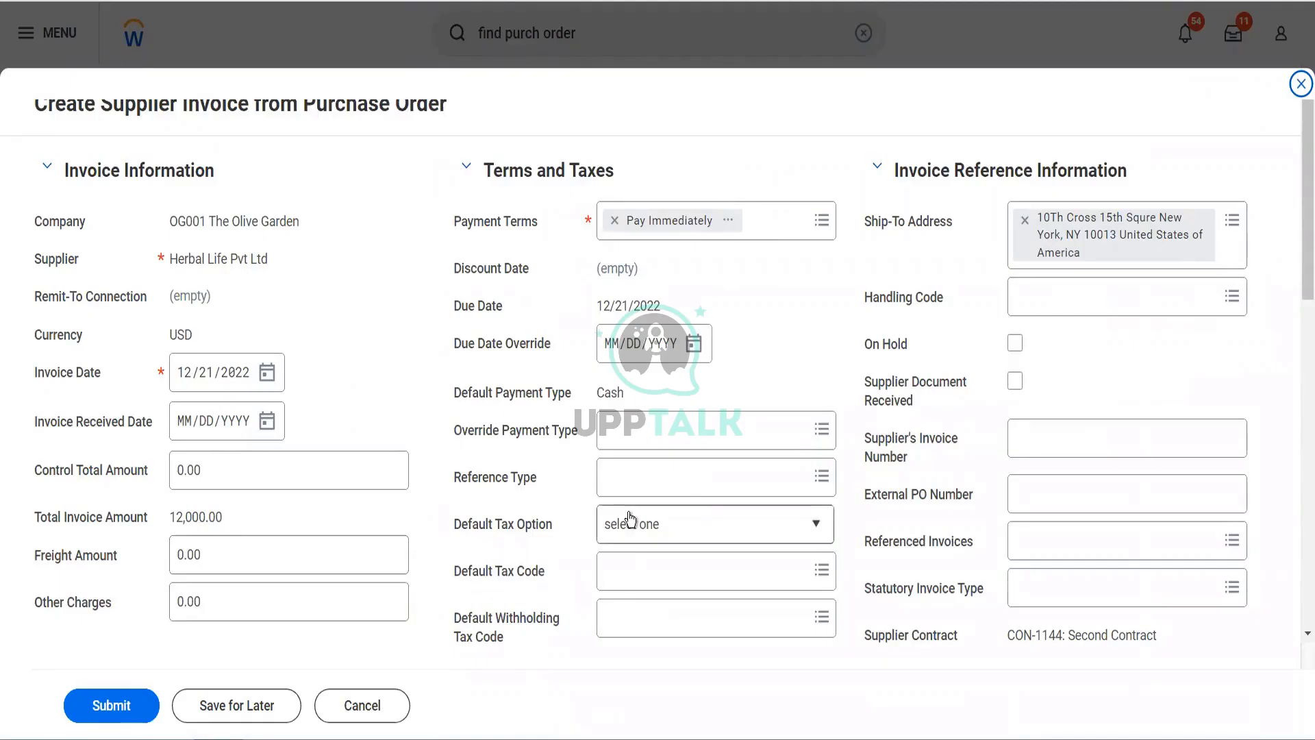
{"action": "scroll", "coordinate": [628, 514], "scroll_direction": "down", "scroll_amount": 5}
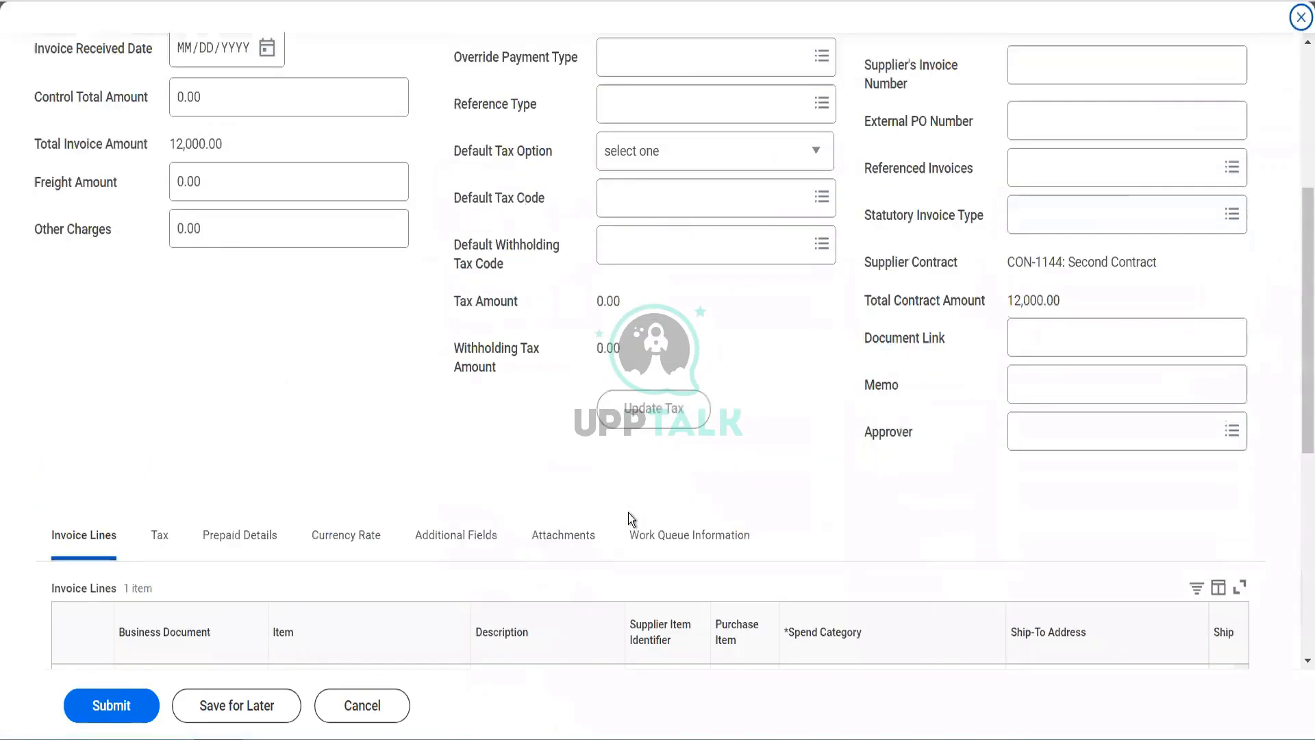
{"action": "scroll", "coordinate": [628, 514], "scroll_direction": "down", "scroll_amount": 3}
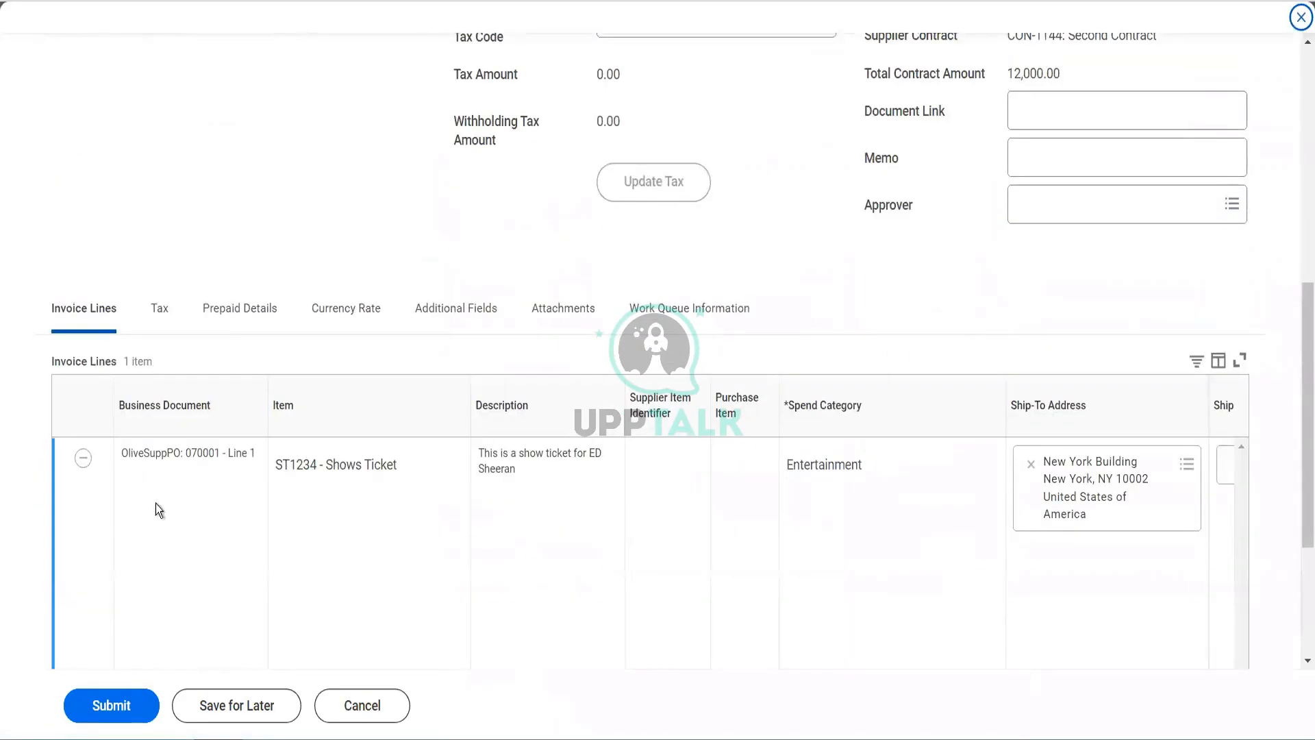
- Remove the Shows Ticket line from the invoice, check the invoice header and discard the whole invoice
{"action": "left_click", "coordinate": [83, 459]}
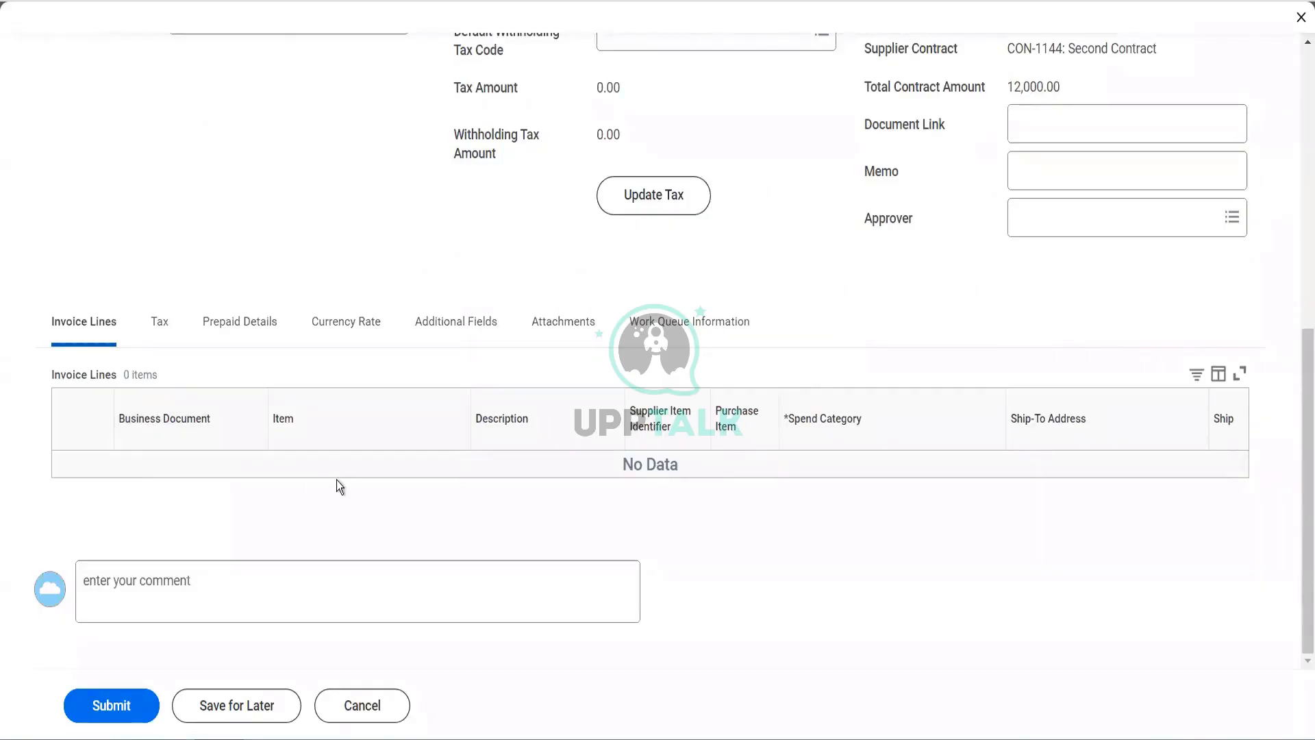
{"action": "scroll", "coordinate": [336, 480], "scroll_direction": "up", "scroll_amount": 10}
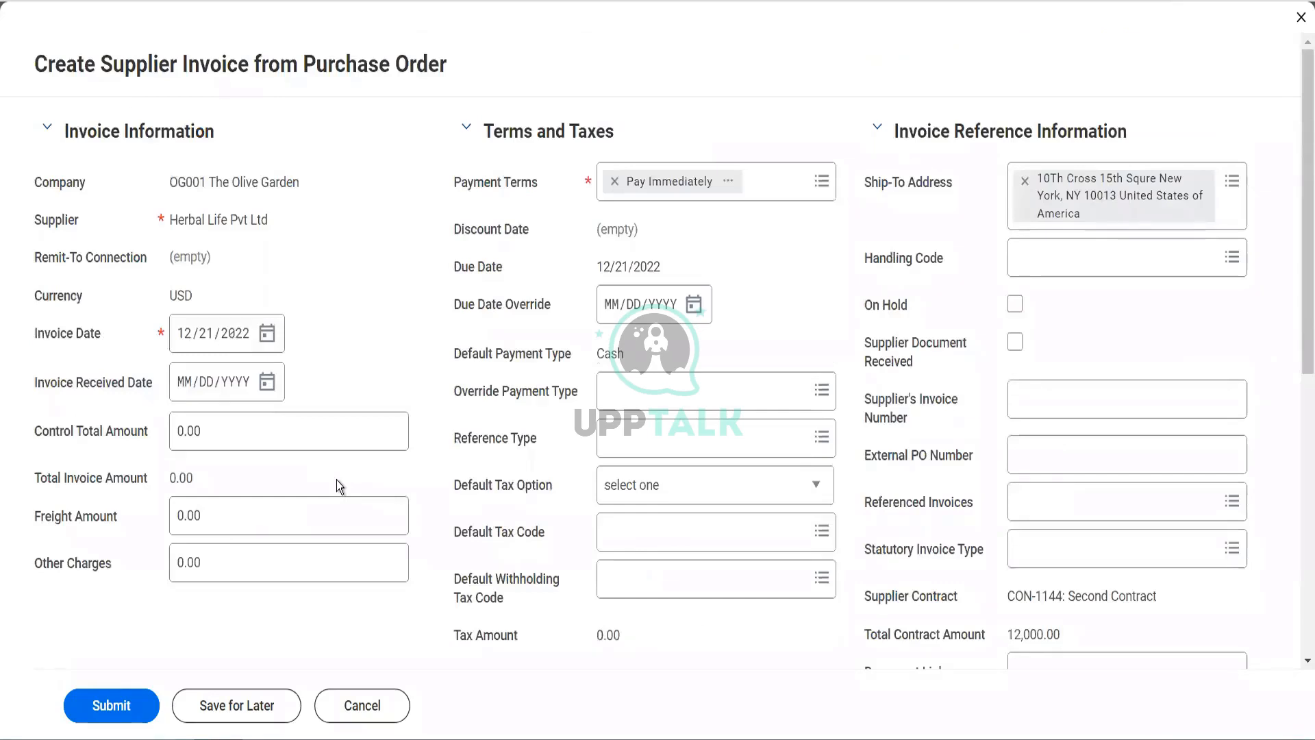
{"action": "left_click", "coordinate": [378, 706]}
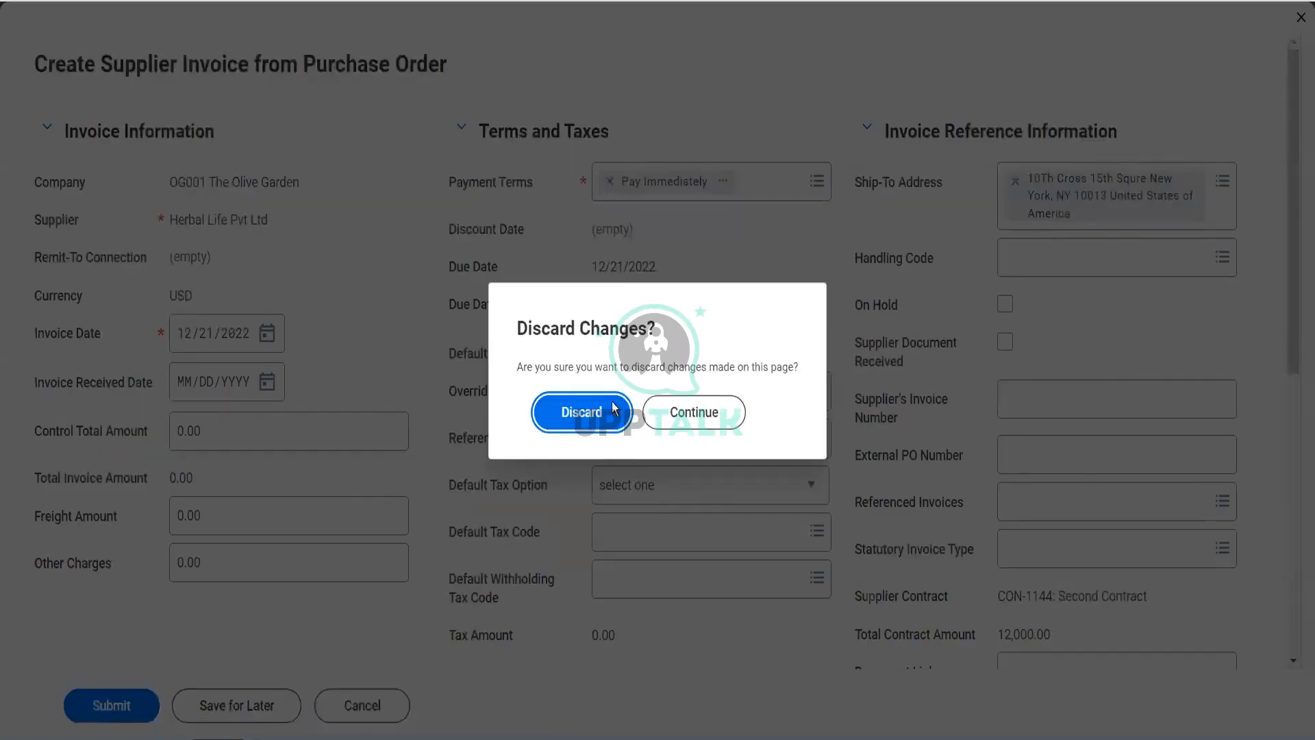
{"action": "left_click", "coordinate": [595, 414]}
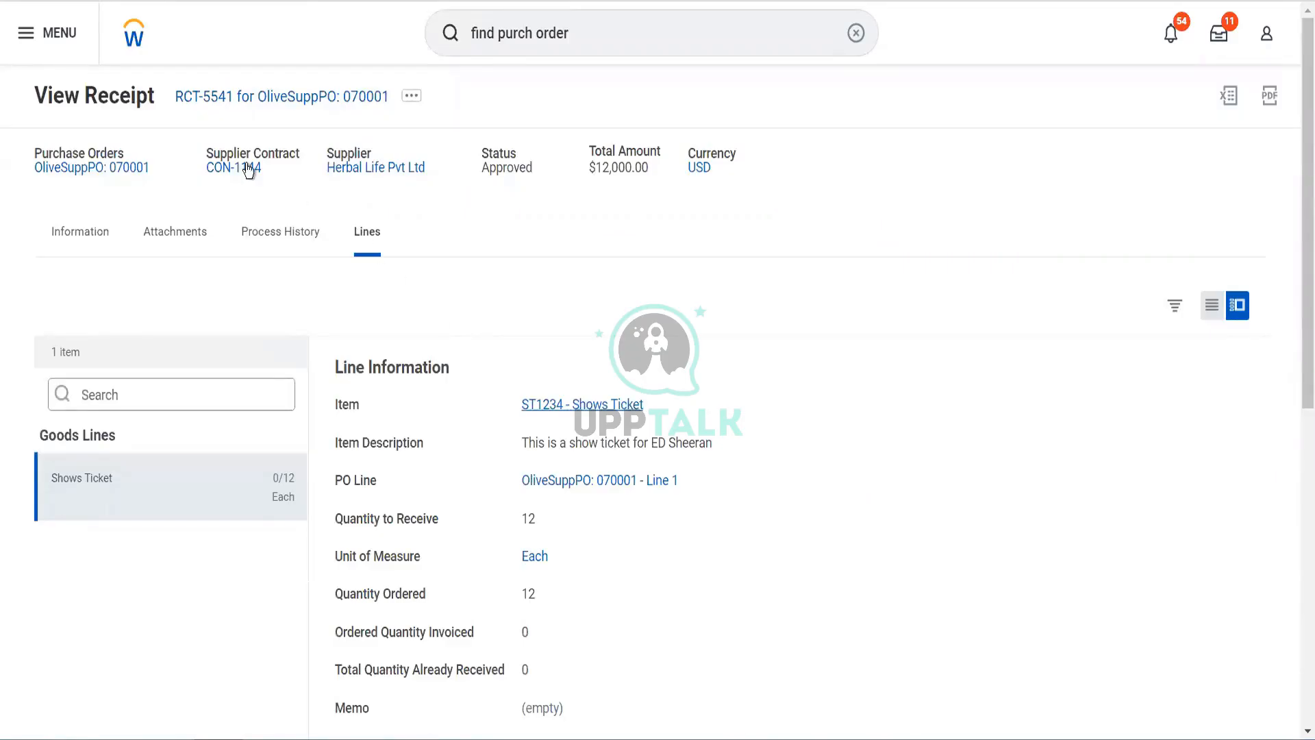
- Start creating a supplier invoice from the receipt's linked purchase order
{"action": "left_click", "coordinate": [168, 171]}
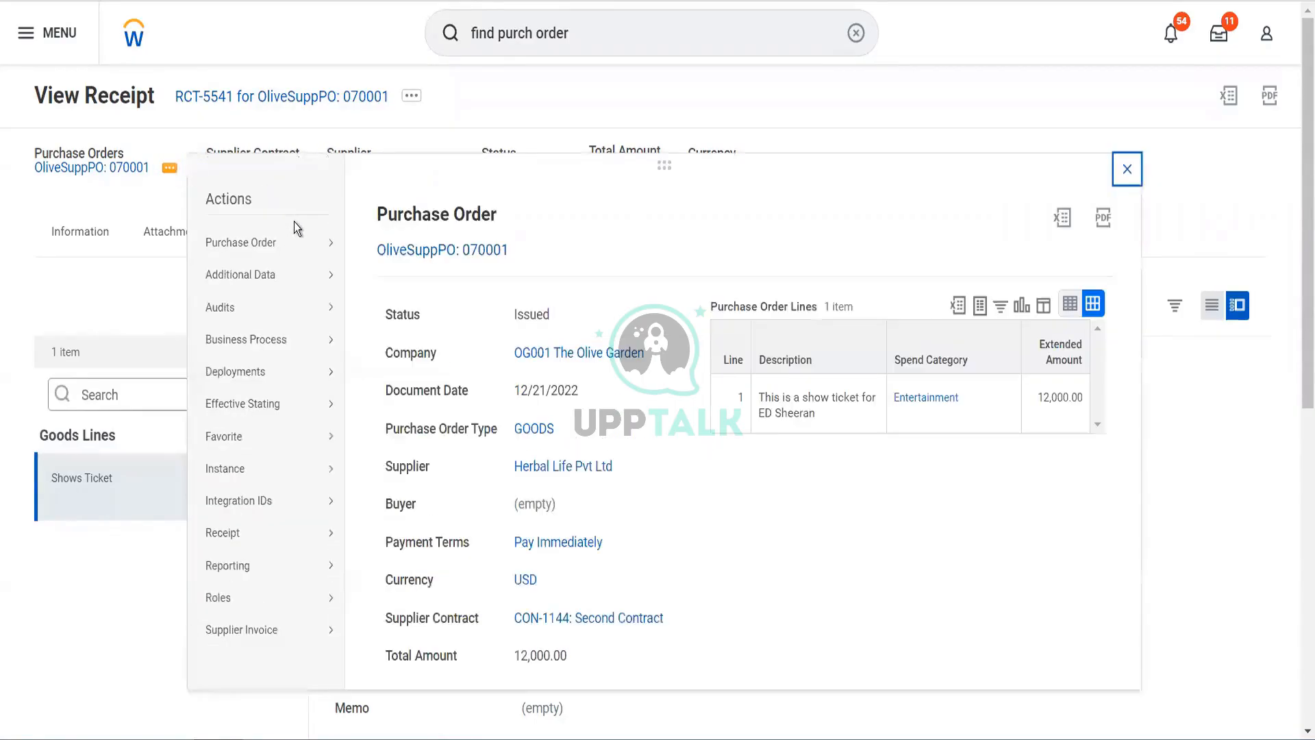
{"action": "mouse_move", "coordinate": [306, 255]}
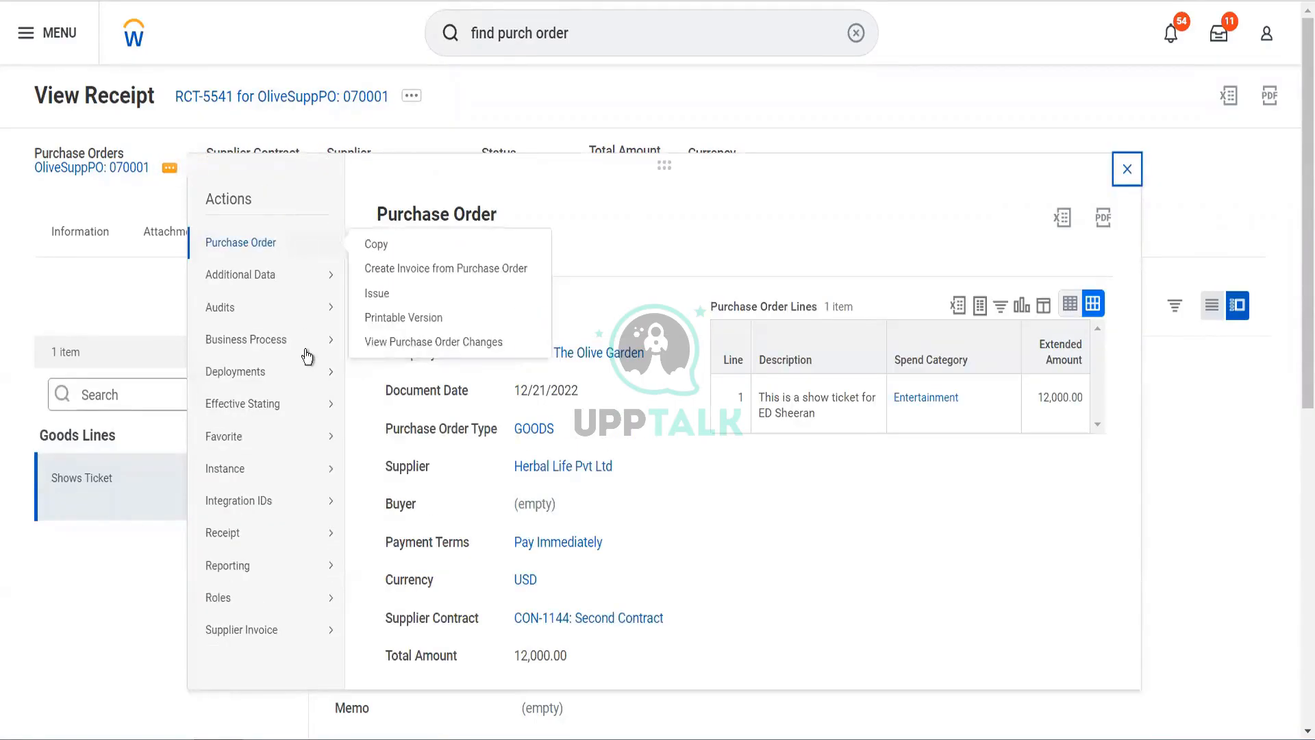
{"action": "mouse_move", "coordinate": [328, 637]}
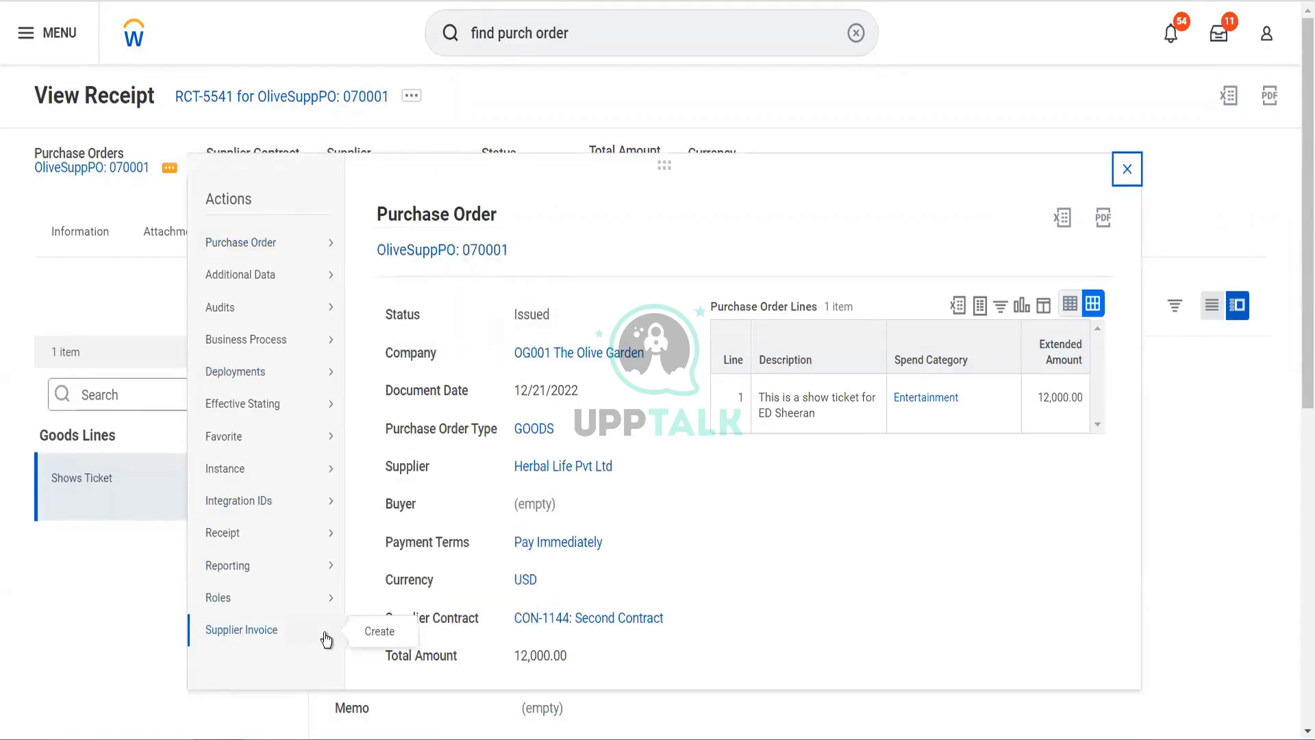
{"action": "left_click", "coordinate": [388, 631]}
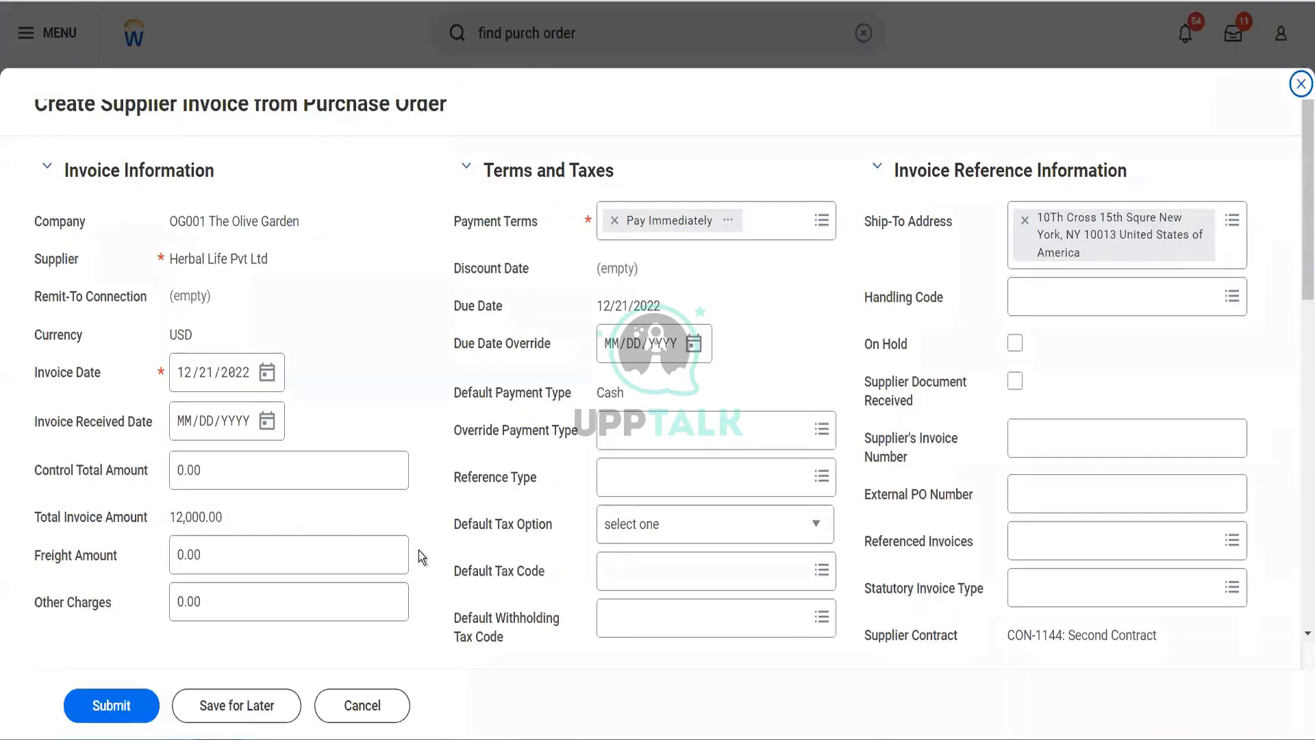
- Mark the supplier document as received, enter supplier's invoice number 876545 and set the invoice received date to 12/21/2022
{"action": "left_click", "coordinate": [1015, 380]}
{"action": "left_click", "coordinate": [1027, 433]}
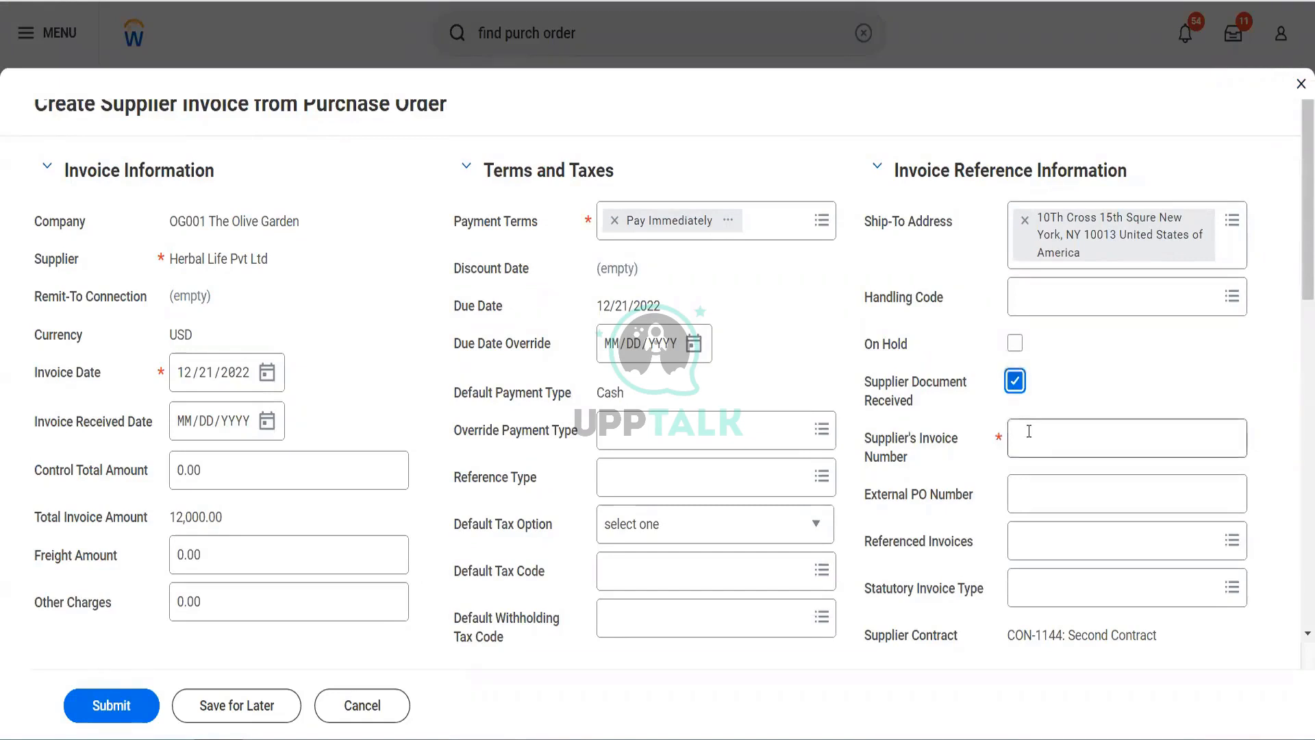
{"action": "type", "text": "876545"}
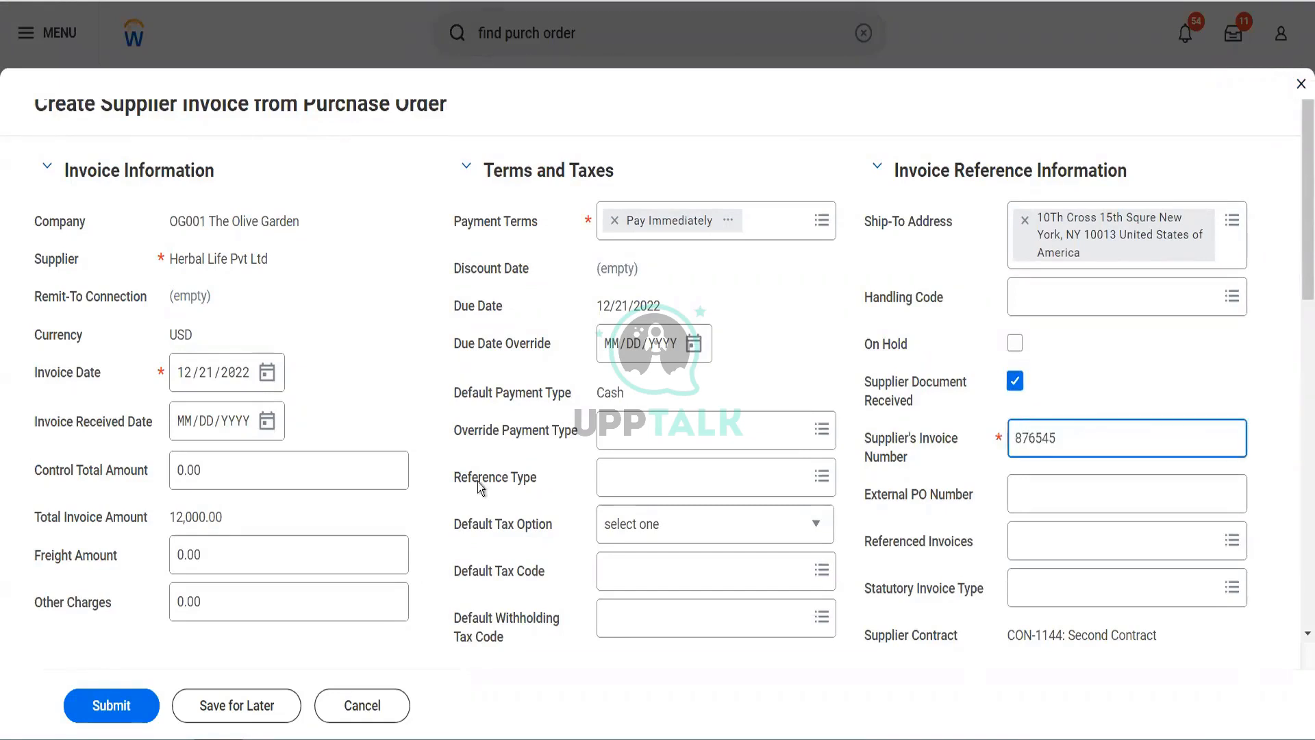
{"action": "left_click", "coordinate": [266, 425]}
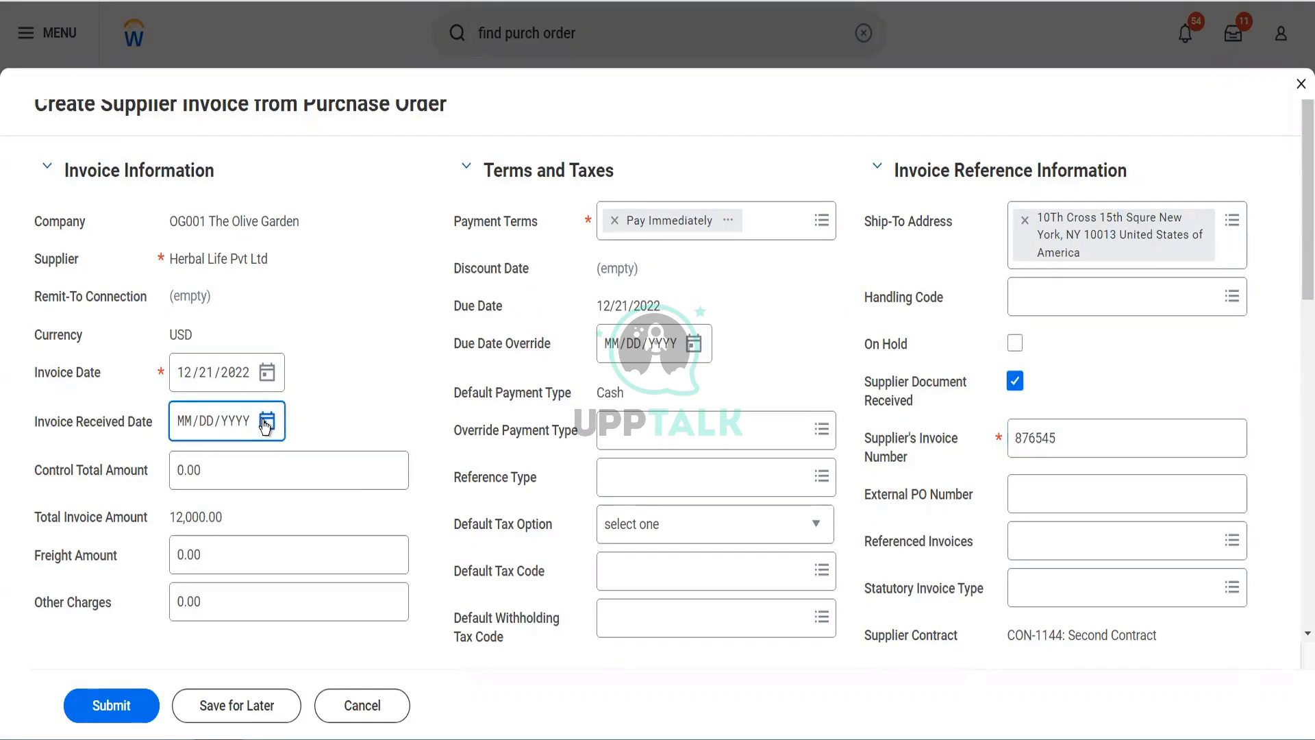
{"action": "left_click", "coordinate": [440, 514]}
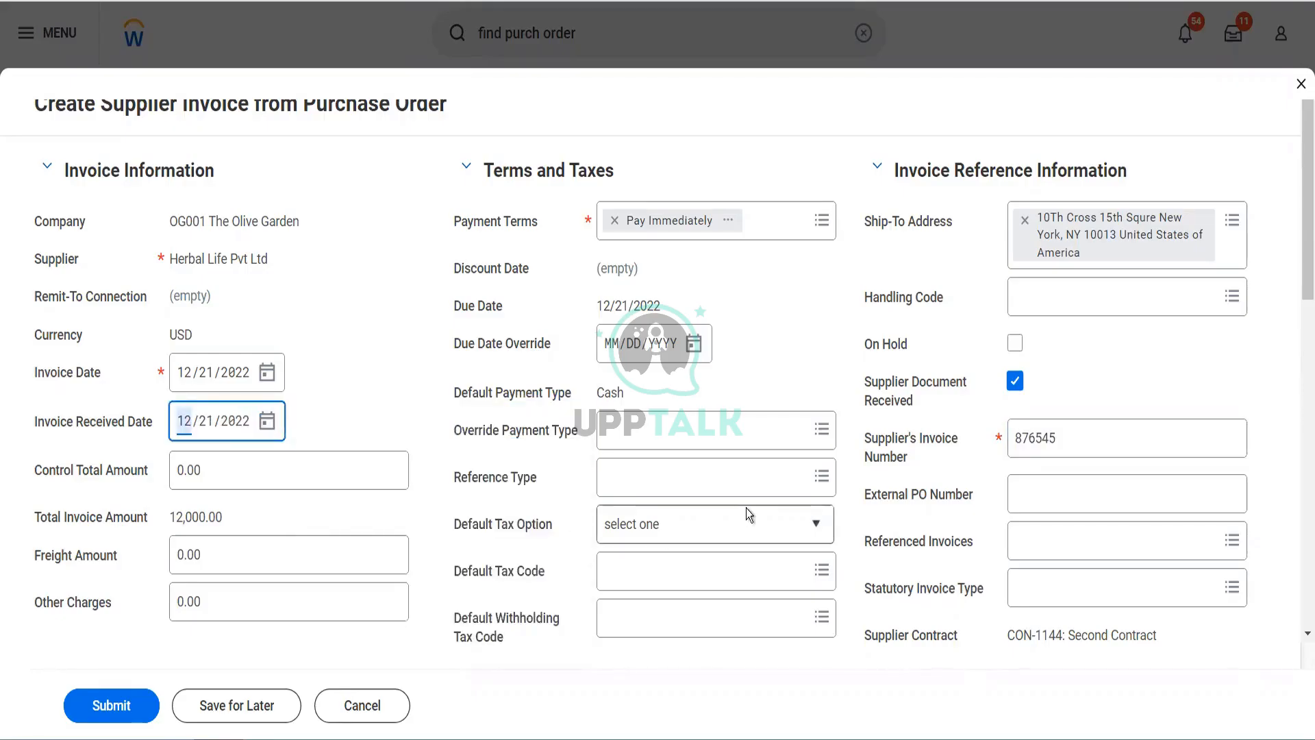
- Review the Shows Ticket invoice line across to its cost center and region, and try to submit the invoice
{"action": "scroll", "coordinate": [746, 509], "scroll_direction": "down", "scroll_amount": 2}
{"action": "scroll", "coordinate": [746, 507], "scroll_direction": "down", "scroll_amount": 4}
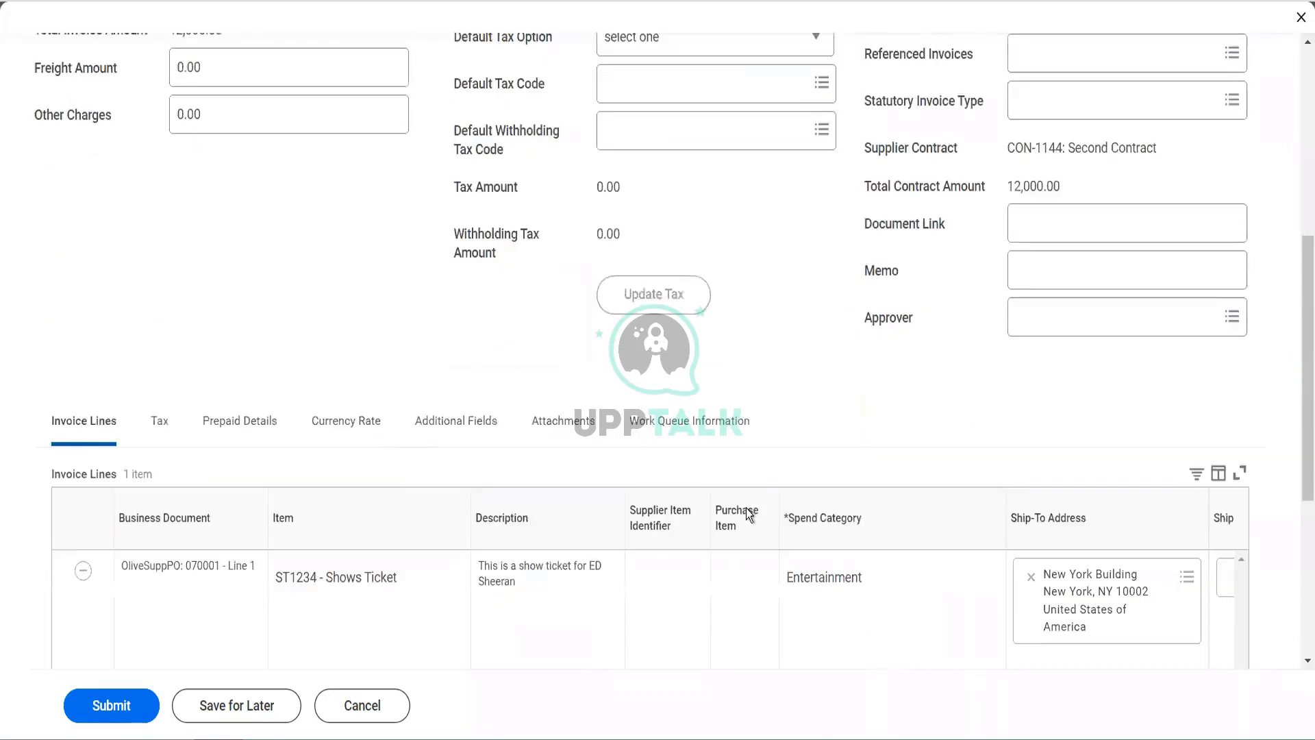
{"action": "scroll", "coordinate": [744, 515], "scroll_direction": "down", "scroll_amount": 4}
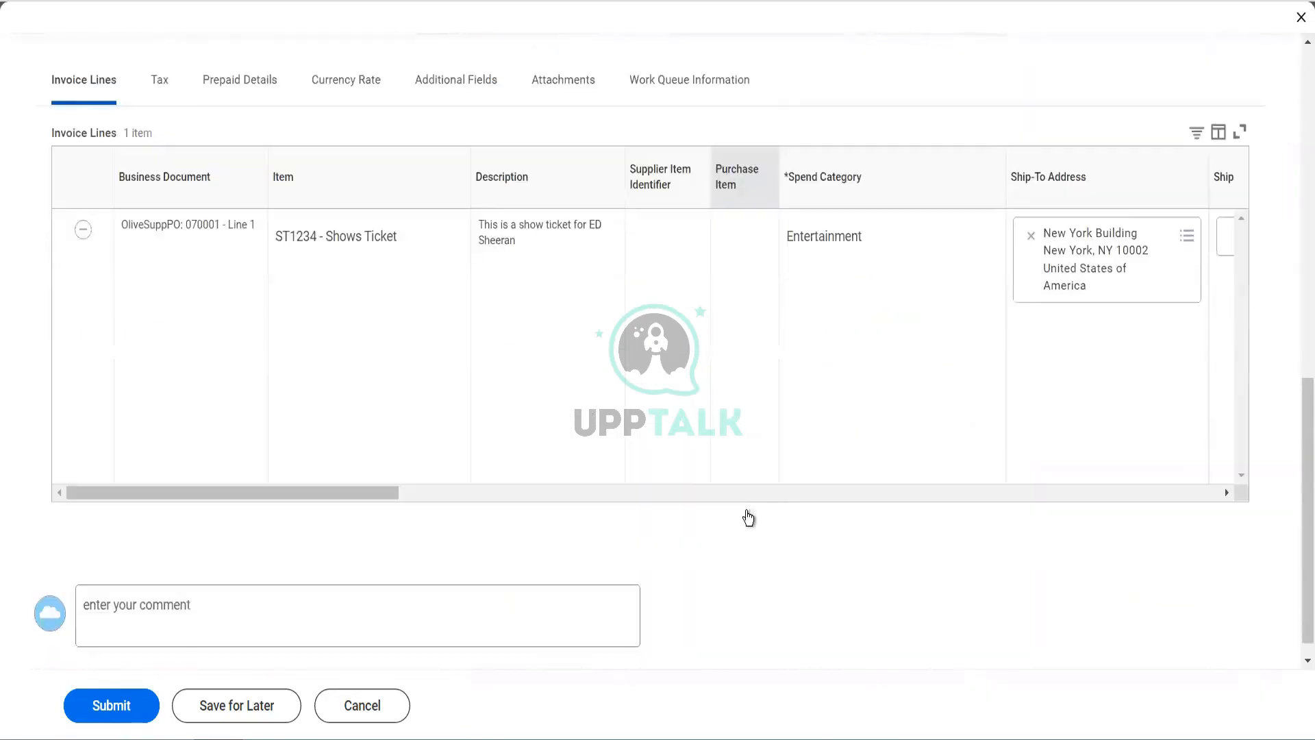
{"action": "left_click", "coordinate": [661, 492]}
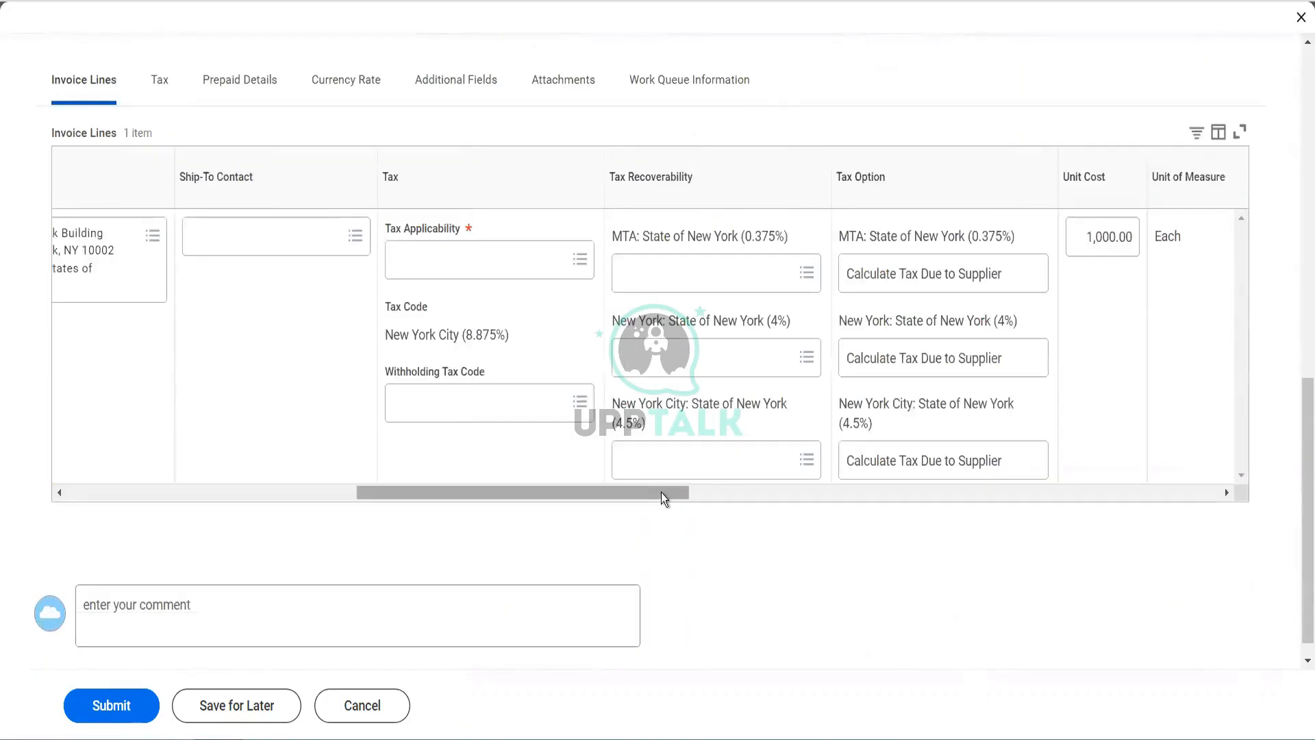
{"action": "left_click_drag", "start_coordinate": [660, 491], "coordinate": [1195, 591]}
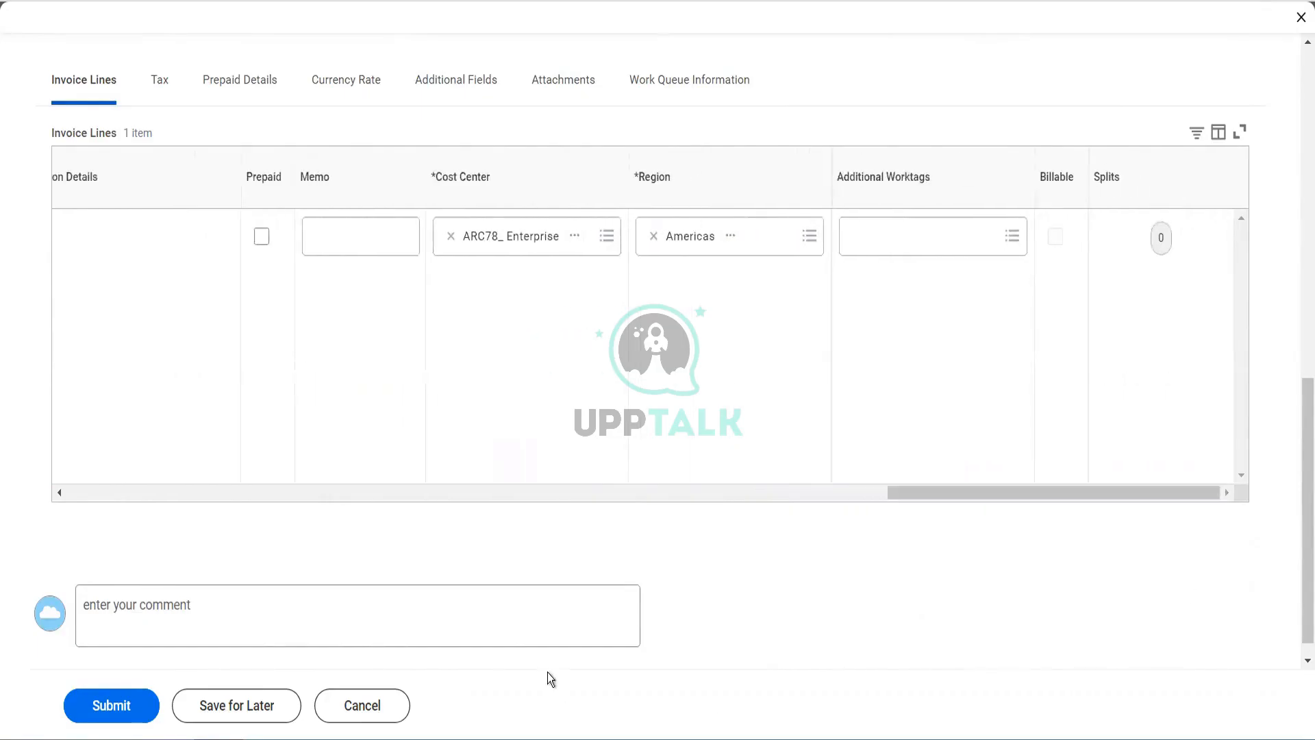
{"action": "left_click", "coordinate": [140, 702]}
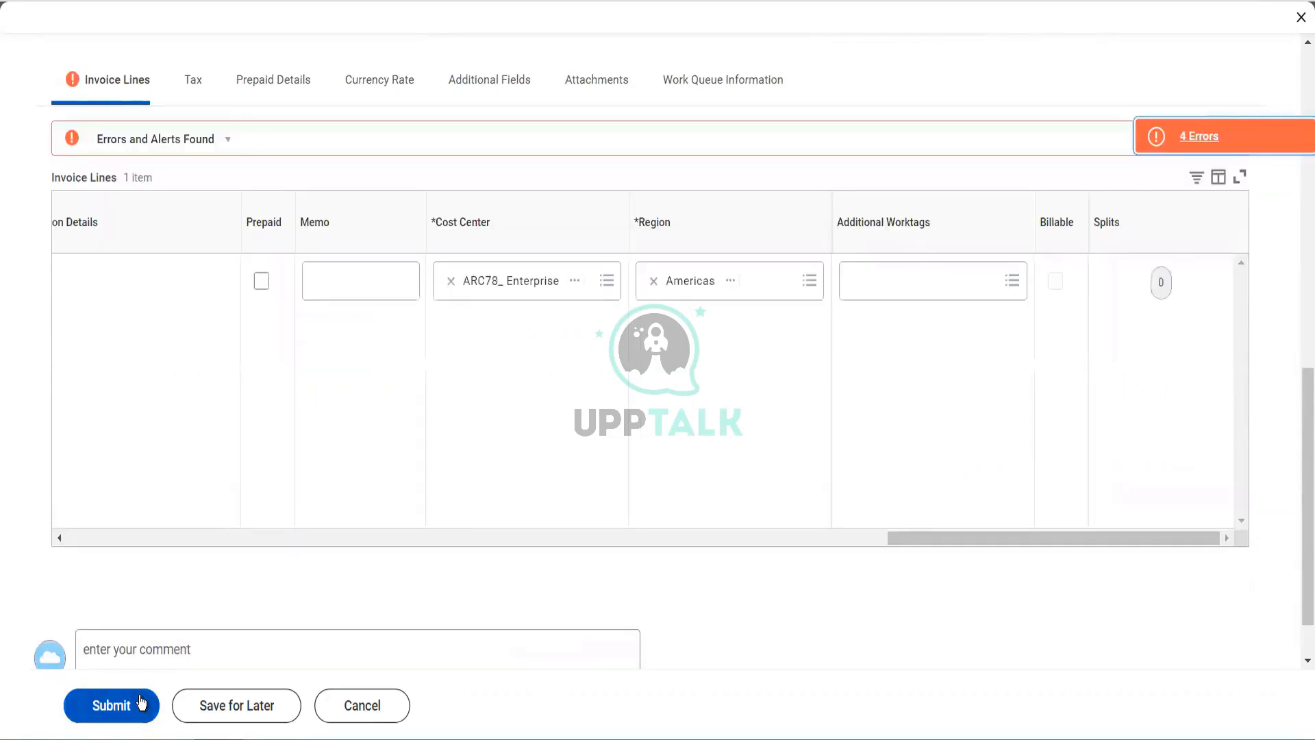
- Check the submission errors, then set the invoice line's Tax Applicability to Input VAT and submit the invoice again
{"action": "left_click", "coordinate": [1193, 129]}
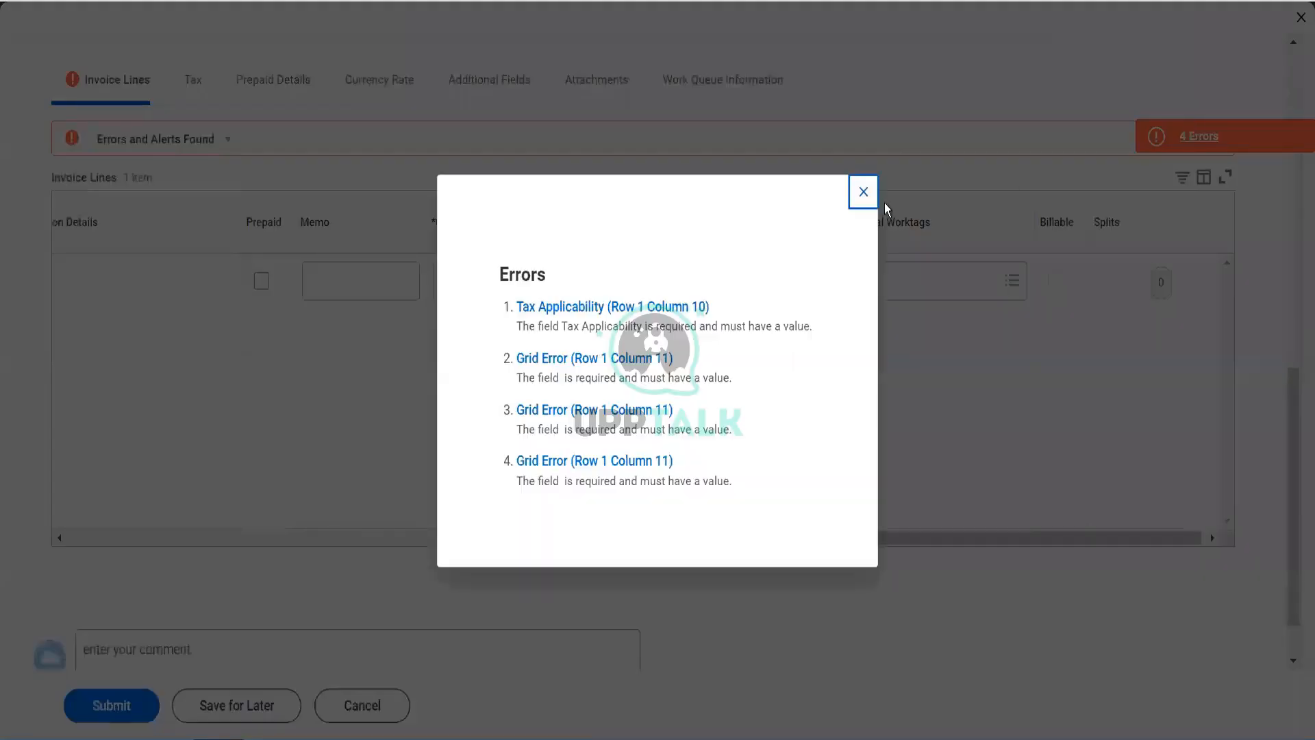
{"action": "left_click", "coordinate": [861, 192]}
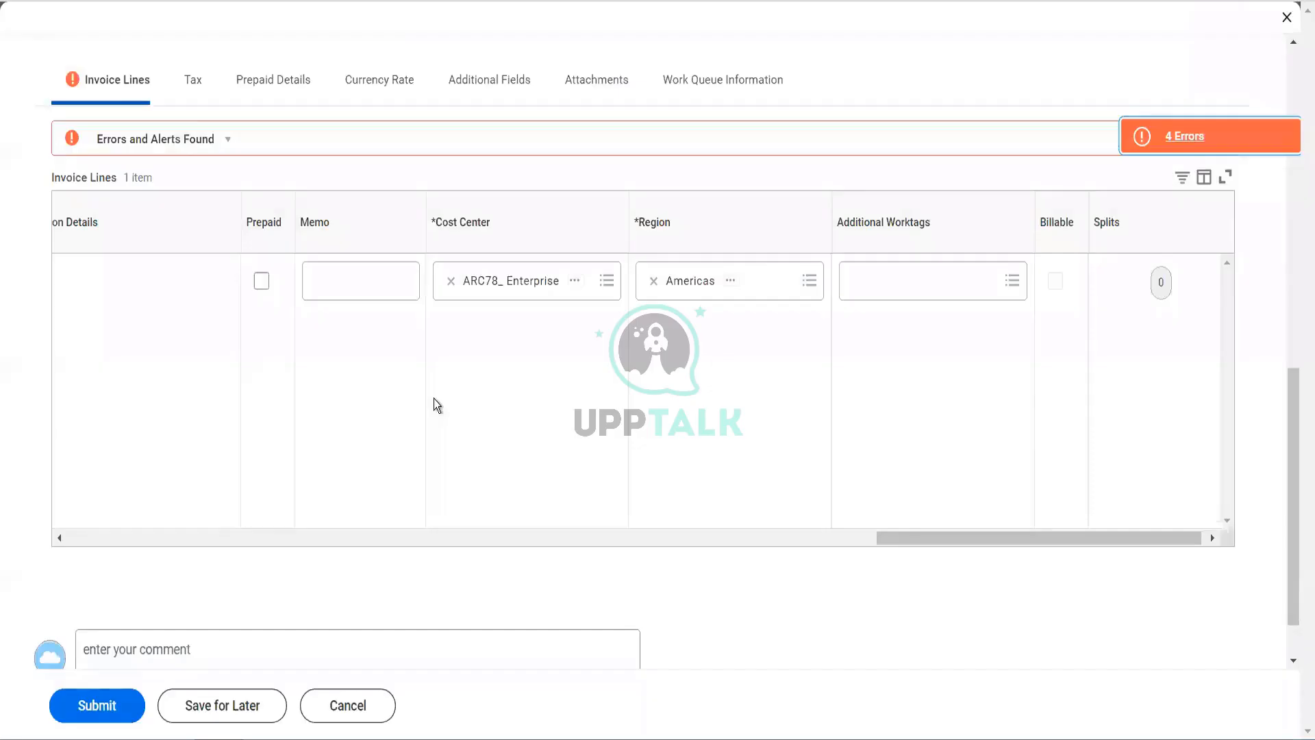
{"action": "scroll", "coordinate": [435, 399], "scroll_direction": "left", "scroll_amount": 10}
{"action": "scroll", "coordinate": [434, 398], "scroll_direction": "left", "scroll_amount": 10}
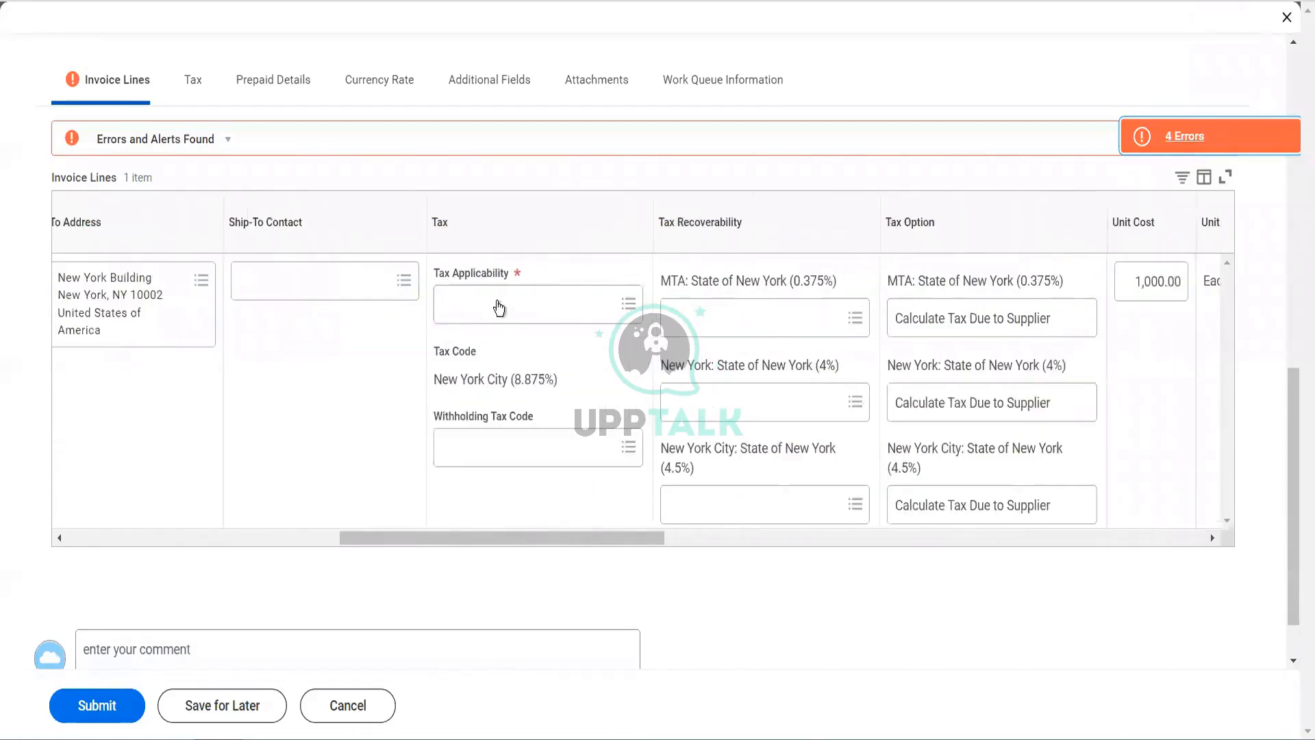
{"action": "left_click", "coordinate": [499, 308]}
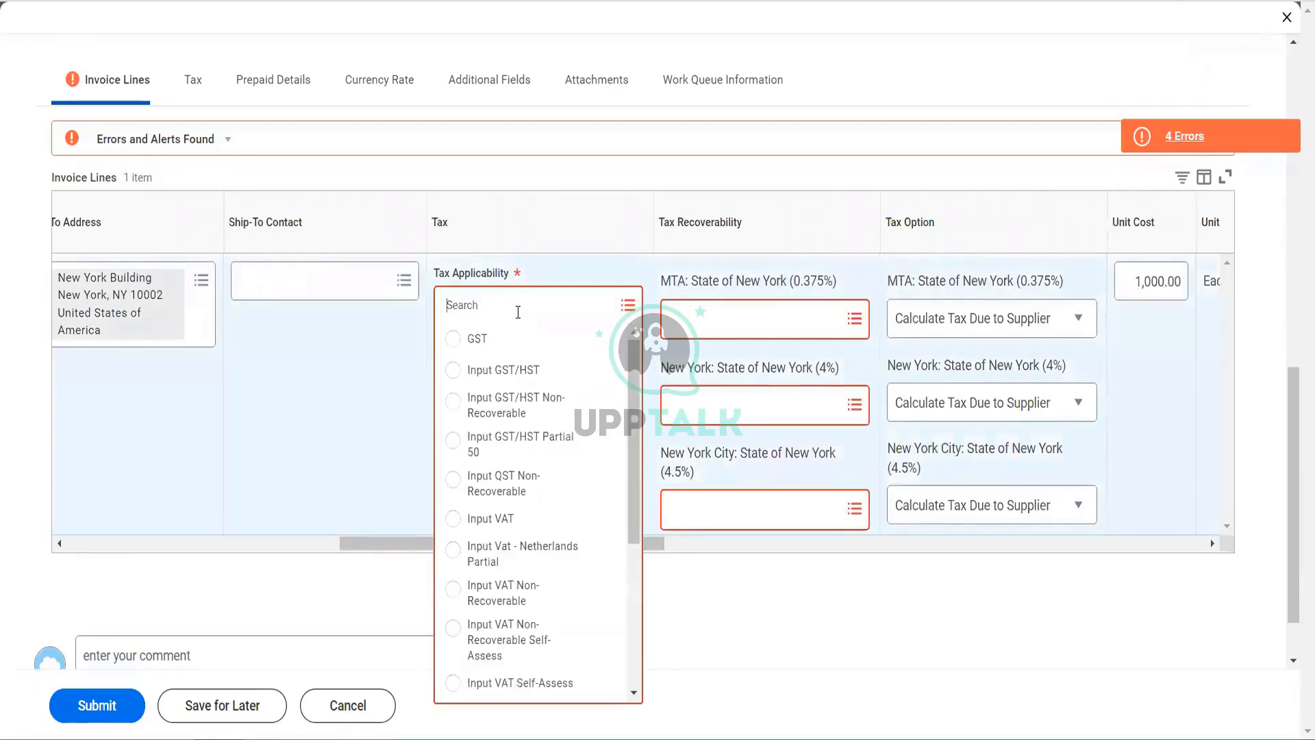
{"action": "left_click", "coordinate": [490, 519]}
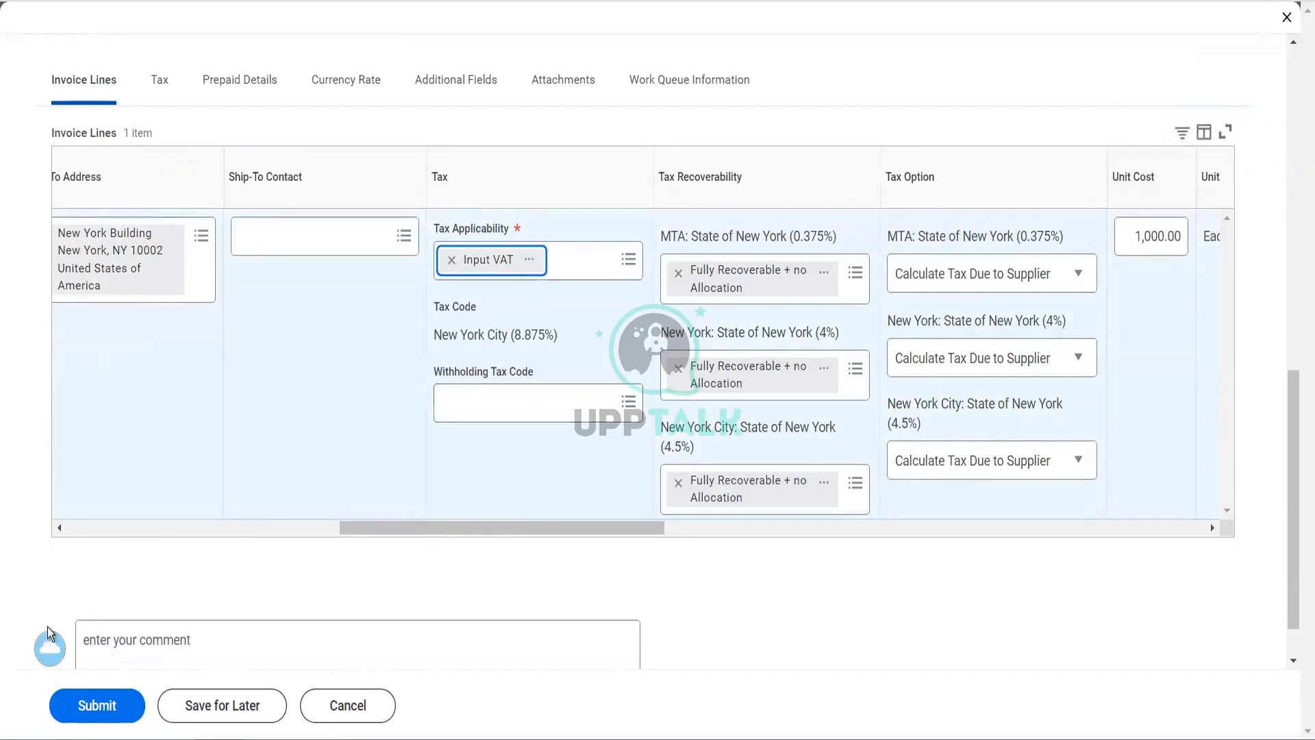
{"action": "left_click", "coordinate": [84, 705]}
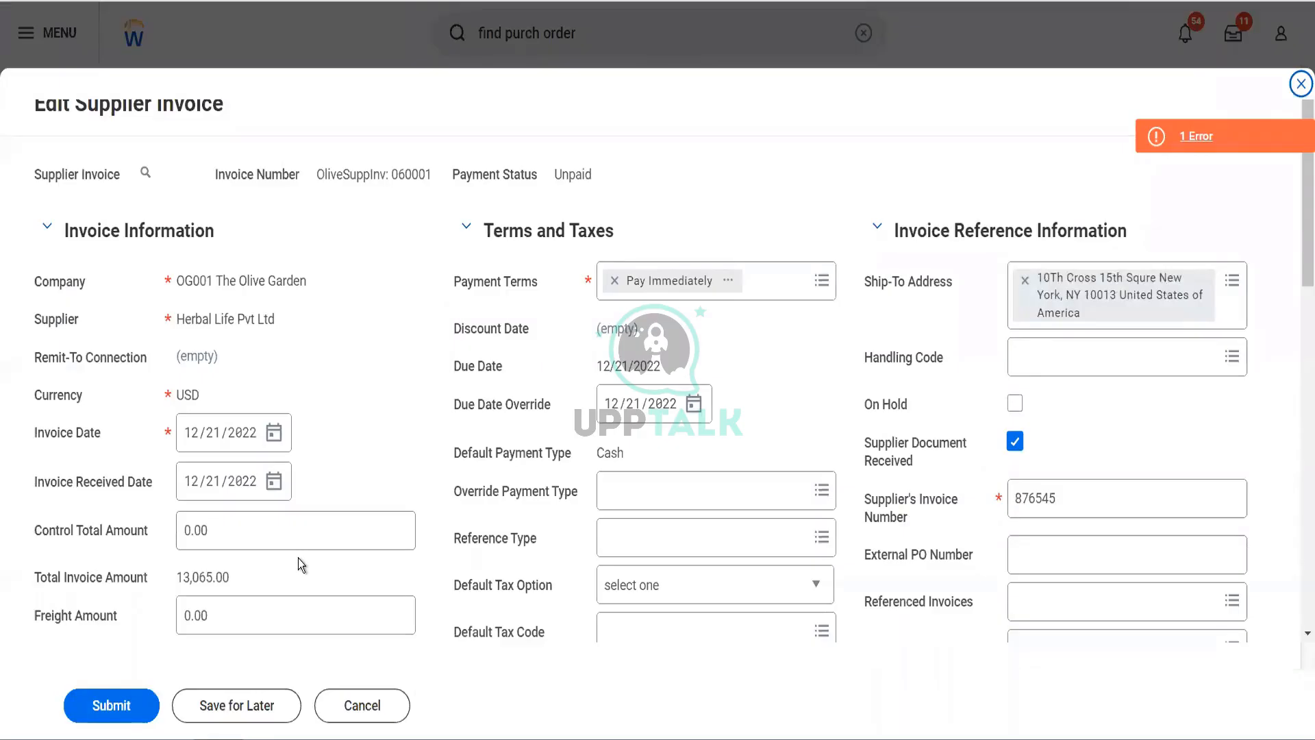
- Check the page error, set the invoice's Default Tax Option to Calculate Tax Due to Supplier and resubmit the invoice
{"action": "left_click", "coordinate": [1196, 135]}
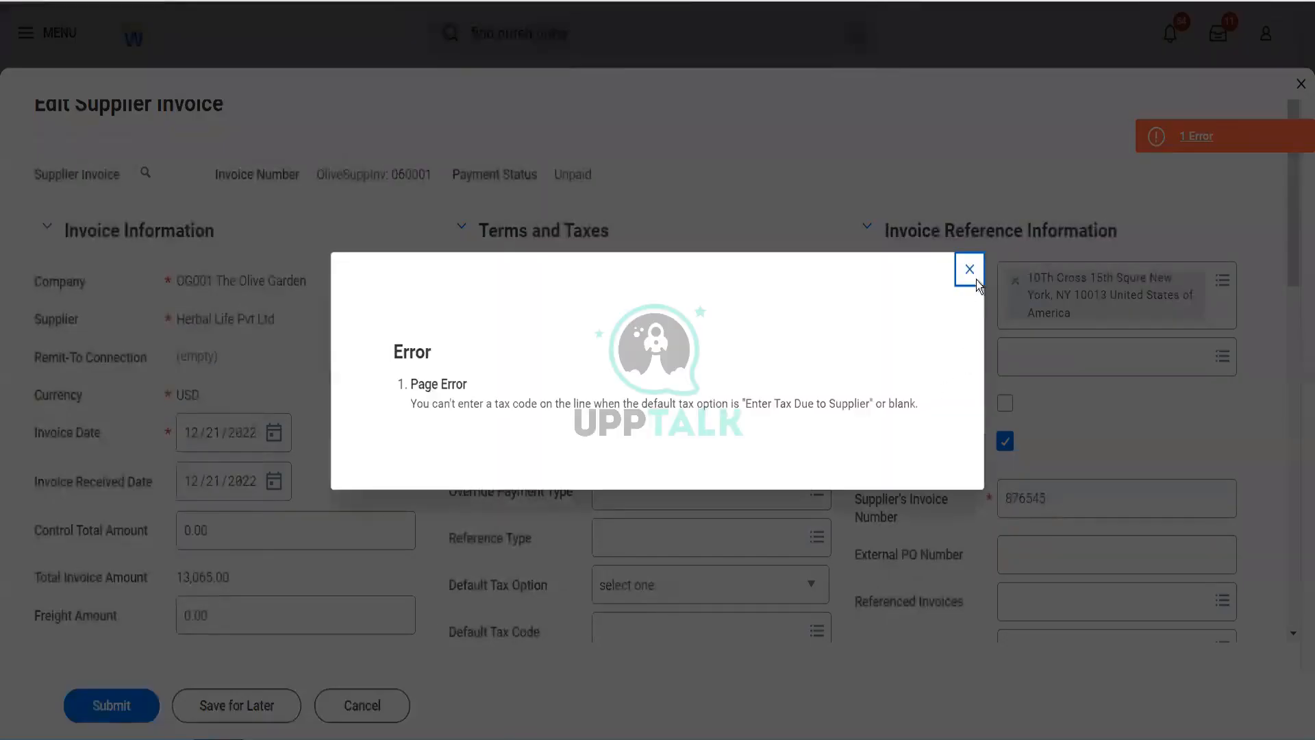
{"action": "left_click", "coordinate": [969, 270]}
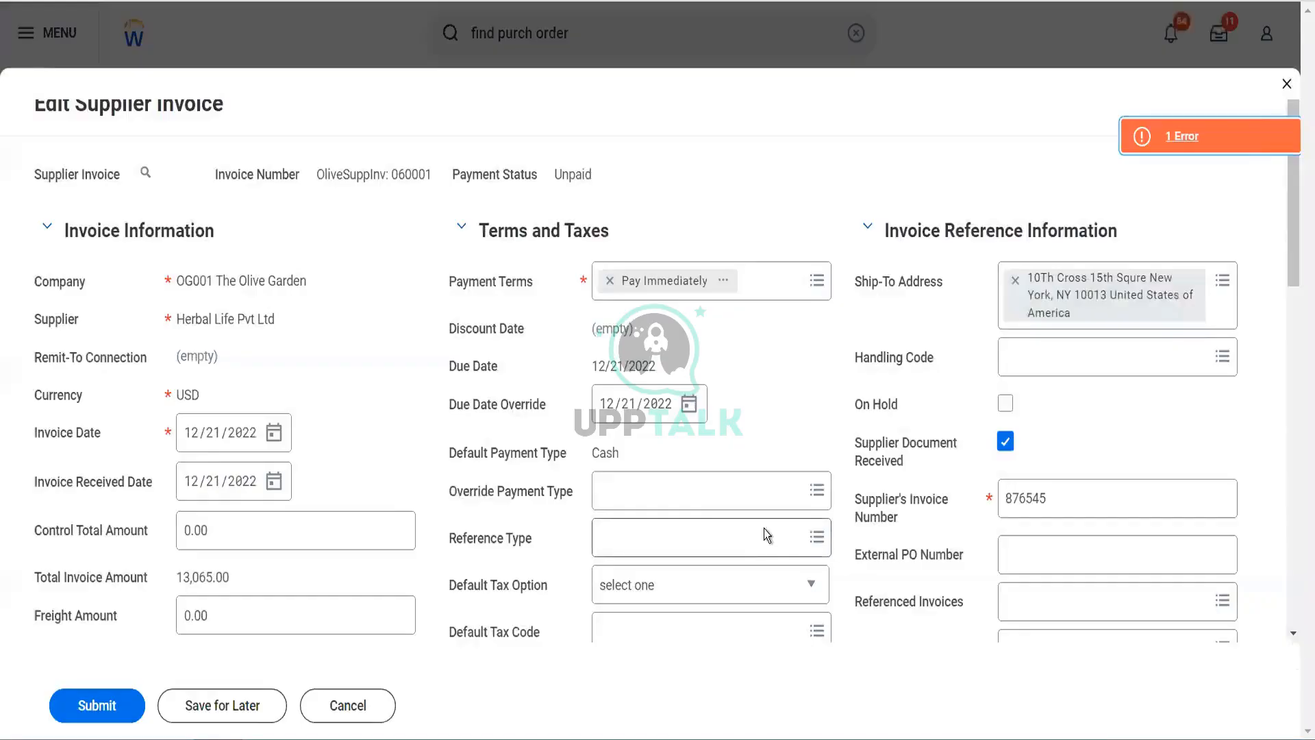
{"action": "scroll", "coordinate": [763, 528], "scroll_direction": "down", "scroll_amount": 5}
{"action": "left_click", "coordinate": [699, 132]}
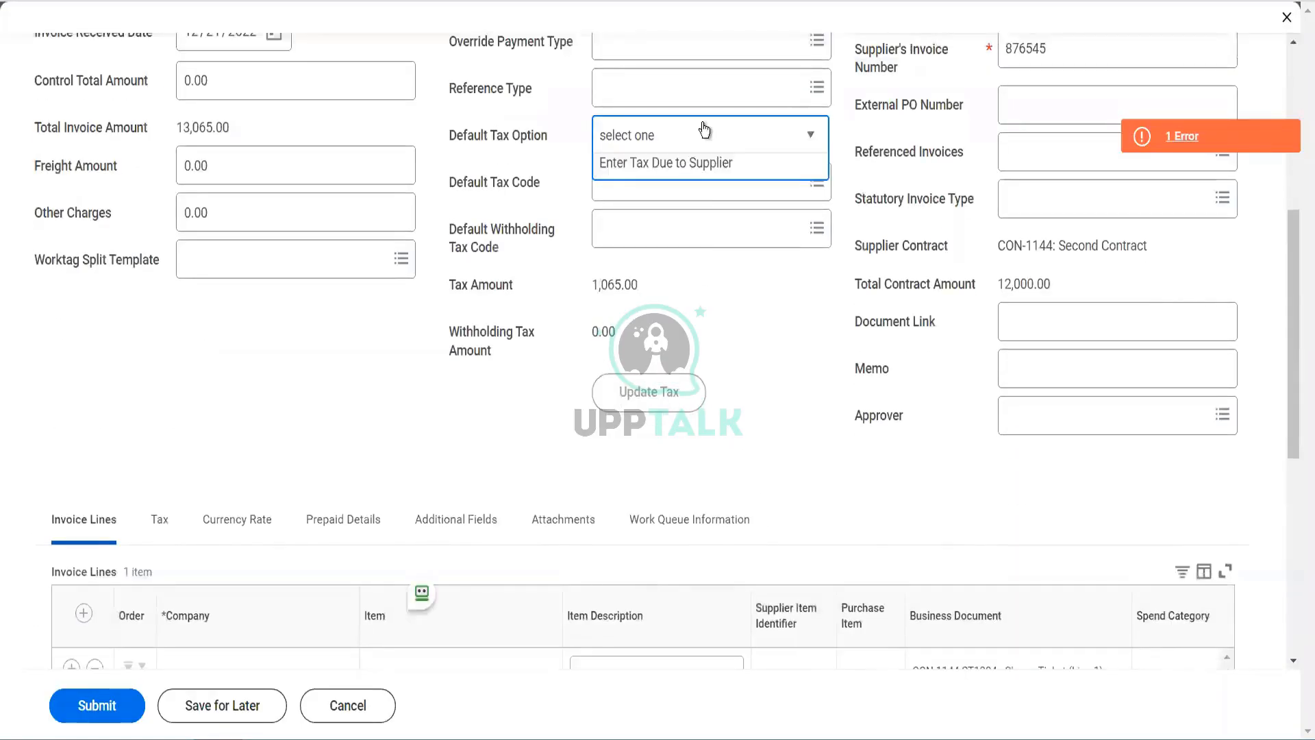
{"action": "left_click", "coordinate": [685, 238]}
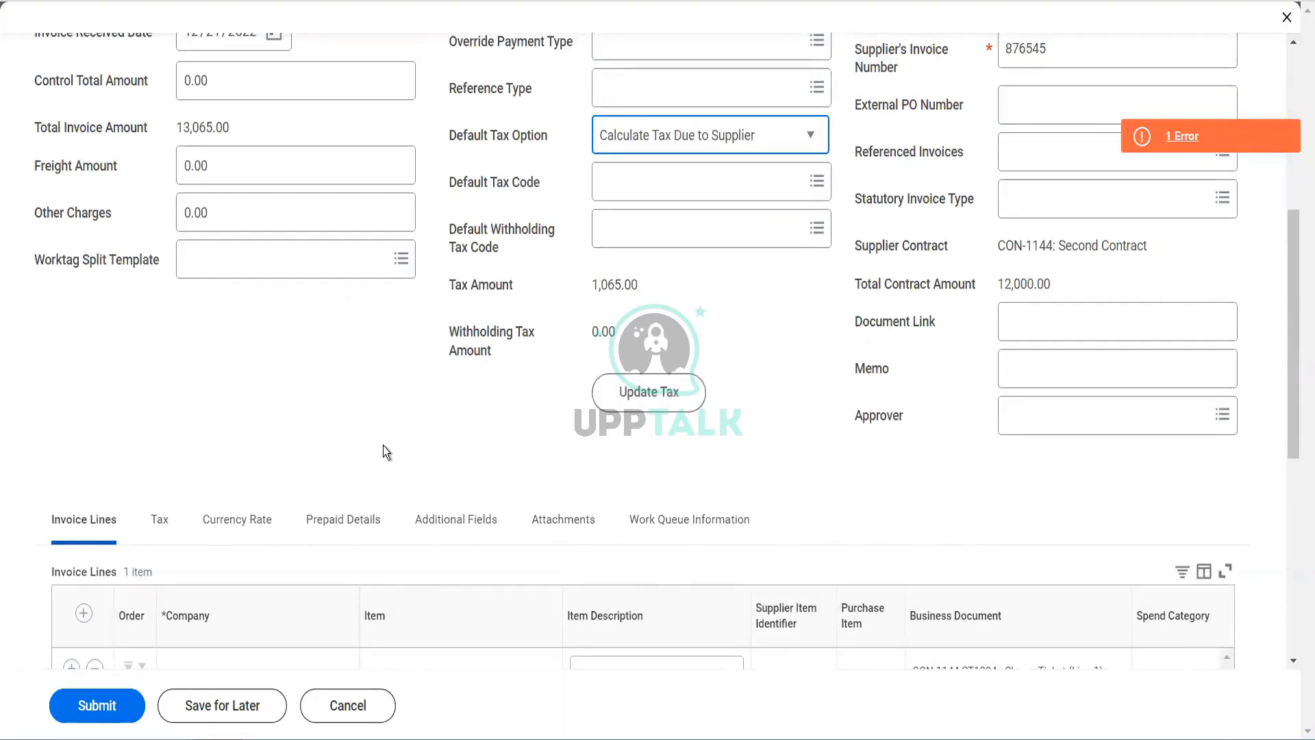
{"action": "left_click", "coordinate": [112, 698]}
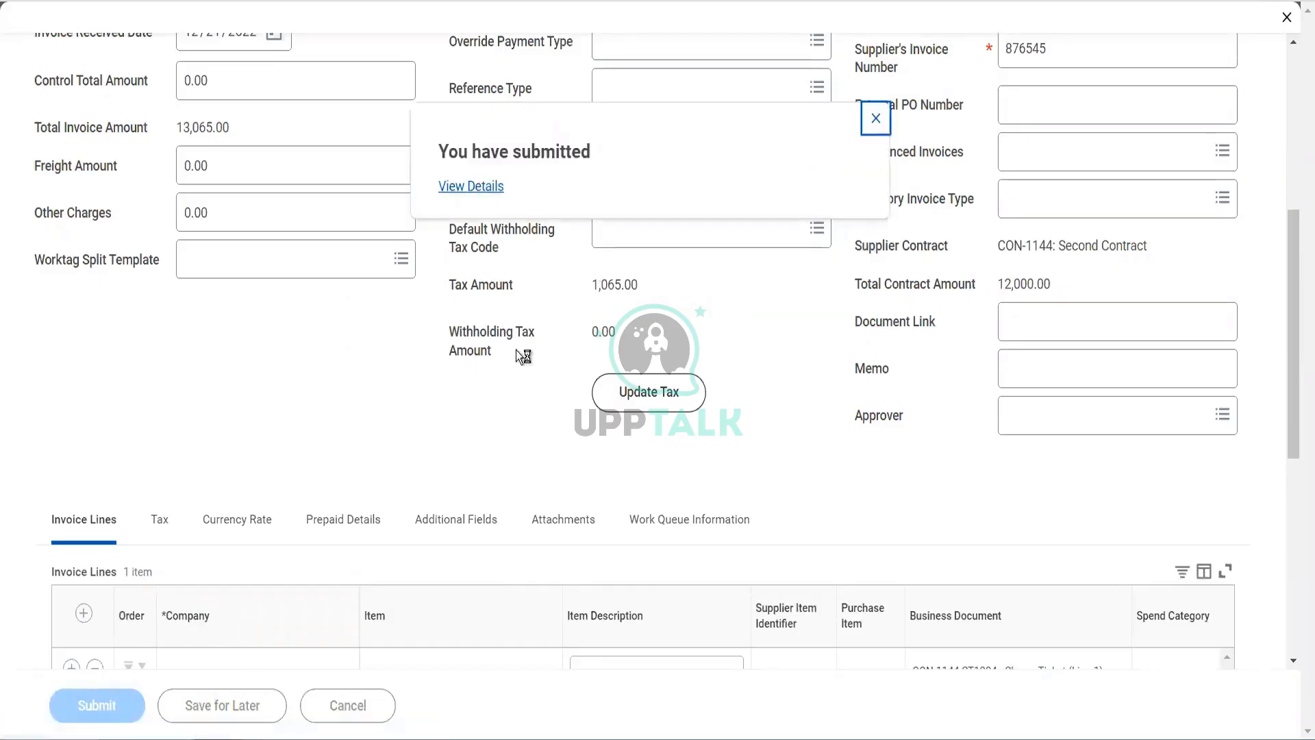
- View the submission's details and process information and open the submitted supplier invoice
{"action": "left_click", "coordinate": [489, 189]}
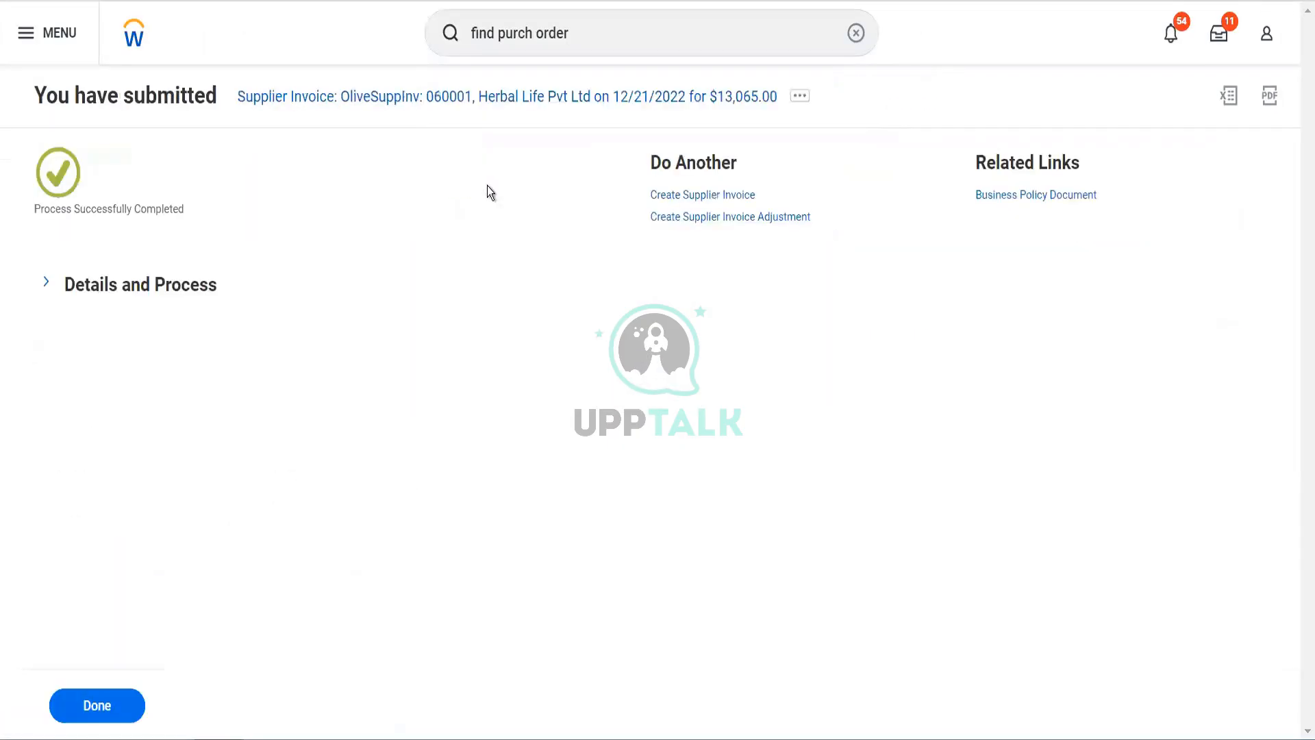
{"action": "left_click", "coordinate": [183, 294]}
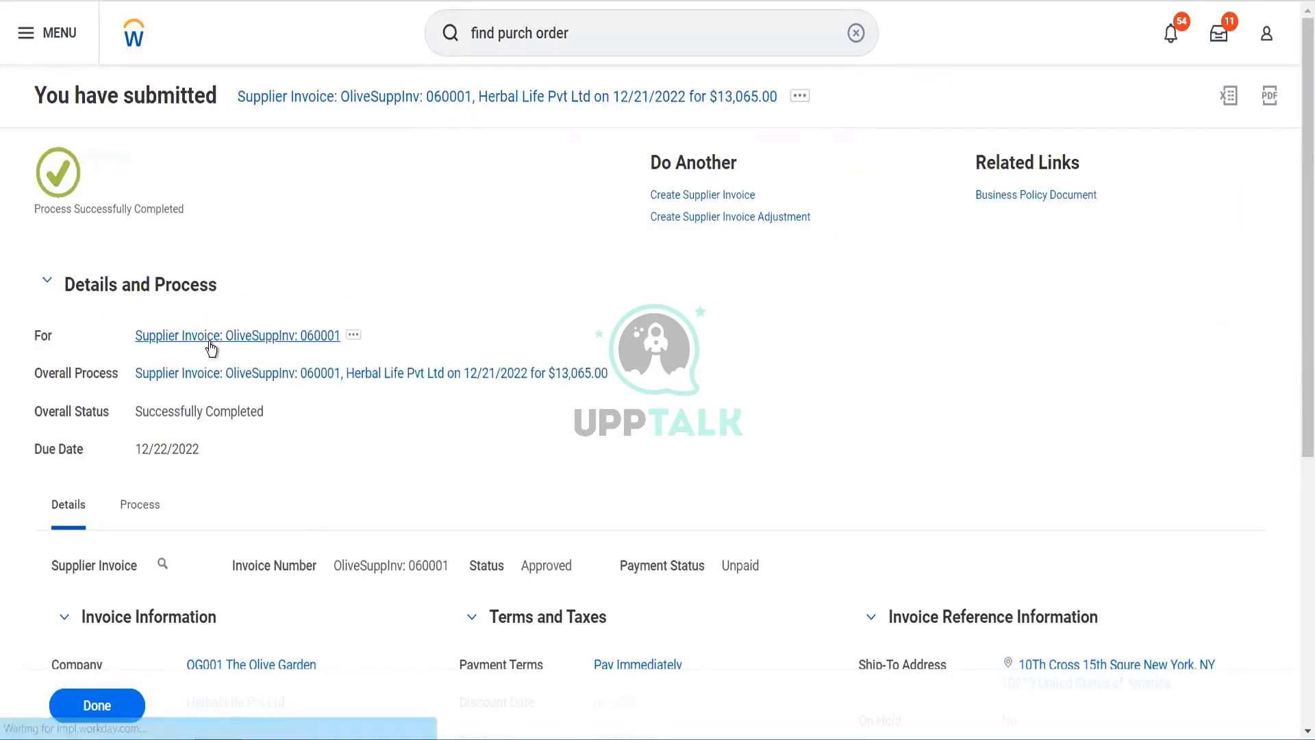
{"action": "left_click", "coordinate": [210, 339]}
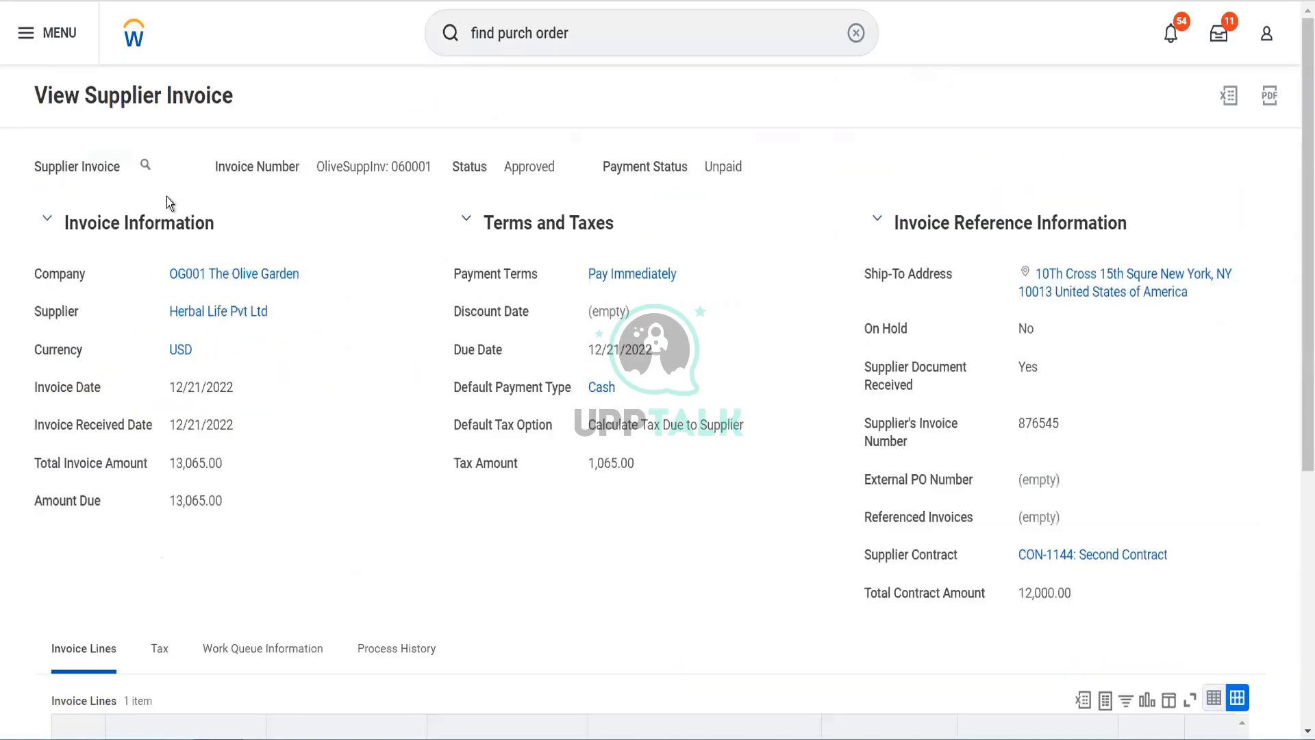
- Pay the approved supplier invoice and refresh the resulting settlement run
{"action": "left_click", "coordinate": [164, 163]}
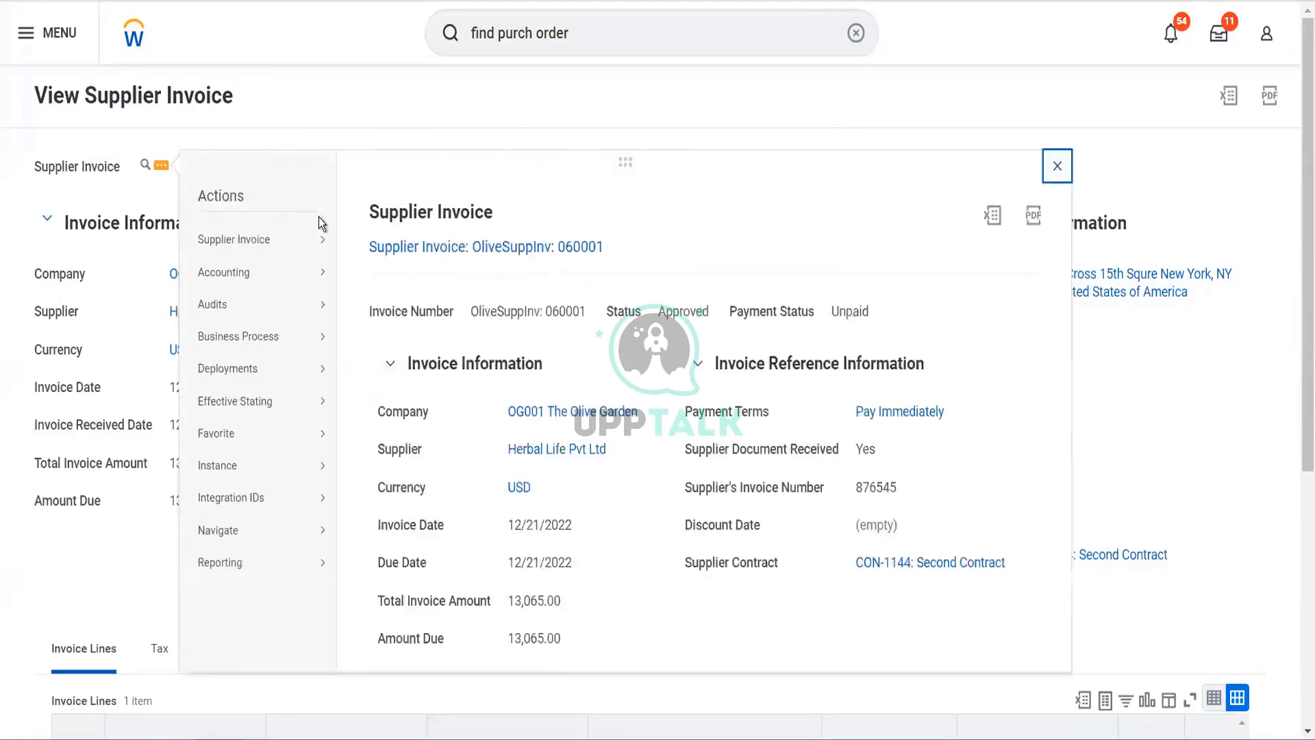
{"action": "mouse_move", "coordinate": [323, 240]}
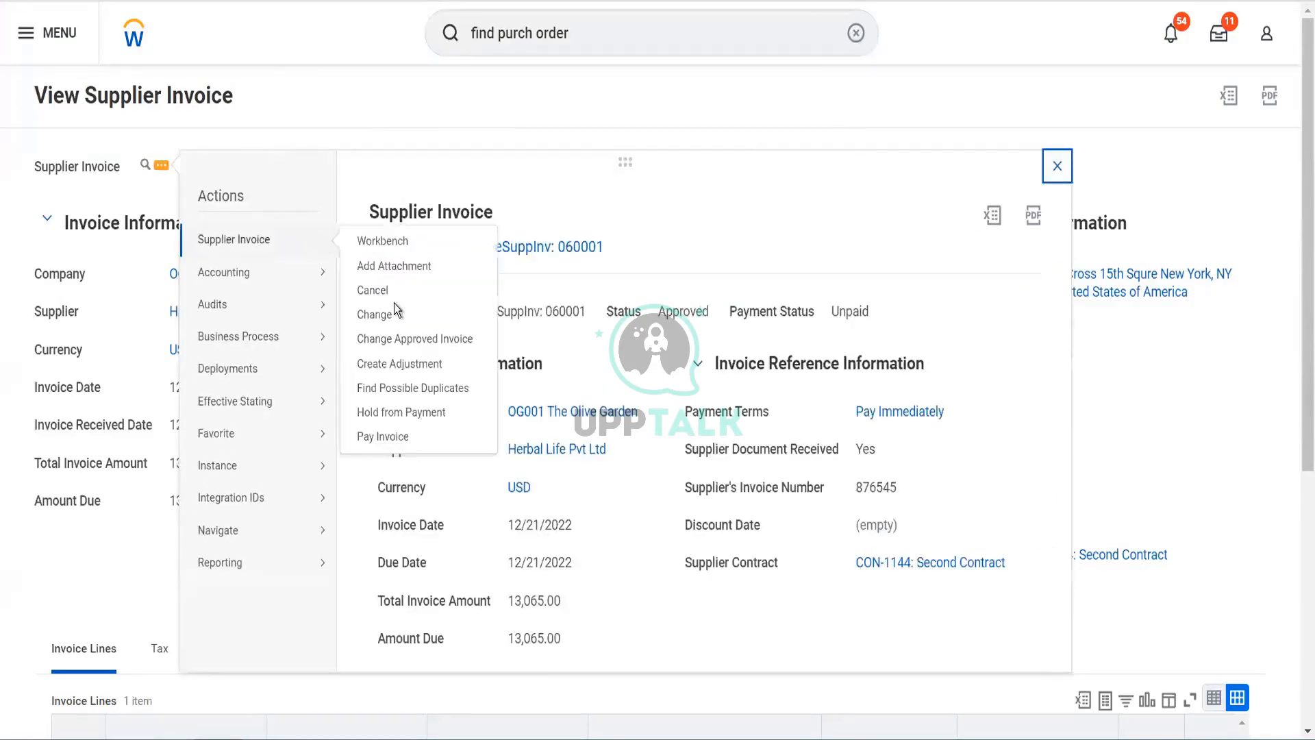
{"action": "left_click", "coordinate": [389, 442]}
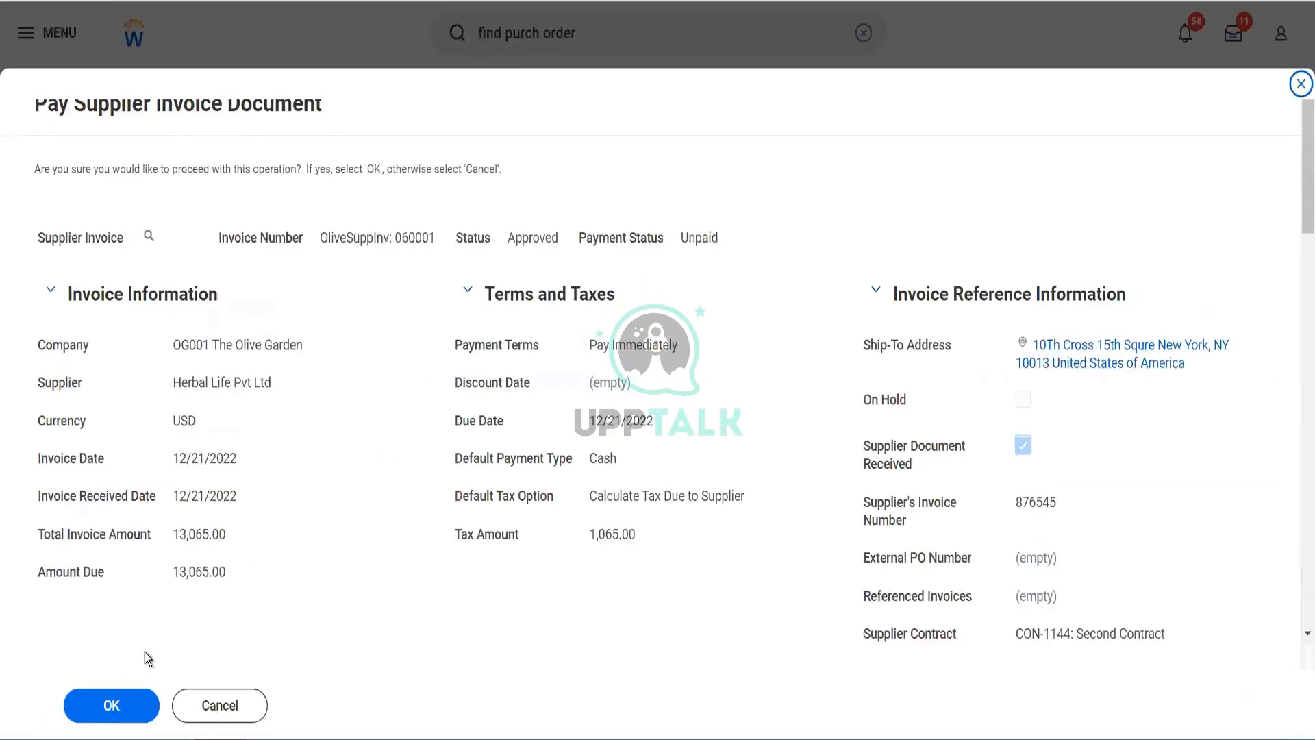
{"action": "left_click", "coordinate": [118, 708]}
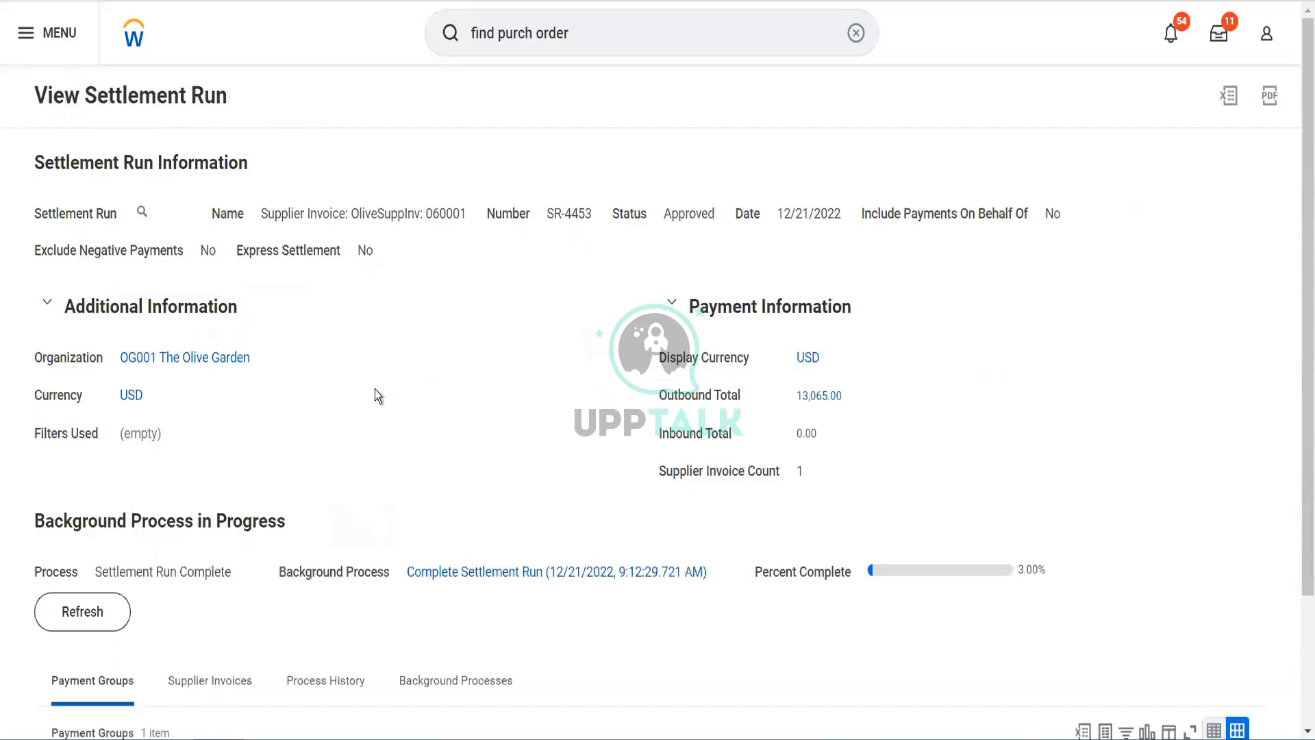
{"action": "left_click", "coordinate": [113, 614]}
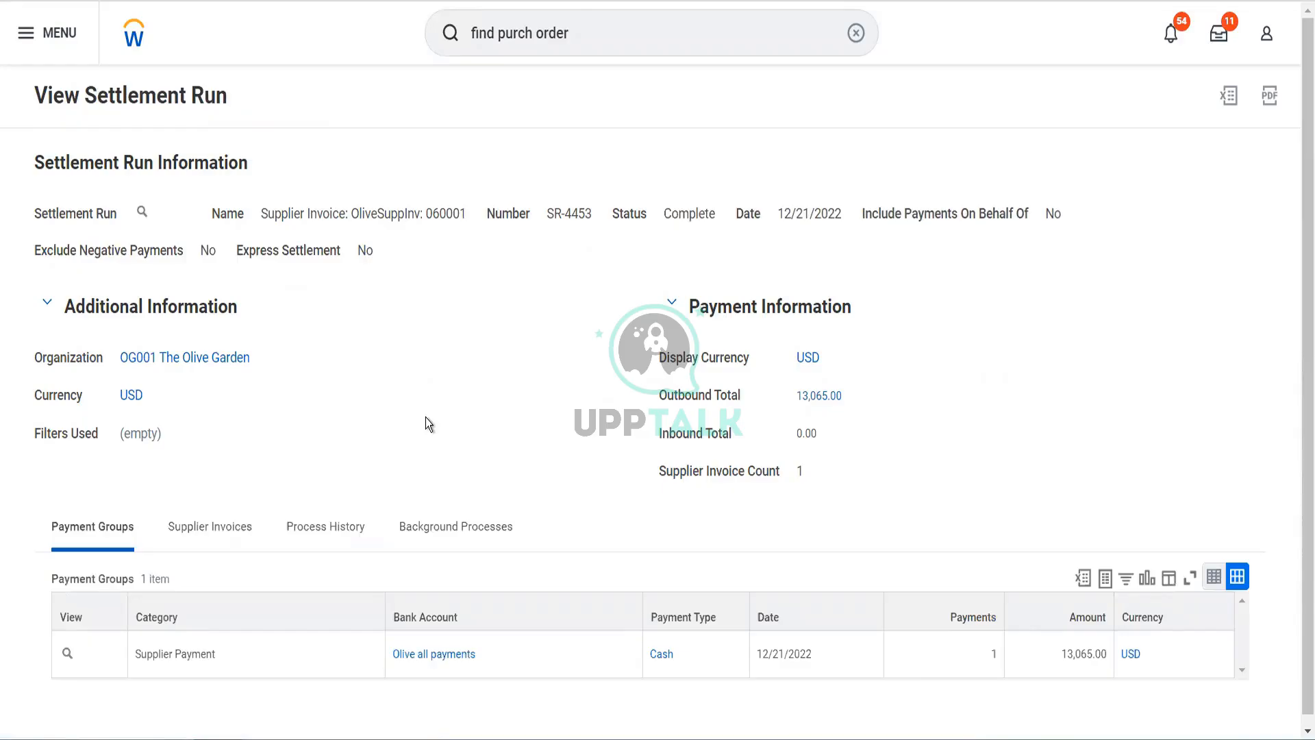
- Review the settlement run's payment group and open the invoice listed among its supplier invoices
{"action": "scroll", "coordinate": [216, 513], "scroll_direction": "down", "scroll_amount": 1}
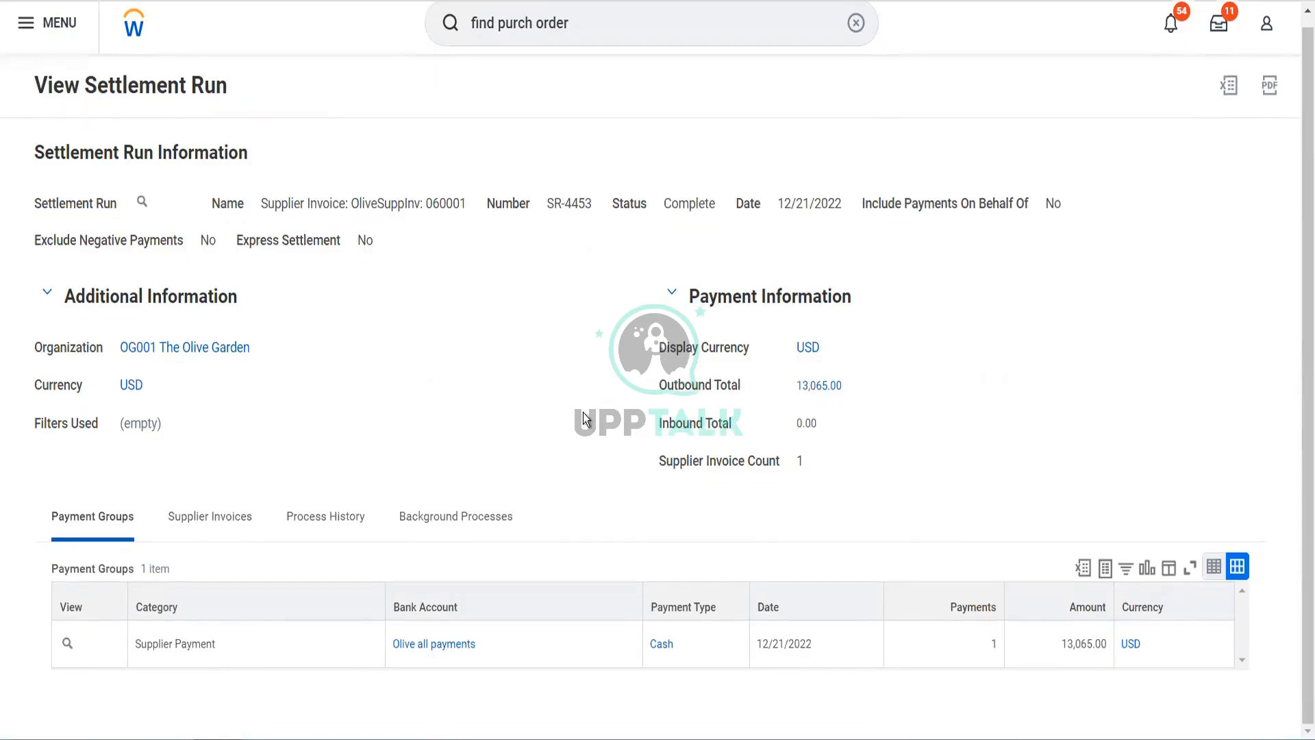
{"action": "left_click", "coordinate": [217, 514]}
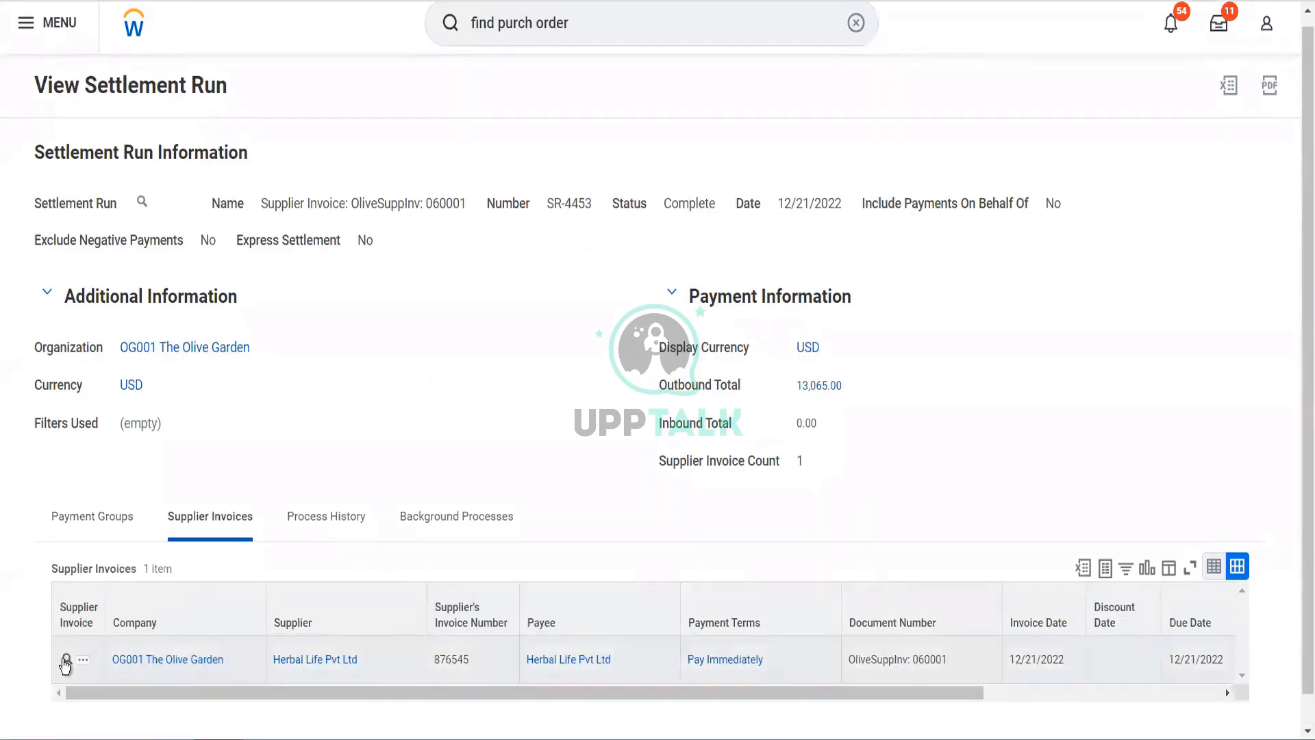
{"action": "left_click", "coordinate": [67, 661]}
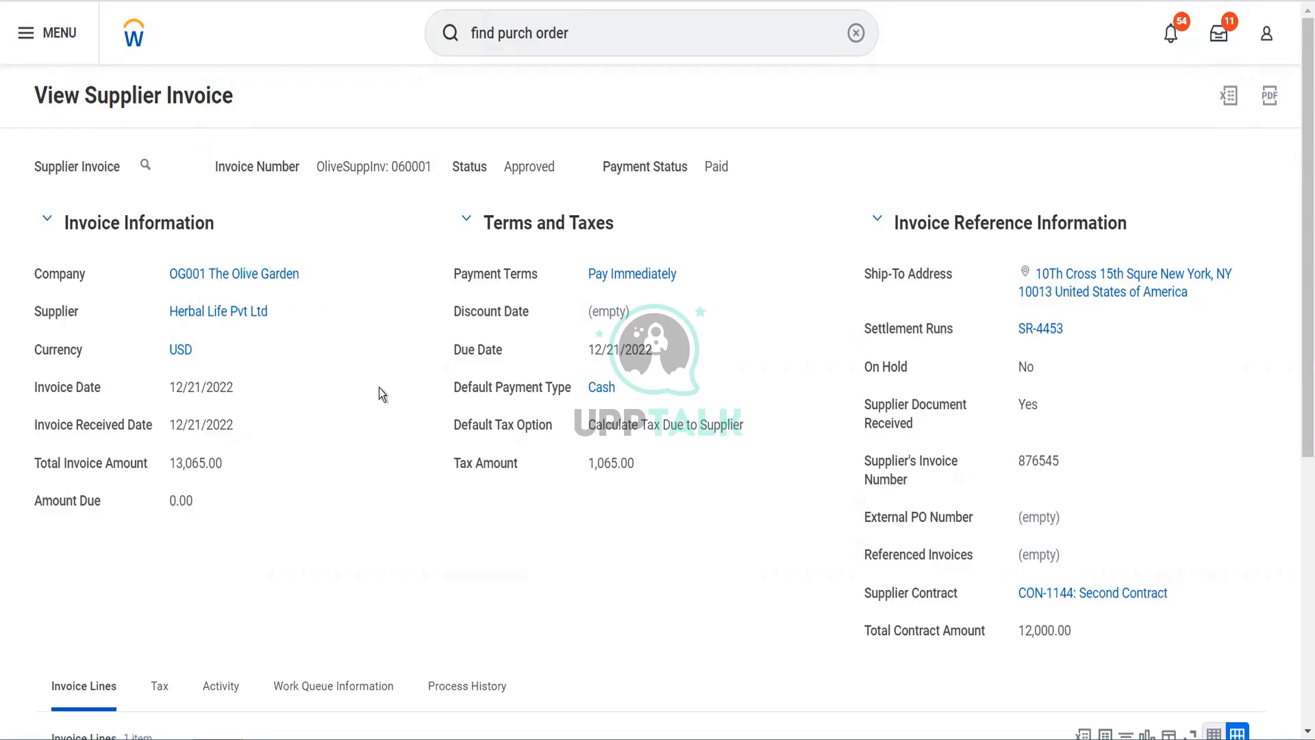
- Open the supplier contract linked to the paid invoice and review its spend transactions and goods line
{"action": "mouse_move", "coordinate": [1072, 599]}
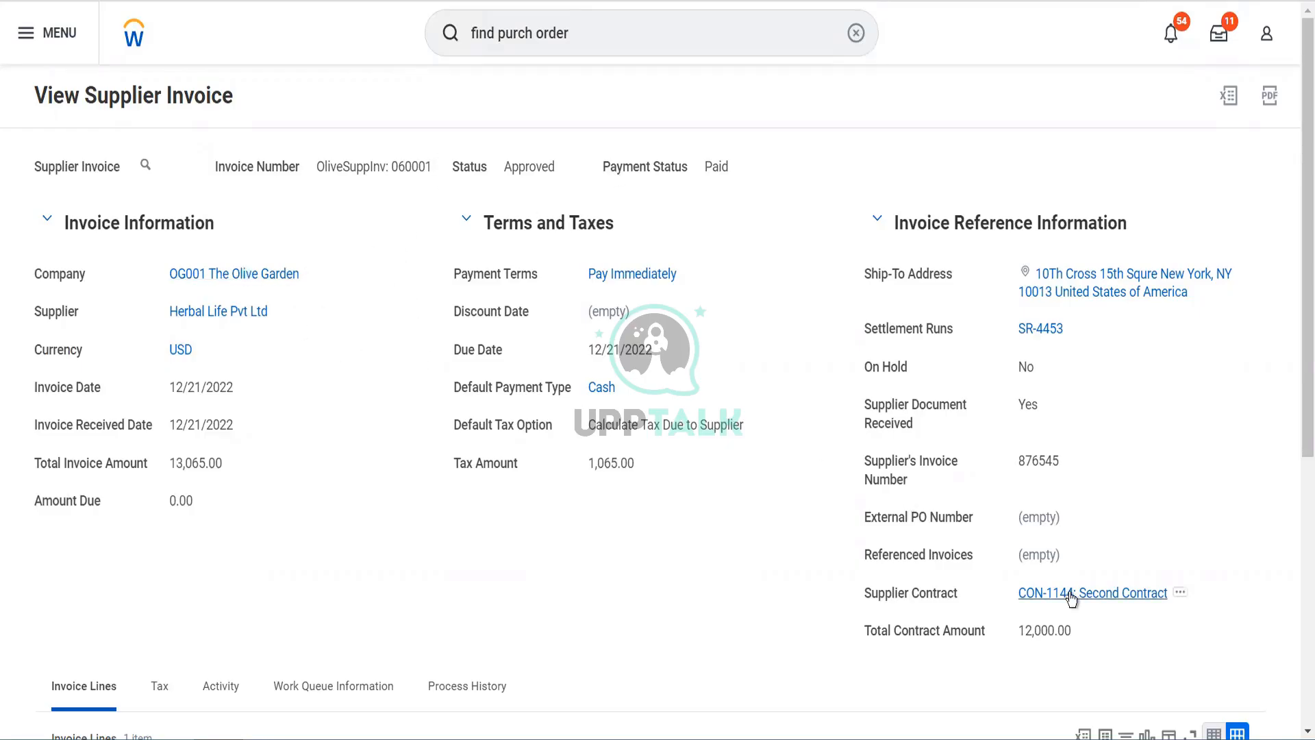
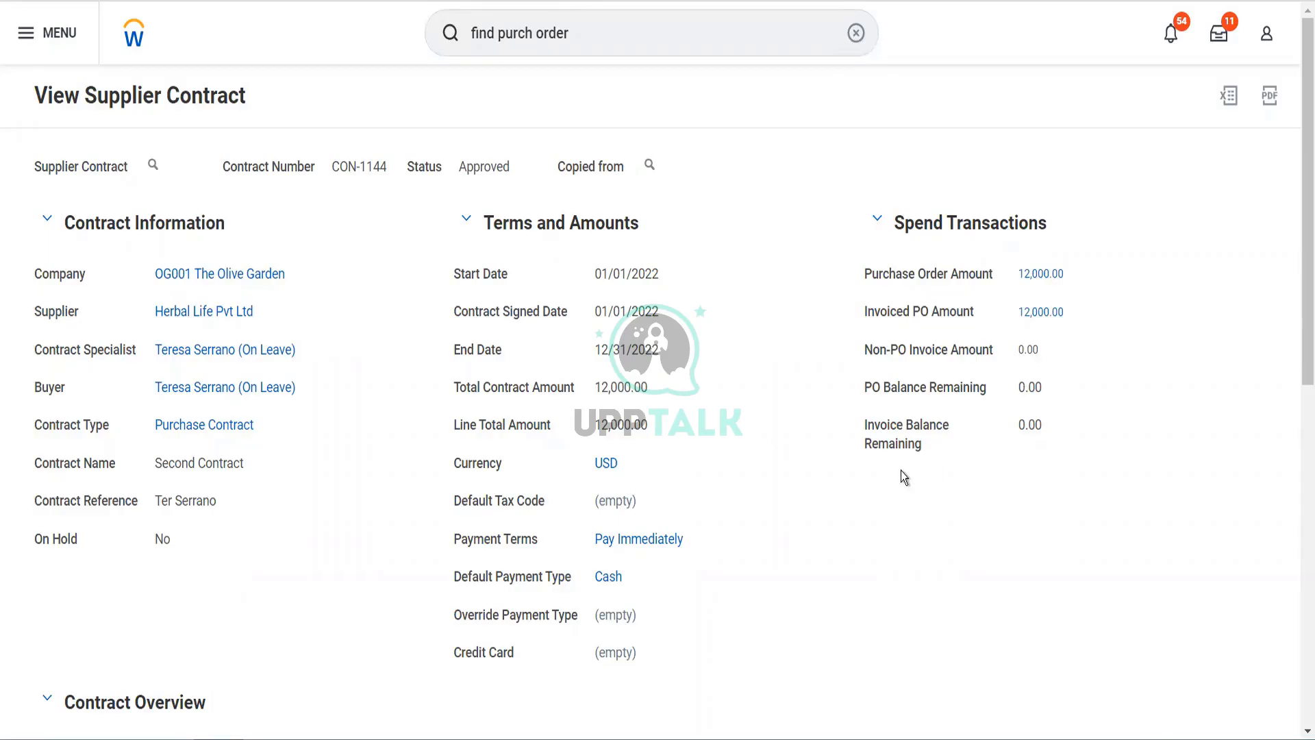
{"action": "scroll", "coordinate": [901, 471], "scroll_direction": "down", "scroll_amount": 10}
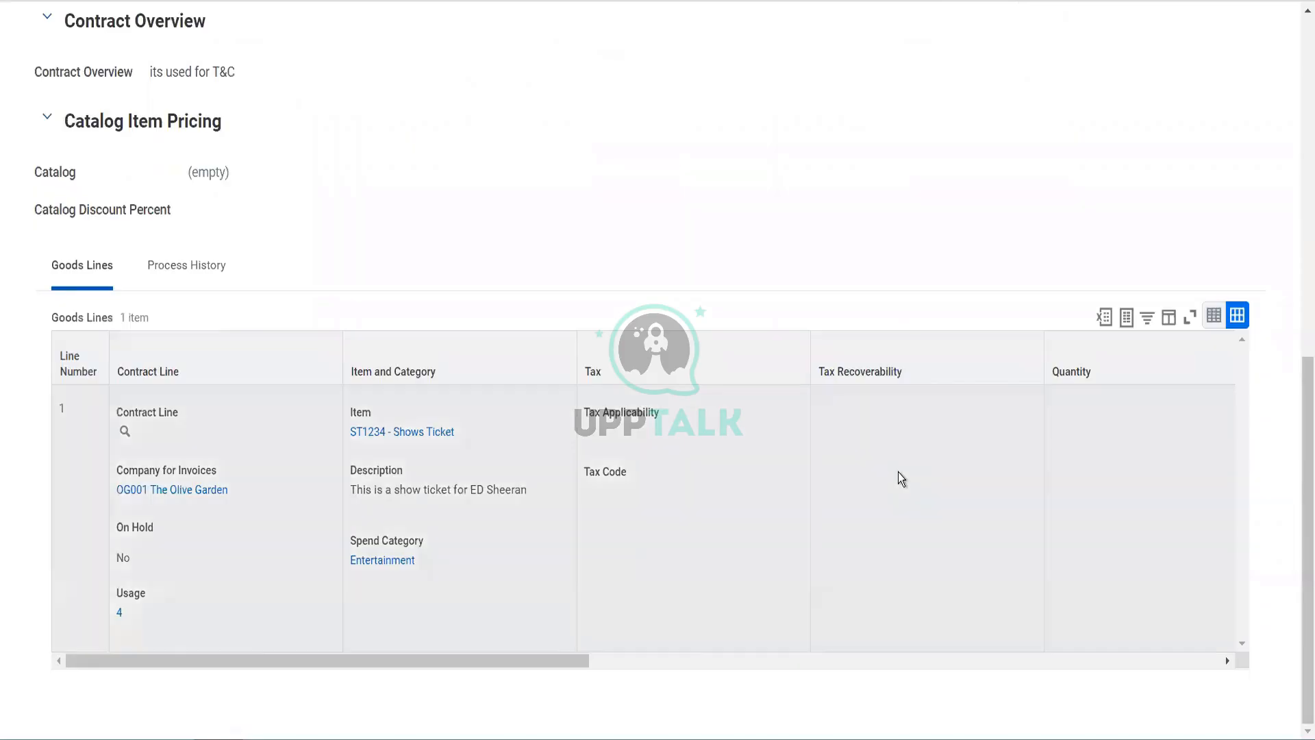
{"action": "scroll", "coordinate": [899, 473], "scroll_direction": "right", "scroll_amount": 3}
{"action": "scroll", "coordinate": [899, 473], "scroll_direction": "right", "scroll_amount": 3}
{"action": "scroll", "coordinate": [899, 472], "scroll_direction": "left", "scroll_amount": 5}
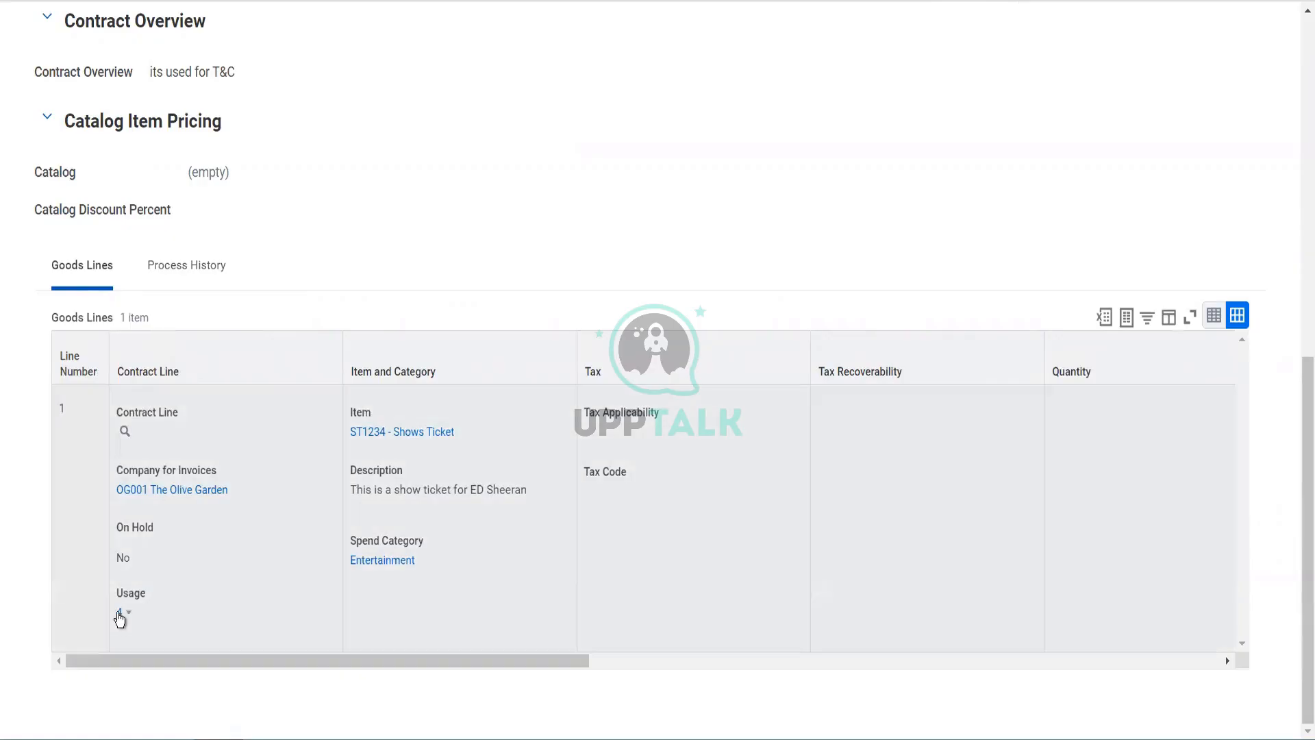
- View the business documents behind the contract goods line's usage, close the list and return to the contract header
{"action": "left_click", "coordinate": [120, 615]}
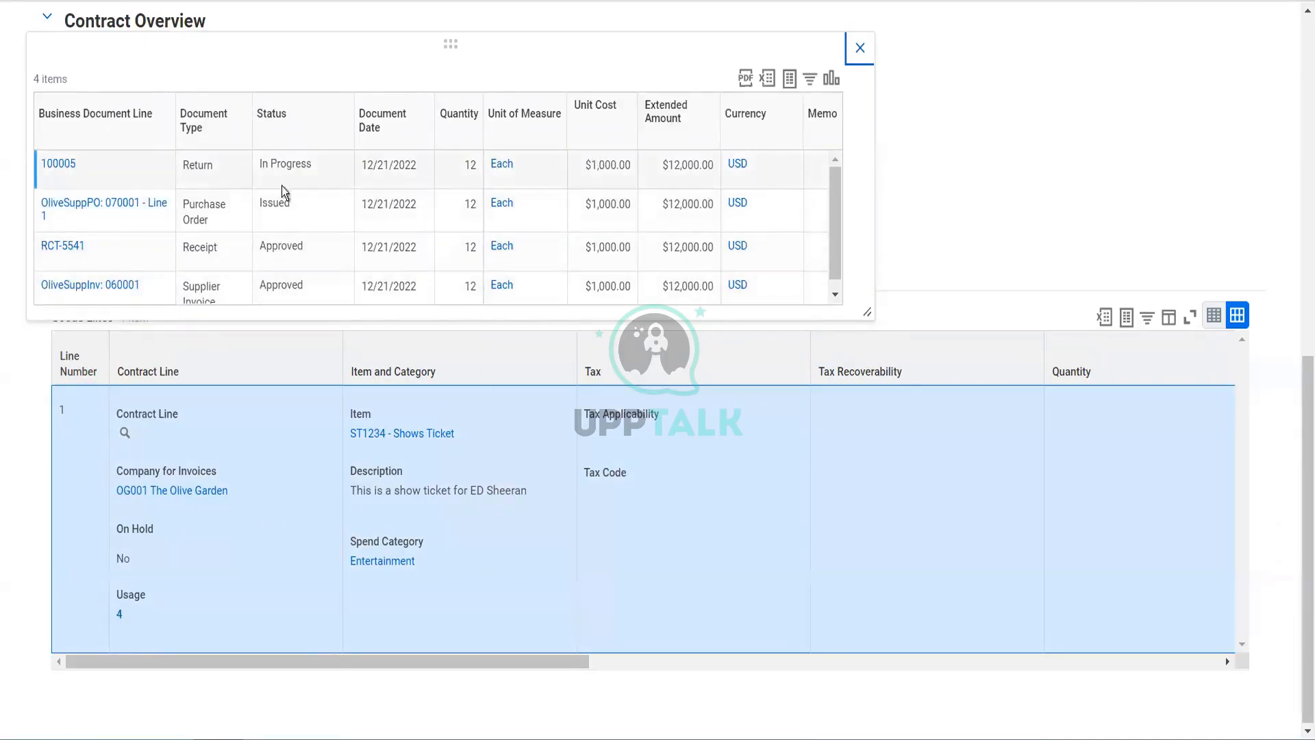
{"action": "mouse_move", "coordinate": [88, 169]}
{"action": "left_click", "coordinate": [860, 48]}
{"action": "scroll", "coordinate": [860, 53], "scroll_direction": "up", "scroll_amount": 6}
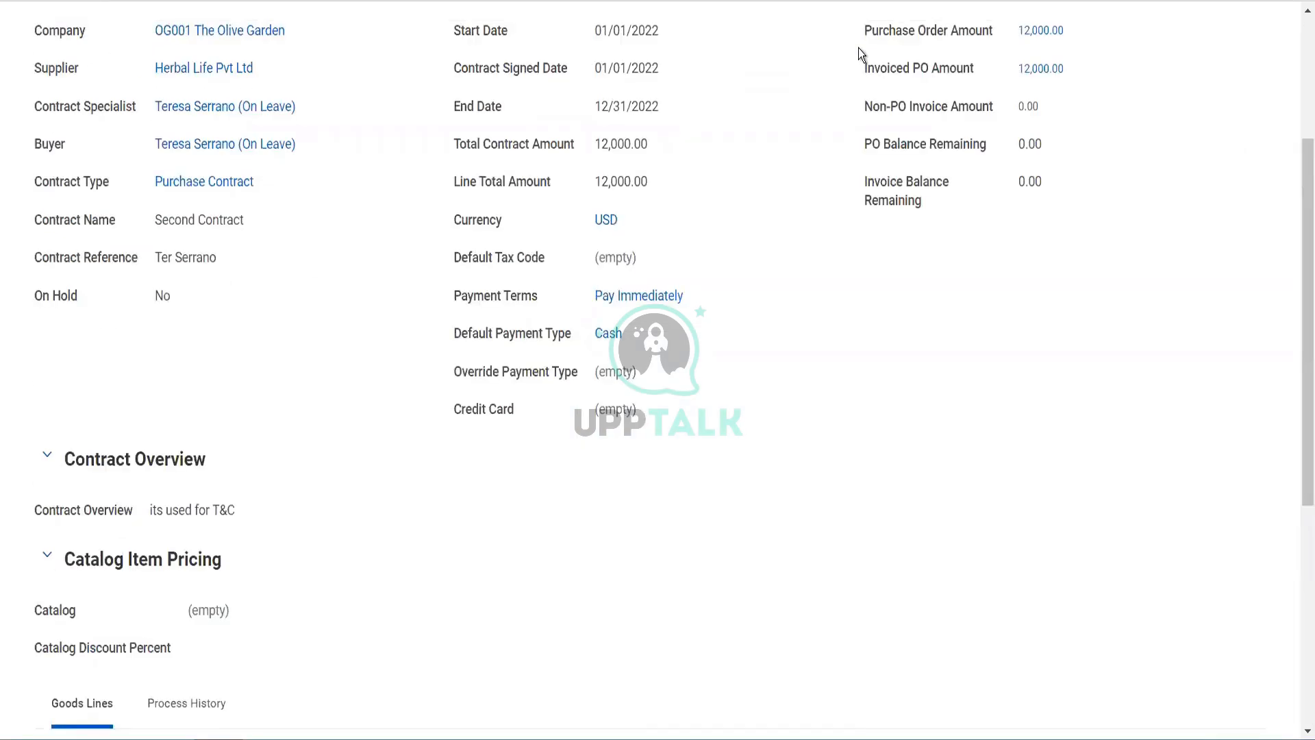
{"action": "scroll", "coordinate": [779, 141], "scroll_direction": "up", "scroll_amount": 3}
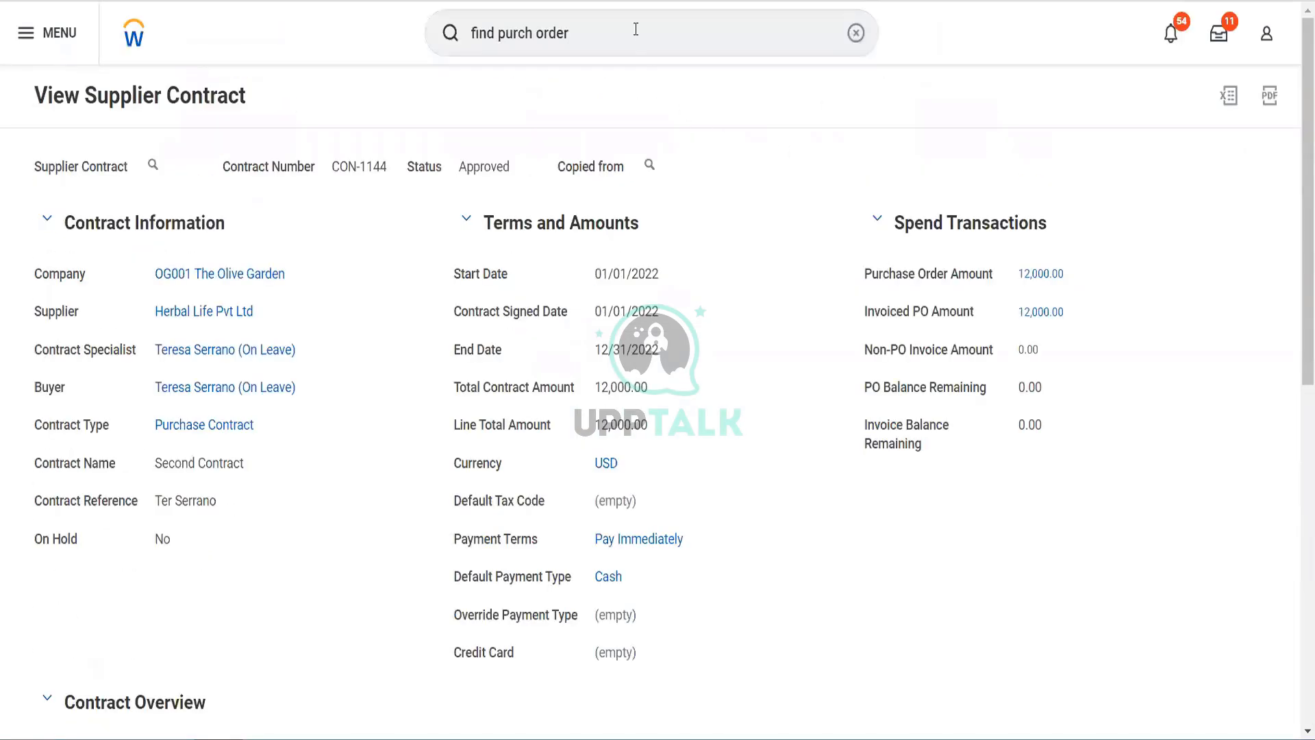
- Find the Maintain Spend Categories task and open it with the option Maintain Spend Categories without Hierarchy
{"action": "left_click_drag", "start_coordinate": [636, 29], "coordinate": [451, 42]}
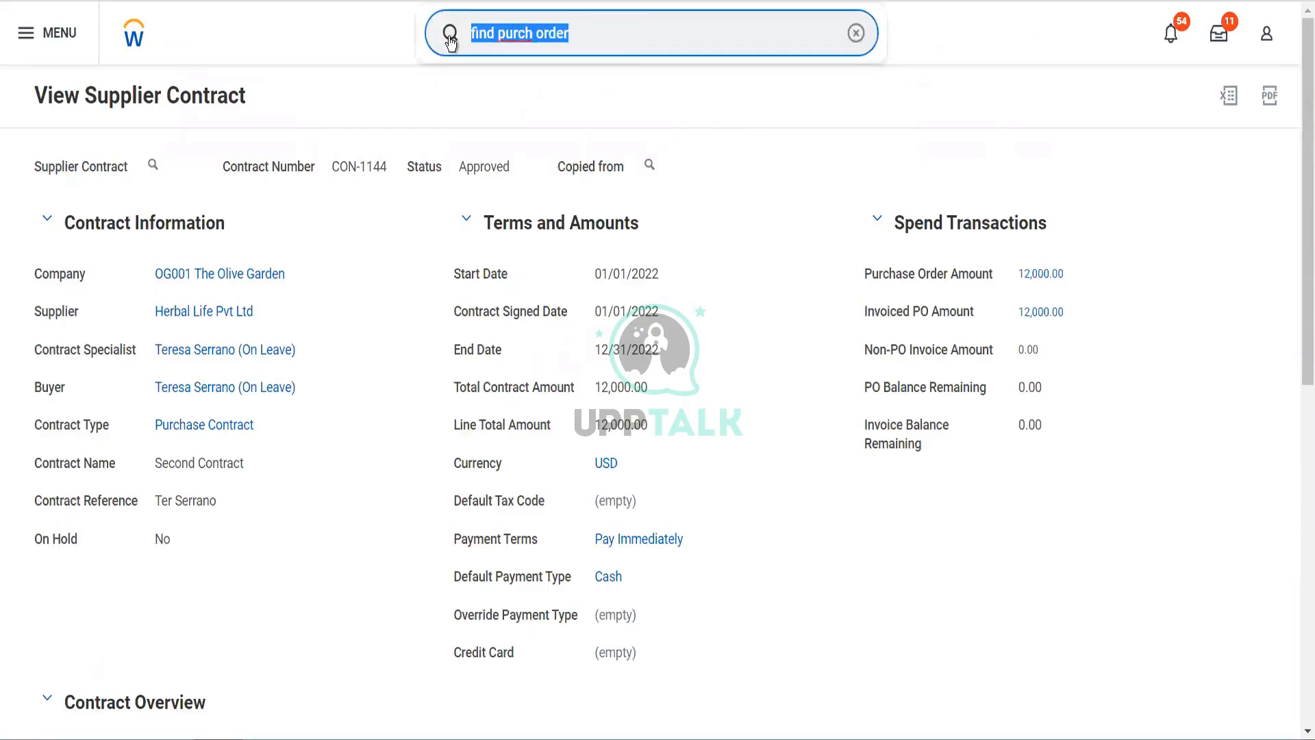
{"action": "type", "text": "mai spe"}
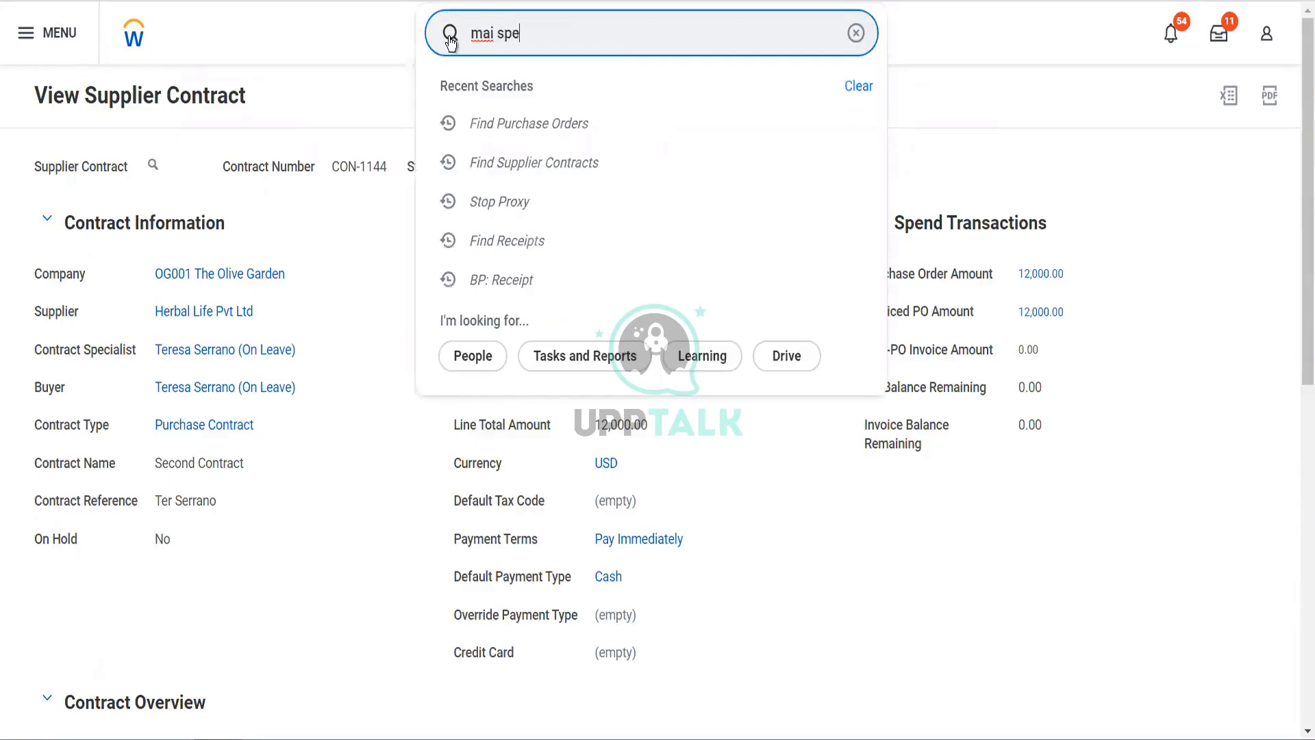
{"action": "type", "text": "nd cate"}
{"action": "left_click", "coordinate": [525, 105]}
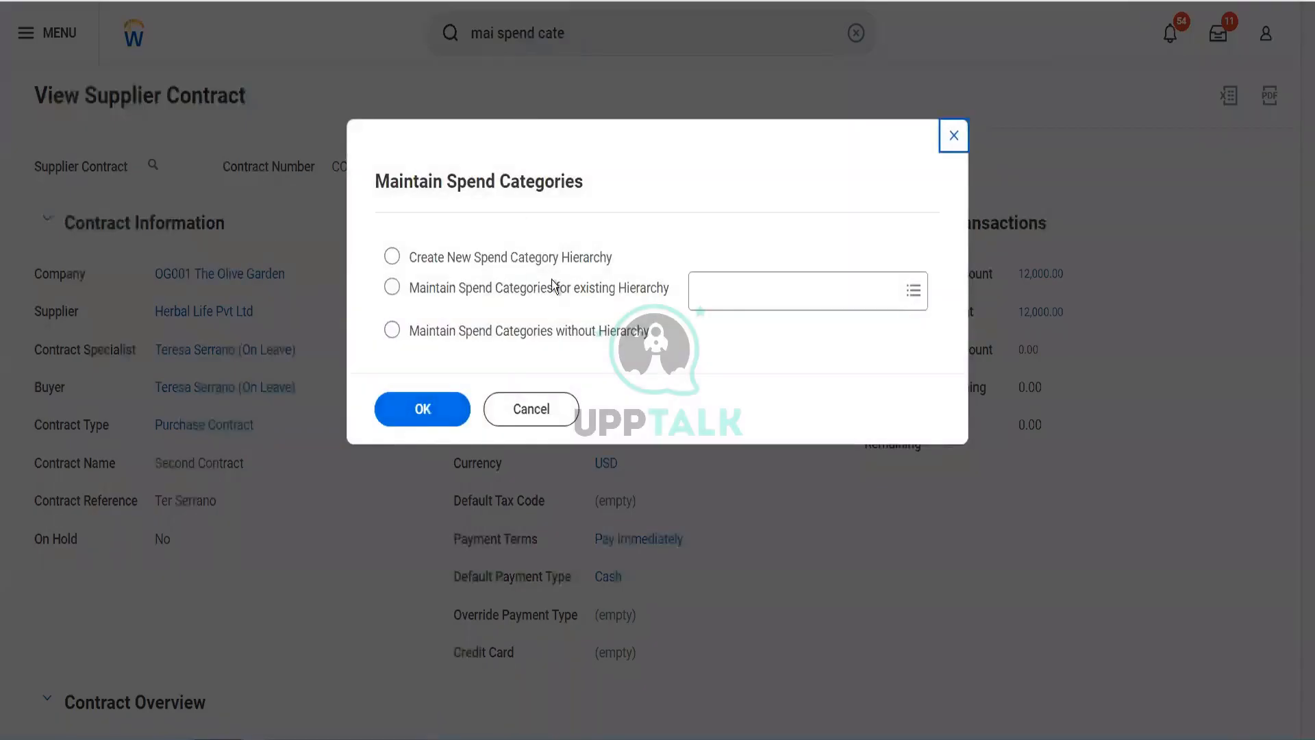
{"action": "left_click", "coordinate": [517, 335]}
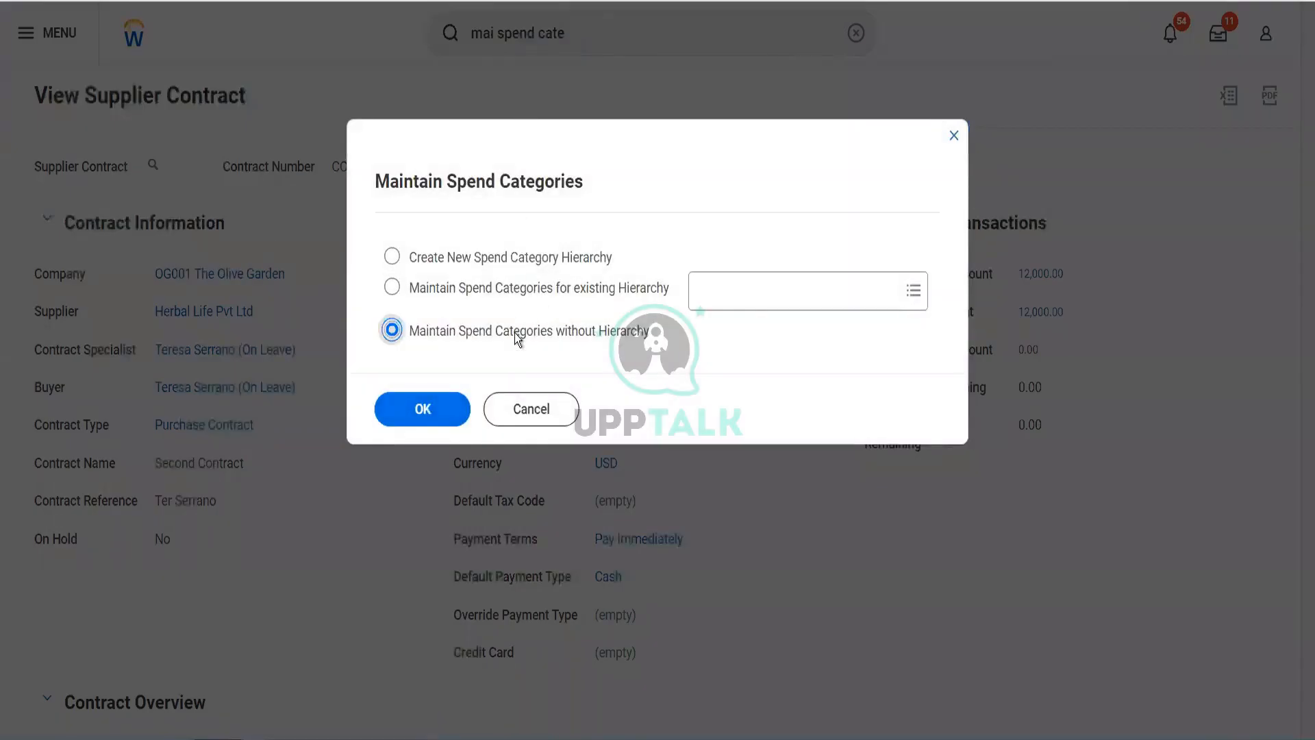
{"action": "left_click", "coordinate": [424, 412]}
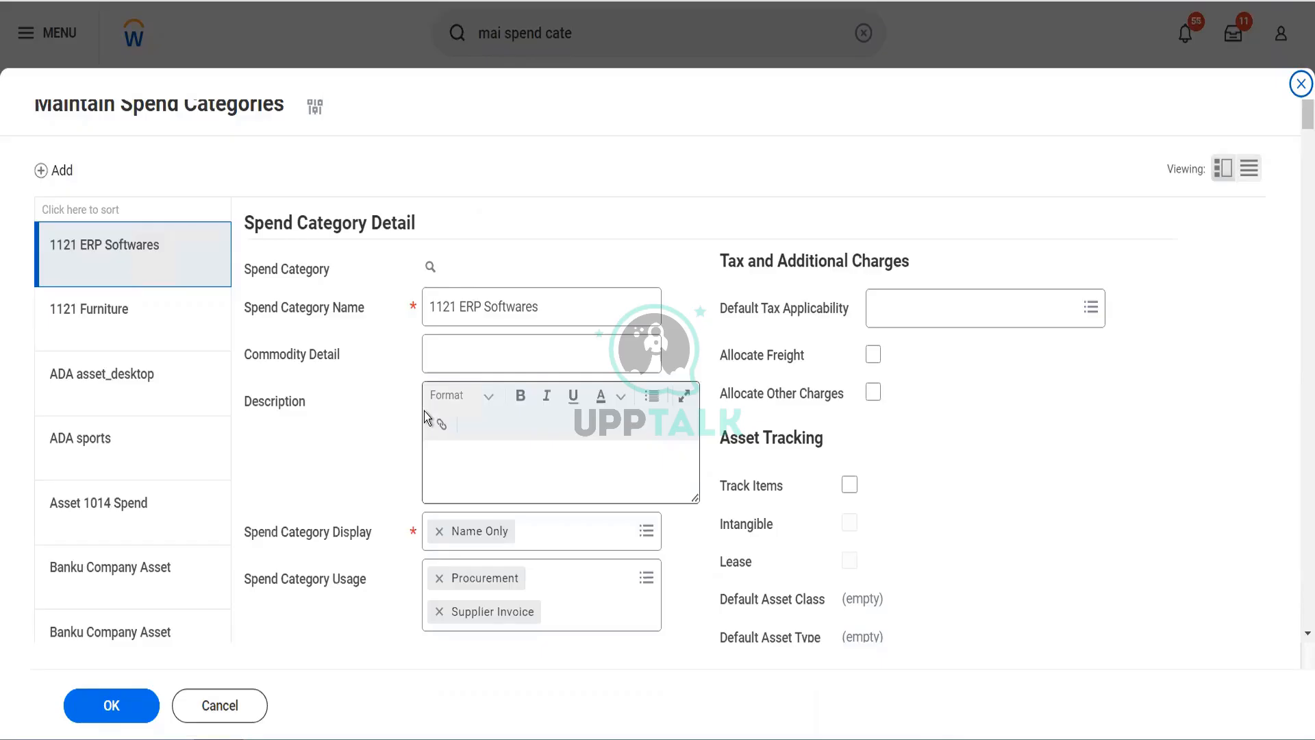
- Add a new spend category named Build Maintenance
{"action": "left_click", "coordinate": [61, 170]}
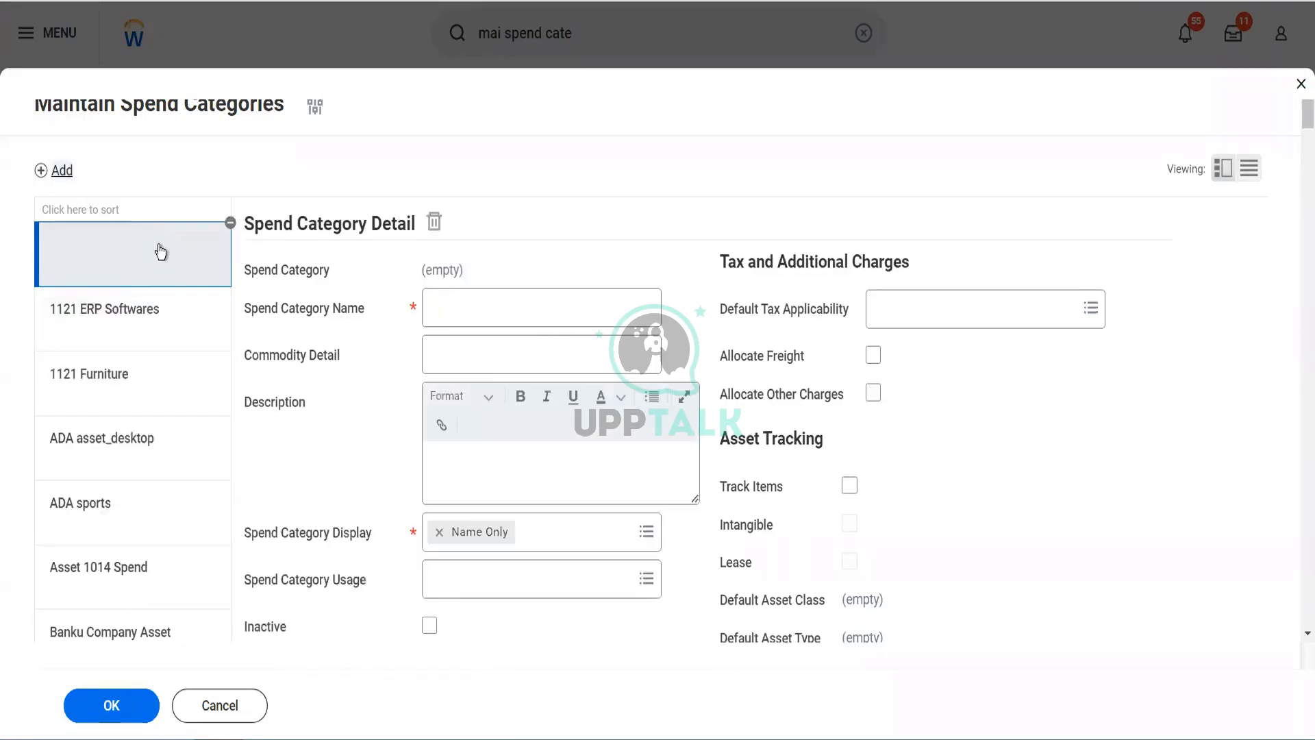
{"action": "left_click", "coordinate": [464, 309]}
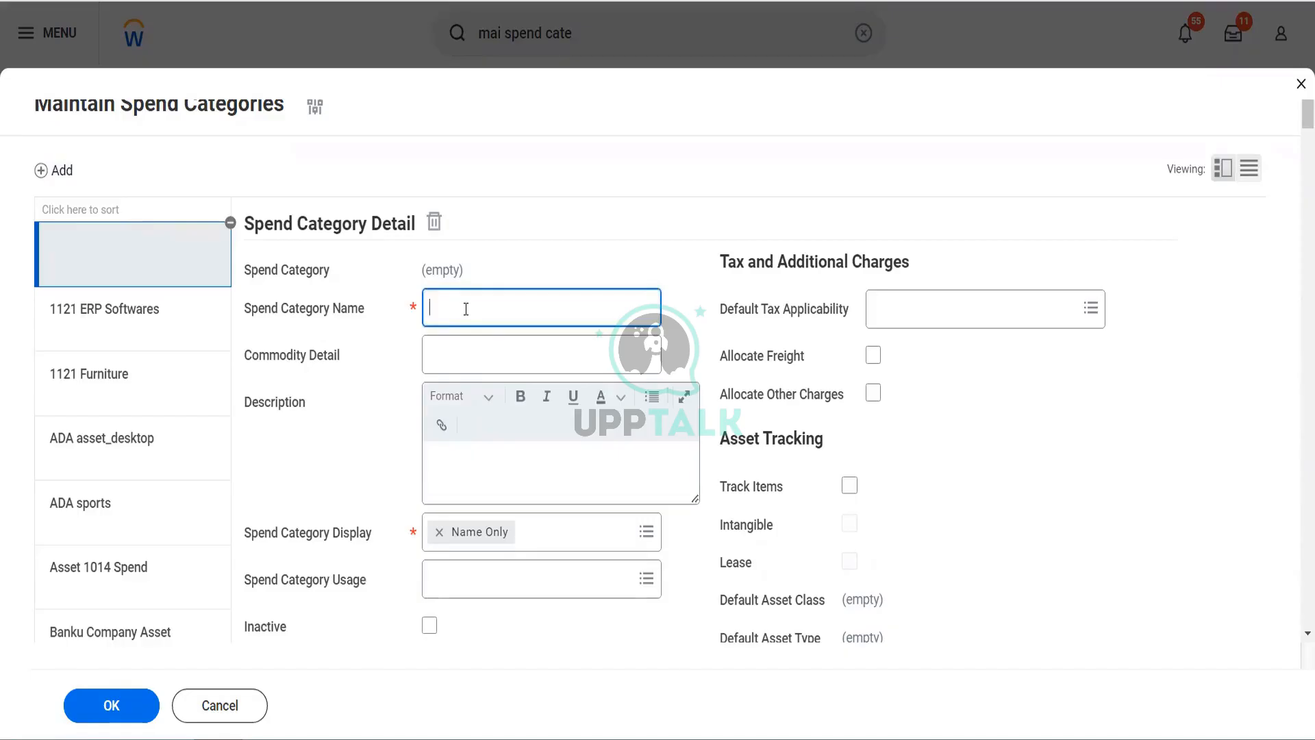
{"action": "type", "text": "Build Maintenance"}
{"action": "key", "text": "Tab"}
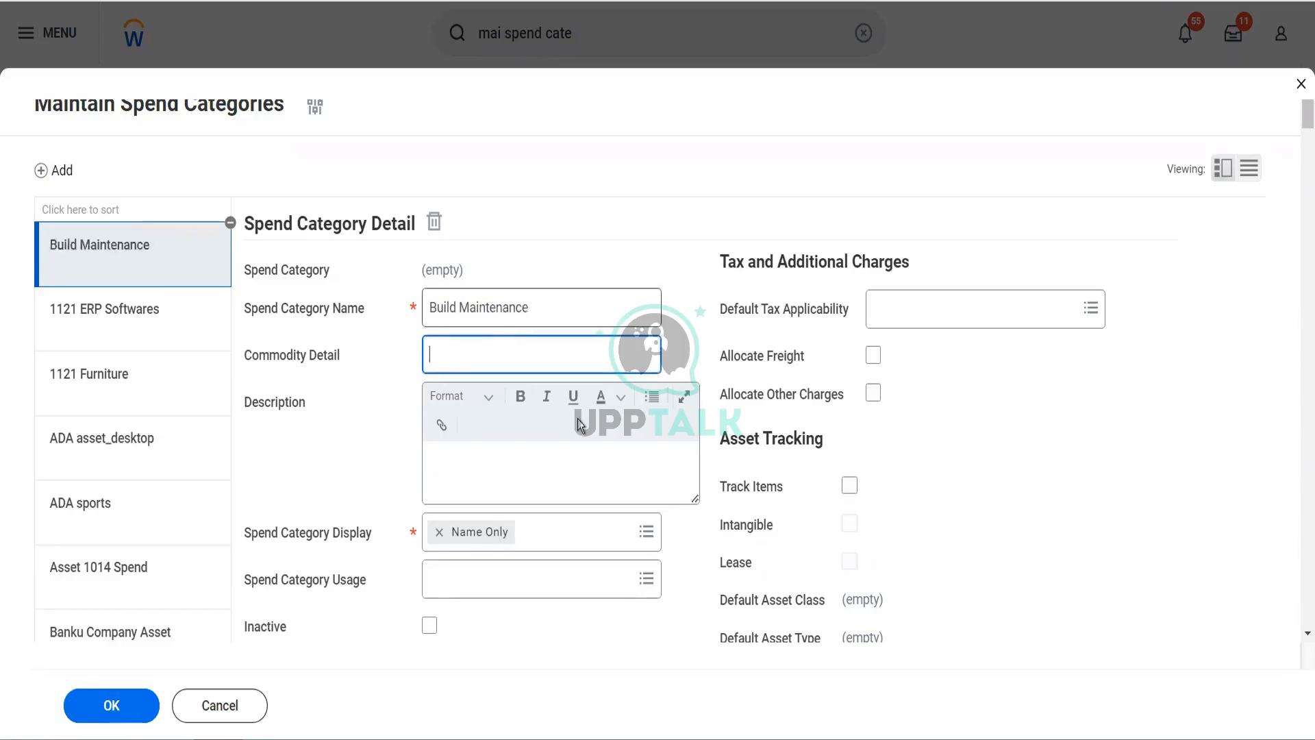
- Set the new category's Spend Category Usage to Supplier Invoice, Procurement, Expense and Ad Hoc Payment
{"action": "left_click", "coordinate": [597, 587]}
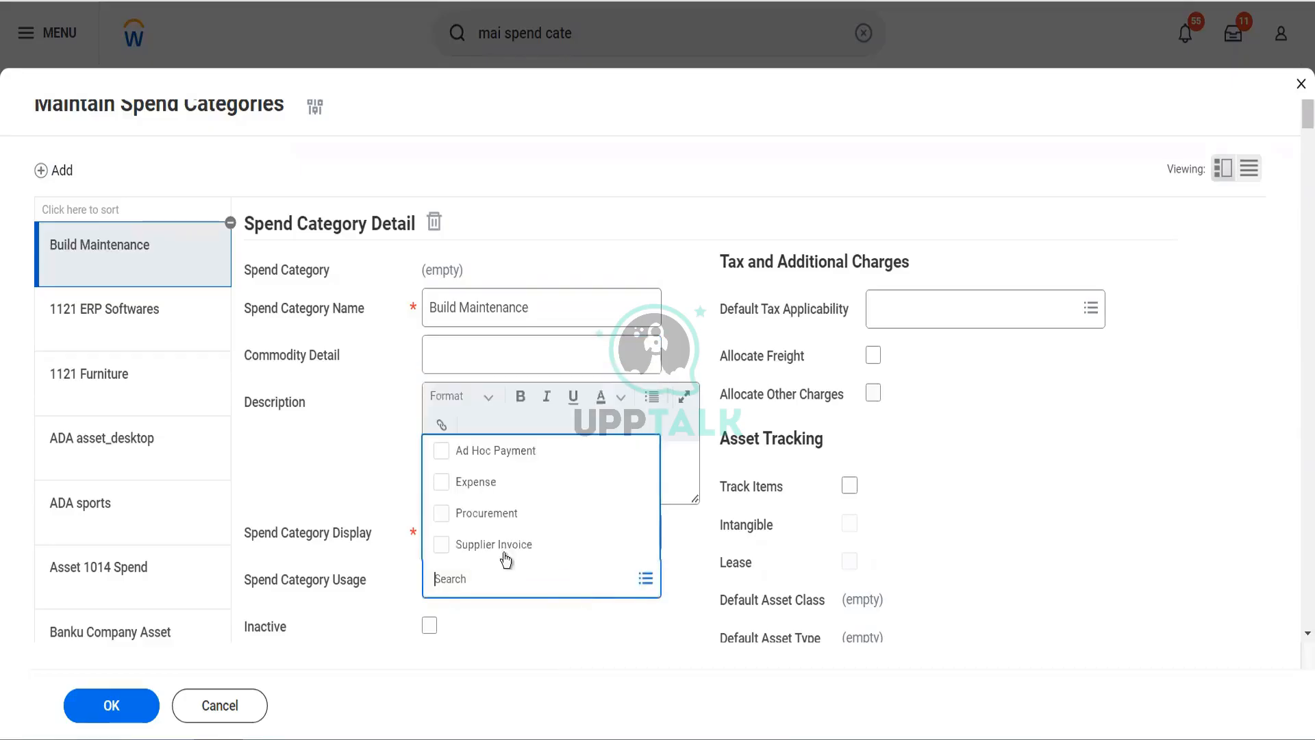
{"action": "left_click", "coordinate": [506, 548]}
{"action": "left_click", "coordinate": [489, 515]}
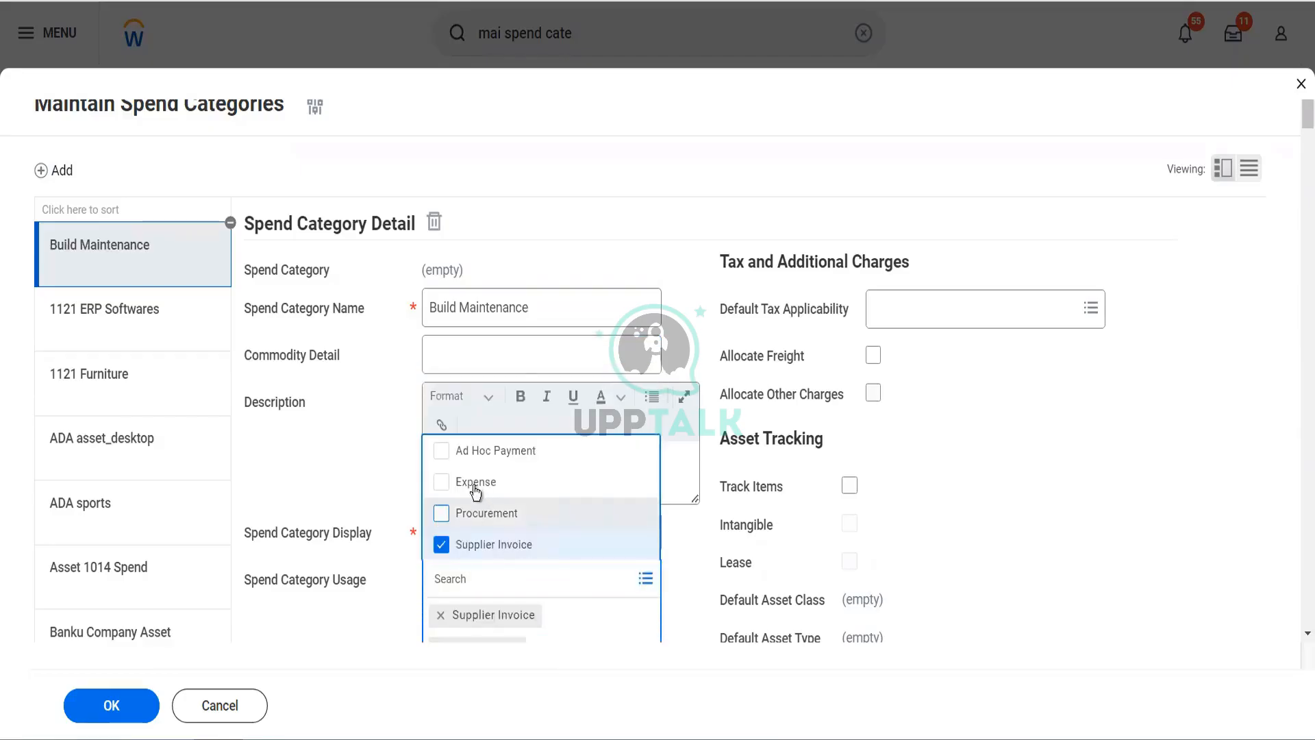
{"action": "left_click", "coordinate": [492, 482]}
{"action": "left_click", "coordinate": [493, 454]}
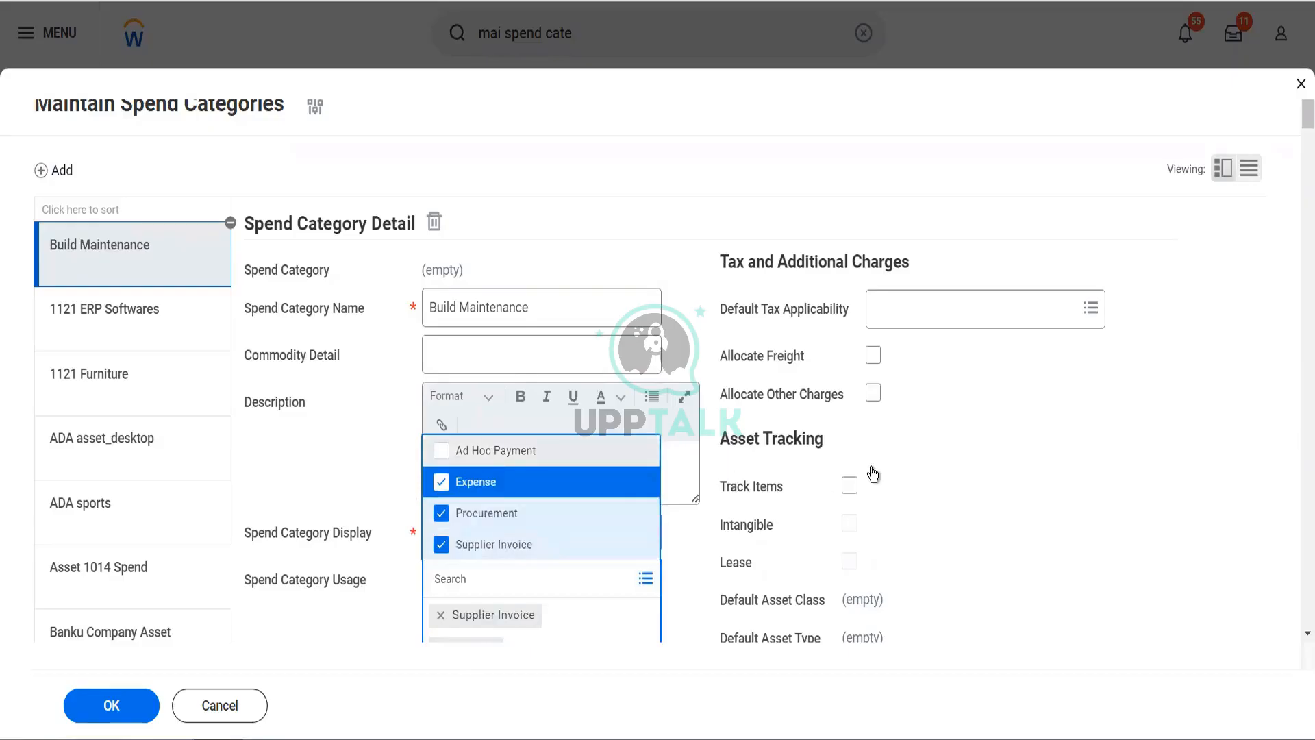
{"action": "left_click", "coordinate": [980, 520]}
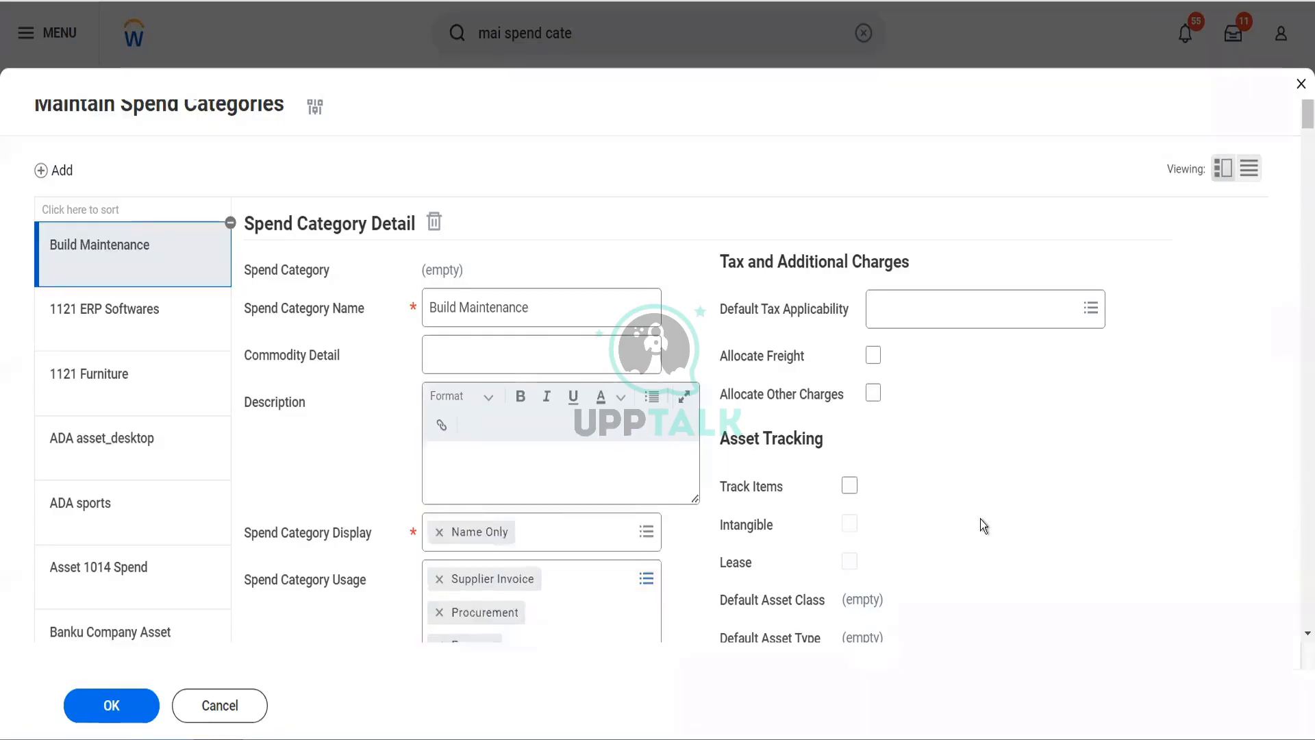
- Set the category's Requisition Fulfillment Source to Purchase Order
{"action": "scroll", "coordinate": [980, 519], "scroll_direction": "down", "scroll_amount": 4}
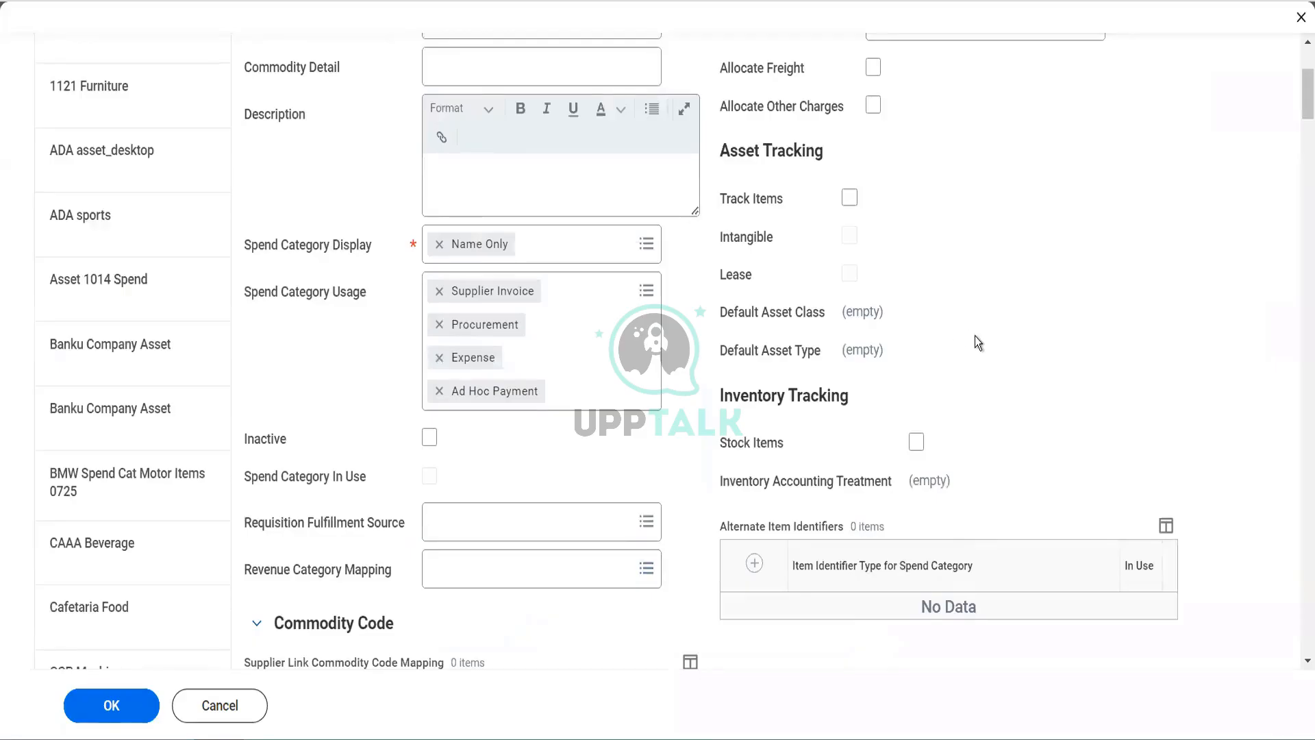
{"action": "left_click", "coordinate": [552, 520]}
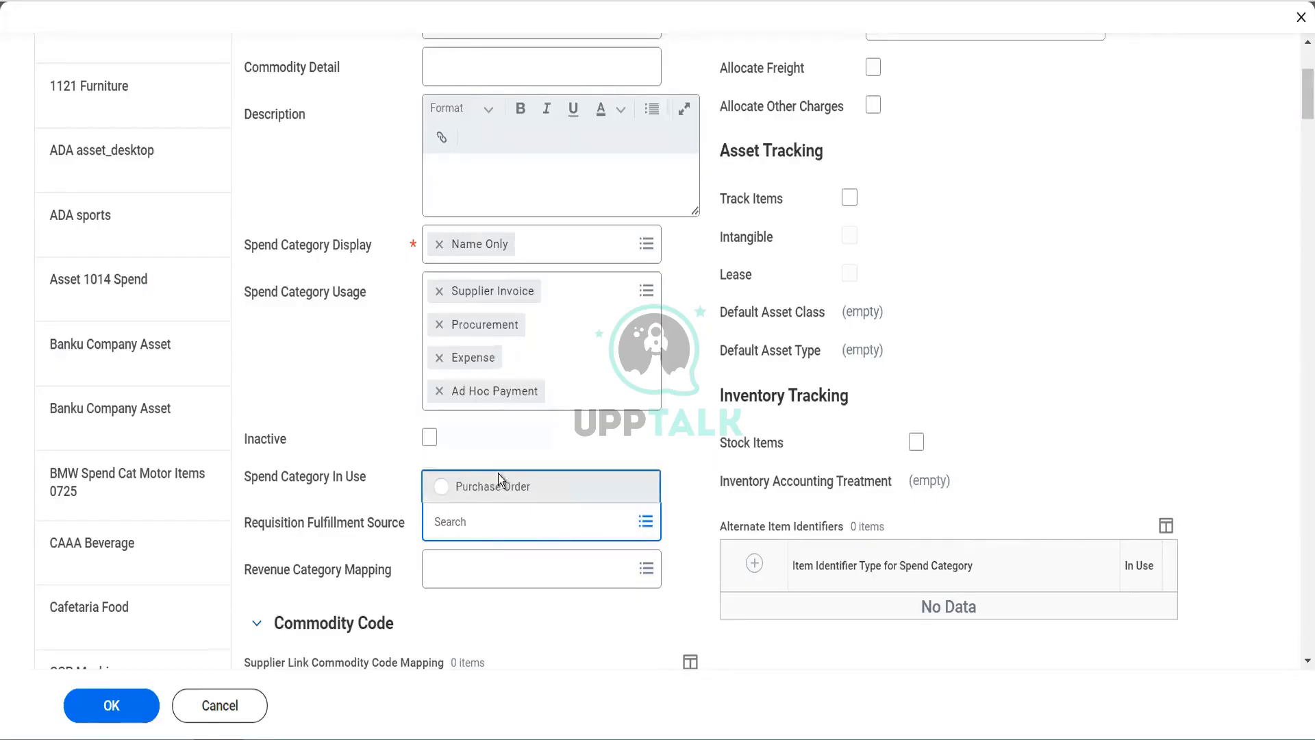
{"action": "left_click", "coordinate": [498, 483]}
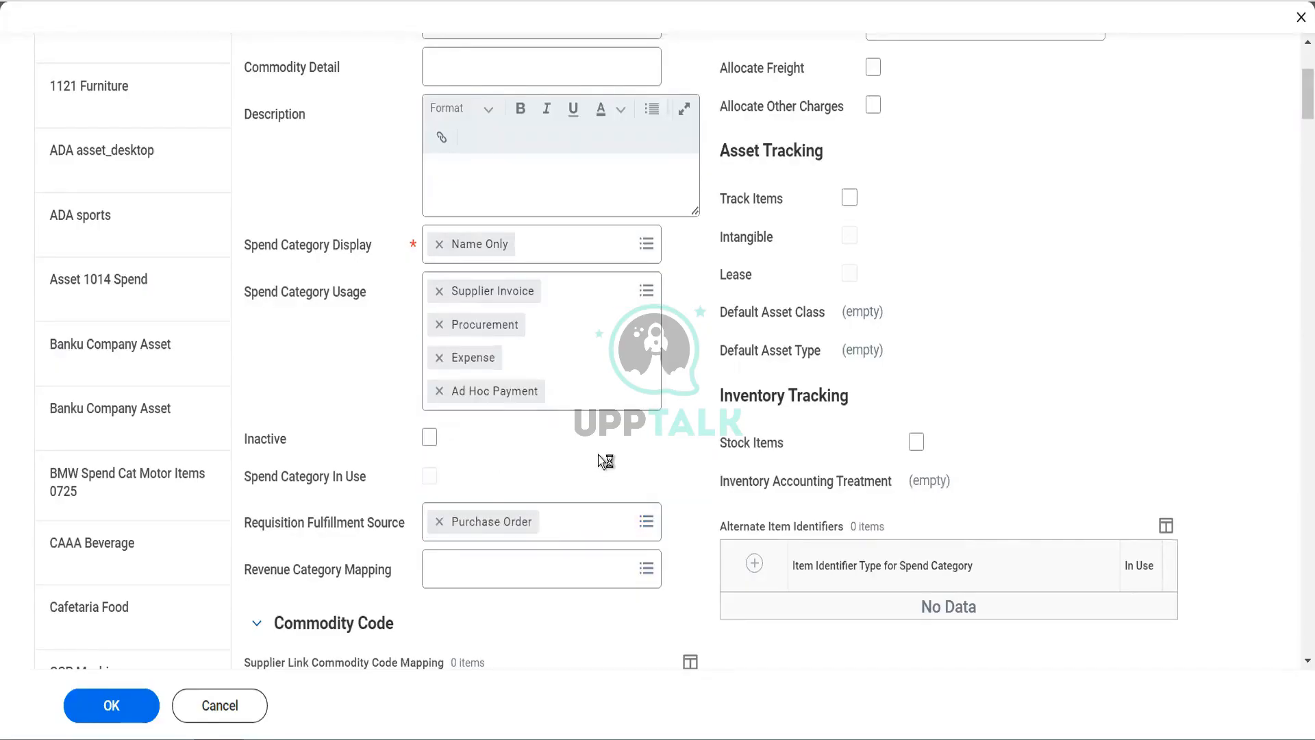
- Review the Build Maintenance category's tracking, commodity code and related worktag settings, and save the category
{"action": "scroll", "coordinate": [598, 455], "scroll_direction": "down", "scroll_amount": 3}
{"action": "scroll", "coordinate": [598, 455], "scroll_direction": "down", "scroll_amount": 4}
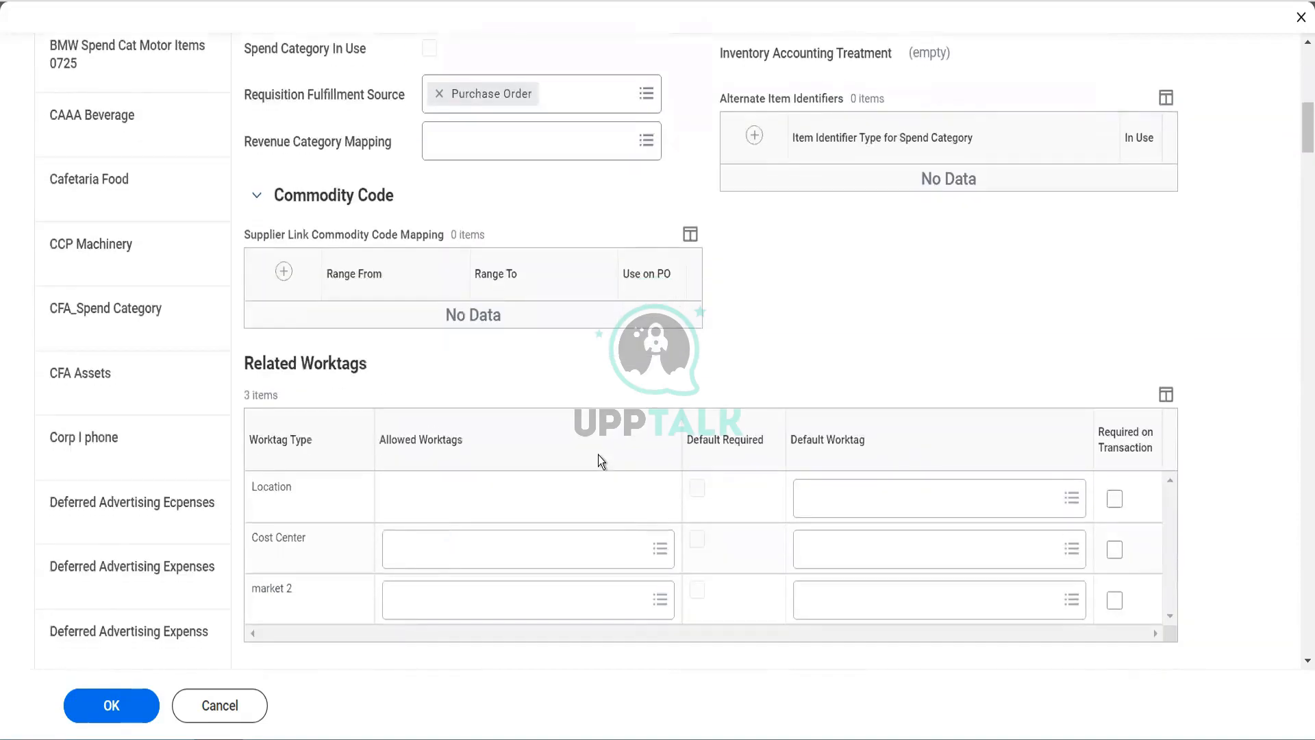
{"action": "scroll", "coordinate": [598, 455], "scroll_direction": "up", "scroll_amount": 4}
{"action": "scroll", "coordinate": [598, 454], "scroll_direction": "up", "scroll_amount": 3}
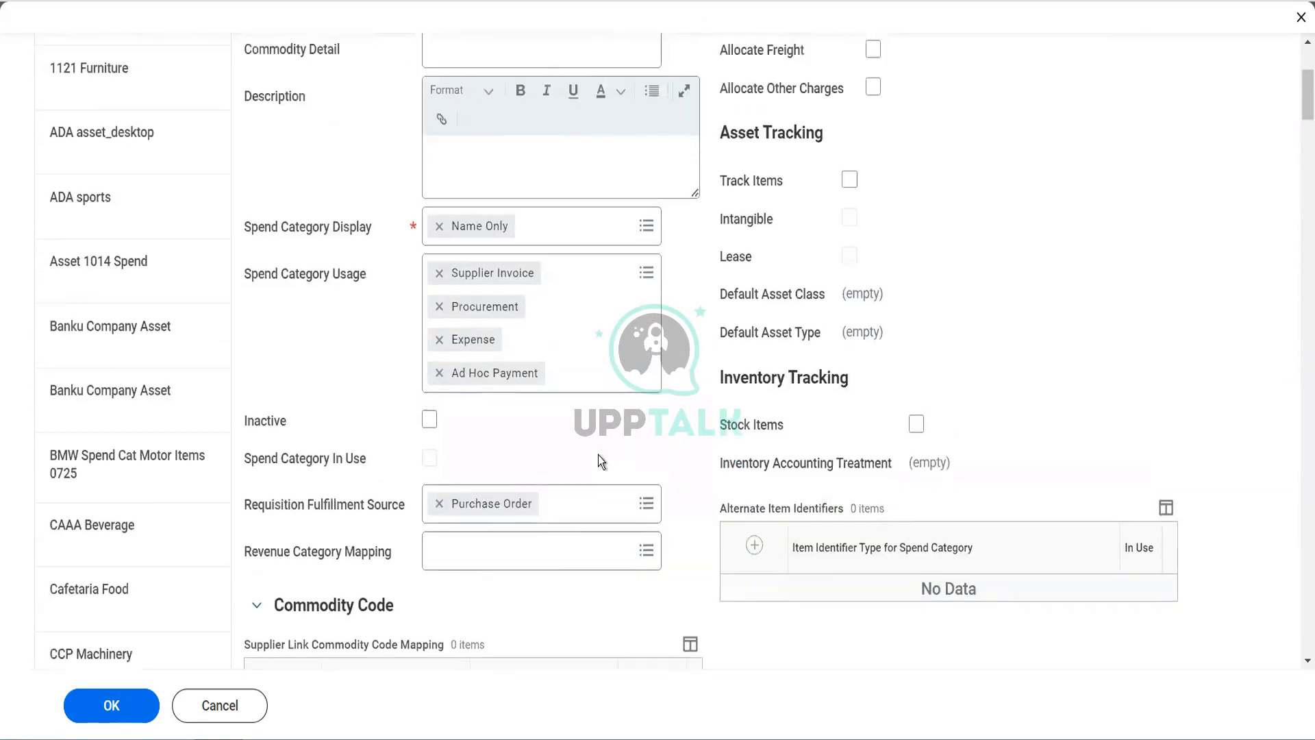
{"action": "scroll", "coordinate": [598, 455], "scroll_direction": "up", "scroll_amount": 3}
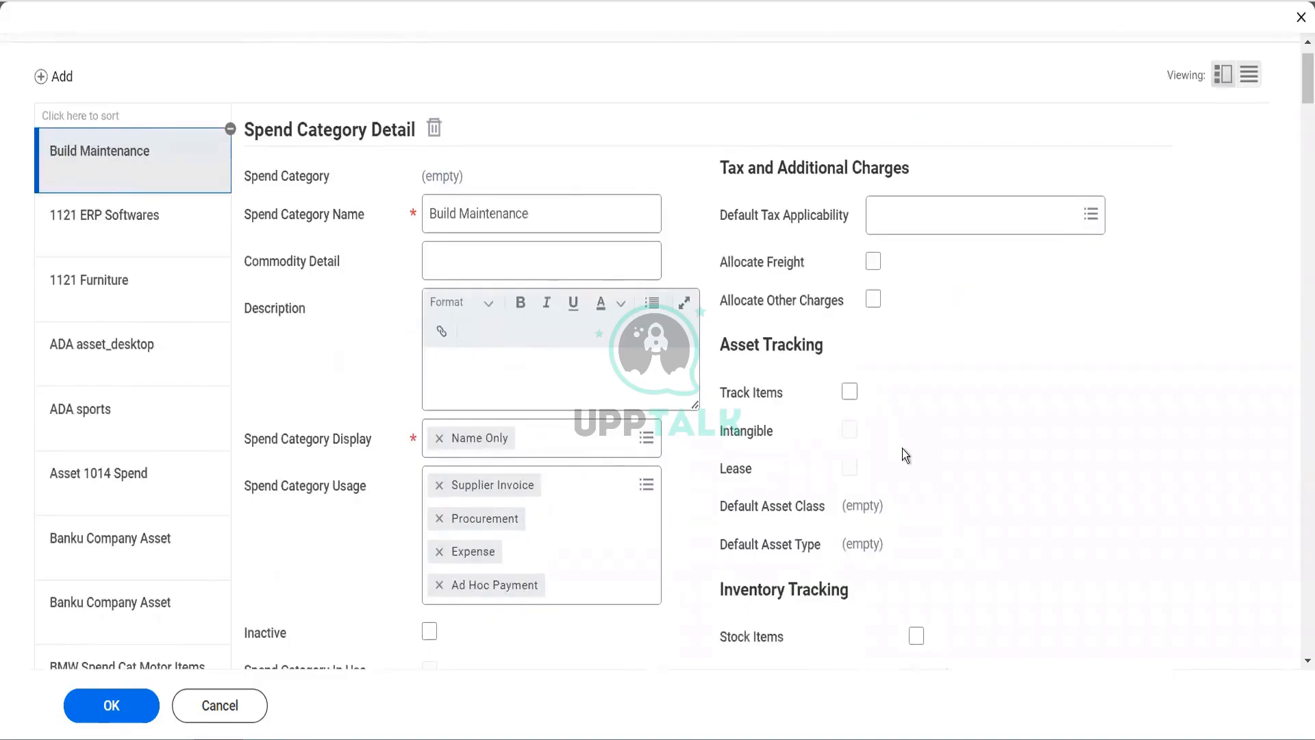
{"action": "scroll", "coordinate": [902, 452], "scroll_direction": "down", "scroll_amount": 4}
{"action": "scroll", "coordinate": [902, 449], "scroll_direction": "down", "scroll_amount": 1}
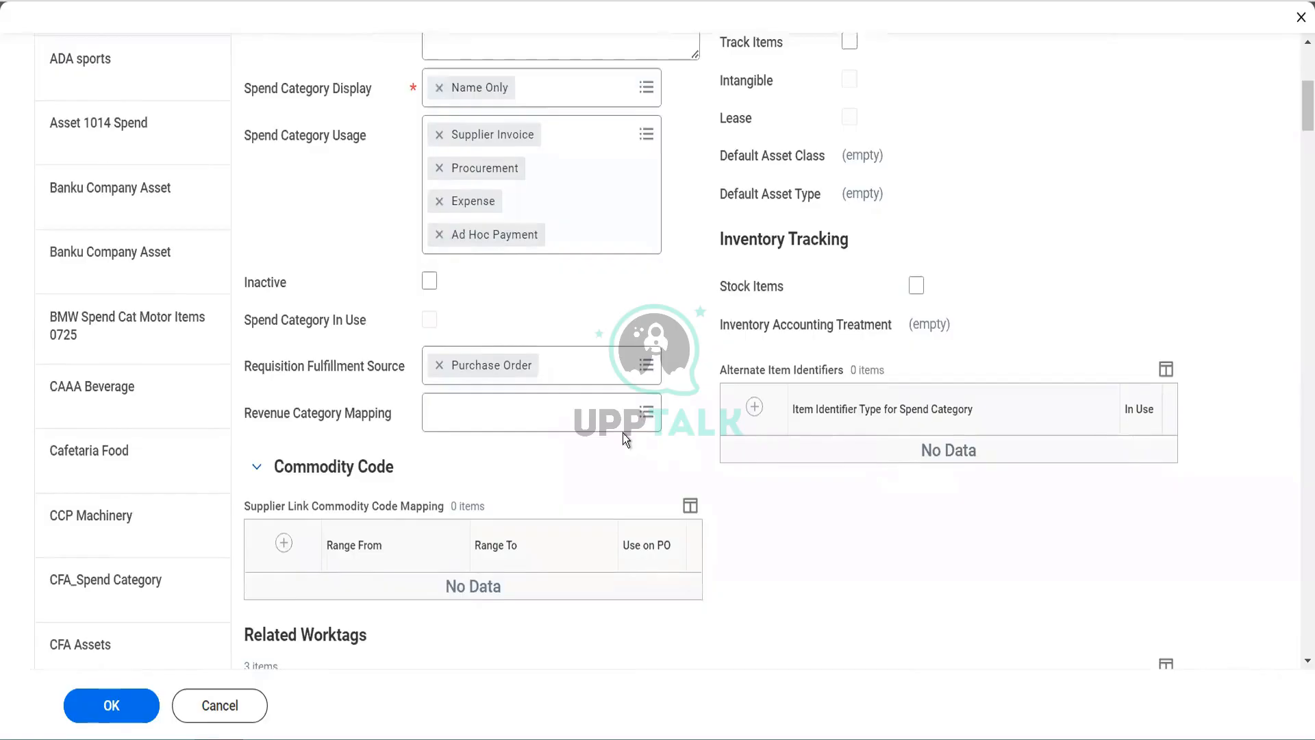
{"action": "scroll", "coordinate": [623, 433], "scroll_direction": "down", "scroll_amount": 1}
{"action": "scroll", "coordinate": [623, 433], "scroll_direction": "down", "scroll_amount": 4}
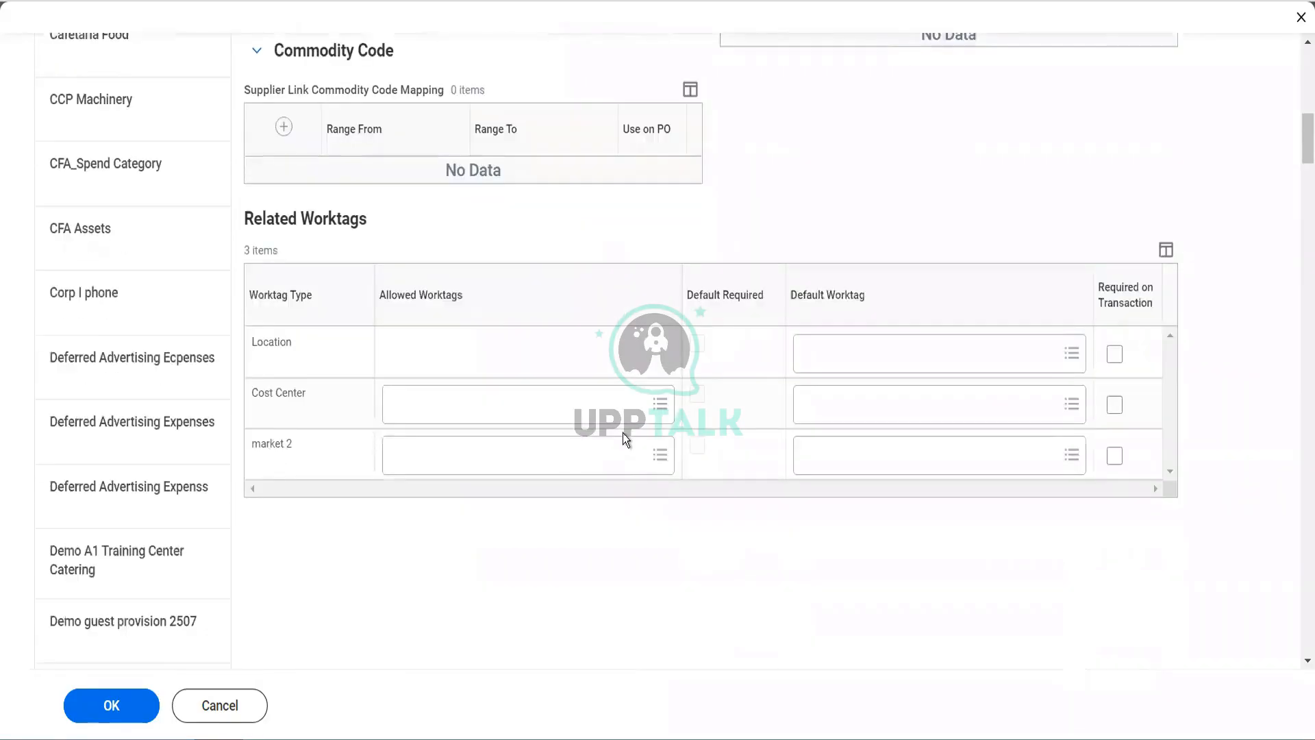
{"action": "scroll", "coordinate": [623, 433], "scroll_direction": "down", "scroll_amount": 1}
{"action": "mouse_move", "coordinate": [625, 439]}
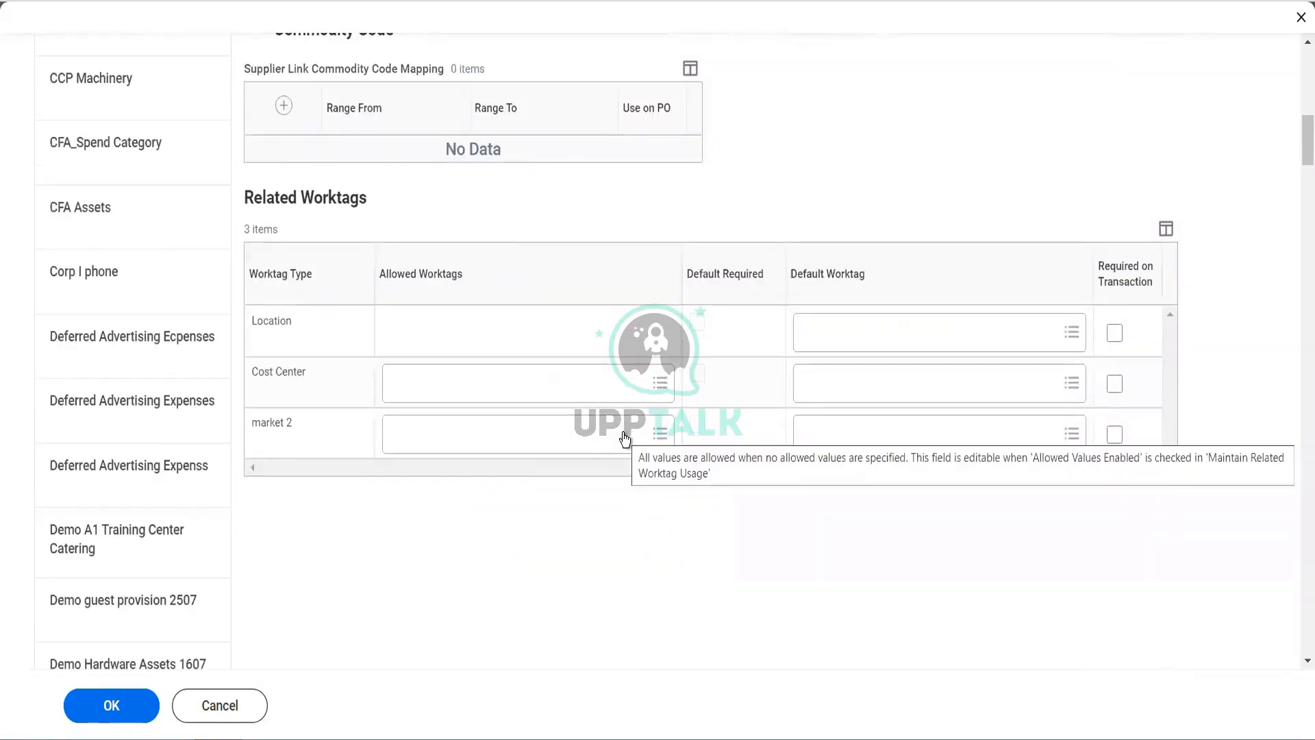
{"action": "scroll", "coordinate": [625, 433], "scroll_direction": "up", "scroll_amount": 4}
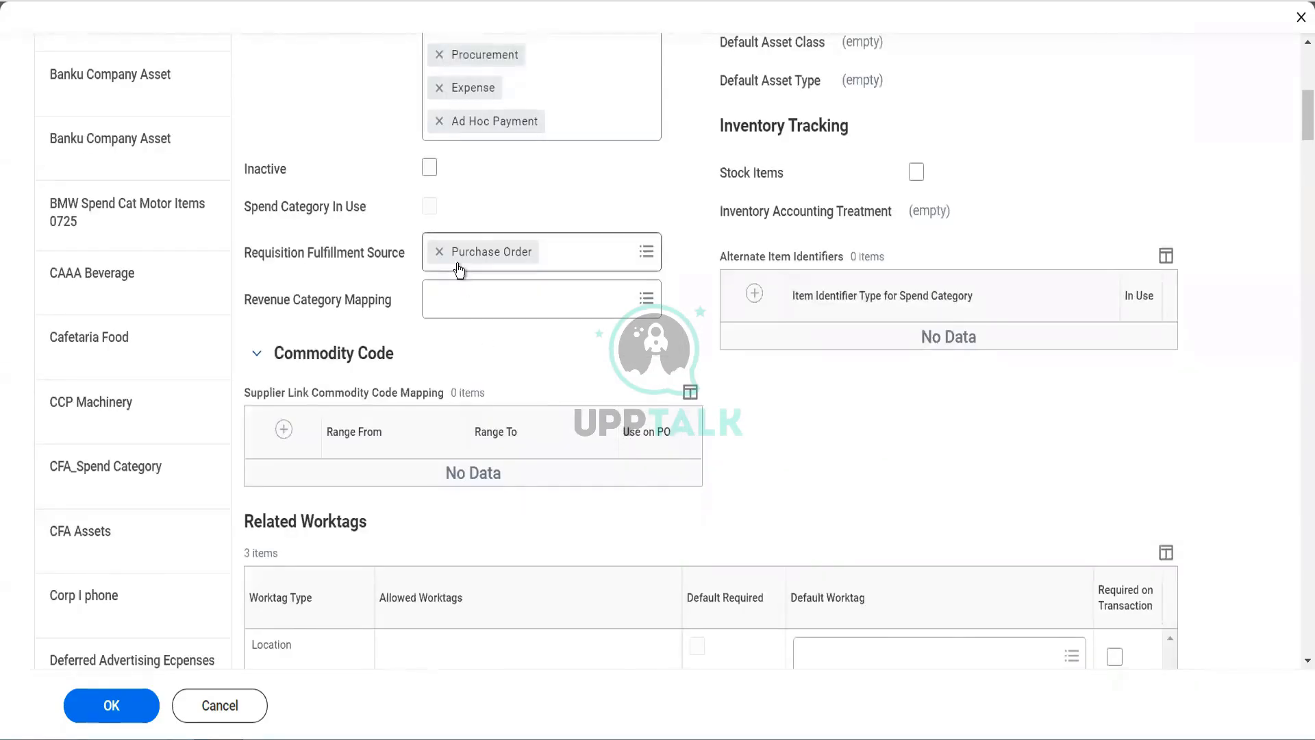
{"action": "scroll", "coordinate": [458, 269], "scroll_direction": "up", "scroll_amount": 3}
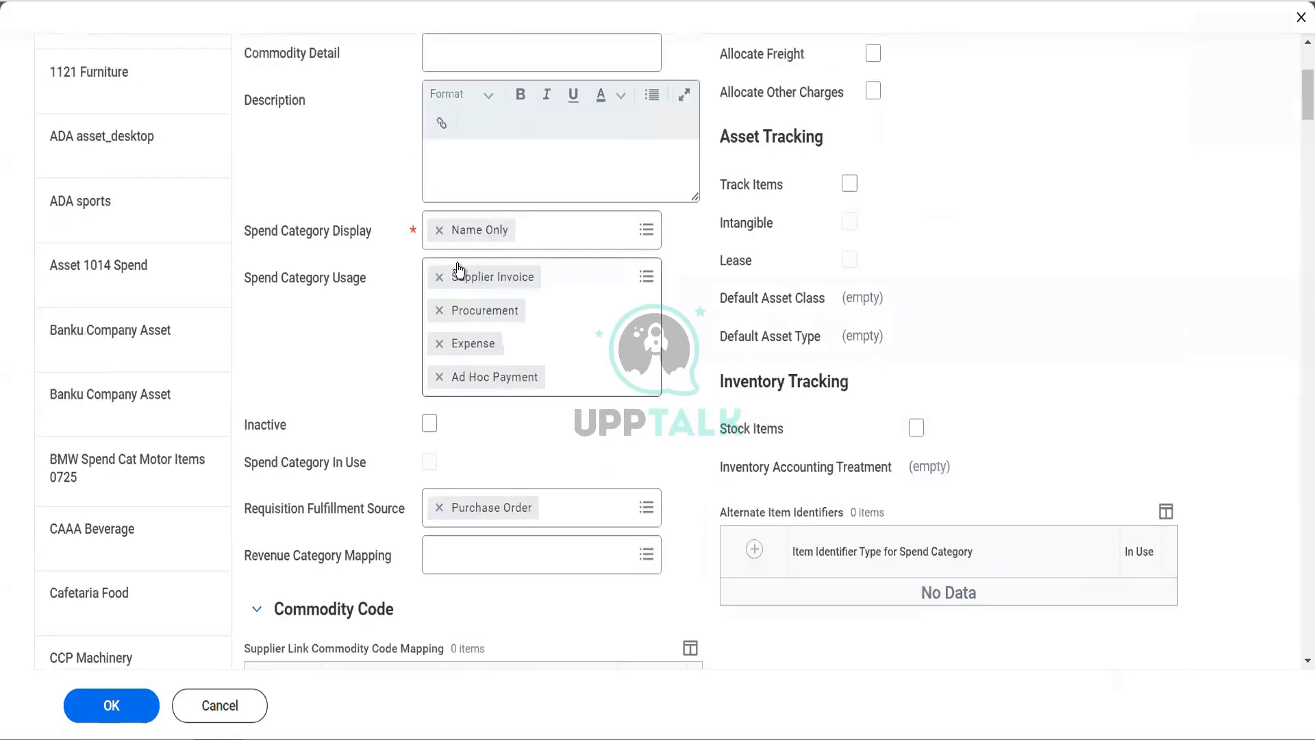
{"action": "scroll", "coordinate": [457, 264], "scroll_direction": "up", "scroll_amount": 2}
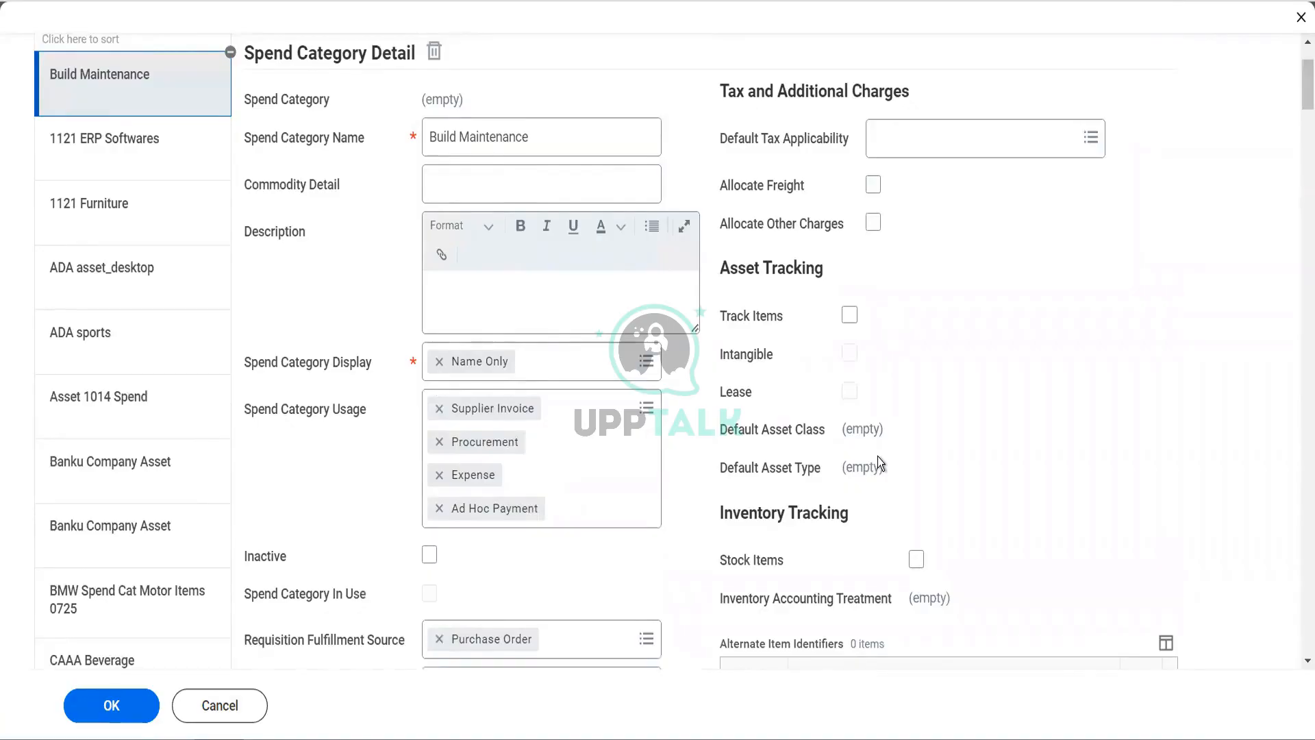
{"action": "scroll", "coordinate": [878, 456], "scroll_direction": "up", "scroll_amount": 2}
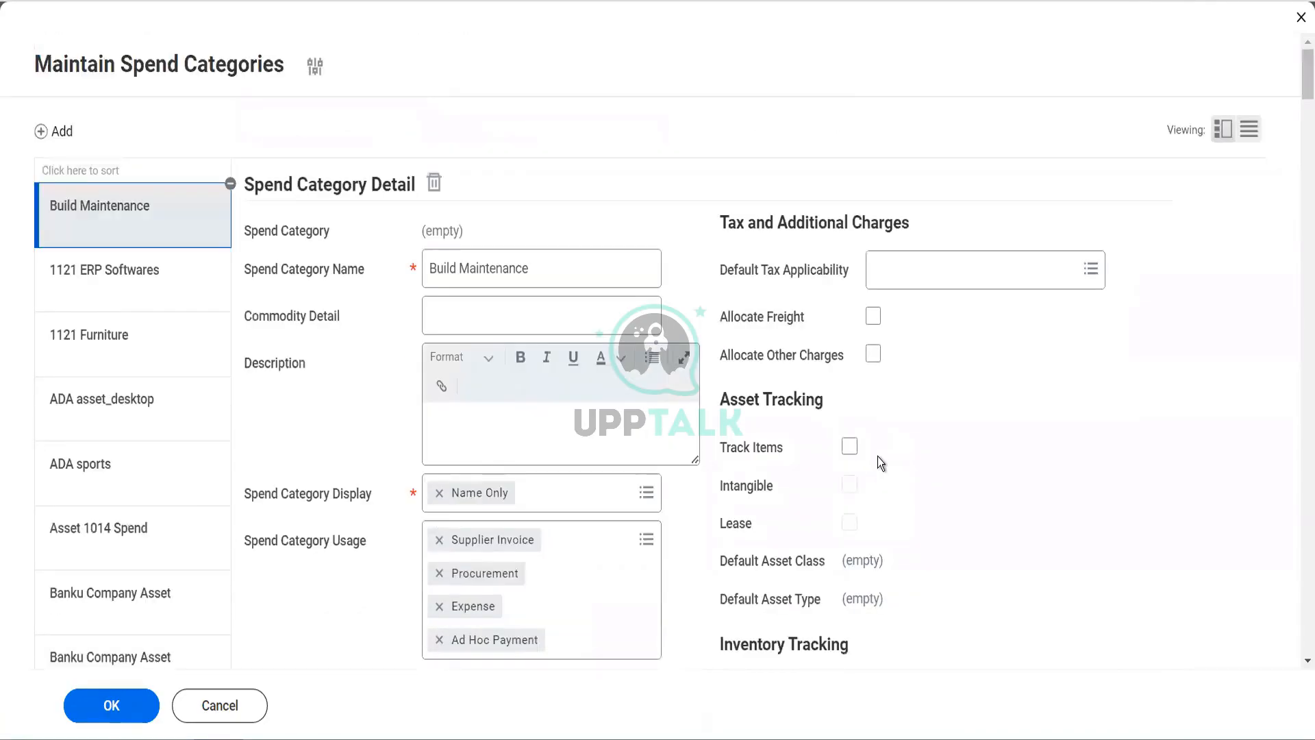
{"action": "left_click", "coordinate": [112, 707]}
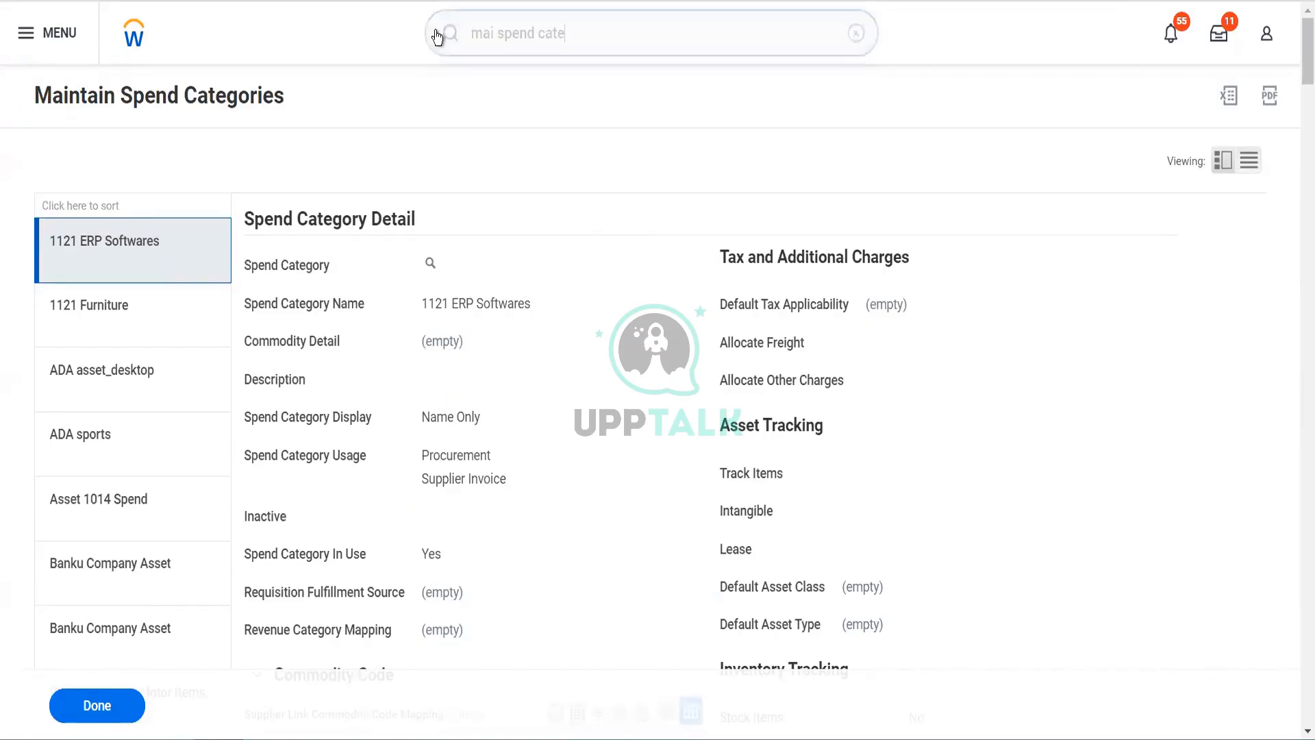
- Find and open the Create Purchase Item task
{"action": "left_click", "coordinate": [561, 49]}
{"action": "left_click_drag", "start_coordinate": [581, 37], "coordinate": [454, 12]}
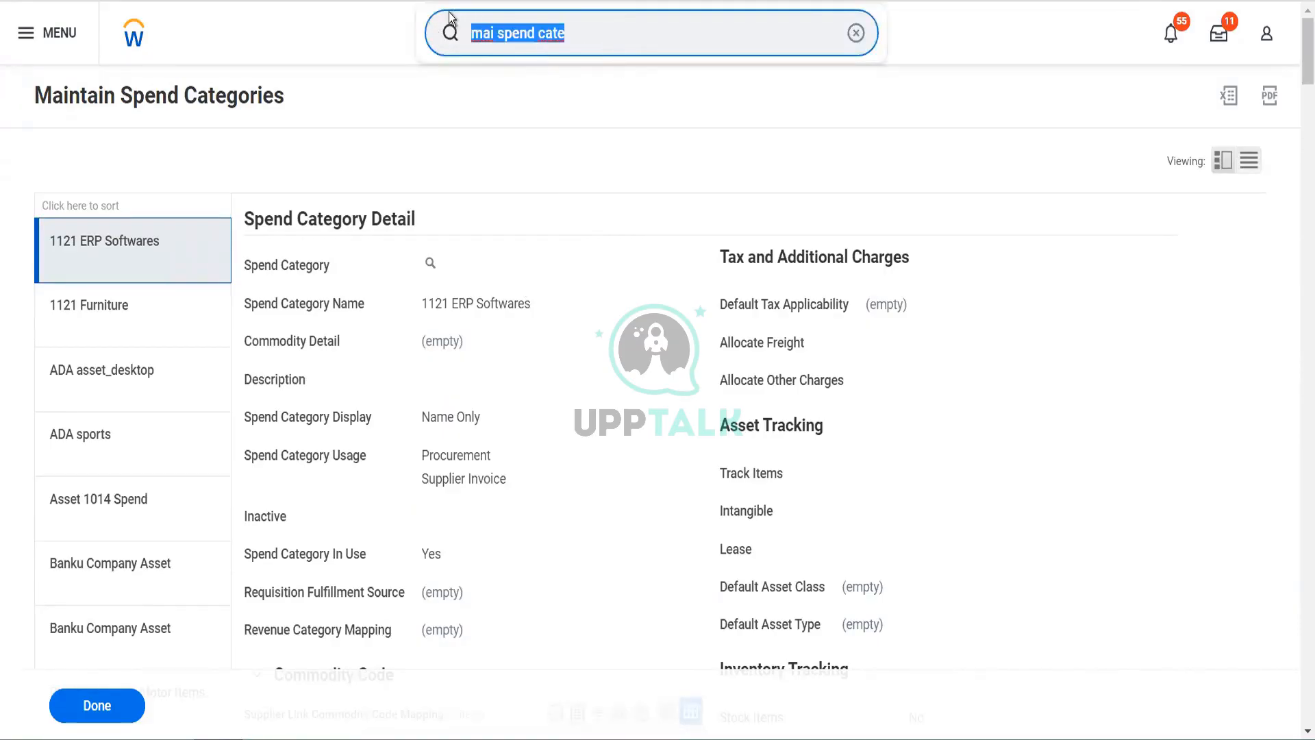
{"action": "type", "text": "cr "}
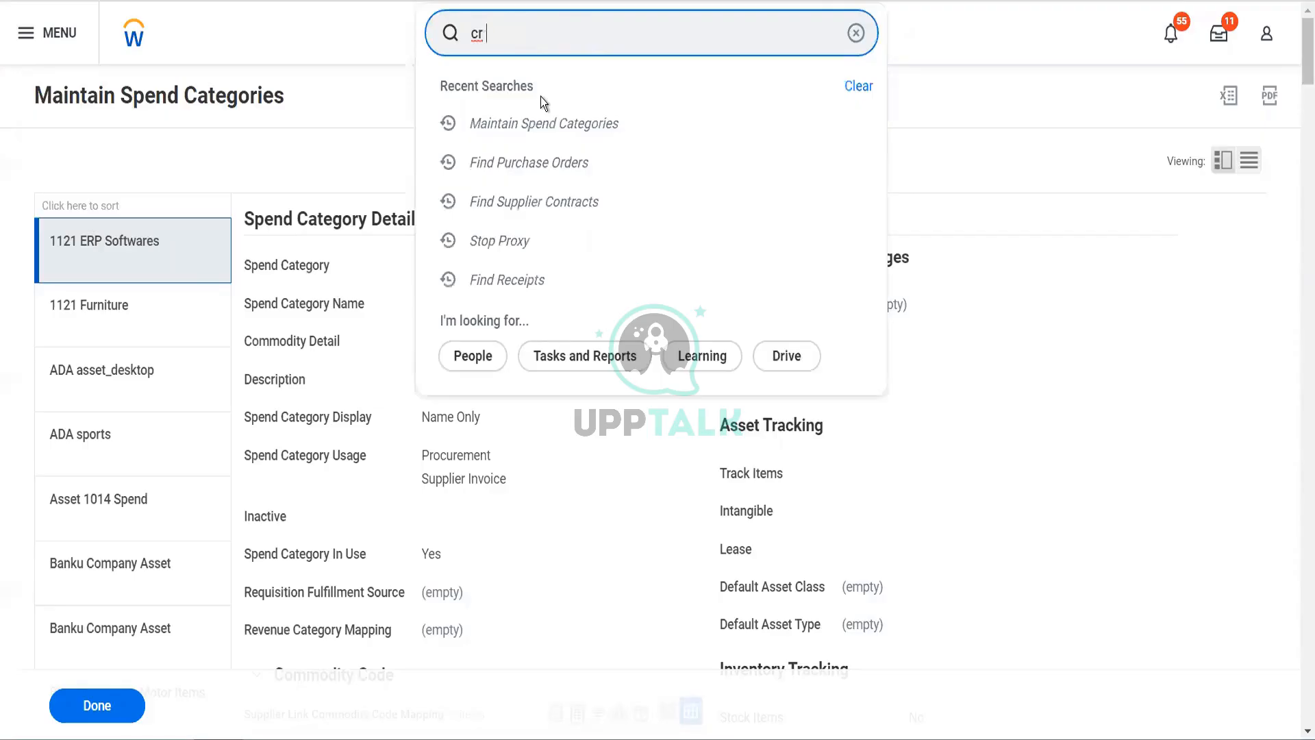
{"action": "type", "text": "purc"}
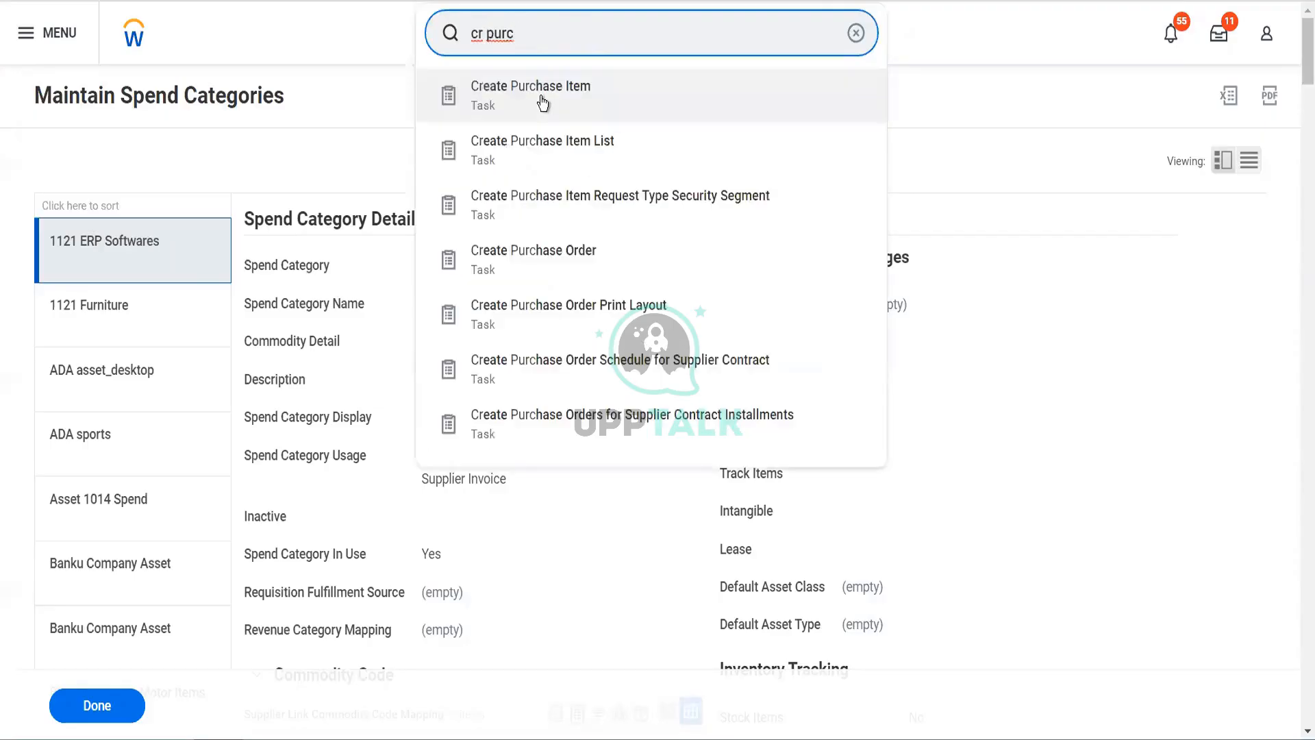
{"action": "type", "text": " item"}
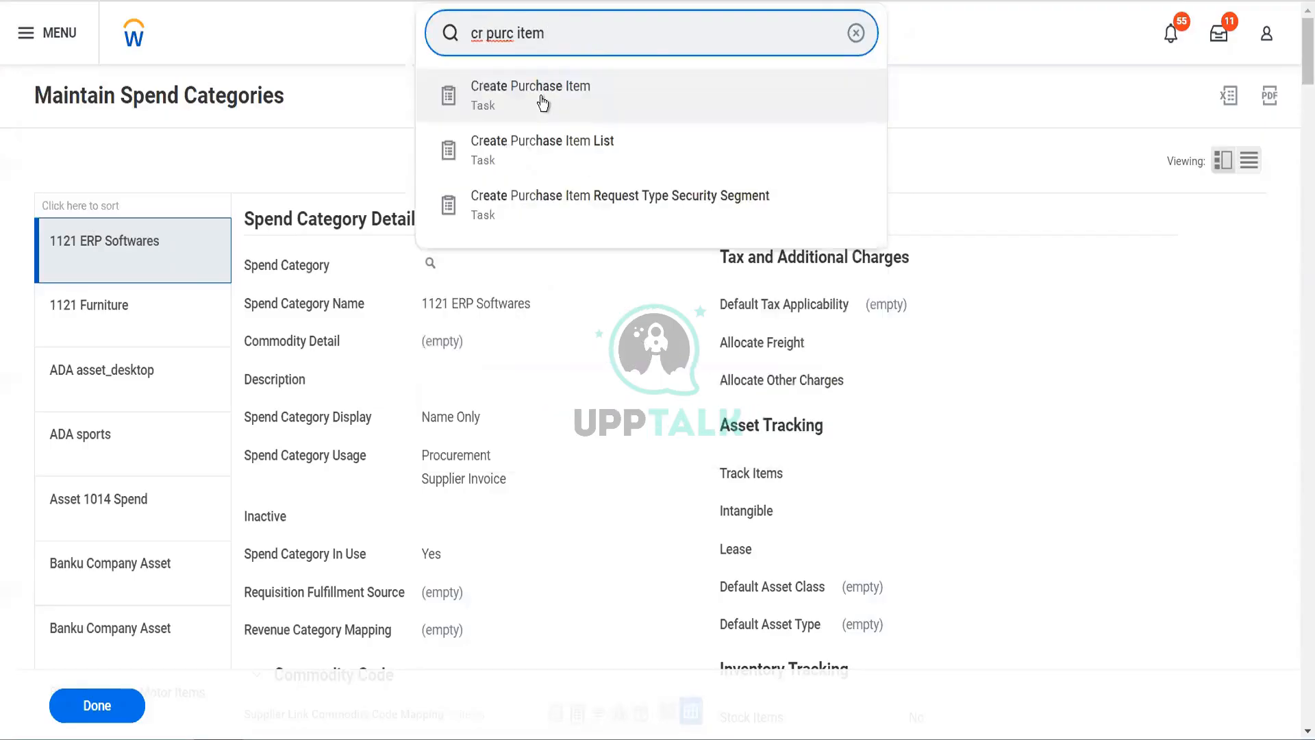
{"action": "left_click", "coordinate": [542, 103]}
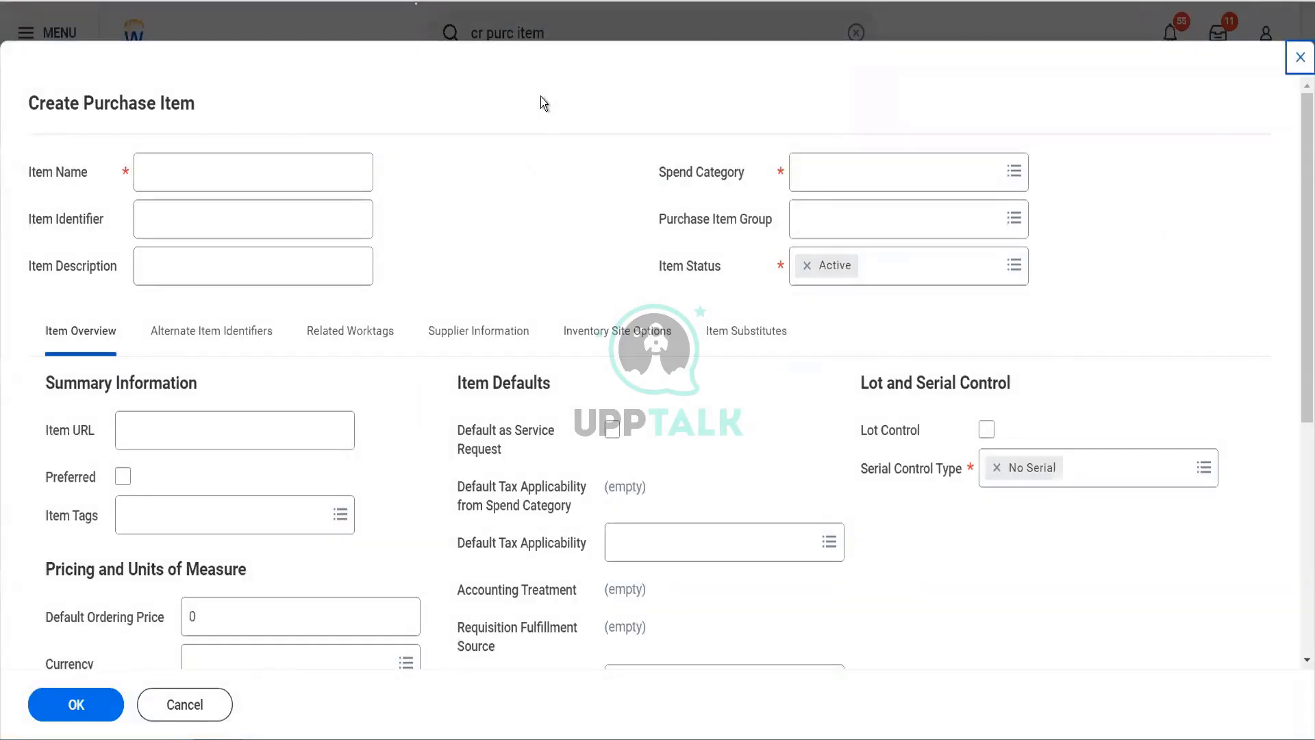
- Name the new purchase item Build maint and enable Default as Service Request for it
{"action": "left_click", "coordinate": [265, 167]}
{"action": "type", "text": "Build "}
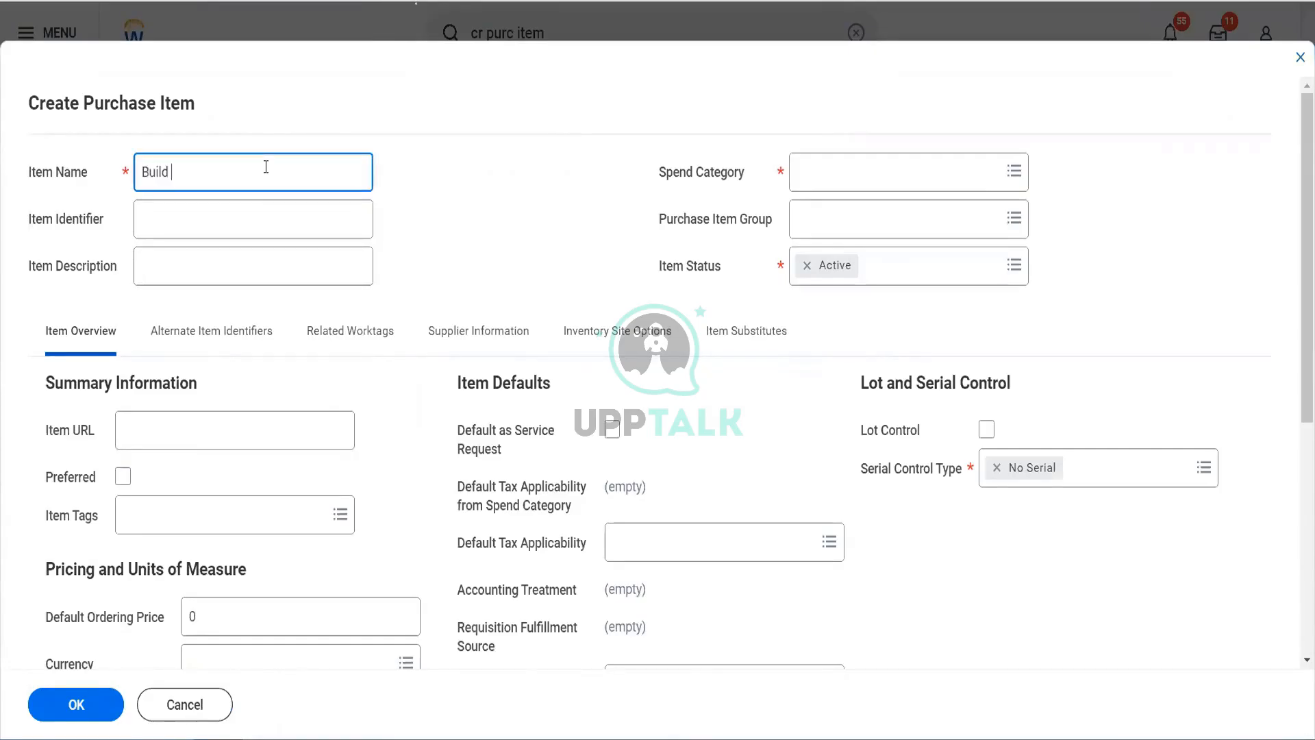
{"action": "type", "text": "maint"}
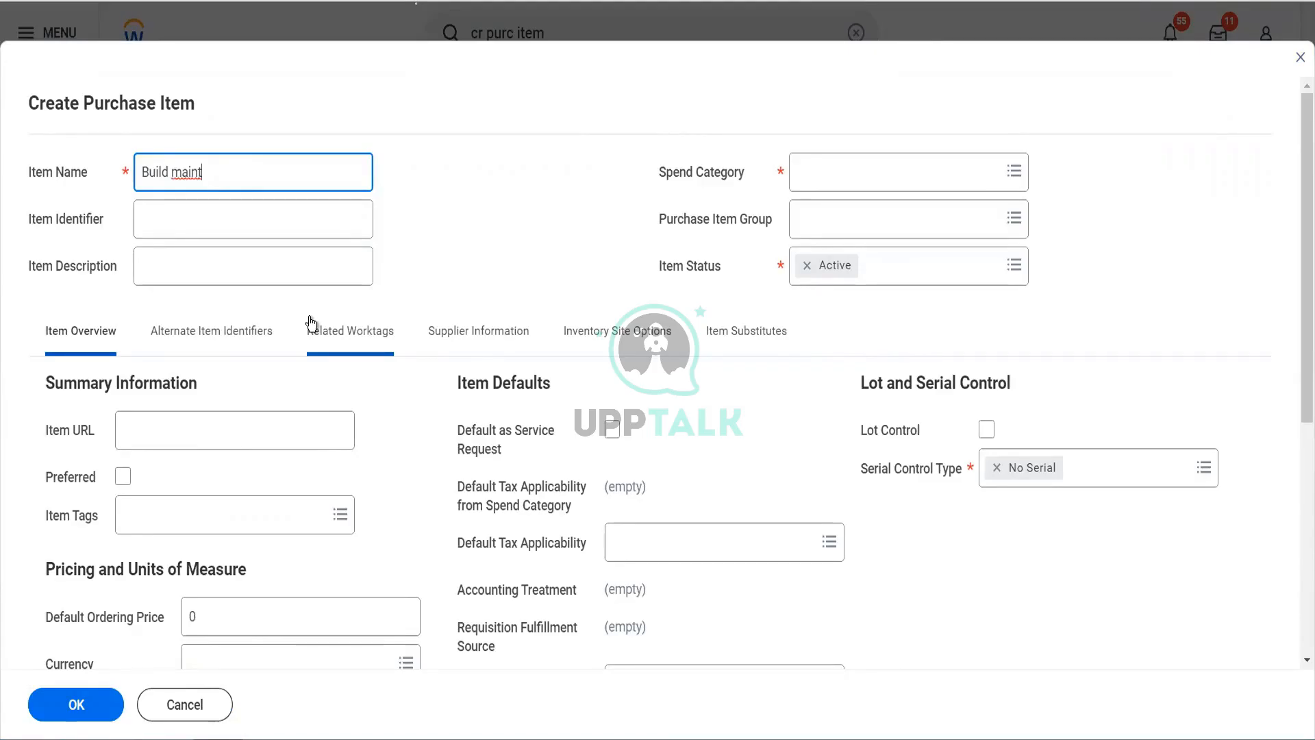
{"action": "scroll", "coordinate": [310, 322], "scroll_direction": "down", "scroll_amount": 1}
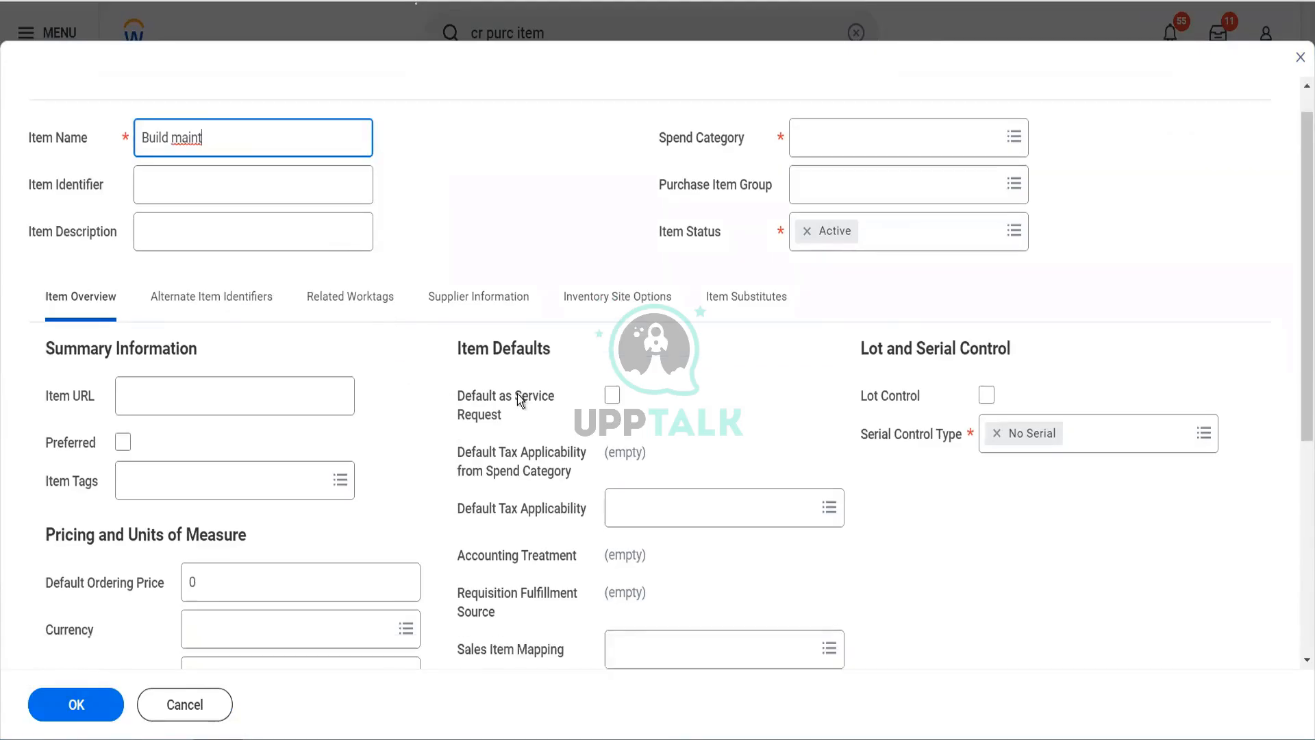
{"action": "left_click", "coordinate": [611, 397]}
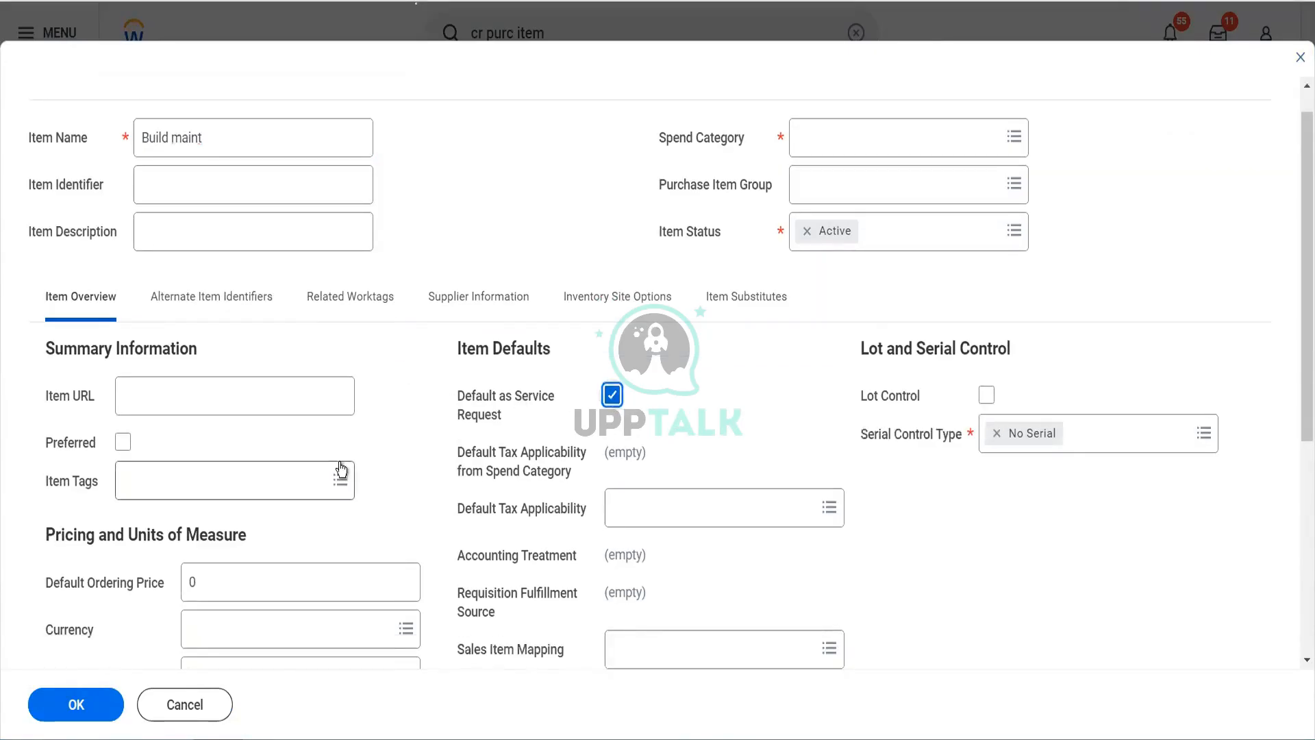
{"action": "mouse_move", "coordinate": [613, 406]}
- Set the item's Default Ordering Price to 100 and its Currency to USD
{"action": "scroll", "coordinate": [226, 488], "scroll_direction": "down", "scroll_amount": 2}
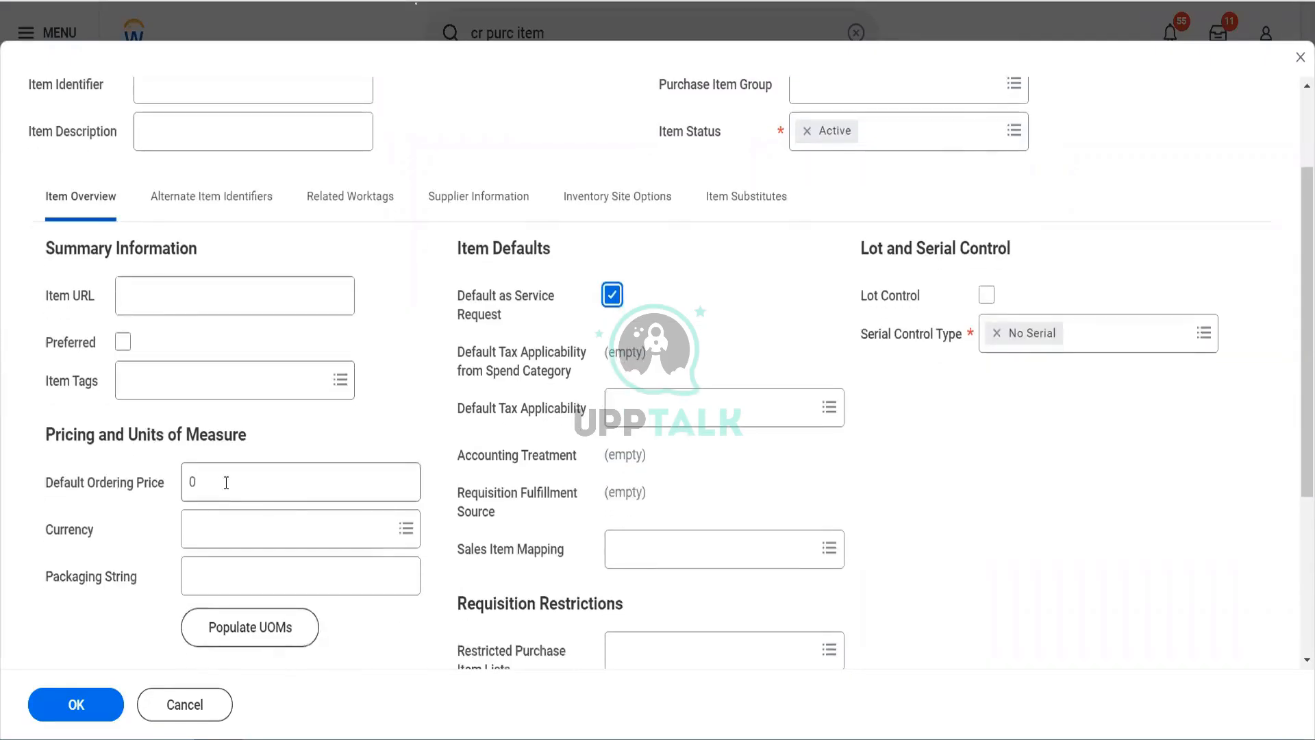
{"action": "left_click", "coordinate": [226, 482]}
{"action": "type", "text": "100"}
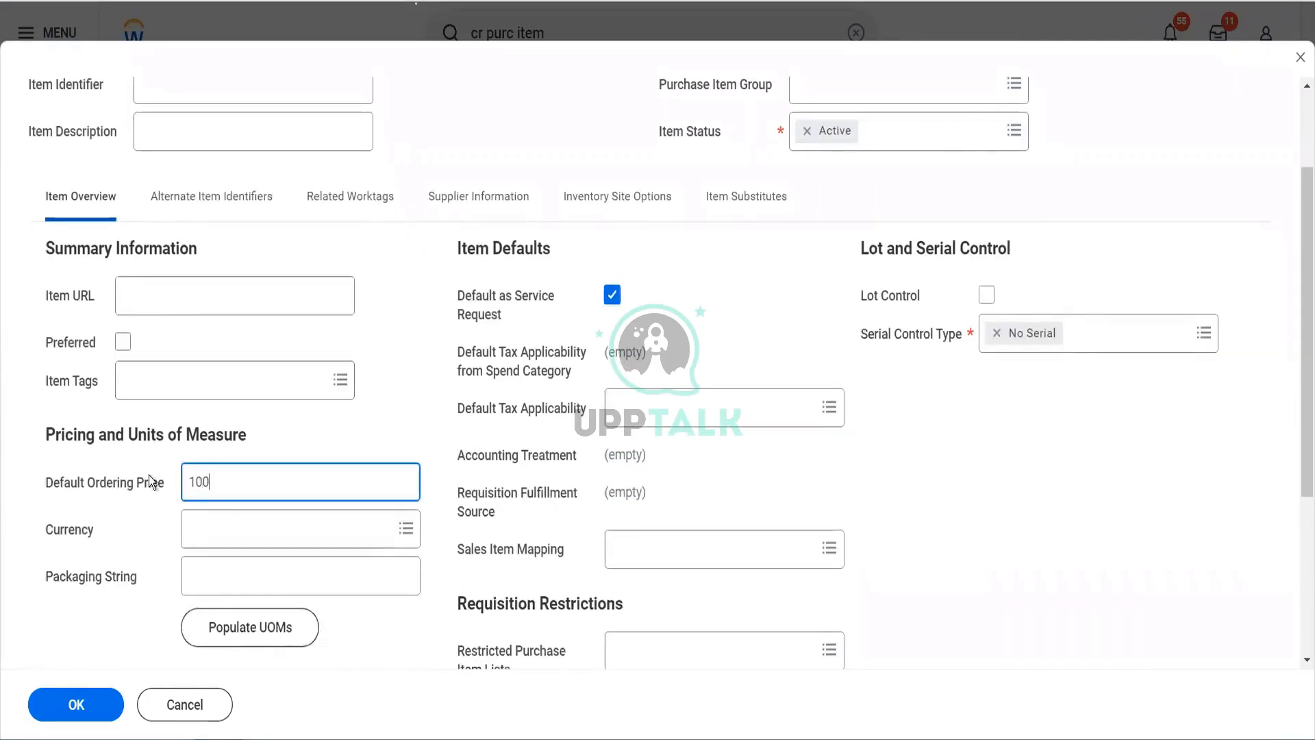
{"action": "key", "text": "Tab"}
{"action": "type", "text": "usd"}
{"action": "key", "text": "Return"}
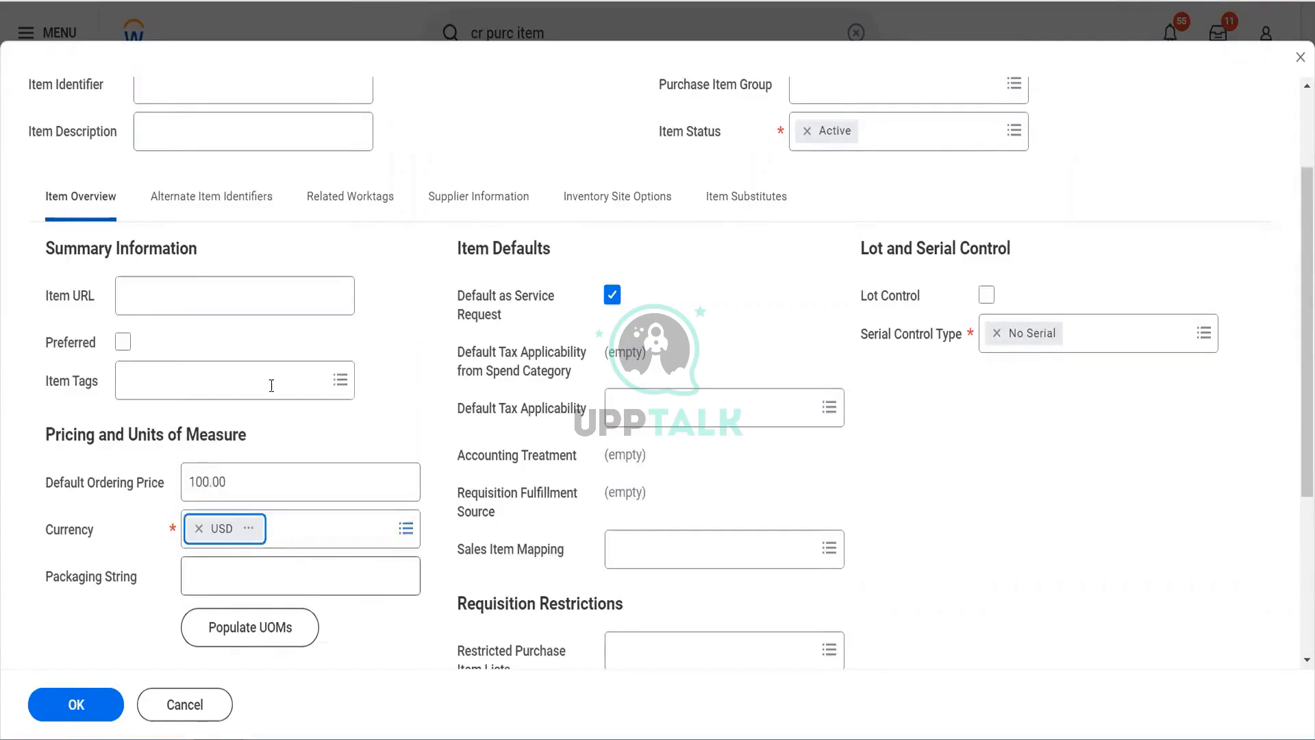
- Assign the Build Maintenance spend category to the purchase item
{"action": "scroll", "coordinate": [273, 391], "scroll_direction": "down", "scroll_amount": 2}
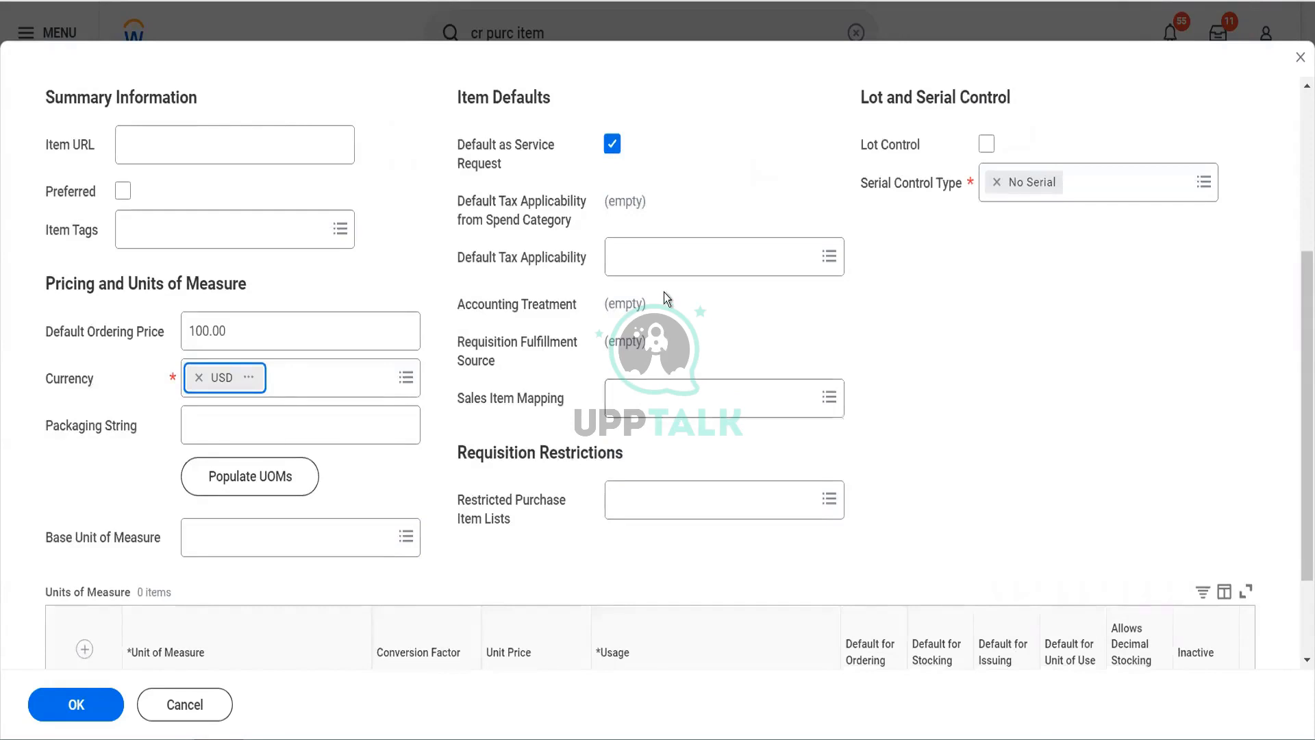
{"action": "scroll", "coordinate": [664, 297], "scroll_direction": "up", "scroll_amount": 4}
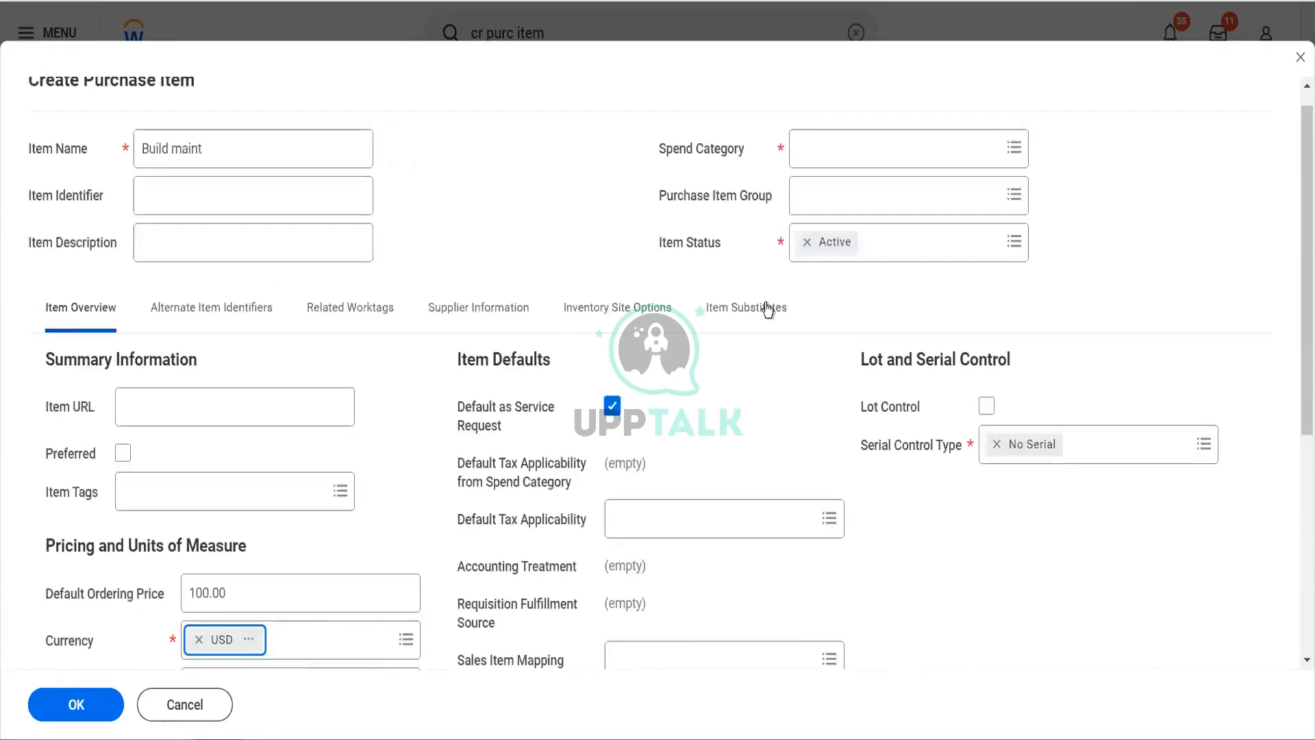
{"action": "left_click", "coordinate": [810, 150]}
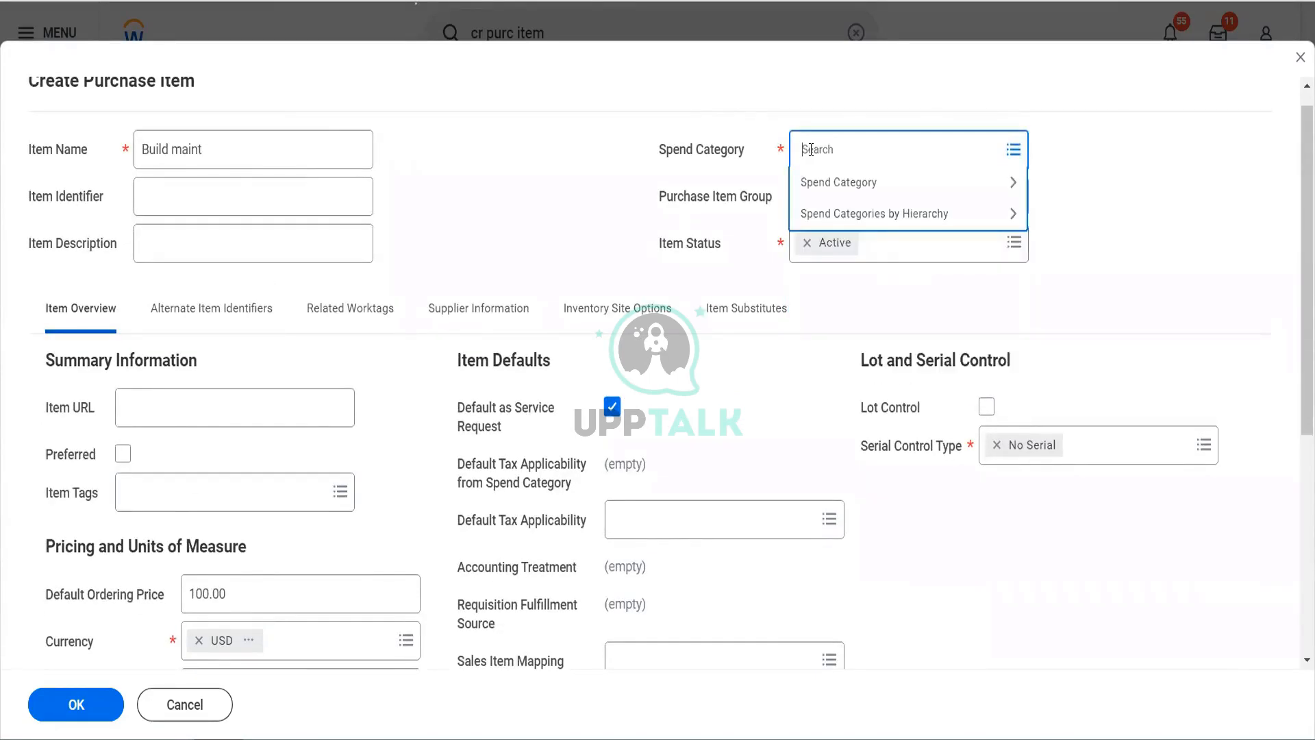
{"action": "type", "text": "build main"}
{"action": "key", "text": "Return"}
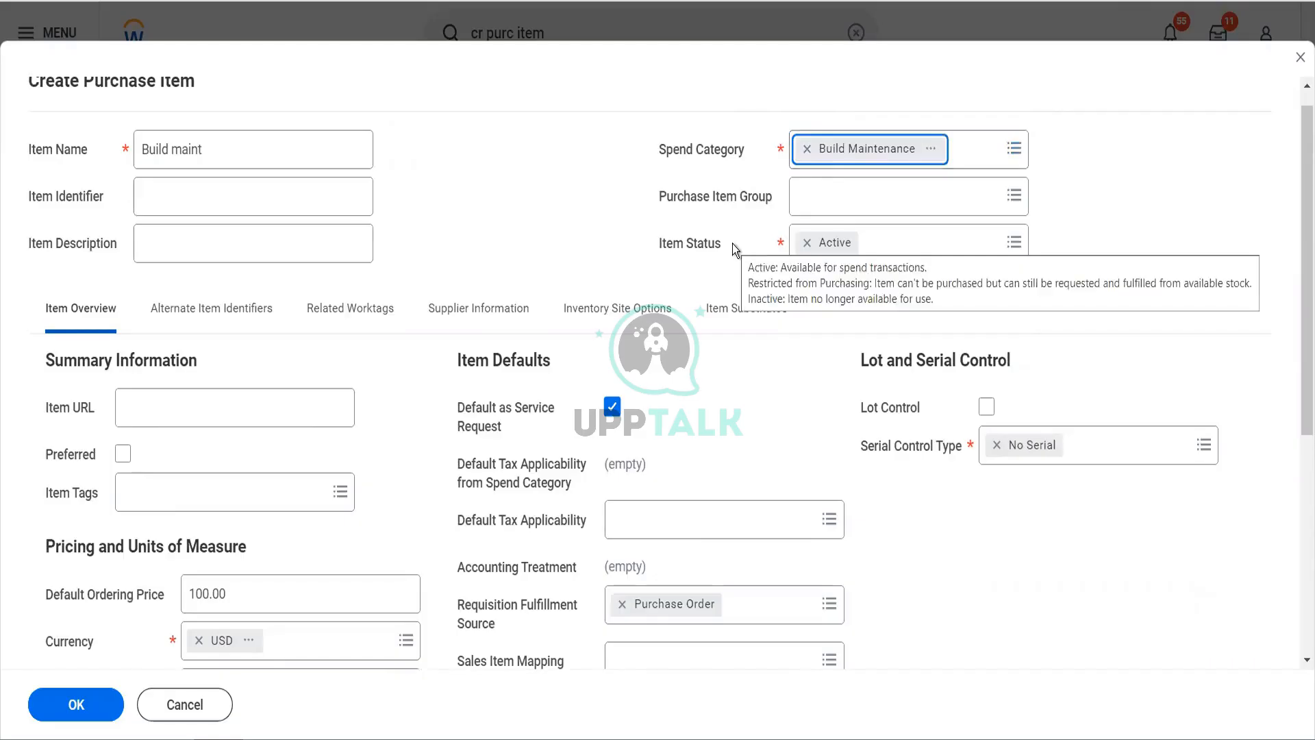
- Add a row to the item's Units of Measure table and choose Year as its unit
{"action": "scroll", "coordinate": [746, 392], "scroll_direction": "down", "scroll_amount": 2}
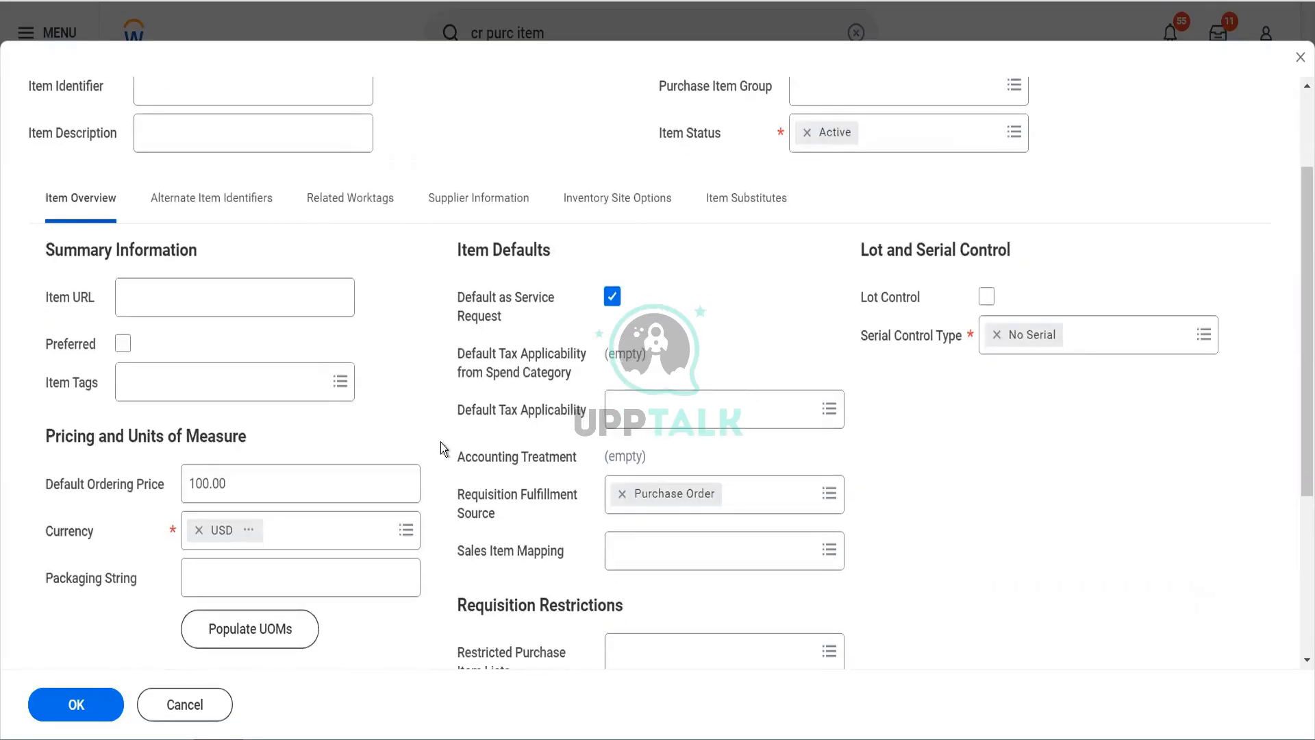
{"action": "scroll", "coordinate": [441, 443], "scroll_direction": "down", "scroll_amount": 4}
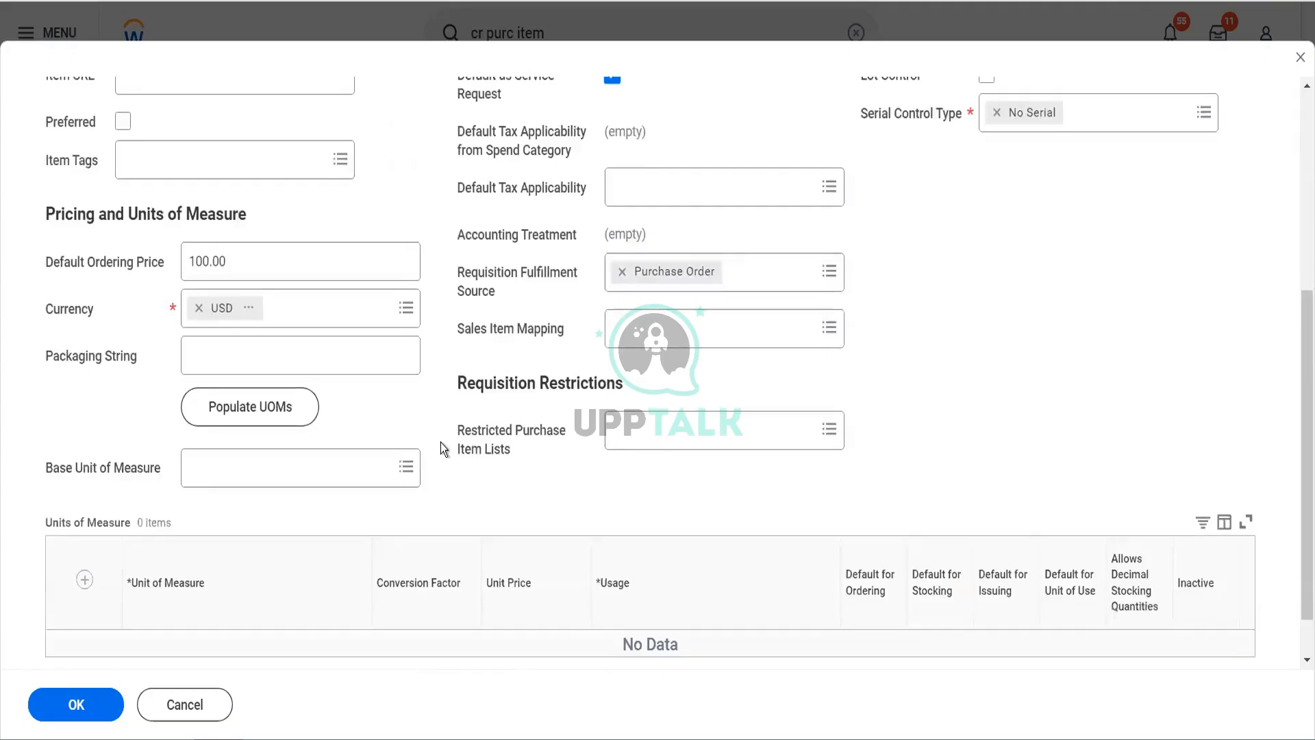
{"action": "scroll", "coordinate": [441, 443], "scroll_direction": "down", "scroll_amount": 1}
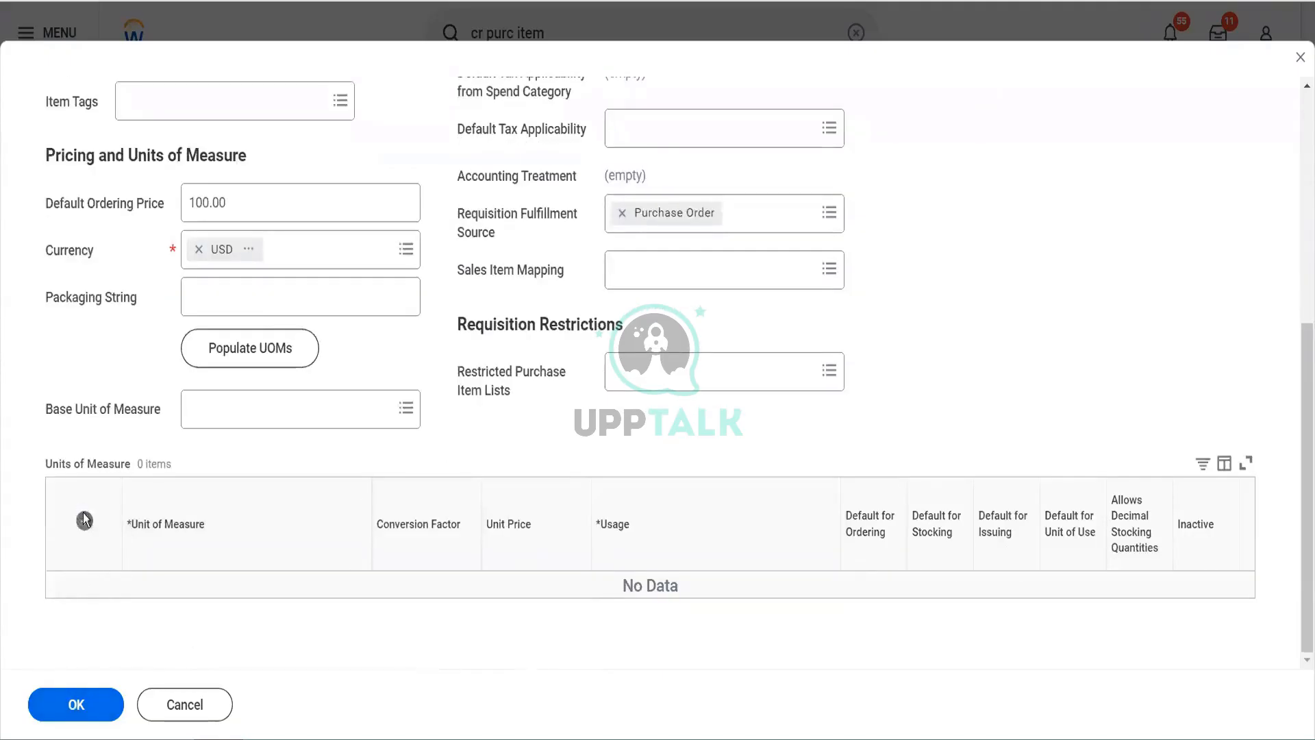
{"action": "left_click", "coordinate": [217, 605]}
{"action": "left_click", "coordinate": [215, 600]}
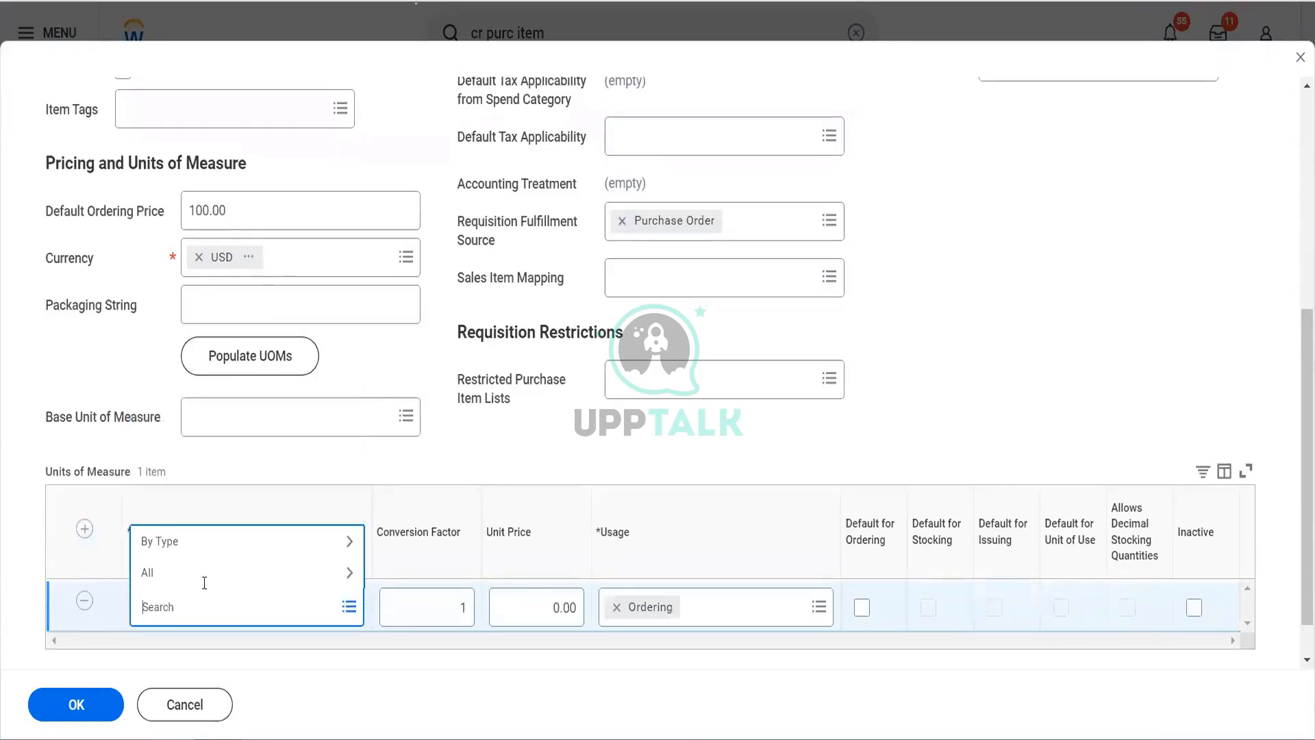
{"action": "left_click", "coordinate": [189, 572]}
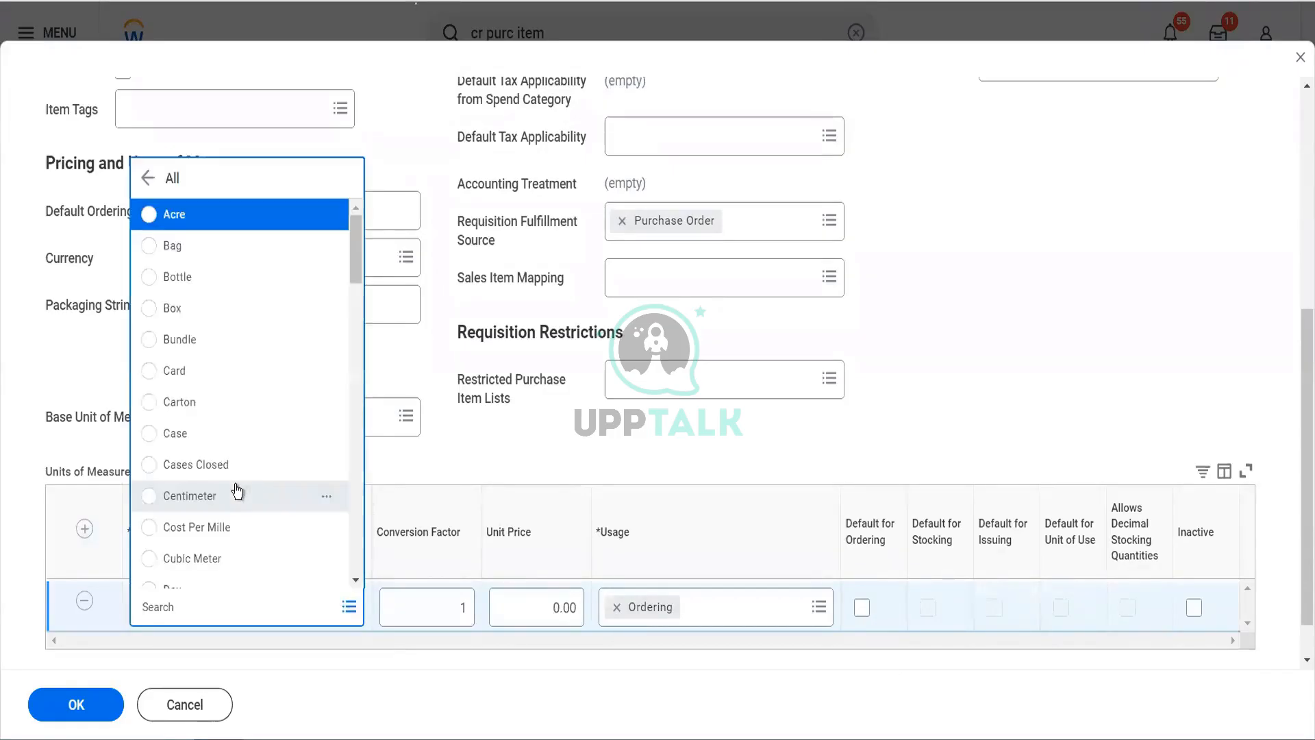
{"action": "scroll", "coordinate": [234, 416], "scroll_direction": "down", "scroll_amount": 5}
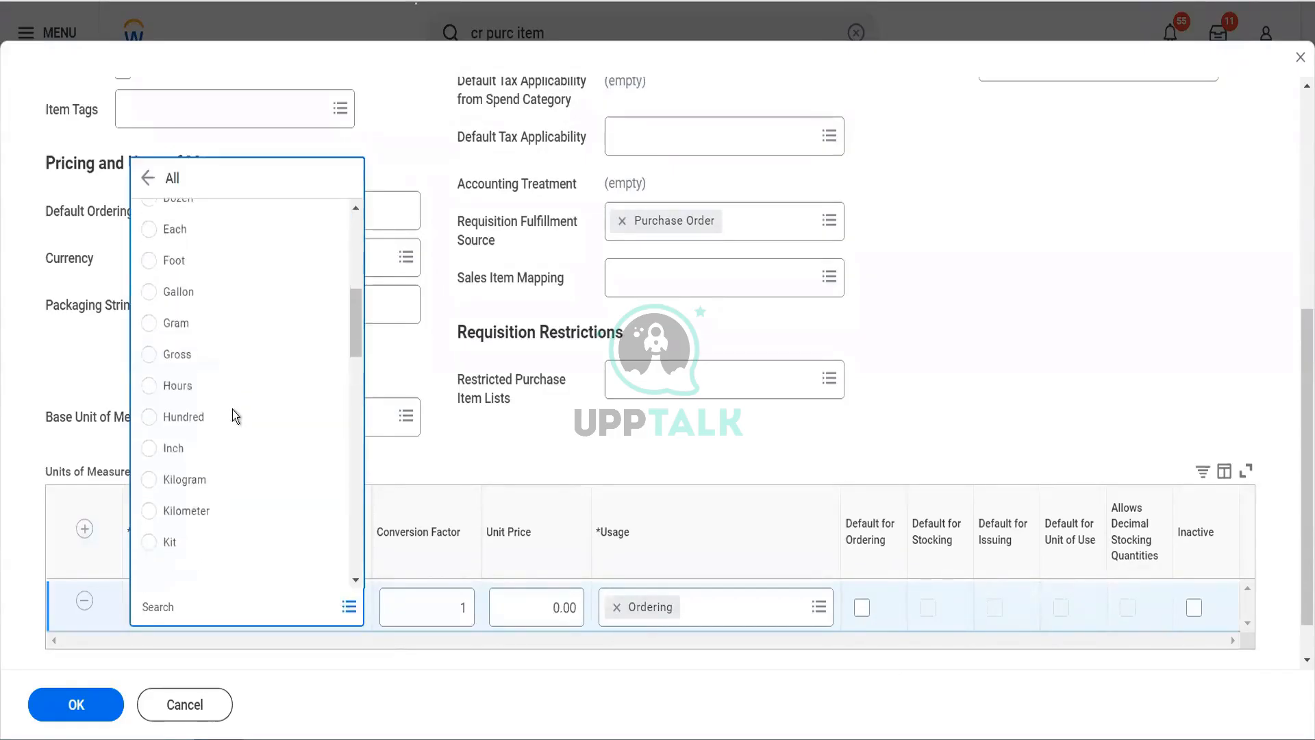
{"action": "scroll", "coordinate": [233, 415], "scroll_direction": "down", "scroll_amount": 5}
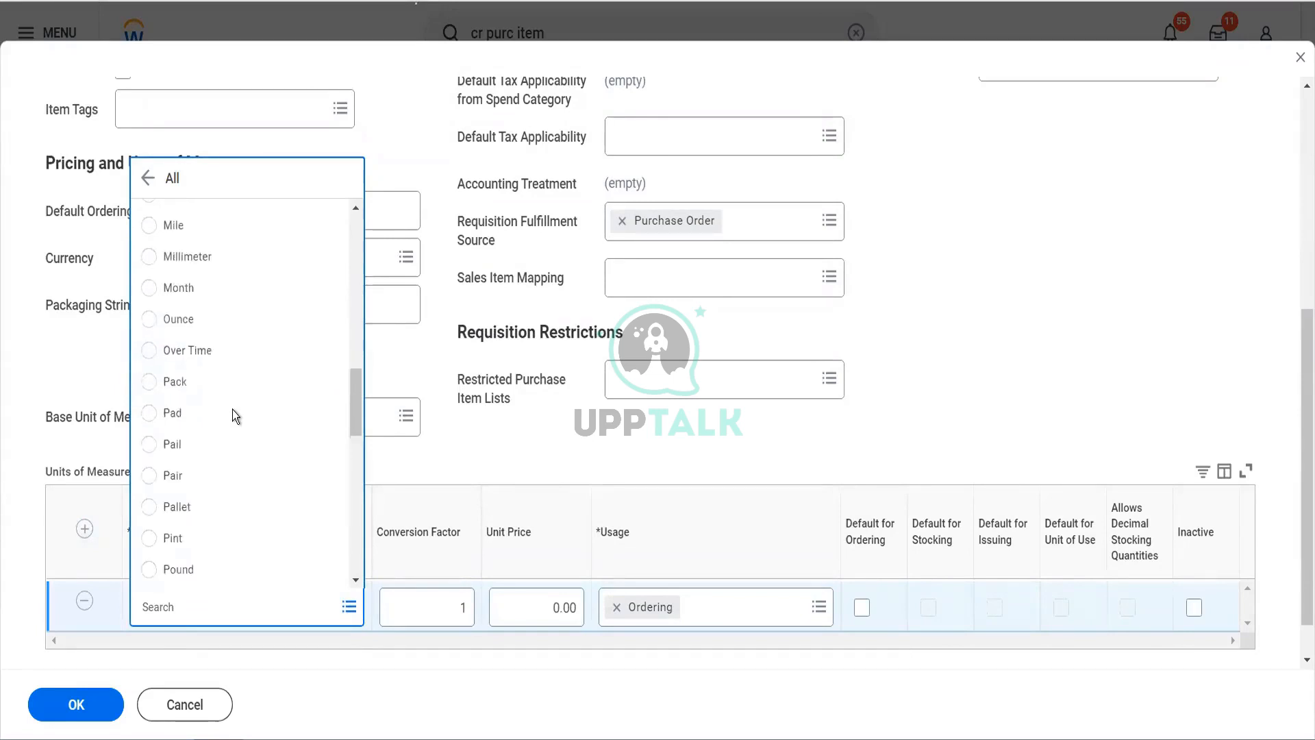
{"action": "scroll", "coordinate": [233, 411], "scroll_direction": "down", "scroll_amount": 4}
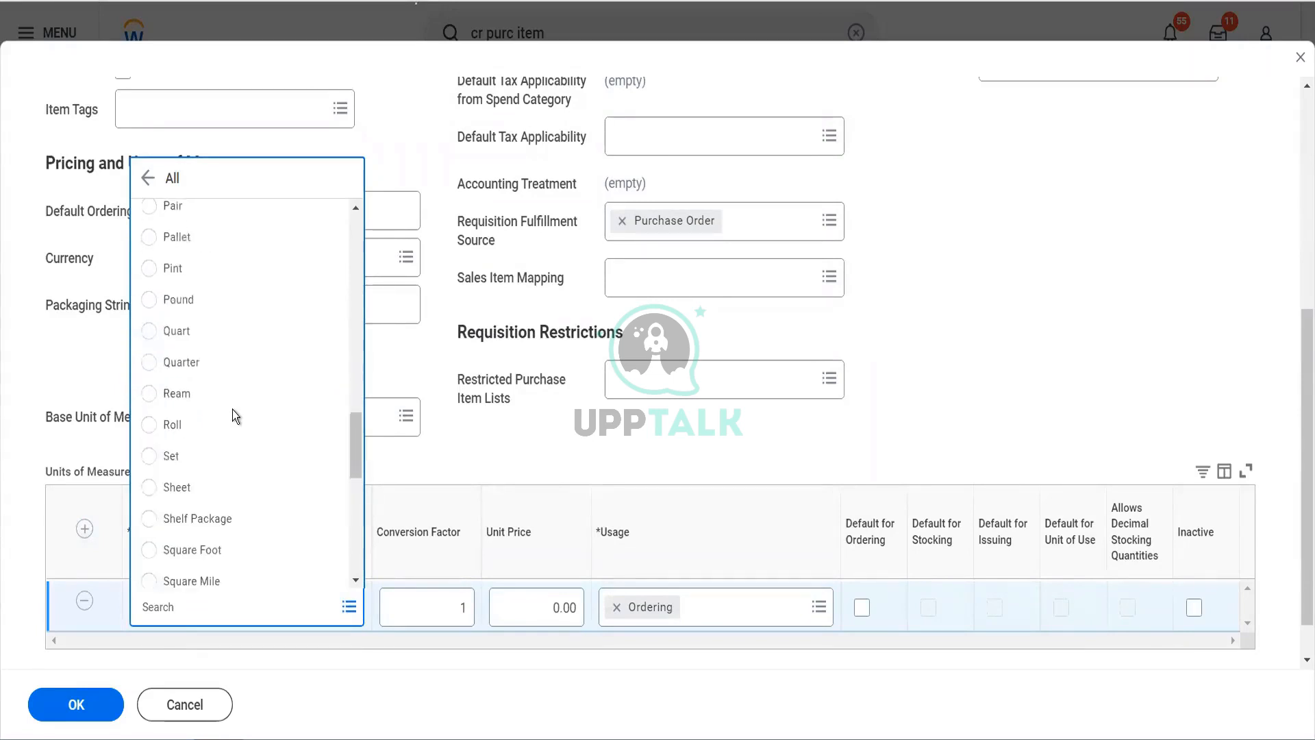
{"action": "scroll", "coordinate": [234, 415], "scroll_direction": "down", "scroll_amount": 6}
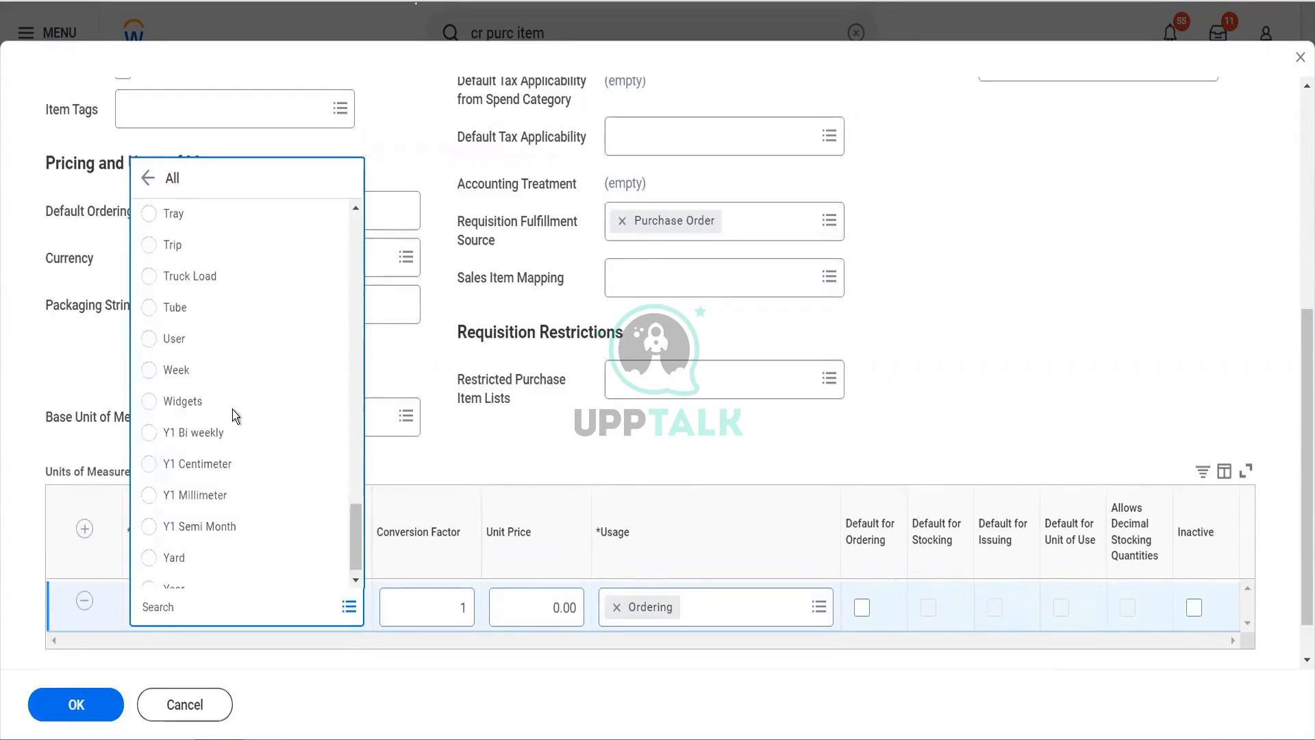
{"action": "scroll", "coordinate": [234, 514], "scroll_direction": "down", "scroll_amount": 1}
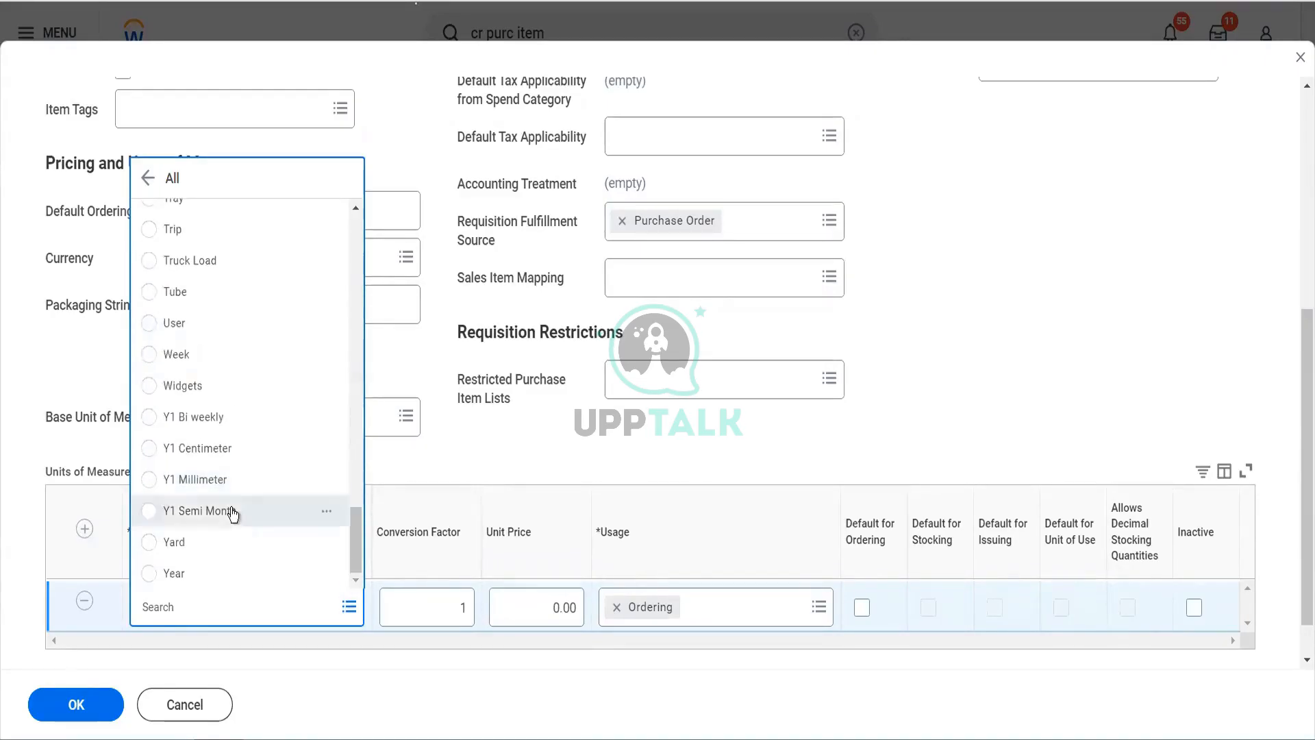
{"action": "left_click", "coordinate": [207, 573]}
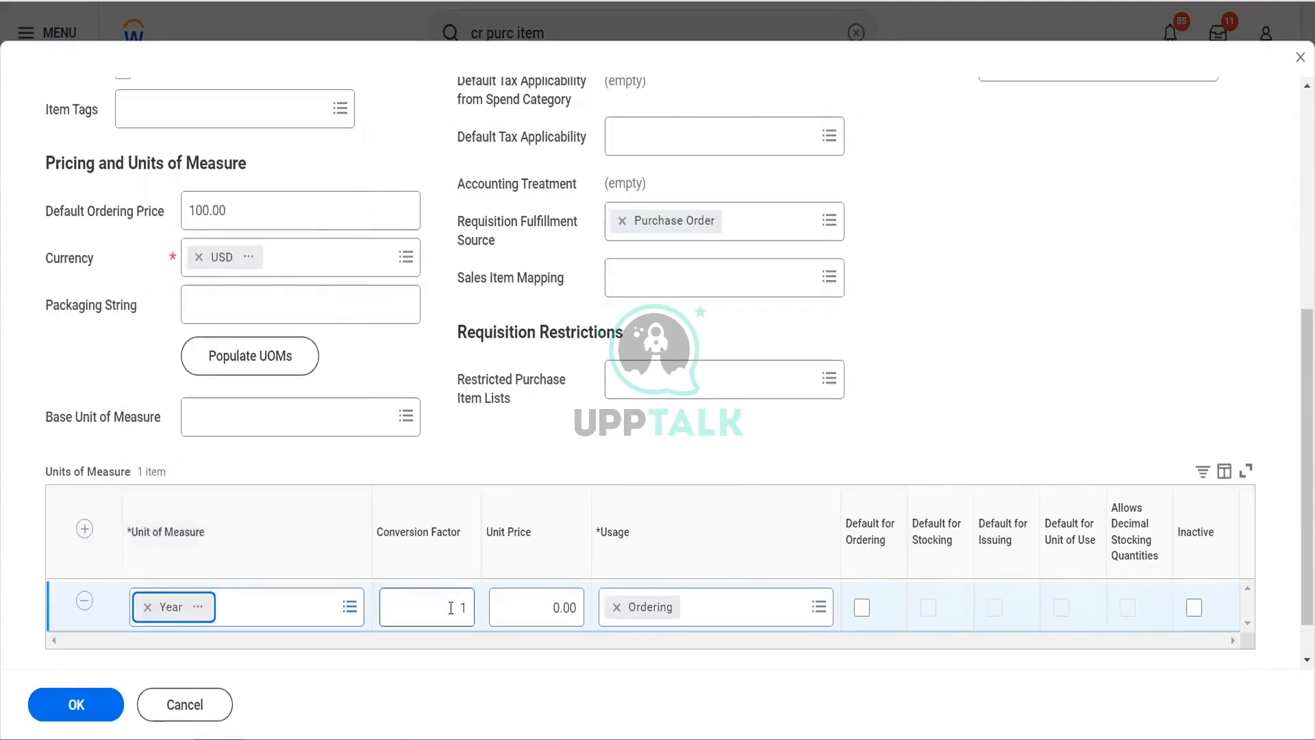
- Enter a unit price of 100 for the Year row and set the Base Unit of Measure to Year
{"action": "left_click", "coordinate": [538, 608]}
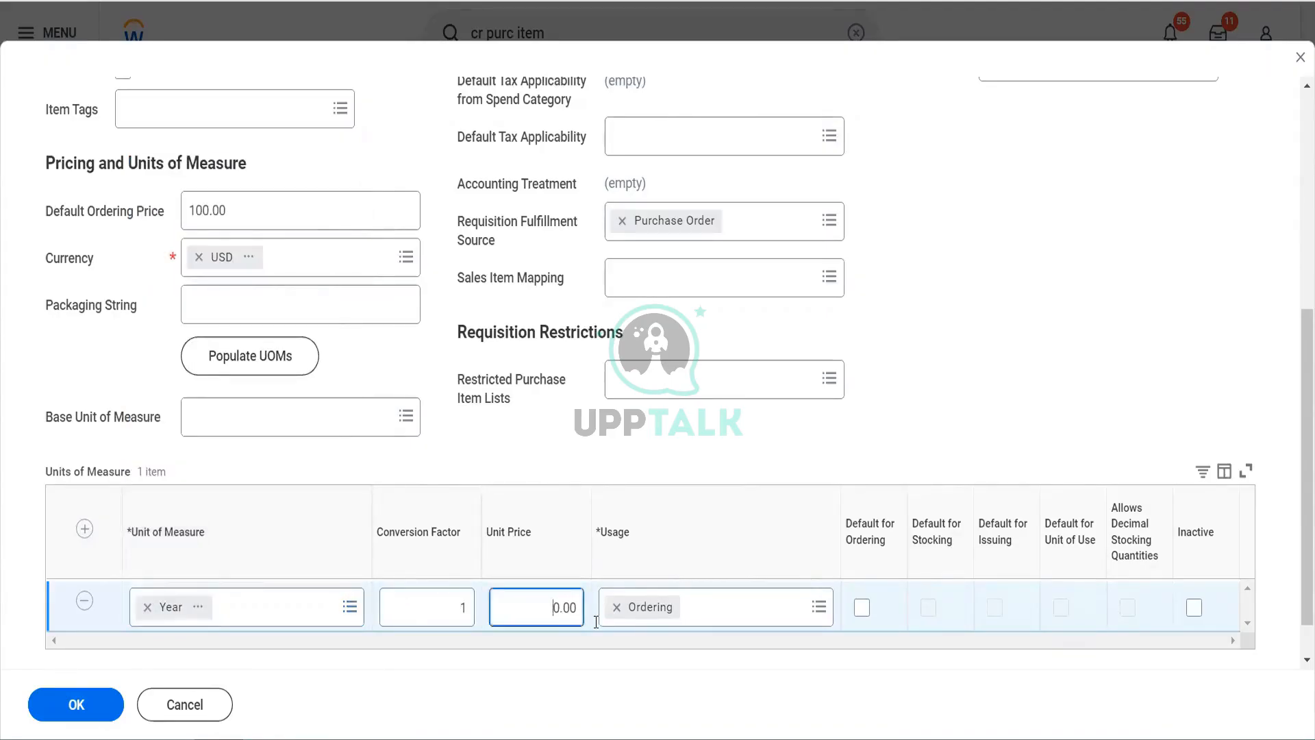
{"action": "key", "text": "ctrl+a"}
{"action": "type", "text": "100"}
{"action": "key", "text": "Tab"}
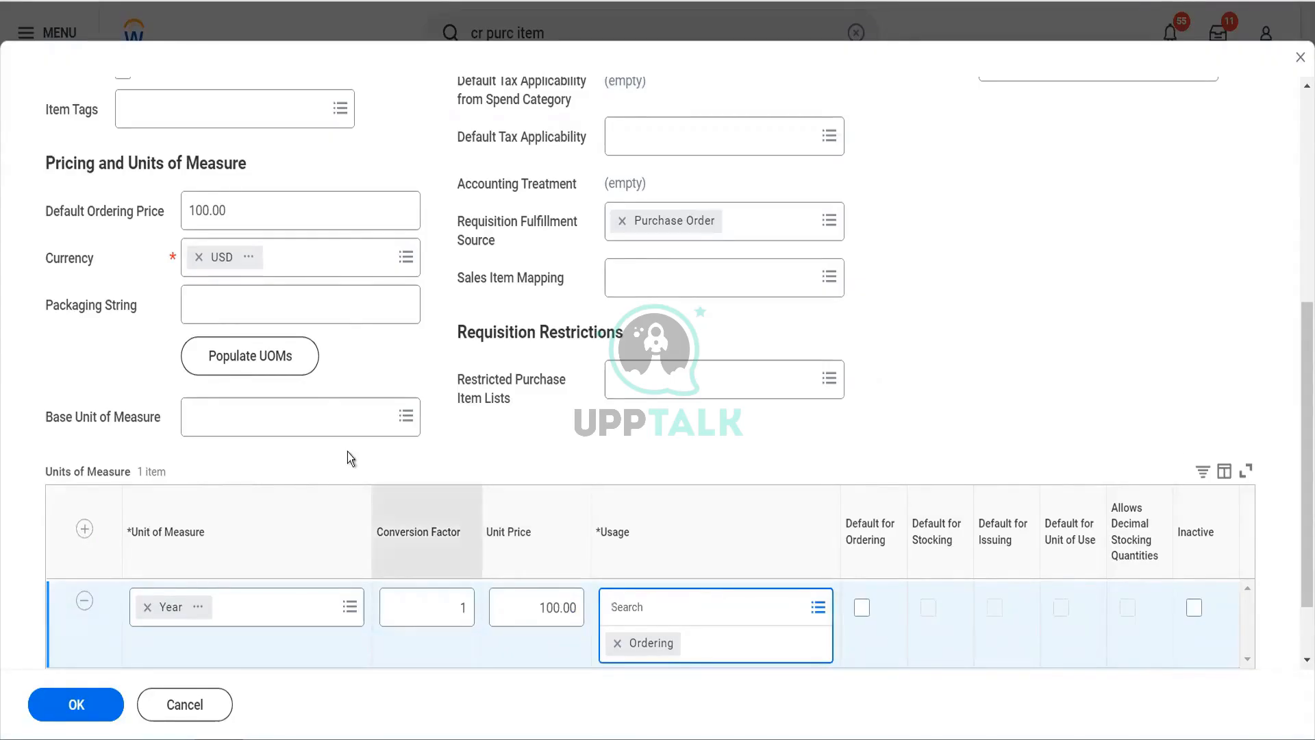
{"action": "left_click", "coordinate": [328, 422]}
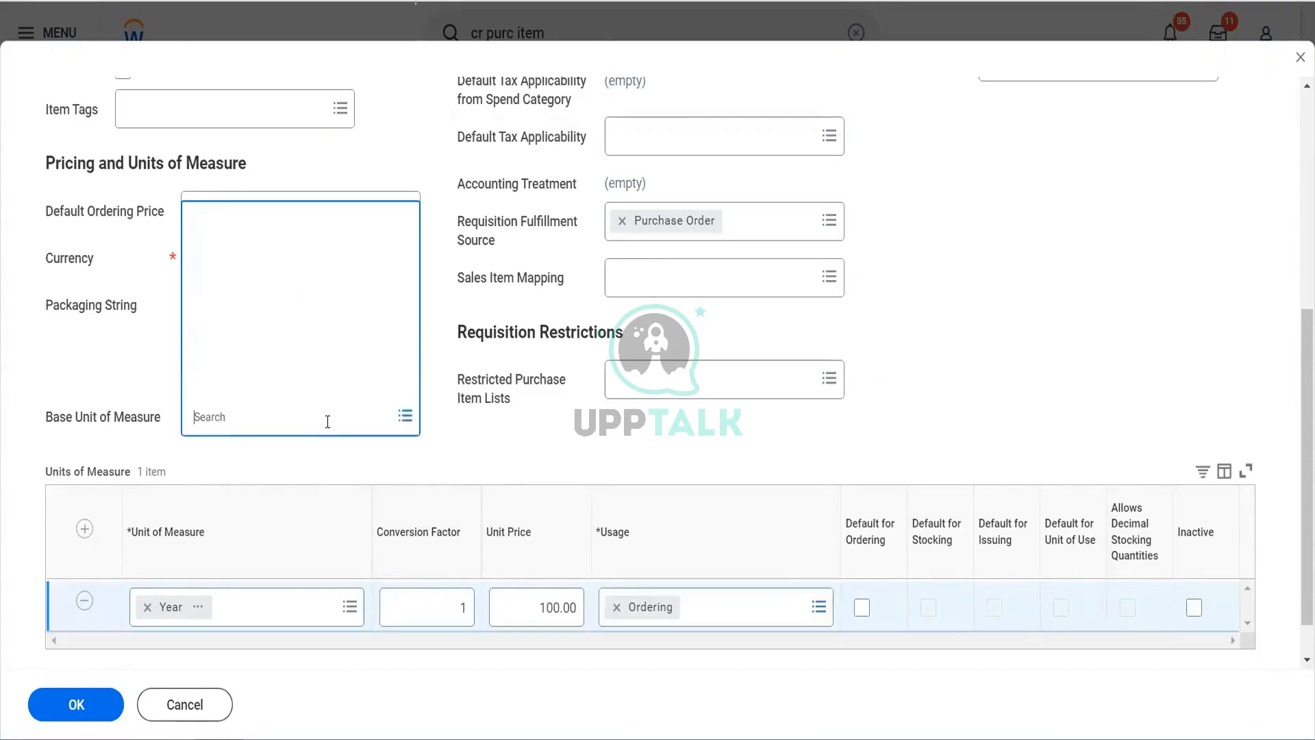
{"action": "type", "text": "year"}
{"action": "key", "text": "Return"}
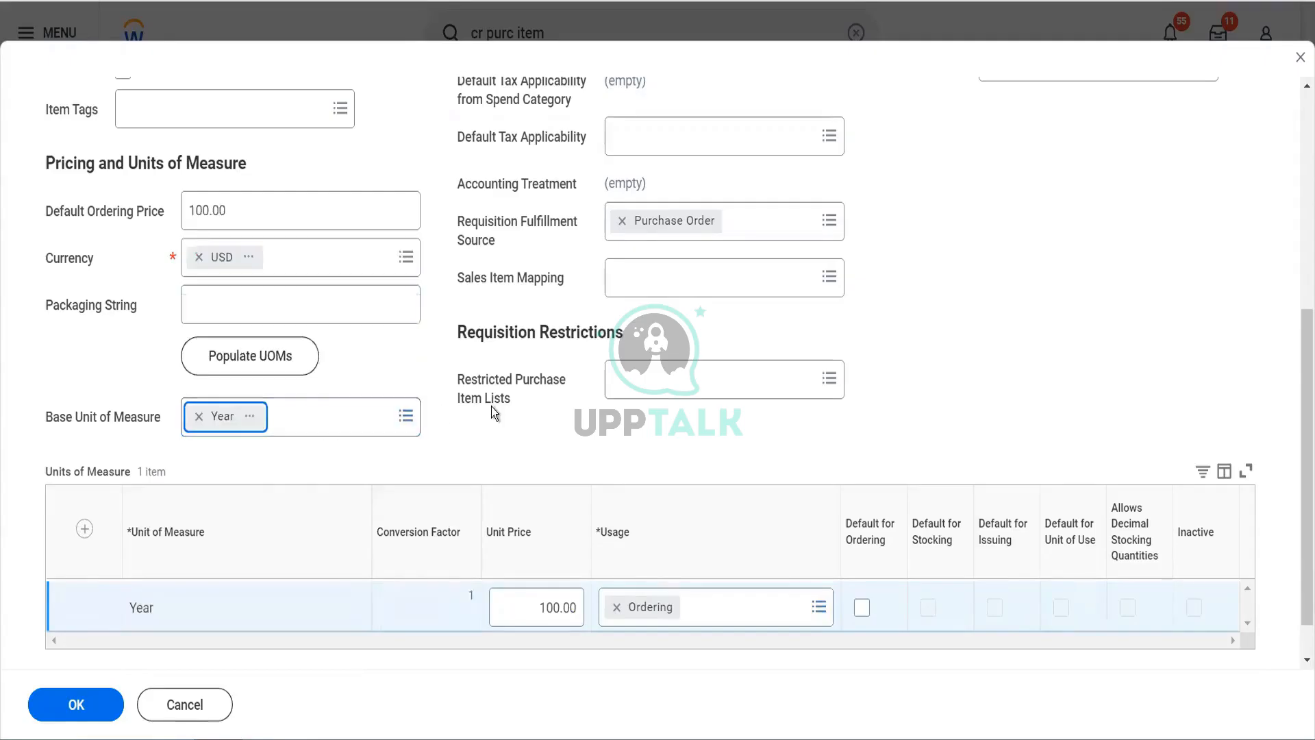
- Review the completed Build maint item details and save the purchase item
{"action": "scroll", "coordinate": [491, 405], "scroll_direction": "up", "scroll_amount": 1}
{"action": "scroll", "coordinate": [574, 454], "scroll_direction": "up", "scroll_amount": 3}
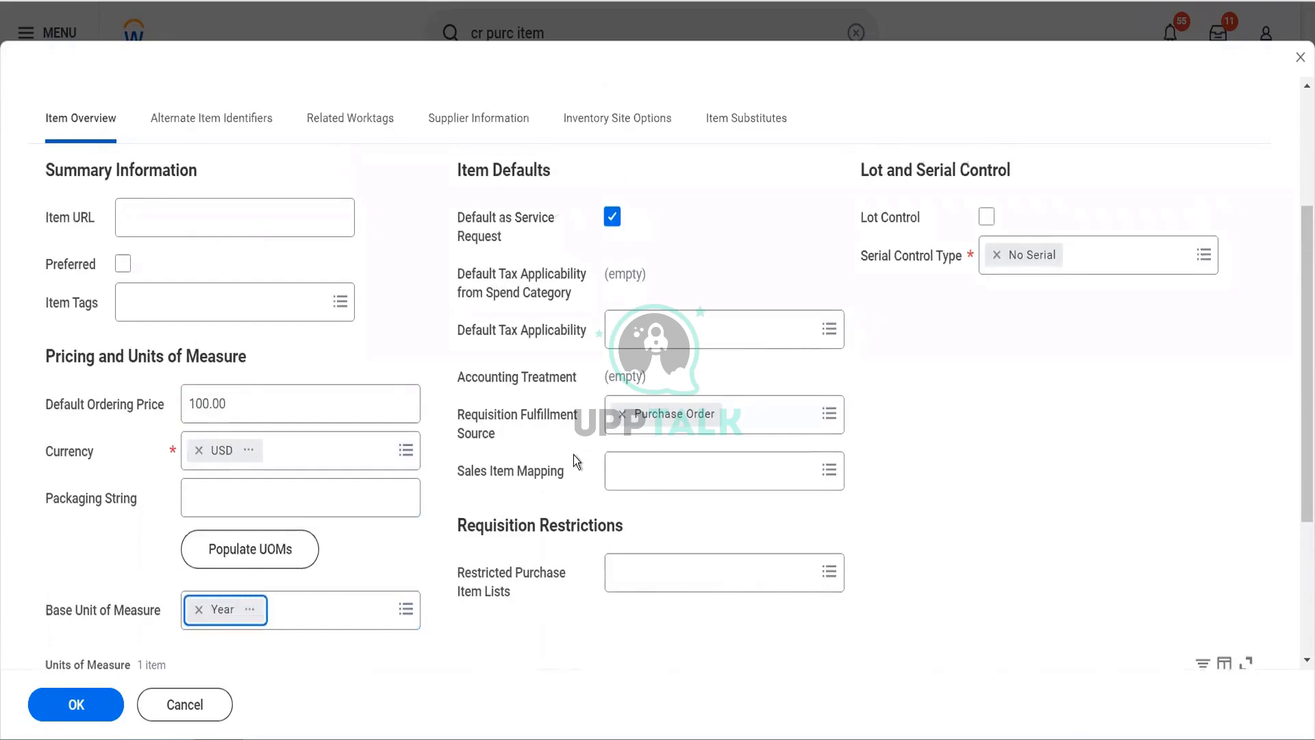
{"action": "scroll", "coordinate": [573, 455], "scroll_direction": "up", "scroll_amount": 4}
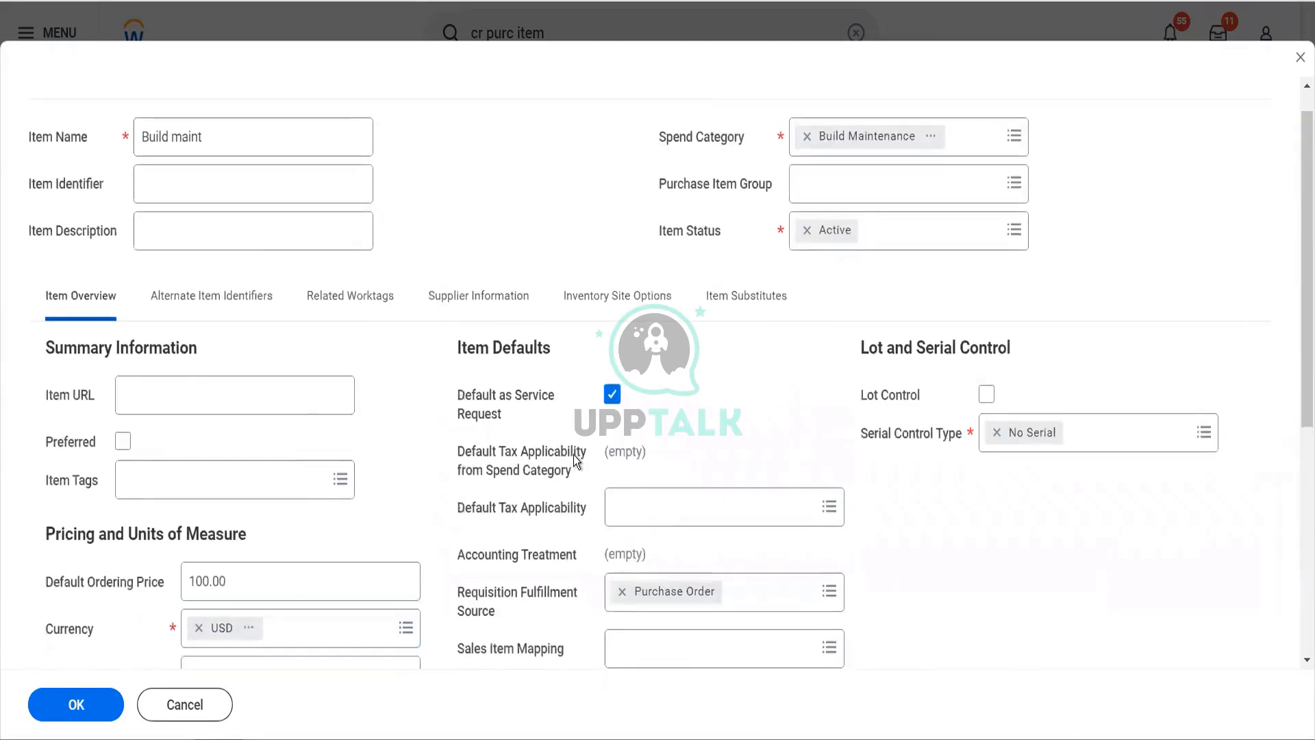
{"action": "scroll", "coordinate": [575, 459], "scroll_direction": "up", "scroll_amount": 1}
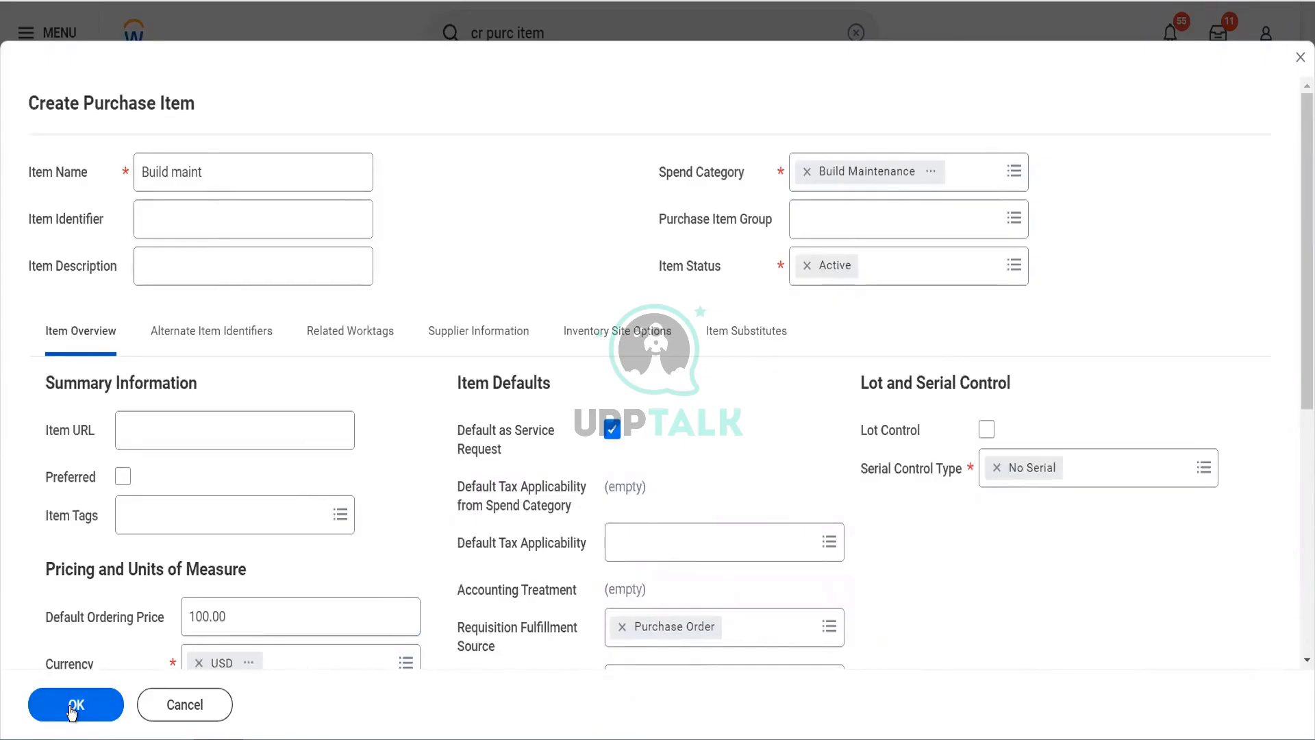
{"action": "left_click", "coordinate": [72, 713]}
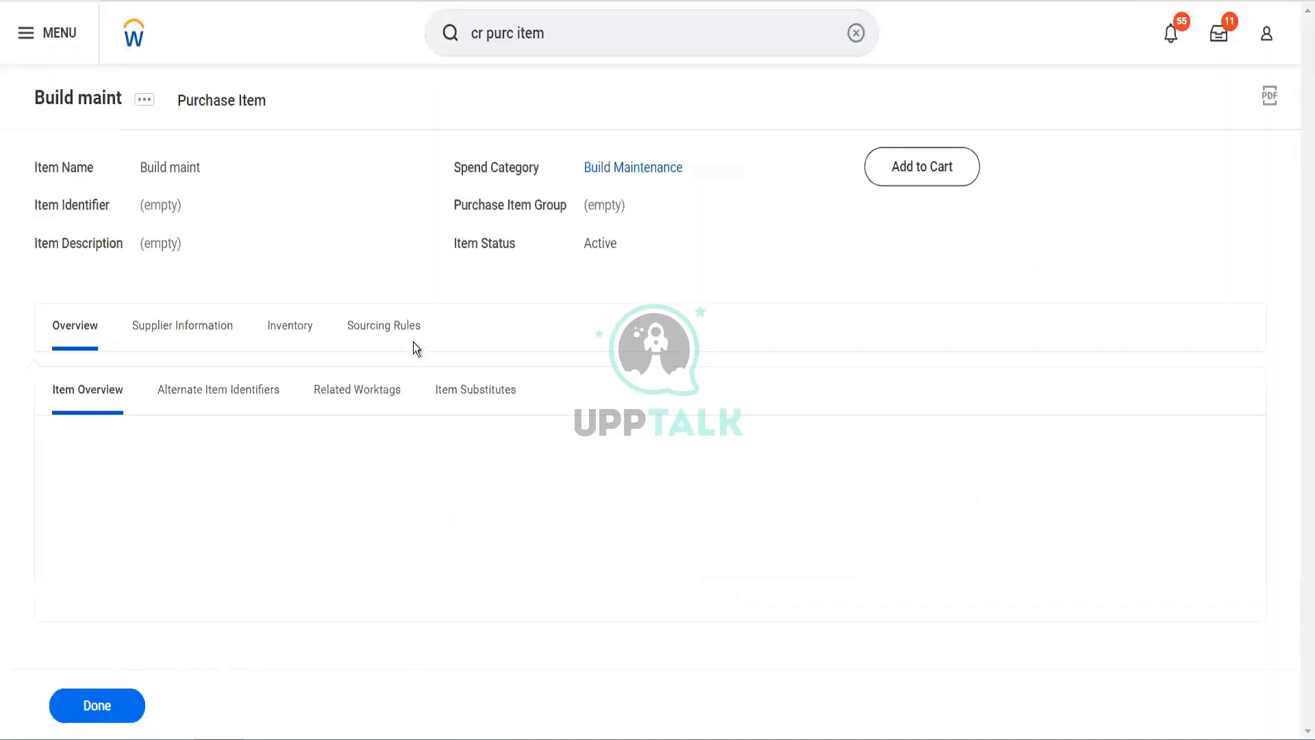
- Find and start the Create Purchase Order task
{"action": "left_click", "coordinate": [549, 31]}
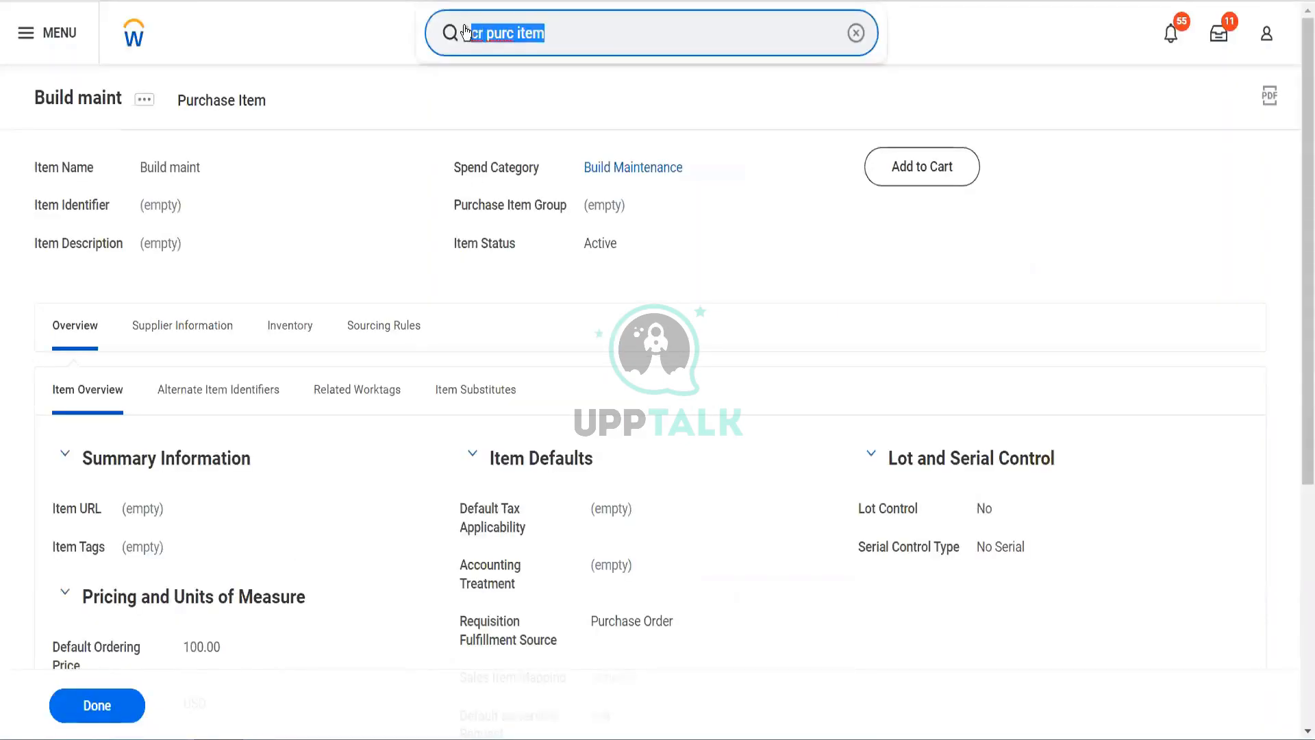
{"action": "type", "text": "cr purch or"}
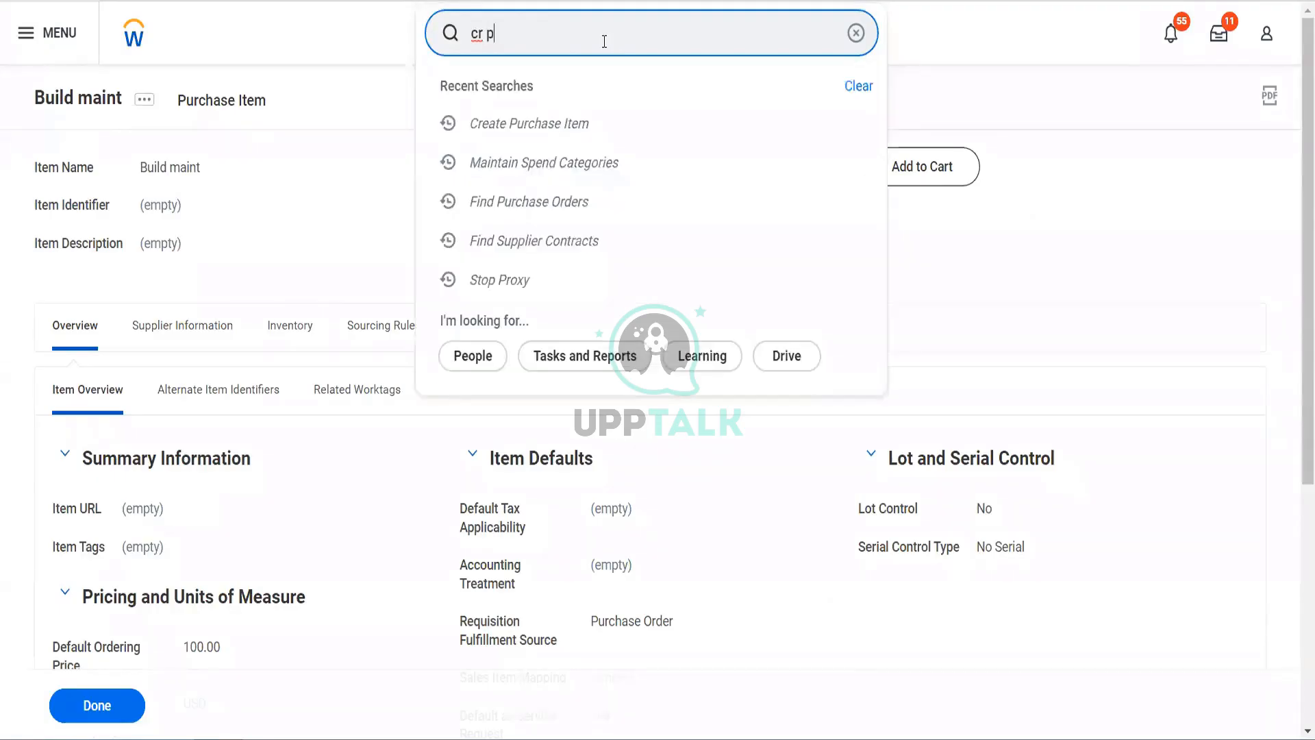
{"action": "type", "text": "der"}
{"action": "left_click", "coordinate": [656, 115]}
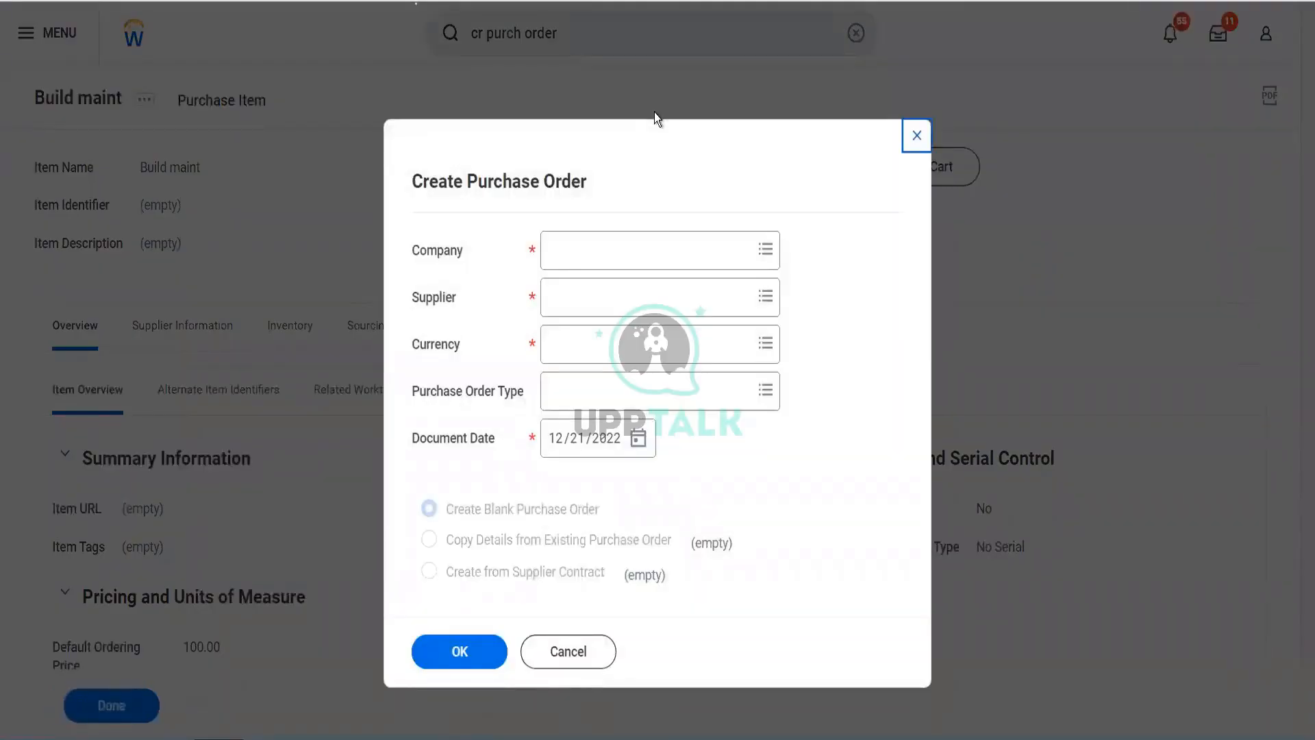
- Set the purchase order's company to OG001 The Olive Garden and its supplier to Herbal Life Pvt Ltd
{"action": "left_click", "coordinate": [598, 245]}
{"action": "type", "text": "og001"}
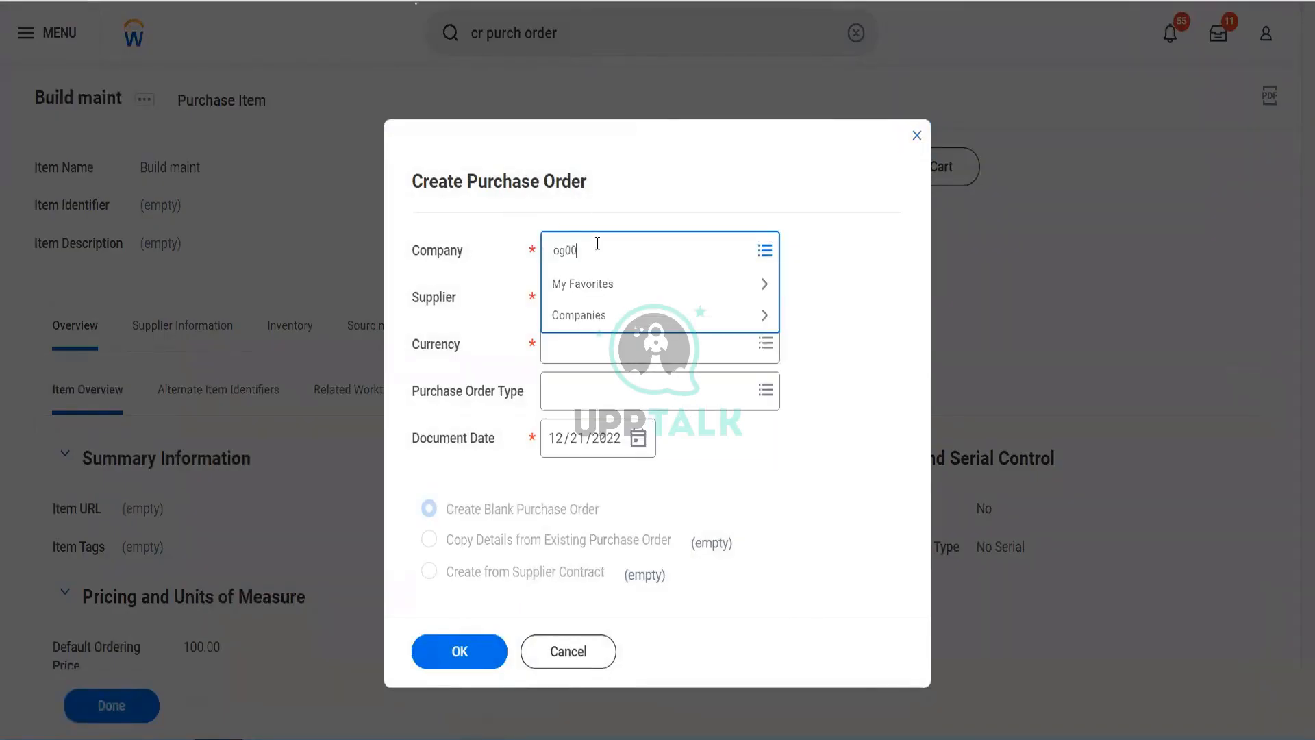
{"action": "key", "text": "Return"}
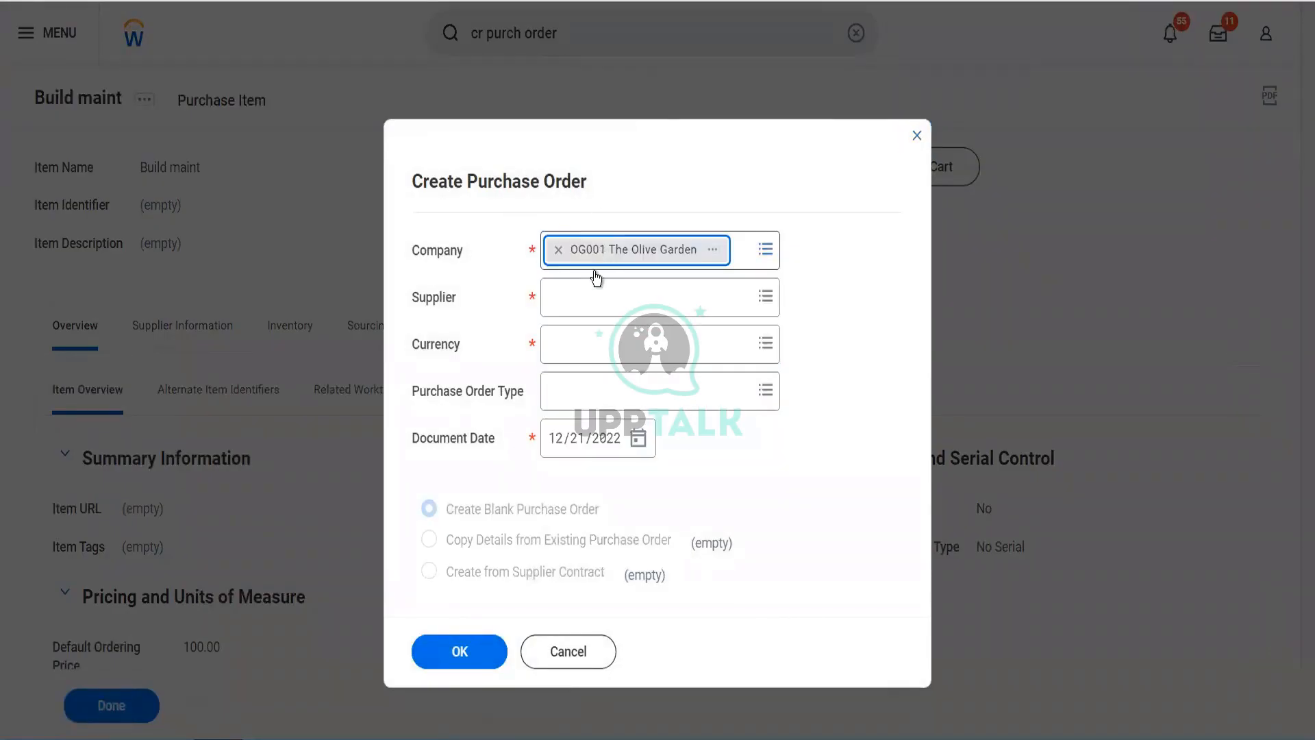
{"action": "left_click", "coordinate": [589, 305]}
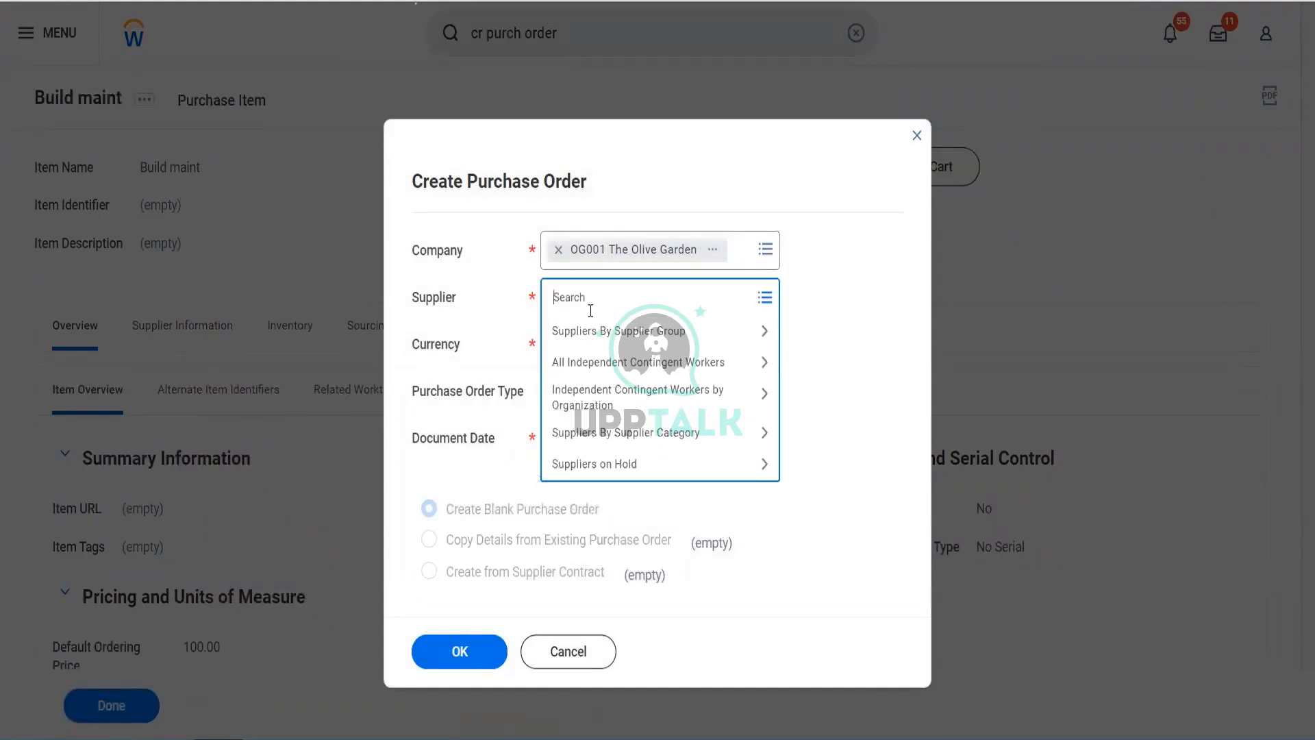
{"action": "type", "text": "herbal"}
{"action": "key", "text": "Return"}
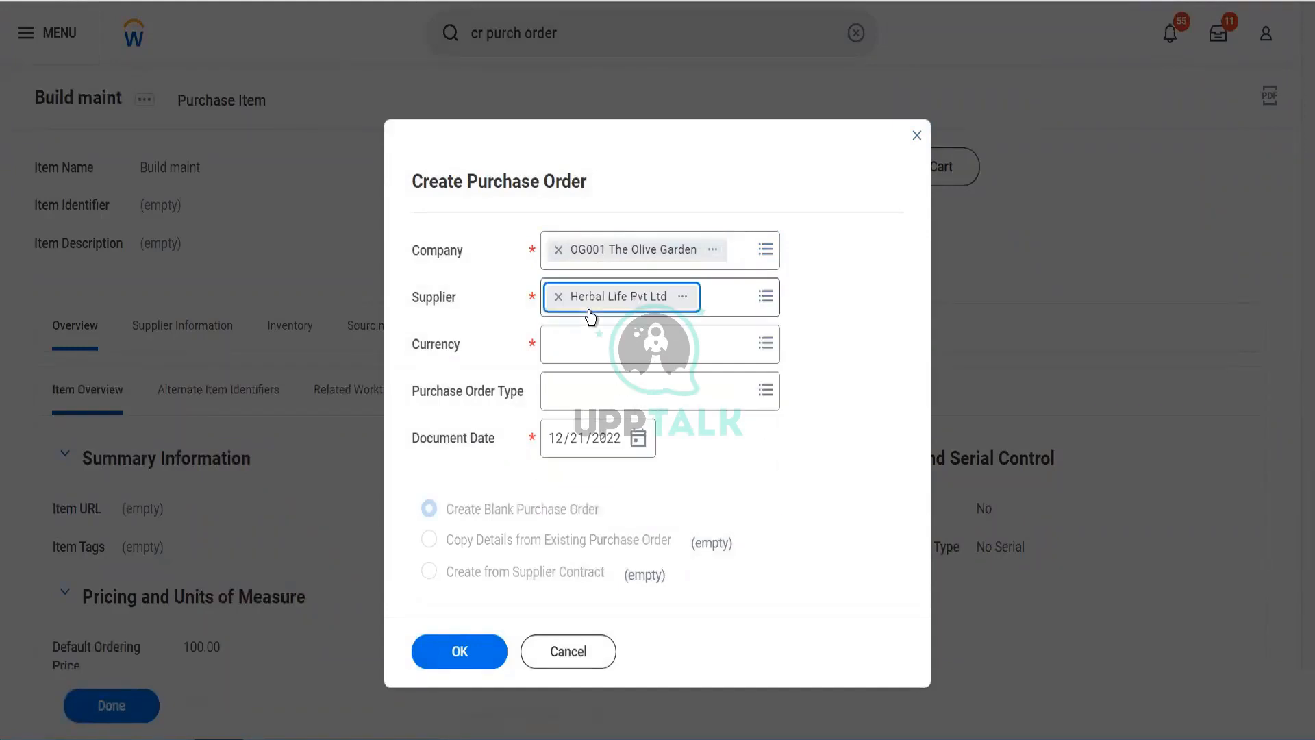
- Use USD as the currency, choose GOODS as the purchase order type, and continue with a blank purchase order
{"action": "left_click", "coordinate": [595, 352]}
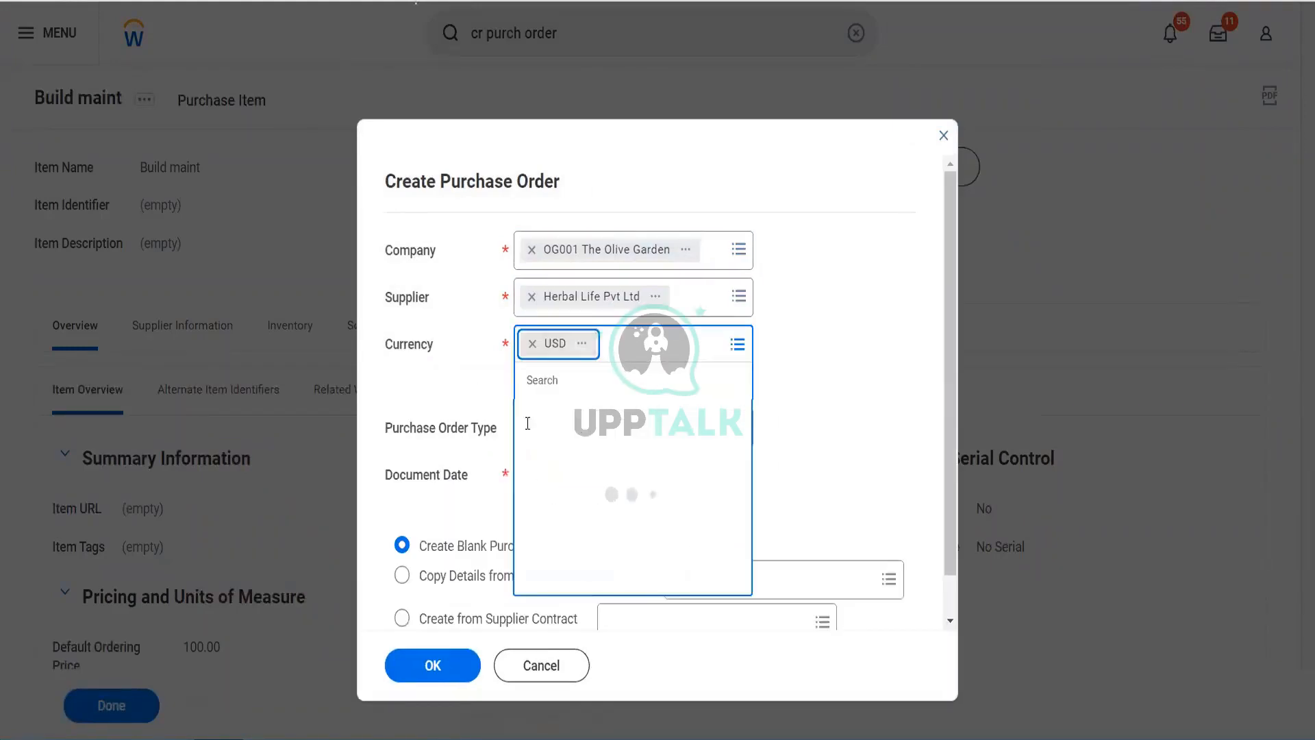
{"action": "left_click", "coordinate": [470, 411]}
{"action": "left_click", "coordinate": [553, 396]}
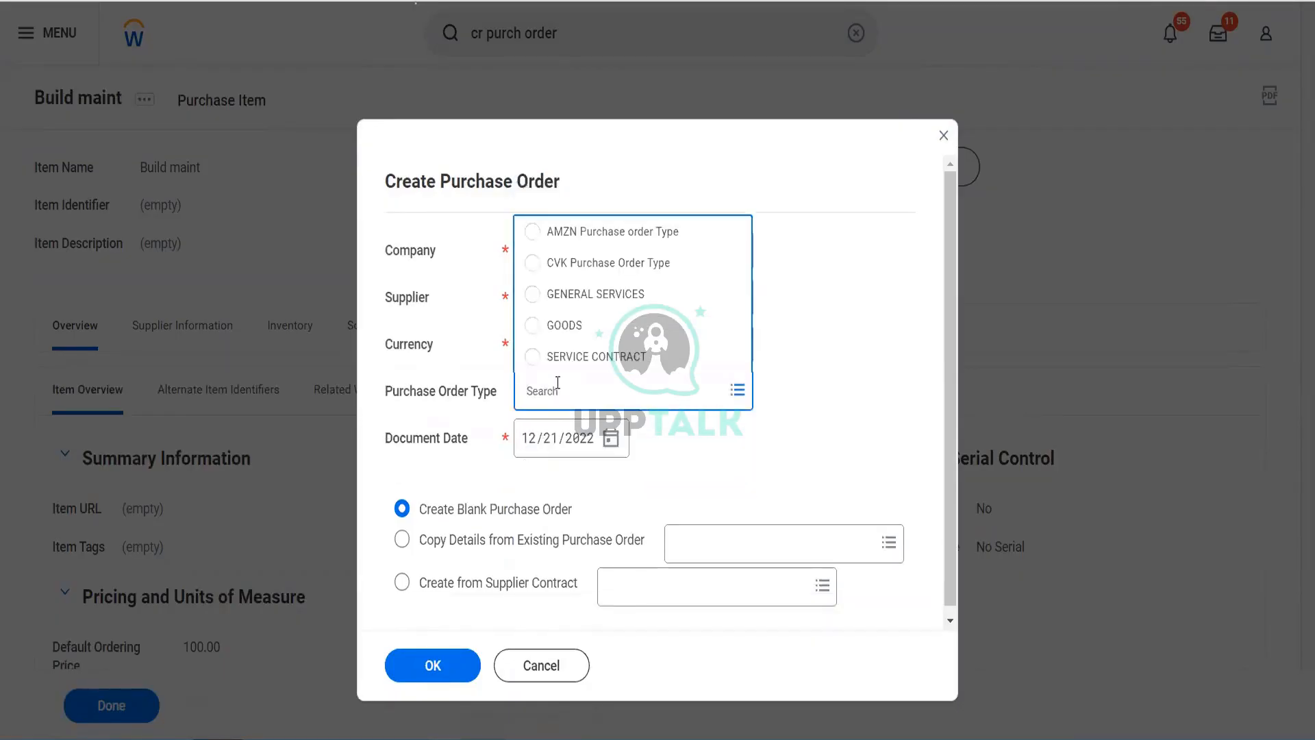
{"action": "left_click", "coordinate": [578, 331]}
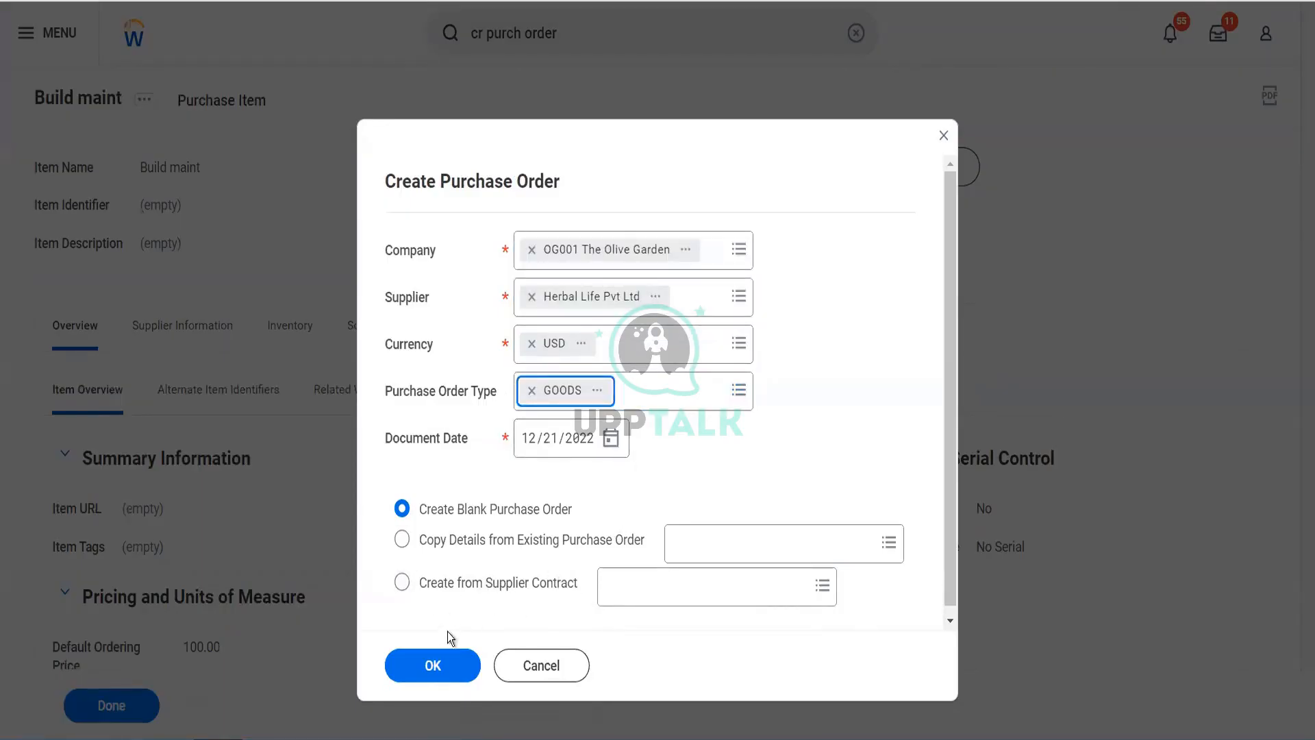
{"action": "left_click", "coordinate": [433, 668]}
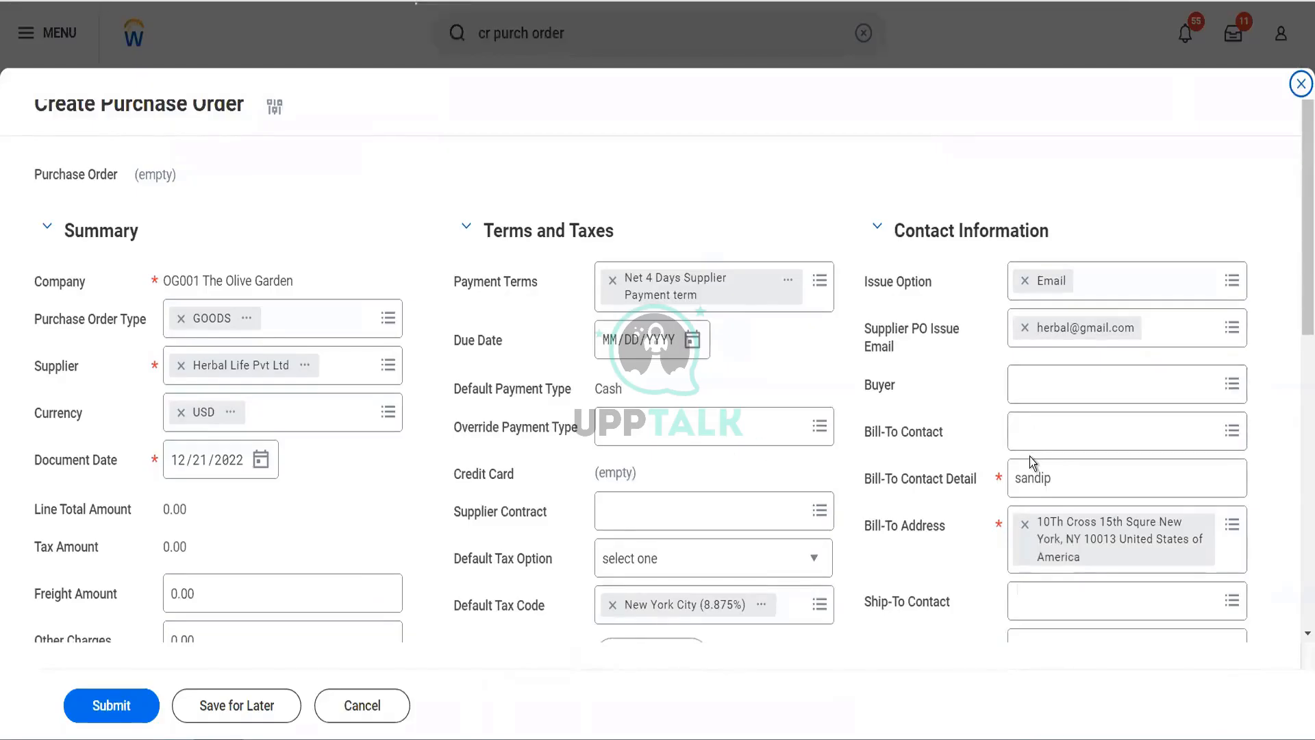
- Add a service line to the purchase order and select Build maint as its item
{"action": "scroll", "coordinate": [561, 501], "scroll_direction": "down", "scroll_amount": 3}
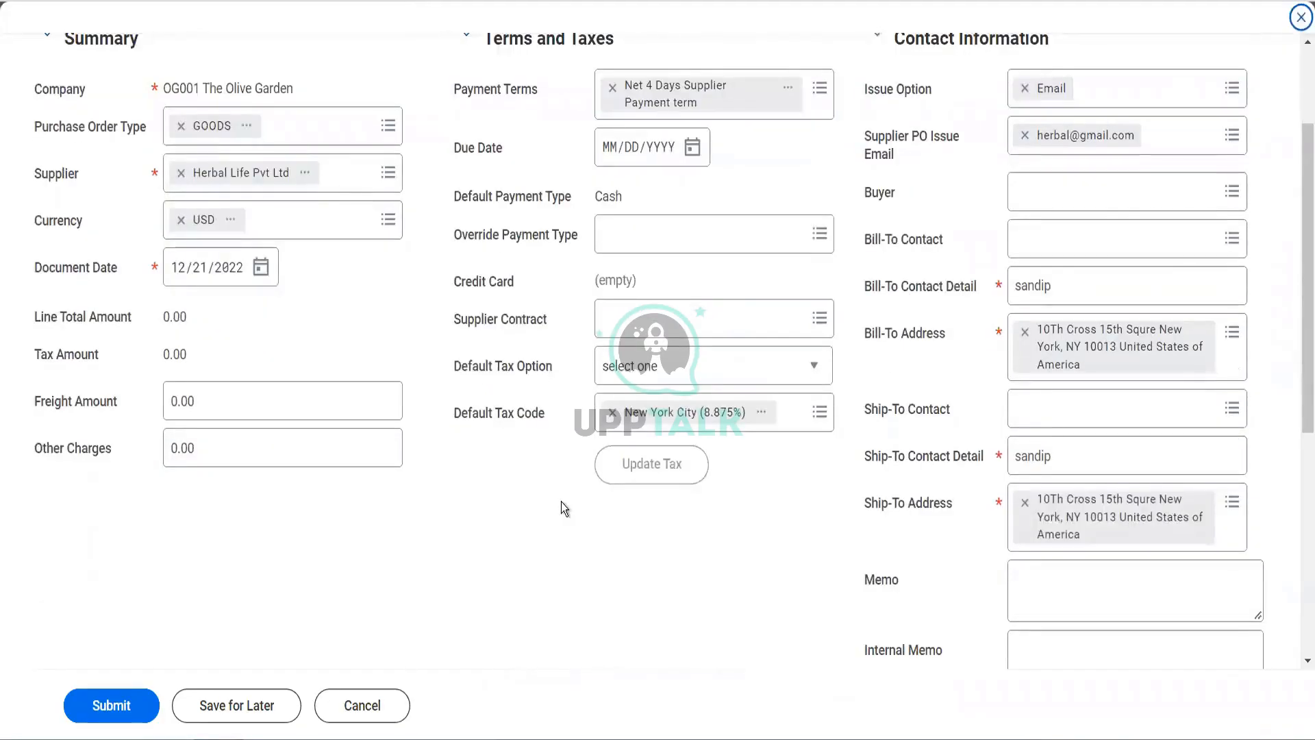
{"action": "scroll", "coordinate": [562, 502], "scroll_direction": "down", "scroll_amount": 3}
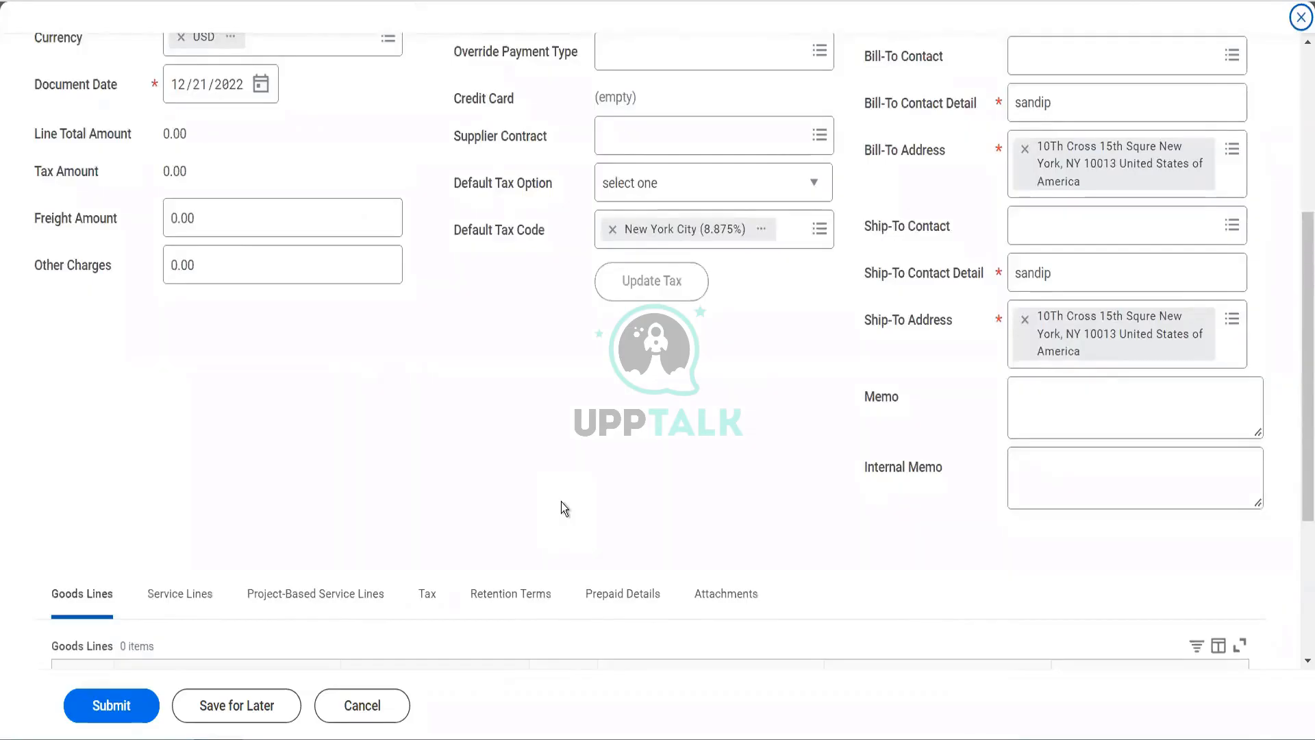
{"action": "scroll", "coordinate": [561, 502], "scroll_direction": "down", "scroll_amount": 3}
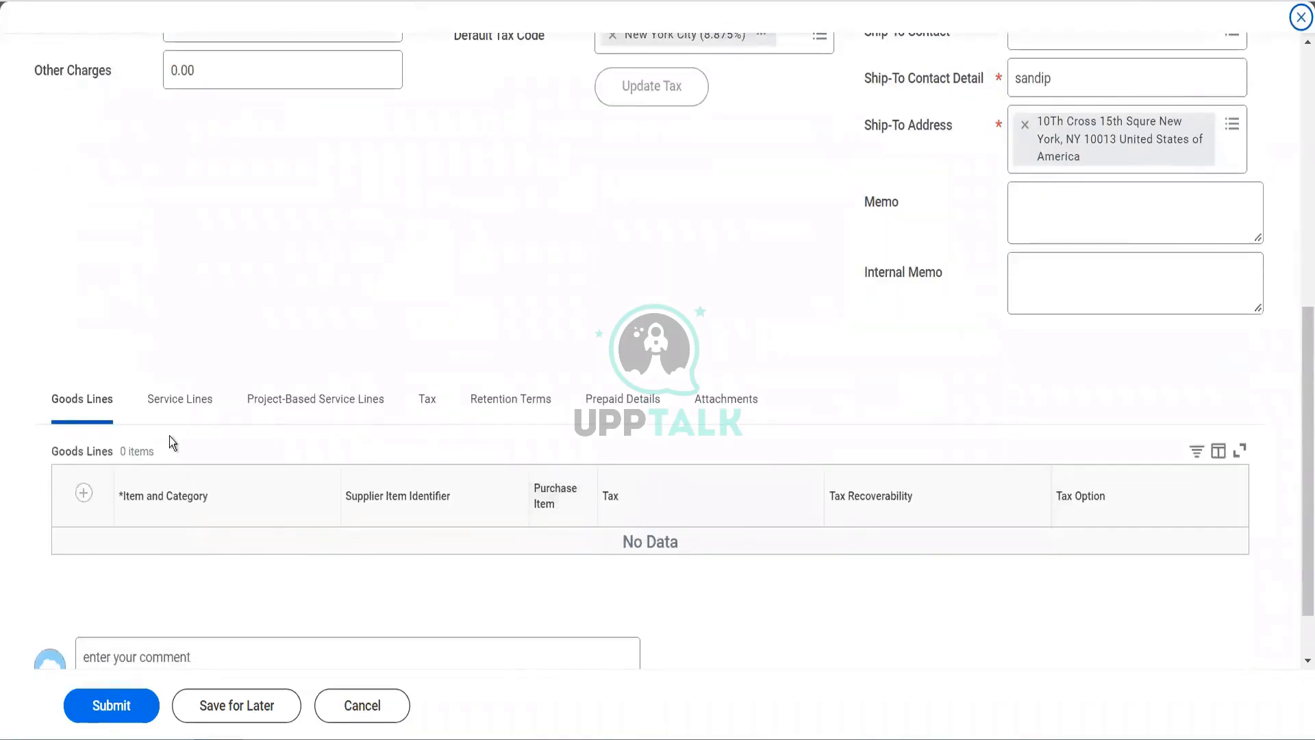
{"action": "left_click", "coordinate": [186, 403]}
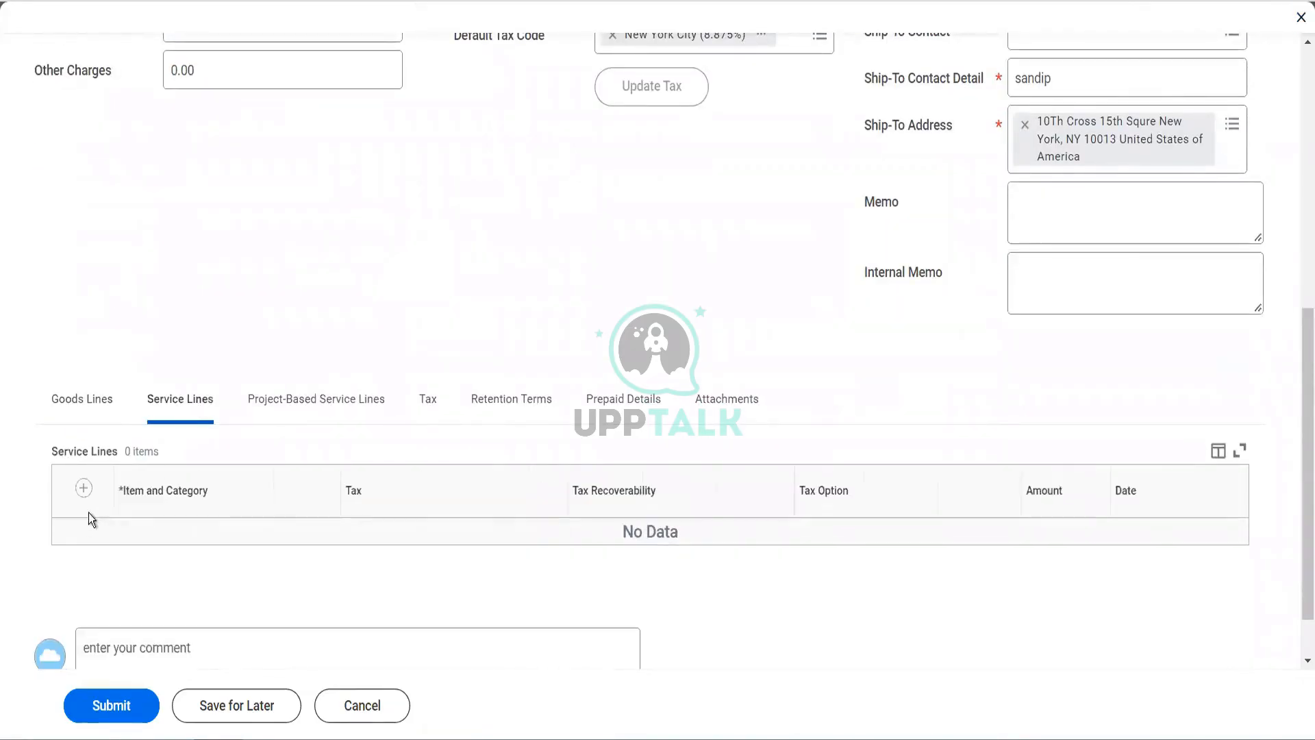
{"action": "left_click", "coordinate": [82, 489]}
{"action": "left_click", "coordinate": [191, 567]}
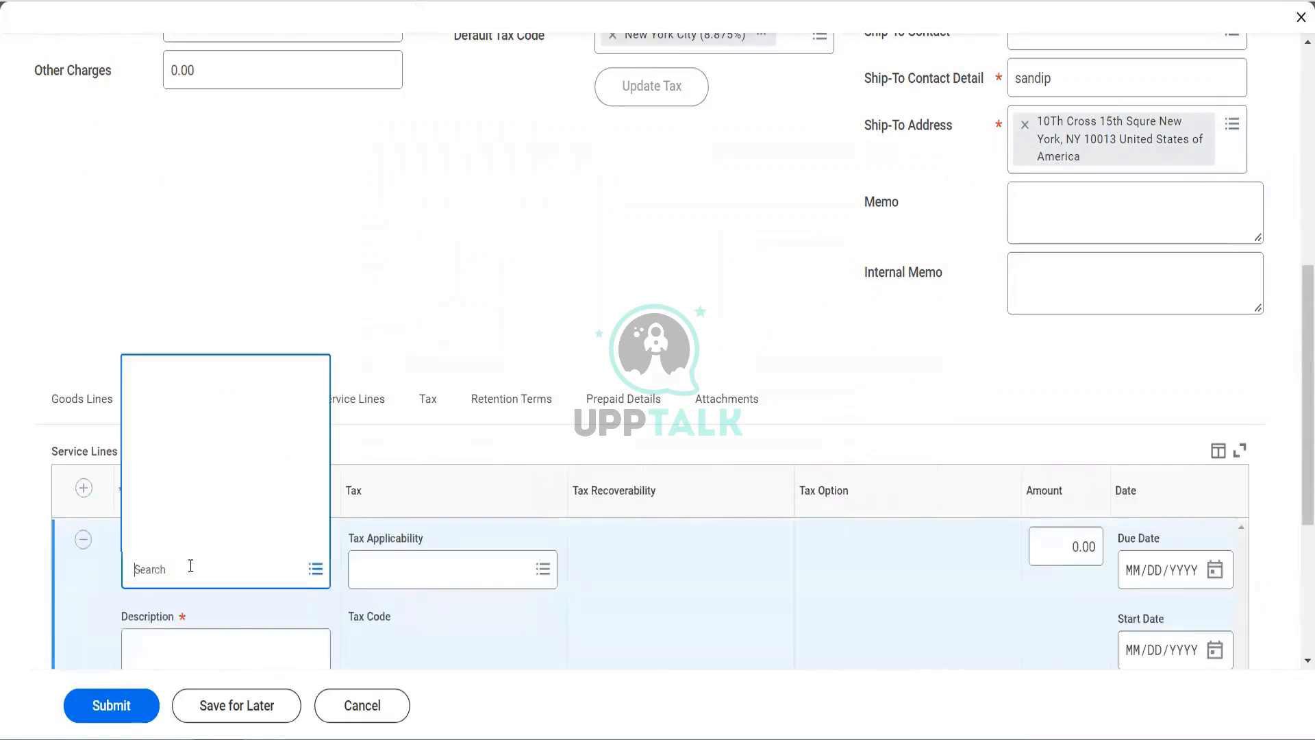
{"action": "type", "text": "build"}
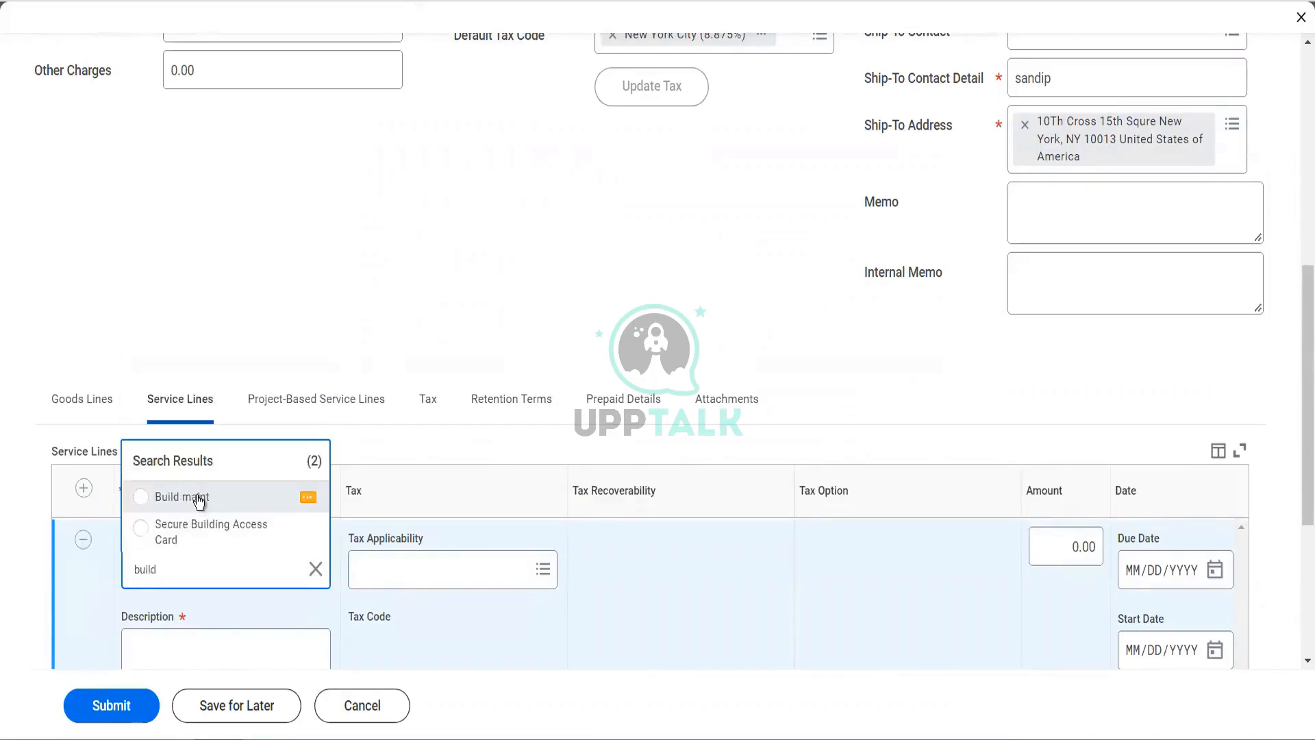
{"action": "left_click", "coordinate": [198, 499]}
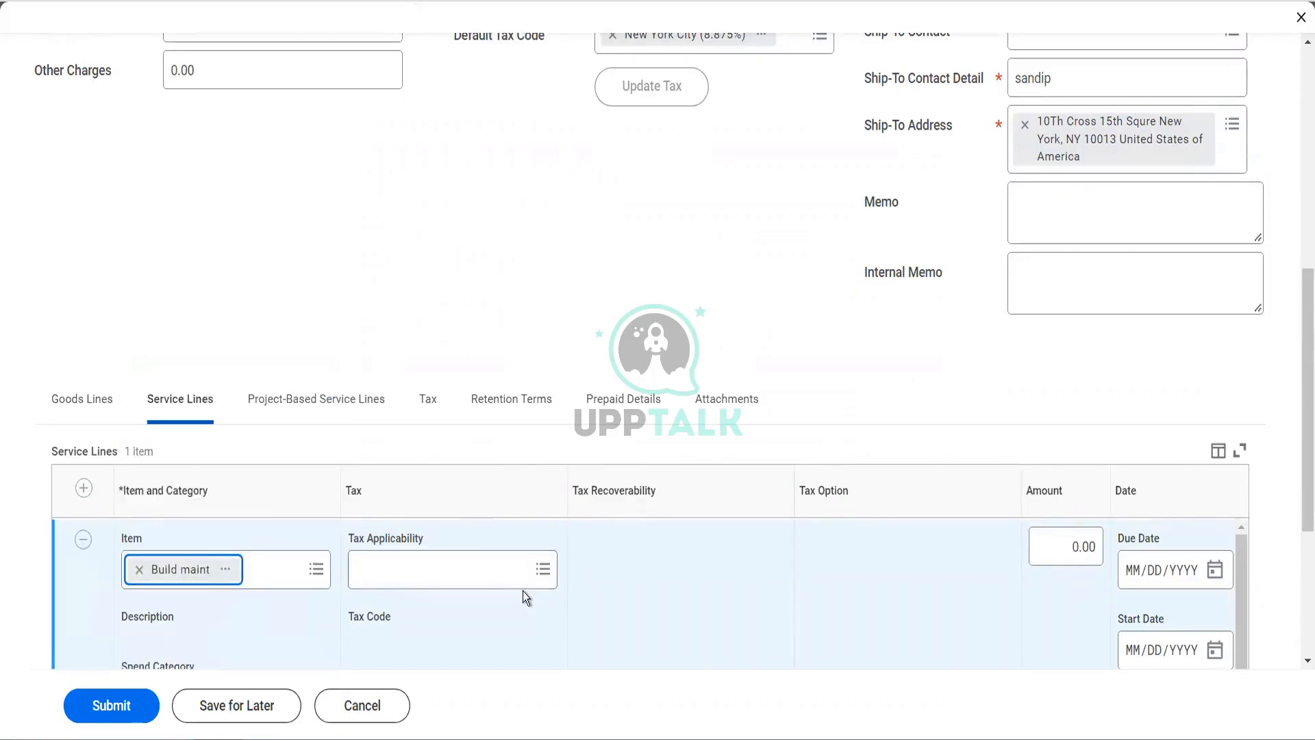
- Set the amount of the Build maint service line to 100
{"action": "scroll", "coordinate": [523, 591], "scroll_direction": "down", "scroll_amount": 2}
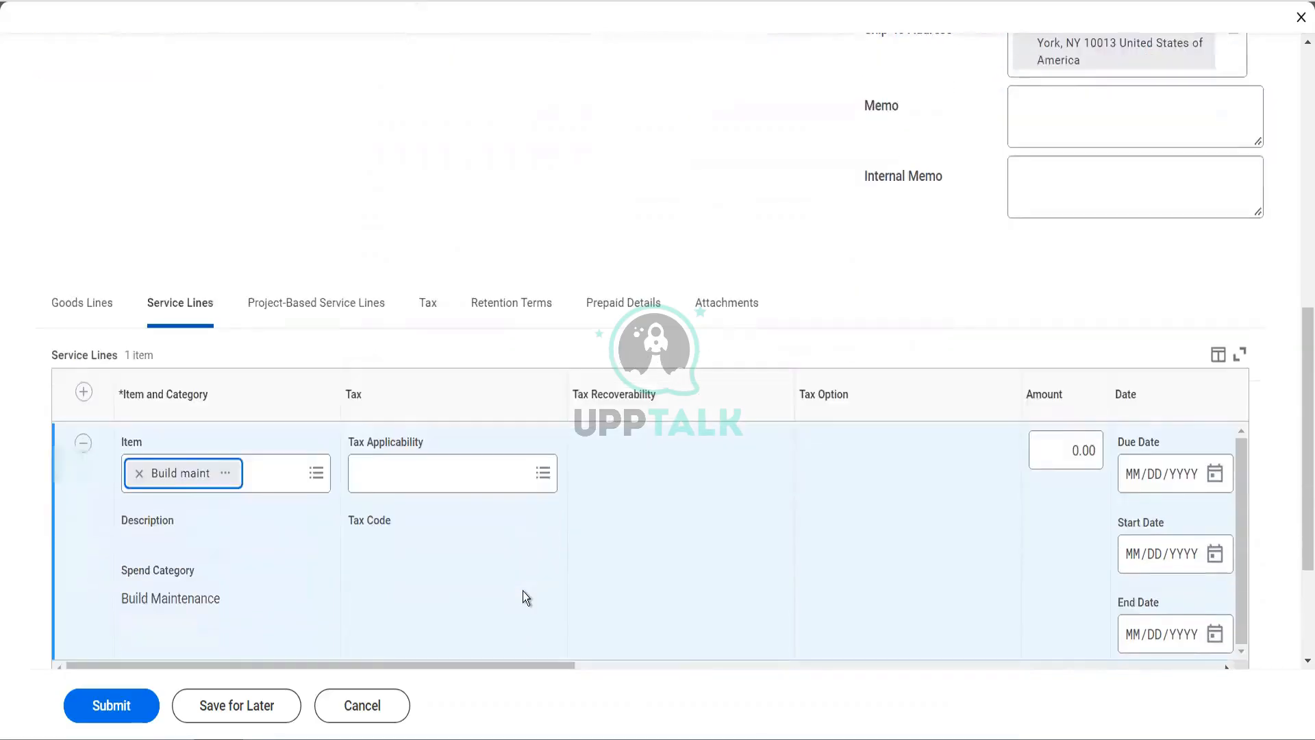
{"action": "left_click", "coordinate": [1088, 434]}
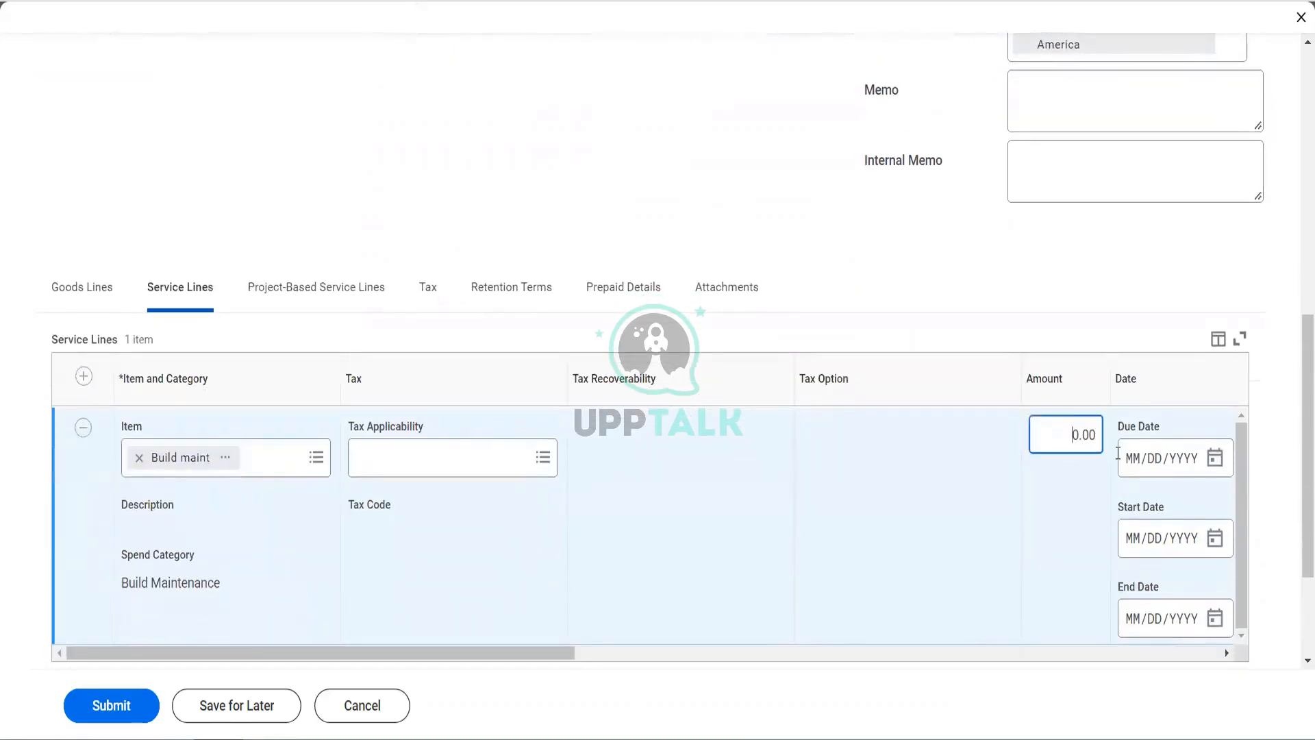
{"action": "type", "text": "100"}
- Set the Build maint service line's due date to 12/22/2022
{"action": "left_click", "coordinate": [1121, 458]}
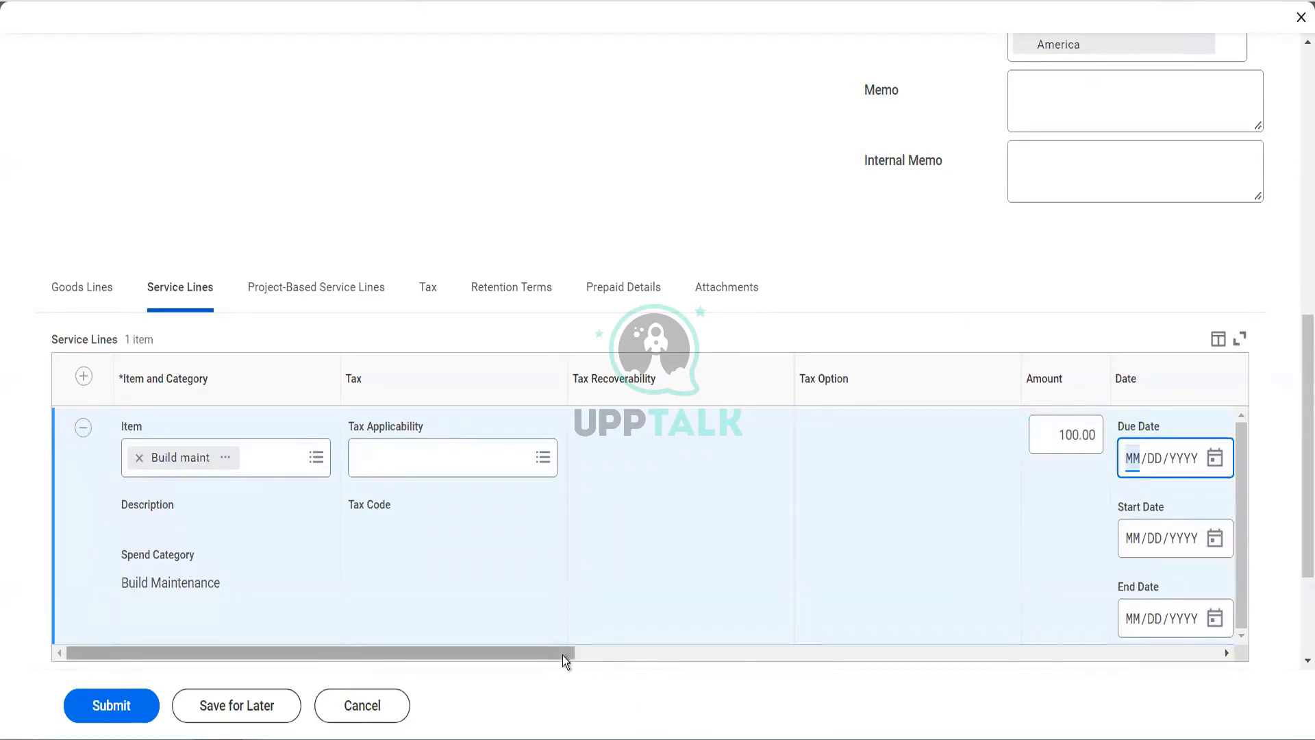
{"action": "left_click_drag", "start_coordinate": [562, 655], "coordinate": [676, 659]}
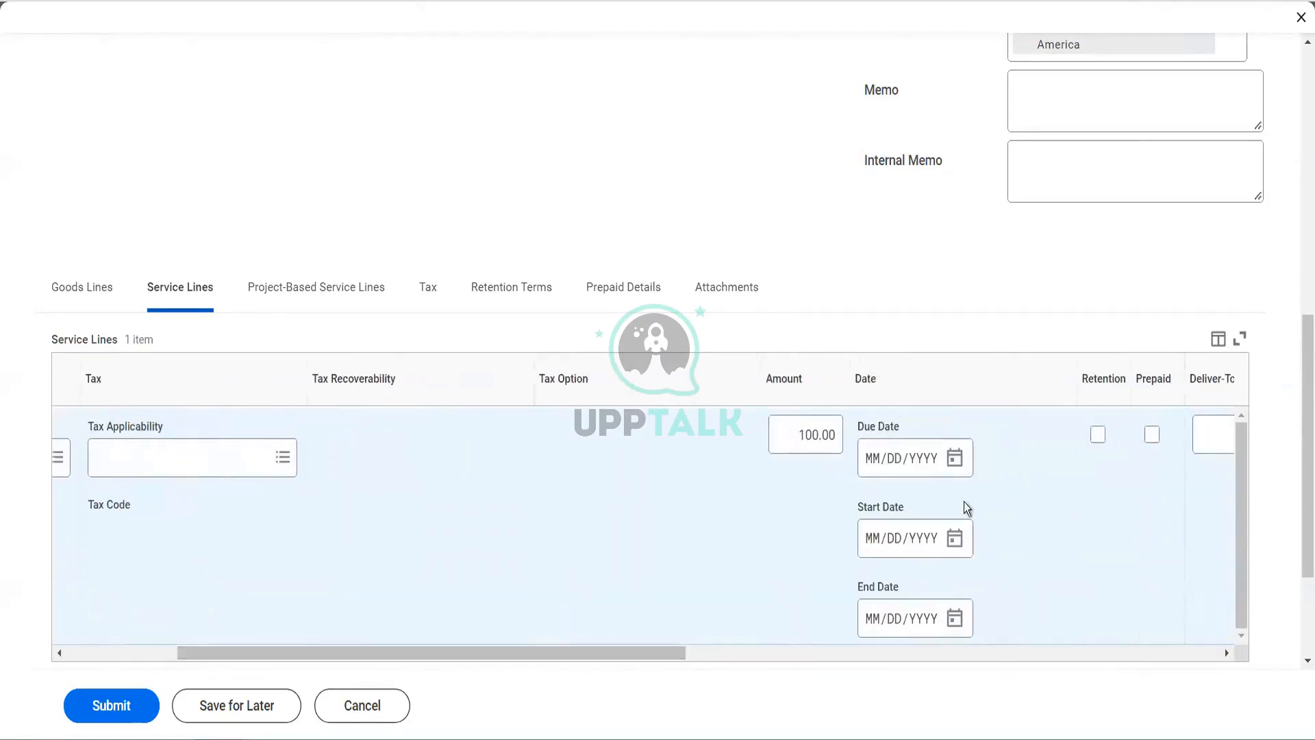
{"action": "left_click", "coordinate": [873, 463]}
{"action": "type", "text": "12/"}
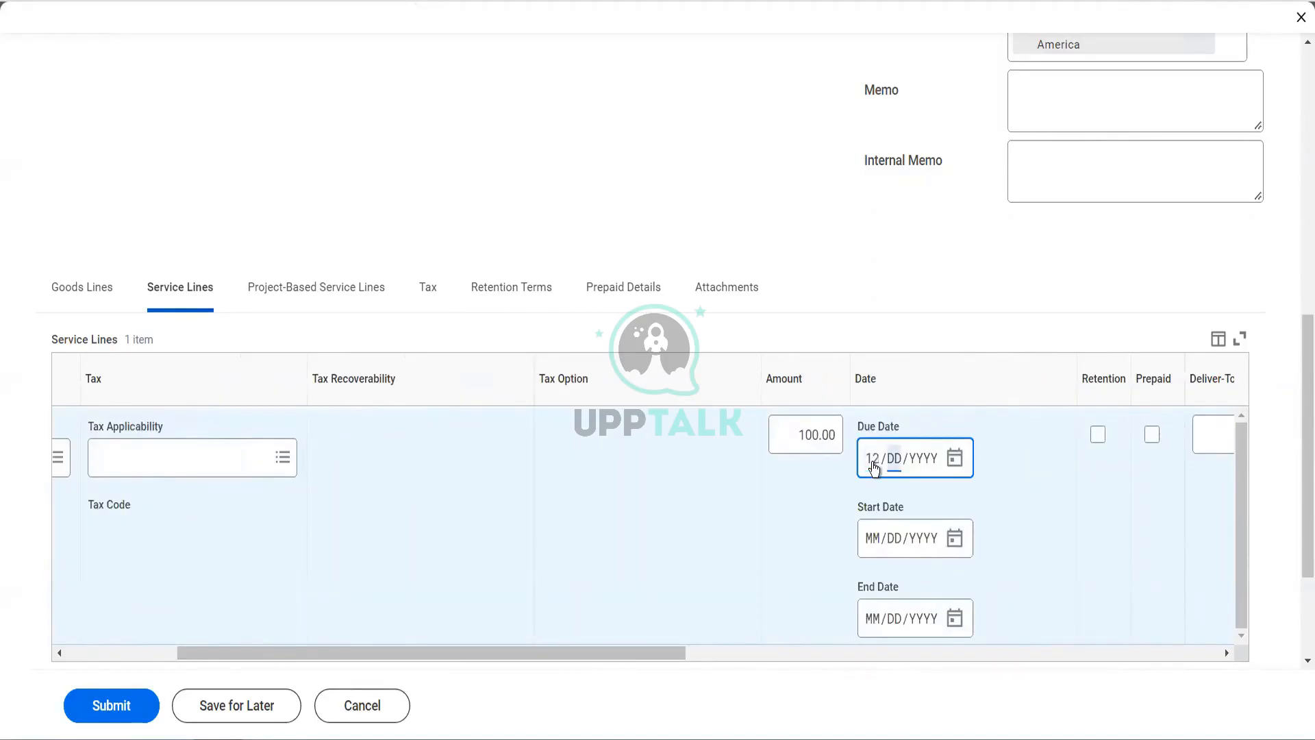
{"action": "type", "text": "20/"}
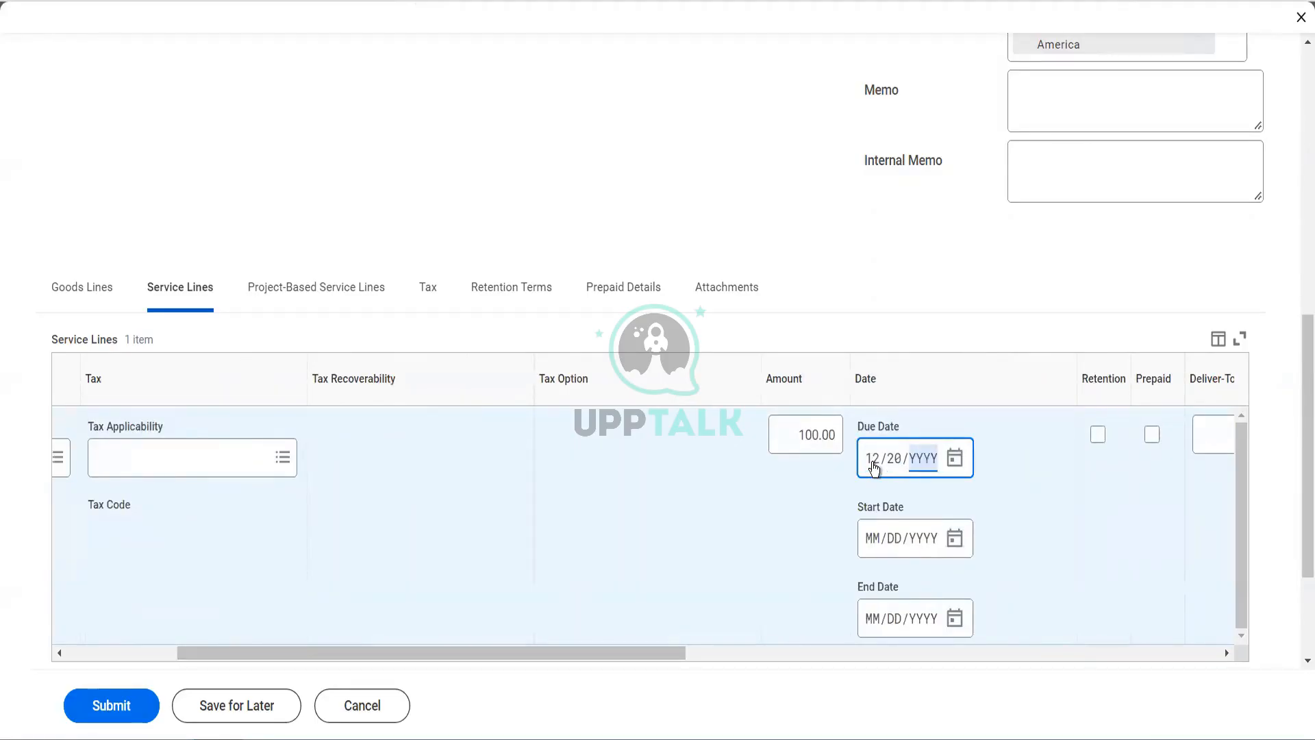
{"action": "left_click", "coordinate": [895, 463]}
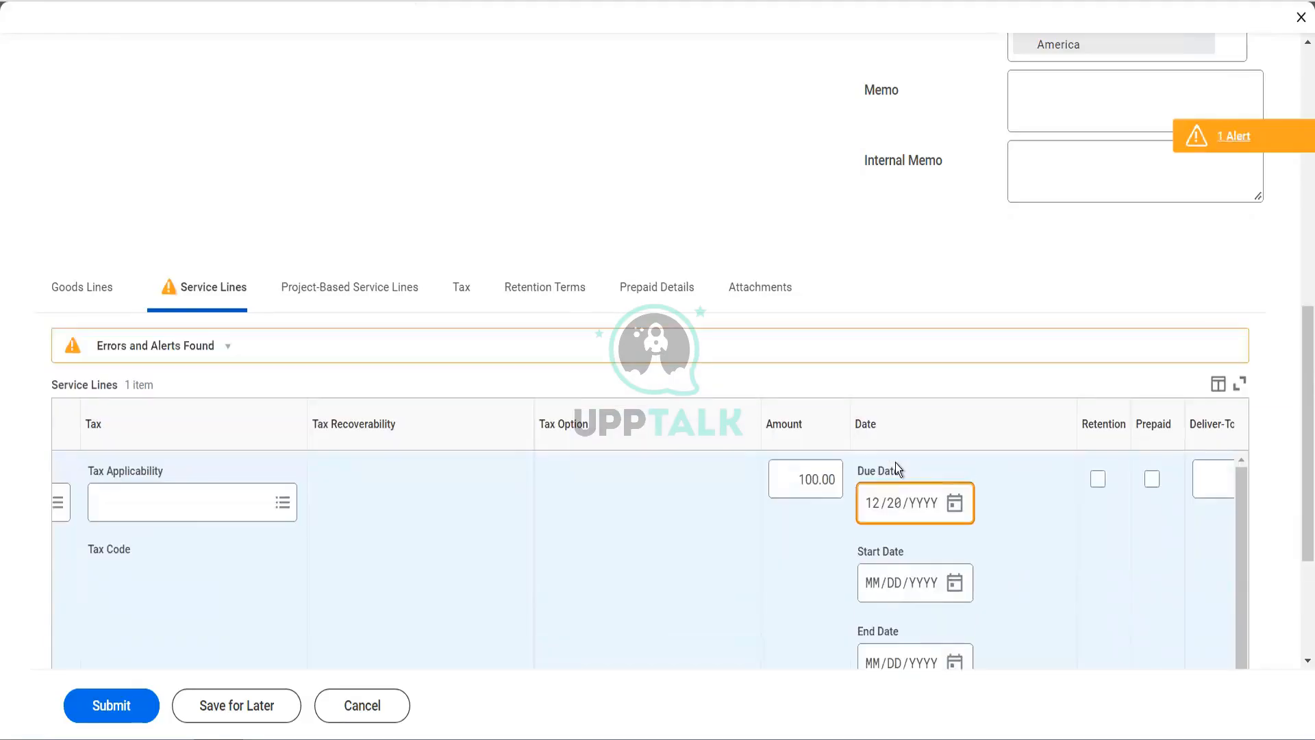
{"action": "left_click", "coordinate": [896, 505]}
{"action": "type", "text": "28"}
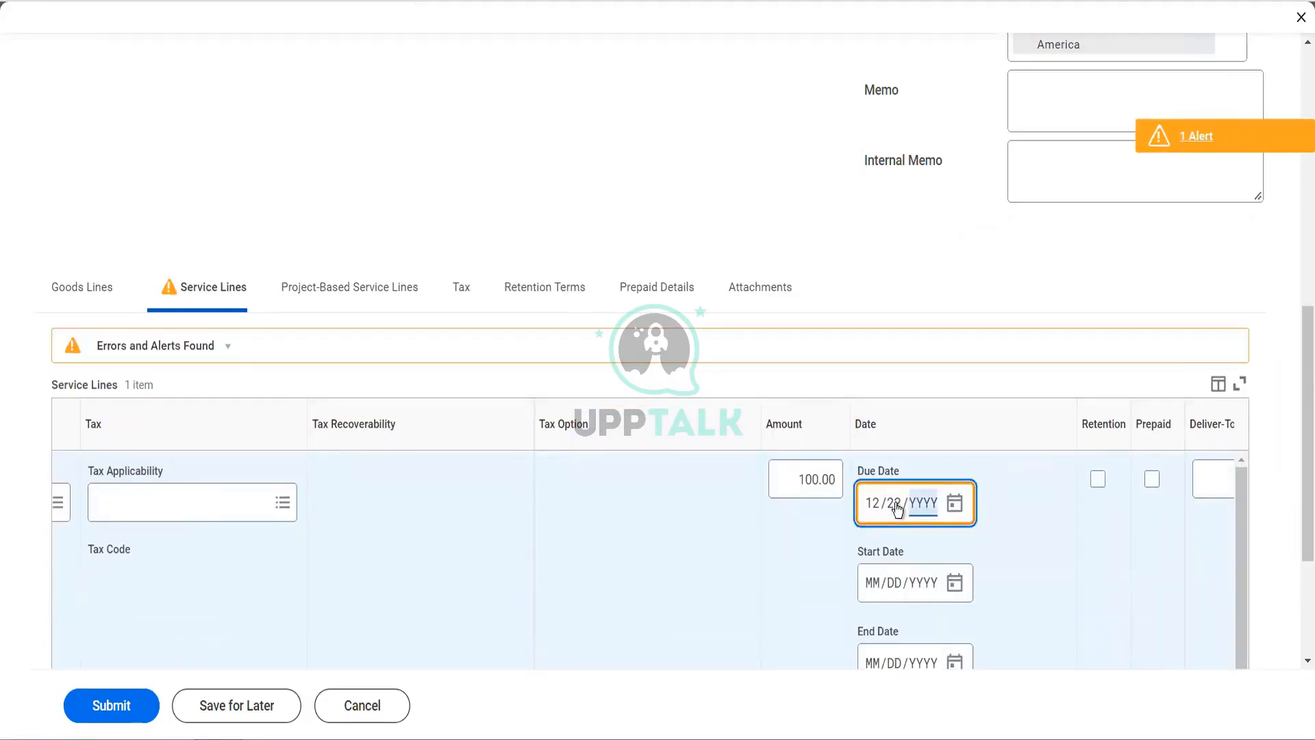
{"action": "key", "text": "Tab"}
{"action": "left_click", "coordinate": [937, 506]}
{"action": "type", "text": "2022"}
{"action": "left_click", "coordinate": [870, 594]}
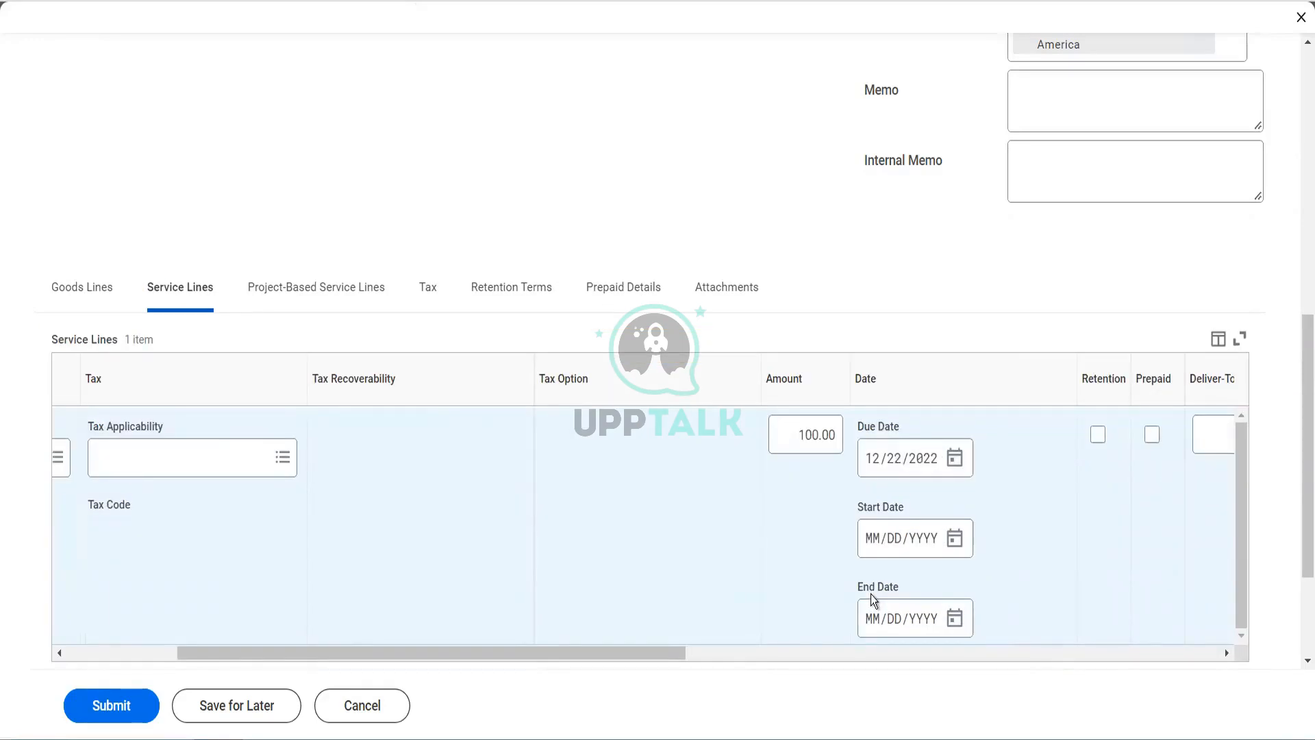
- Set the service line's start date to 01/01/2022 and its end date to 12/31/2022
{"action": "left_click", "coordinate": [872, 541]}
{"action": "type", "text": "01012022"}
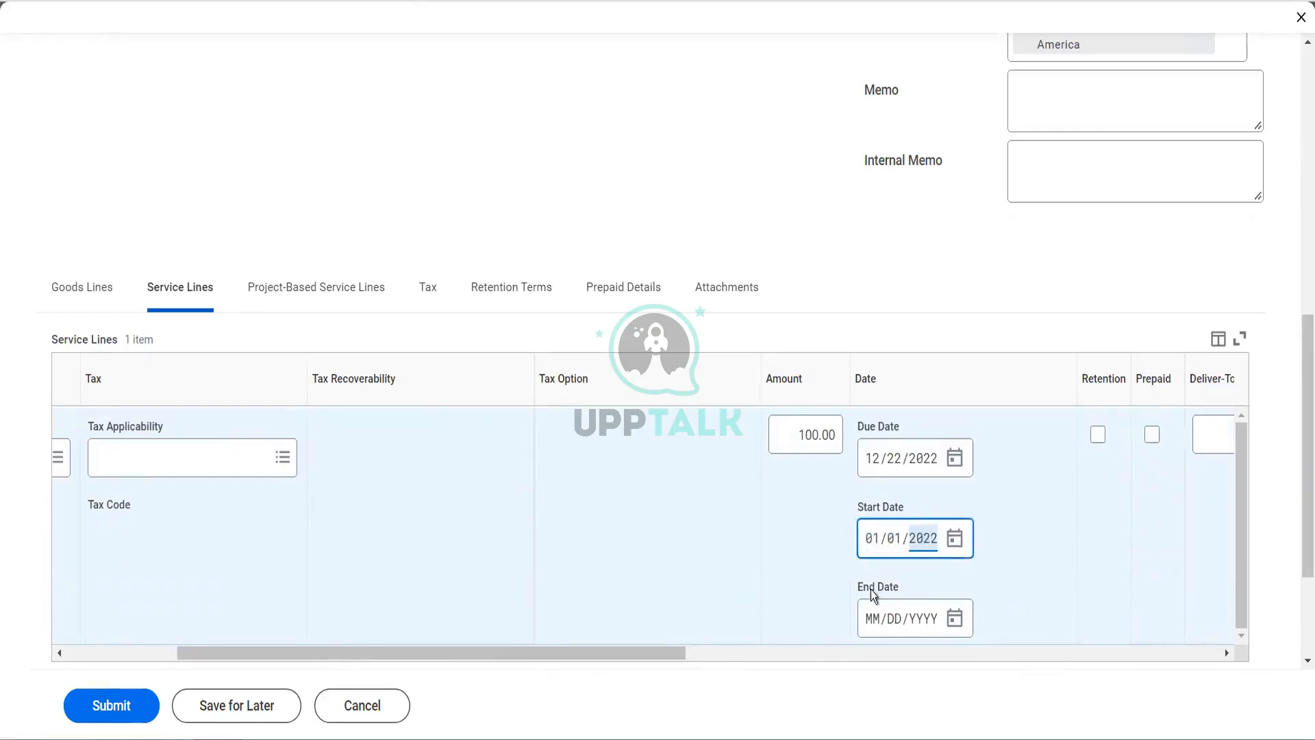
{"action": "left_click", "coordinate": [874, 621]}
{"action": "type", "text": "12/"}
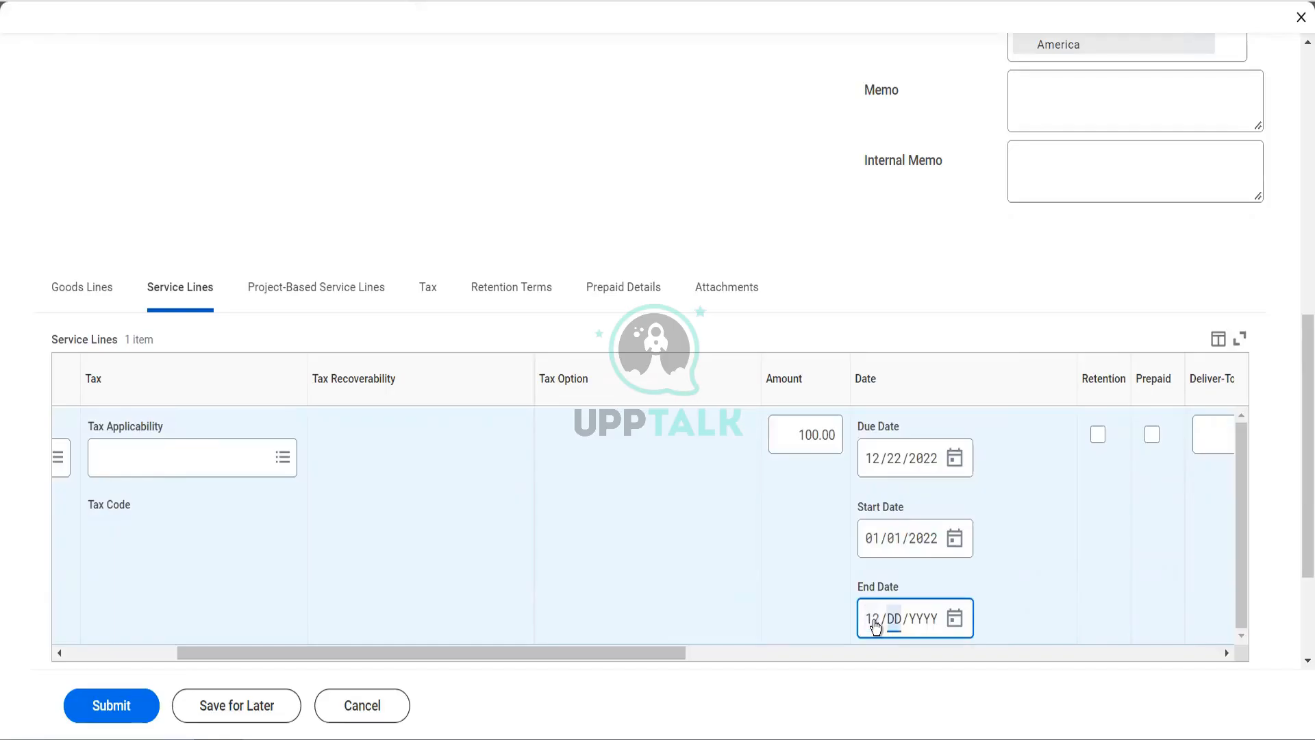
{"action": "type", "text": "31/2022"}
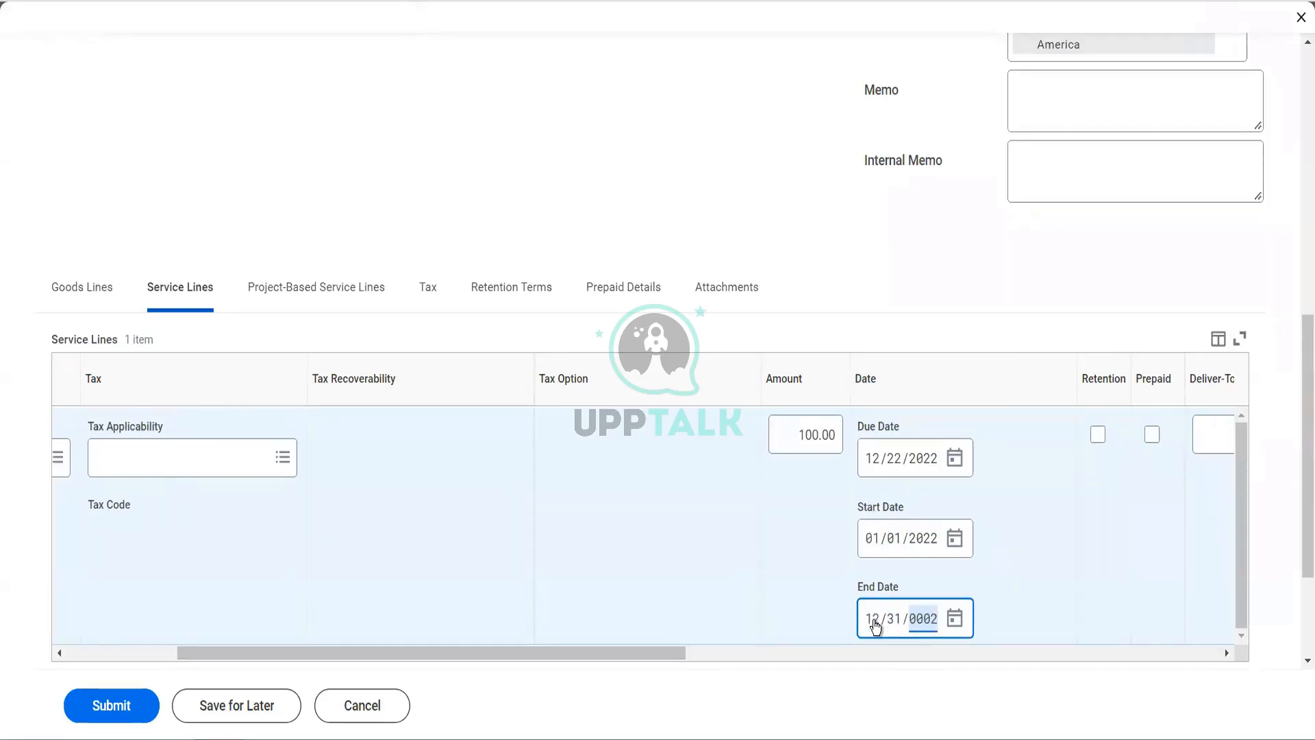
- Check the remaining service line columns and submit the purchase order
{"action": "left_click_drag", "start_coordinate": [648, 655], "coordinate": [1206, 613]}
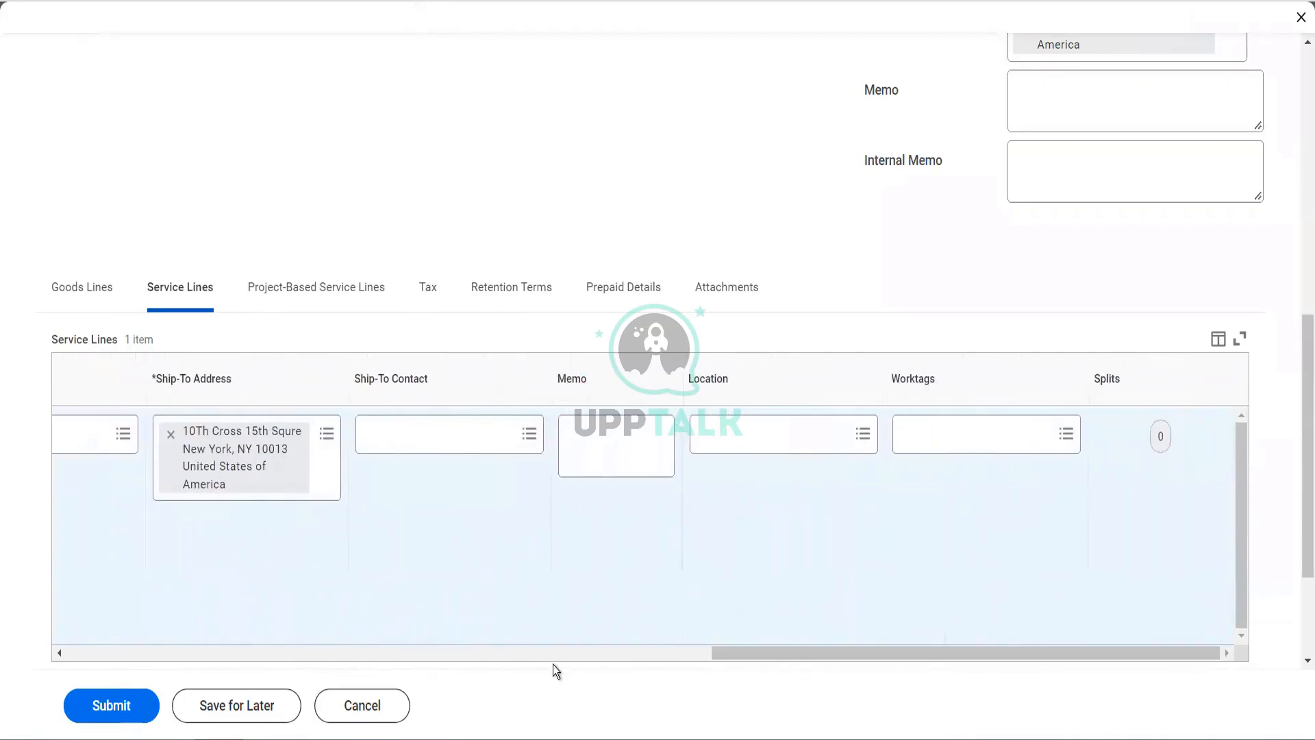
{"action": "left_click", "coordinate": [111, 705]}
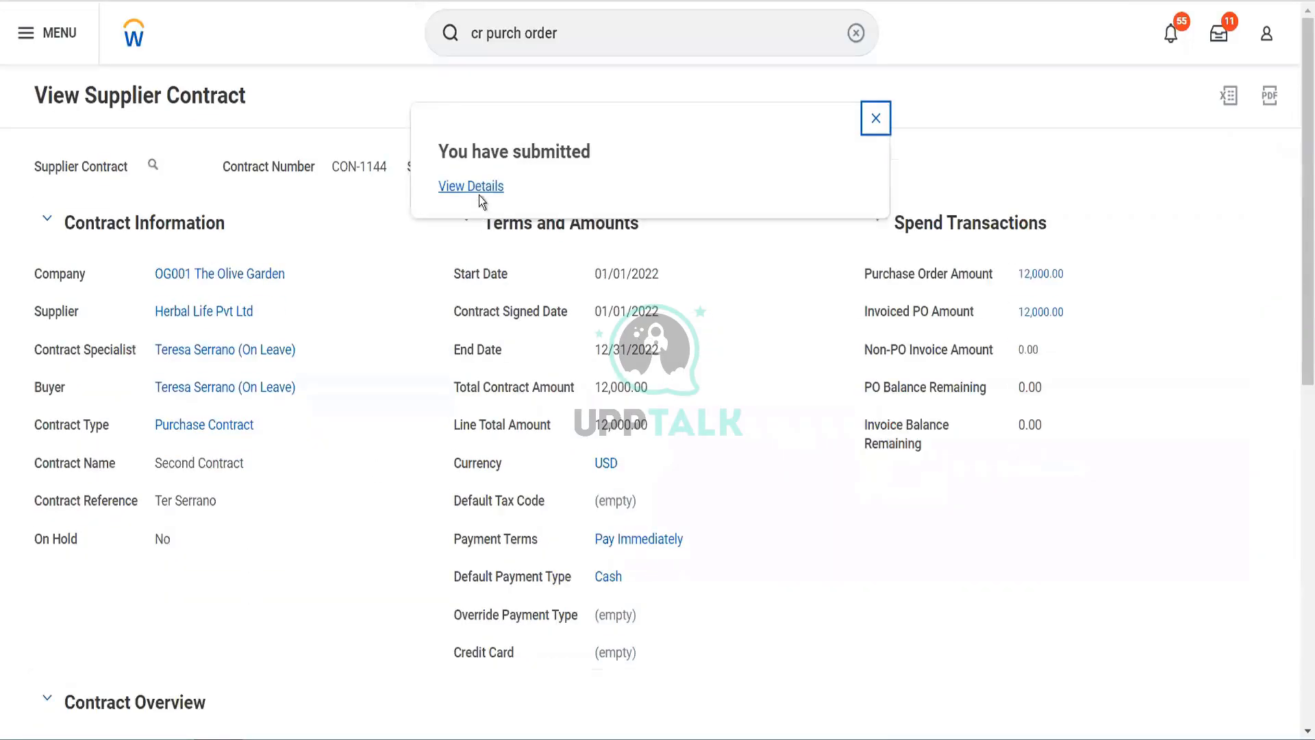
- Open the submitted purchase order from its submission details and issue it to Herbal Life Pvt Ltd
{"action": "left_click", "coordinate": [479, 190]}
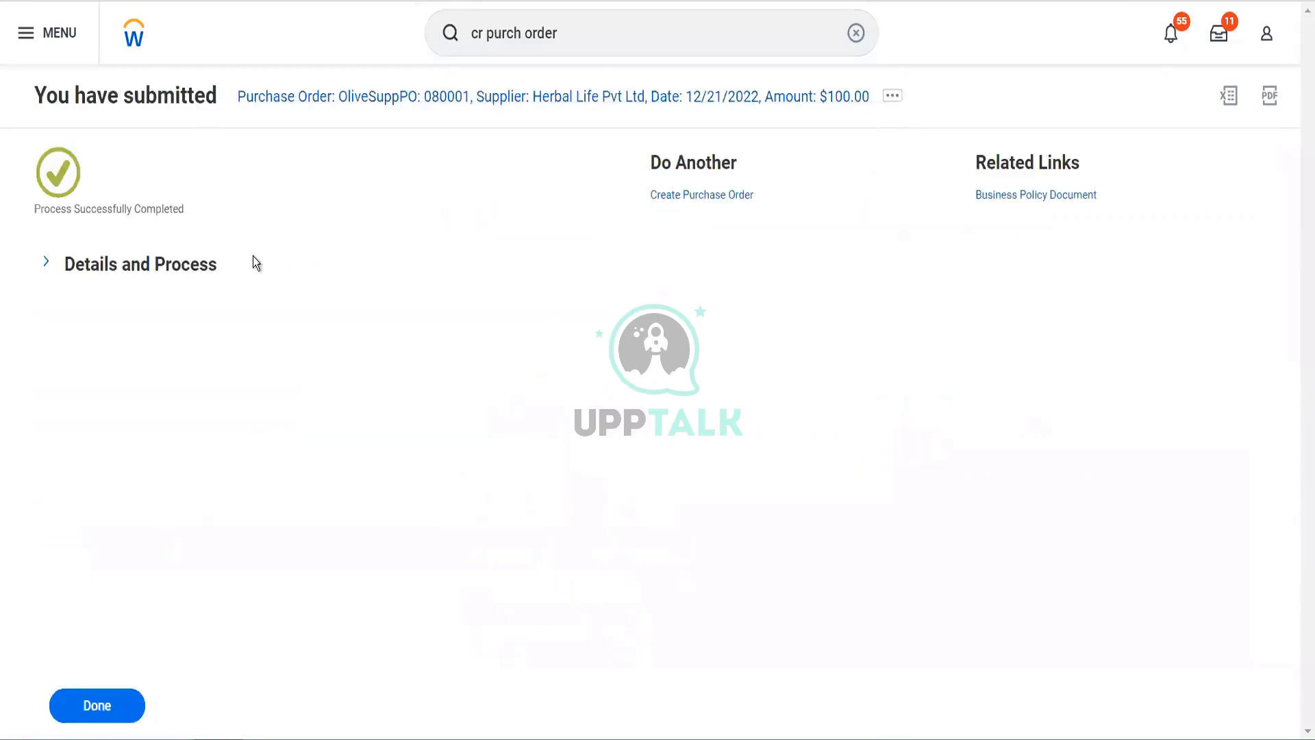
{"action": "left_click", "coordinate": [170, 268]}
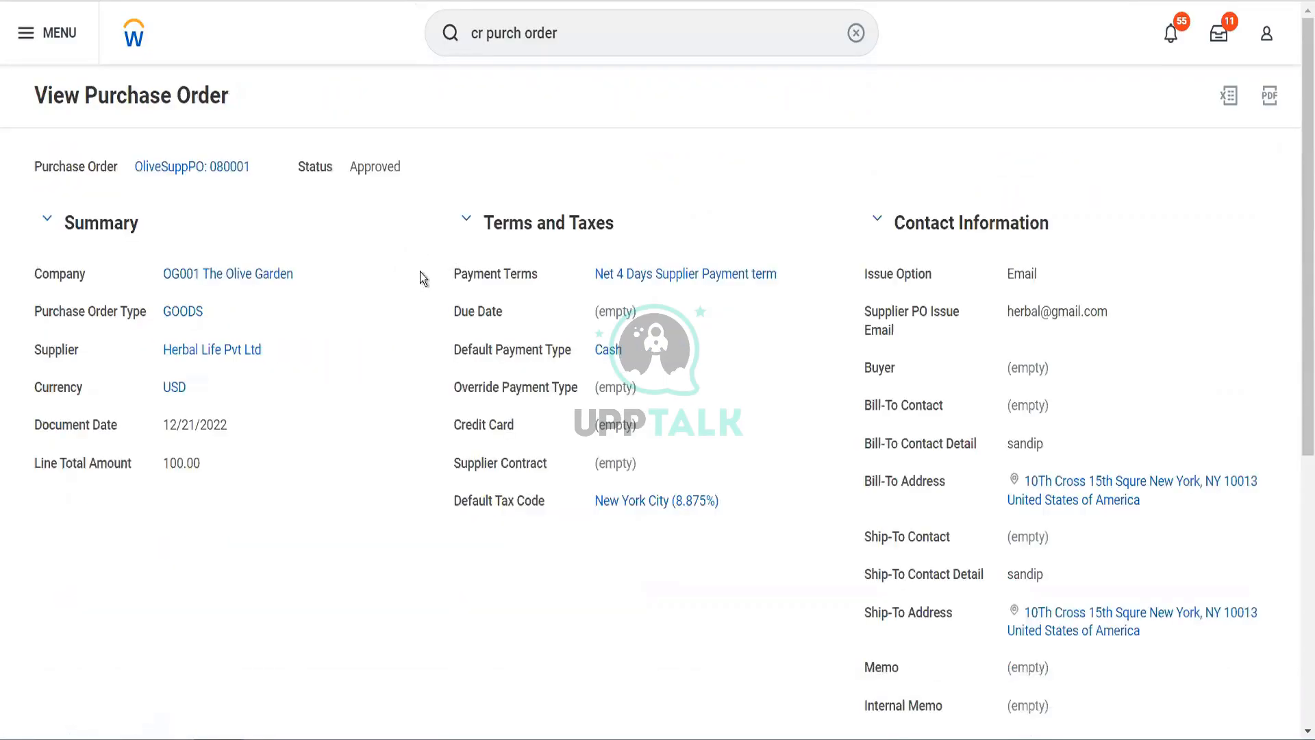
{"action": "left_click", "coordinate": [262, 172]}
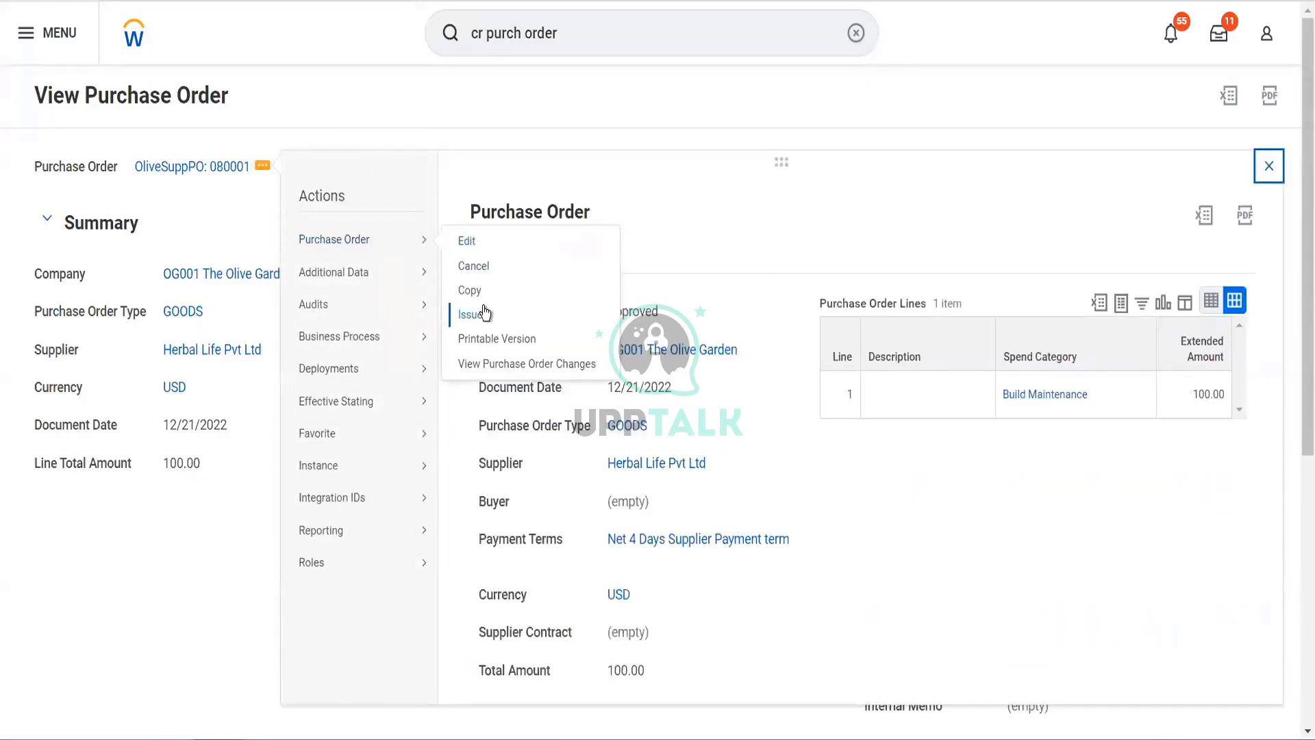
{"action": "left_click", "coordinate": [482, 307]}
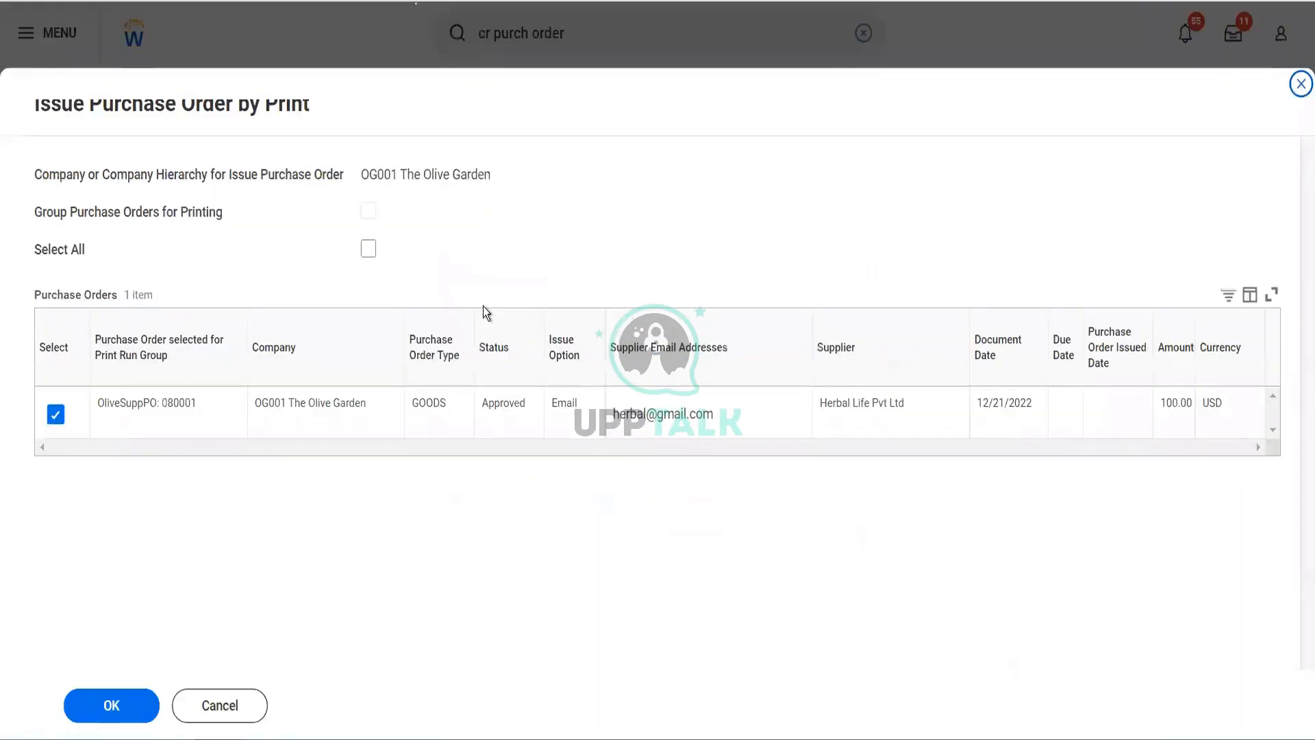
{"action": "left_click", "coordinate": [132, 702]}
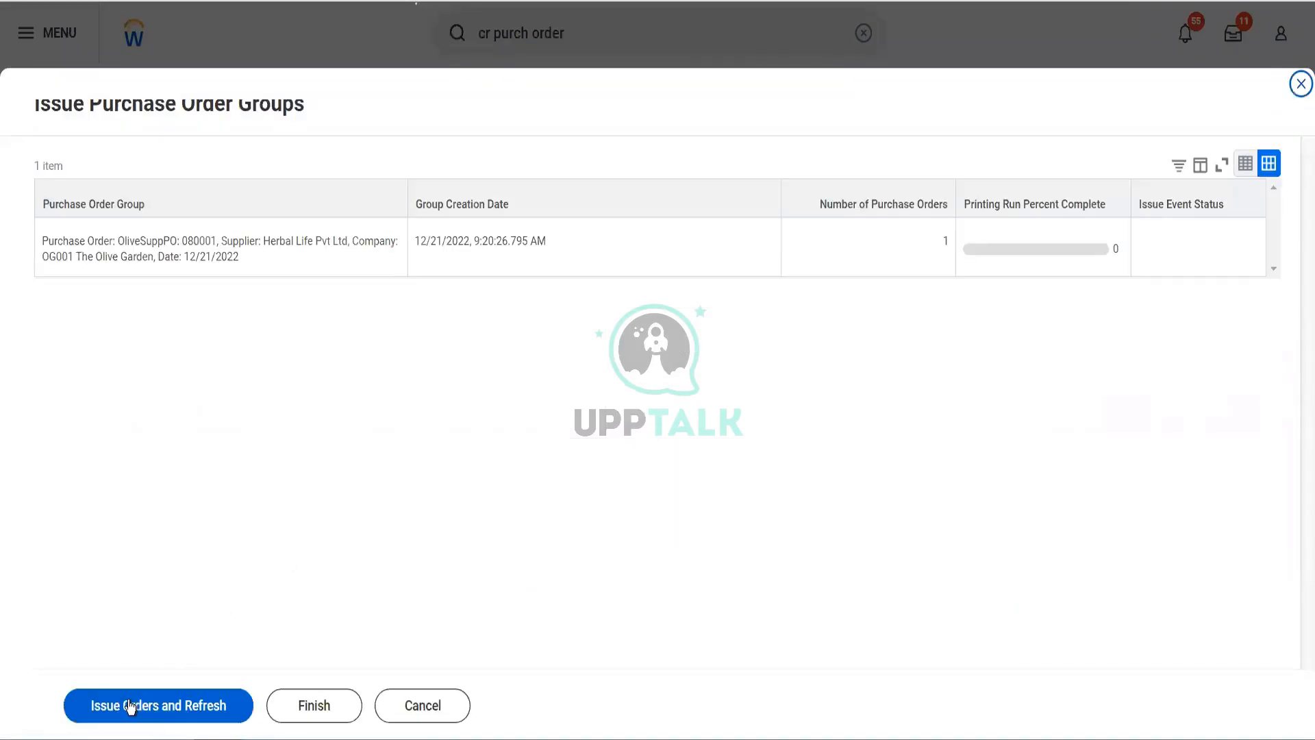
{"action": "left_click", "coordinate": [192, 706]}
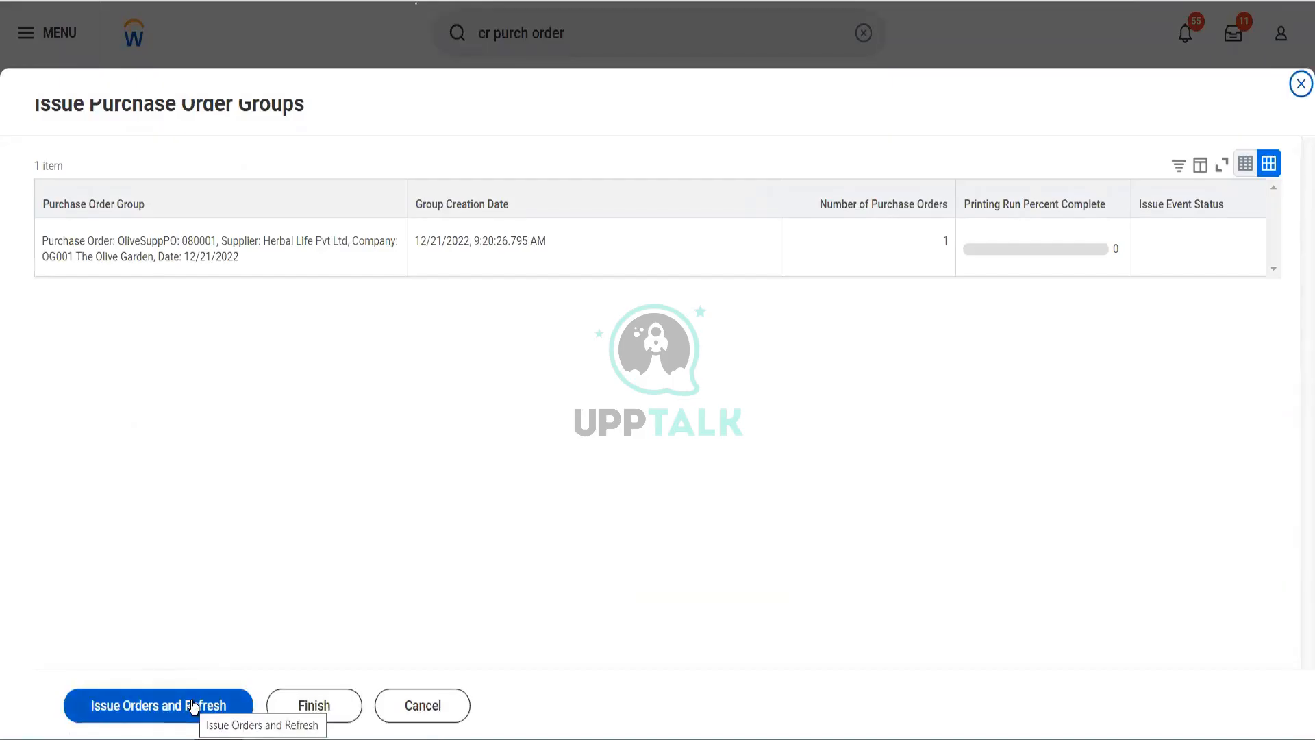
{"action": "left_click", "coordinate": [192, 705]}
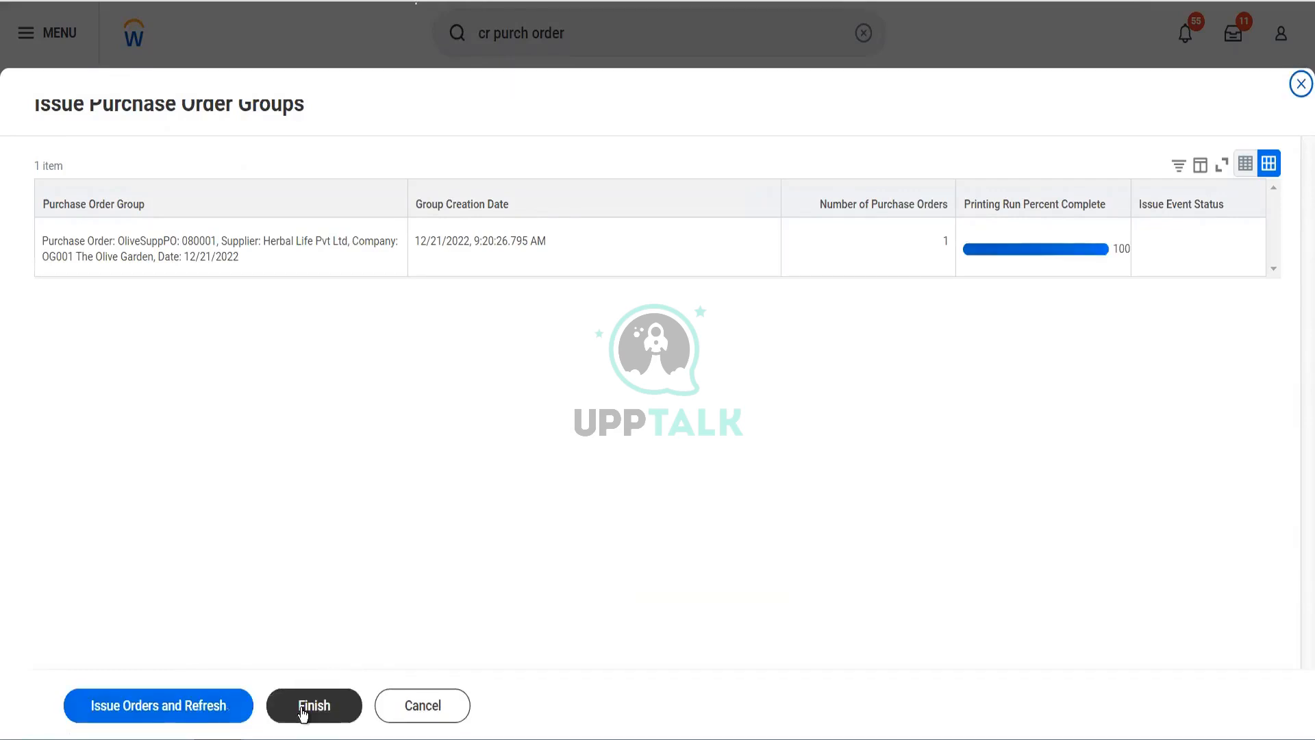
{"action": "left_click", "coordinate": [216, 712]}
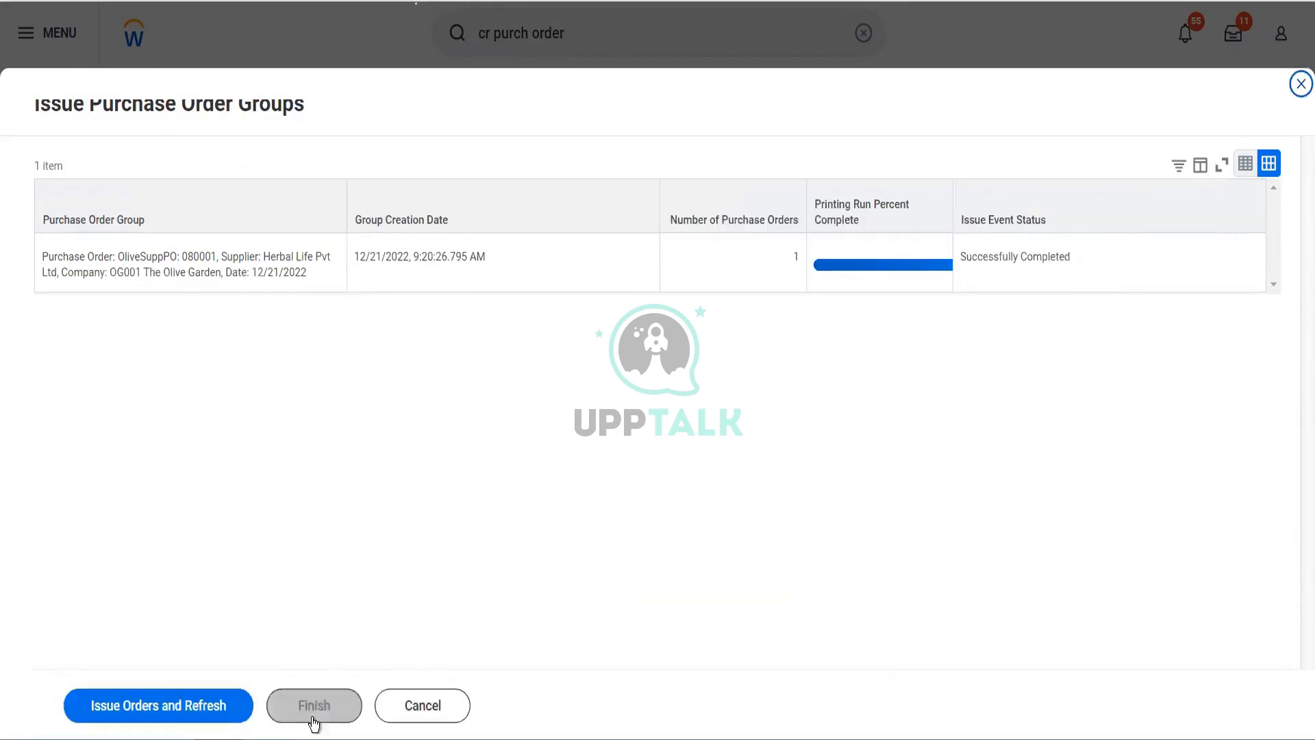
{"action": "left_click", "coordinate": [315, 713]}
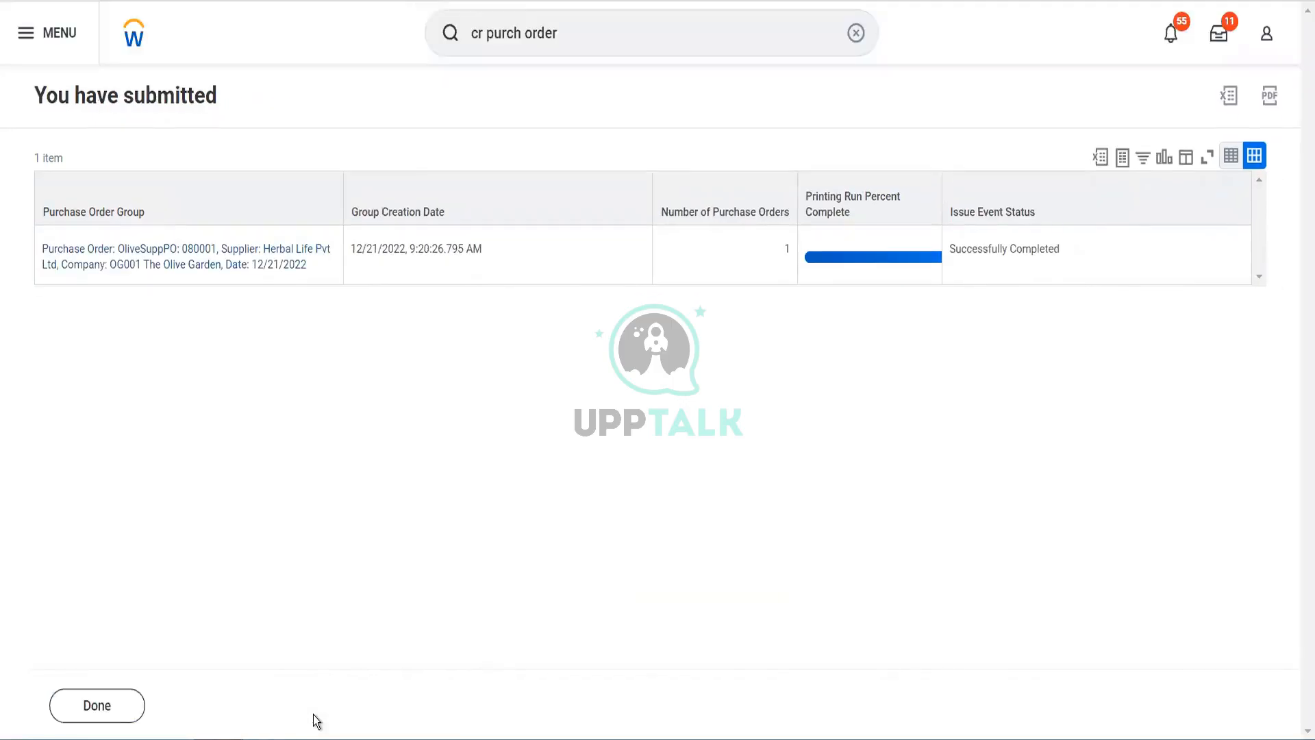
- Open the issued purchase order from the printed order group and examine the Build maint service line's details and available actions
{"action": "left_click", "coordinate": [234, 260]}
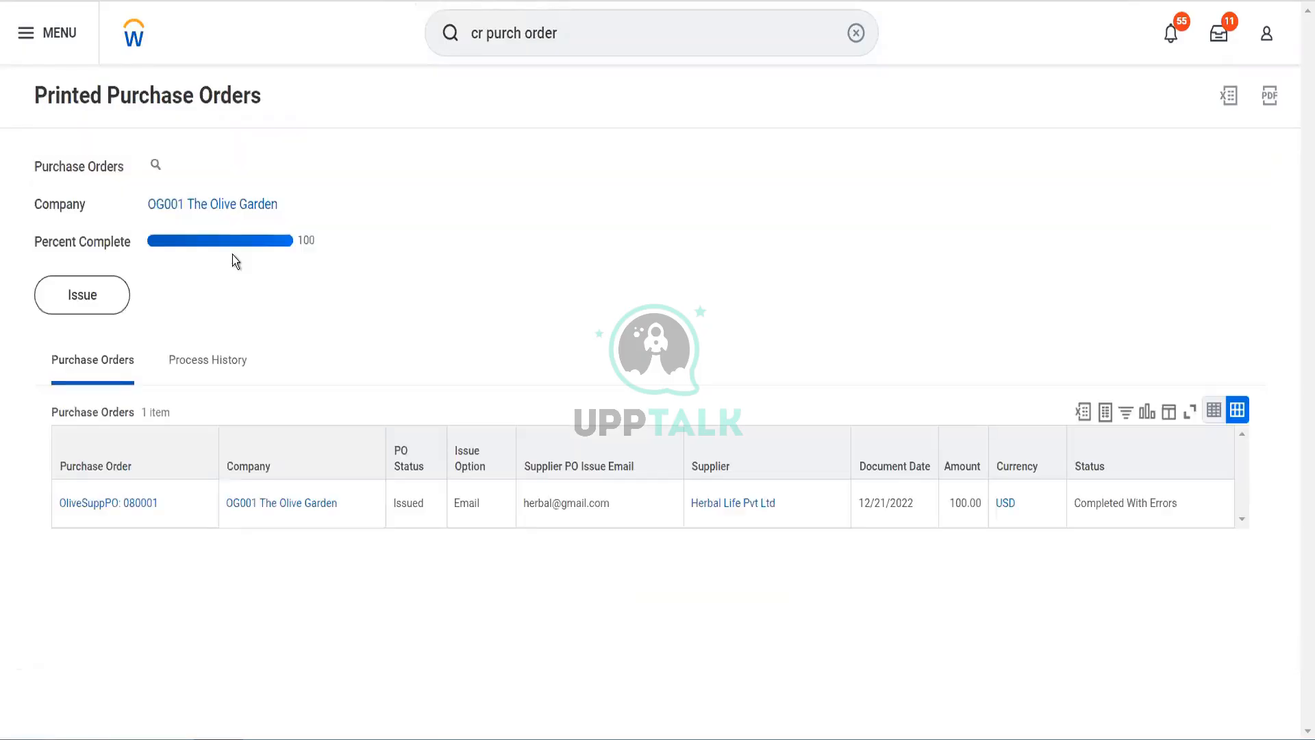
{"action": "left_click", "coordinate": [89, 504]}
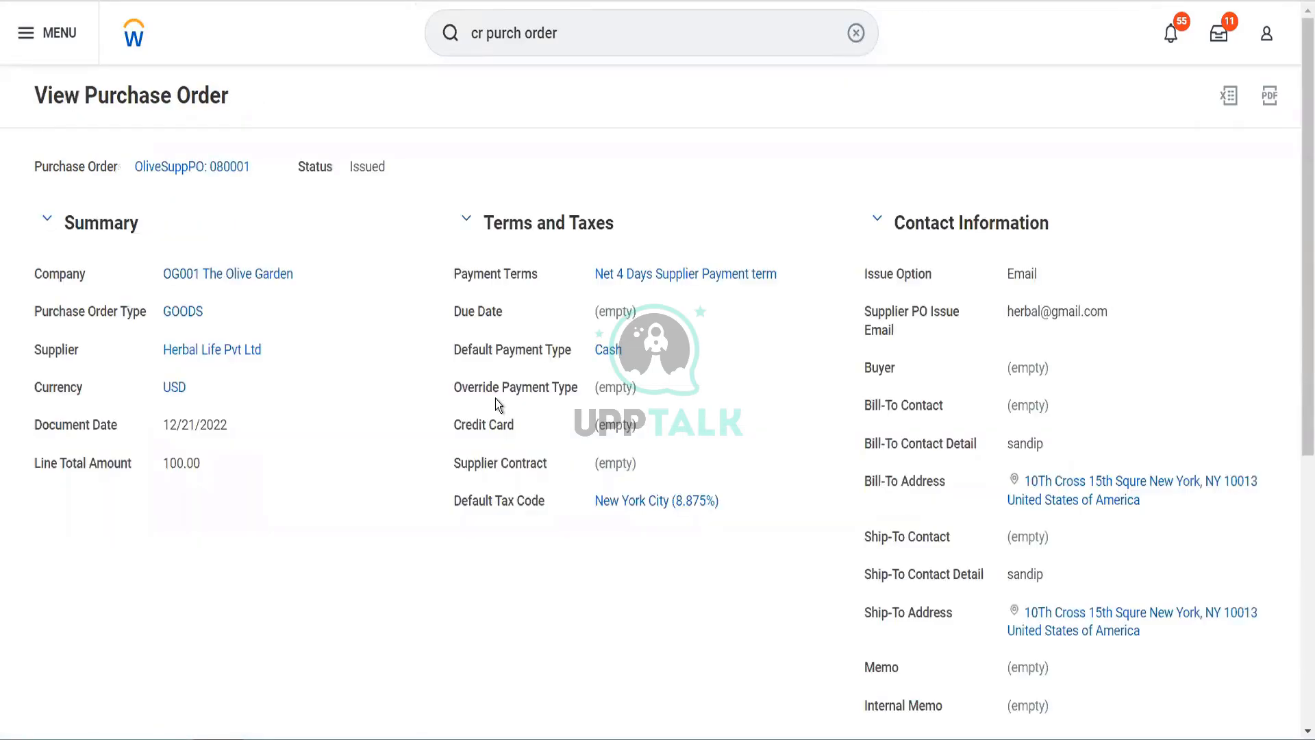
{"action": "scroll", "coordinate": [495, 399], "scroll_direction": "down", "scroll_amount": 6}
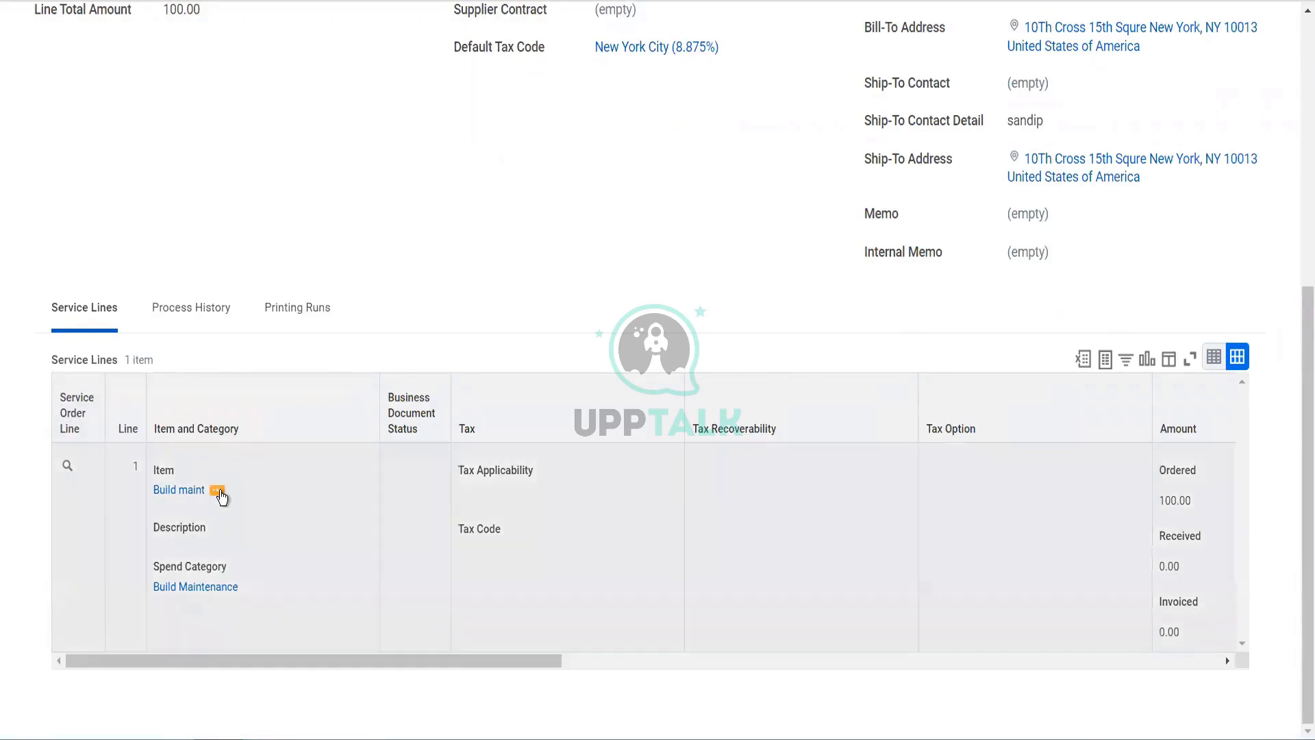
{"action": "left_click", "coordinate": [83, 468]}
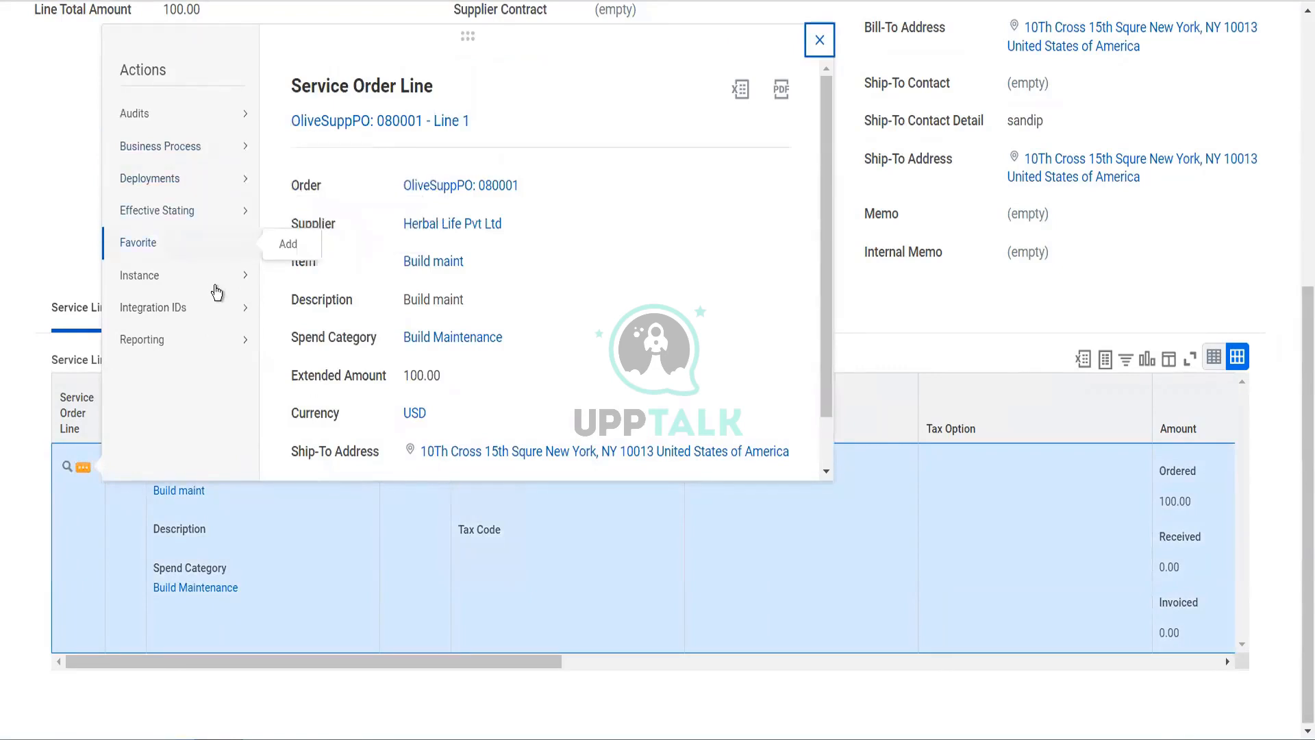
{"action": "mouse_move", "coordinate": [251, 248]}
{"action": "mouse_move", "coordinate": [220, 352]}
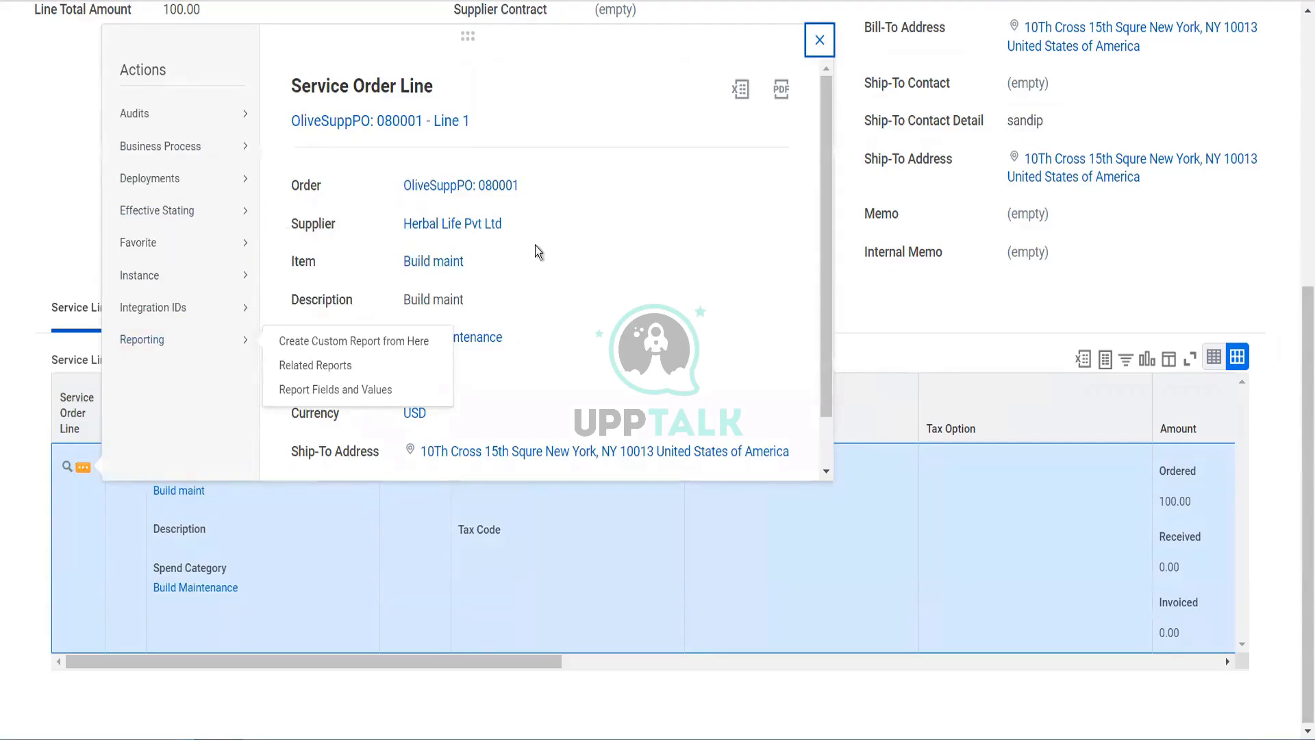
{"action": "left_click", "coordinate": [845, 259]}
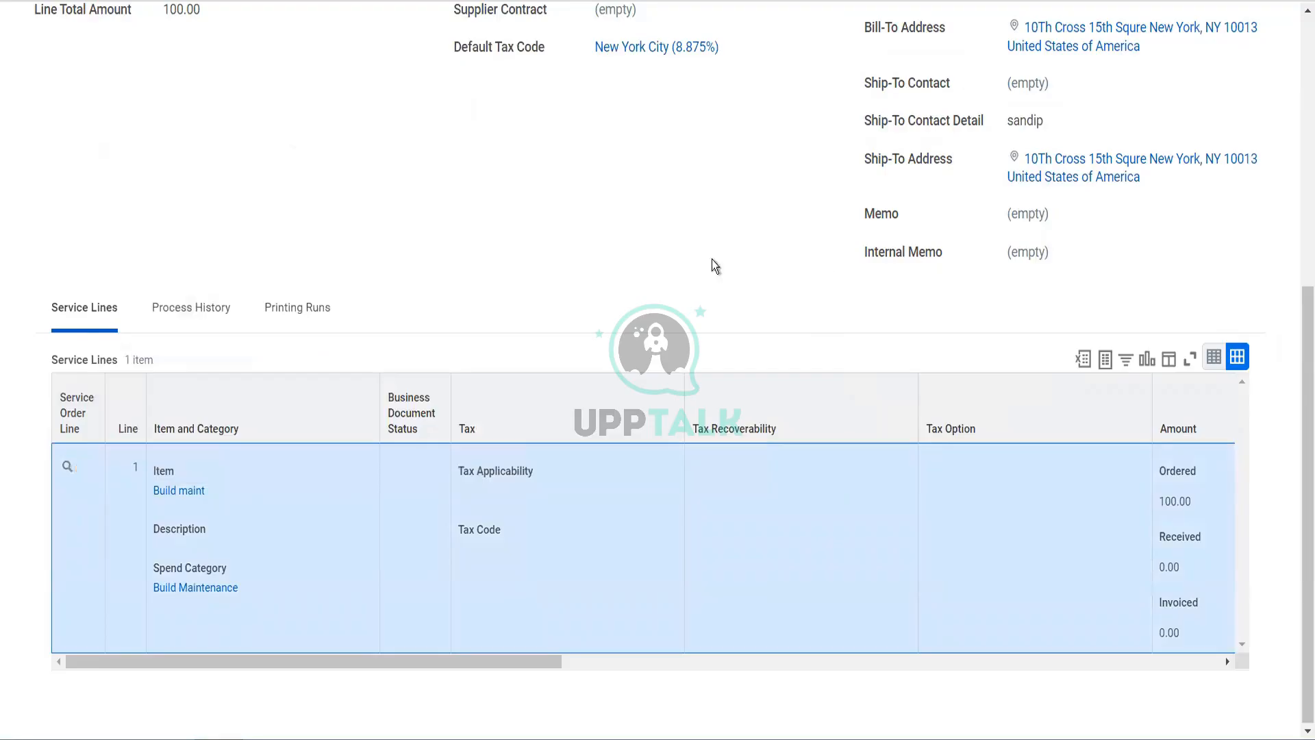
- Create a receipt for the issued purchase order with Fully Receive enabled and submit it
{"action": "scroll", "coordinate": [627, 231], "scroll_direction": "up", "scroll_amount": 5}
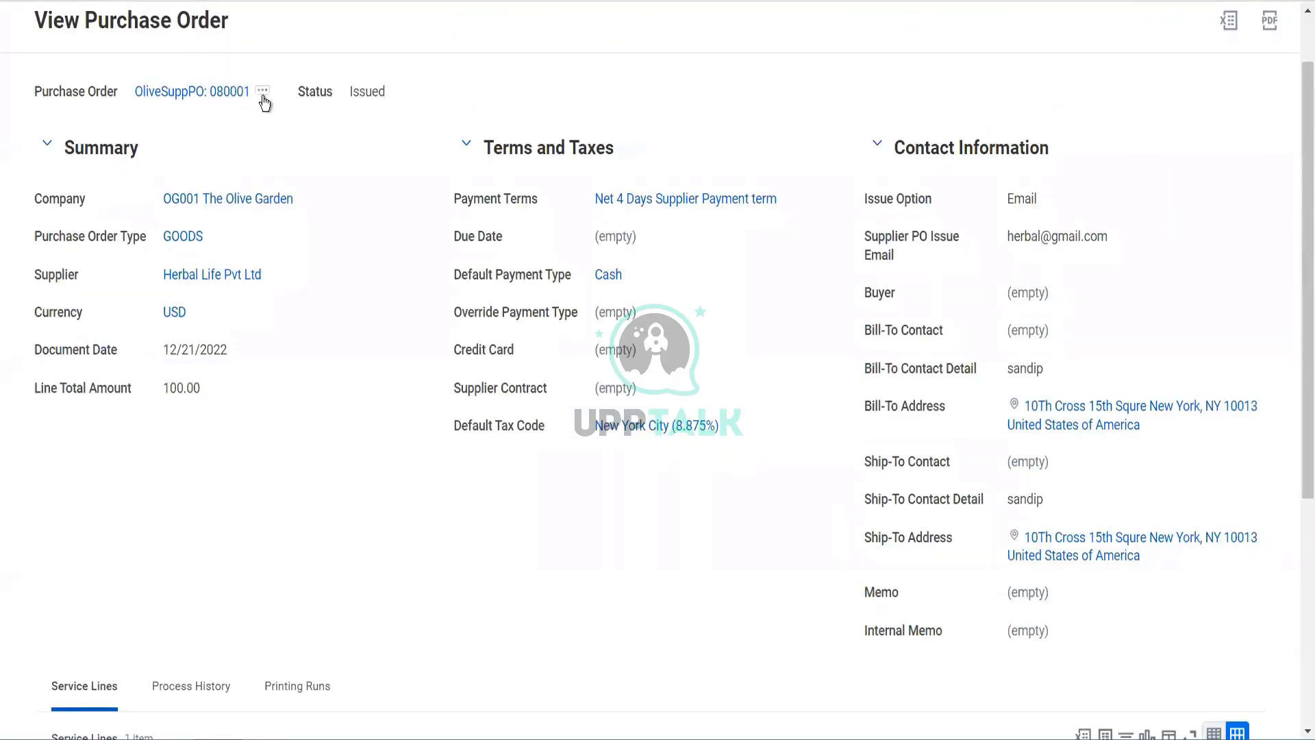
{"action": "left_click", "coordinate": [263, 93]}
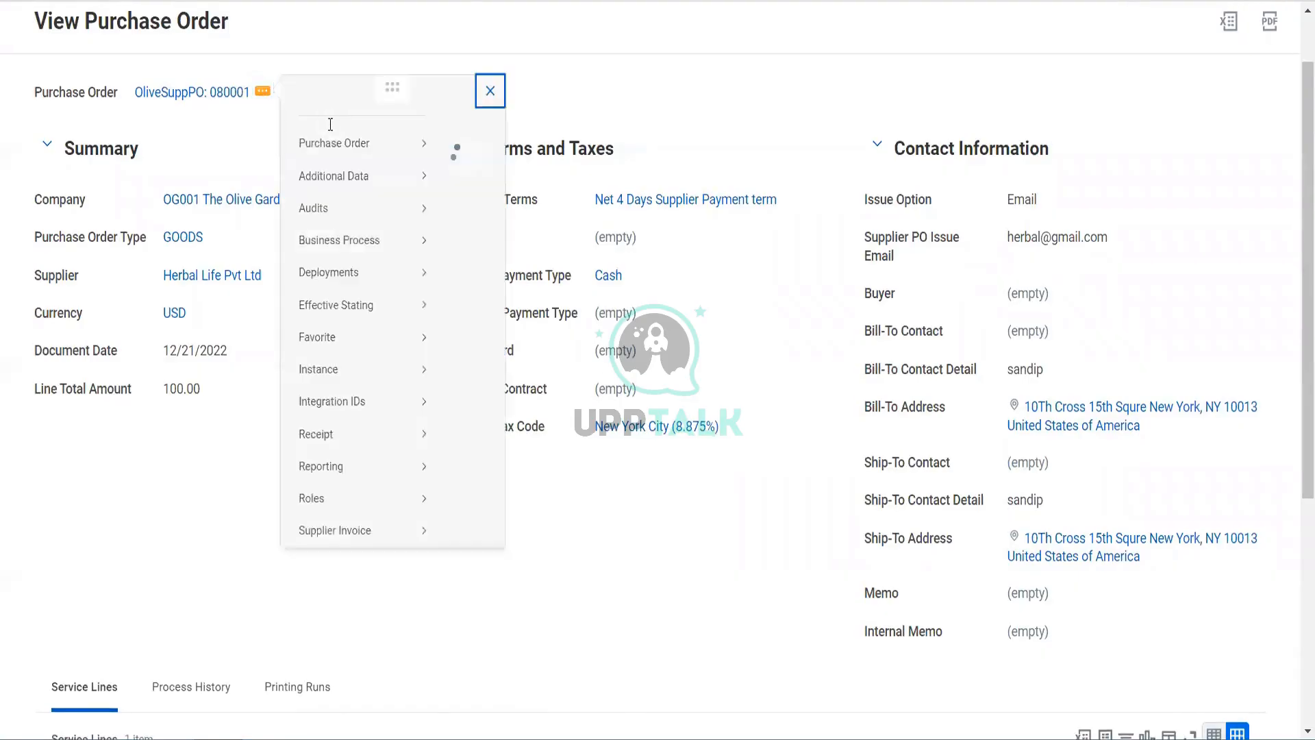
{"action": "mouse_move", "coordinate": [382, 168]}
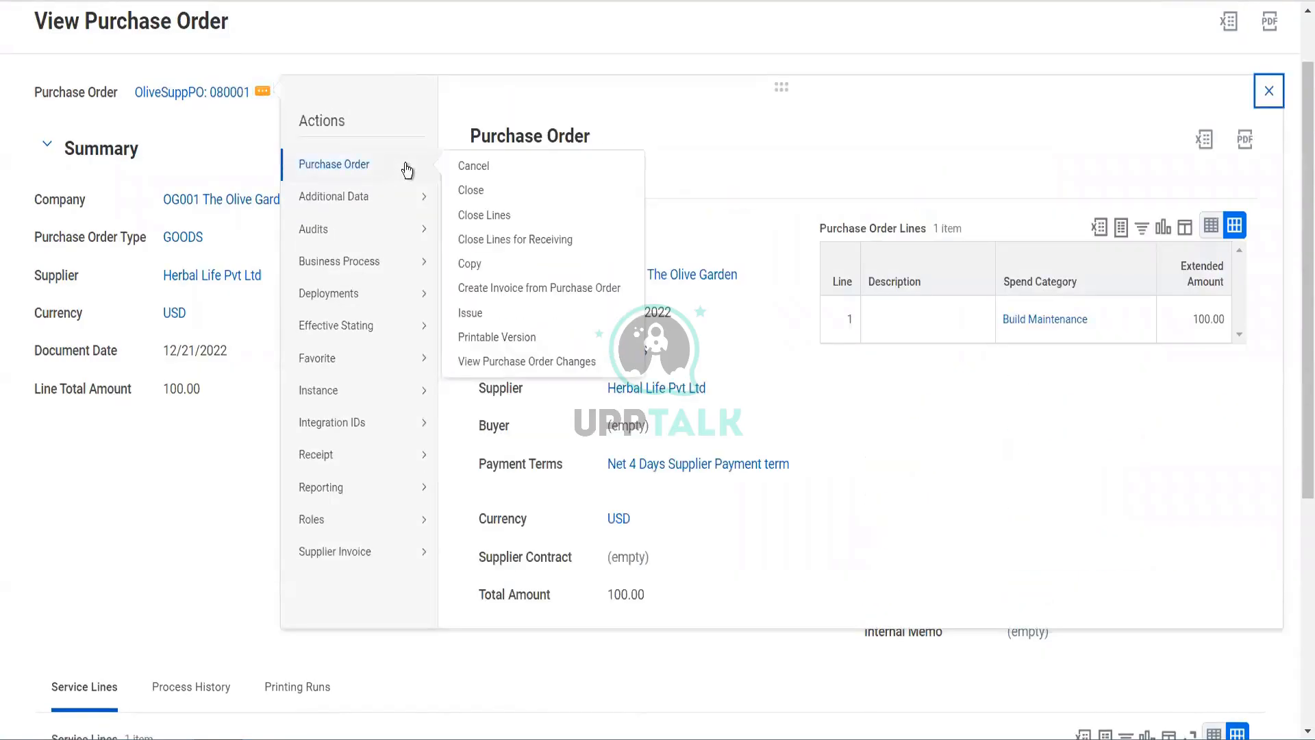
{"action": "mouse_move", "coordinate": [432, 455]}
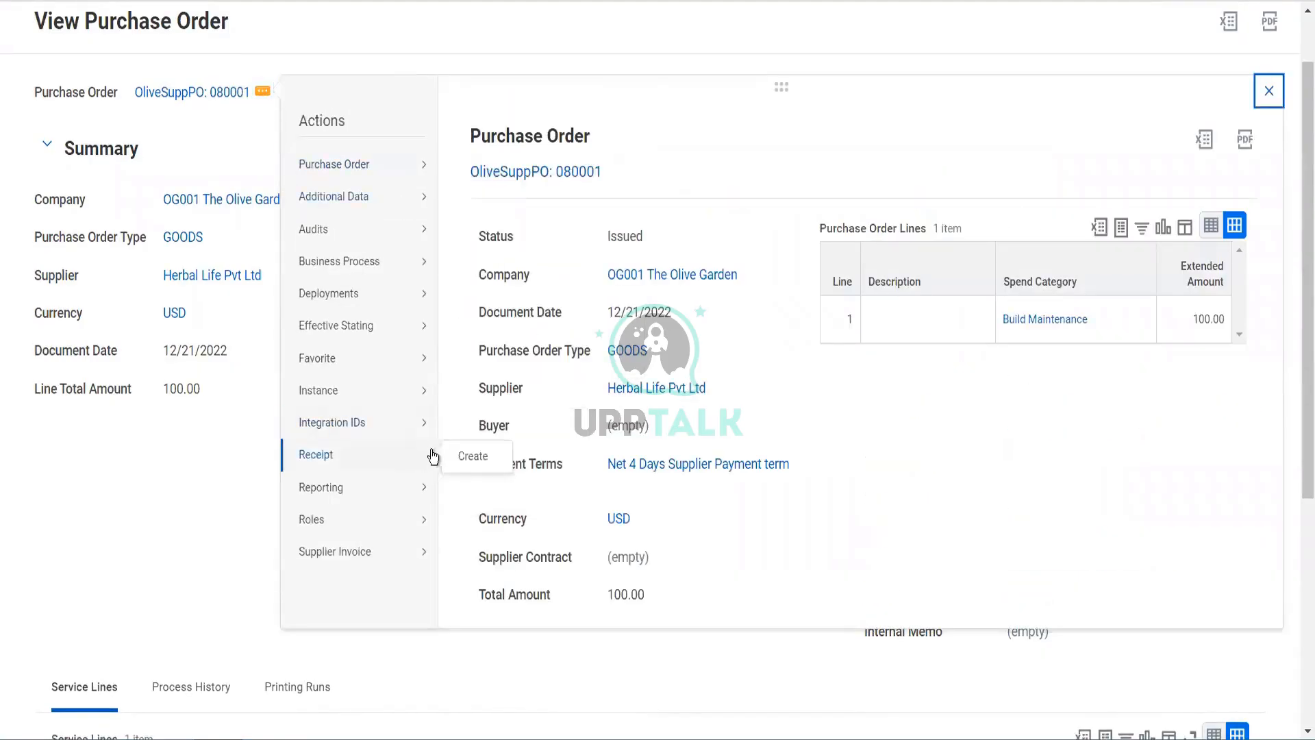
{"action": "left_click", "coordinate": [470, 463]}
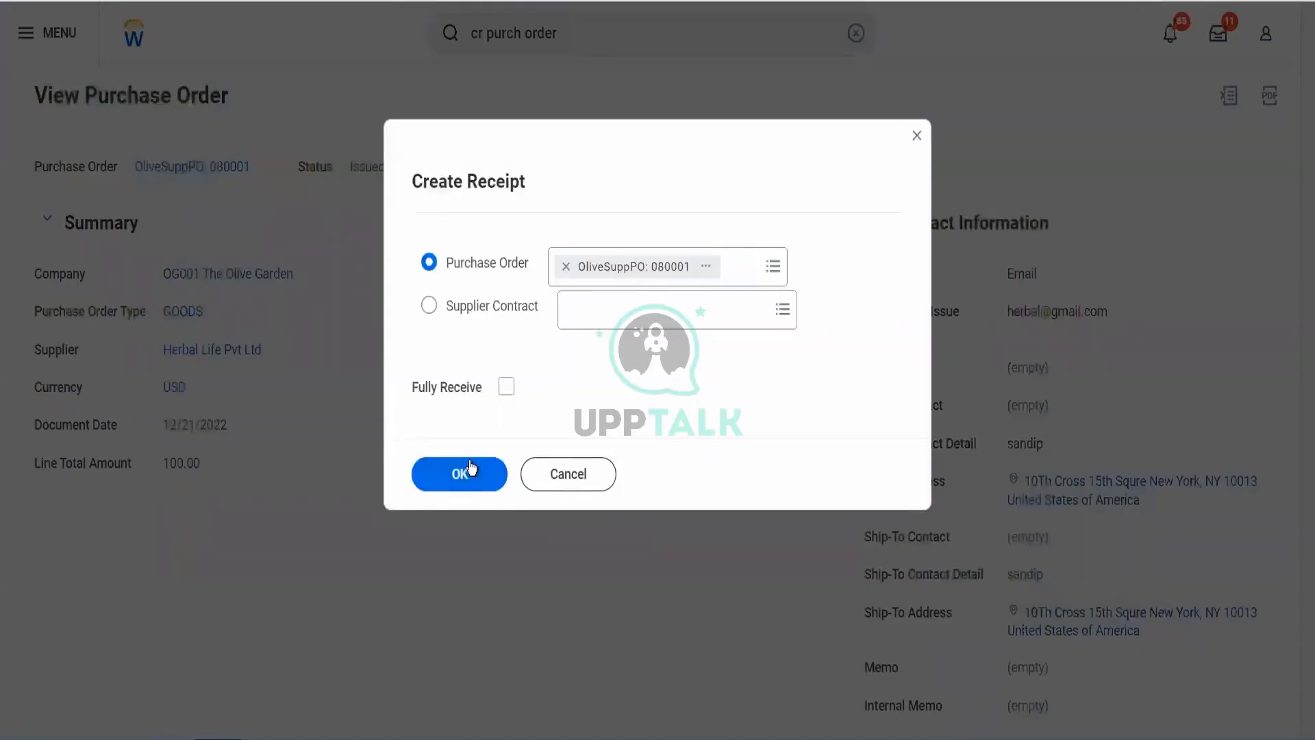
{"action": "left_click", "coordinate": [506, 386]}
{"action": "left_click", "coordinate": [363, 508]}
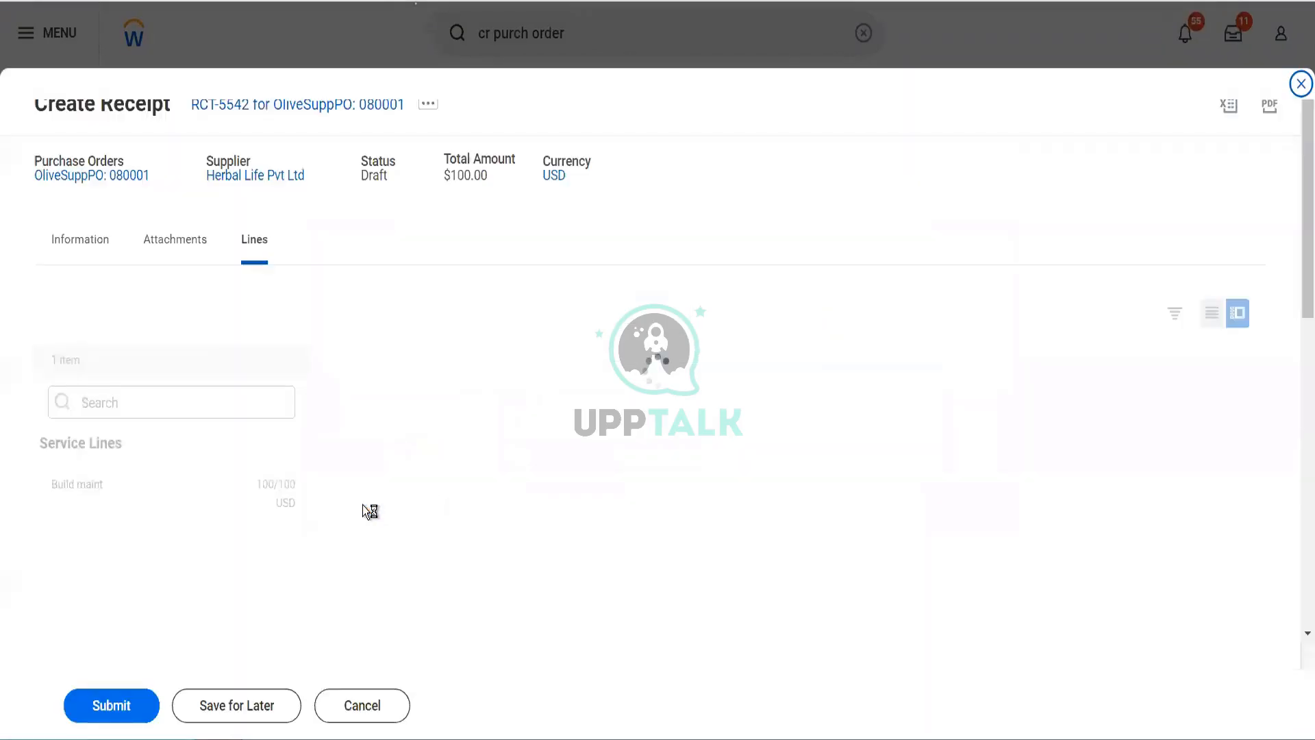
{"action": "left_click", "coordinate": [115, 712]}
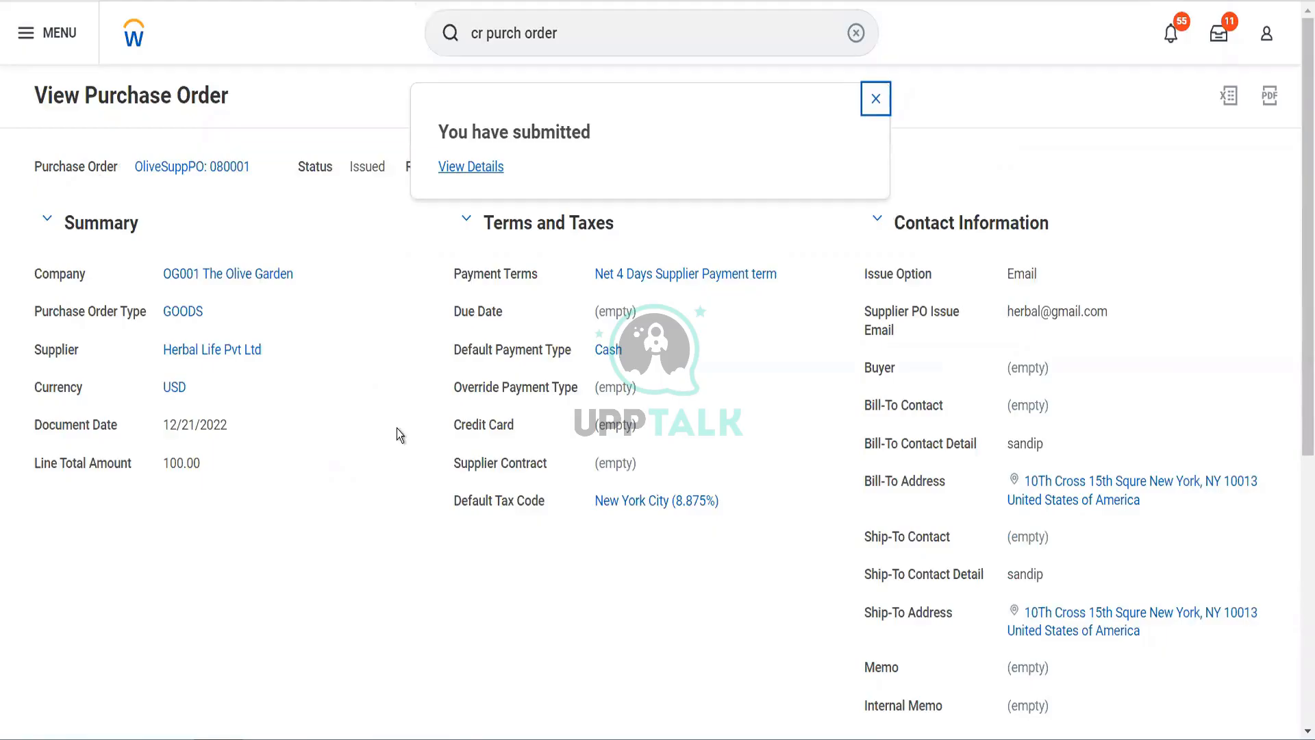
- Return to the purchase order through the submitted receipt's details and start creating a supplier invoice from it
{"action": "left_click", "coordinate": [495, 168]}
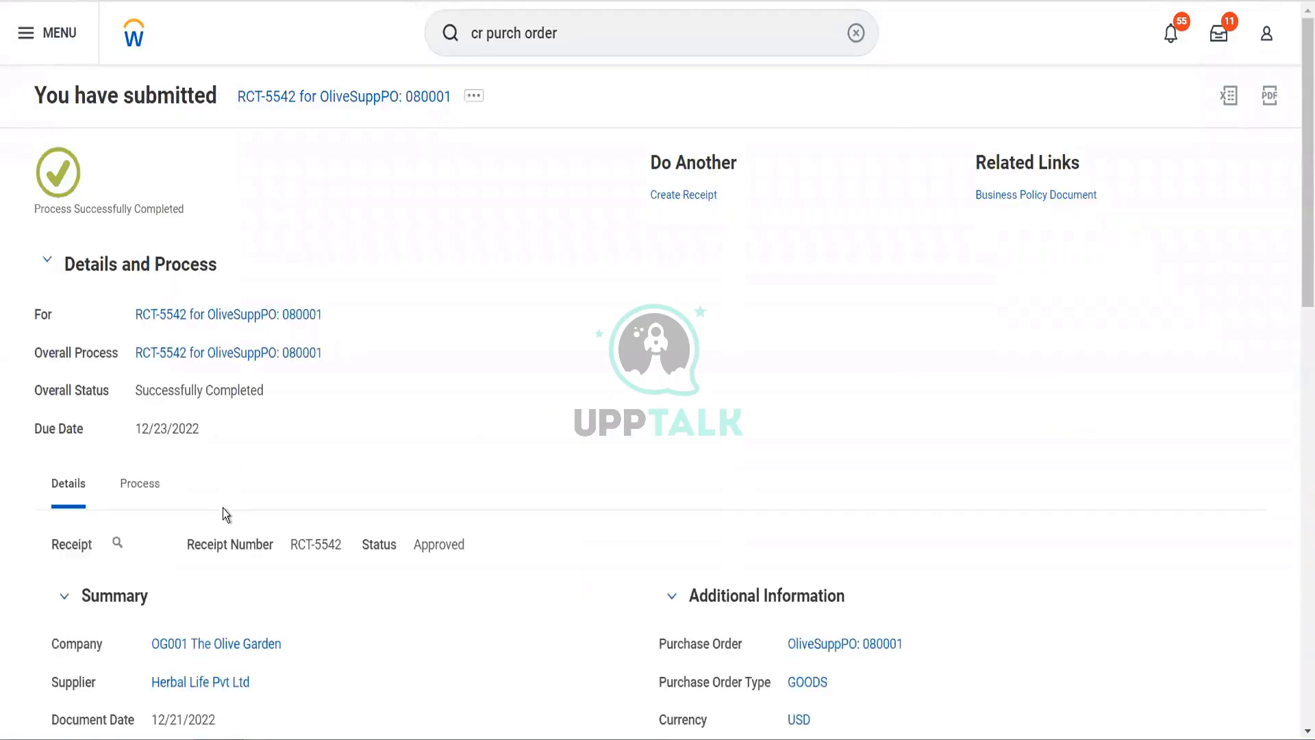
{"action": "left_click", "coordinate": [817, 647]}
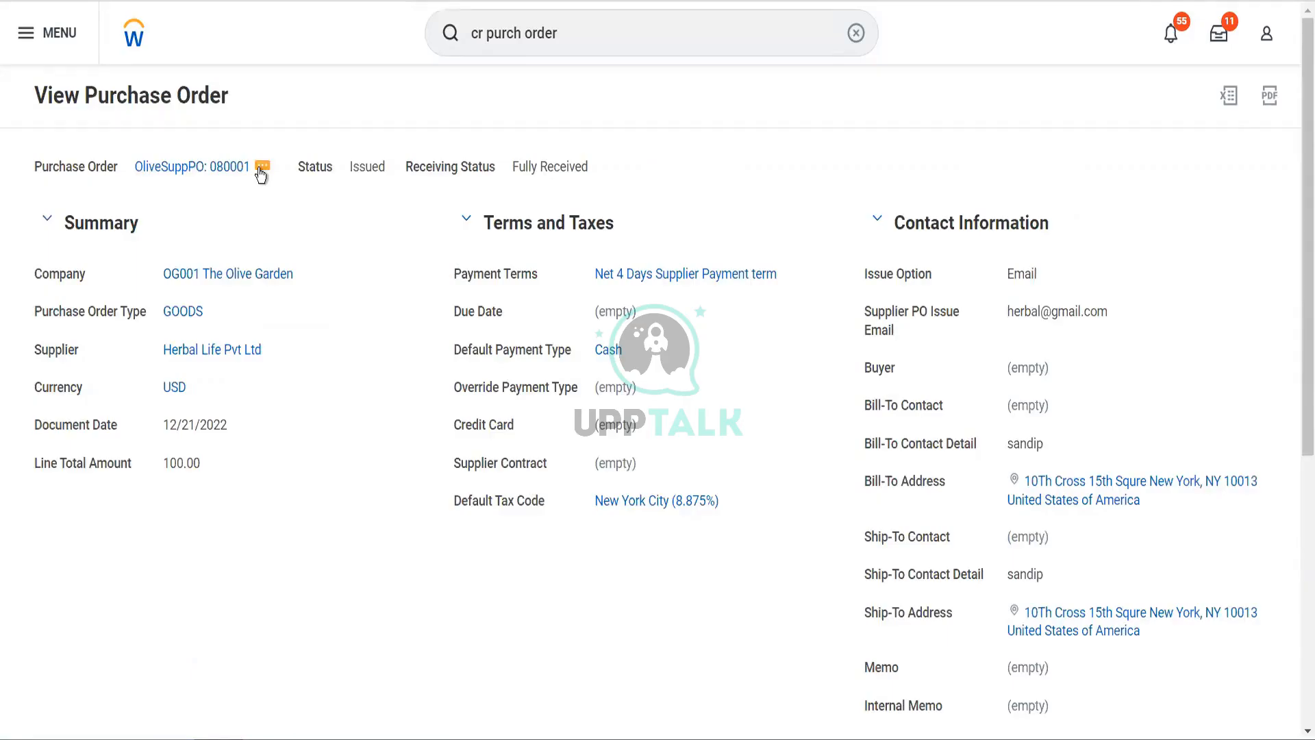
{"action": "left_click", "coordinate": [262, 166]}
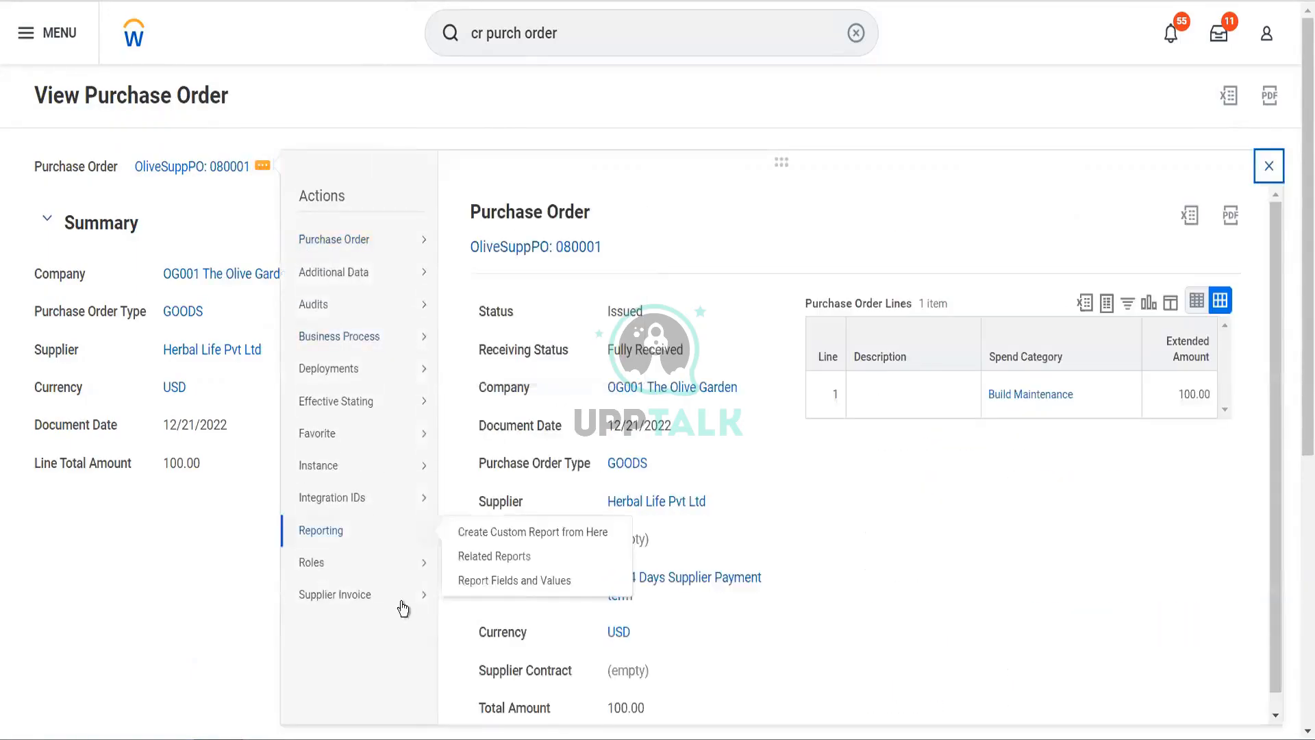
{"action": "mouse_move", "coordinate": [402, 596]}
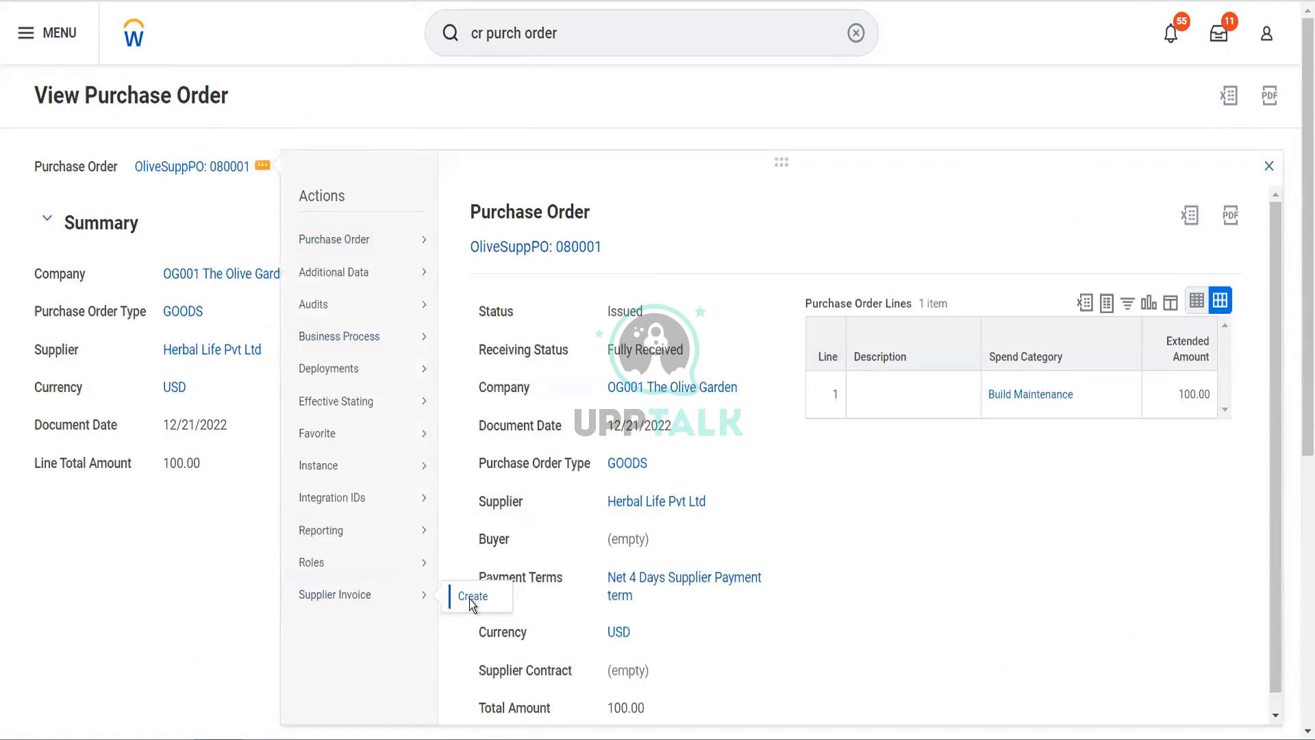
{"action": "left_click", "coordinate": [470, 599]}
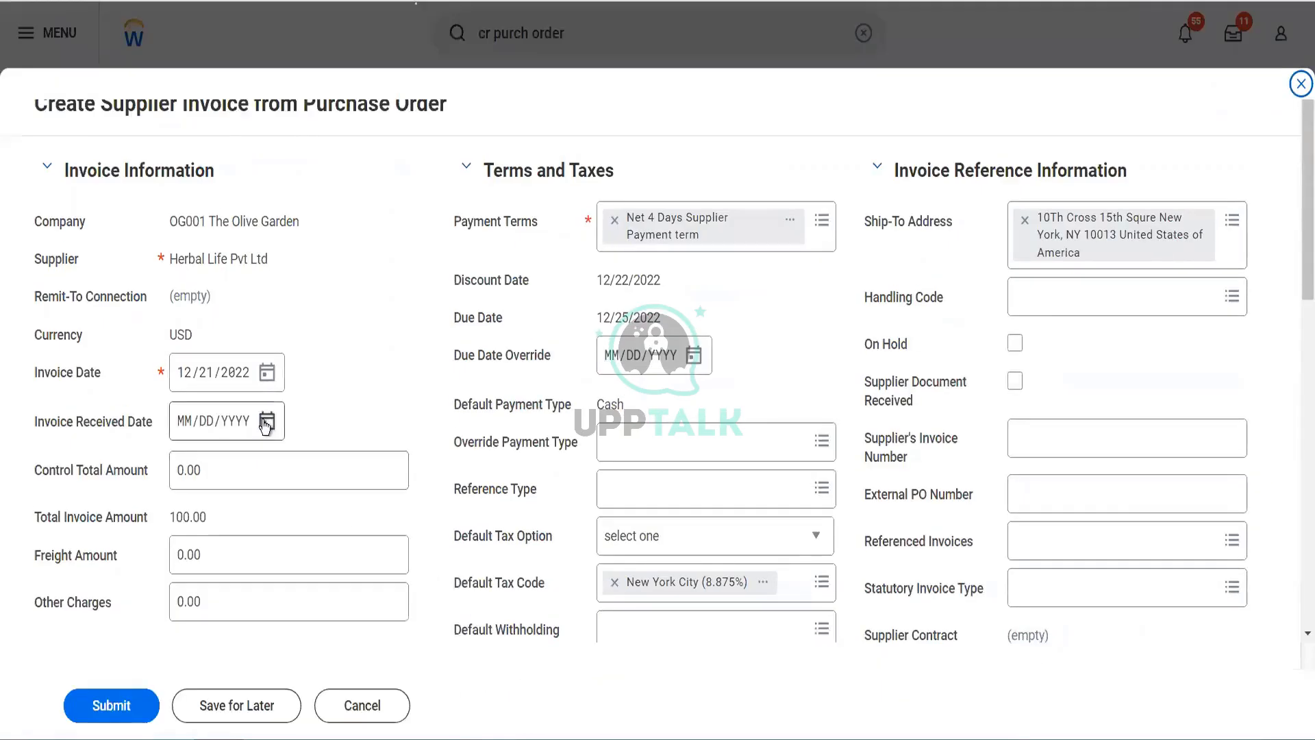
- Set the invoice received date to 12/21/2022, enter supplier's invoice number 78945, and mark the supplier document as received
{"action": "left_click", "coordinate": [265, 423]}
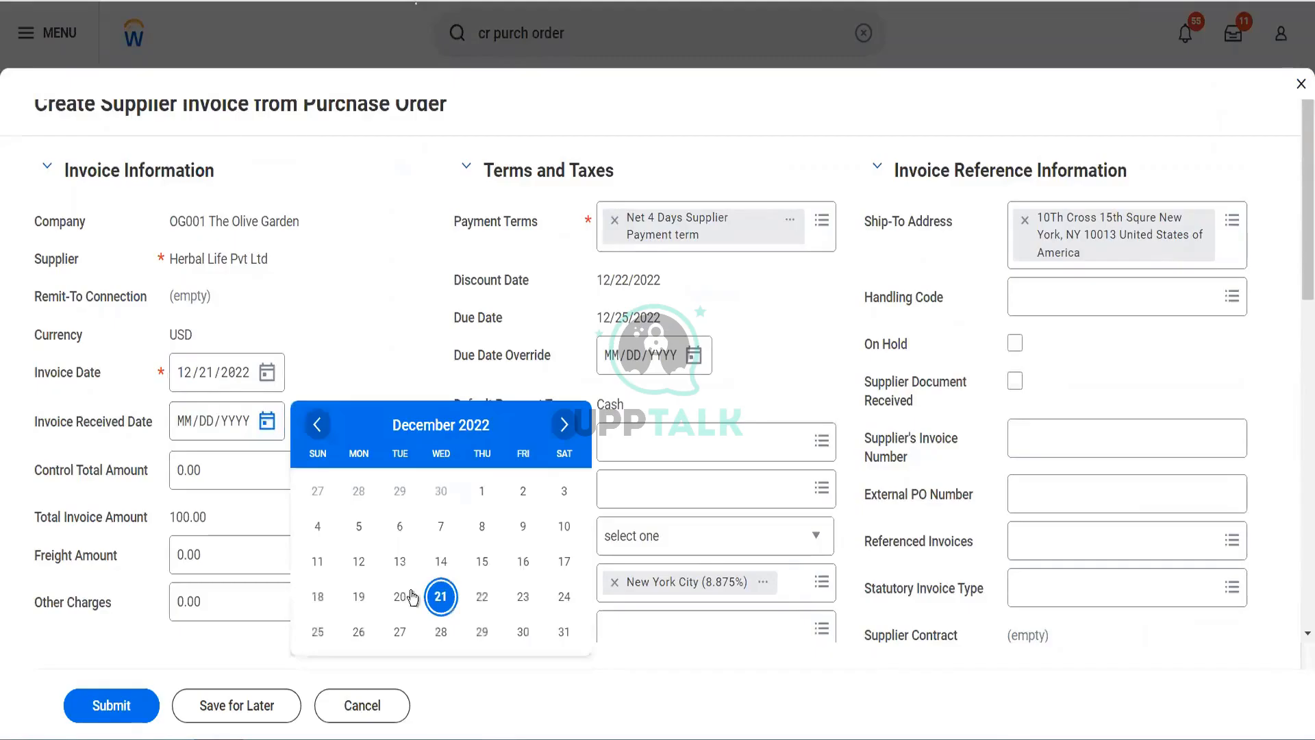
{"action": "left_click", "coordinate": [440, 597]}
{"action": "left_click", "coordinate": [1033, 446]}
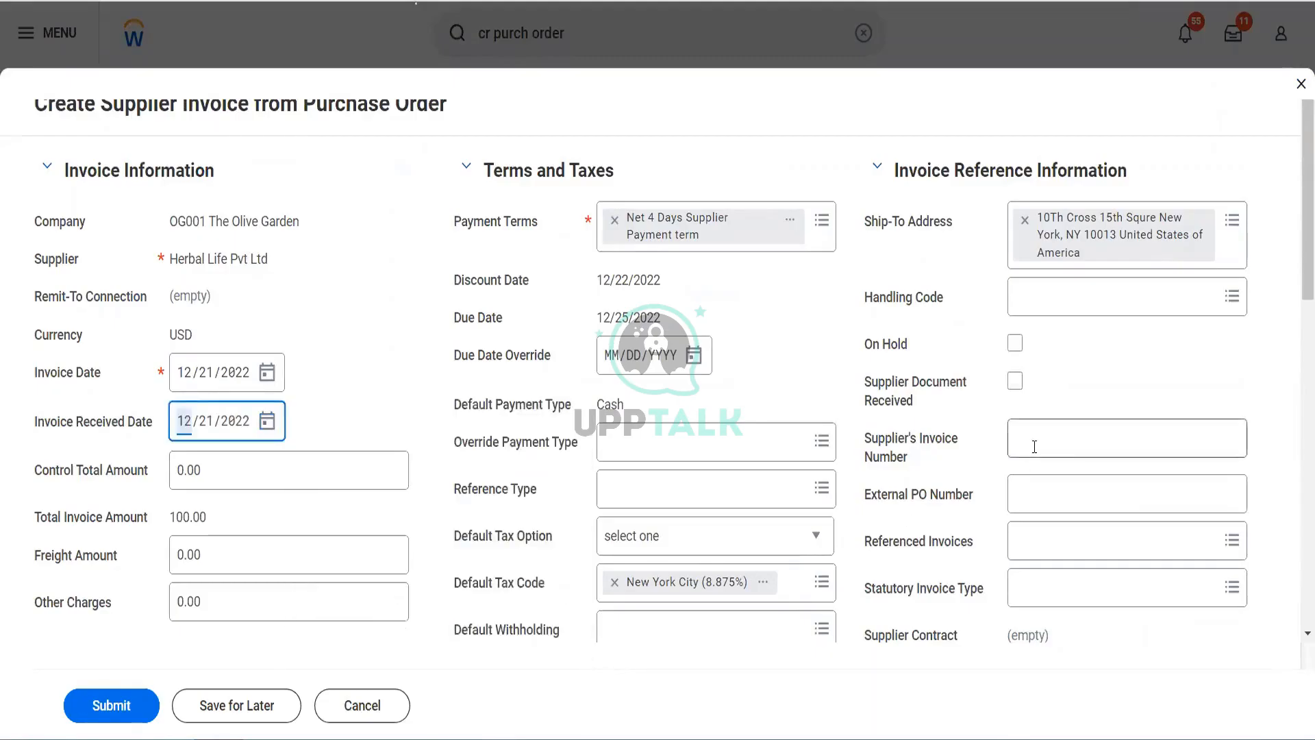
{"action": "type", "text": "78945"}
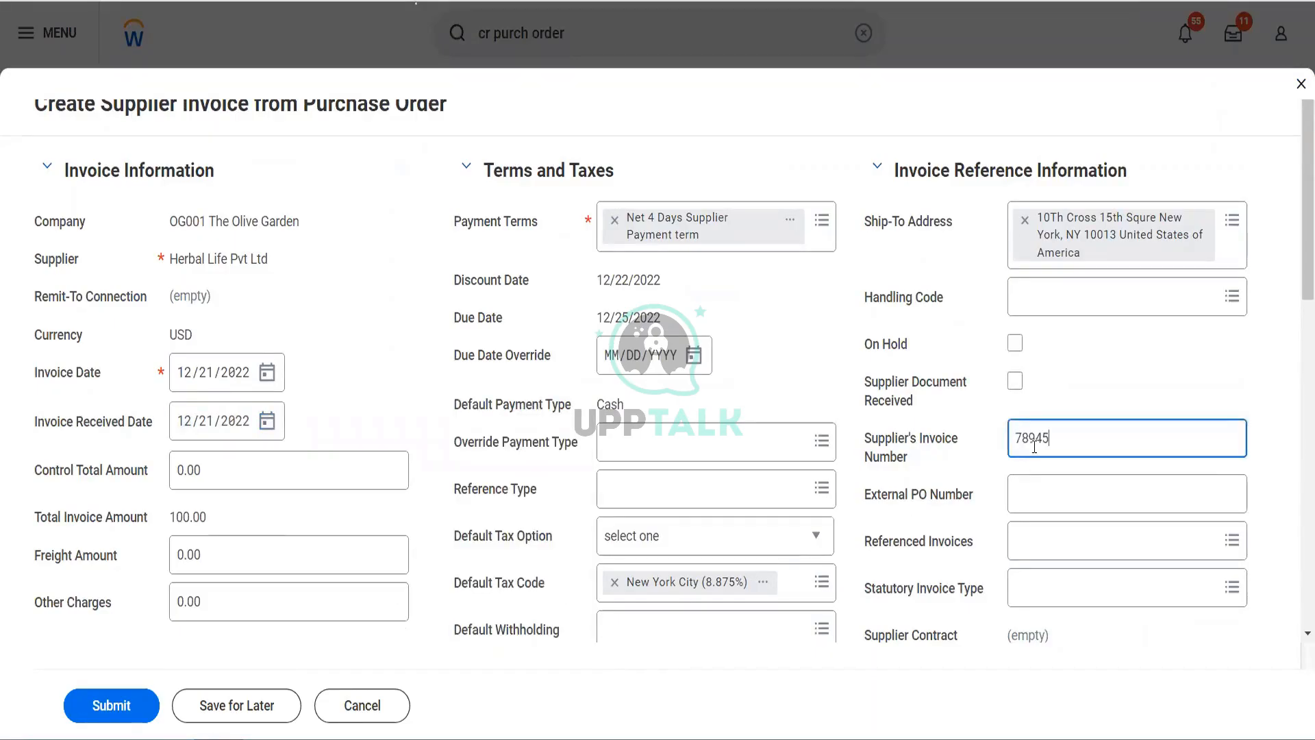
{"action": "left_click", "coordinate": [1015, 381]}
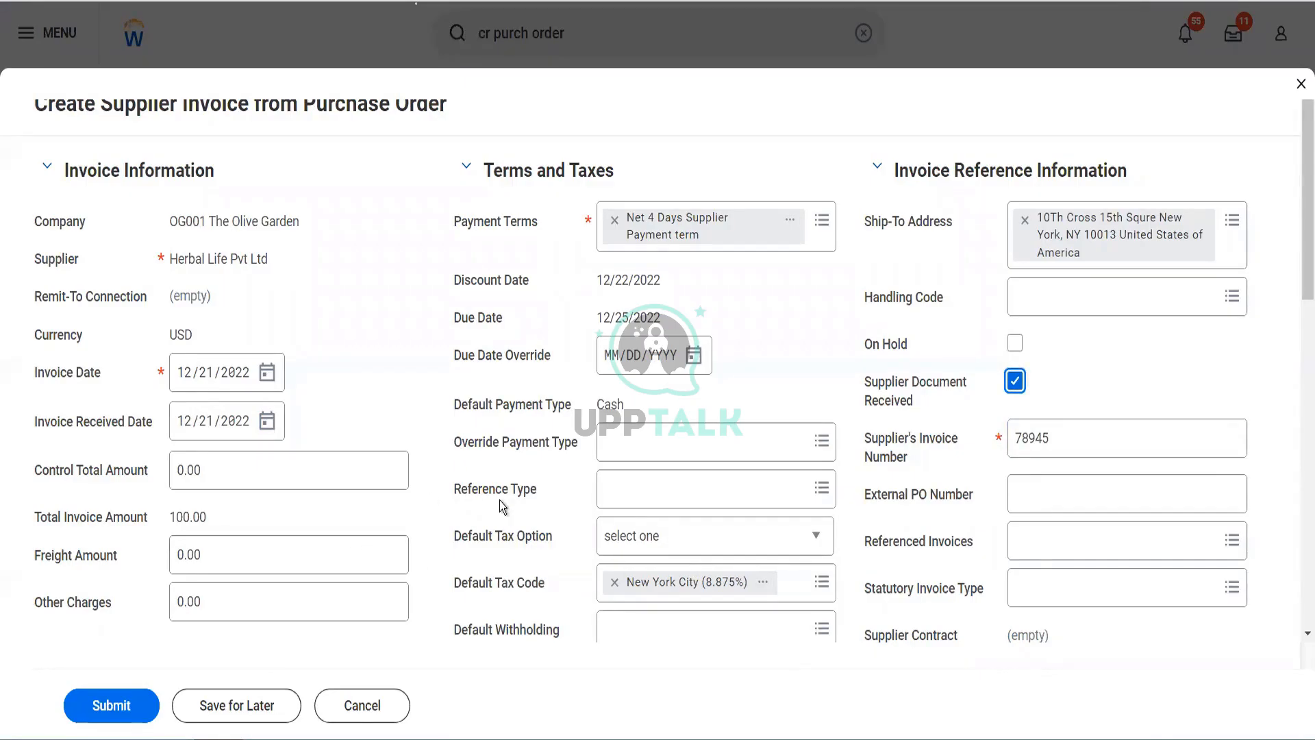
- Set the tax applicability of the Build maint invoice line to Input VAT
{"action": "scroll", "coordinate": [499, 500], "scroll_direction": "down", "scroll_amount": 5}
{"action": "scroll", "coordinate": [636, 486], "scroll_direction": "down", "scroll_amount": 5}
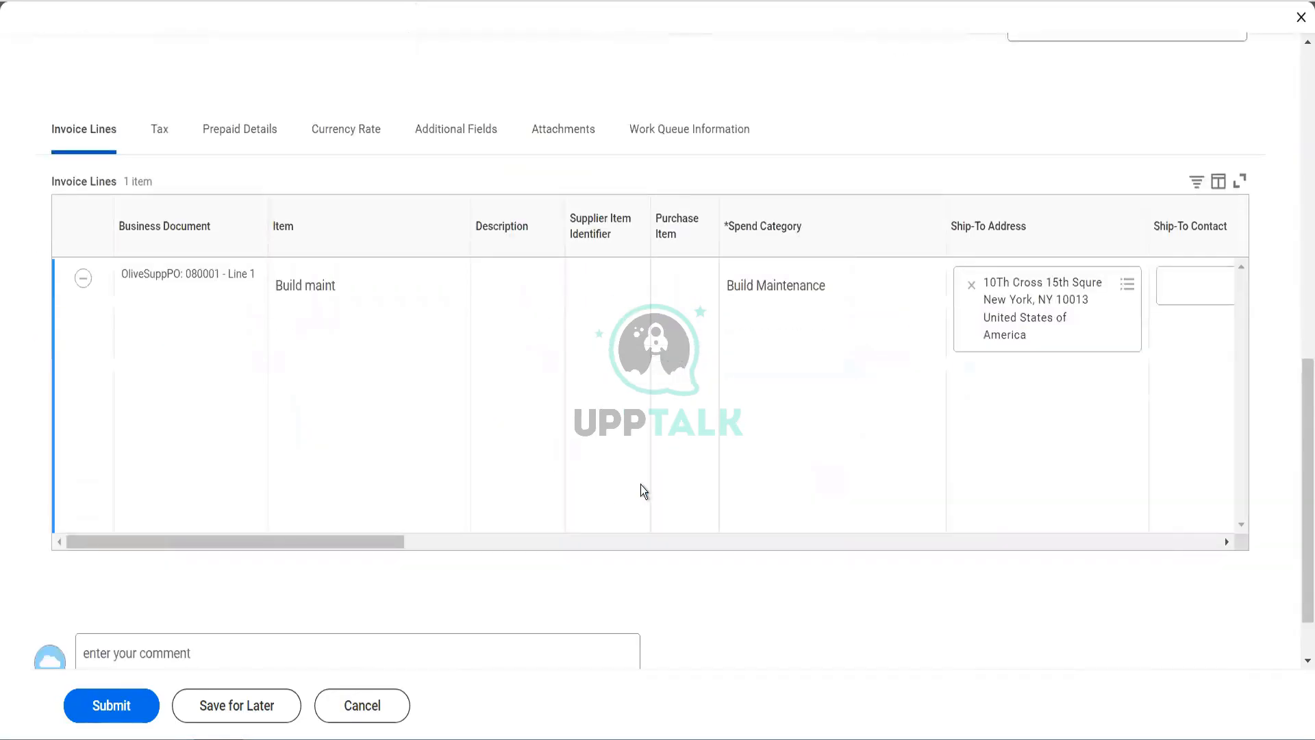
{"action": "scroll", "coordinate": [640, 483], "scroll_direction": "right", "scroll_amount": 6}
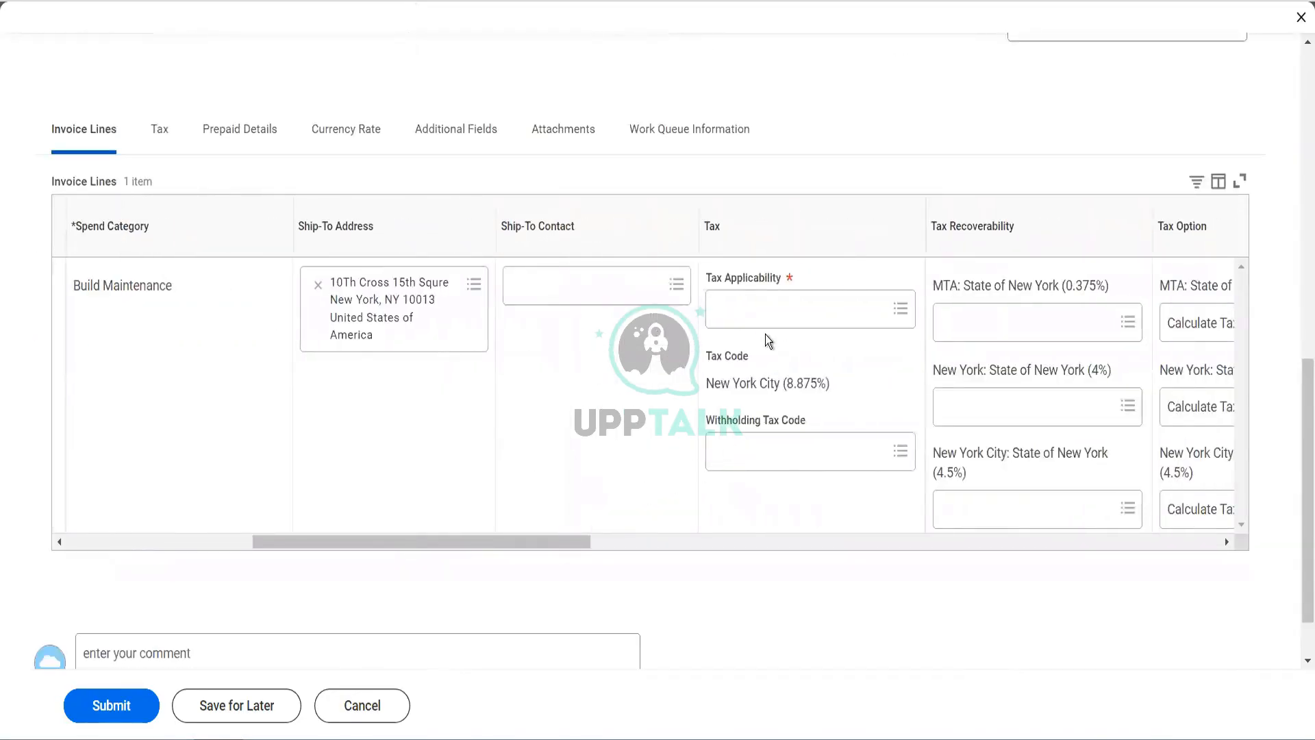
{"action": "left_click", "coordinate": [754, 312]}
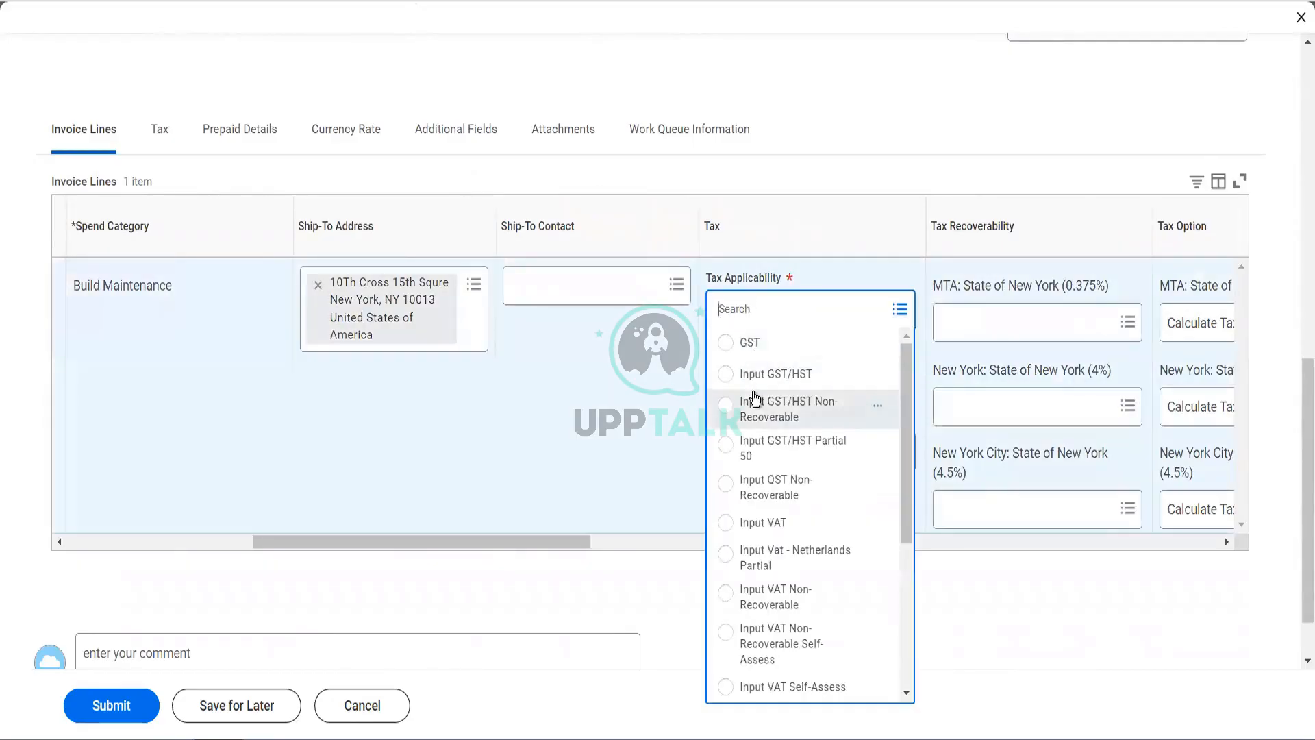
{"action": "left_click", "coordinate": [747, 522]}
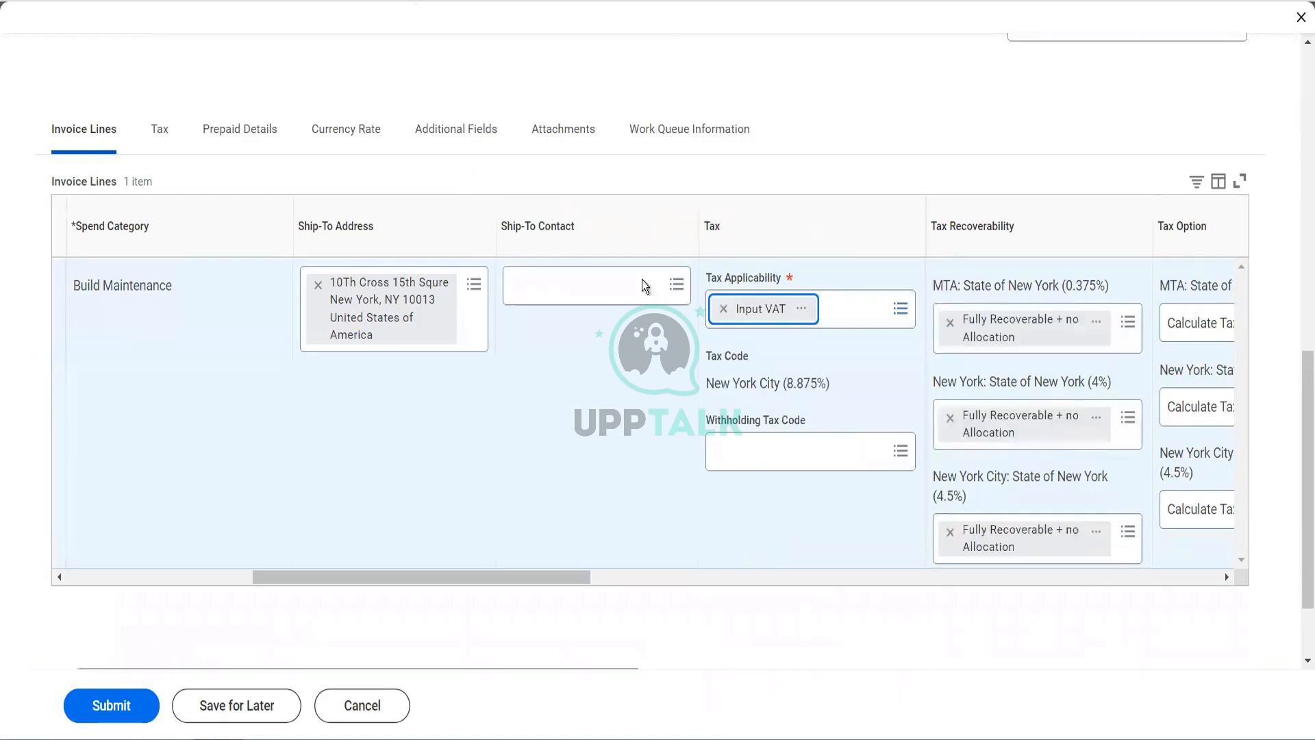
- Clear the invoice's default tax code New York City (8.875%) and remove Input VAT from the Build Maintenance line's tax applicability
{"action": "scroll", "coordinate": [637, 279], "scroll_direction": "up", "scroll_amount": 7}
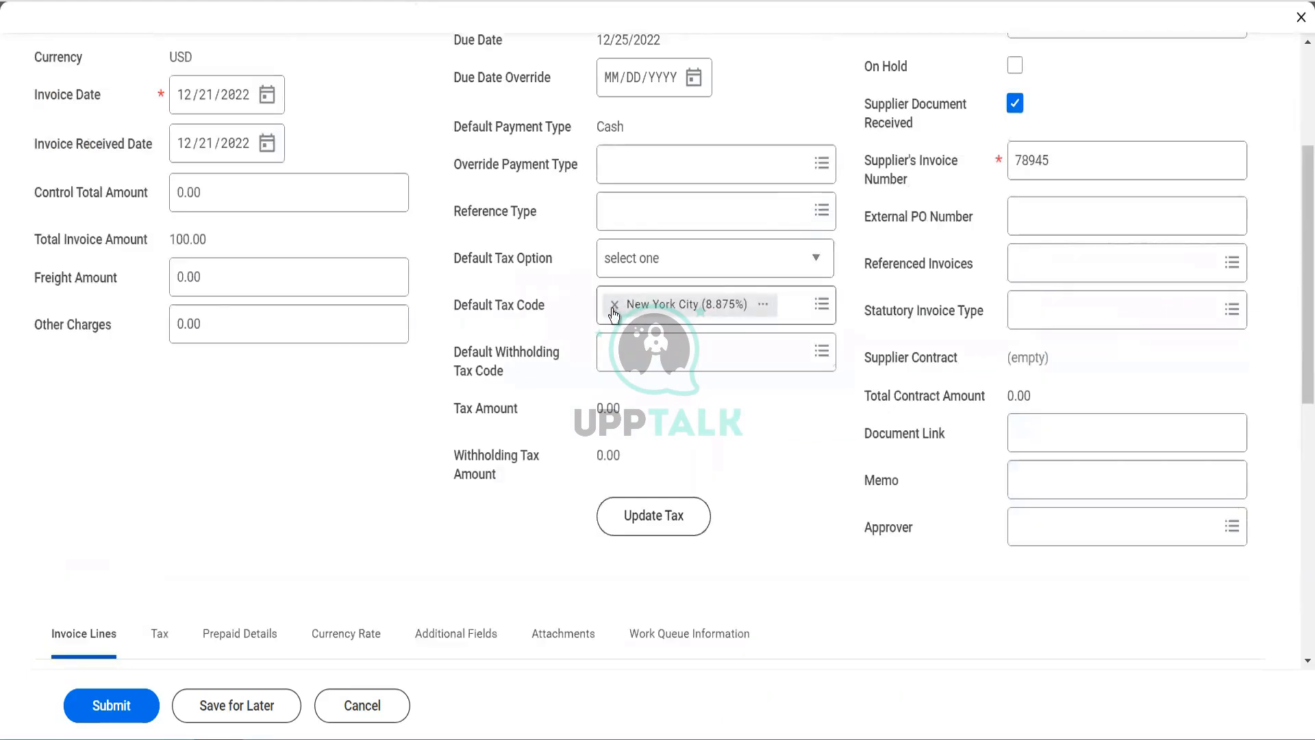
{"action": "left_click", "coordinate": [614, 304]}
{"action": "left_click", "coordinate": [632, 267]}
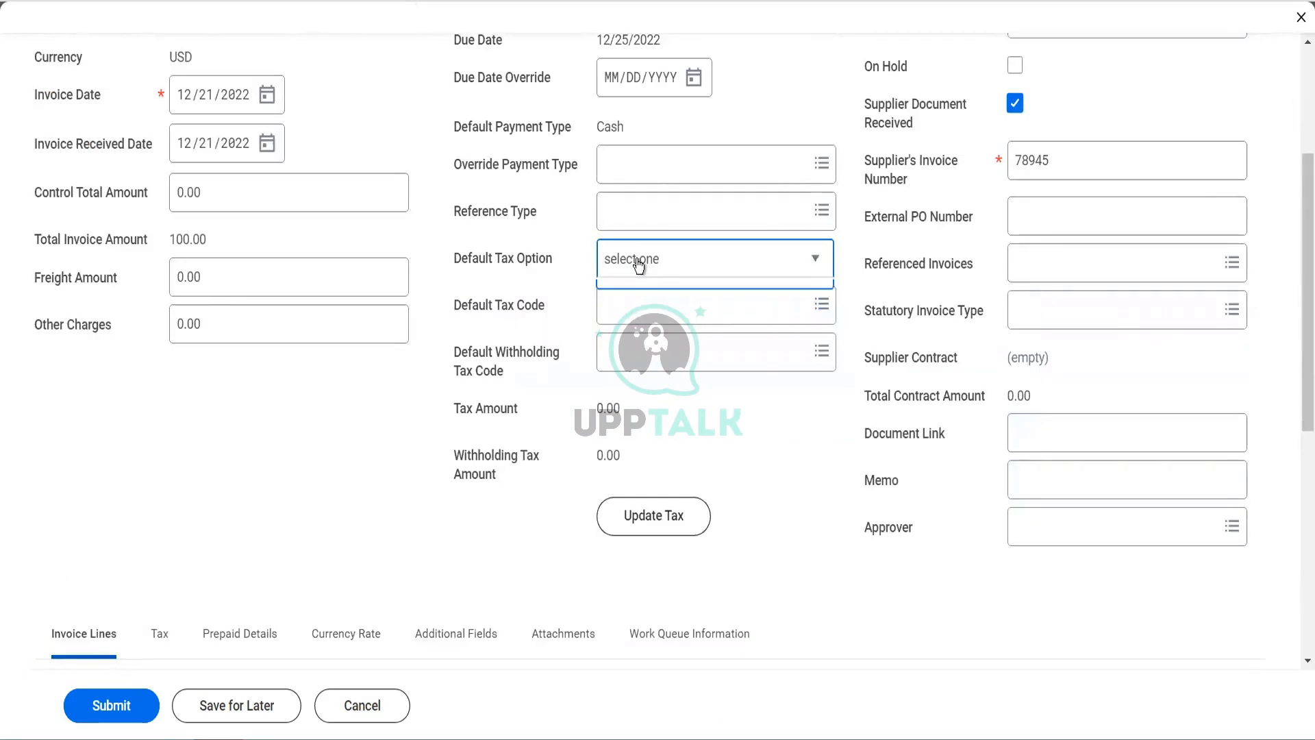
{"action": "left_click", "coordinate": [805, 478]}
{"action": "scroll", "coordinate": [805, 477], "scroll_direction": "down", "scroll_amount": 7}
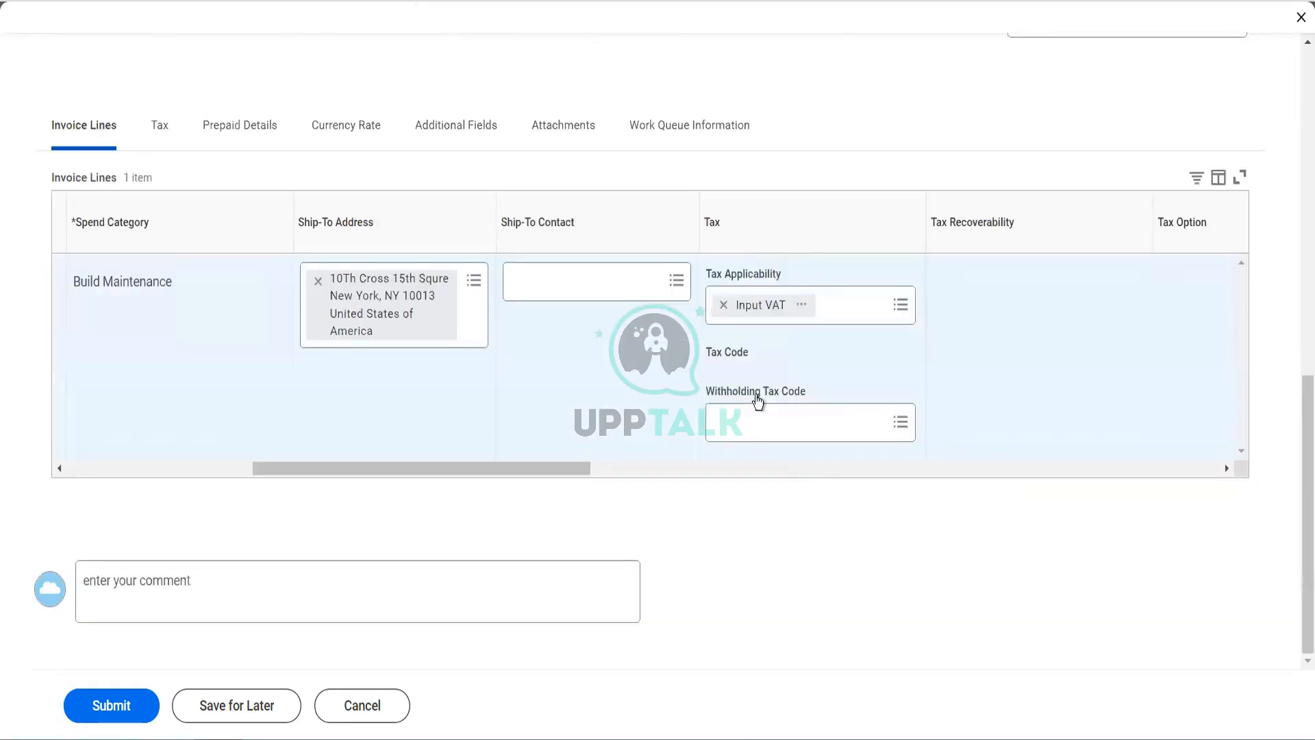
{"action": "left_click", "coordinate": [724, 305]}
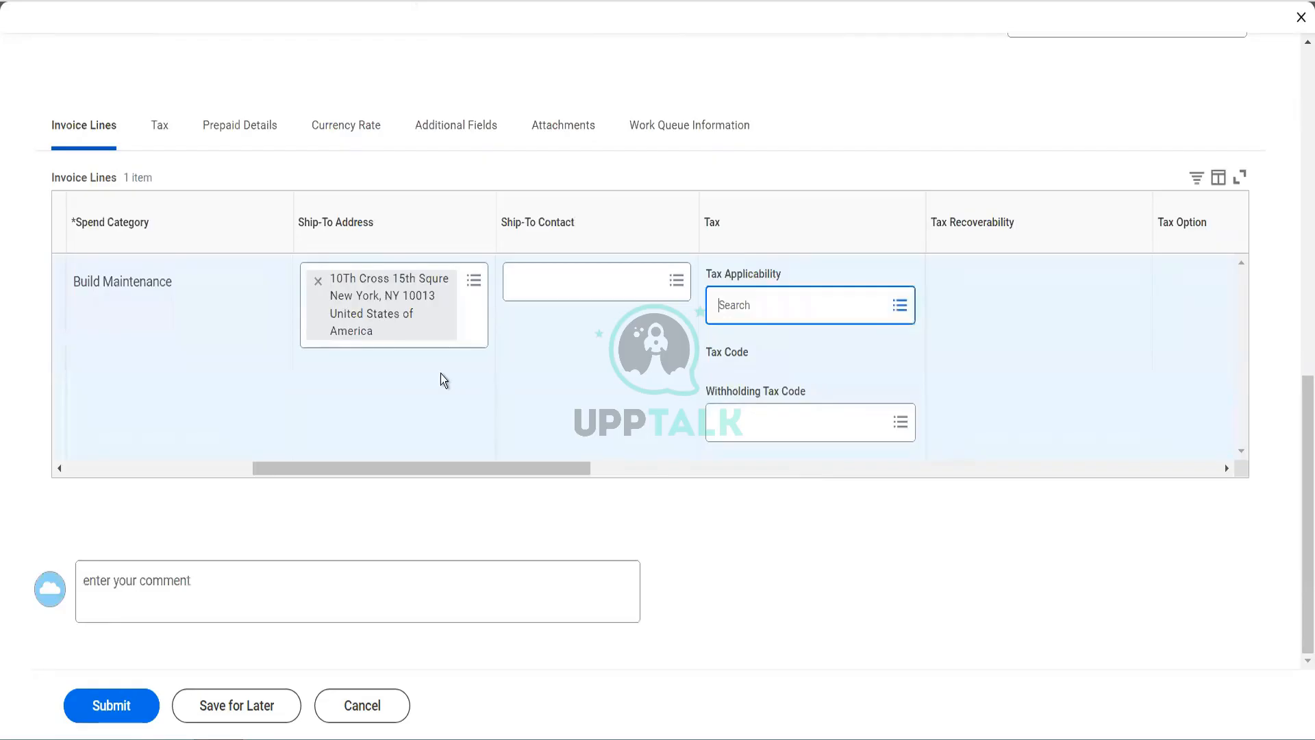
- Try to submit the supplier invoice and review the reported errors
{"action": "scroll", "coordinate": [443, 379], "scroll_direction": "right", "scroll_amount": 10}
{"action": "scroll", "coordinate": [444, 379], "scroll_direction": "right", "scroll_amount": 3}
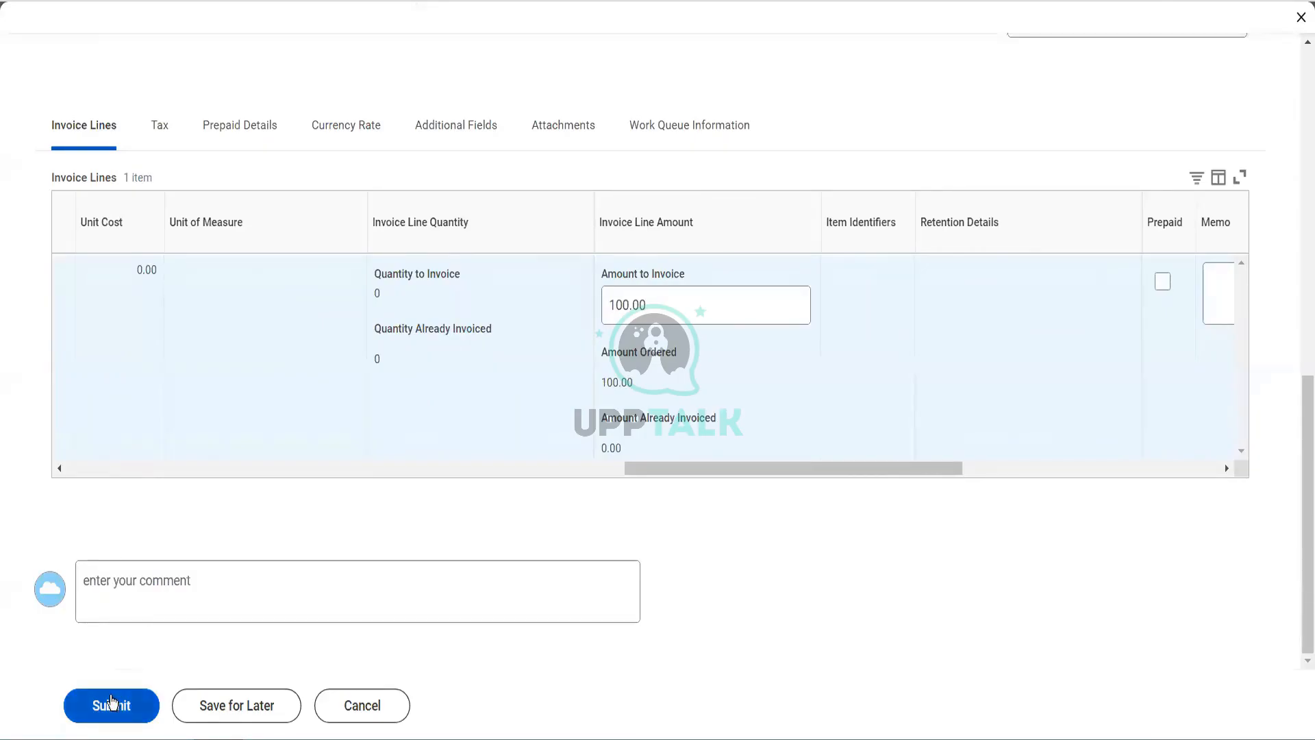
{"action": "left_click", "coordinate": [113, 703]}
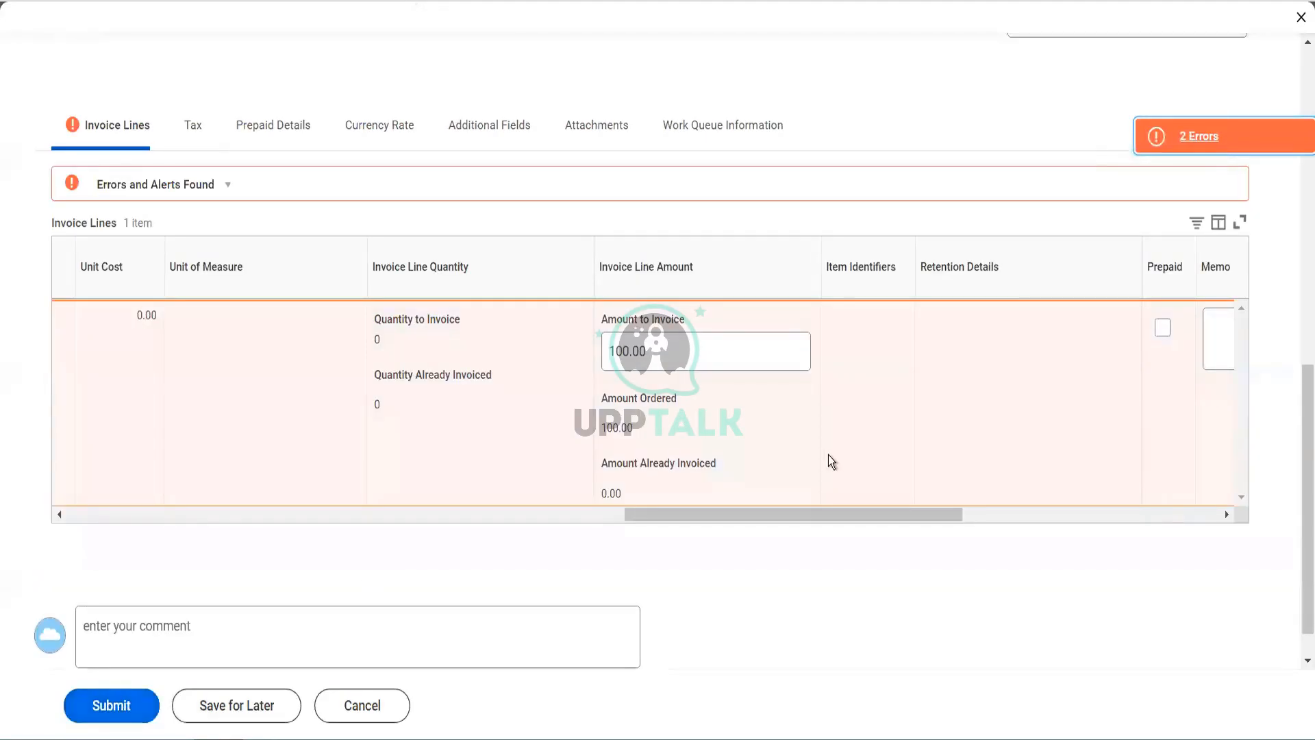
{"action": "left_click", "coordinate": [1191, 142]}
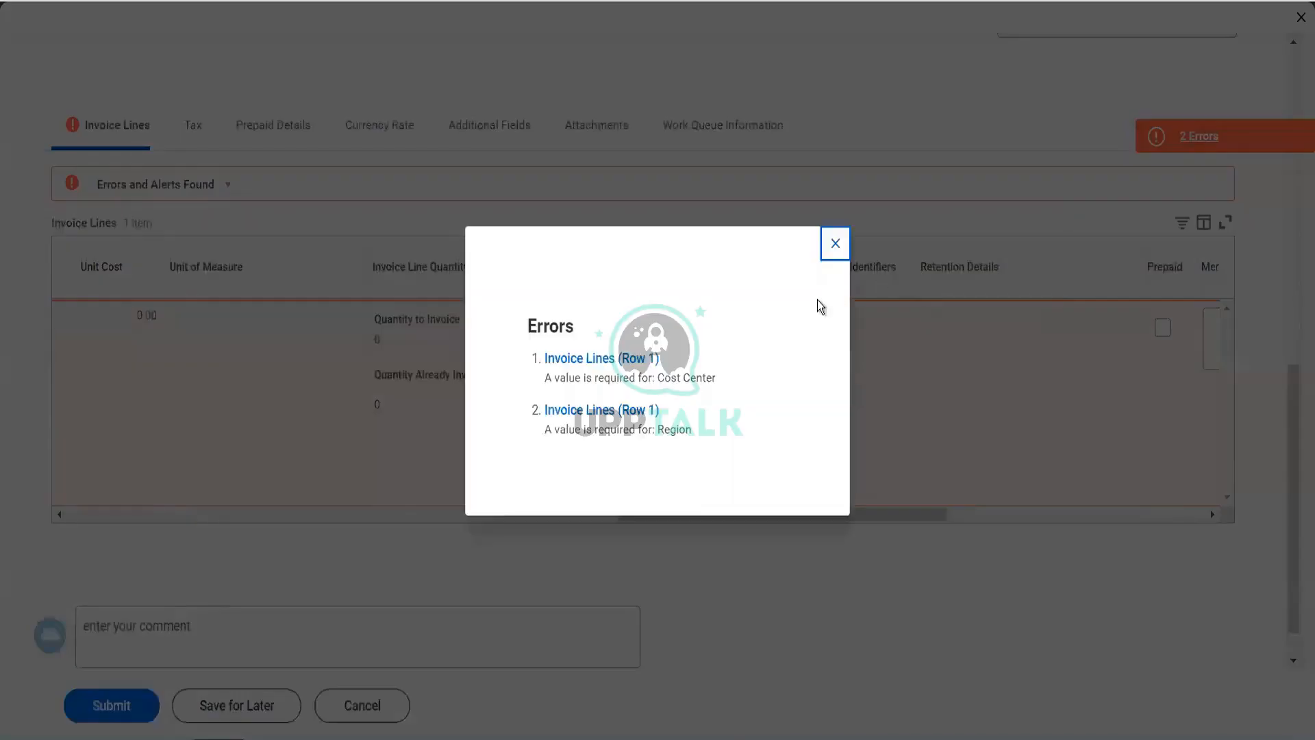
{"action": "left_click", "coordinate": [832, 245]}
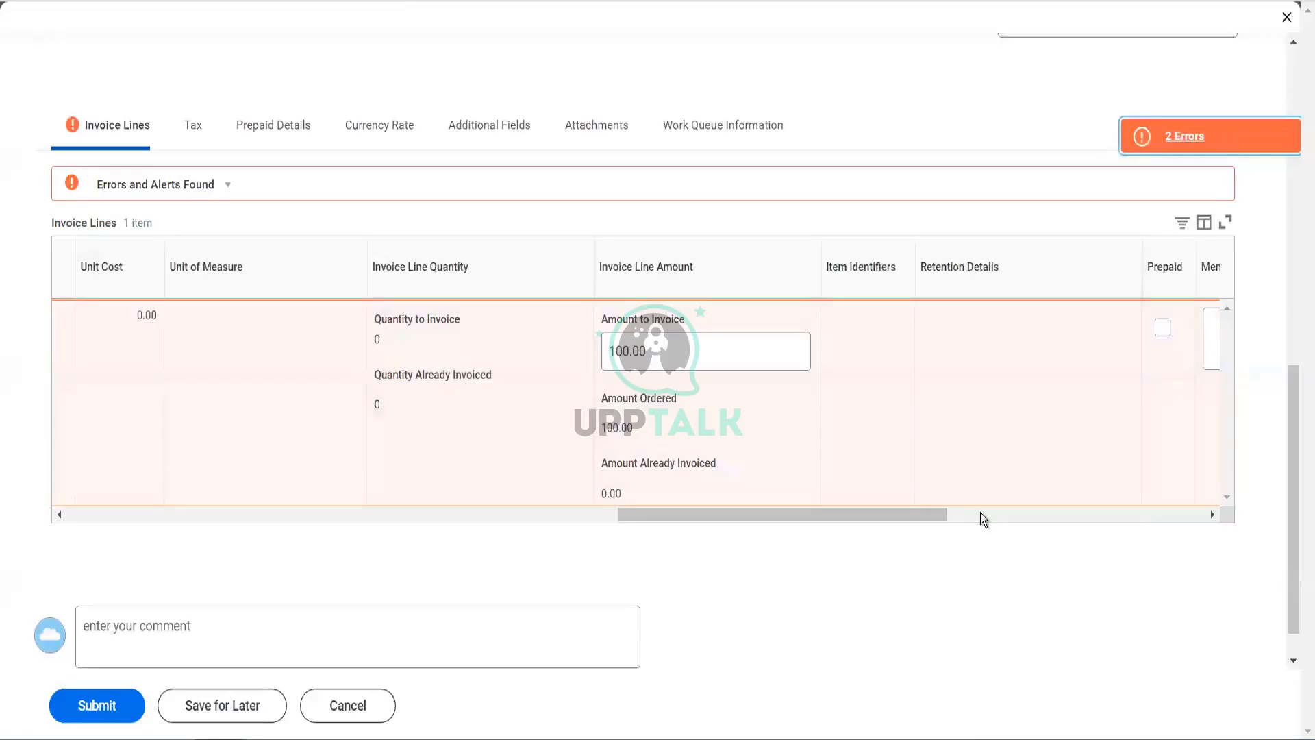
- Set the cost center of the Build Maintenance invoice line to ARC78_ Enterprise
{"action": "left_click", "coordinate": [980, 515]}
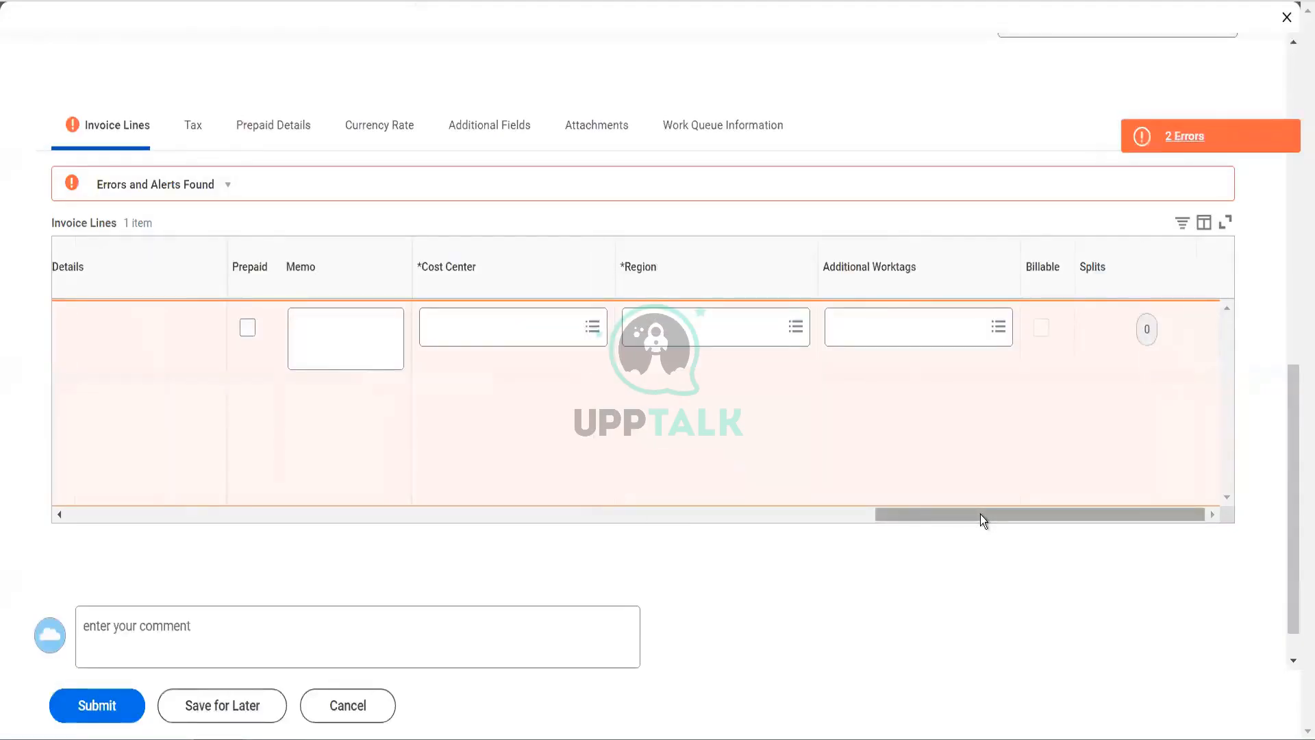
{"action": "left_click", "coordinate": [490, 327]}
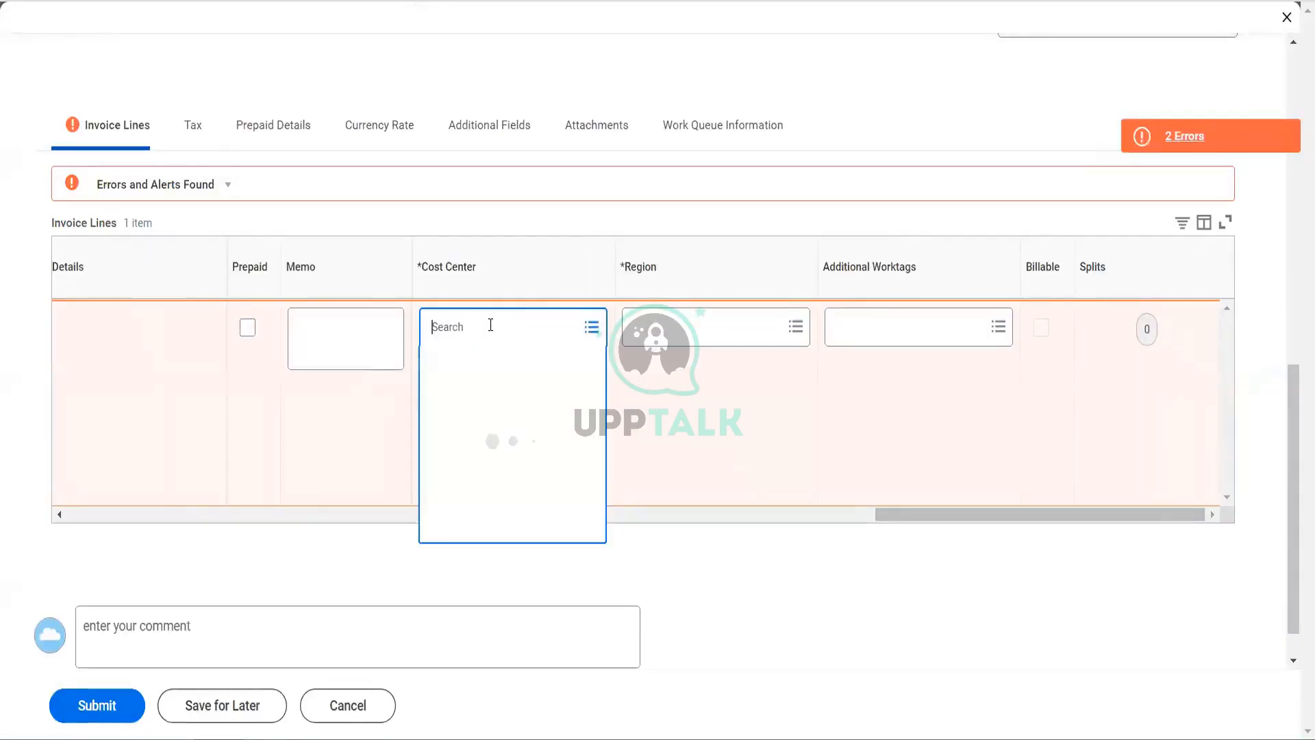
{"action": "type", "text": "arc"}
{"action": "left_click", "coordinate": [509, 402]}
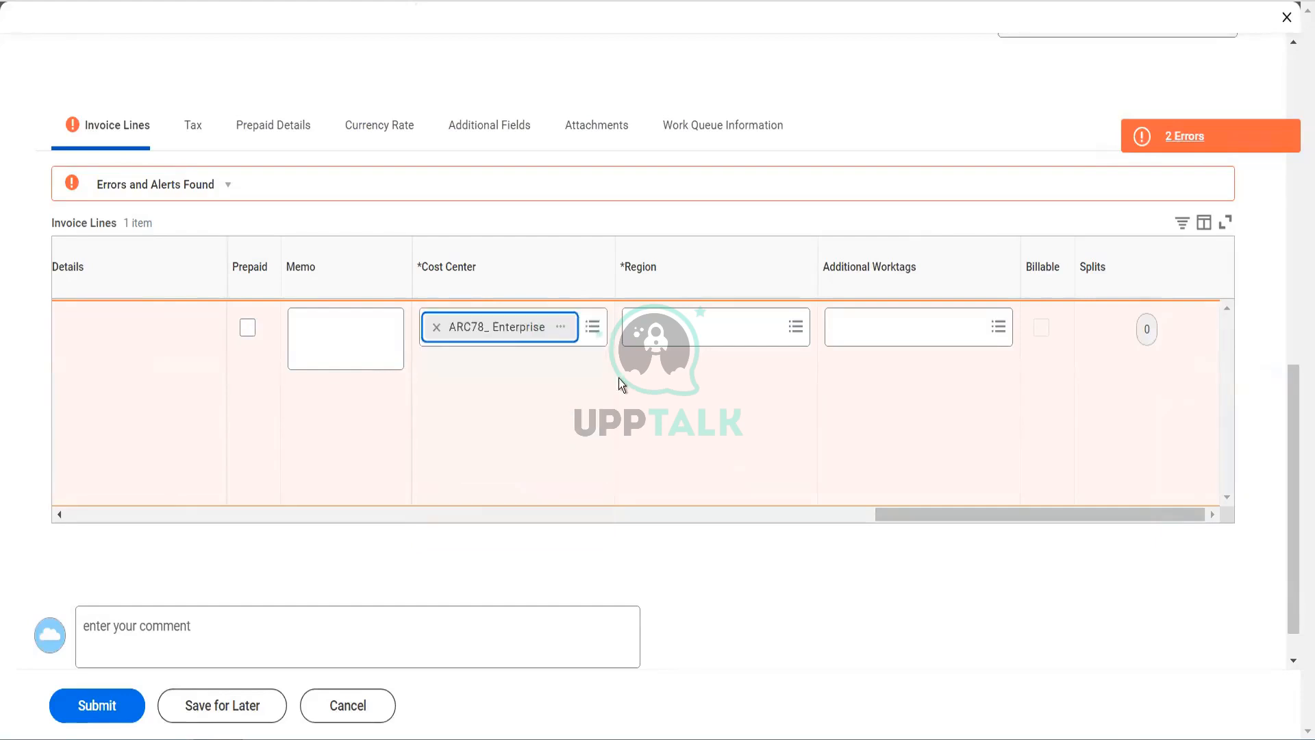
- Try to find a region for the invoice line by searching for "new york" and "york"
{"action": "left_click", "coordinate": [662, 347]}
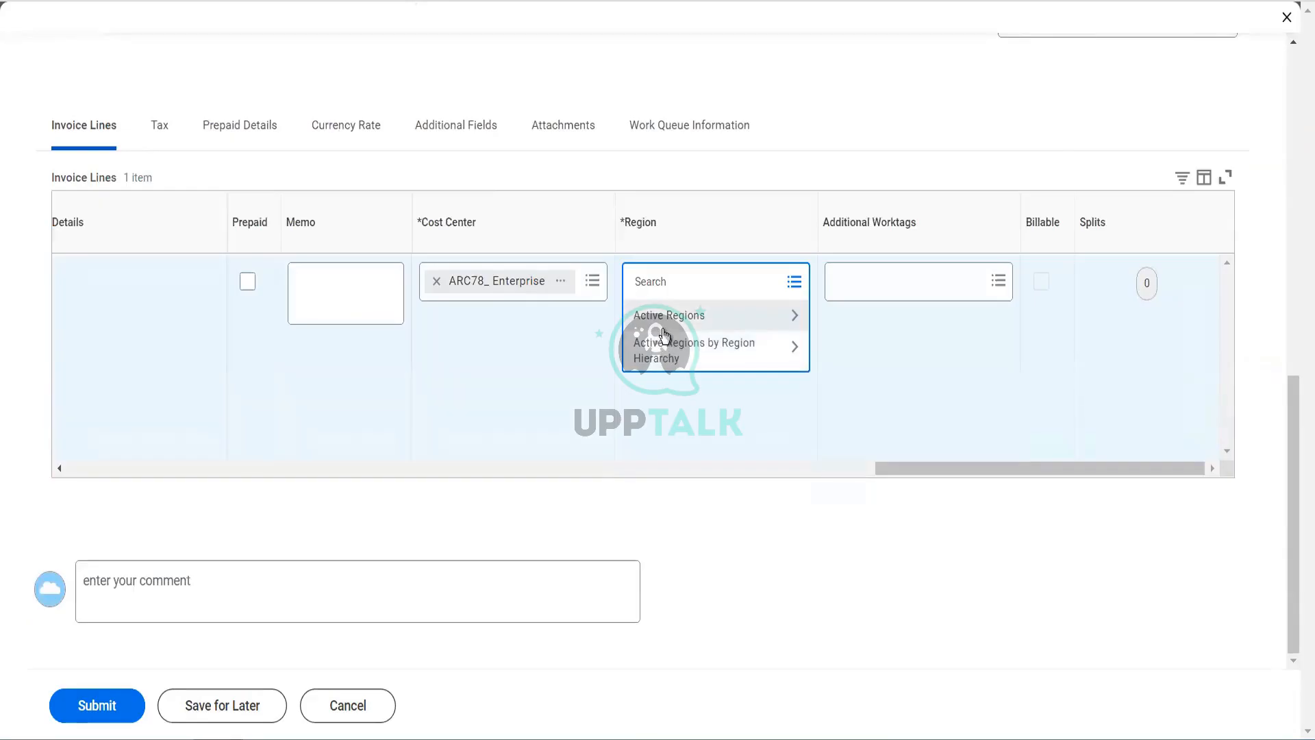
{"action": "type", "text": "new york"}
{"action": "key", "text": "Return"}
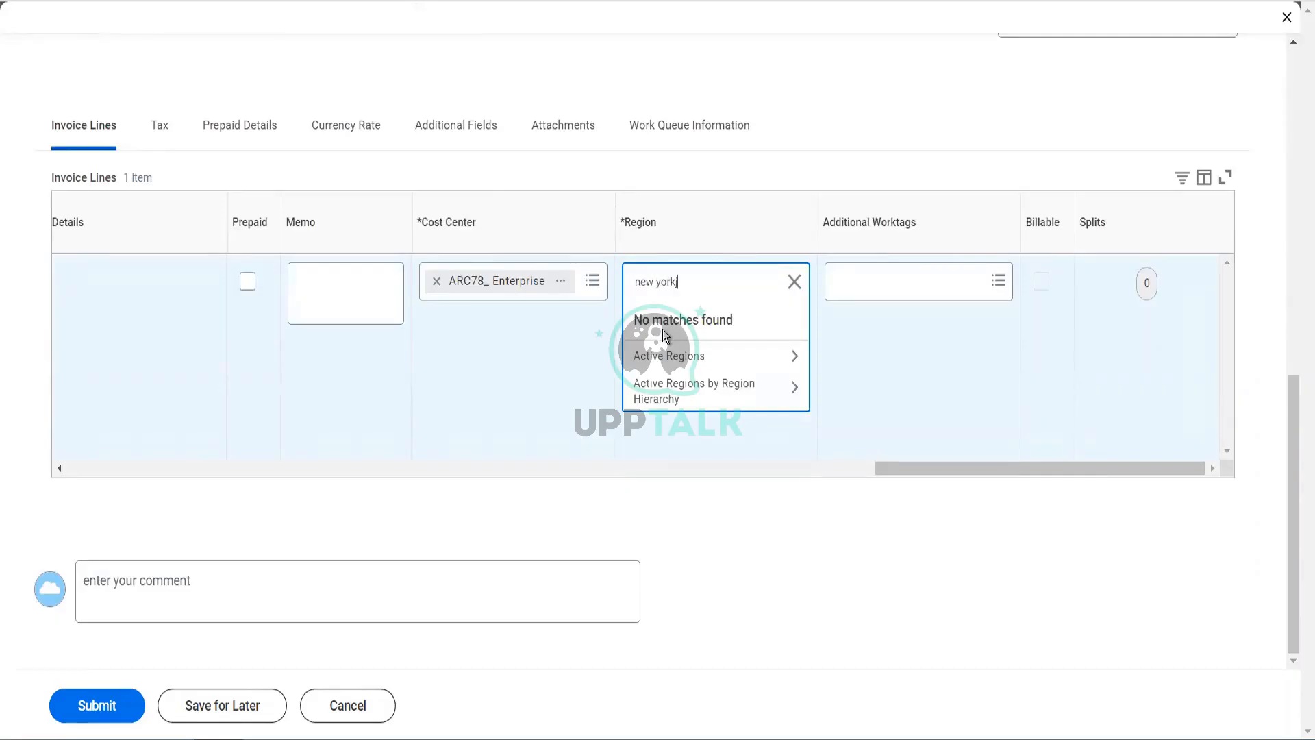
{"action": "key", "text": "Return"}
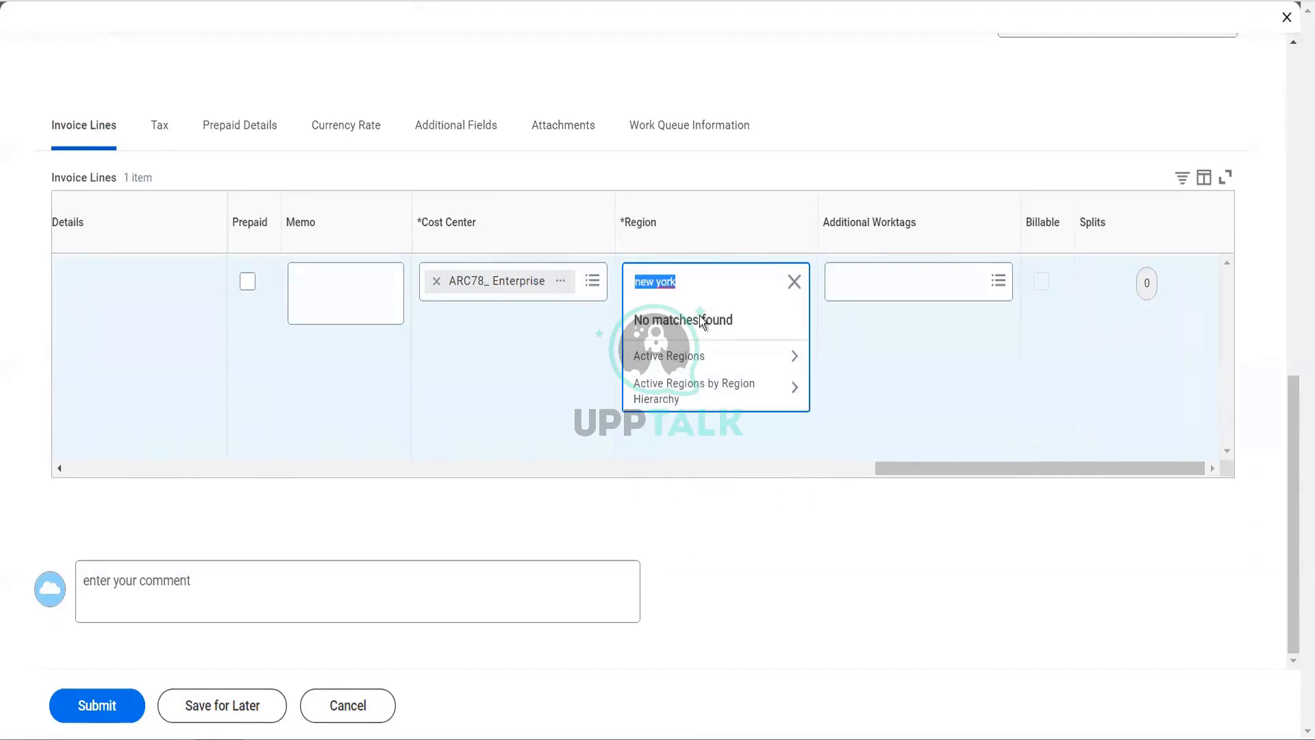
{"action": "type", "text": "y"}
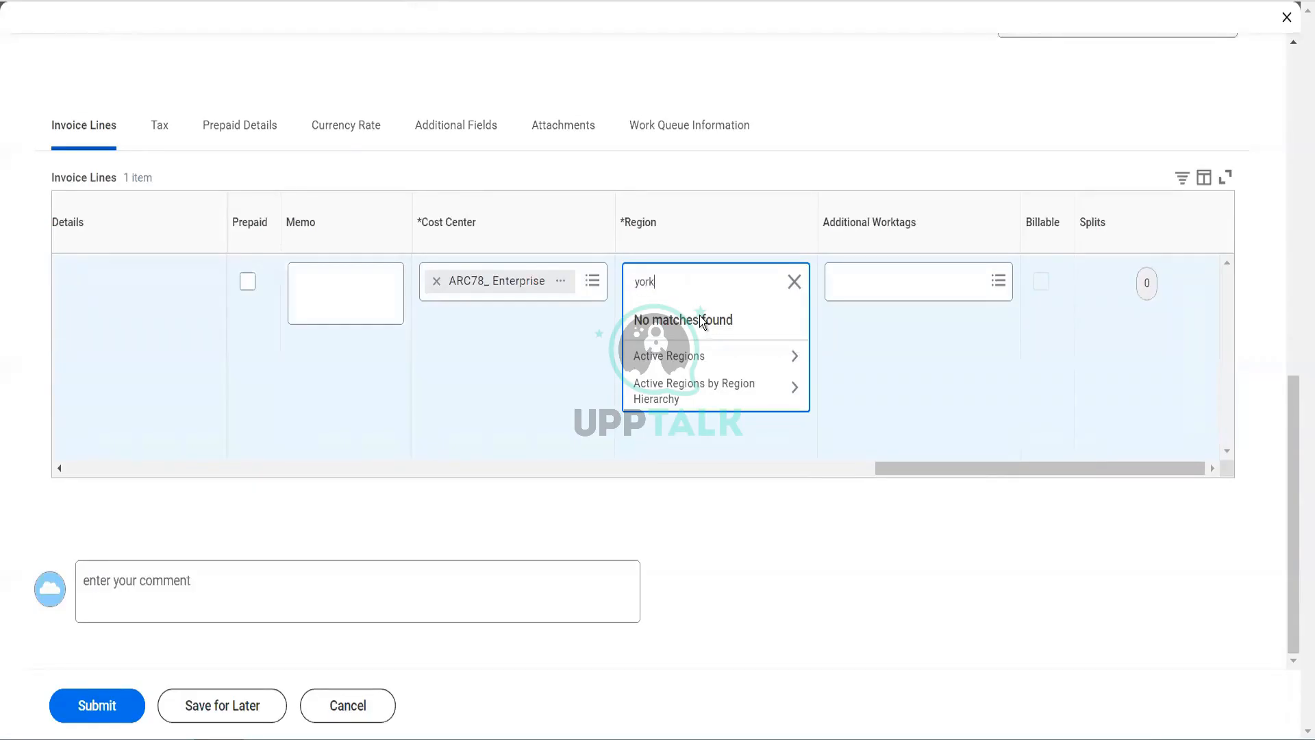
{"action": "key", "text": "Return"}
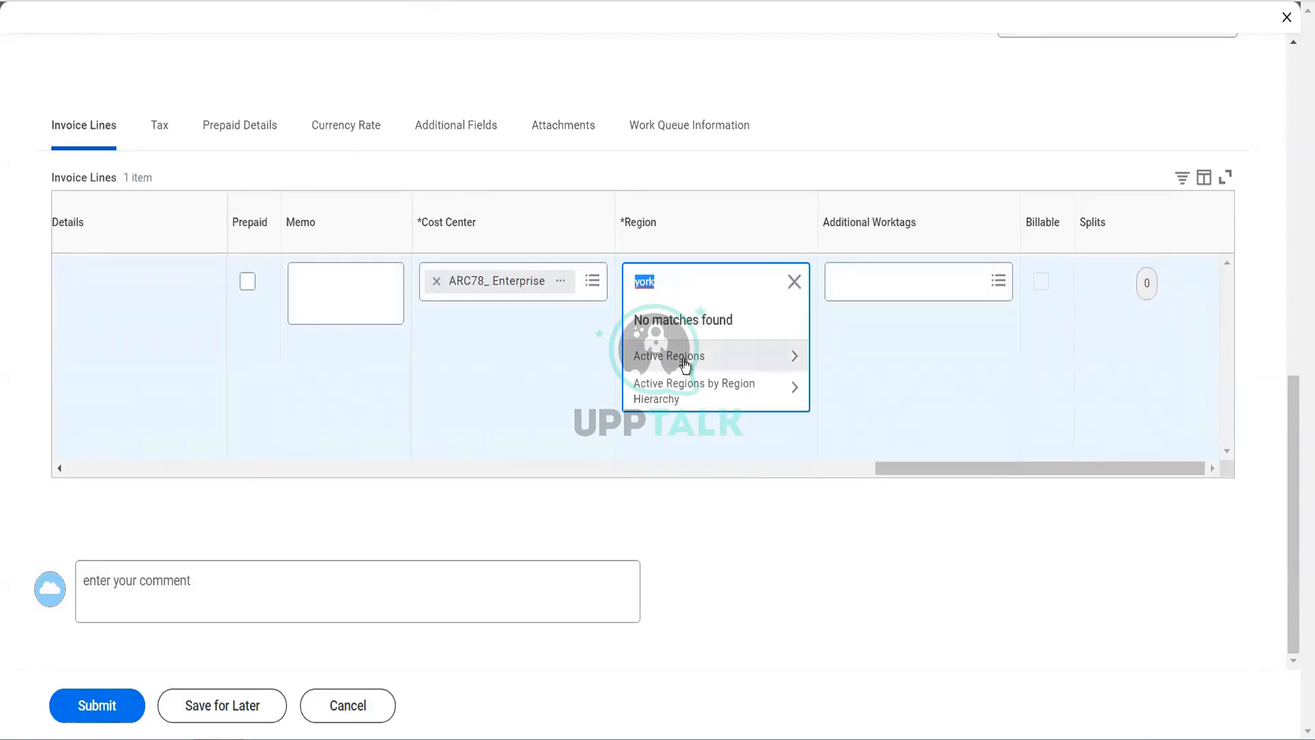
- Search the regions for "americas" and set the invoice line's region to Americas
{"action": "type", "text": "m"}
{"action": "key", "text": "BackSpace"}
{"action": "type", "text": "americas"}
{"action": "key", "text": "Return"}
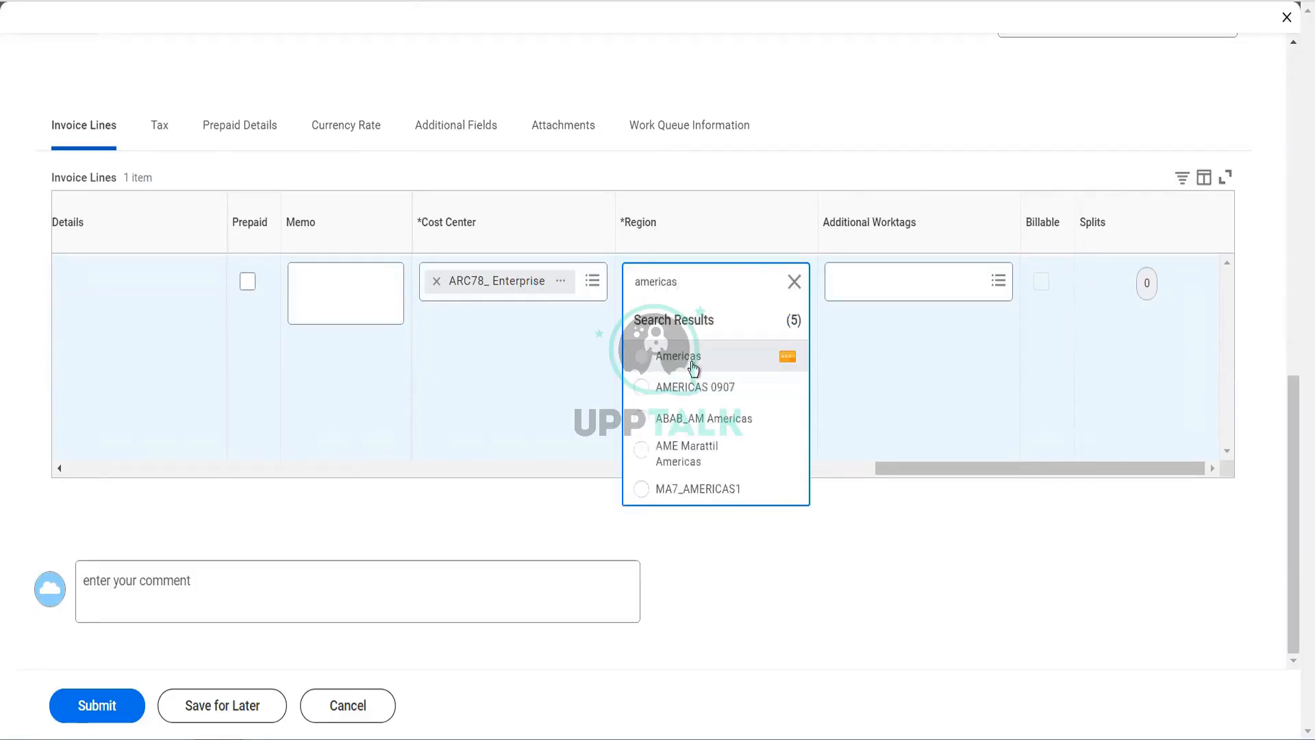
{"action": "left_click", "coordinate": [693, 367]}
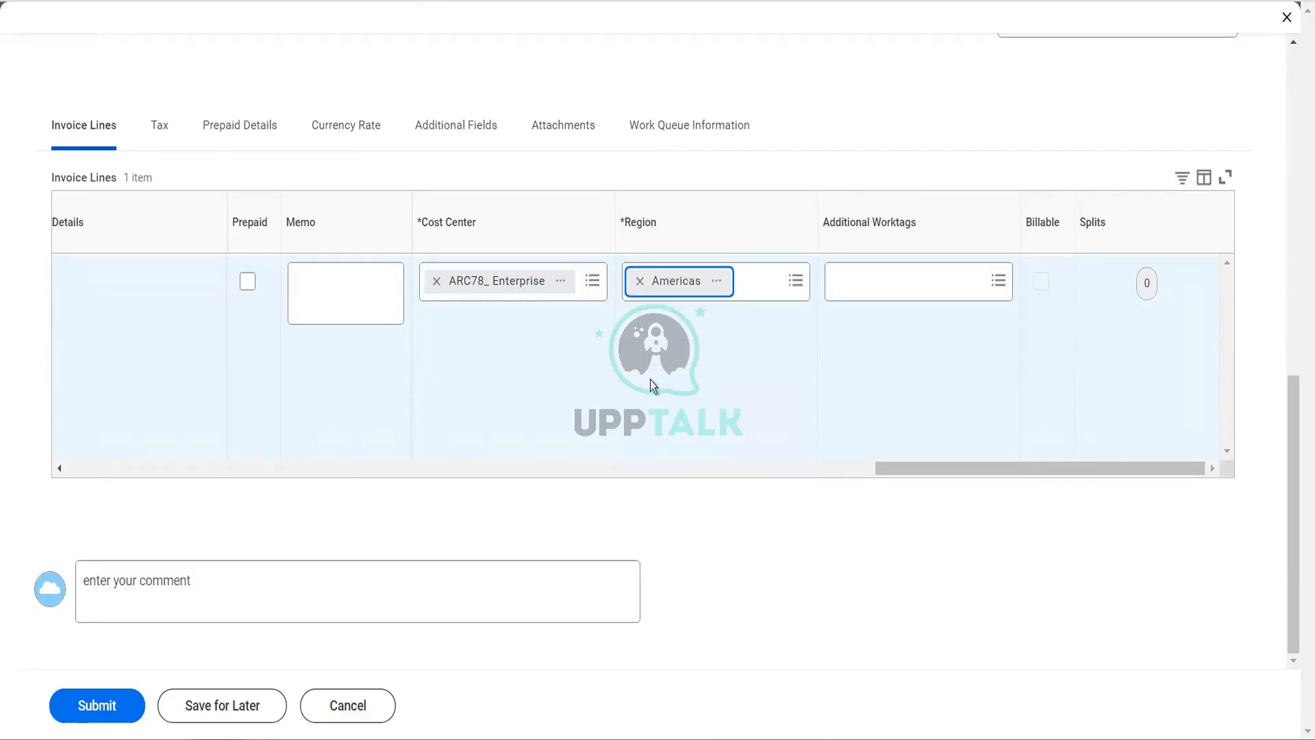
- Submit the supplier invoice and show the details and process of the submitted invoice
{"action": "left_click", "coordinate": [98, 711]}
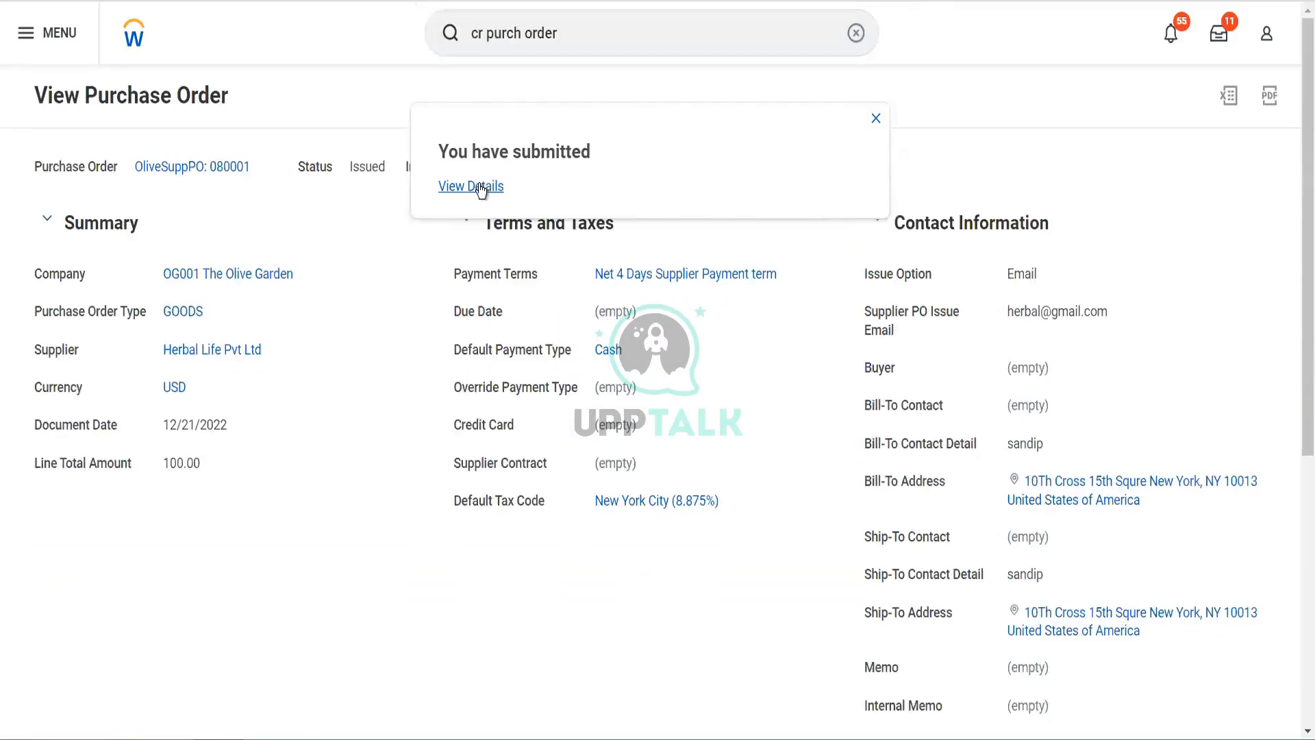
{"action": "left_click", "coordinate": [483, 188]}
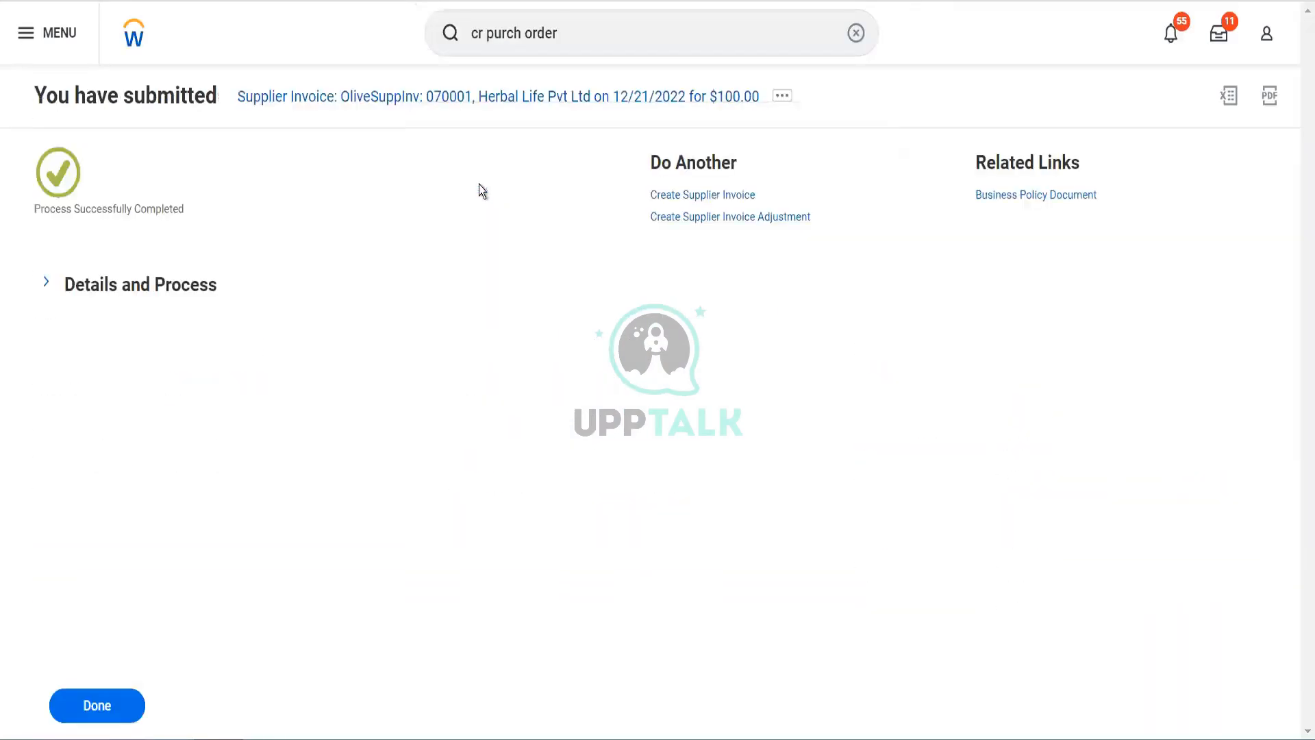
{"action": "left_click", "coordinate": [197, 296]}
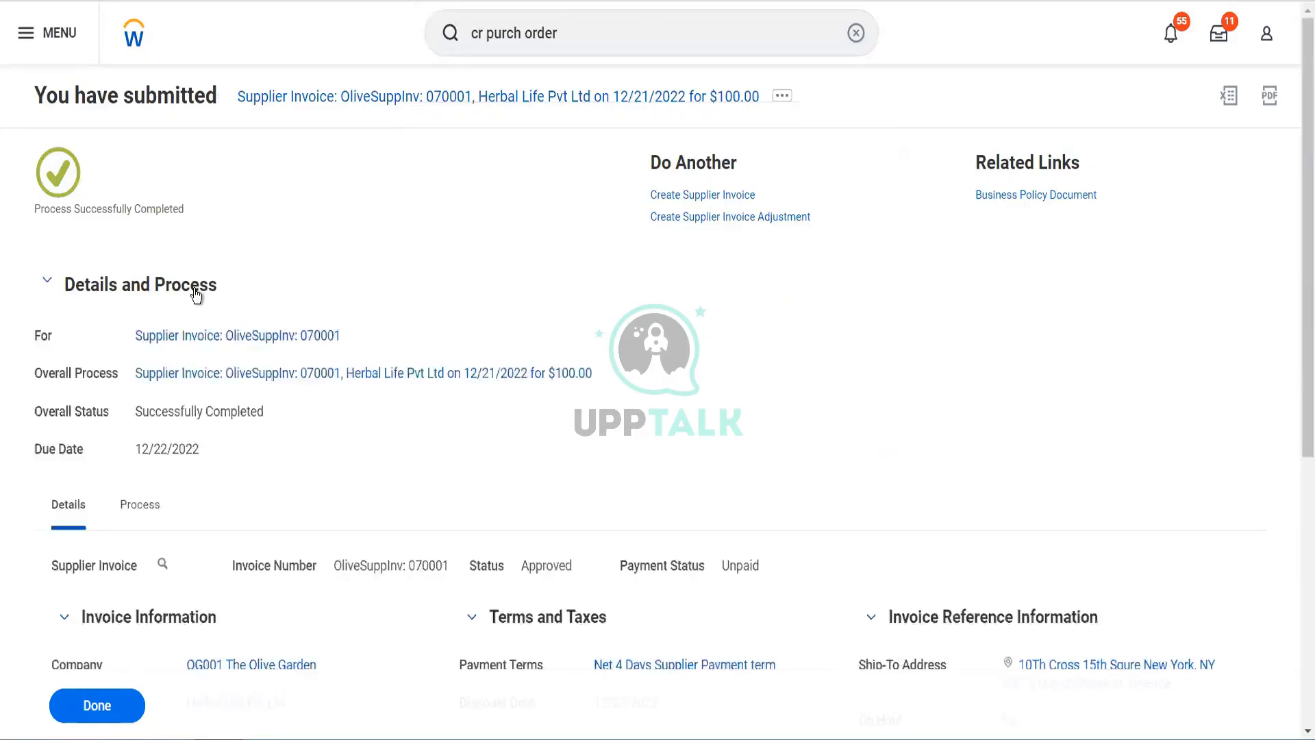